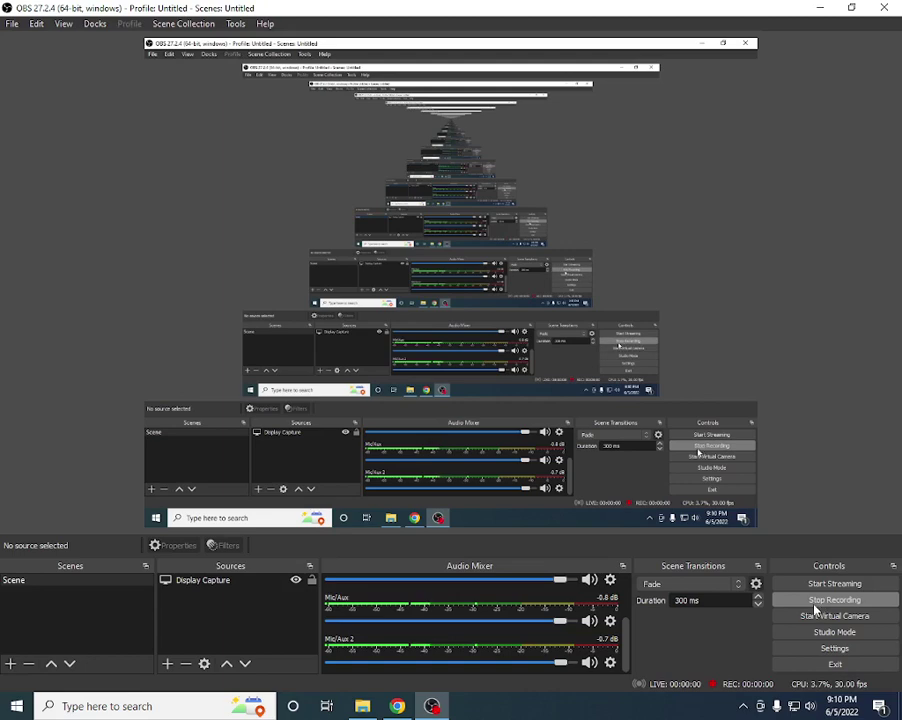
- Admit the waiting participant to the Google Meet call and unmute the microphone
click(820, 7)
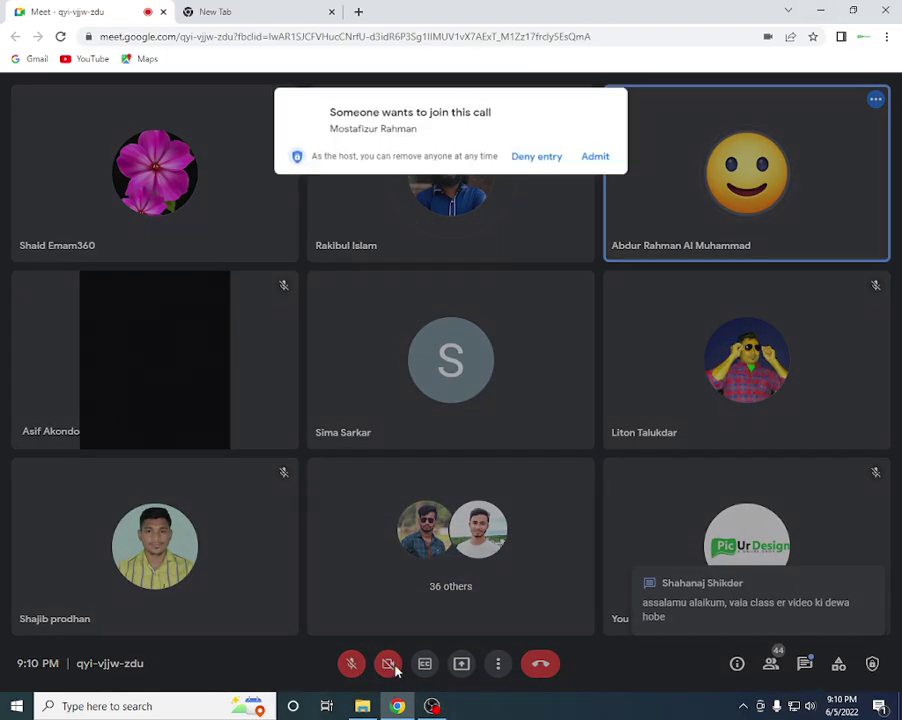
click(599, 152)
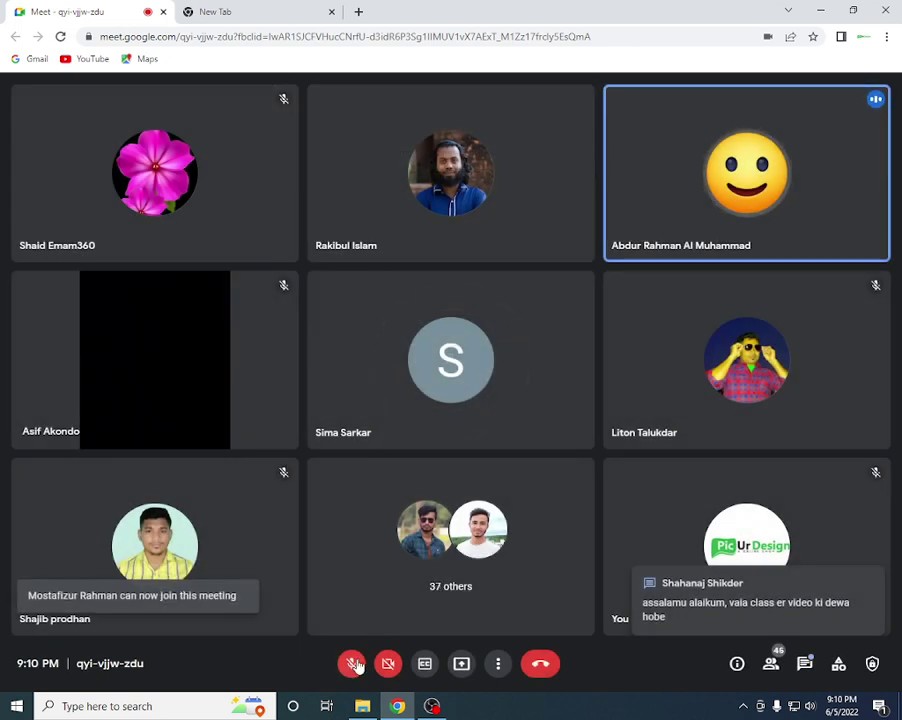
click(354, 663)
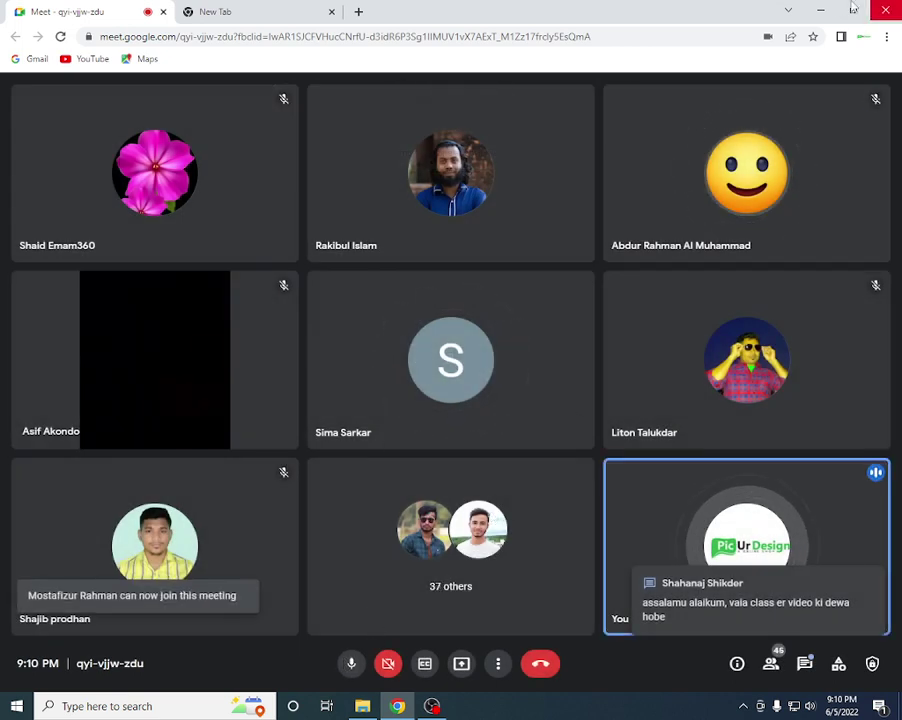
- Open Photoshop course > Class 2, refresh the folder, and view slide 01.jpg in Photos
click(820, 8)
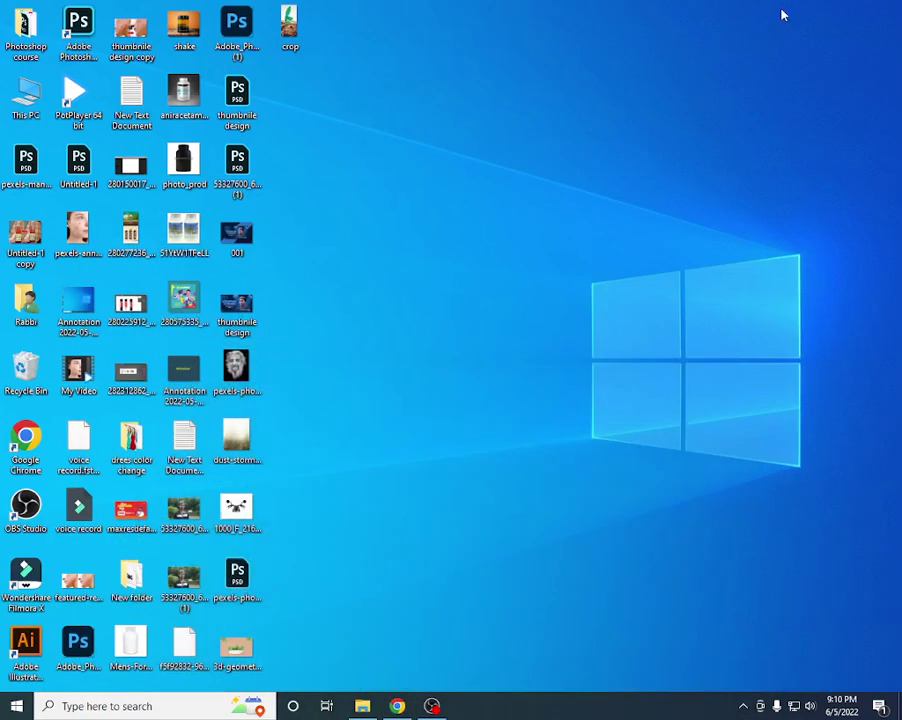
drag(26, 28, 237, 235)
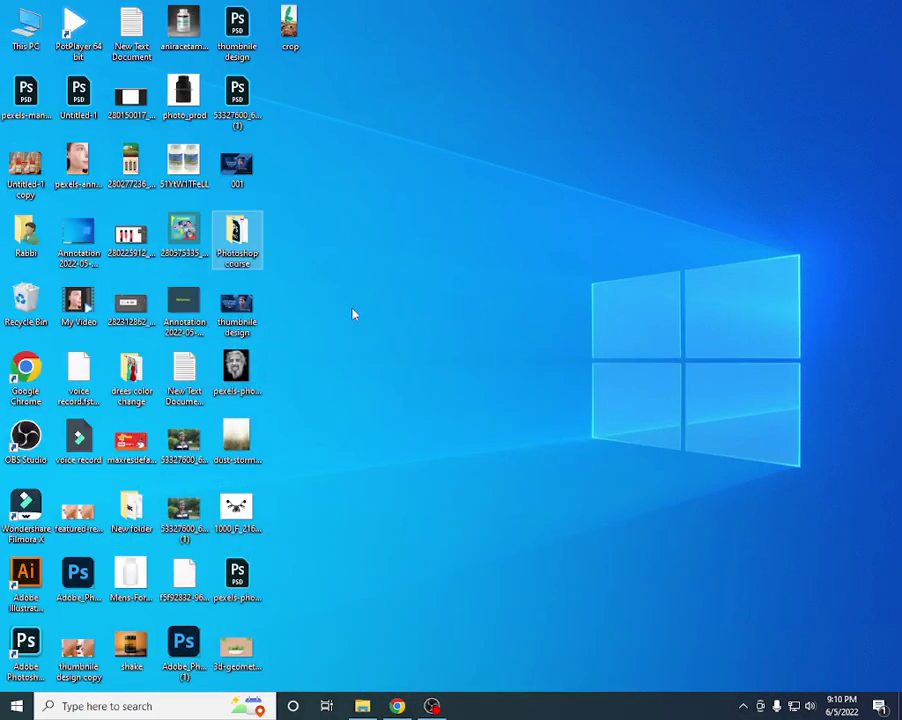
double_click(250, 243)
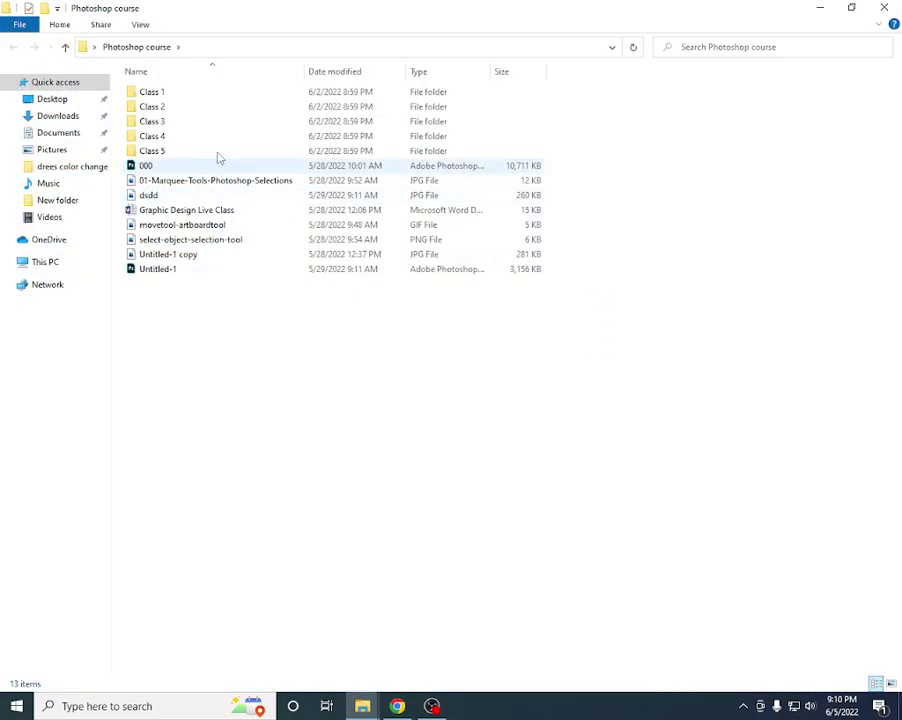
double_click(172, 111)
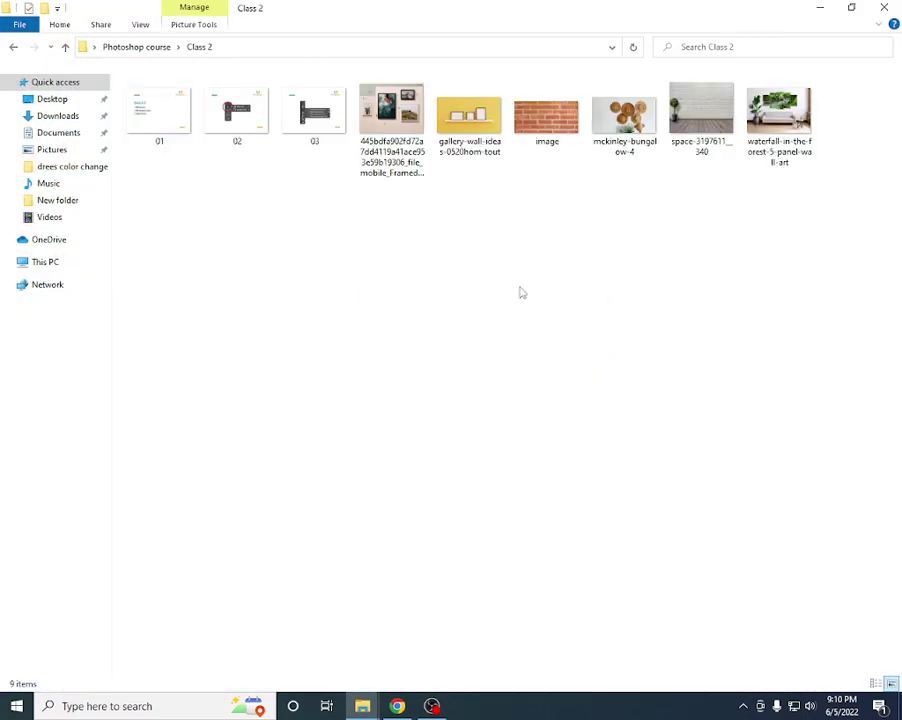
right_click(518, 293)
click(525, 343)
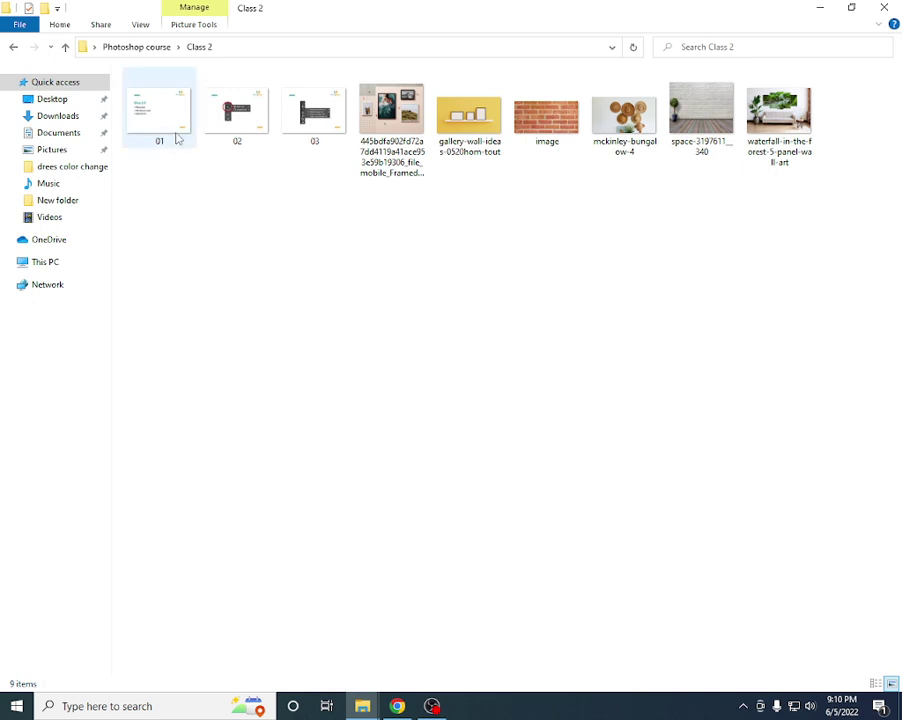
mouse_move(158, 113)
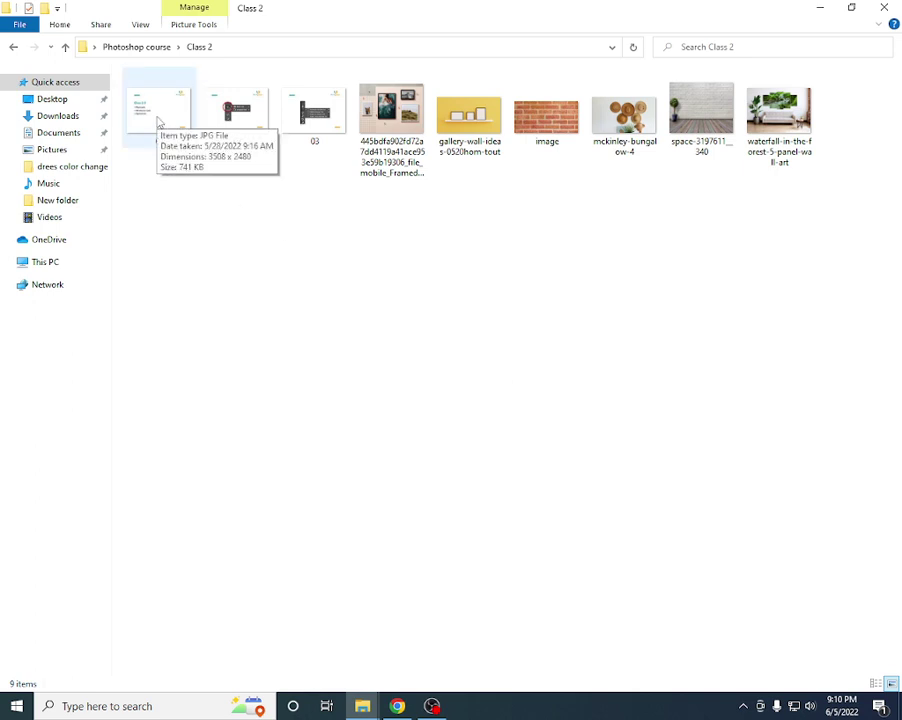
double_click(157, 122)
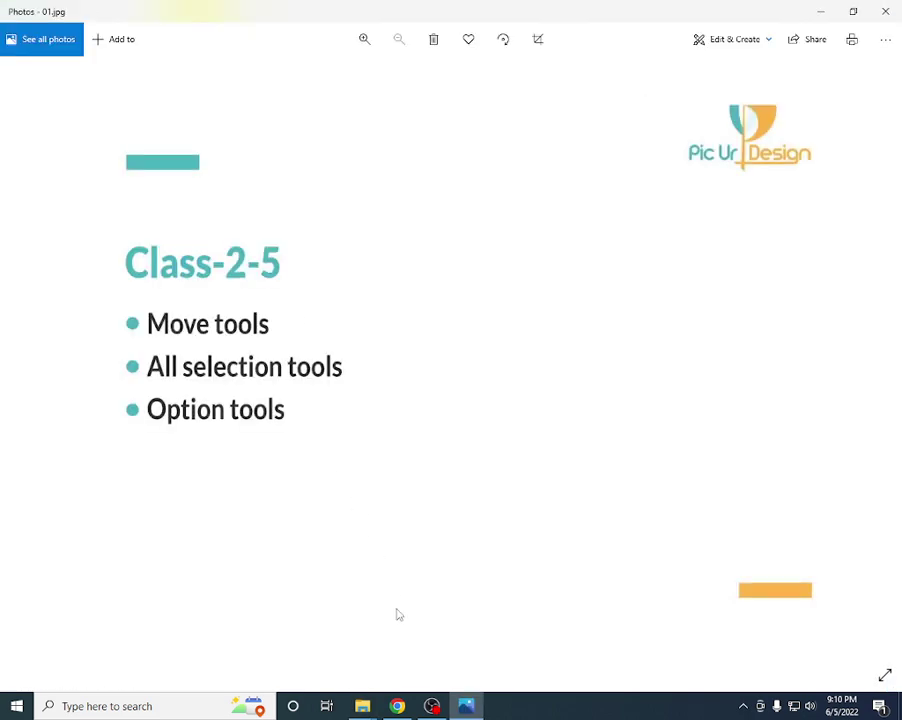
- Share your entire screen with everyone in the Google Meet call
click(397, 706)
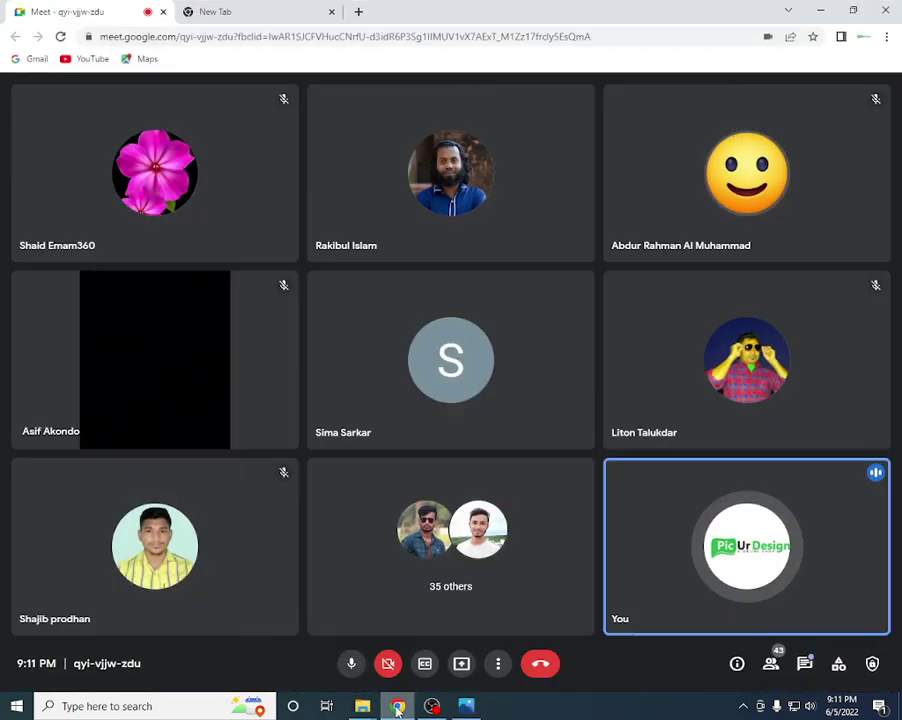
click(461, 662)
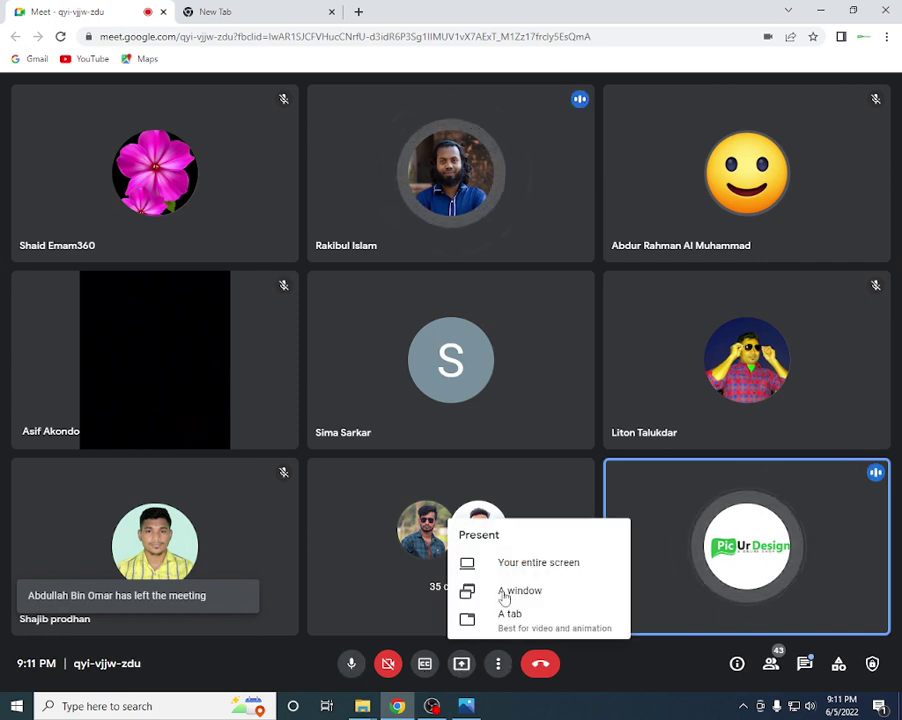
click(539, 563)
click(376, 258)
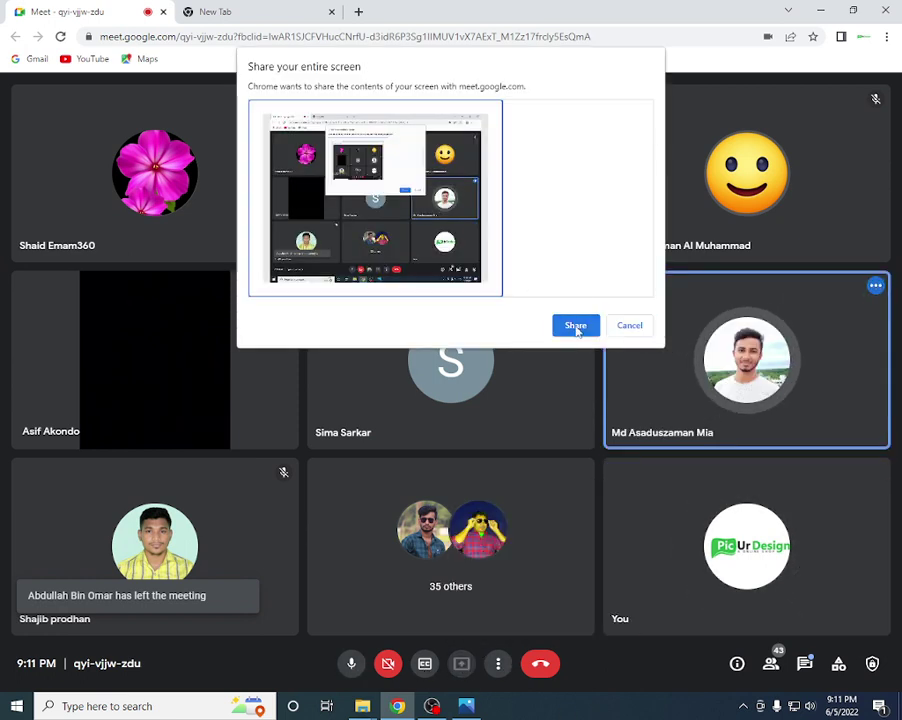
click(576, 326)
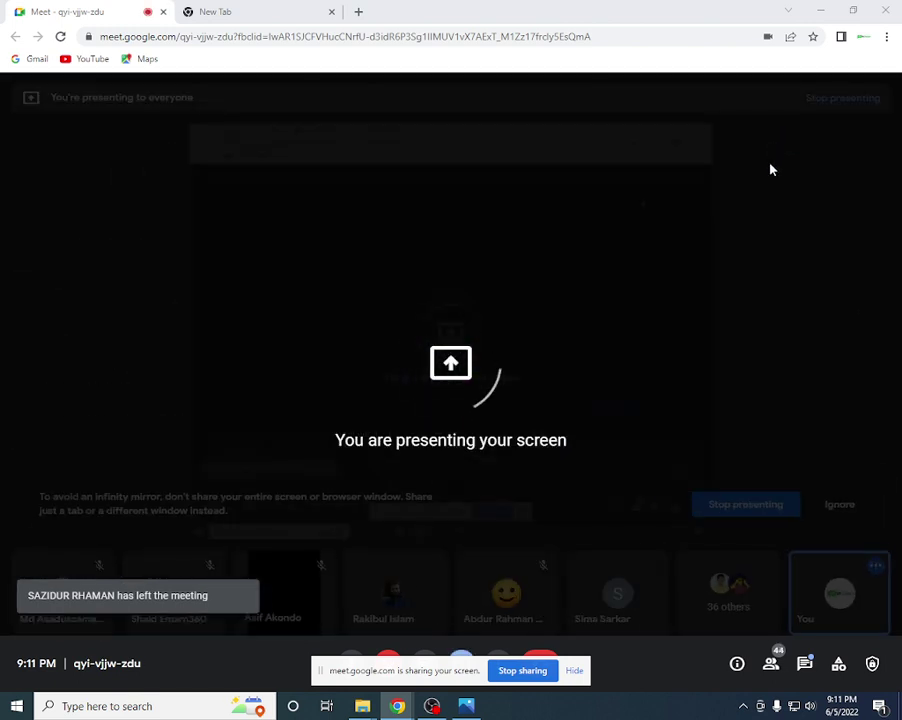
click(577, 671)
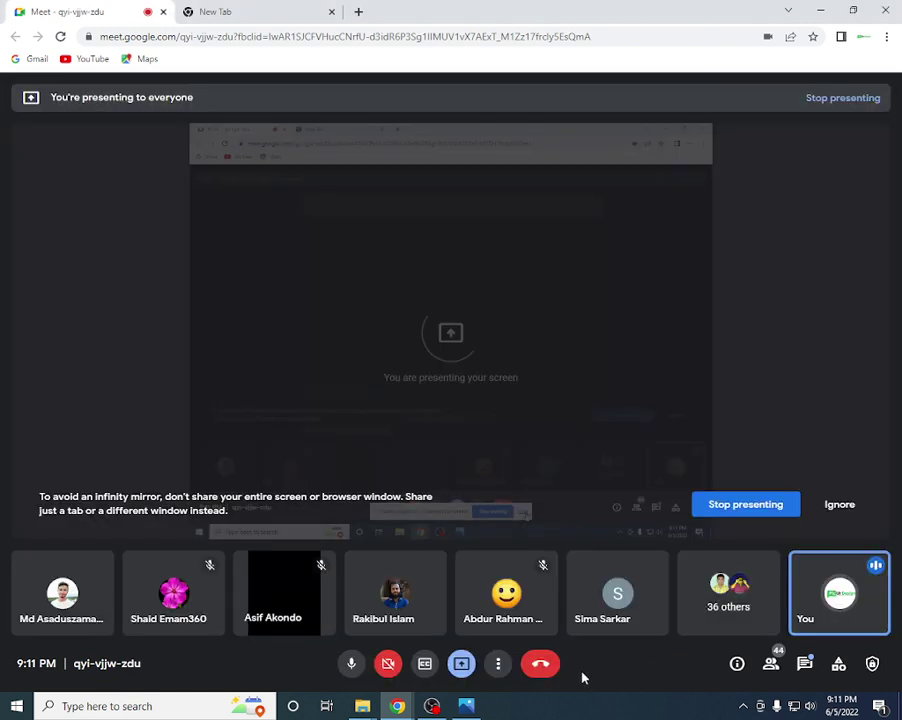
- Check the host controls and activities panels, then minimize Meet to show slide 01
click(873, 665)
click(871, 665)
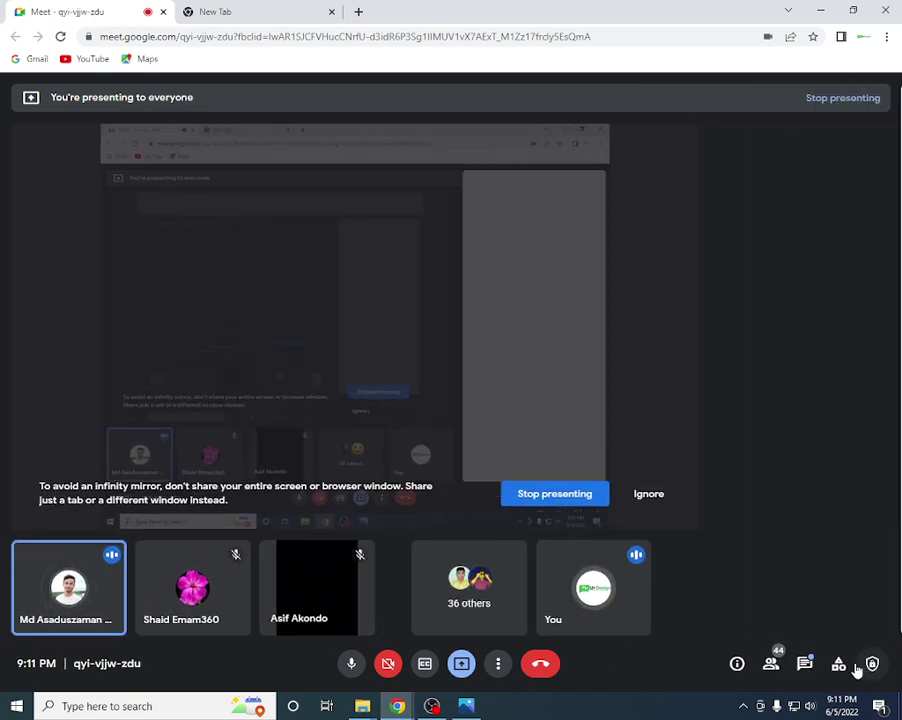
click(838, 665)
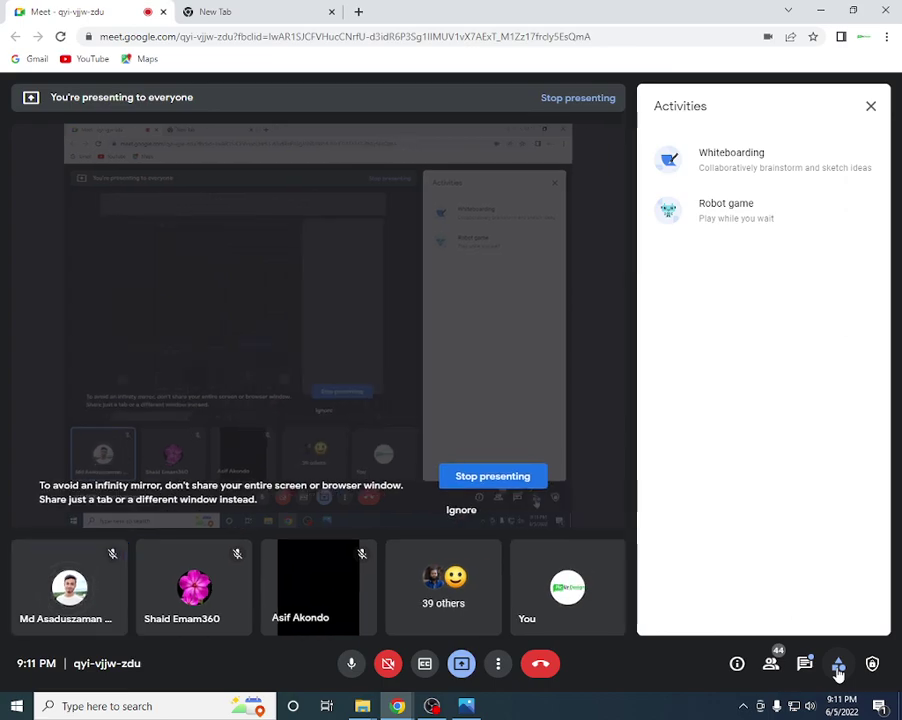
click(838, 665)
click(820, 10)
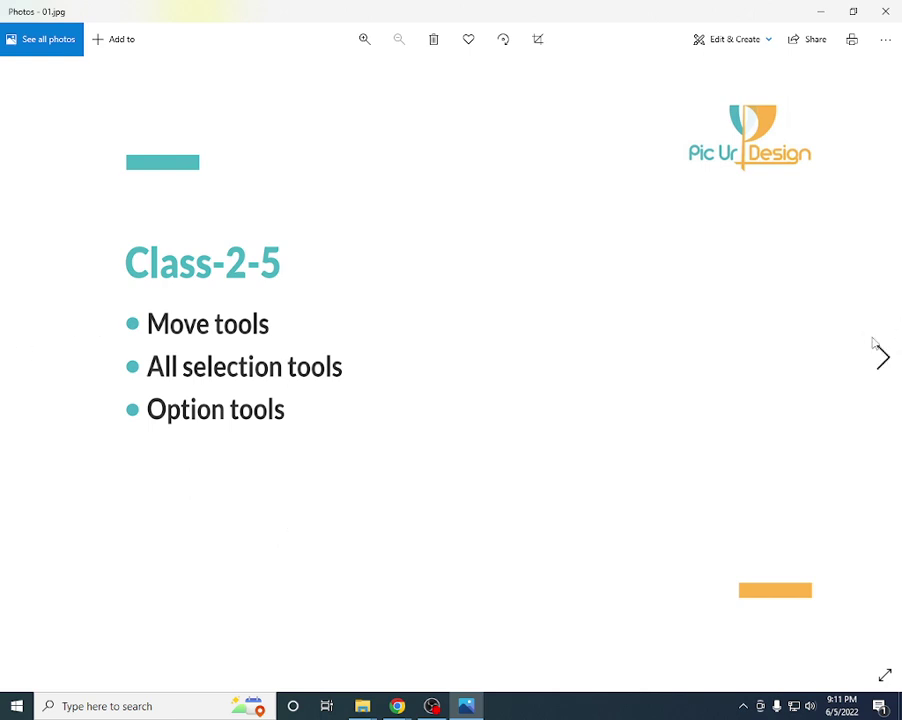
- Flip from slide 01 to image 02 and back, then close Photos
click(883, 358)
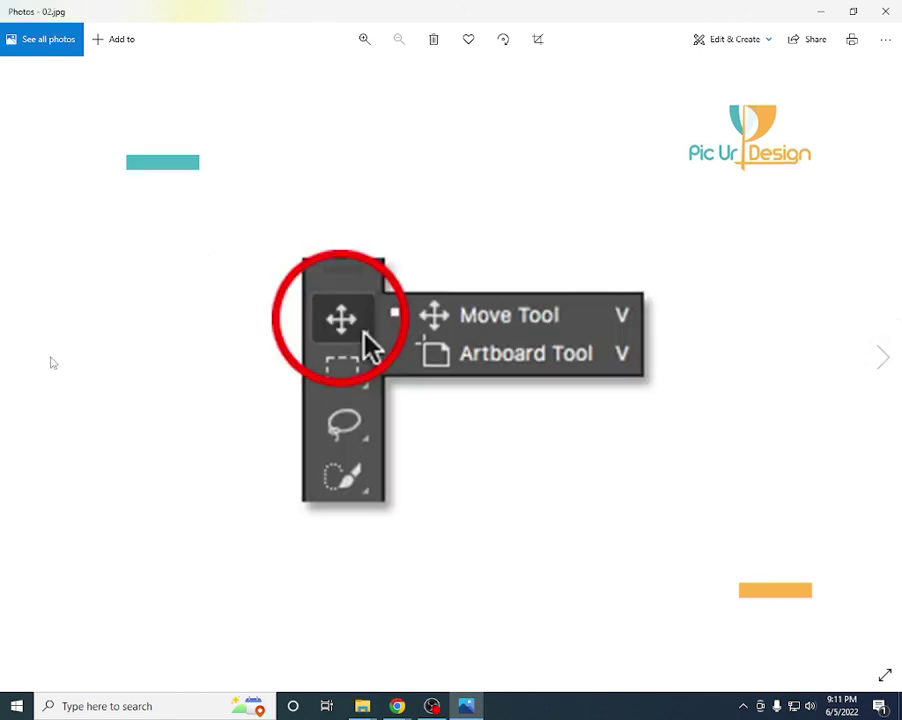
click(19, 362)
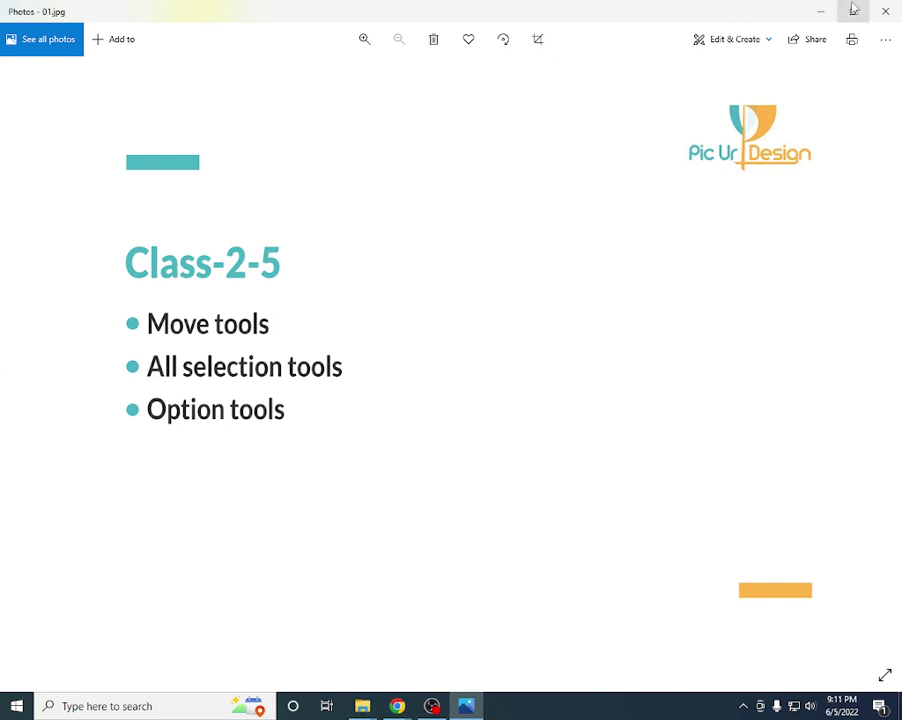
click(885, 11)
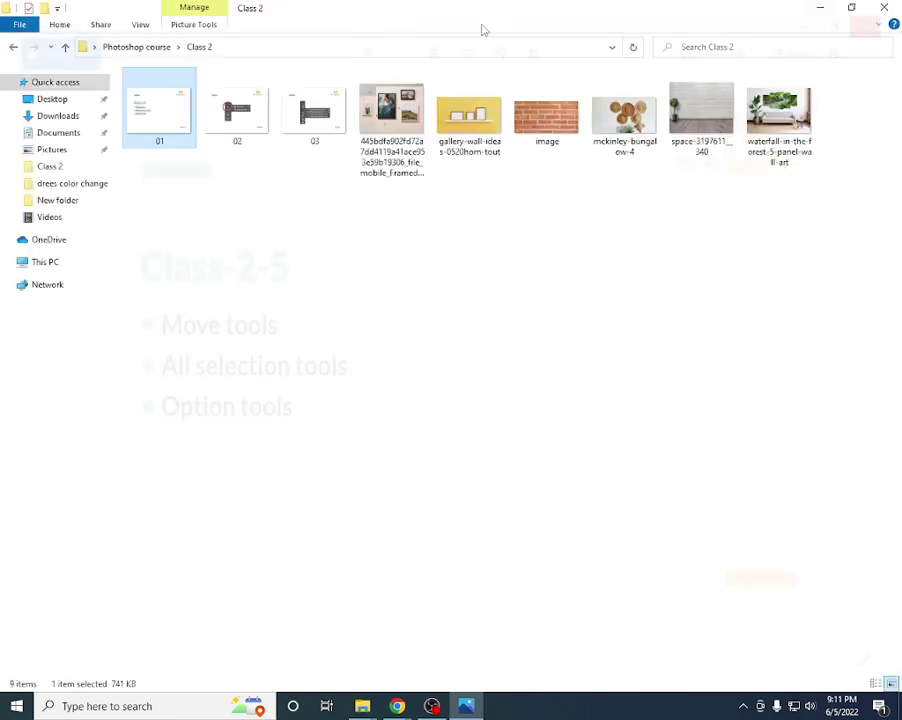
- Reopen slide 01, browse forward four images and back two, then close the viewer
double_click(157, 115)
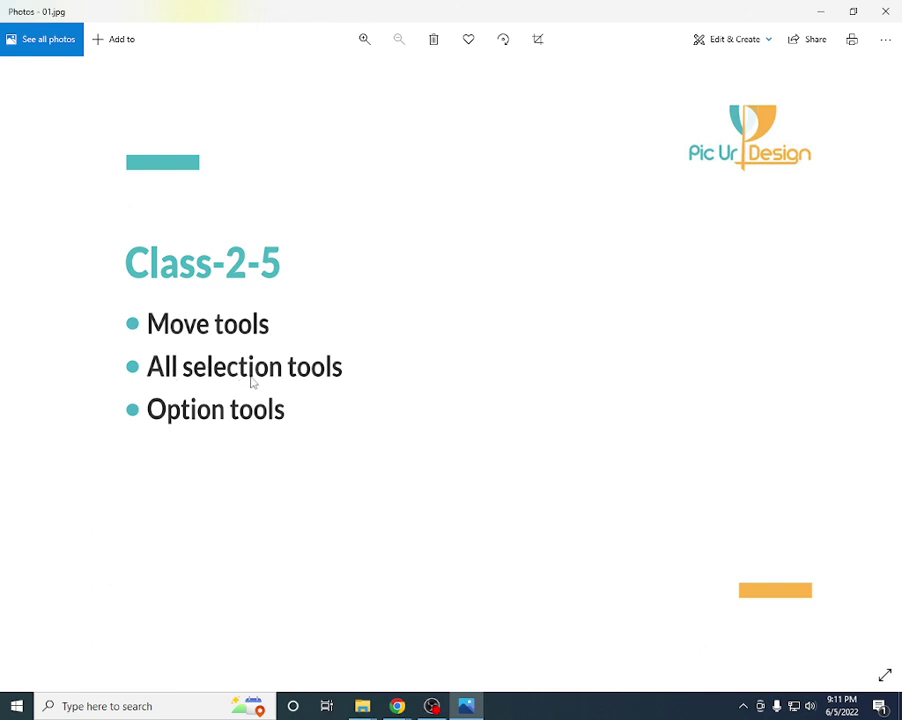
click(882, 358)
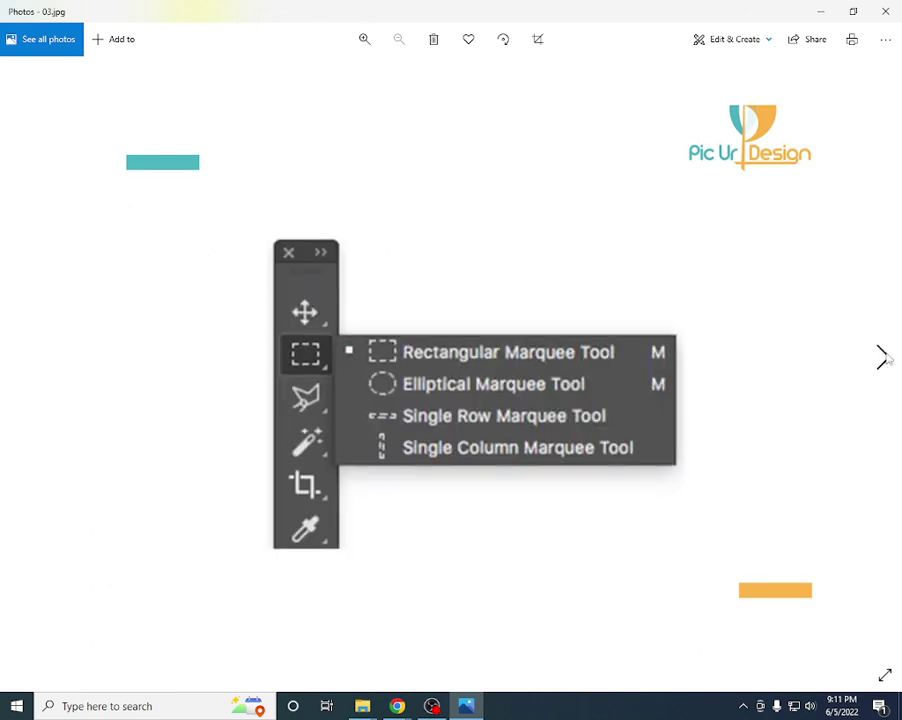
click(882, 358)
click(882, 358)
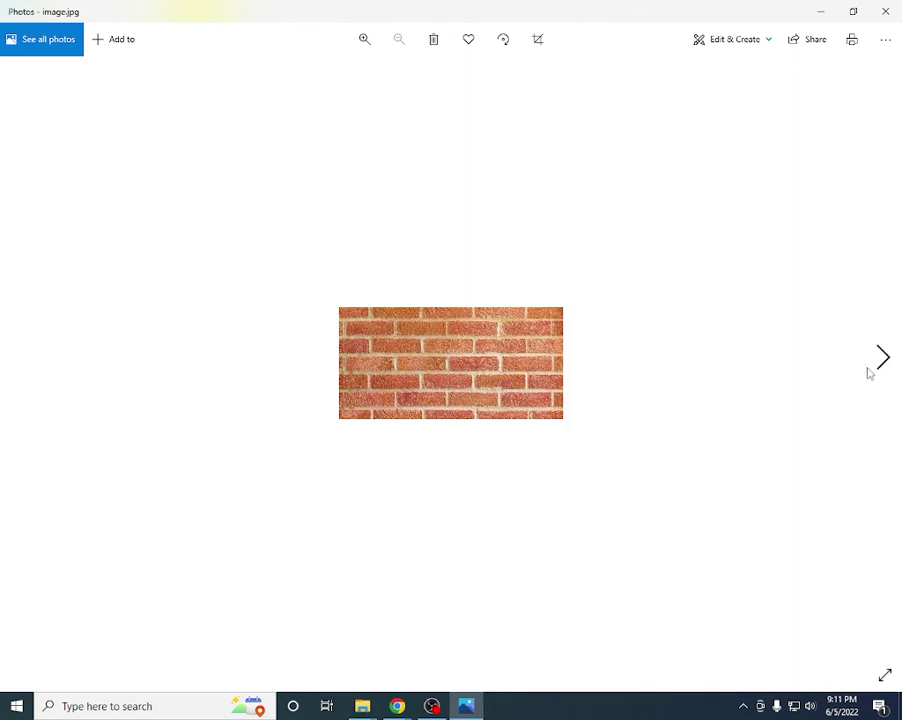
click(876, 365)
click(16, 356)
click(16, 356)
click(16, 356)
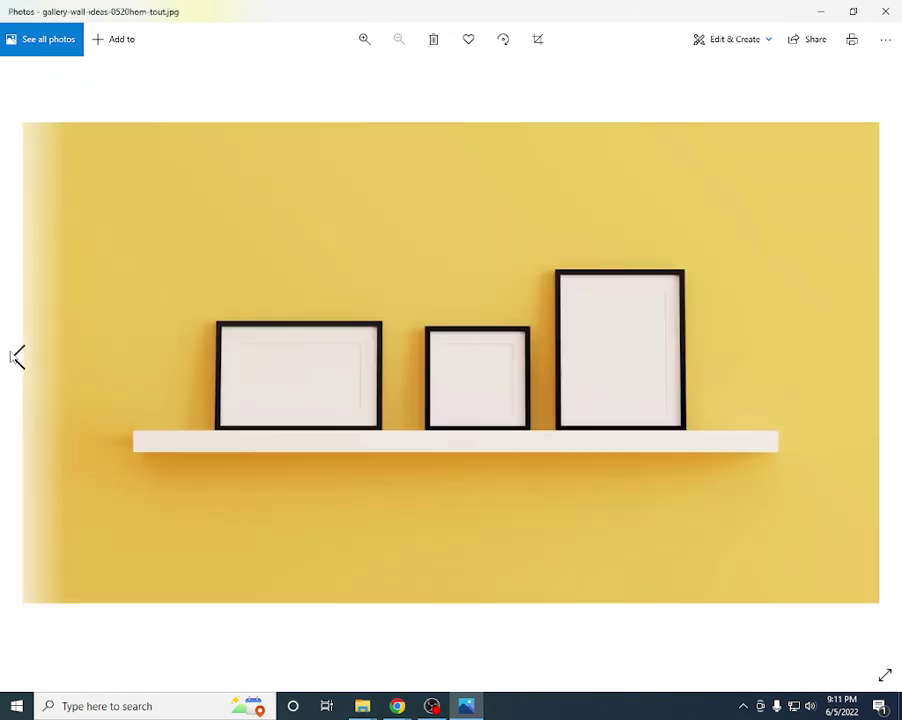
click(16, 356)
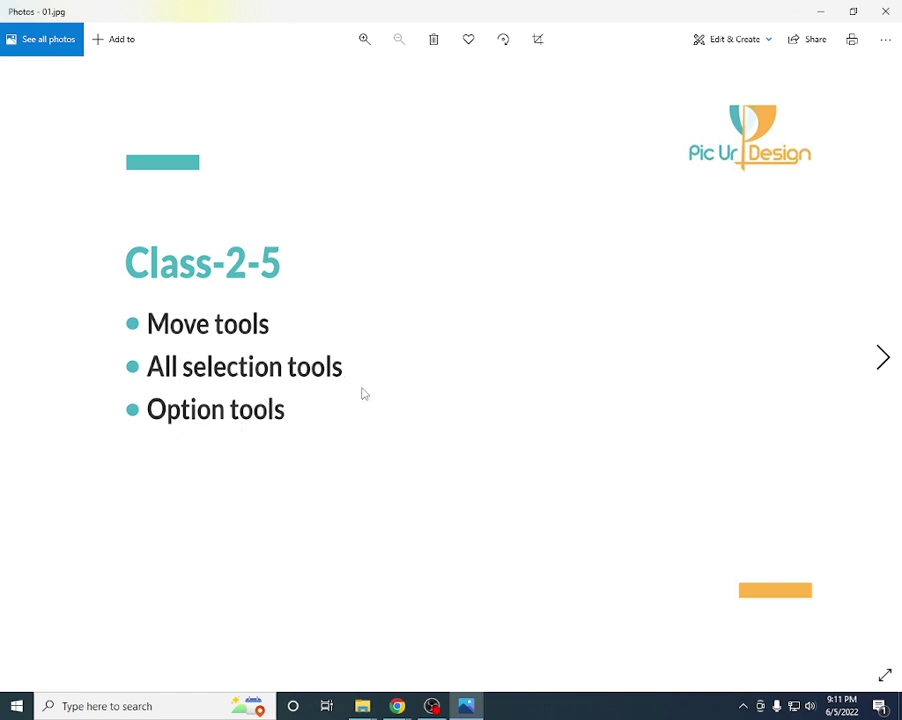
click(820, 11)
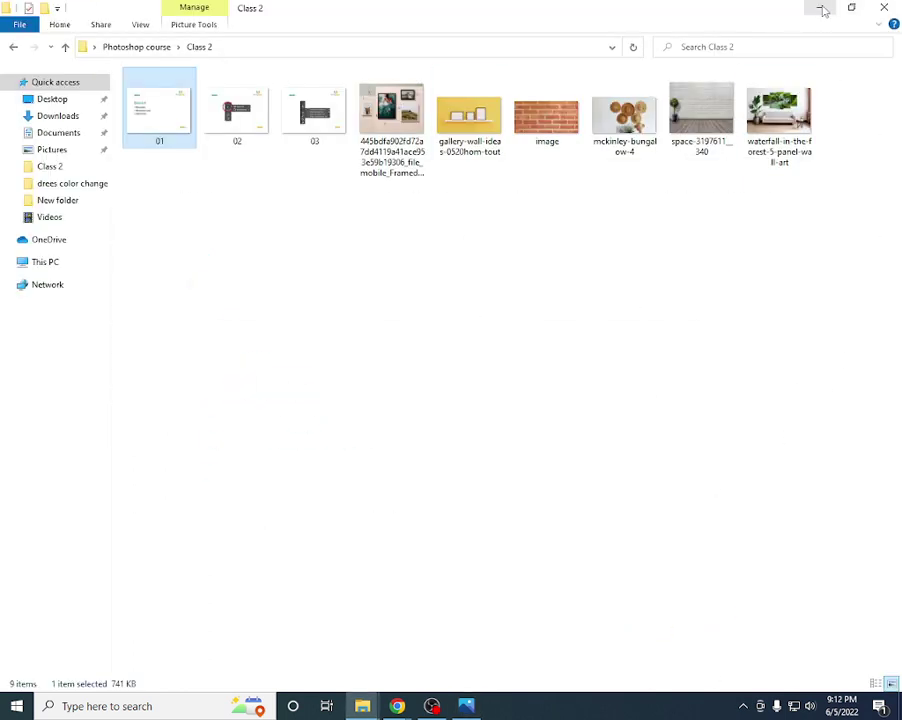
- Minimize the Class 2 folder, refresh the desktop twice, and select the thumbnile design file
click(821, 9)
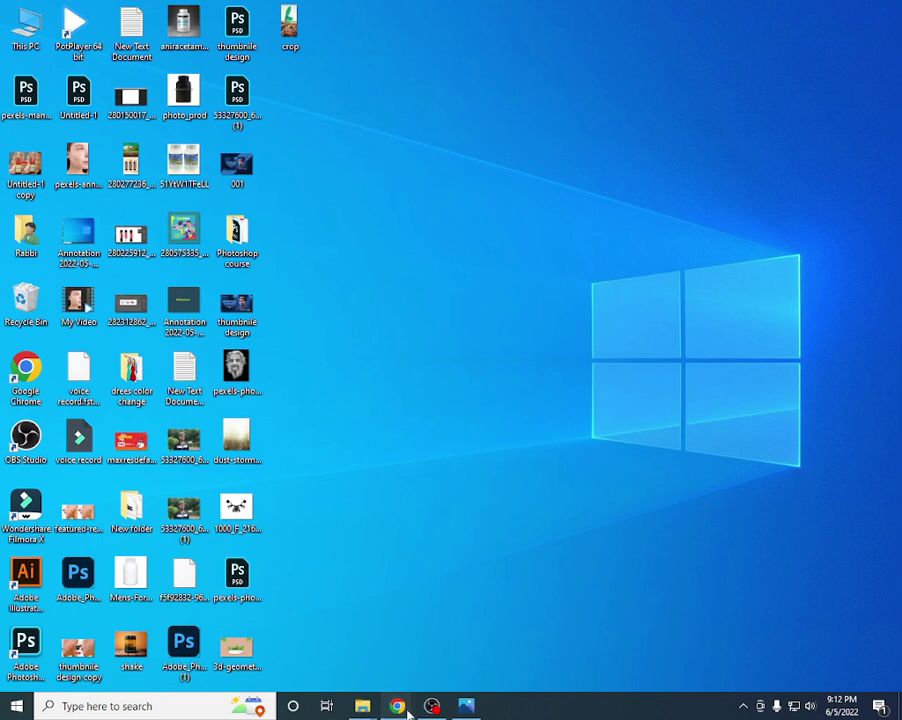
mouse_move(397, 706)
click(338, 617)
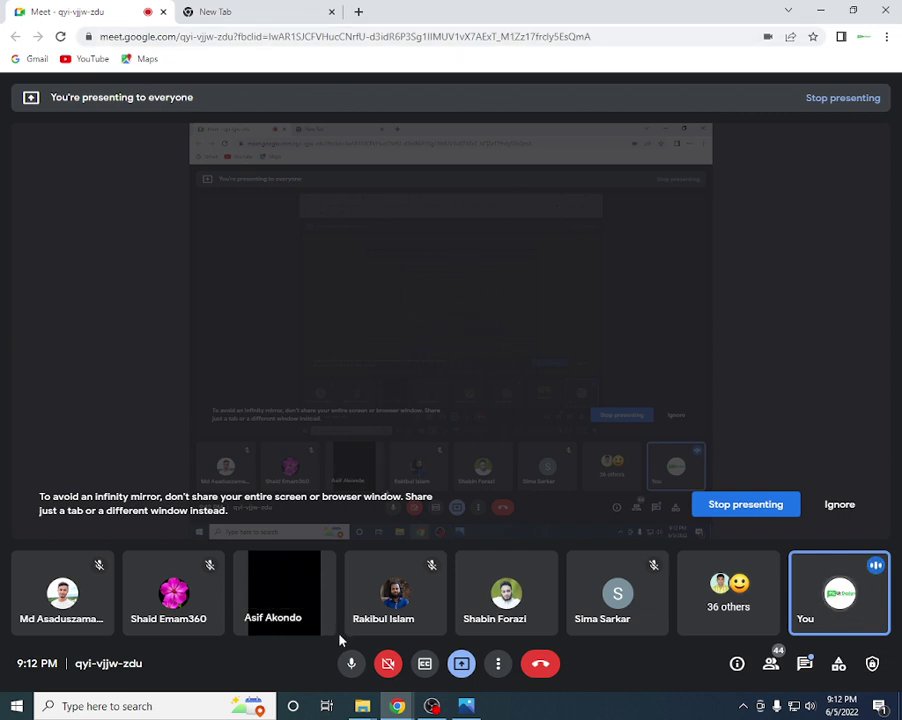
click(821, 11)
right_click(432, 172)
click(470, 211)
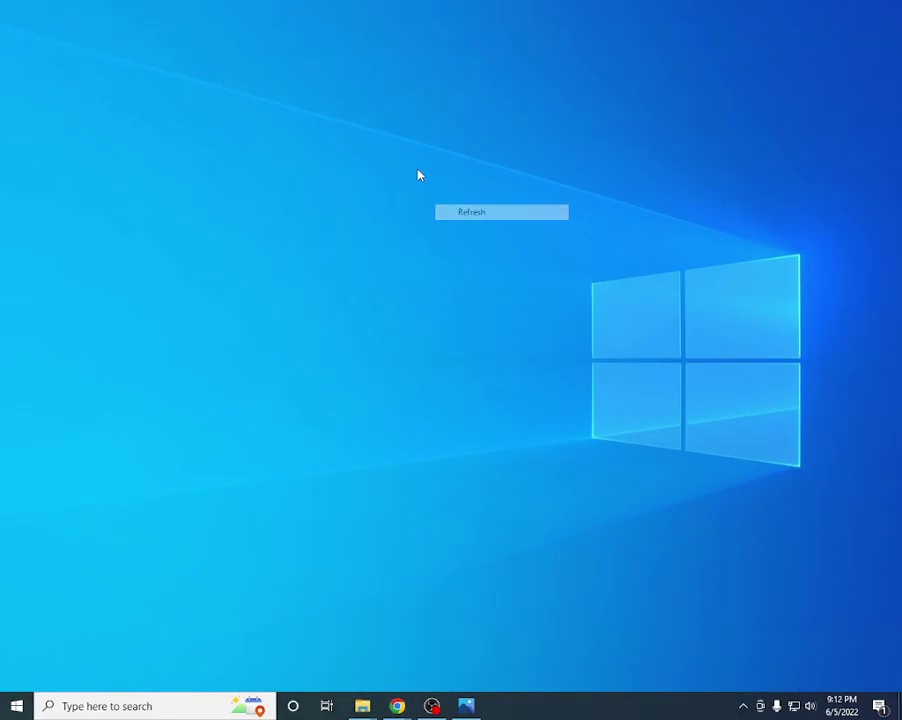
right_click(419, 175)
click(442, 209)
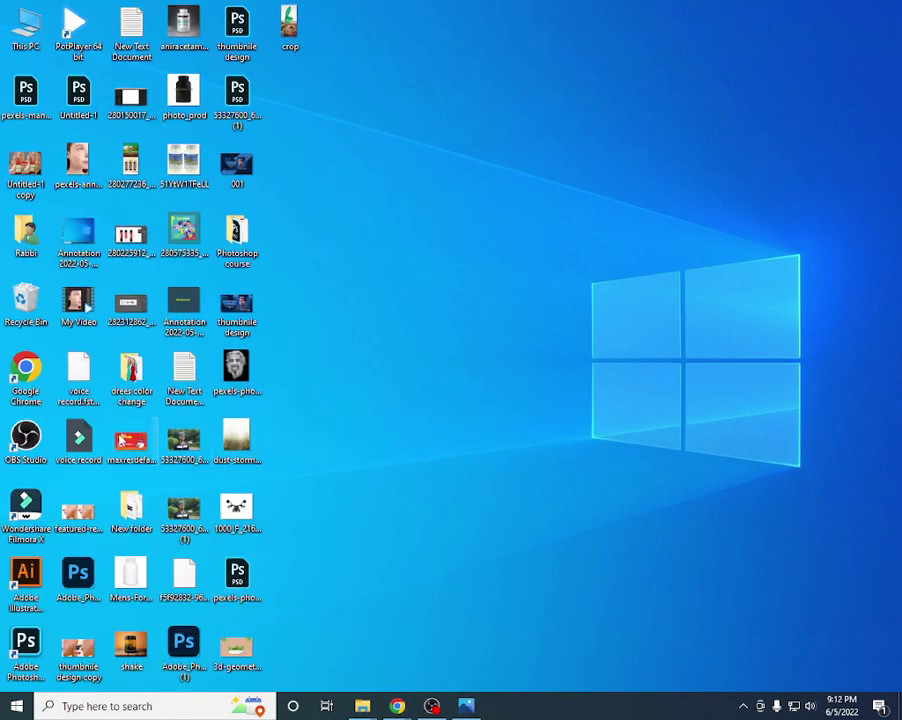
click(237, 30)
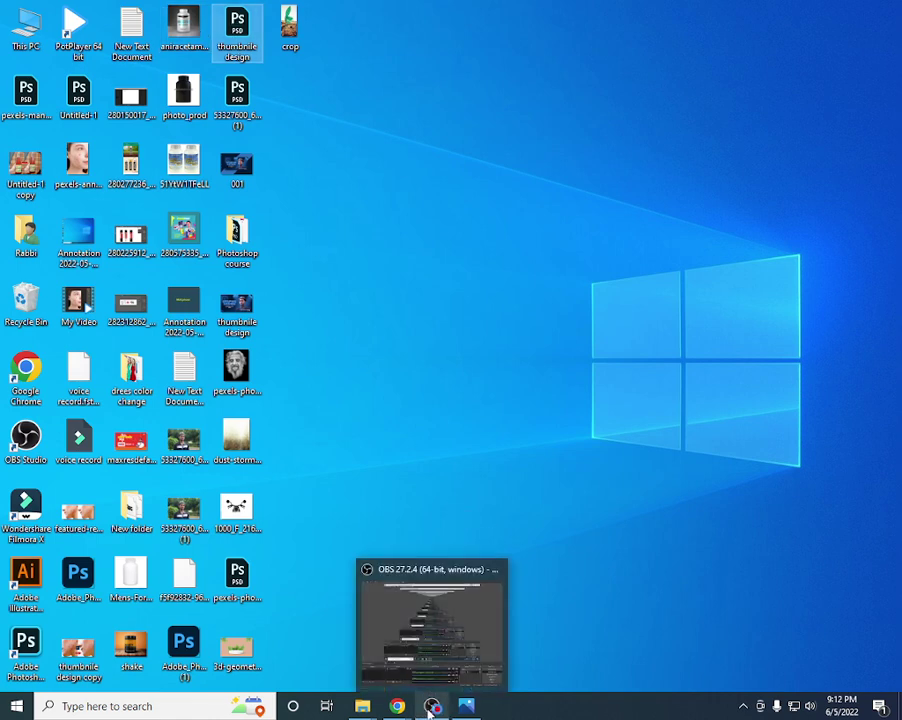
- Review the Google Meet People list, scrolling through participants, then minimize the meeting
click(324, 594)
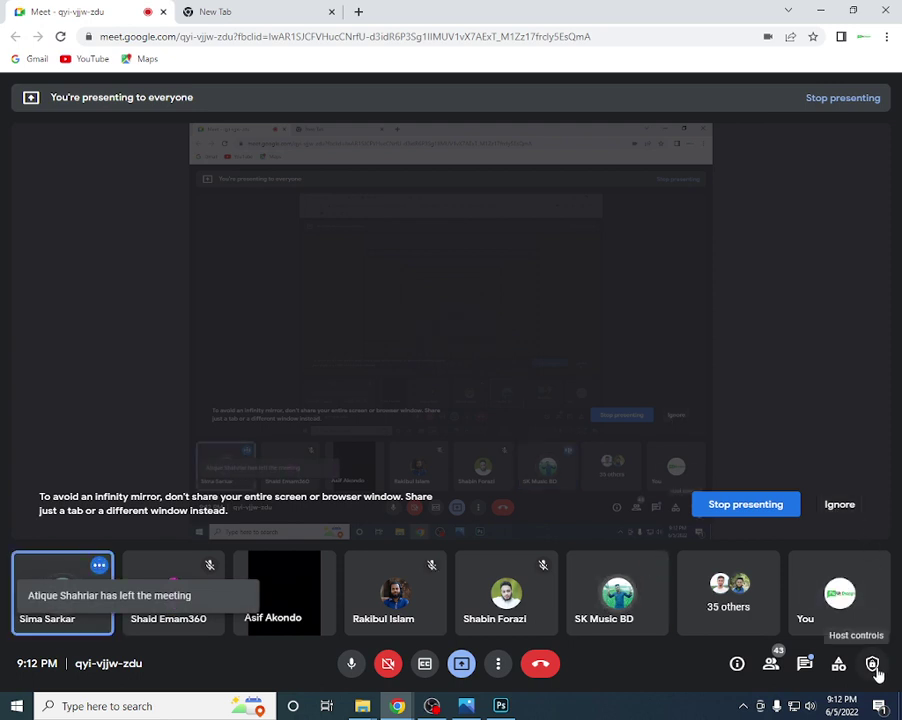
click(771, 663)
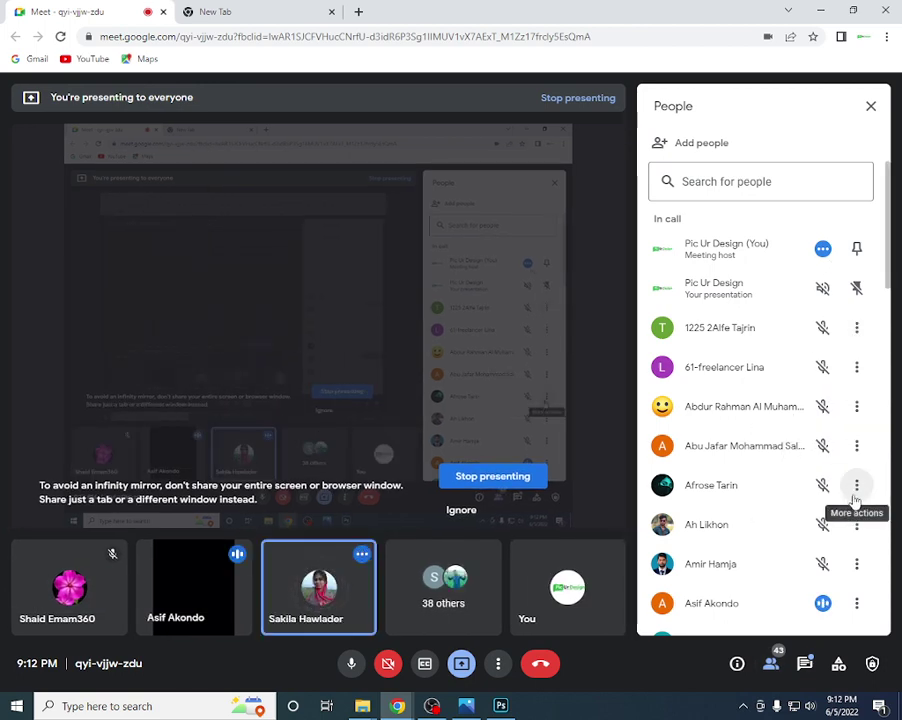
scroll(820, 563, down, 2)
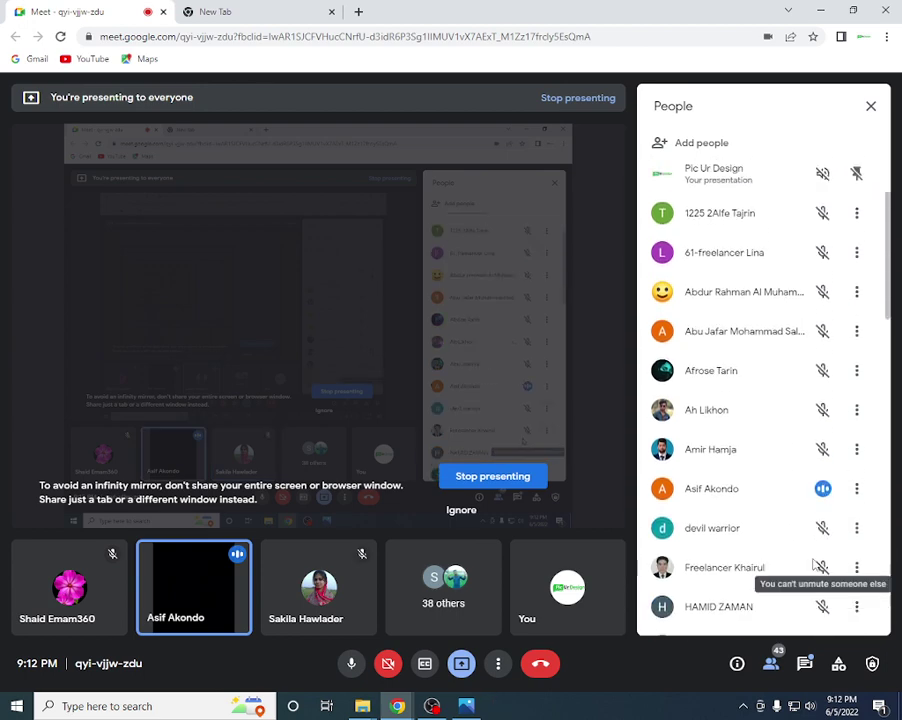
scroll(818, 563, down, 2)
scroll(816, 563, down, 1)
scroll(816, 563, down, 1)
scroll(816, 563, down, 2)
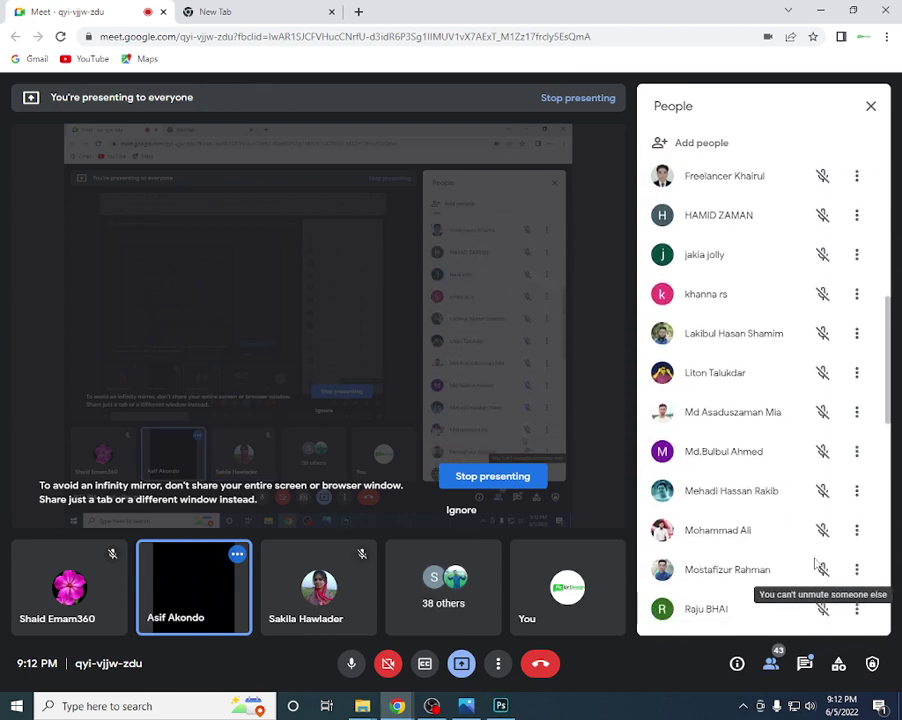
scroll(816, 563, down, 3)
scroll(816, 563, down, 1)
click(832, 12)
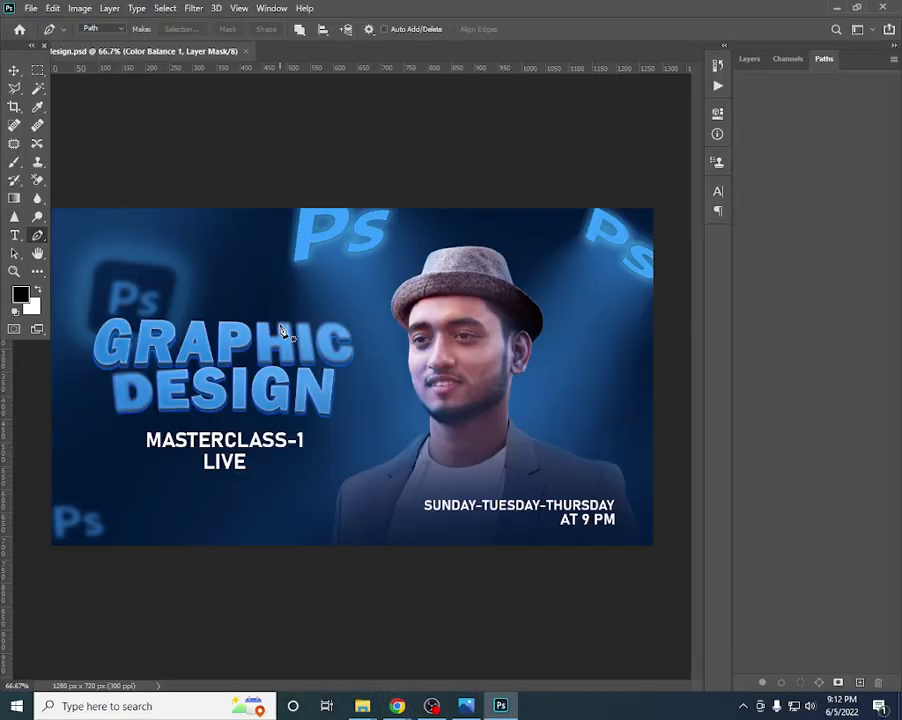
- Select the Move tool, dock the toolbox at the left edge, and close thumbnile design.psd
click(14, 70)
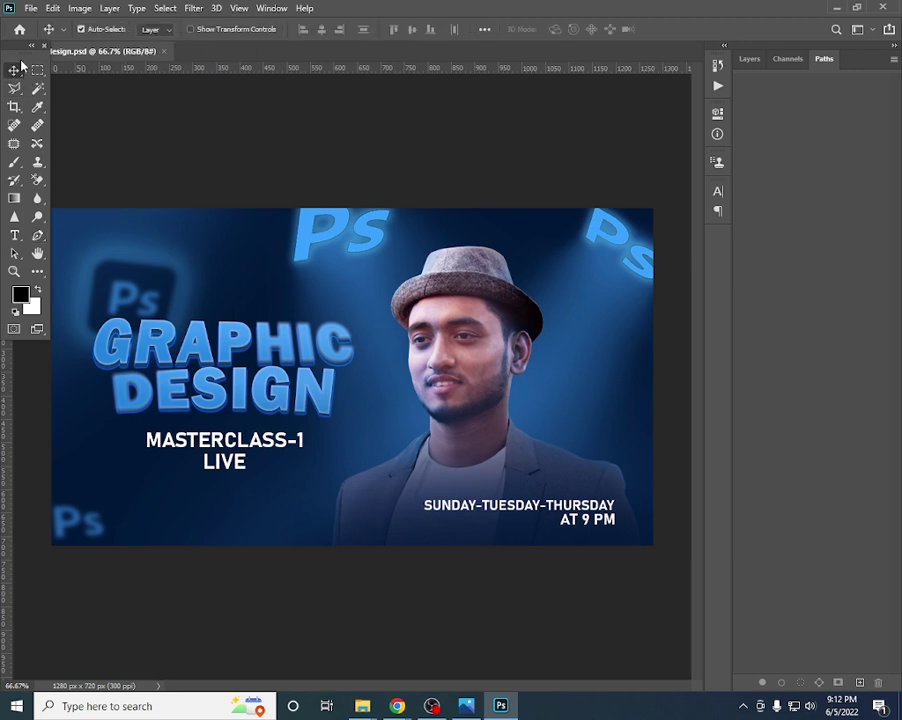
drag(15, 51, 3, 90)
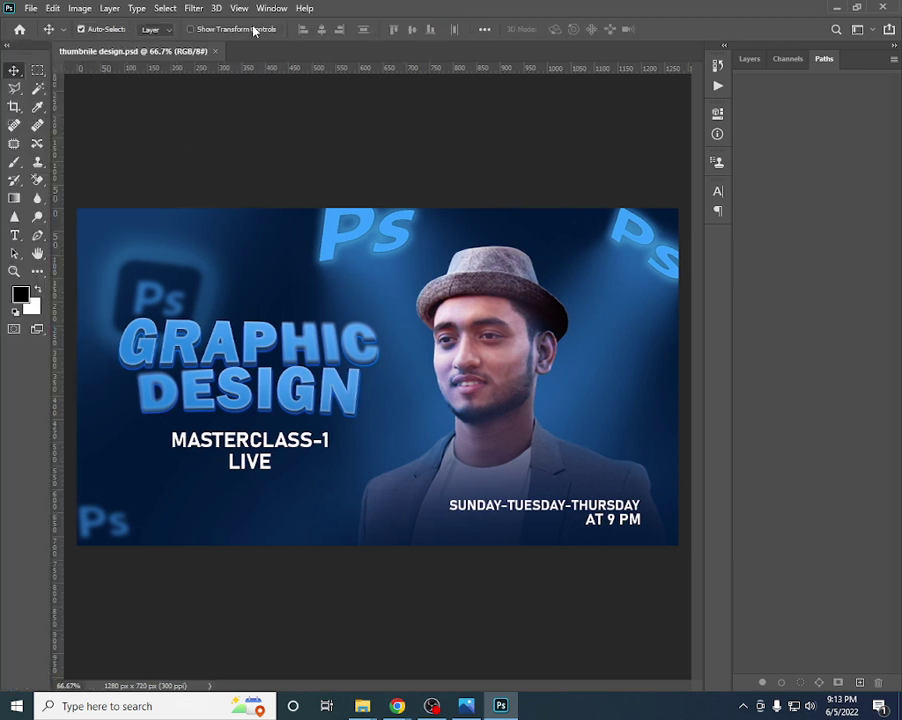
click(214, 51)
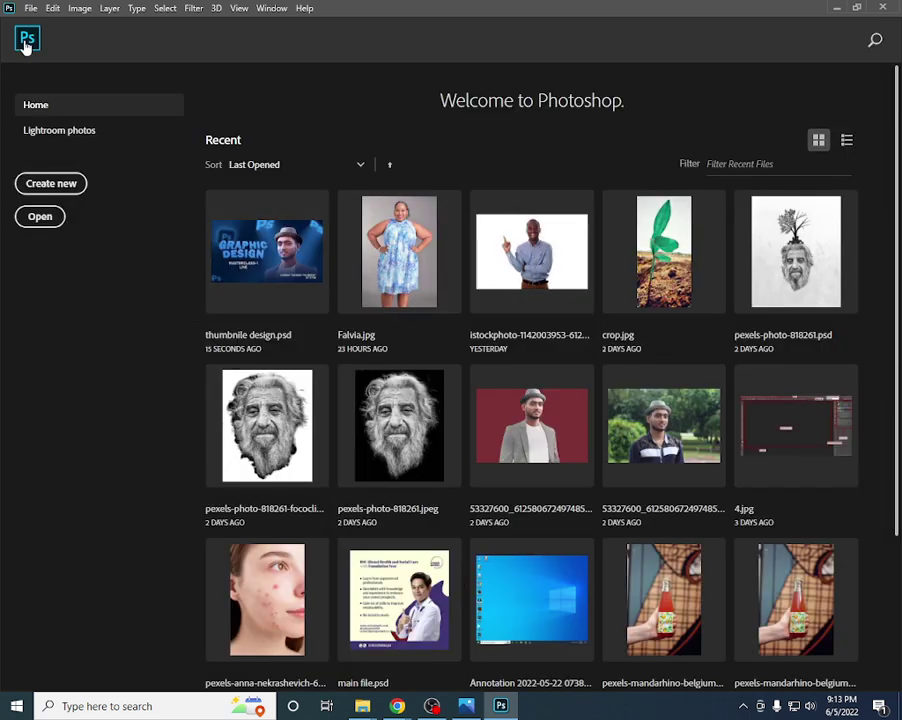
- Create a new white 1000 × 1000 px document at 300 ppi
click(76, 190)
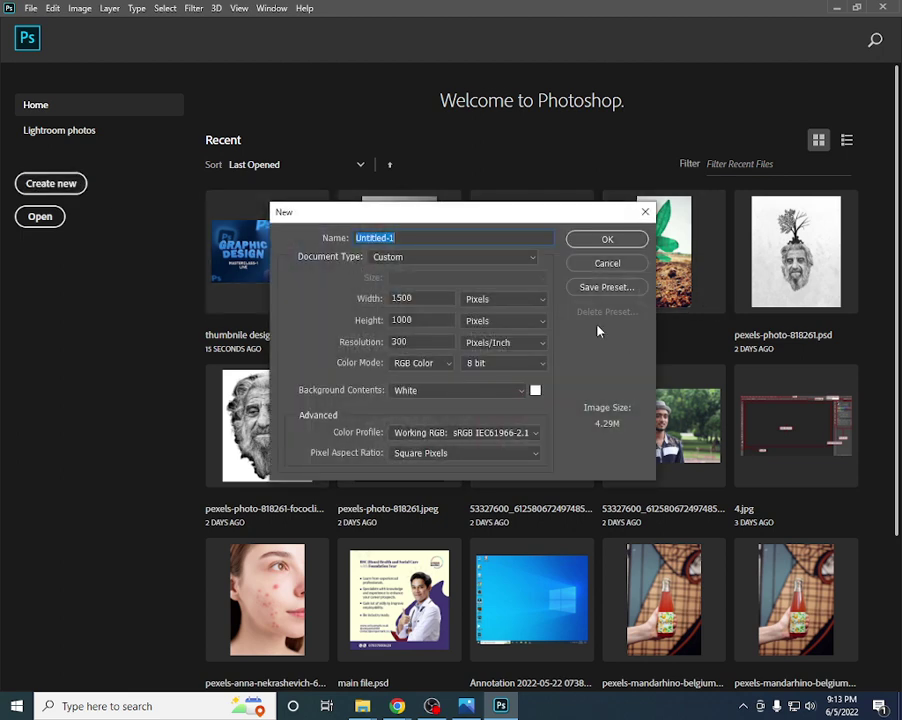
drag(421, 296, 320, 296)
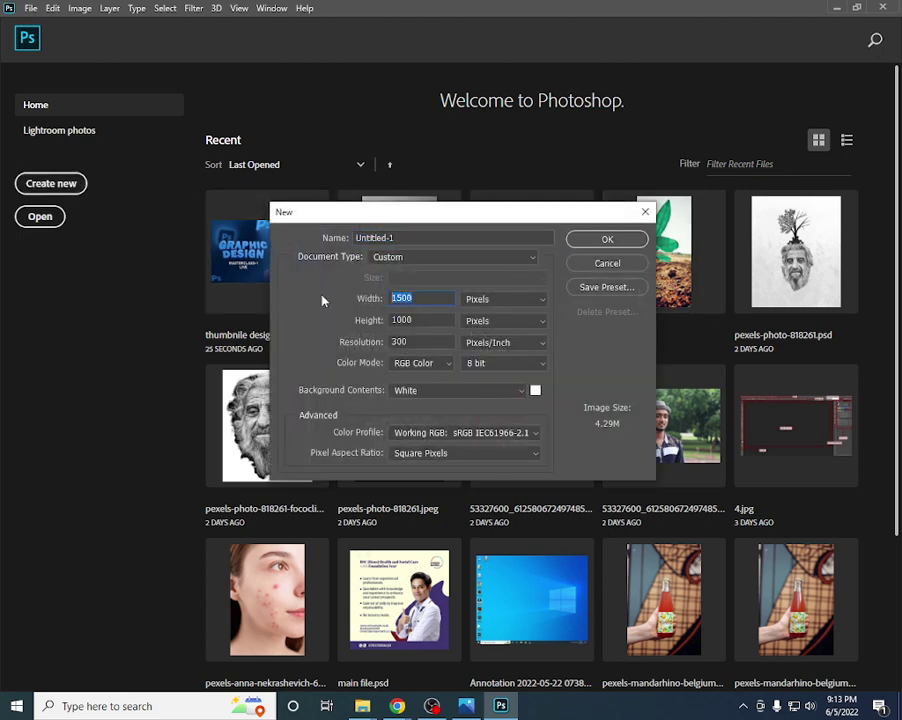
text(100)
click(577, 241)
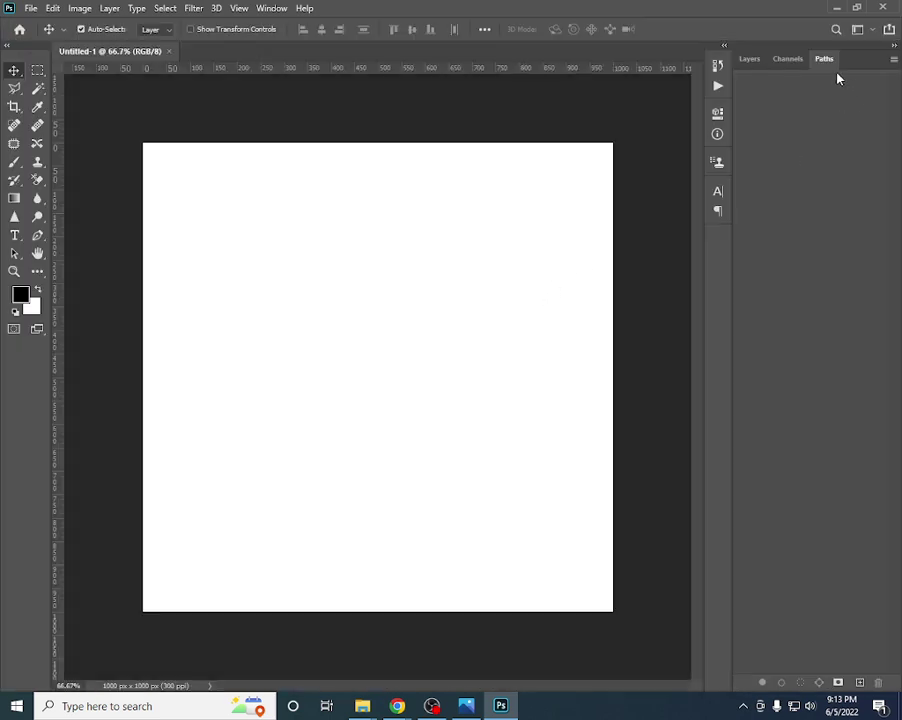
- Show the Layers panel, browse the workspace list, and peek at the Artboard Tool under Move
click(750, 62)
scroll(293, 323, down, 3)
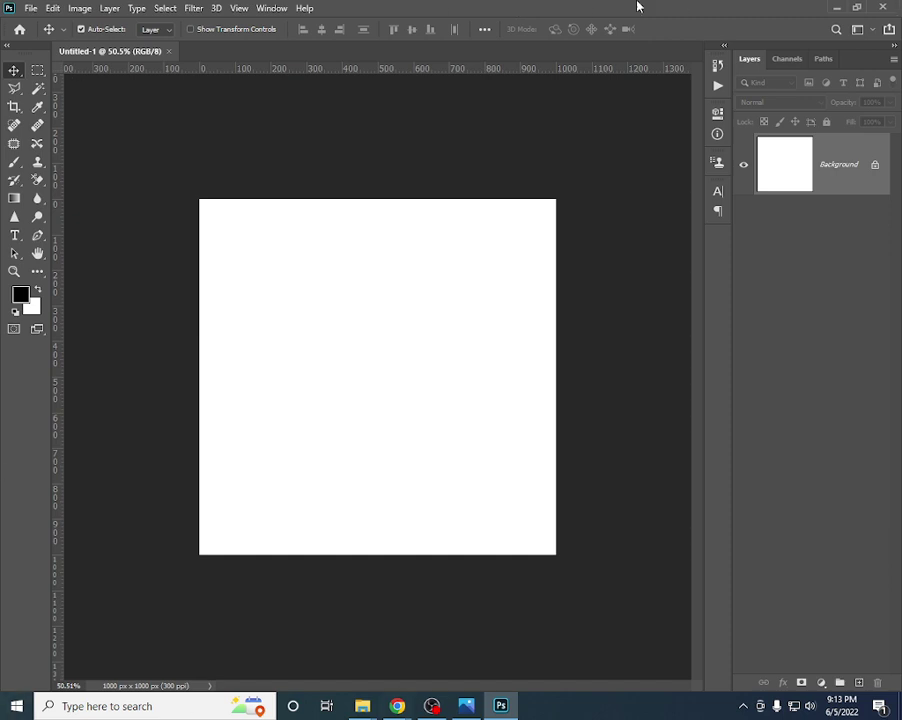
scroll(330, 176, up, 1)
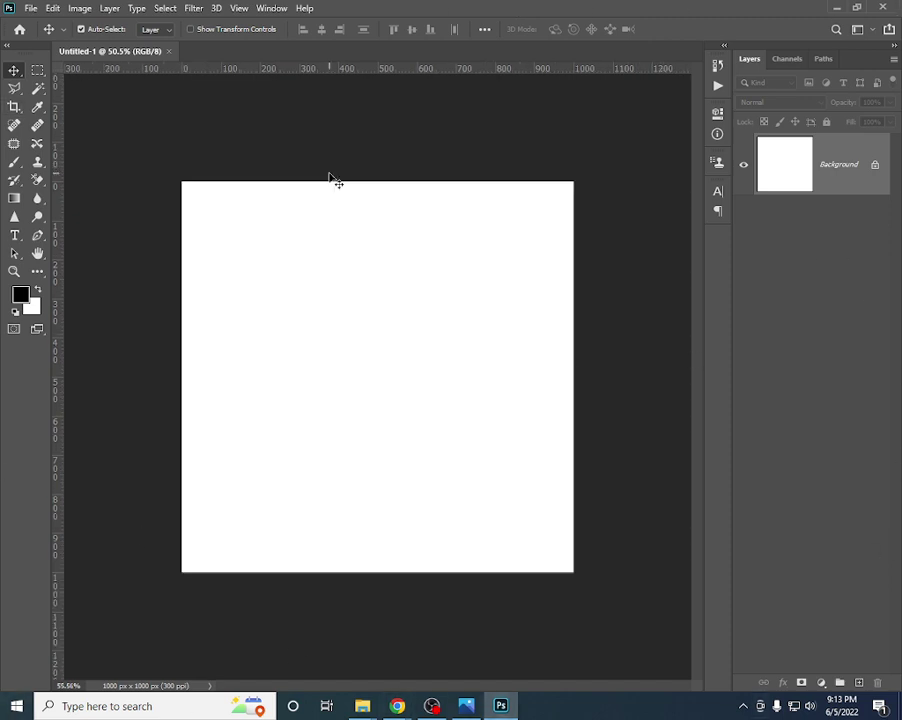
scroll(350, 176, down, 1)
scroll(402, 180, down, 1)
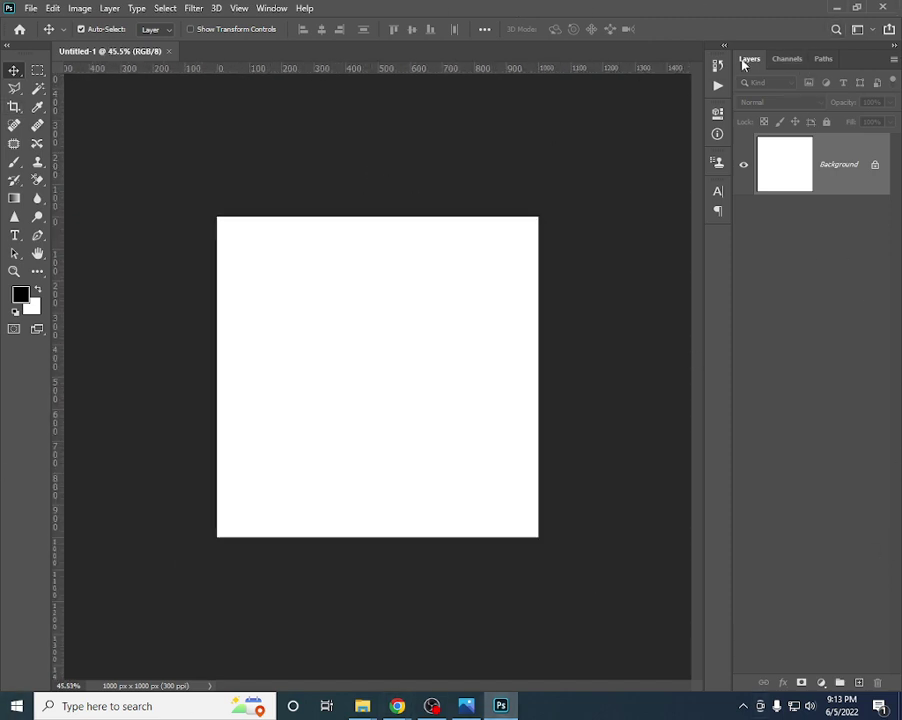
click(874, 33)
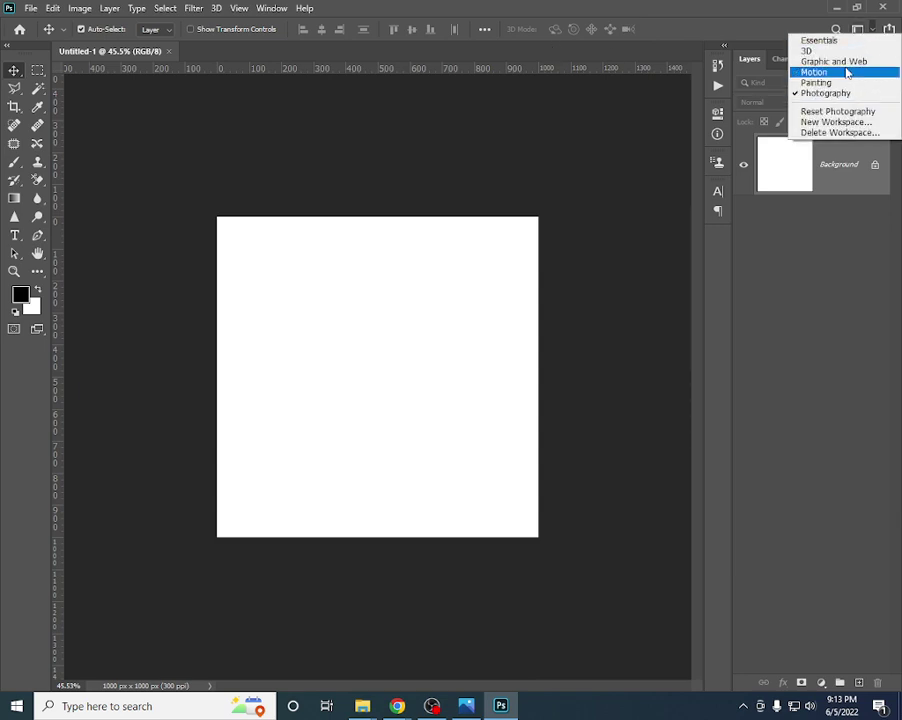
click(455, 142)
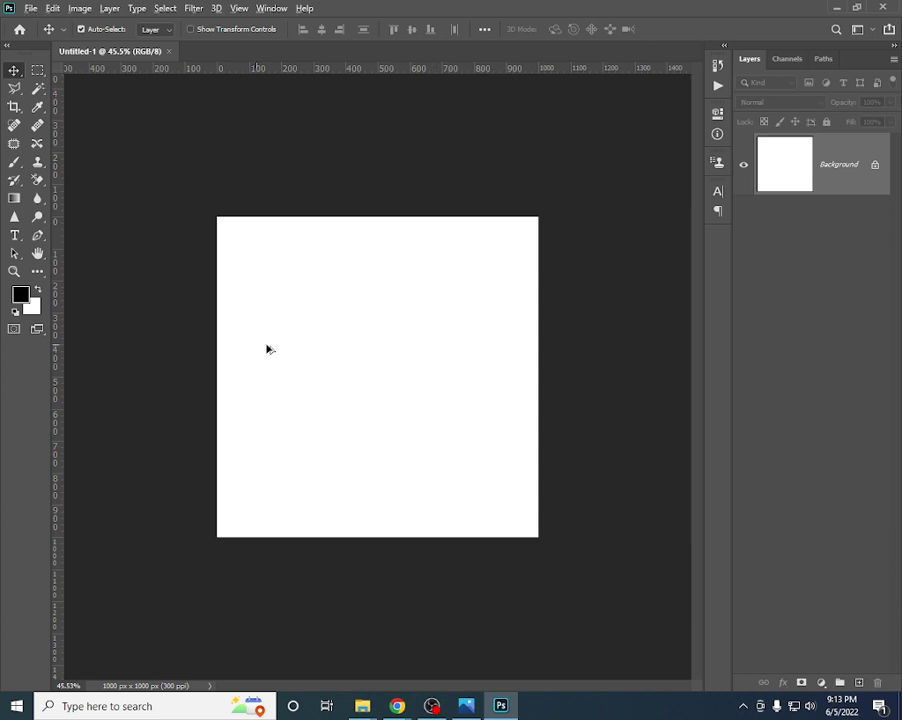
scroll(267, 349, up, 1)
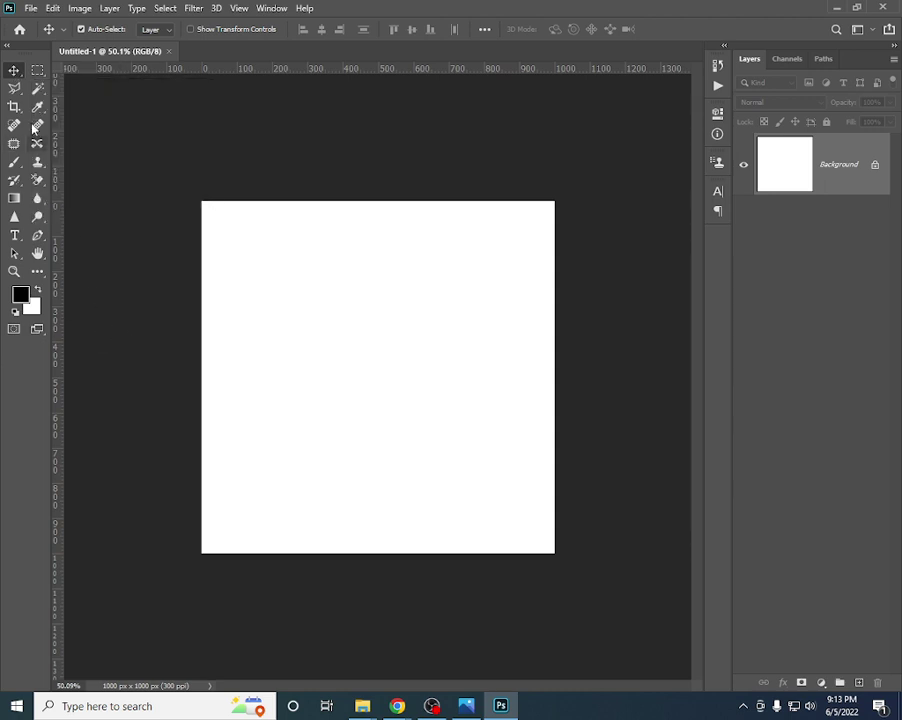
right_click(14, 72)
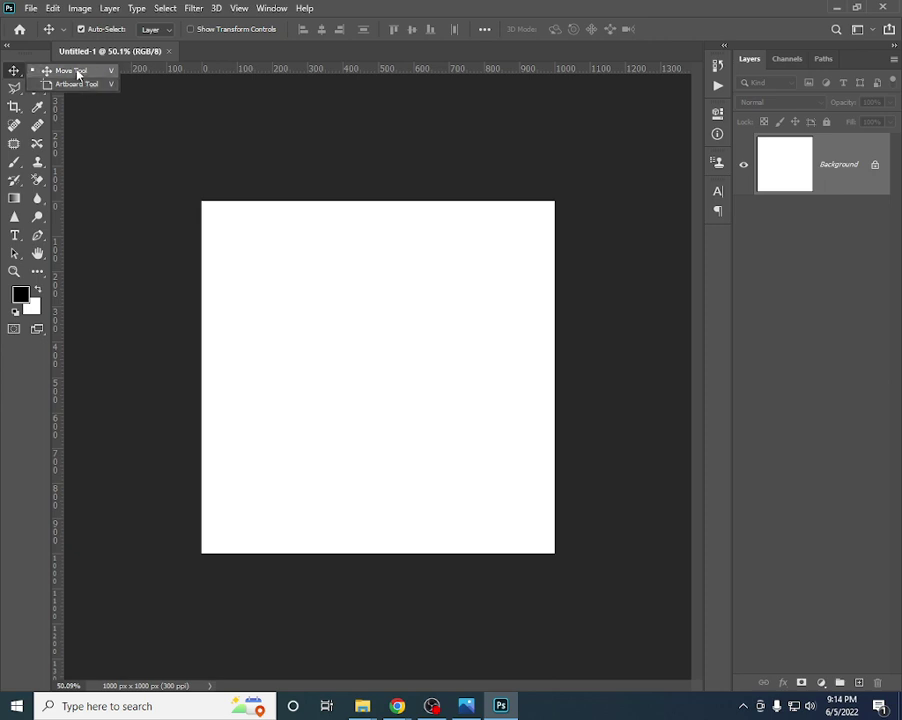
click(56, 53)
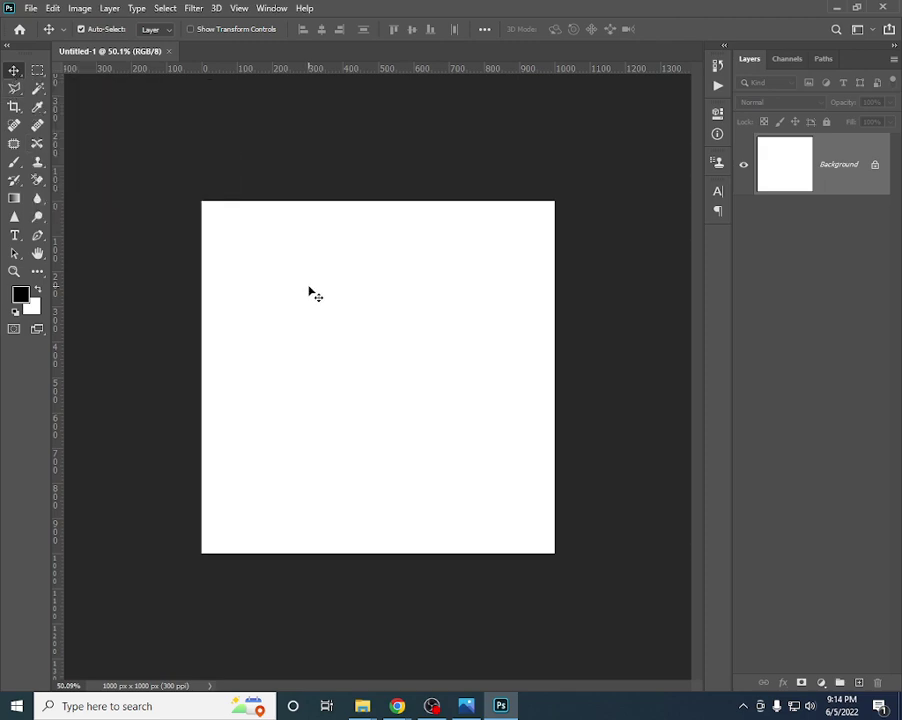
click(837, 8)
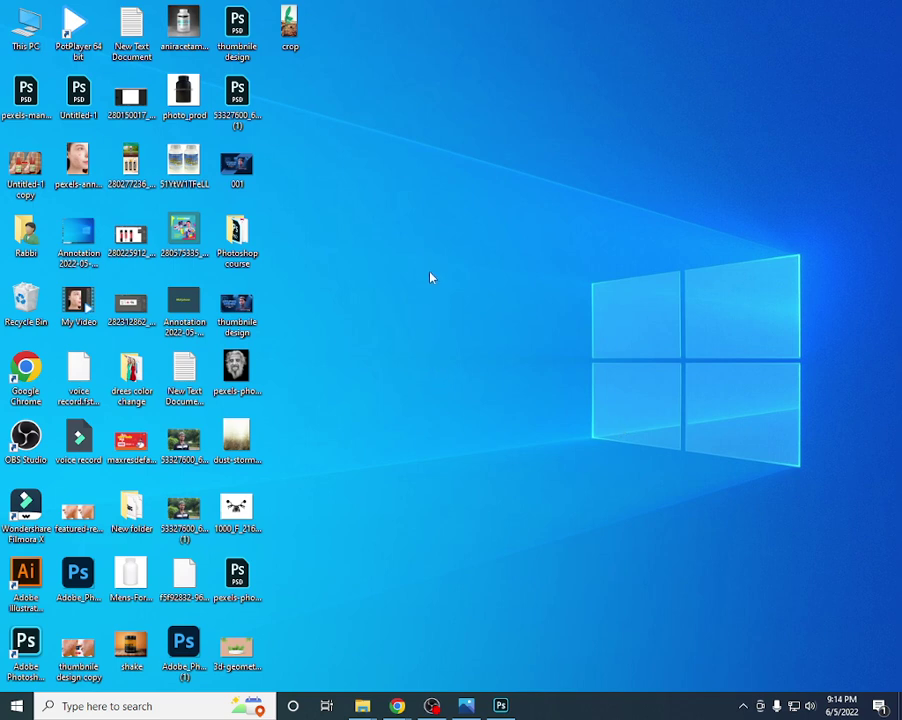
drag(408, 222, 630, 482)
mouse_move(391, 166)
mouse_down()
mouse_move(684, 541)
mouse_move(481, 376)
mouse_up()
double_click(78, 162)
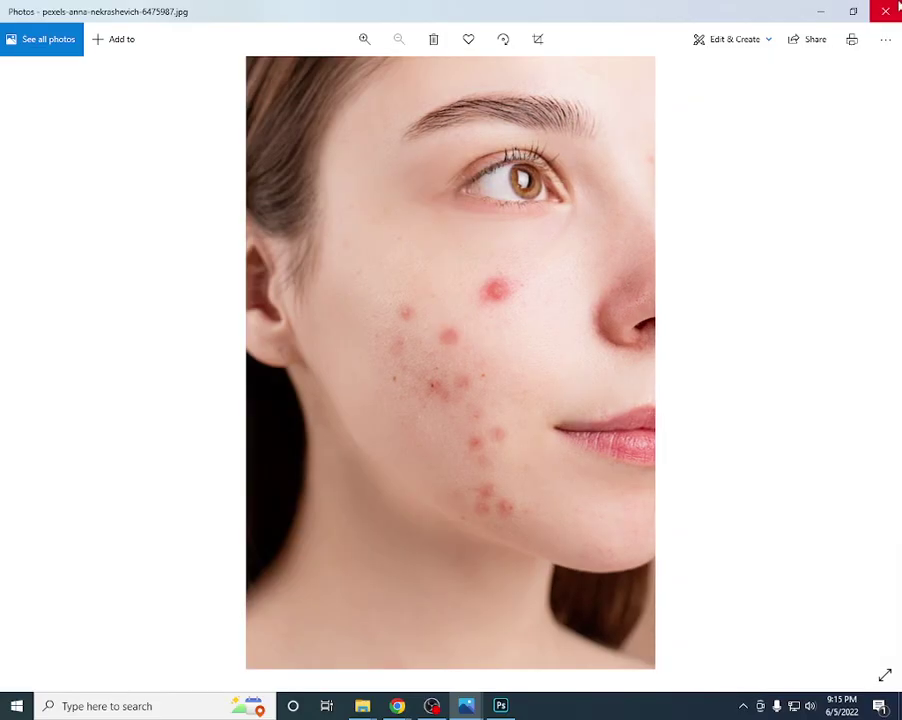
click(885, 11)
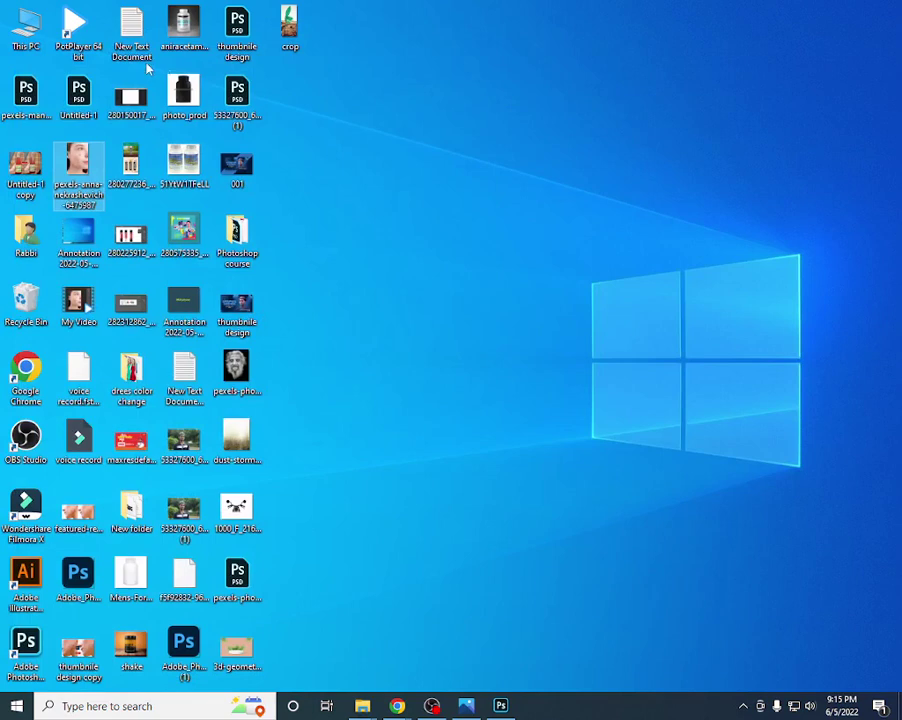
click(290, 25)
double_click(237, 308)
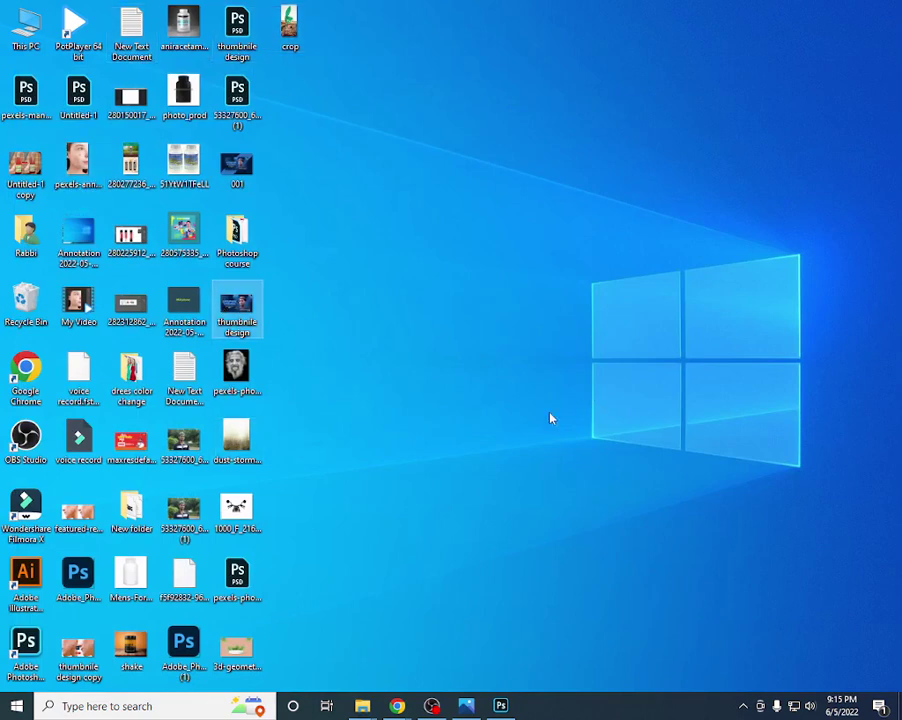
click(512, 714)
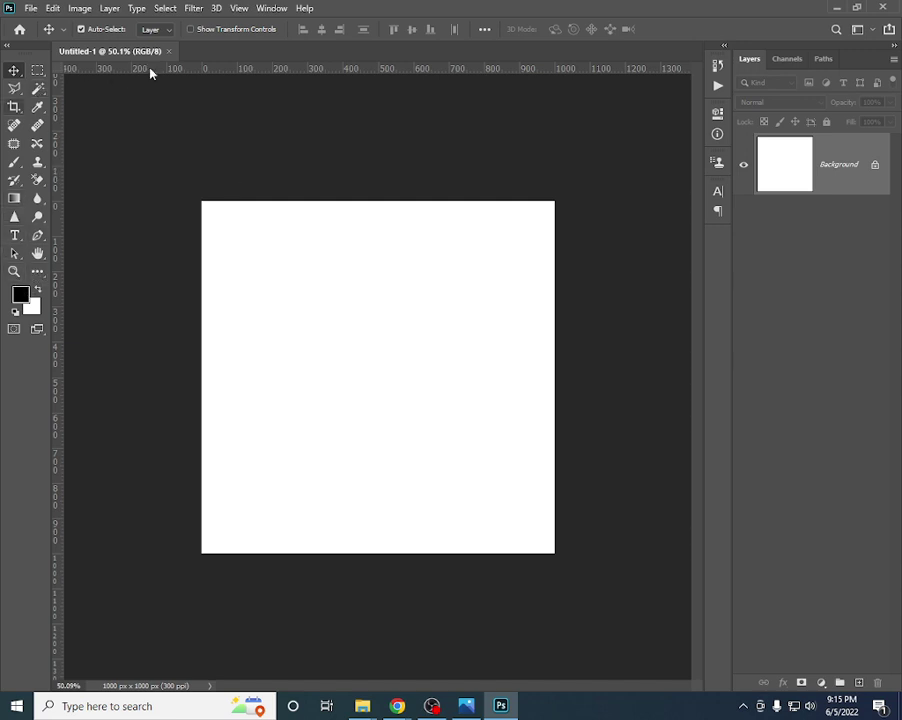
- Switch to the Essentials workspace, expand the toolbox to two columns, and show History
click(857, 29)
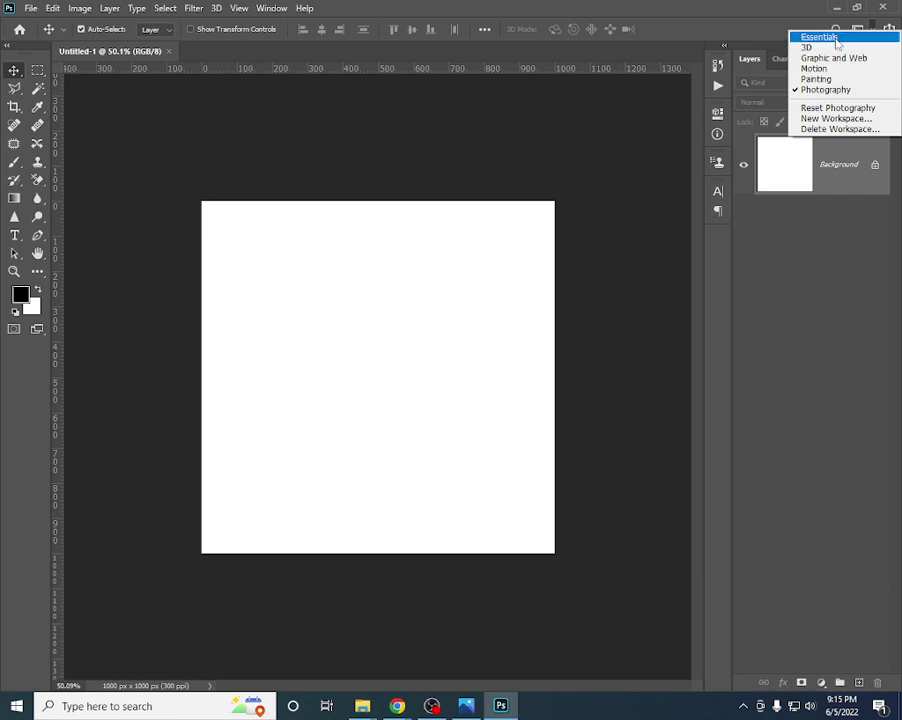
click(828, 36)
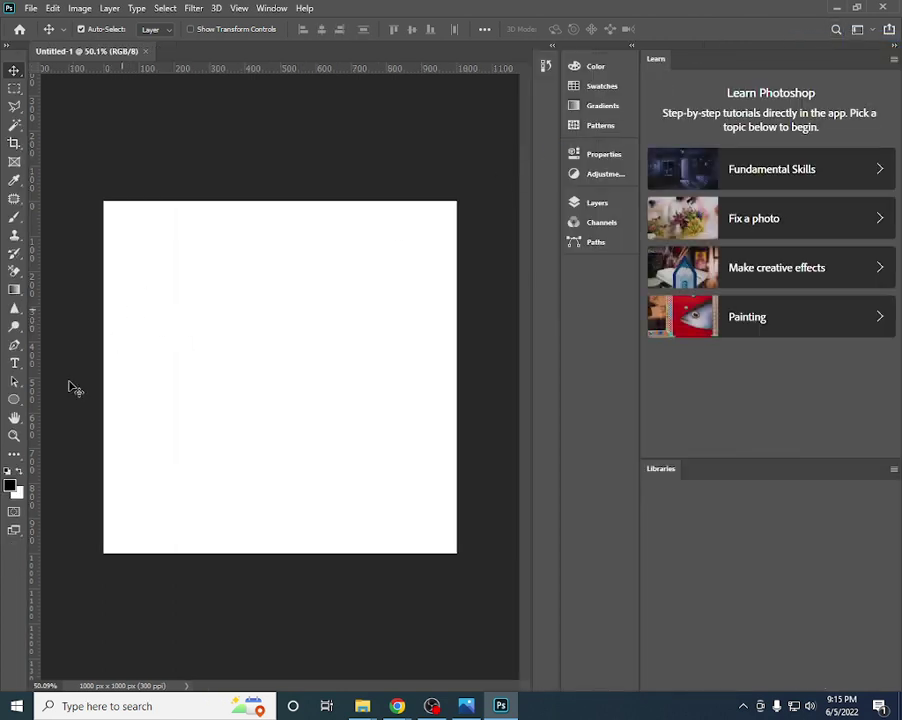
click(8, 47)
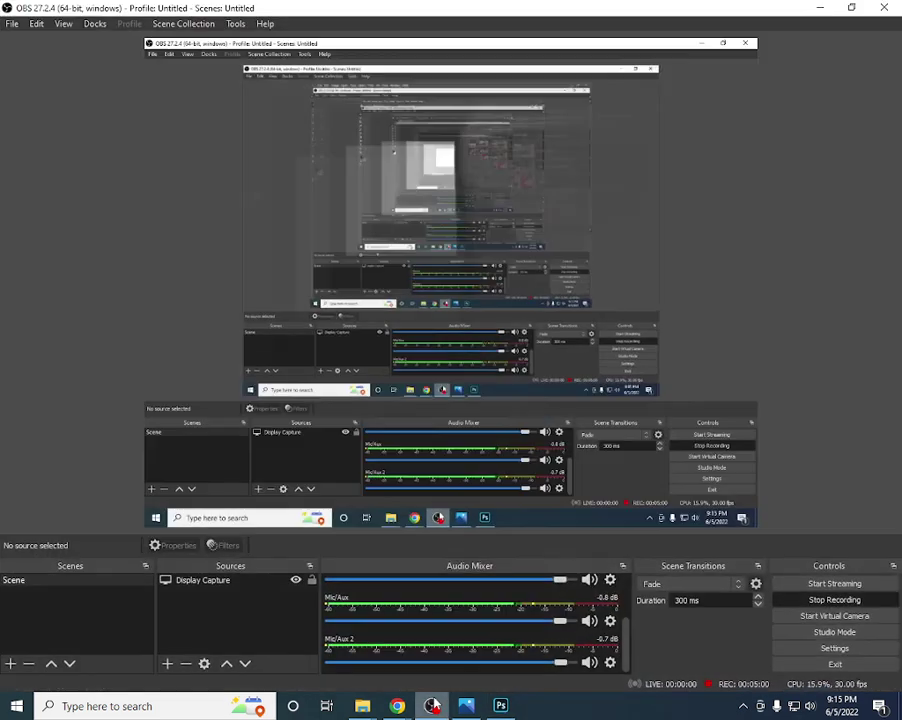
click(432, 706)
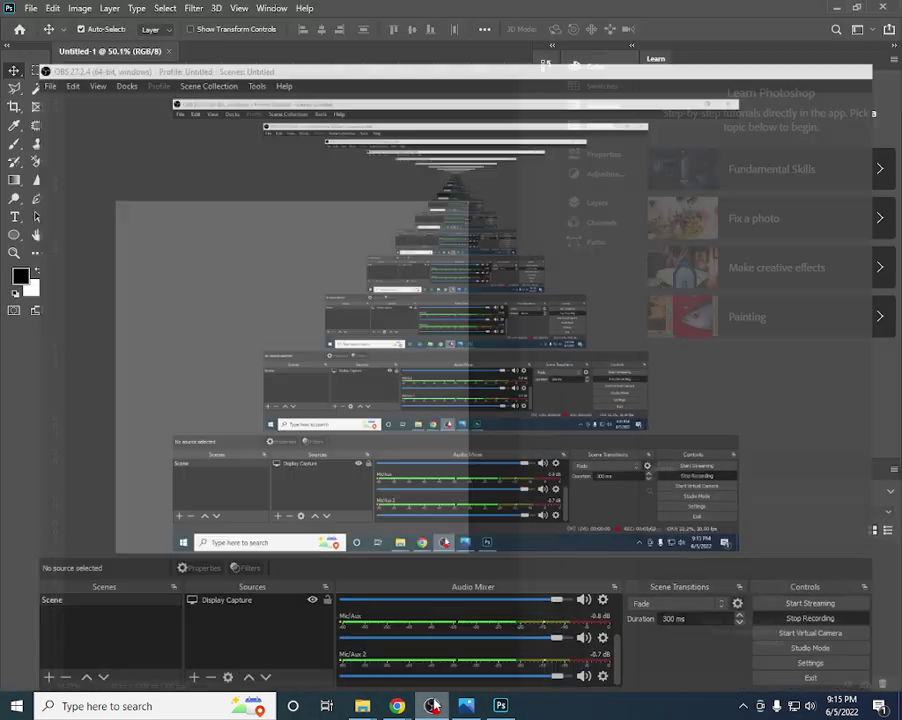
click(432, 706)
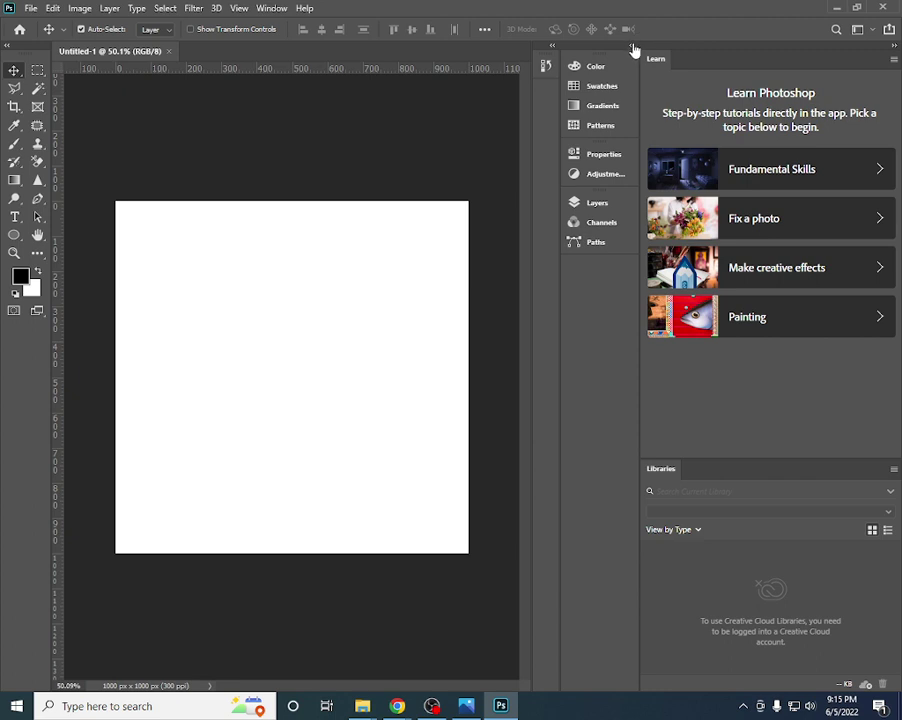
click(632, 48)
click(553, 46)
- Float and close the side panel group, then reset Essentials to its default layout
mouse_move(607, 52)
mouse_down()
mouse_move(487, 131)
mouse_move(332, 175)
mouse_move(342, 100)
mouse_move(612, 60)
mouse_move(684, 86)
mouse_move(682, 46)
mouse_move(805, 70)
mouse_move(621, 90)
mouse_move(715, 100)
mouse_up()
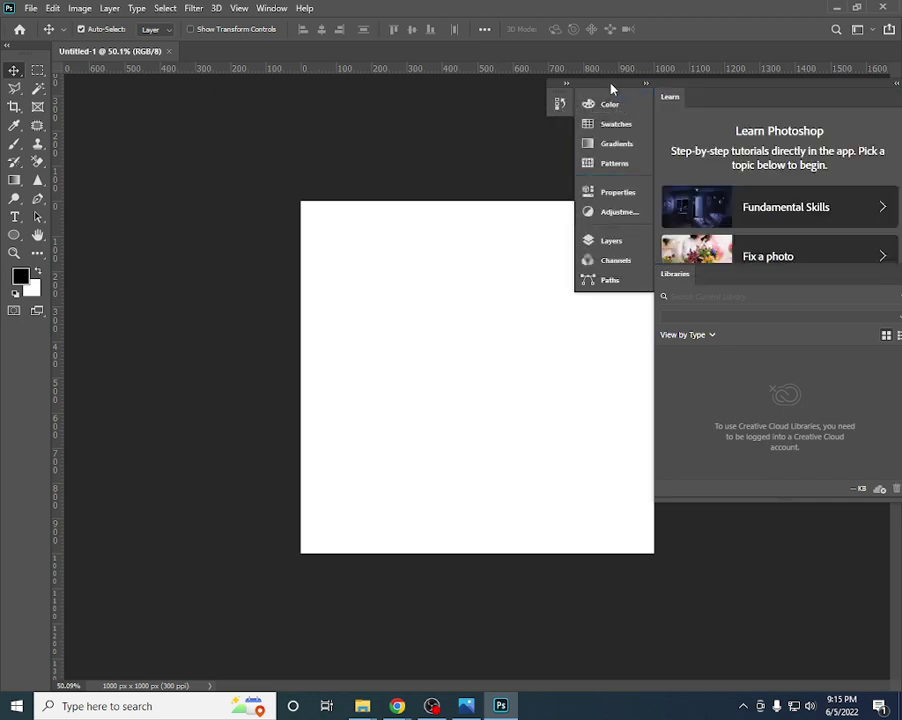
drag(612, 90, 455, 188)
click(753, 186)
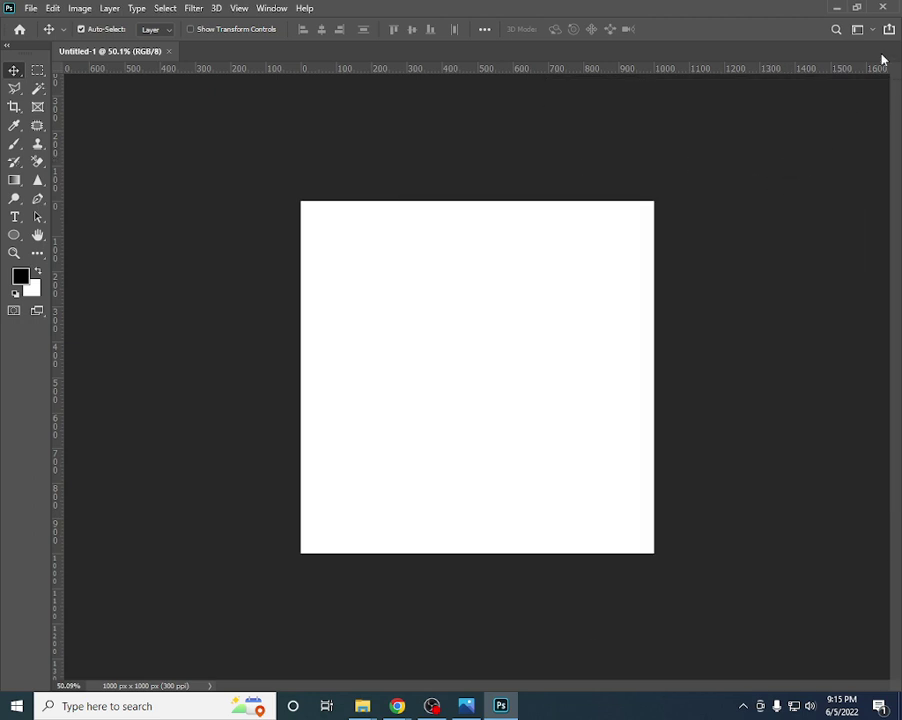
click(857, 29)
click(836, 122)
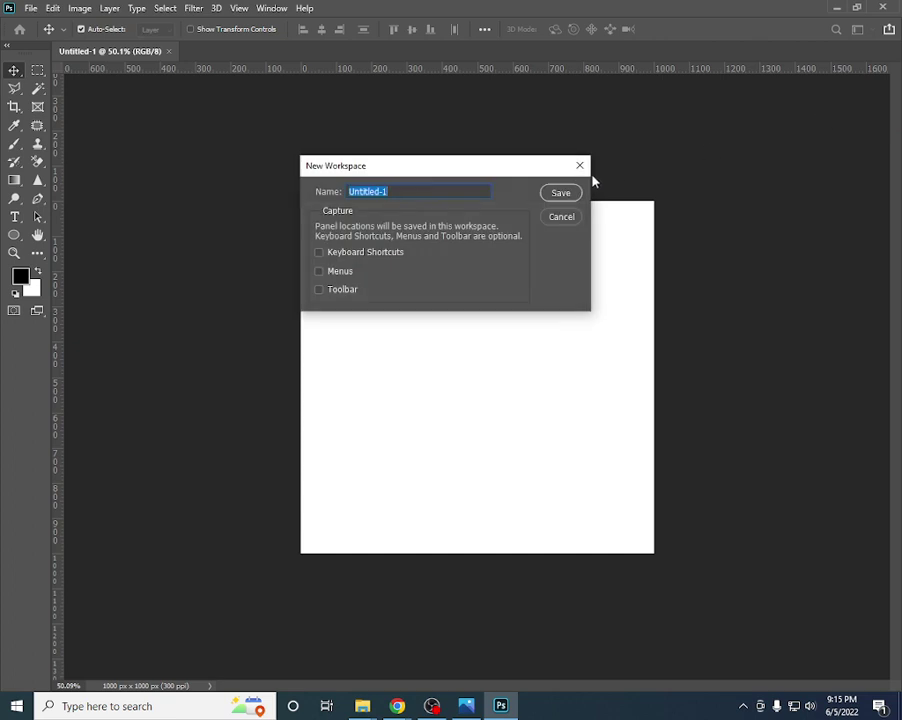
click(576, 166)
click(868, 30)
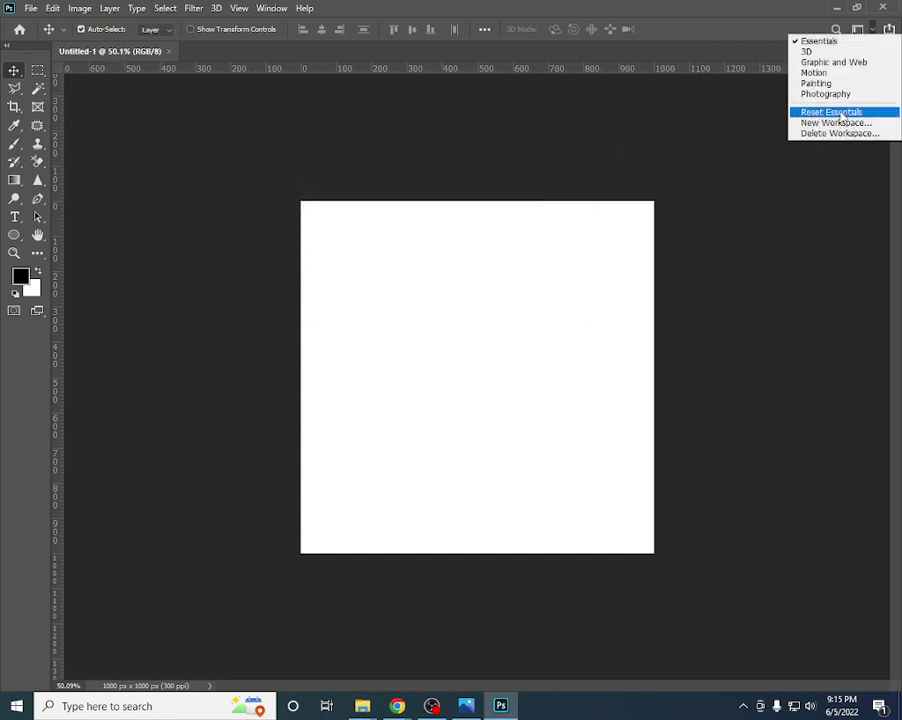
click(831, 111)
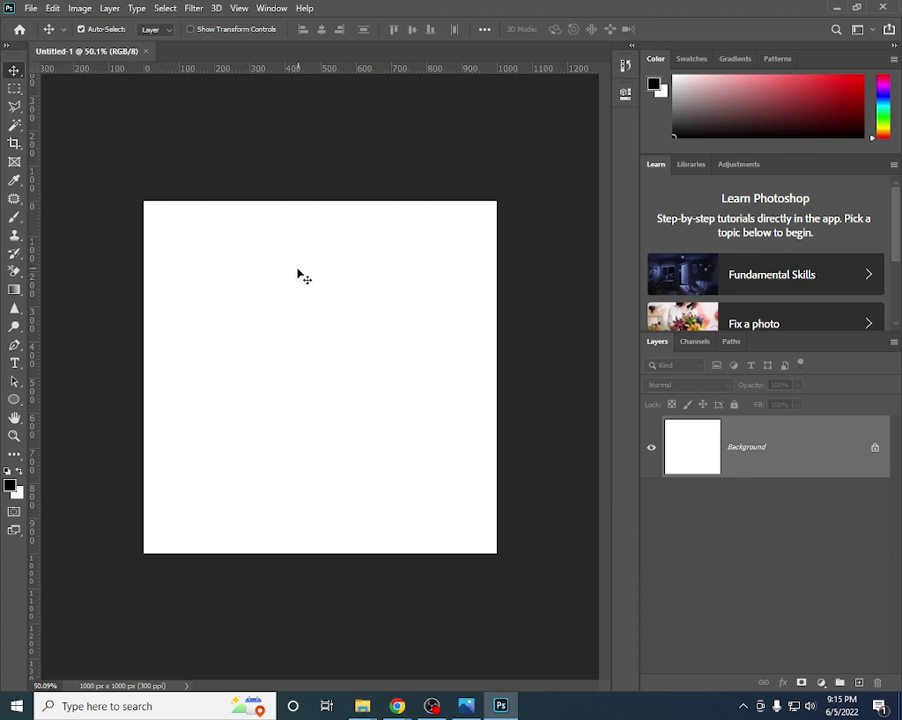
- Draw a black Rectangle 1 shape near the canvas centre and nudge it right and down
click(14, 399)
click(80, 398)
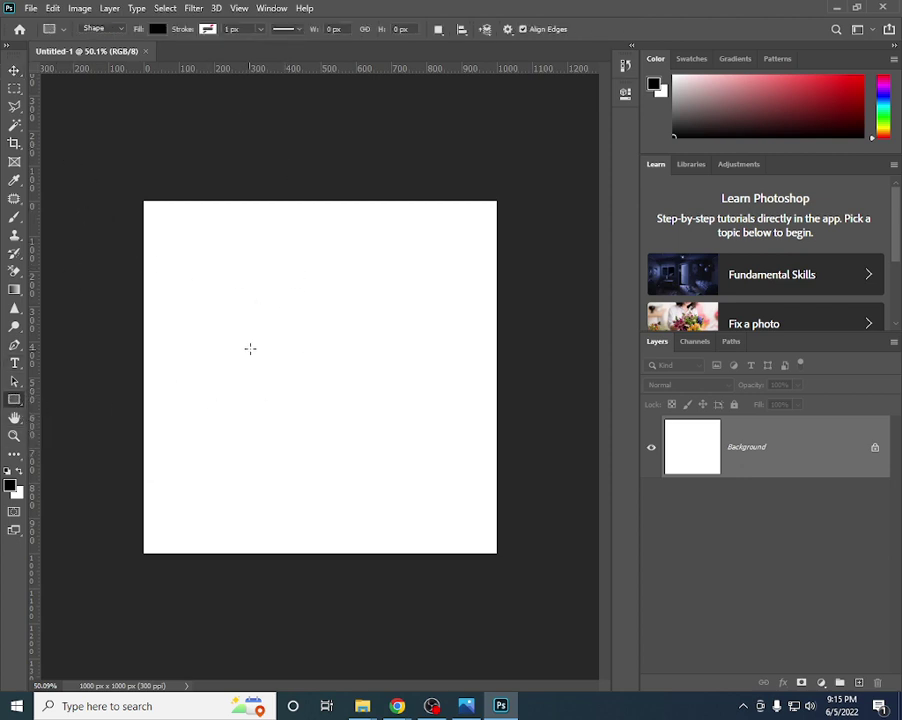
drag(247, 334, 398, 407)
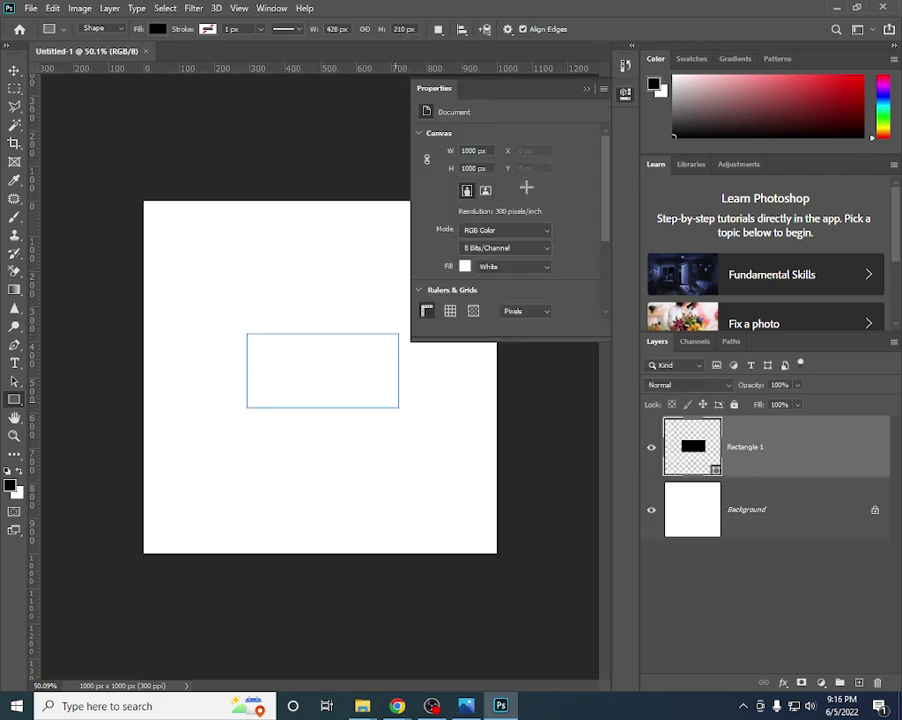
click(14, 70)
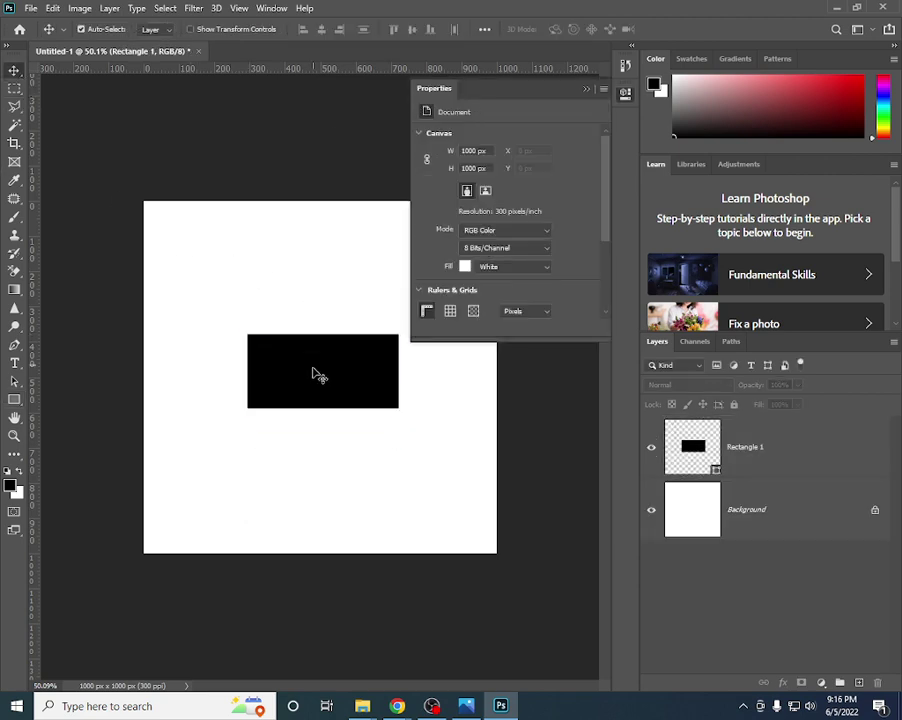
mouse_move(312, 373)
mouse_down()
mouse_move(286, 392)
mouse_move(360, 406)
mouse_up()
click(586, 89)
click(14, 88)
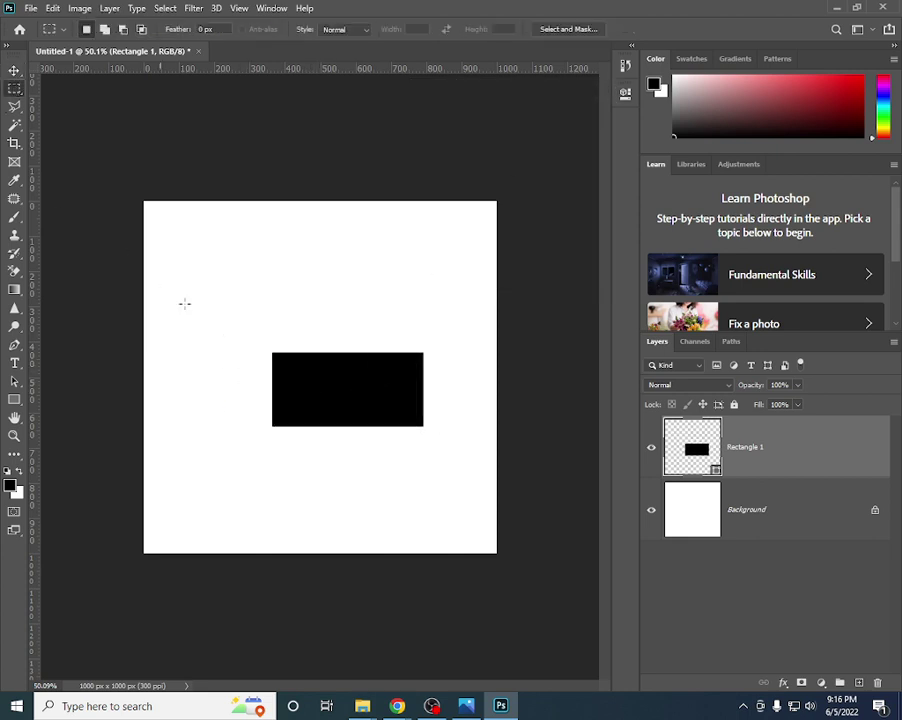
click(14, 70)
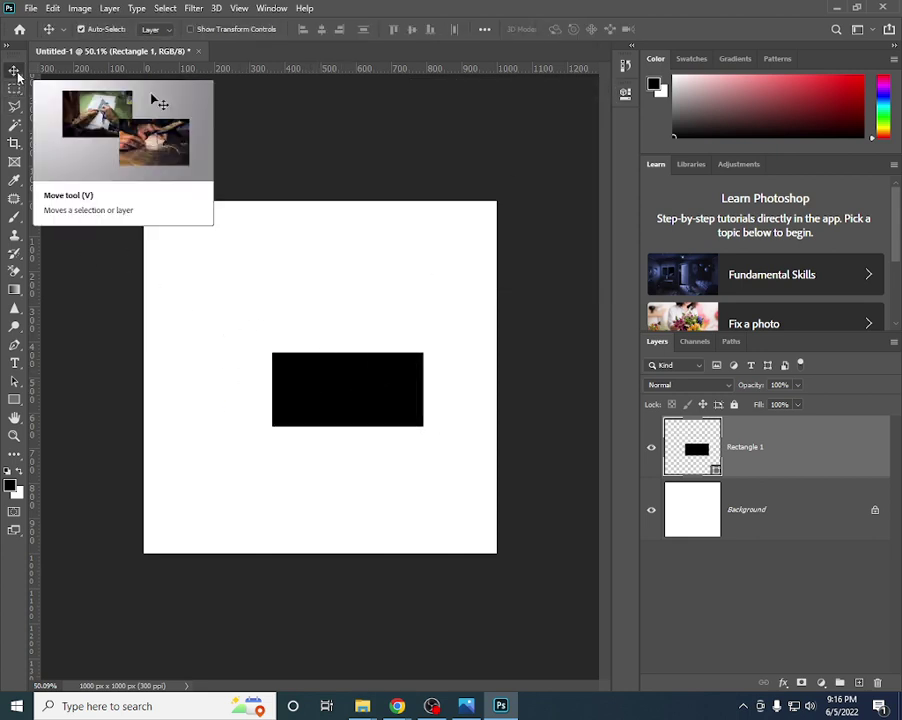
click(14, 345)
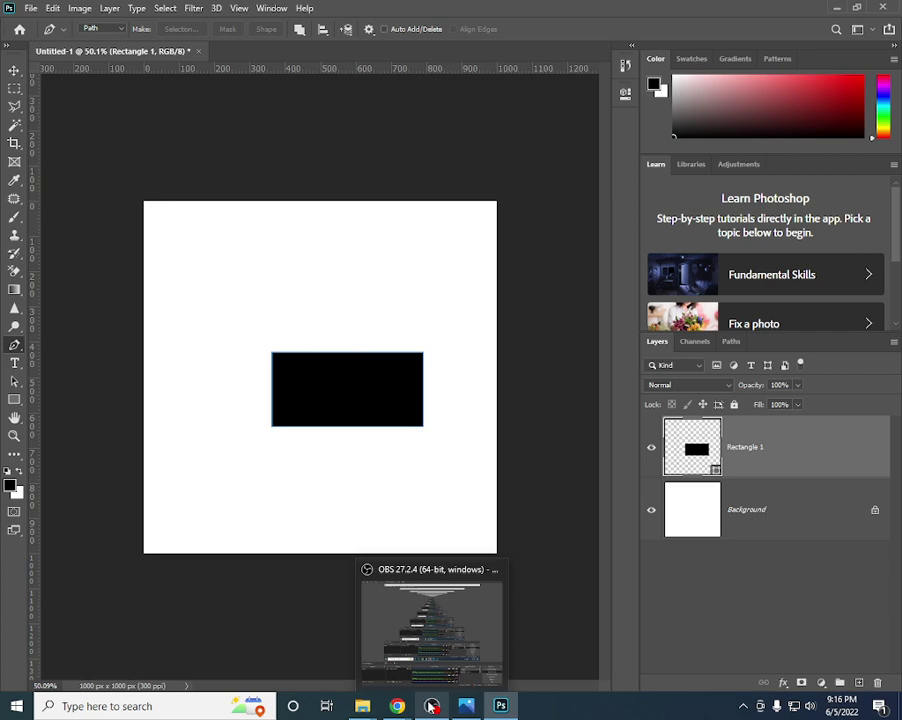
mouse_move(397, 706)
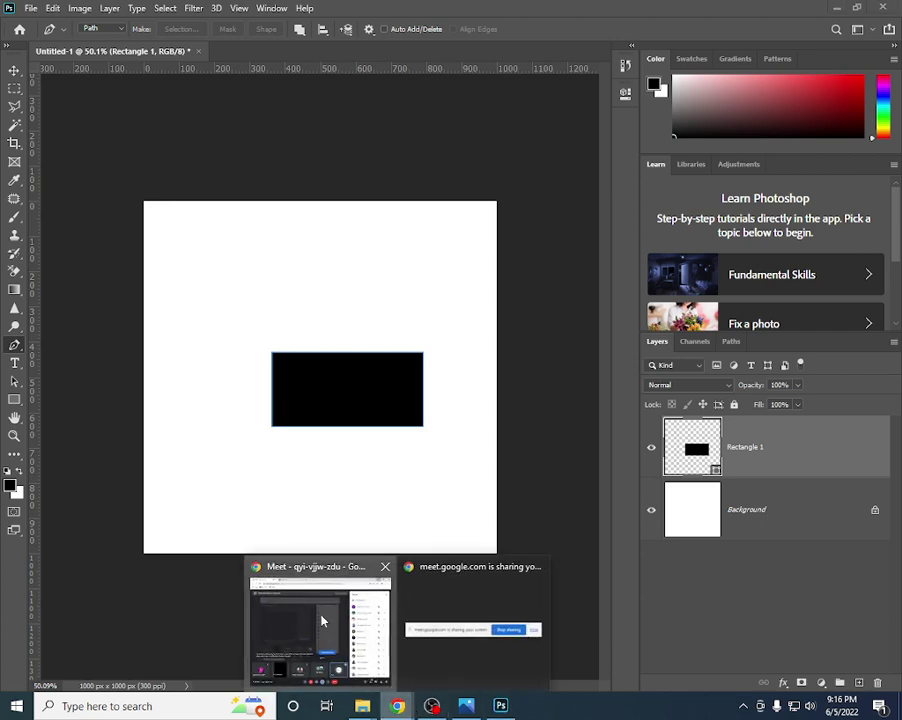
- Admit all waiting join requests in Google Meet, reaching 50 participants, then return to Photoshop
click(322, 620)
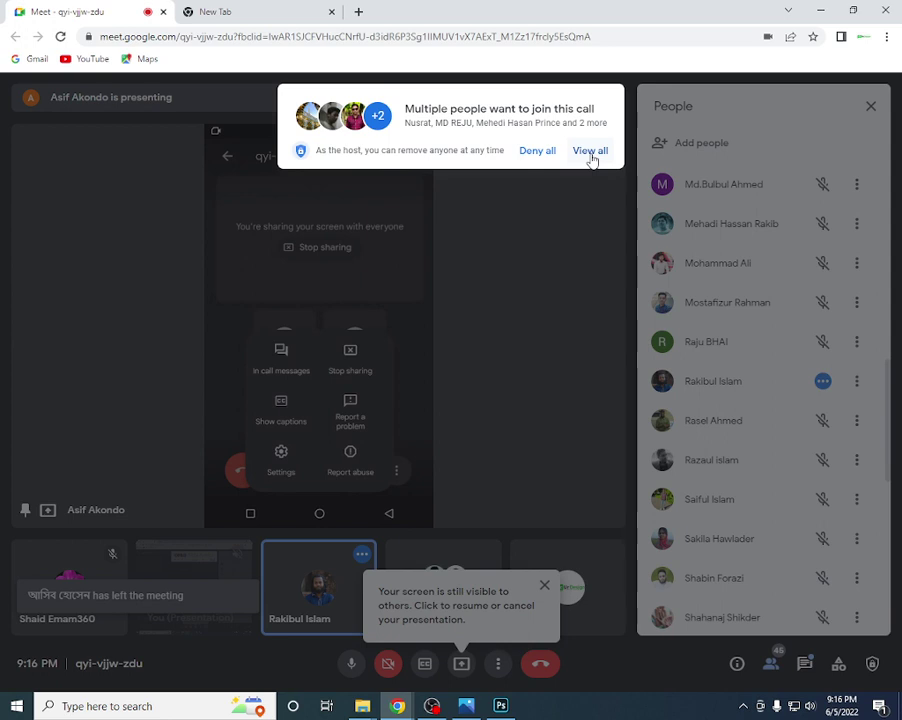
click(592, 150)
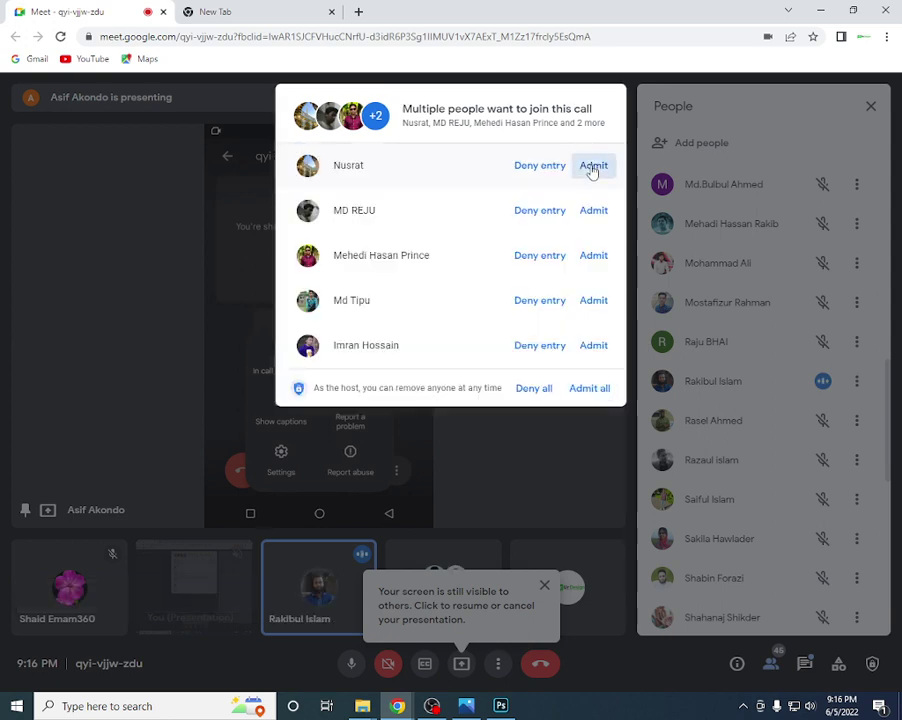
click(593, 164)
click(597, 168)
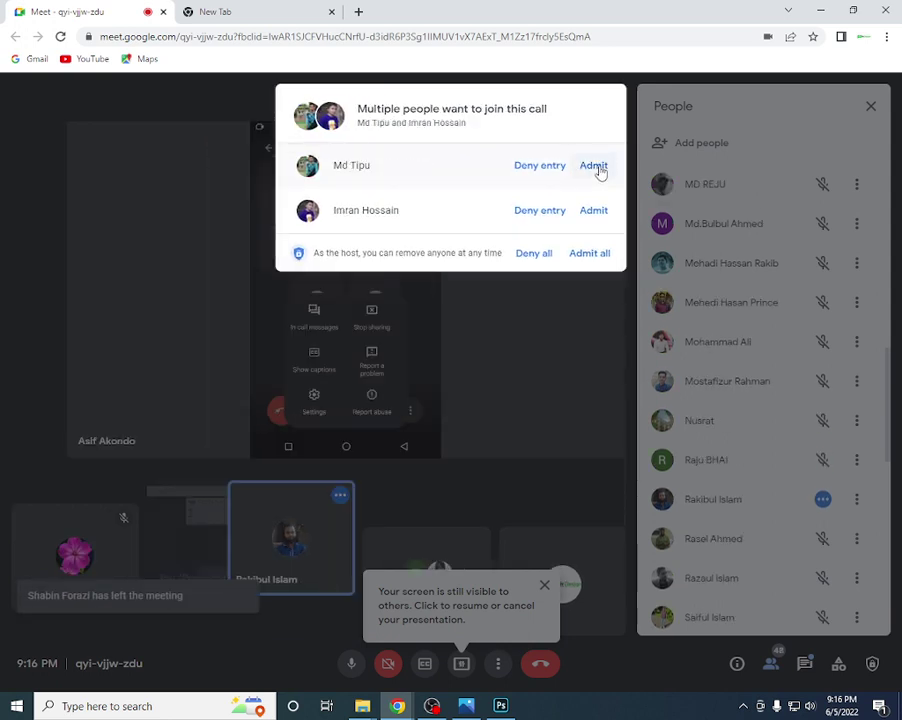
click(596, 168)
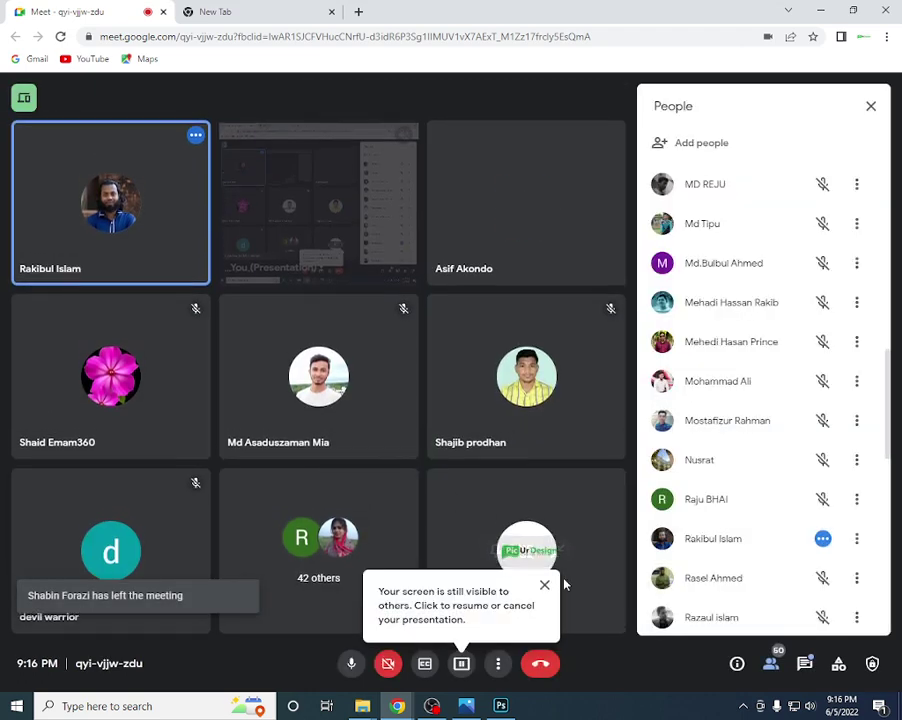
click(544, 586)
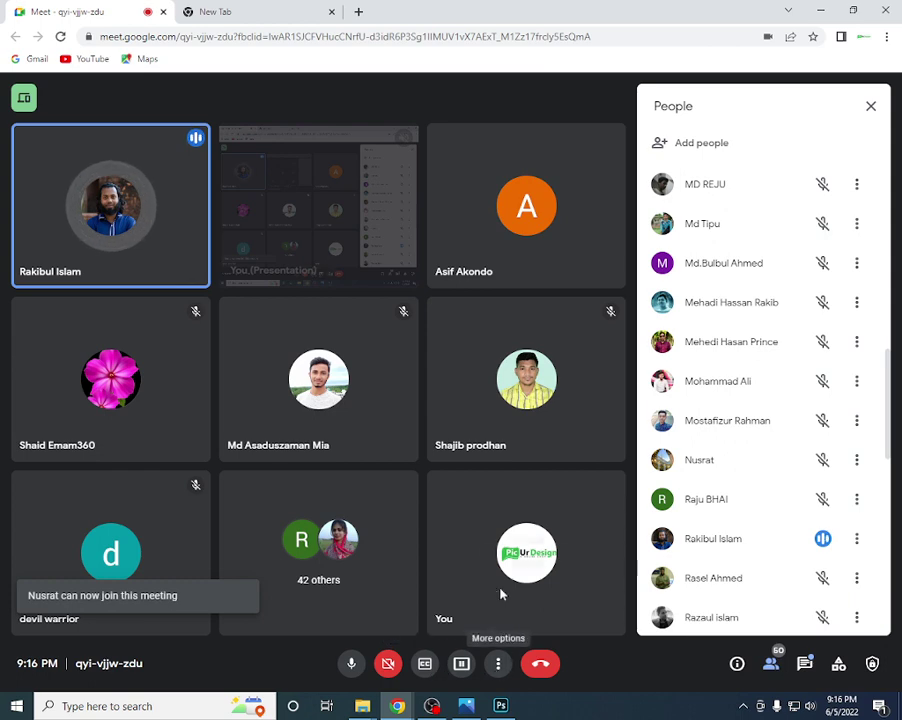
click(820, 10)
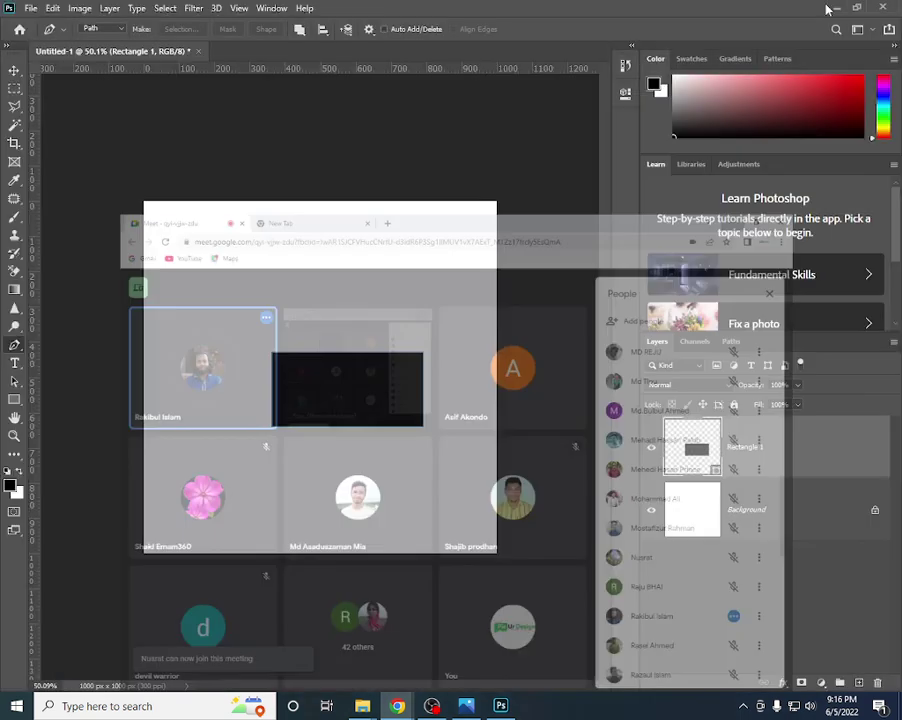
- Move the black rectangle up and left to the canvas centre, then deselect it
click(14, 70)
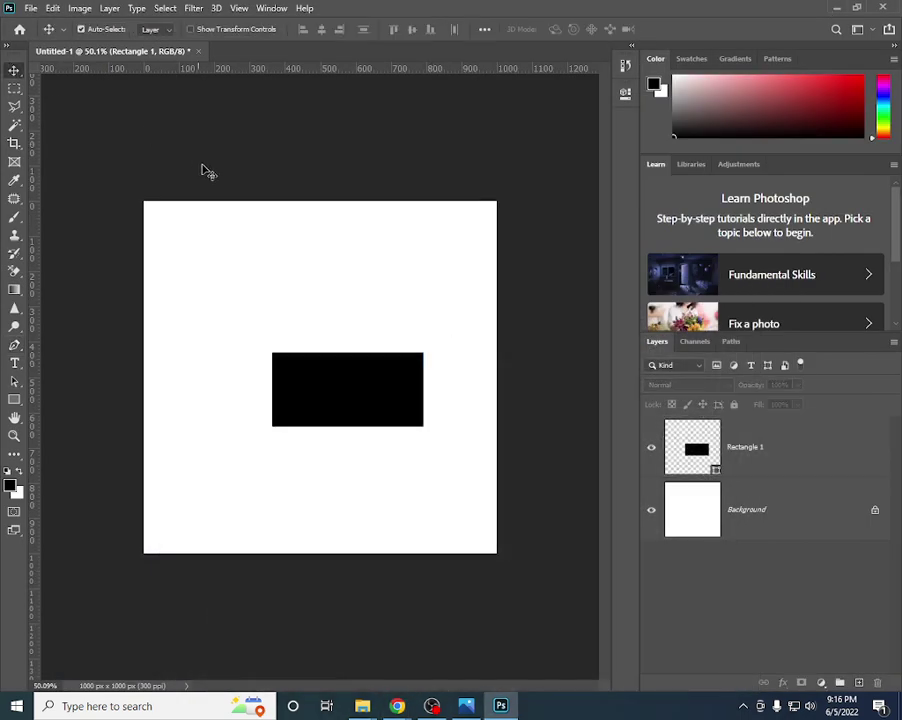
drag(335, 387, 308, 375)
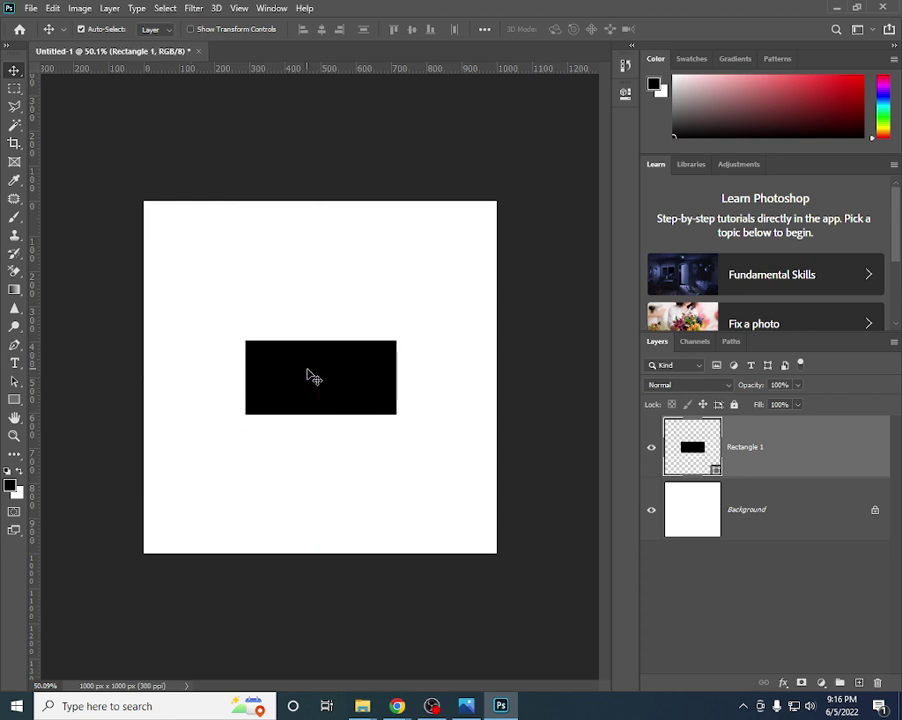
click(398, 461)
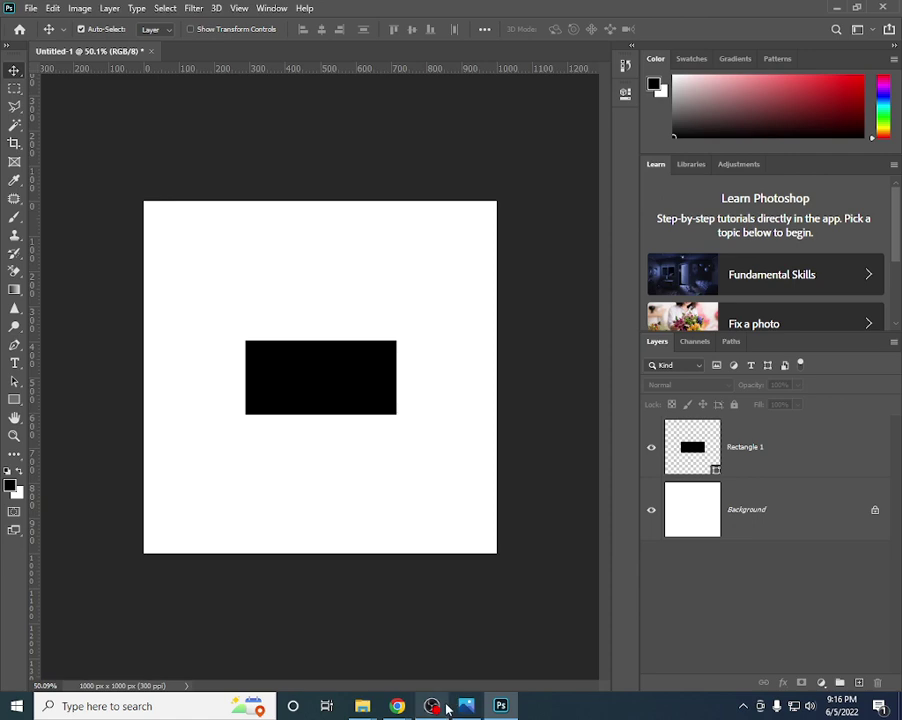
mouse_move(397, 706)
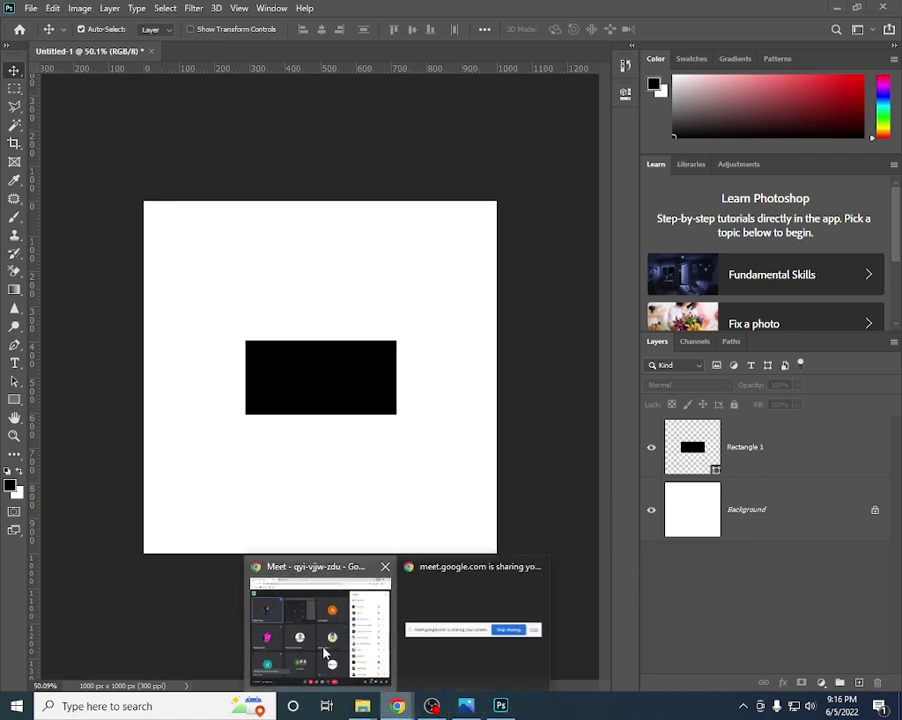
- Pin the shared presentation in the Google Meet call, then hide the call window
click(351, 652)
scroll(705, 395, up, 2)
scroll(710, 405, up, 3)
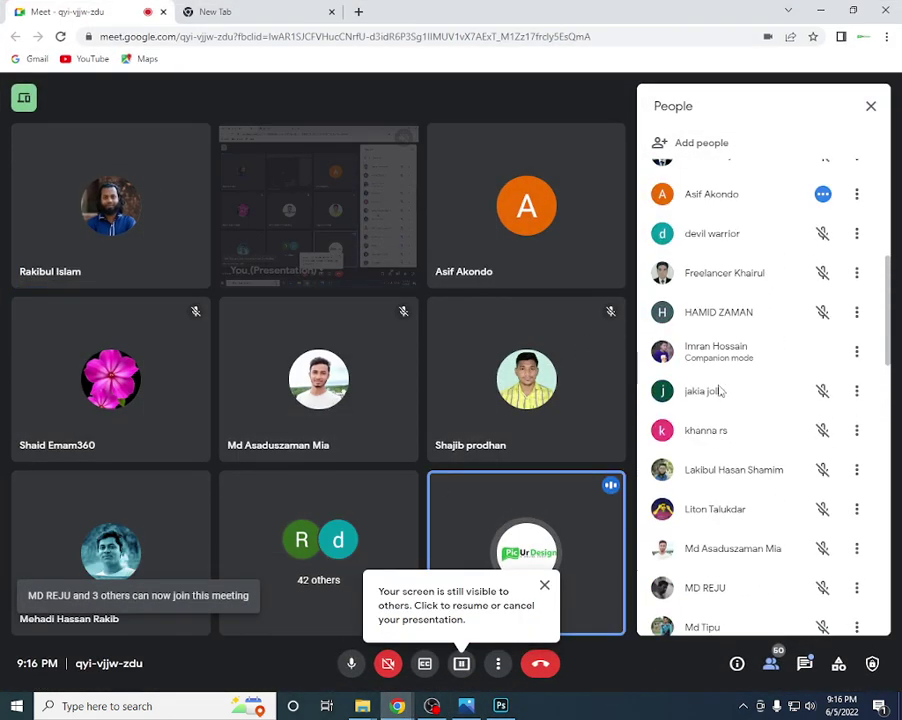
scroll(714, 390, up, 4)
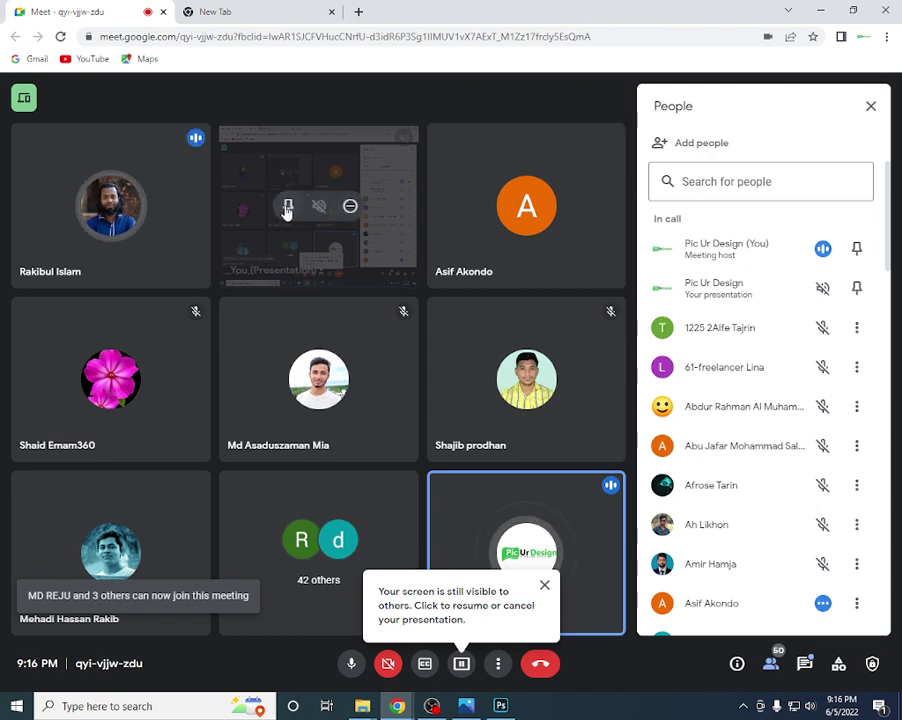
click(287, 206)
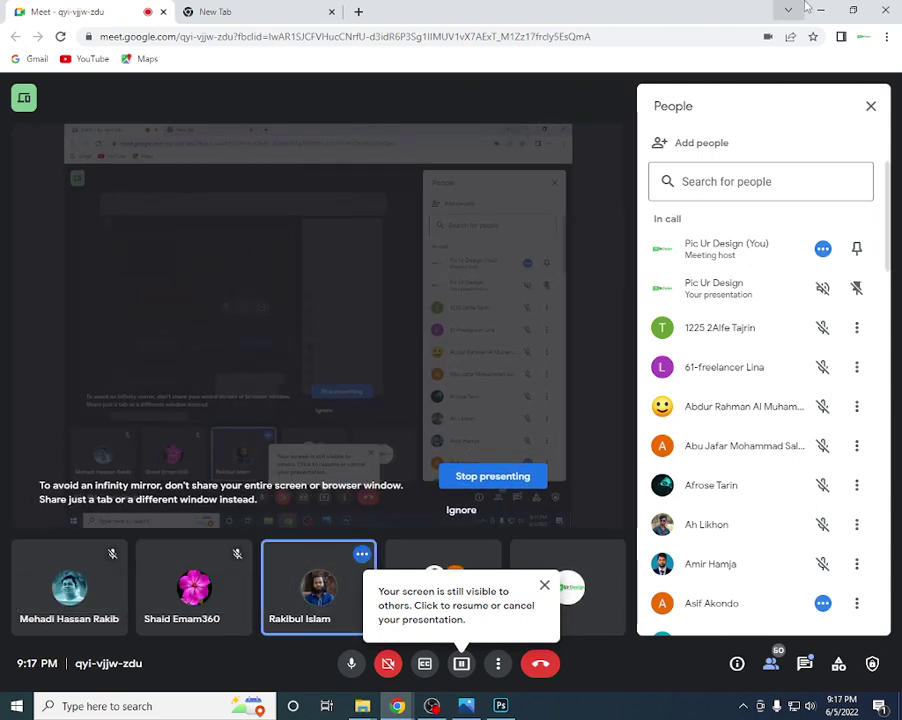
click(821, 11)
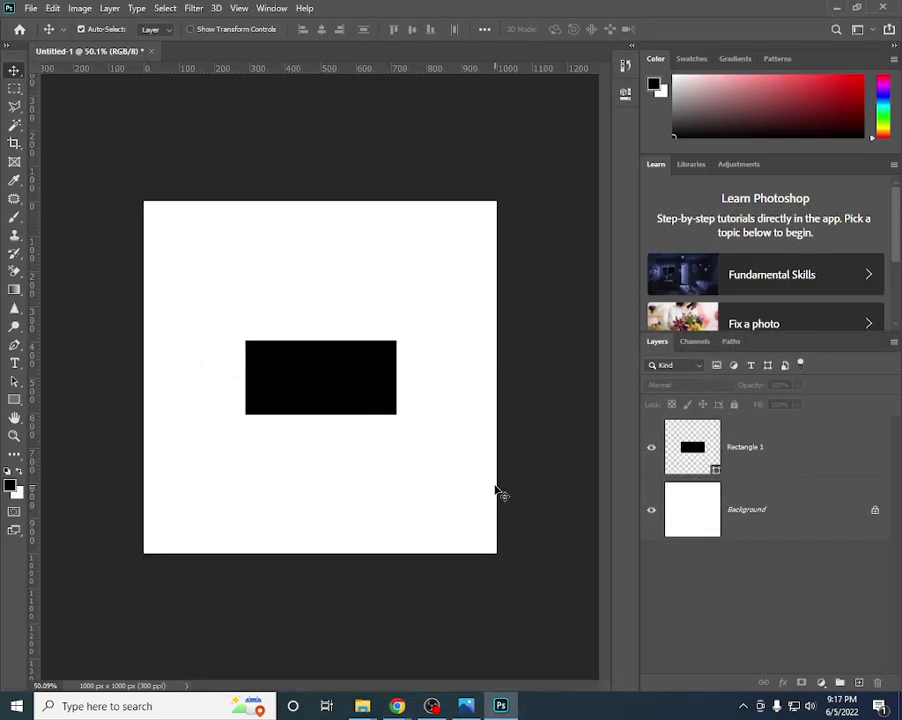
- Drag the black rectangle around the canvas, leaving Rectangle 1 selected near the centre
scroll(334, 407, up, 1)
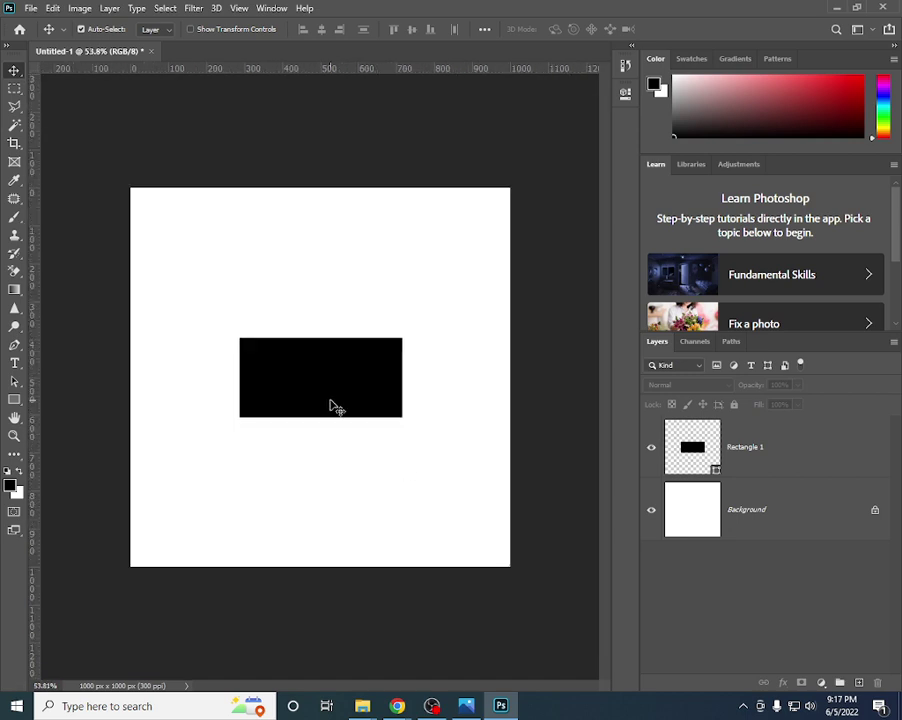
mouse_move(334, 407)
mouse_down()
mouse_move(357, 351)
mouse_move(368, 431)
mouse_move(260, 537)
mouse_move(285, 511)
mouse_up()
mouse_move(361, 435)
mouse_down()
mouse_move(333, 453)
mouse_move(316, 416)
mouse_up()
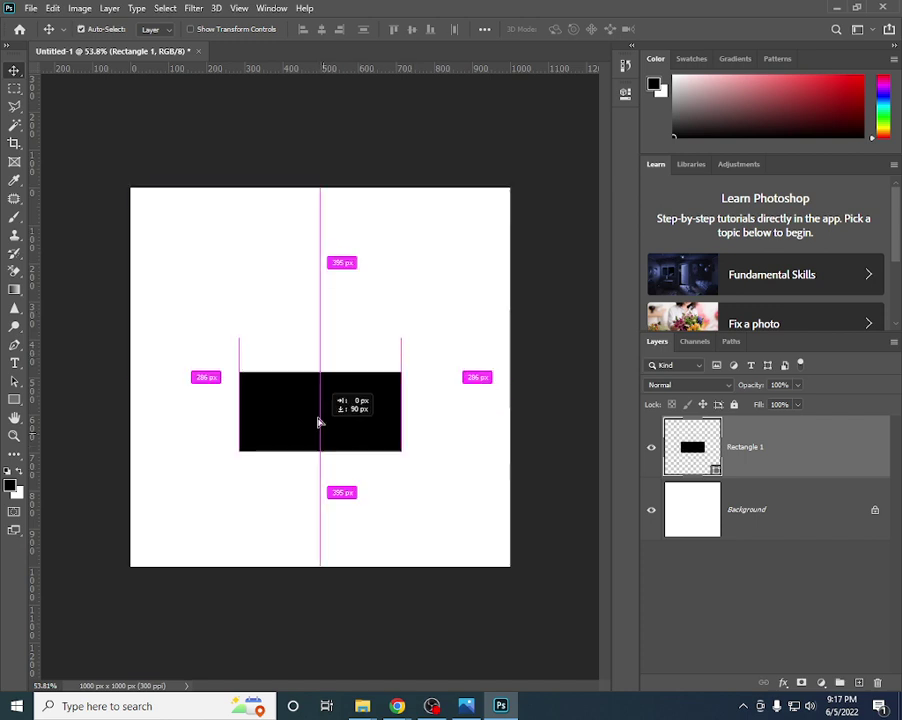
mouse_move(362, 382)
mouse_down()
mouse_move(333, 490)
mouse_move(349, 396)
mouse_up()
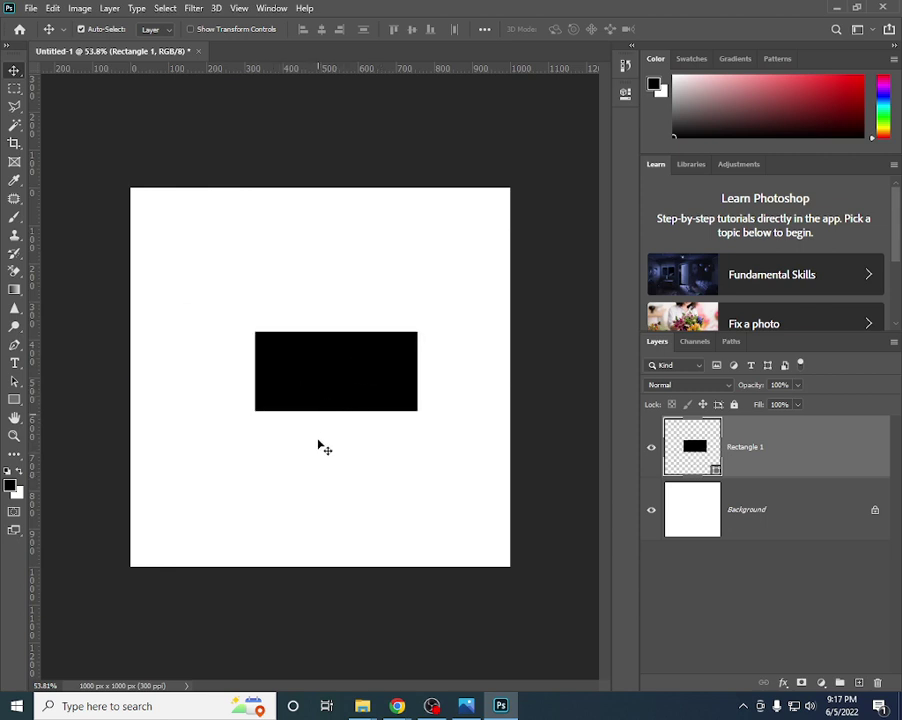
click(427, 519)
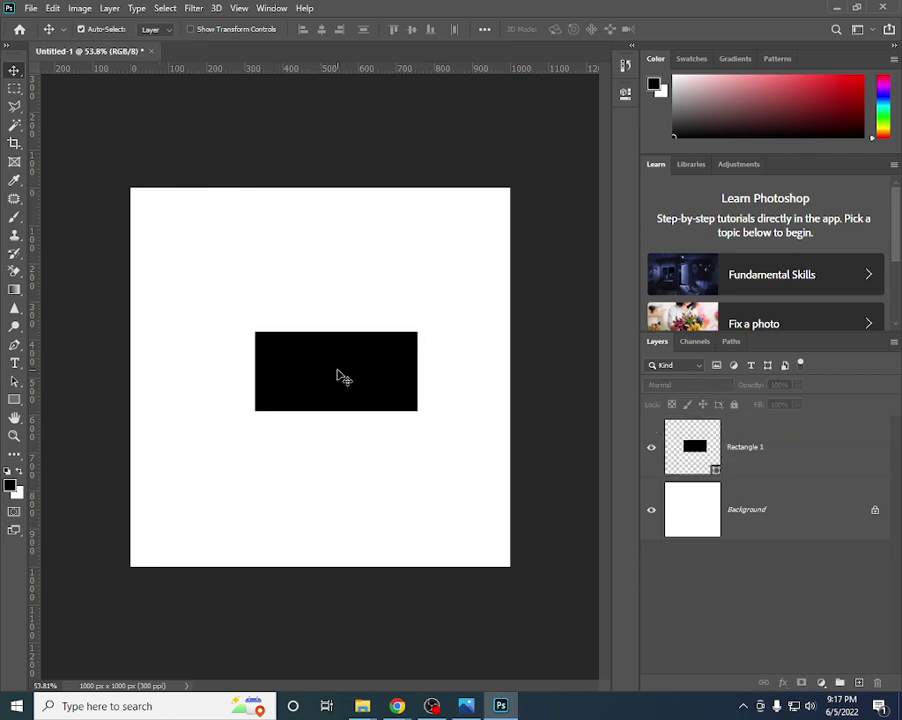
mouse_move(337, 375)
mouse_down()
mouse_move(328, 473)
mouse_move(334, 282)
mouse_move(370, 332)
mouse_move(237, 360)
mouse_move(402, 426)
mouse_move(340, 362)
mouse_move(360, 362)
mouse_up()
click(344, 486)
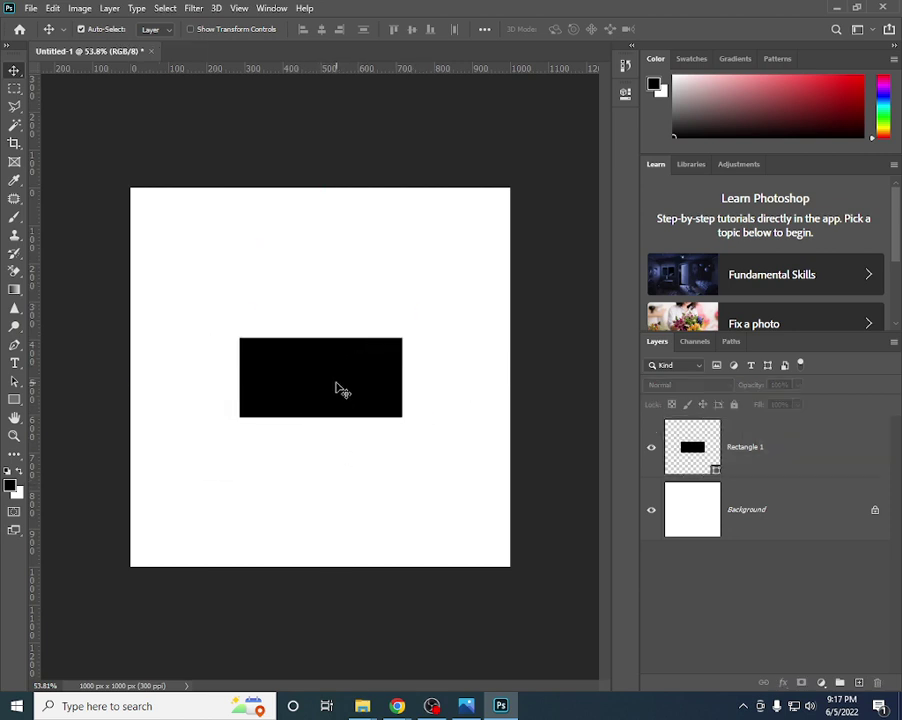
click(337, 384)
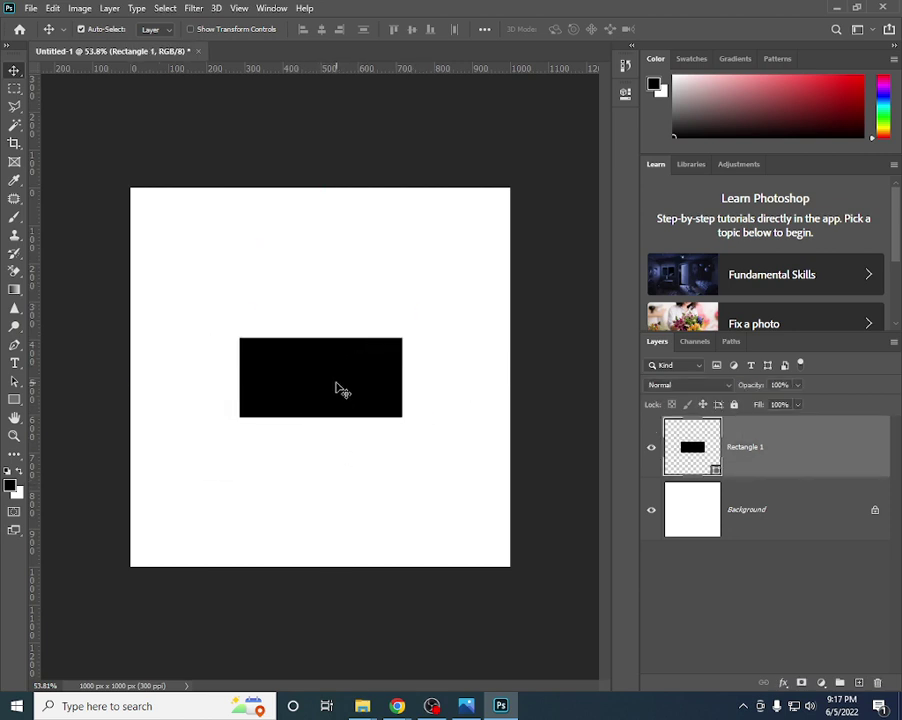
- Browse the tool groups and switch to the Patch tool
right_click(10, 70)
key(Escape)
right_click(14, 198)
click(54, 233)
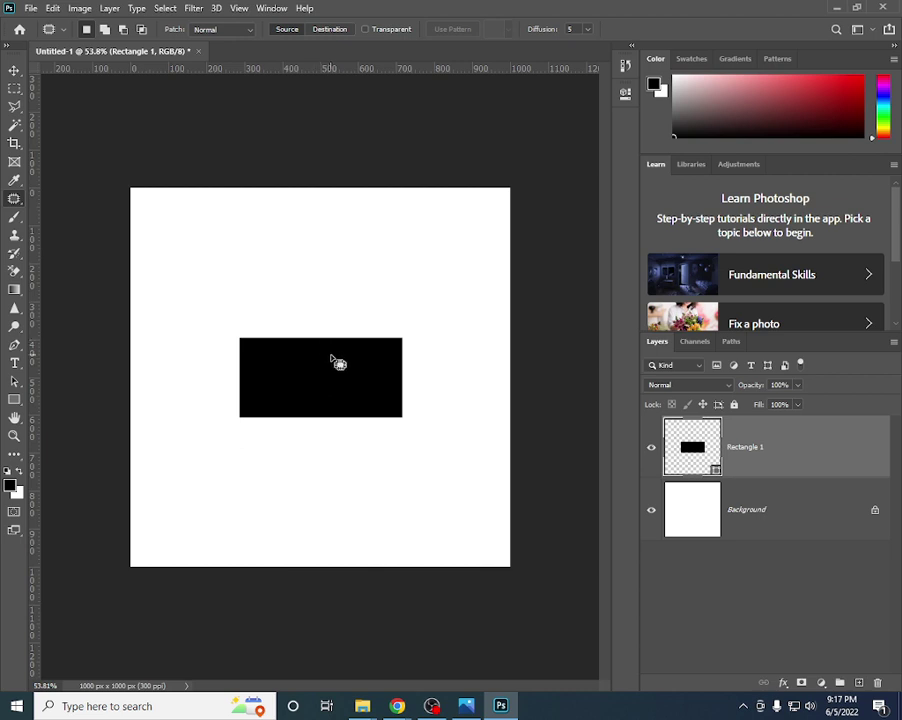
- With the Move tool, nudge the rectangle to sit horizontally centred, just above the middle
click(14, 70)
drag(326, 373, 325, 384)
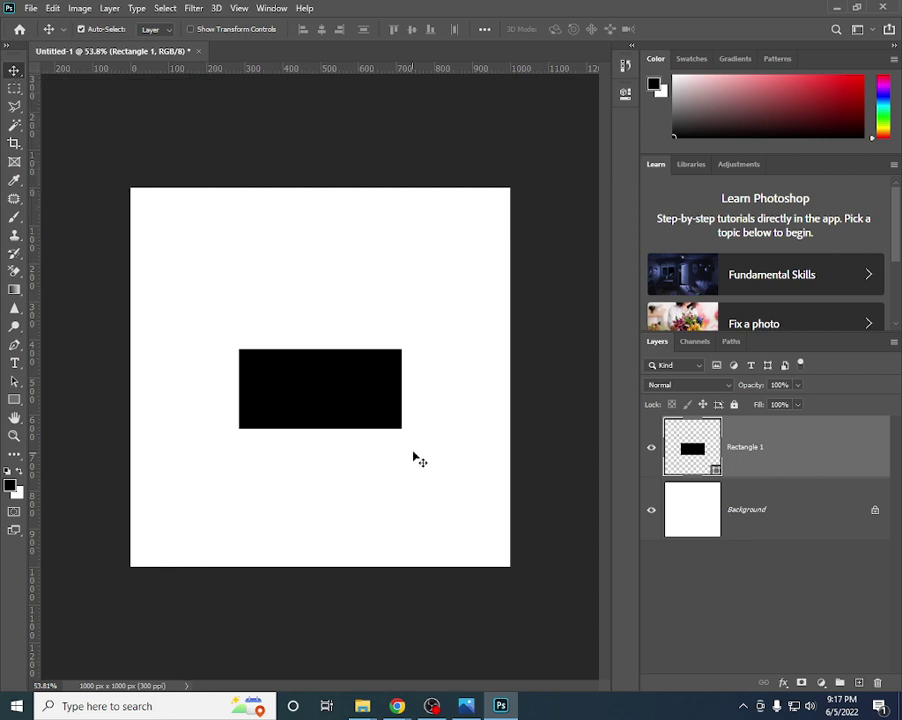
drag(330, 415, 313, 397)
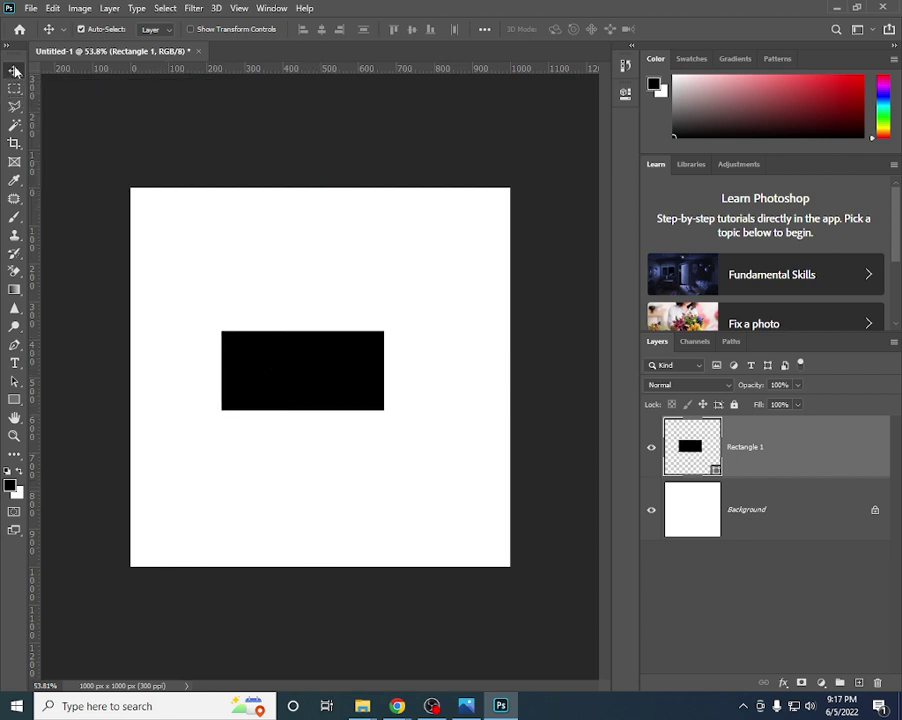
drag(313, 395, 354, 416)
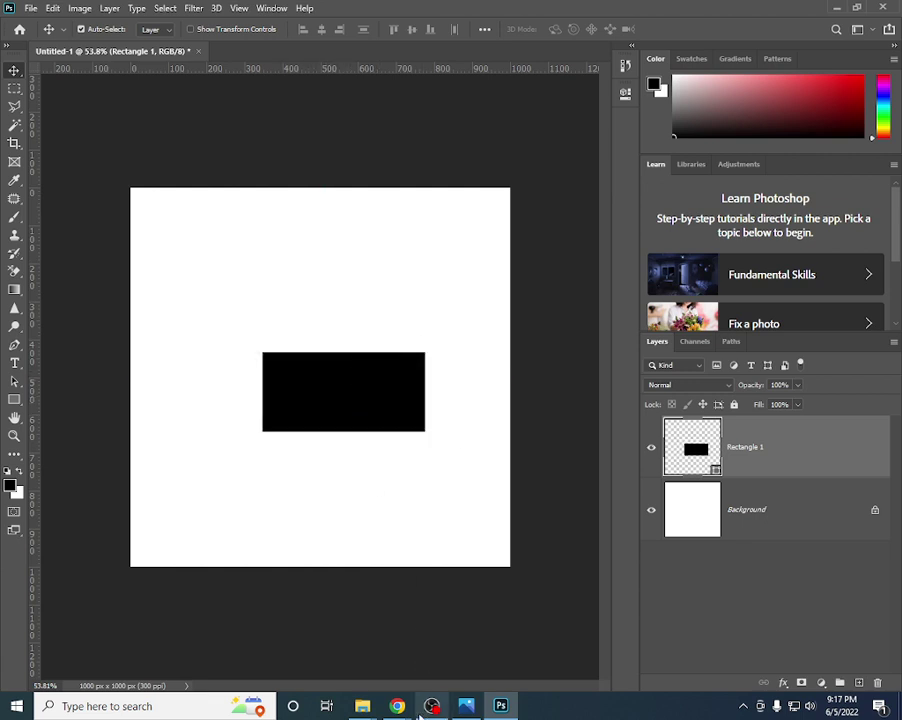
click(836, 7)
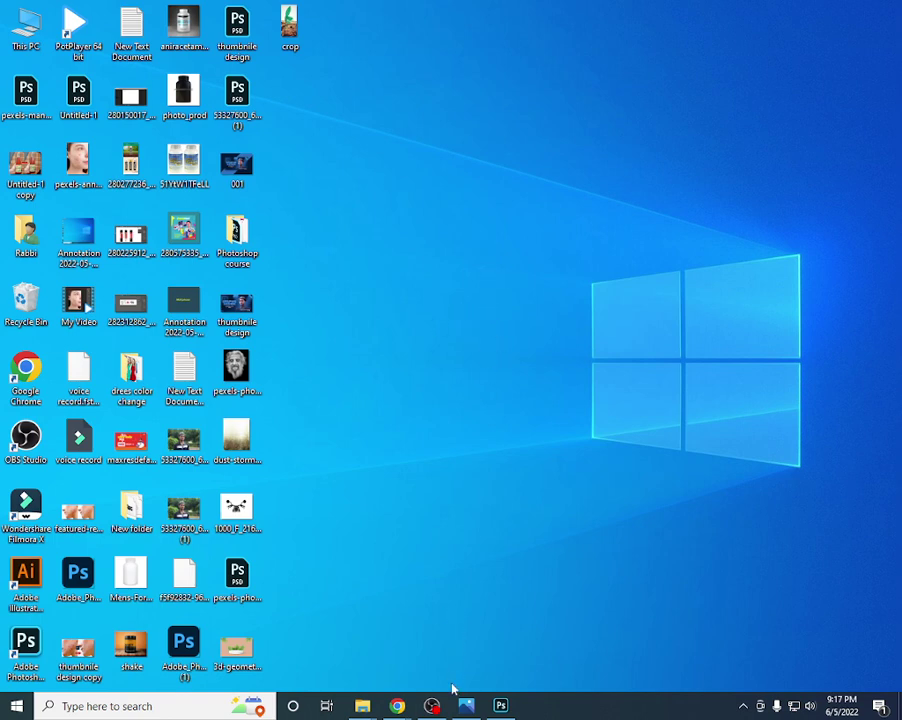
click(500, 706)
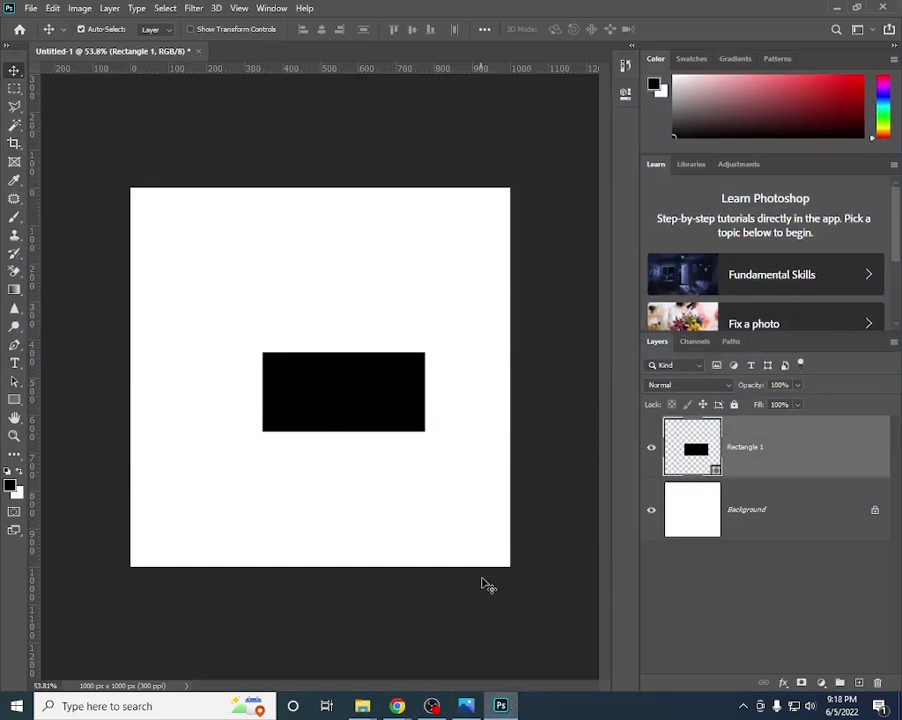
drag(370, 386, 343, 363)
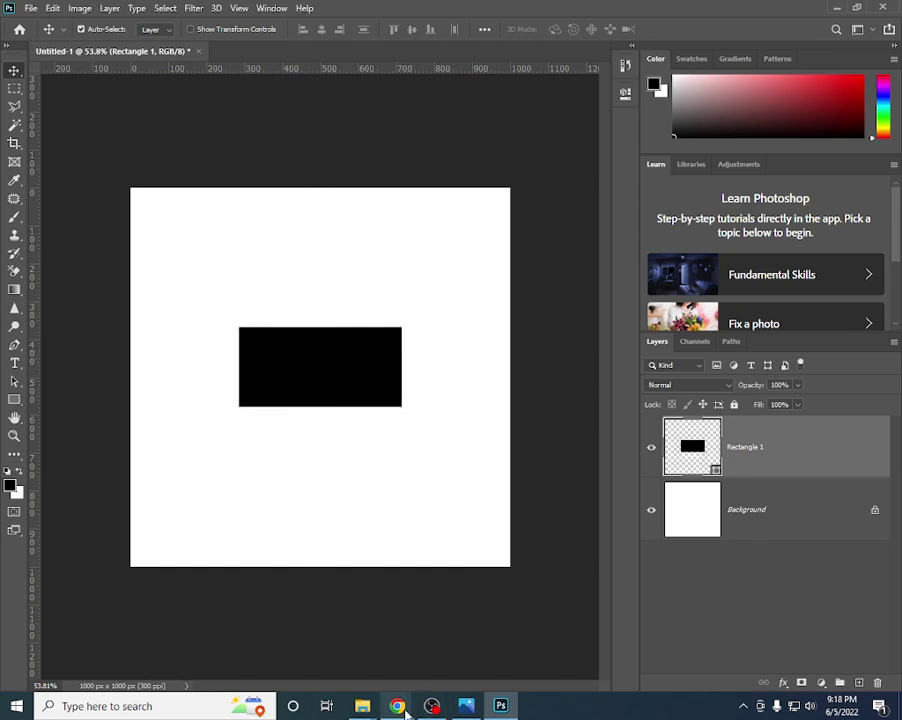
mouse_move(397, 706)
click(316, 634)
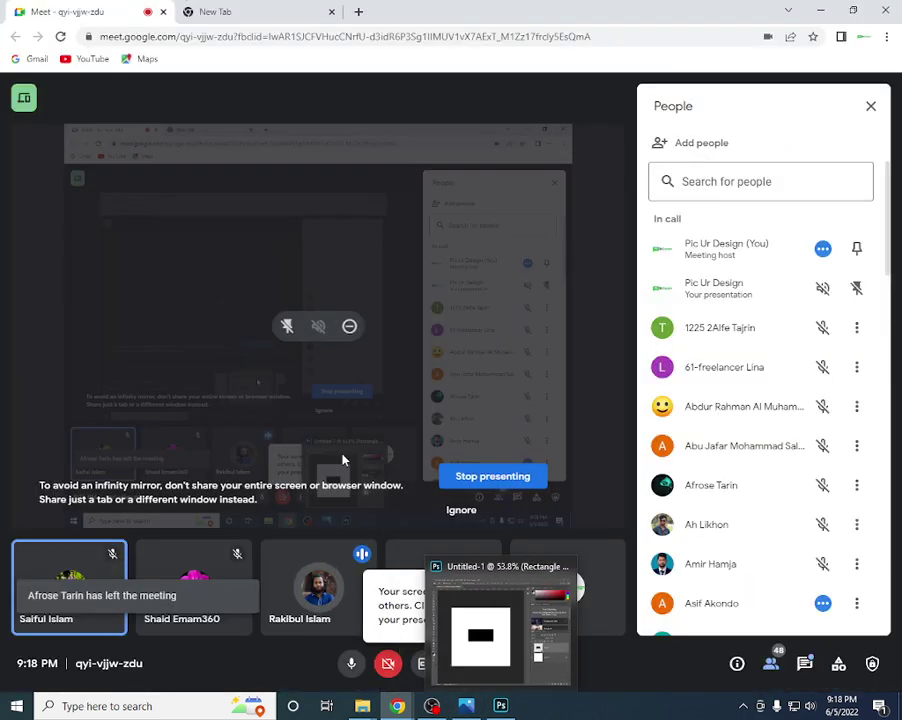
- Unpin and re-pin the shared presentation, and dismiss the screen-still-visible notice
click(287, 329)
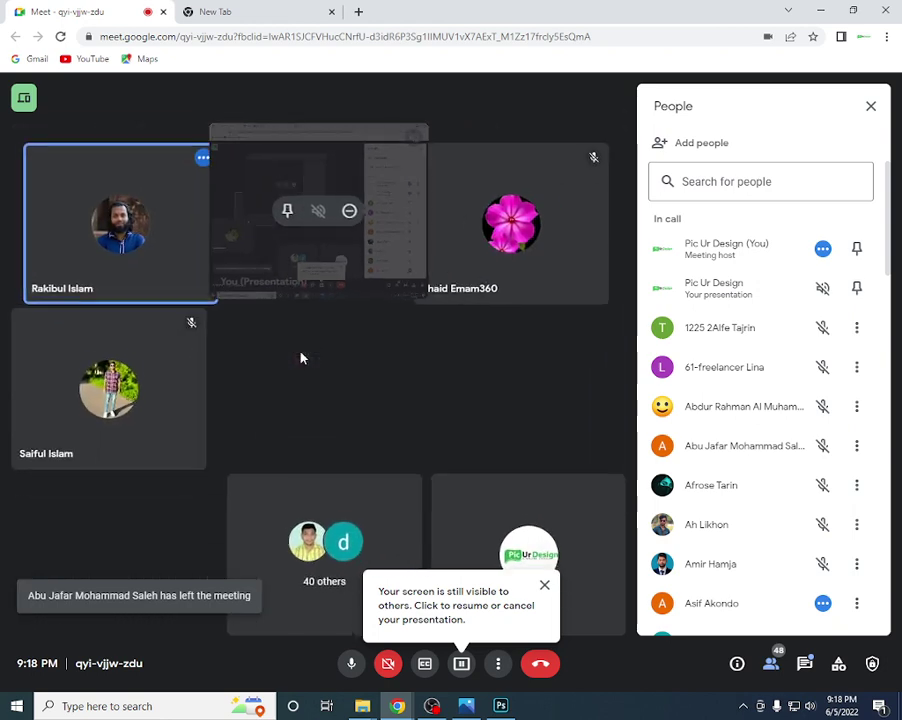
click(287, 206)
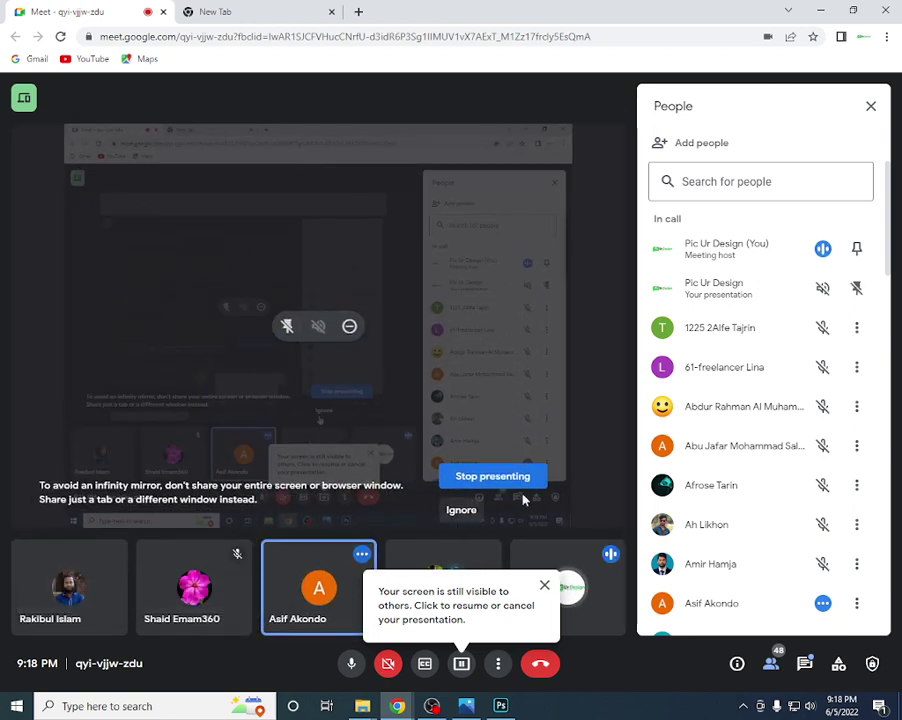
click(824, 9)
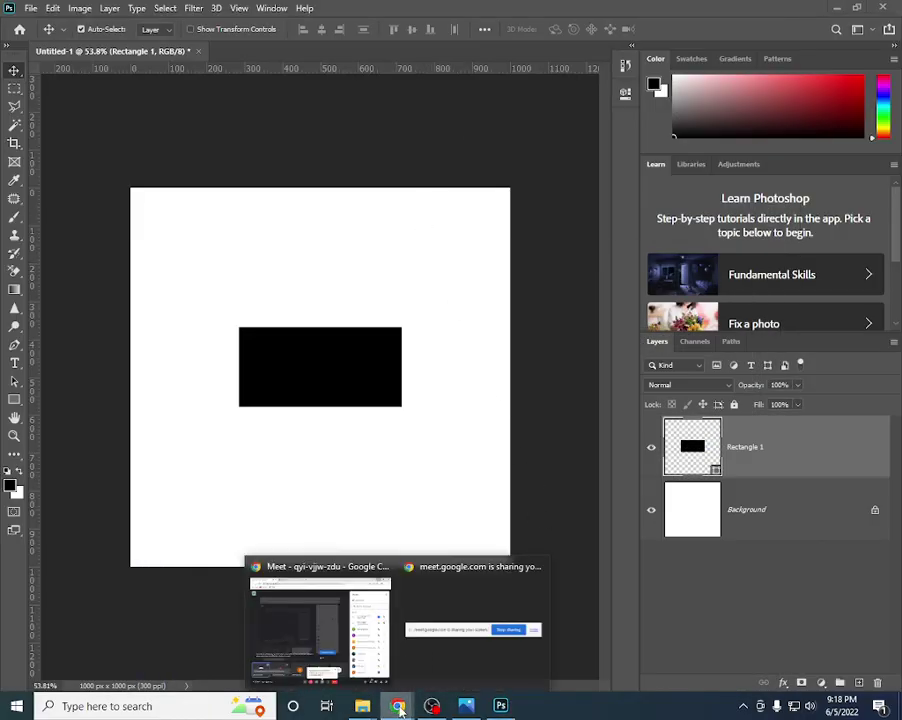
click(285, 636)
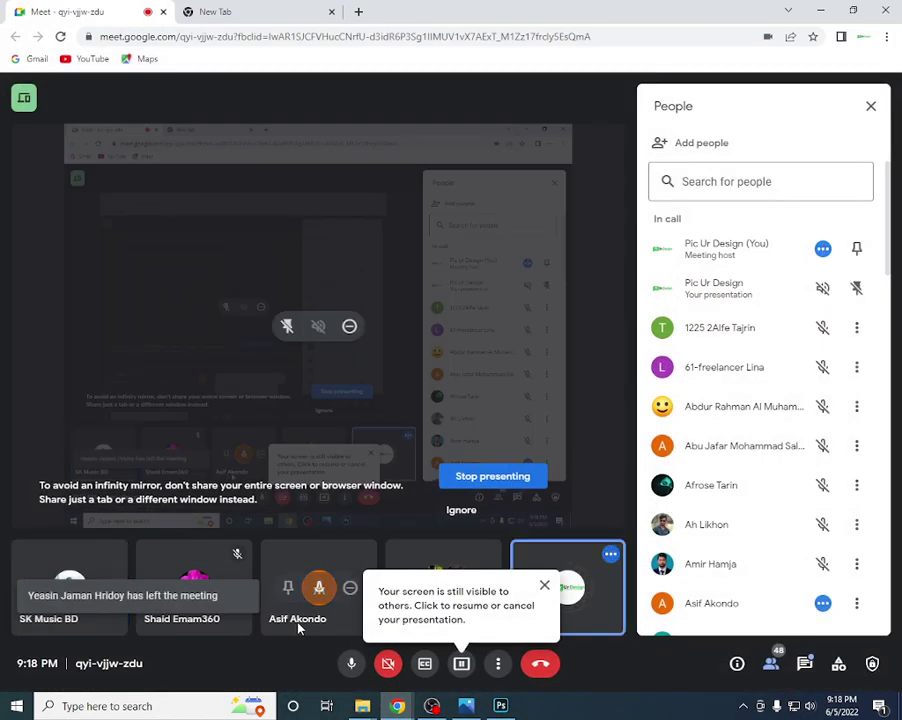
click(543, 587)
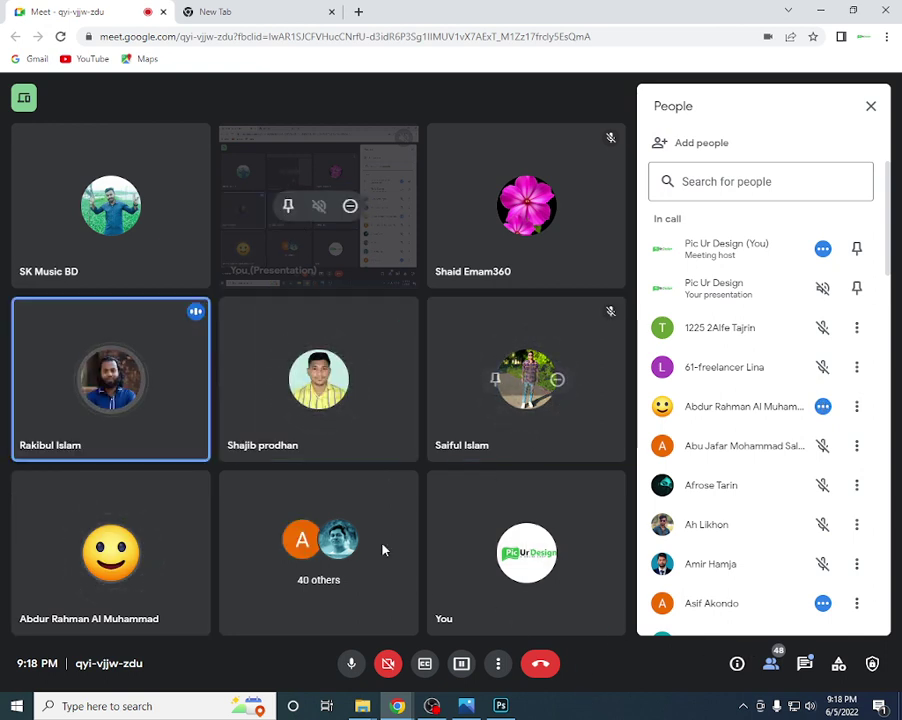
- Toggle live captions on and off, then pin and unpin the shared presentation
click(424, 666)
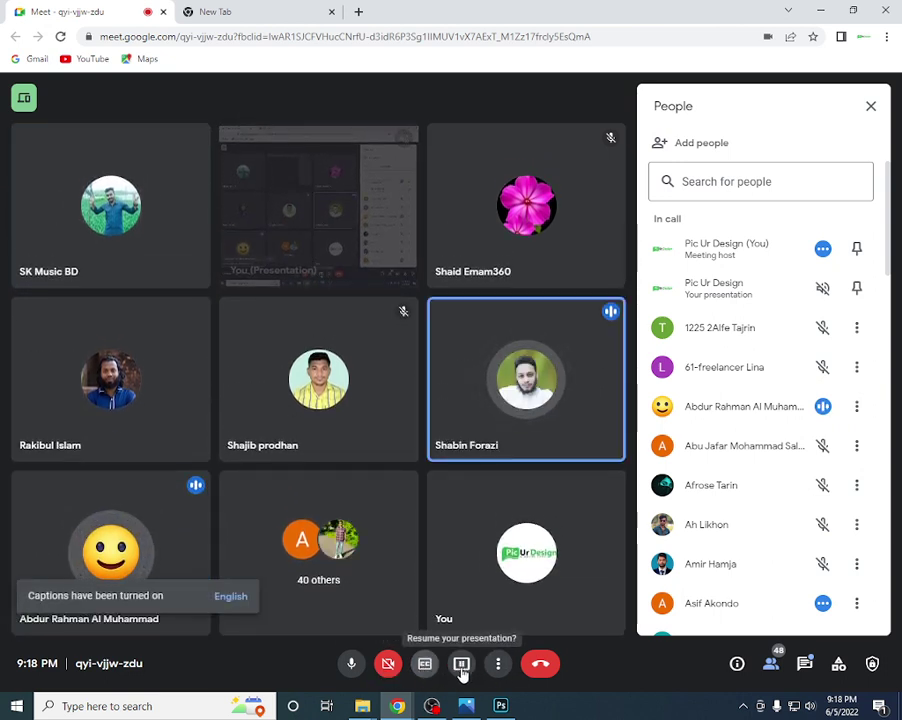
click(497, 664)
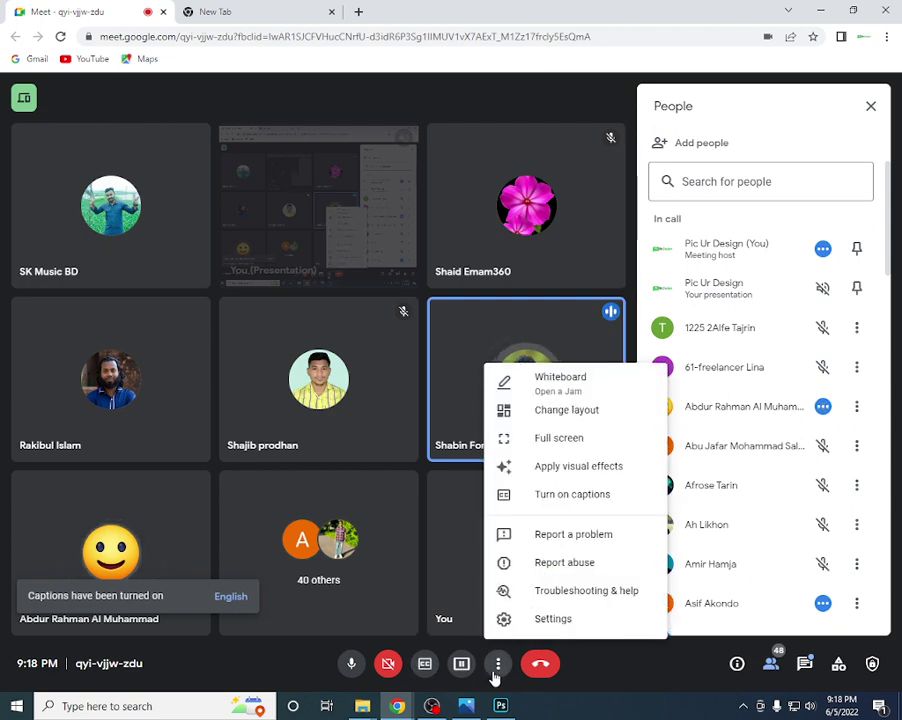
click(497, 664)
key(c)
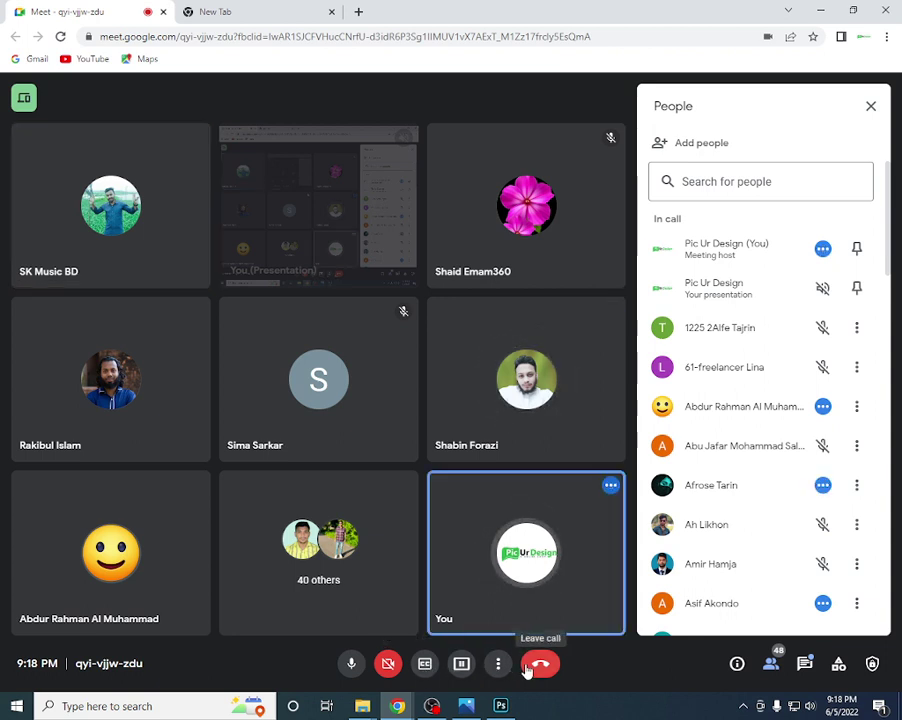
click(494, 665)
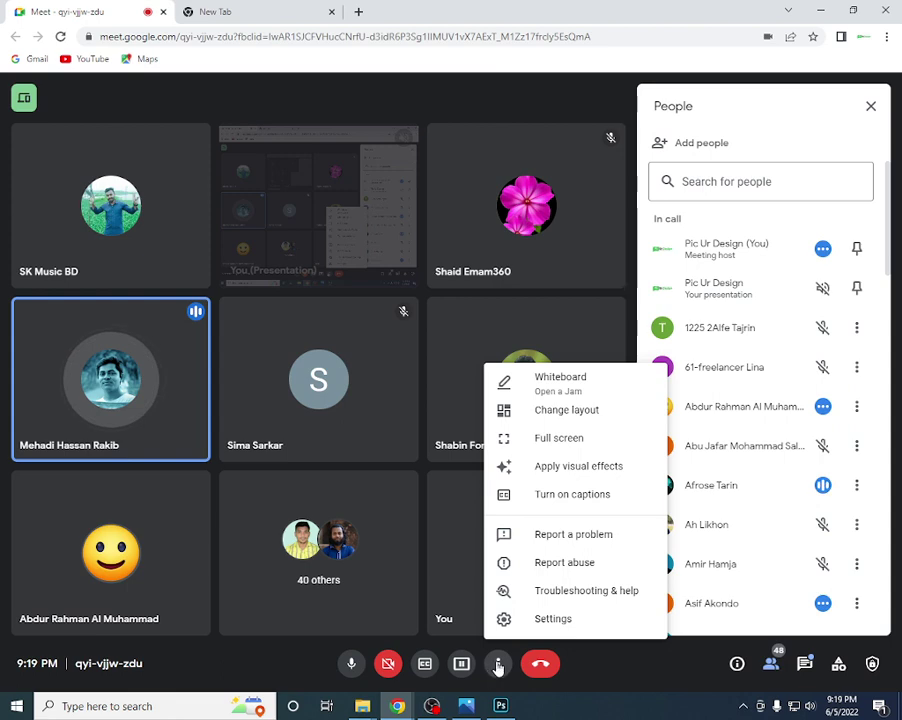
click(733, 298)
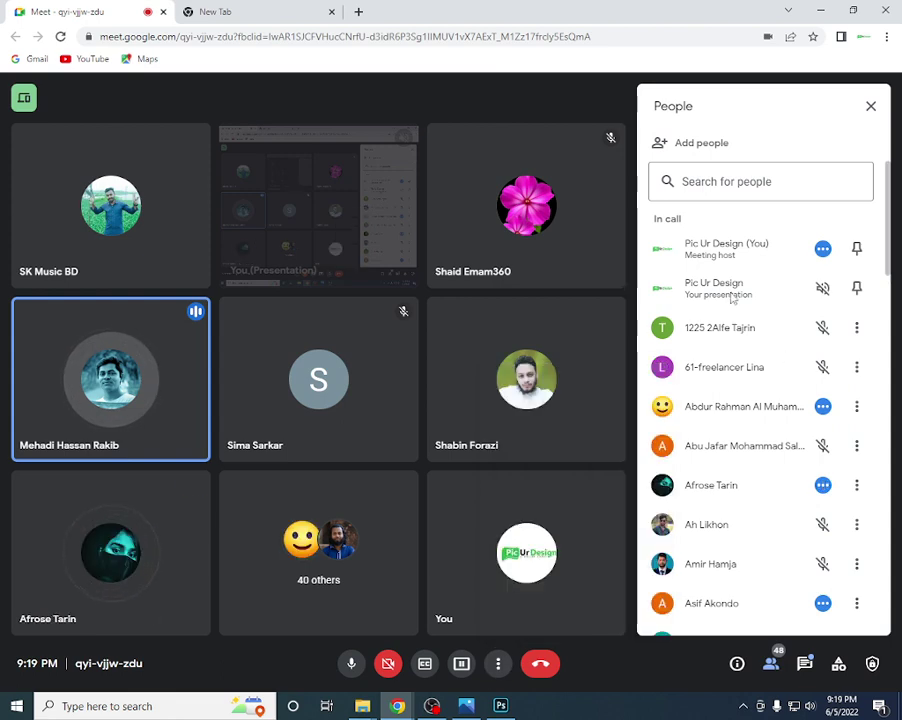
click(857, 289)
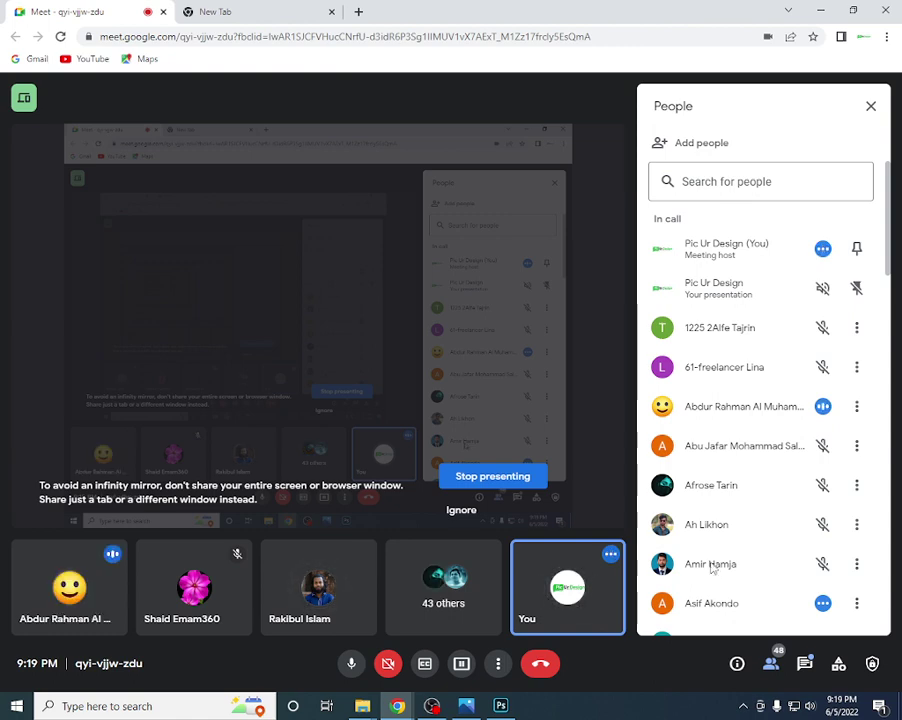
click(857, 289)
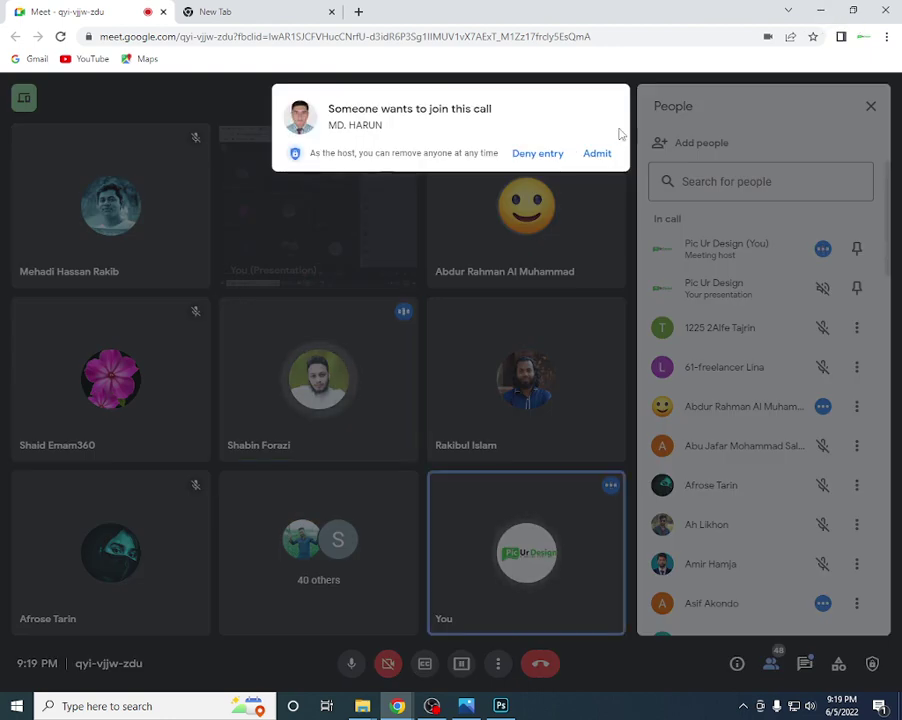
- Admit two waiting people into the call, bringing it to 49 participants
click(598, 155)
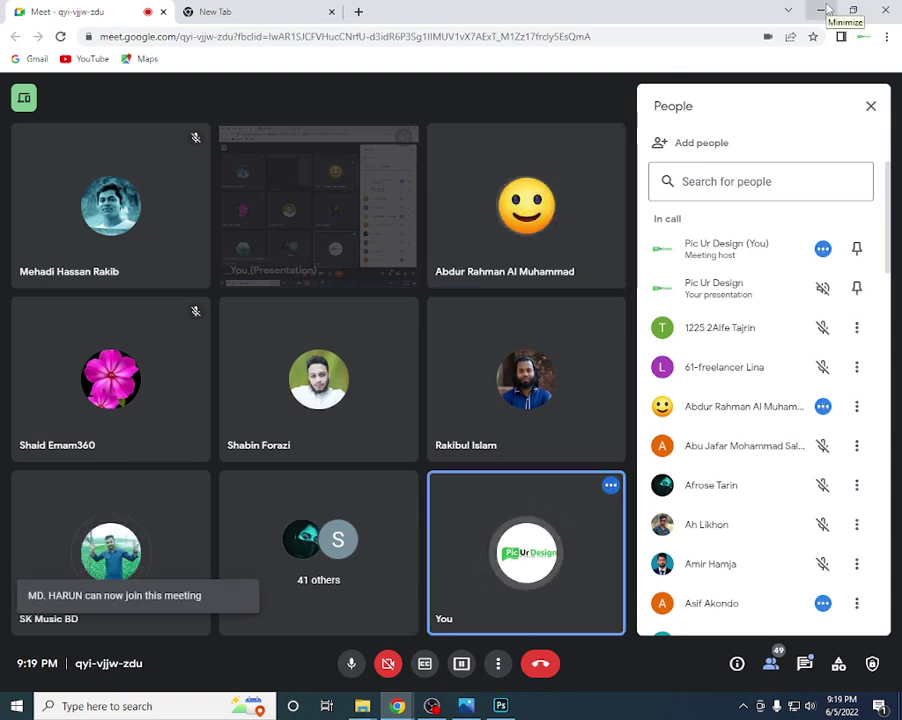
click(433, 706)
click(435, 707)
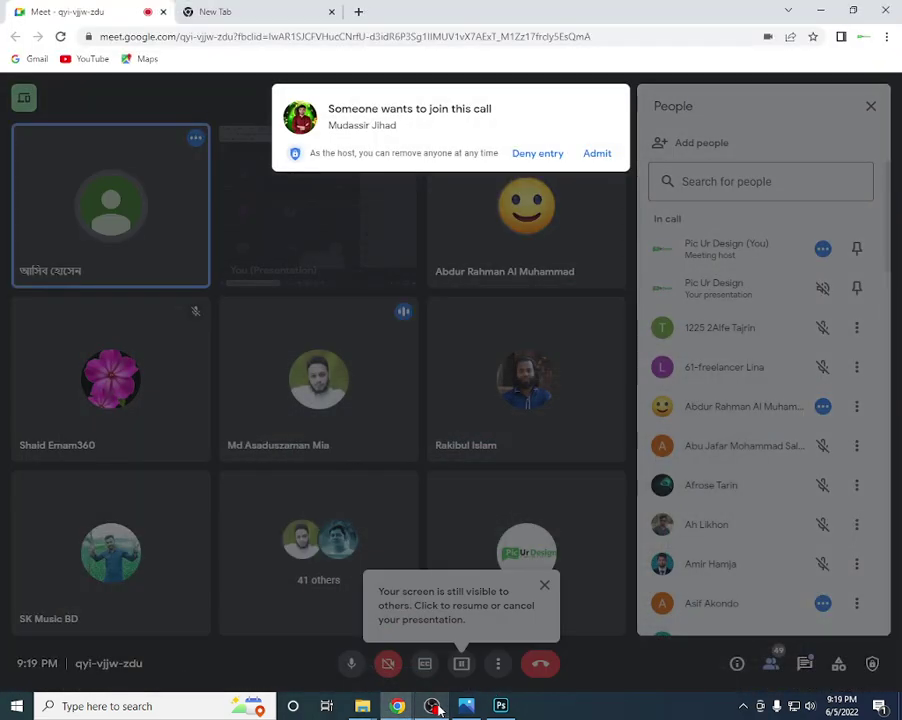
click(432, 706)
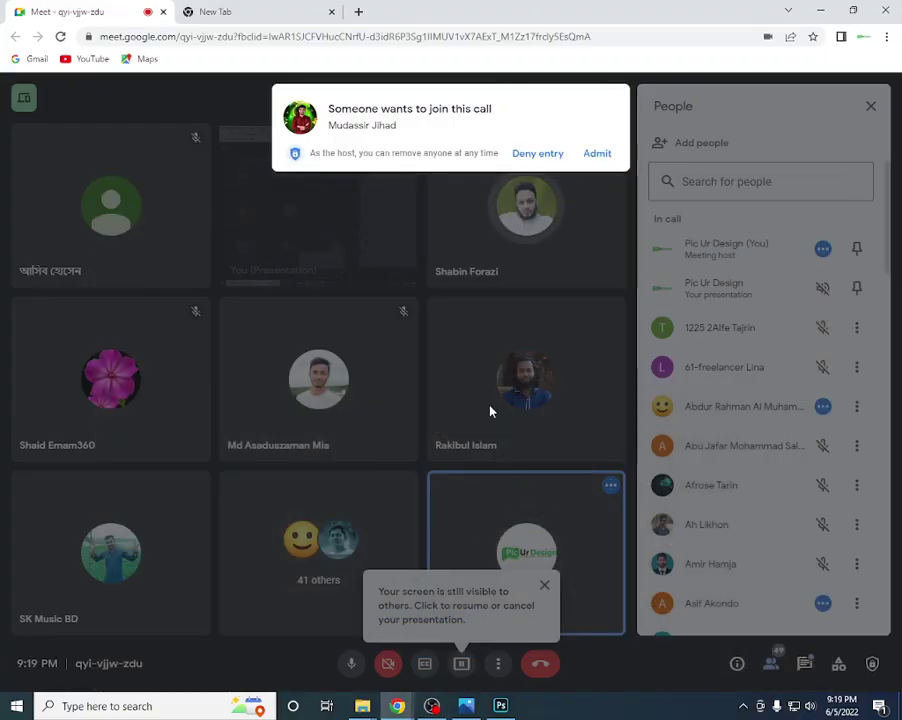
click(597, 153)
- Back in Photoshop, nudge the black rectangle around the canvas centre
click(821, 10)
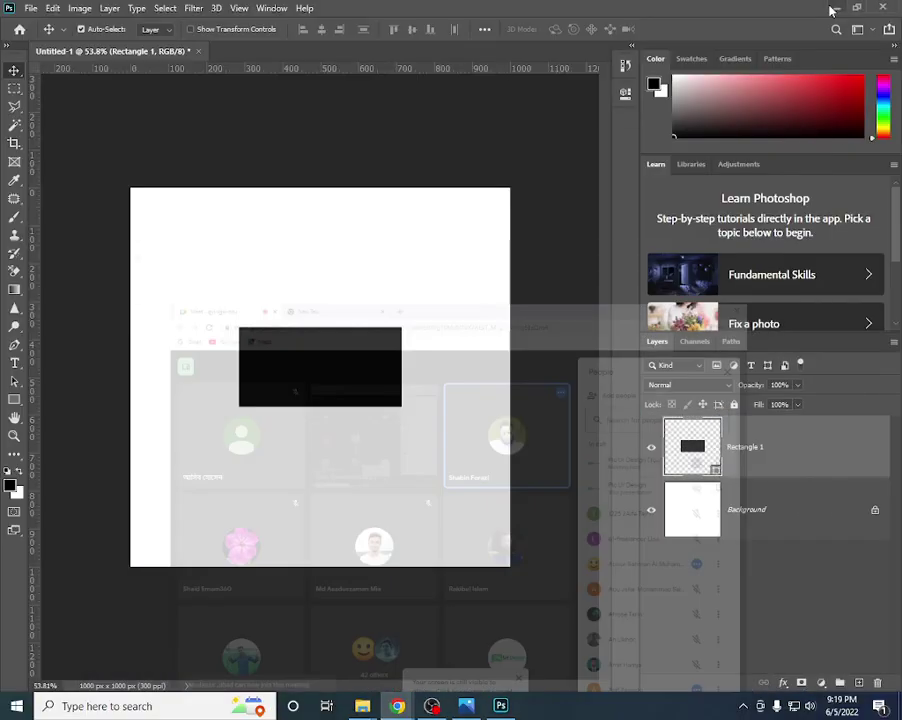
drag(314, 360, 318, 372)
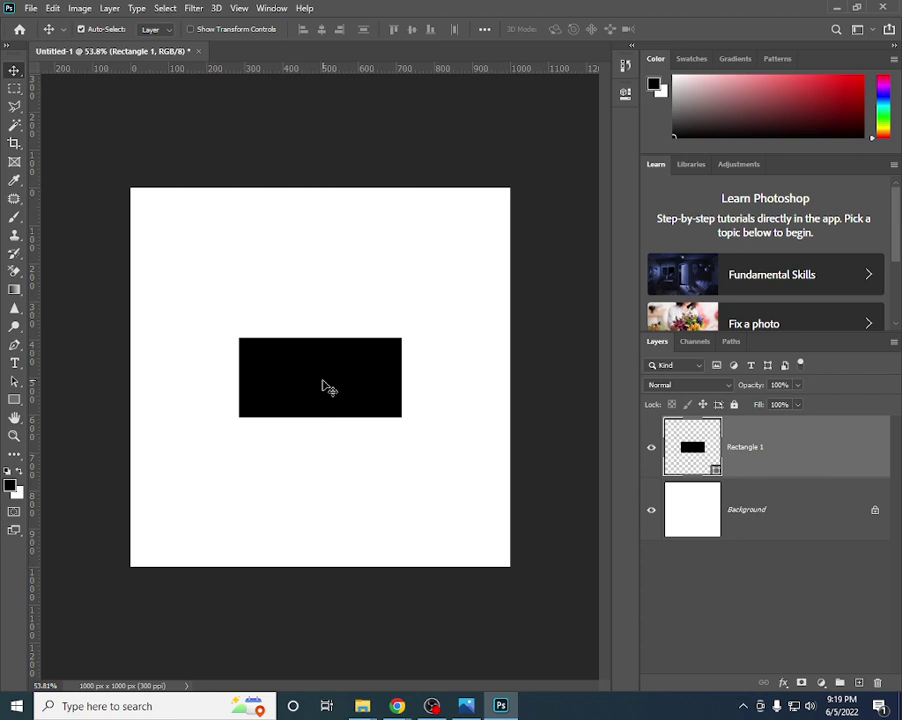
mouse_move(333, 389)
mouse_down()
mouse_move(325, 398)
mouse_move(338, 397)
mouse_up()
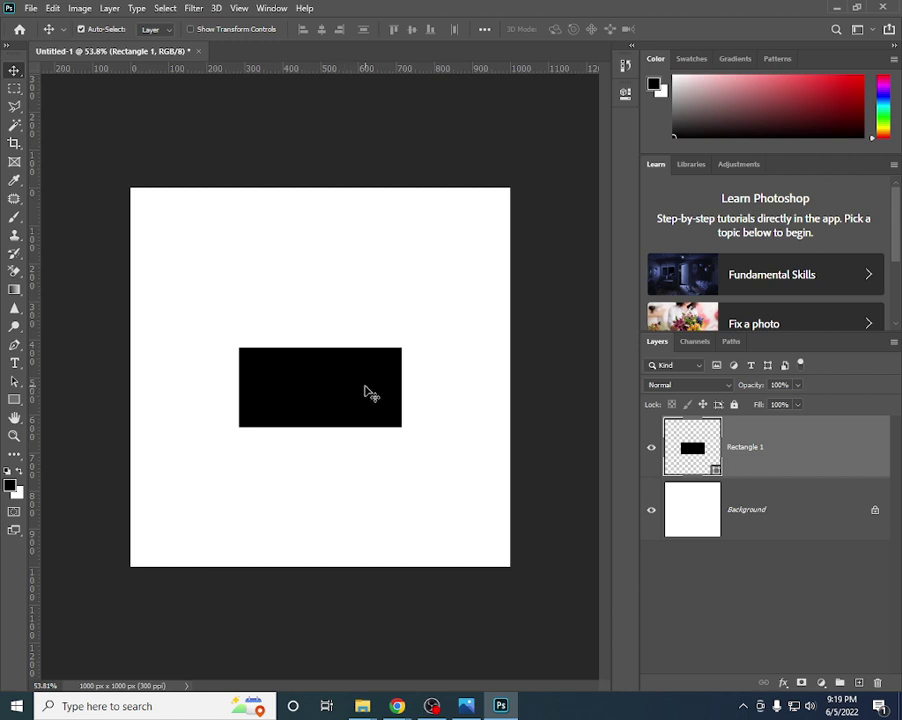
drag(366, 390, 364, 380)
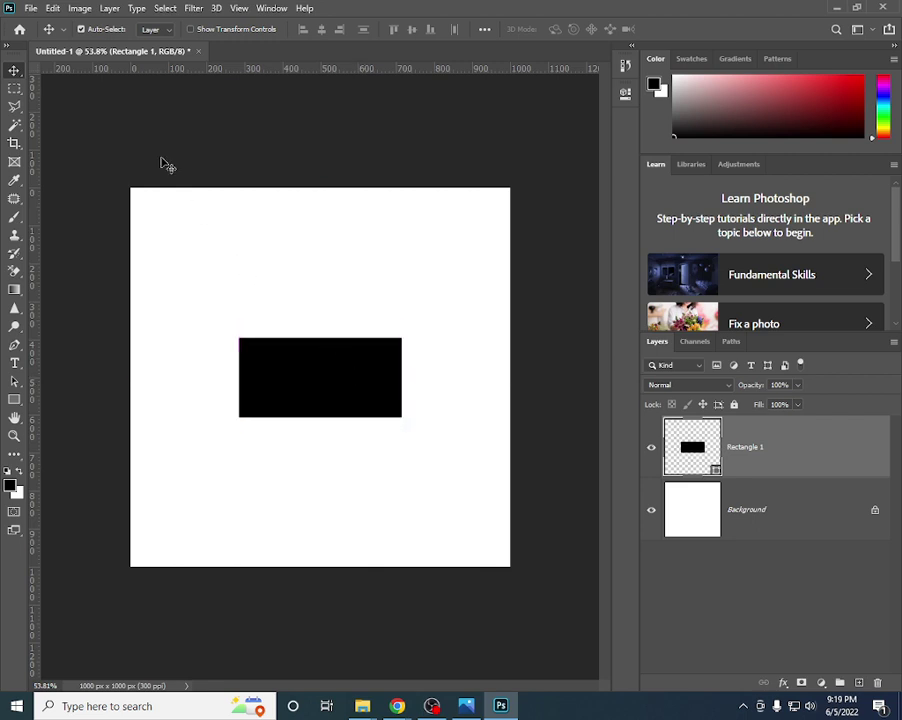
key(l)
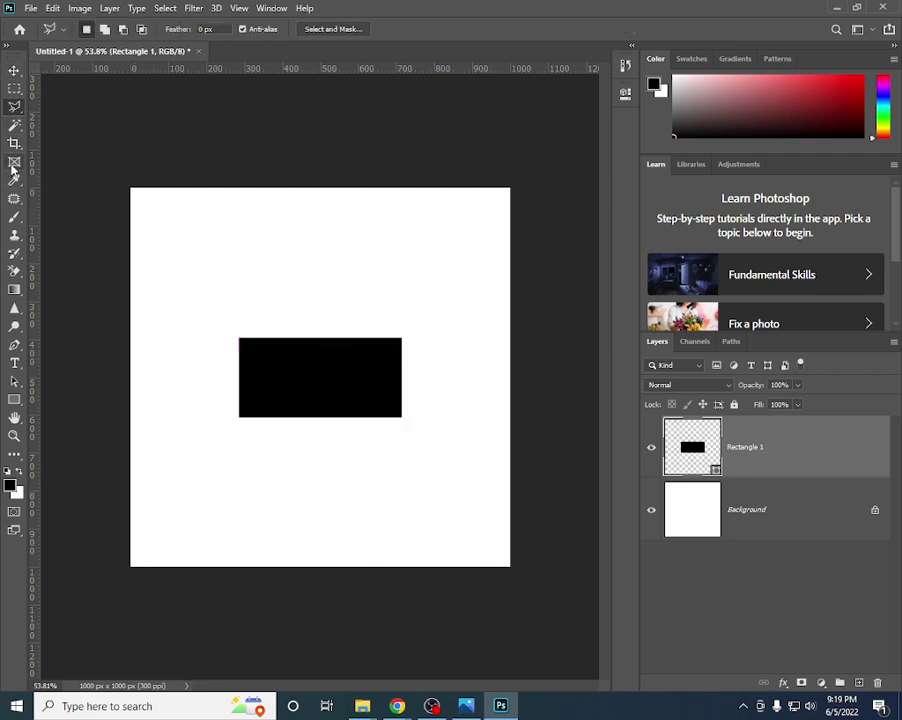
click(14, 162)
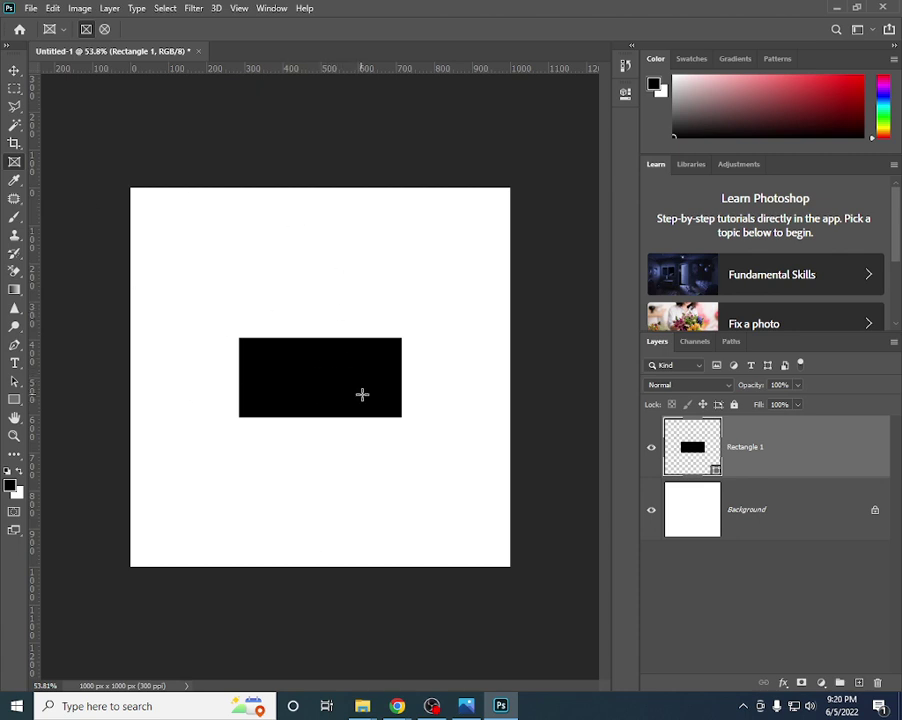
click(15, 71)
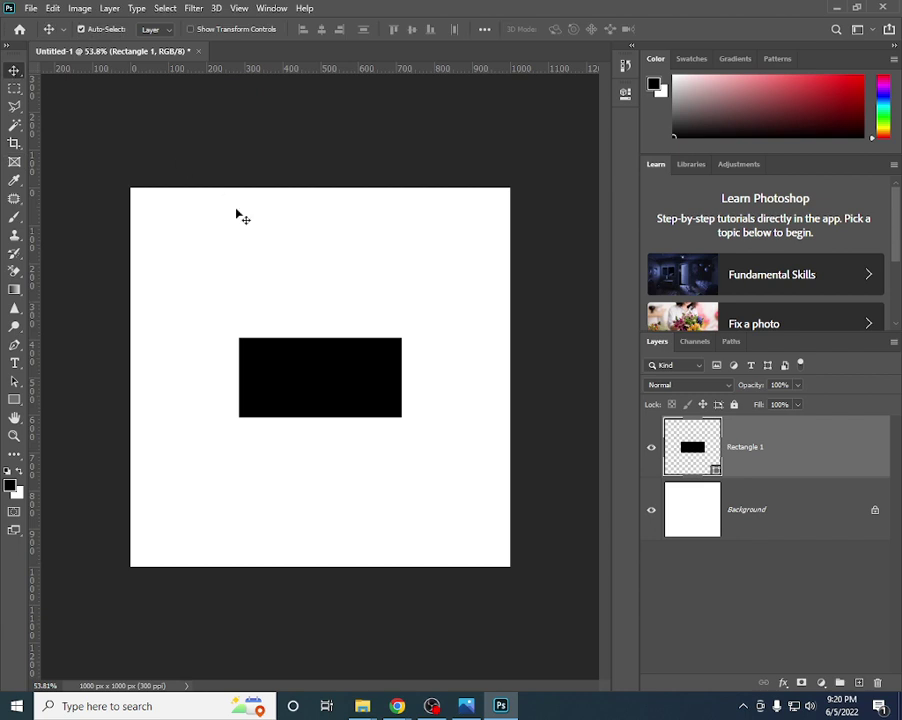
drag(318, 370, 336, 343)
- Turn off Auto-Select, shift the rectangle slightly, and delete the Rectangle 1 layer
click(83, 31)
drag(352, 360, 341, 370)
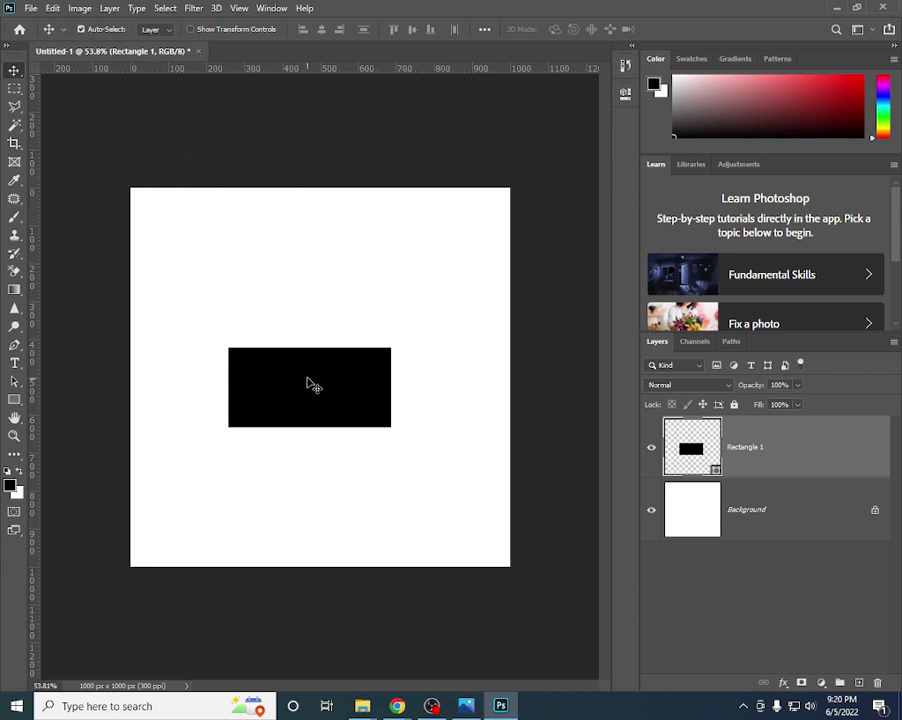
drag(309, 384, 320, 374)
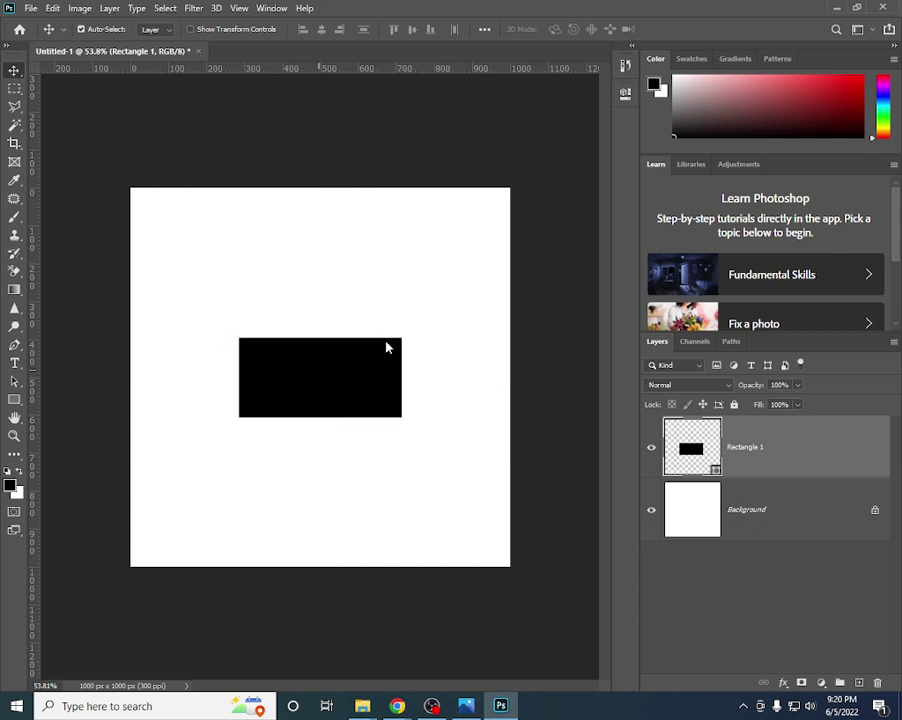
click(362, 272)
drag(310, 413, 306, 380)
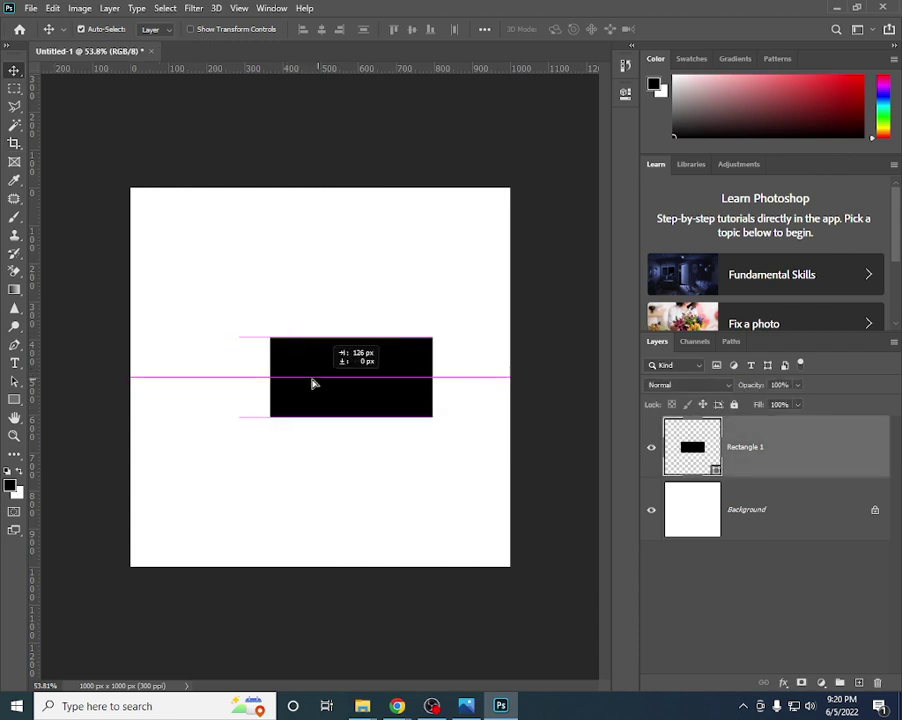
key(Delete)
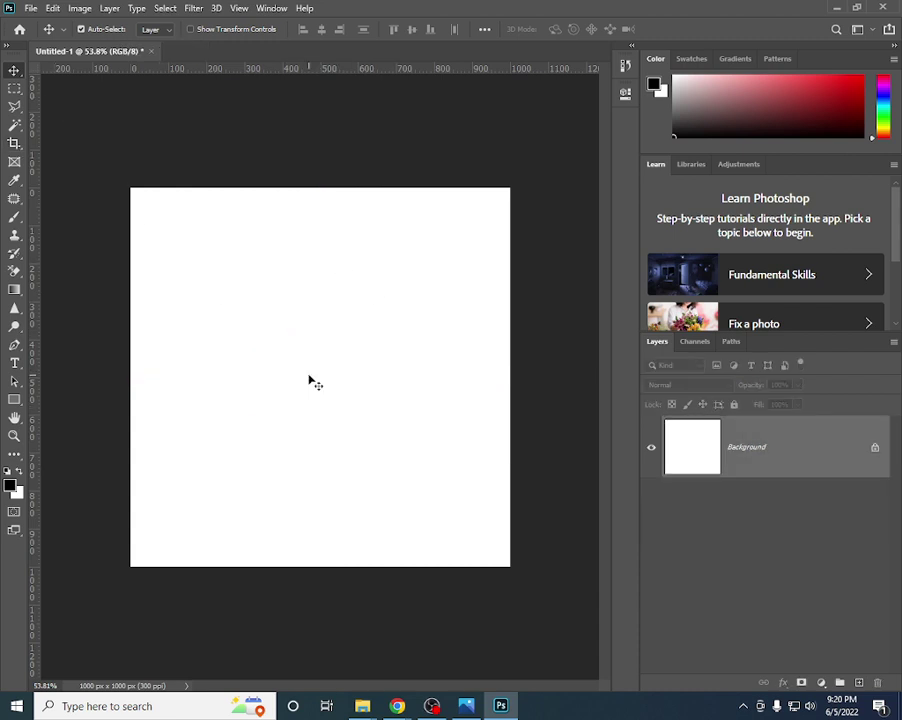
- Try moving the locked Background layer and dismiss the warning without converting it
right_click(14, 72)
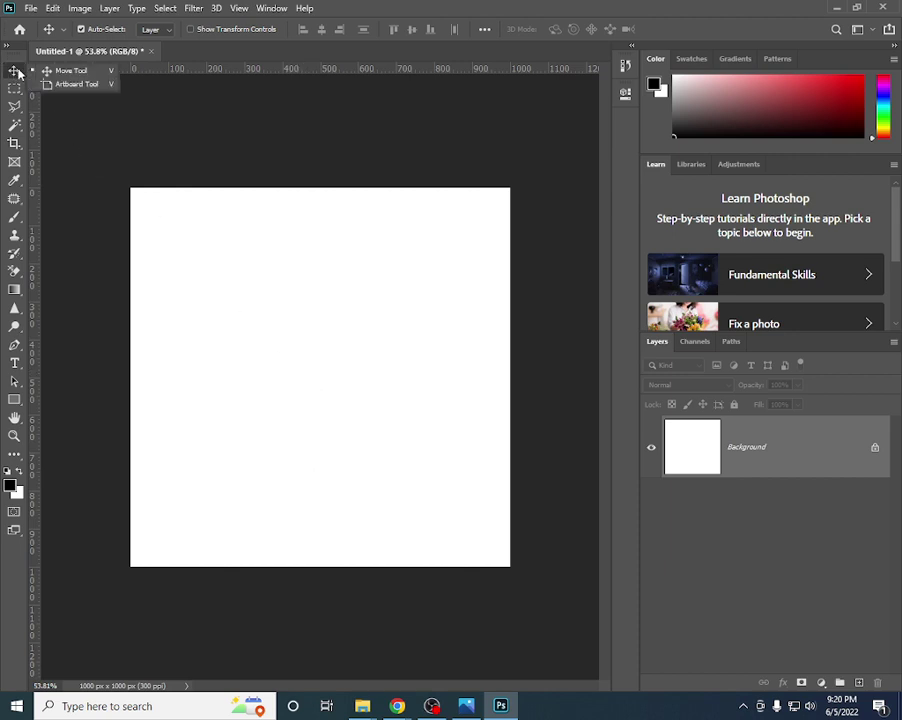
click(77, 84)
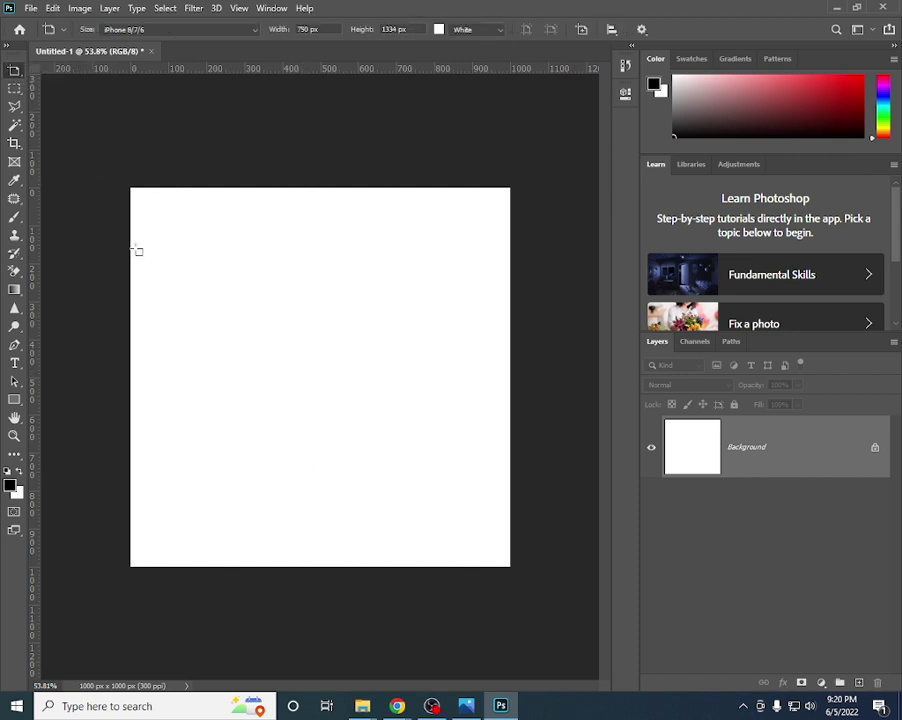
key(v)
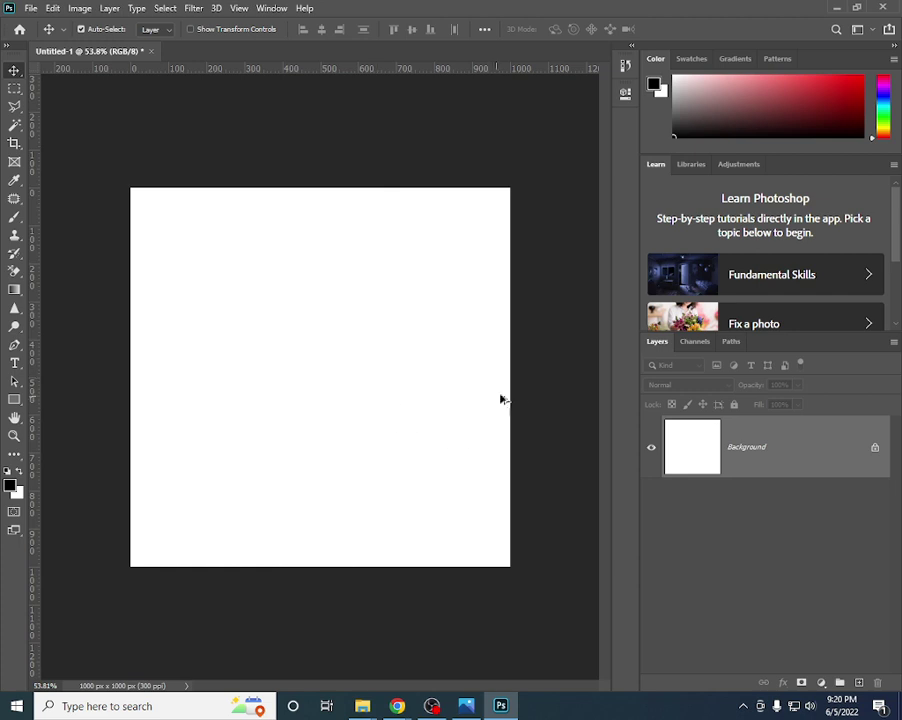
drag(499, 388, 440, 350)
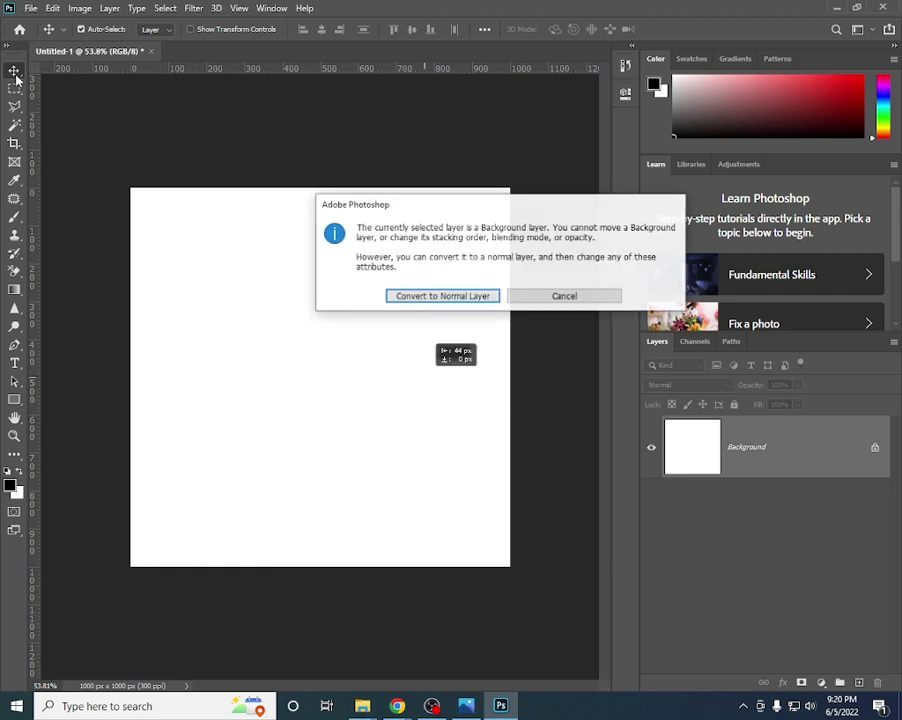
click(517, 295)
scroll(403, 308, down, 1)
scroll(256, 362, down, 3)
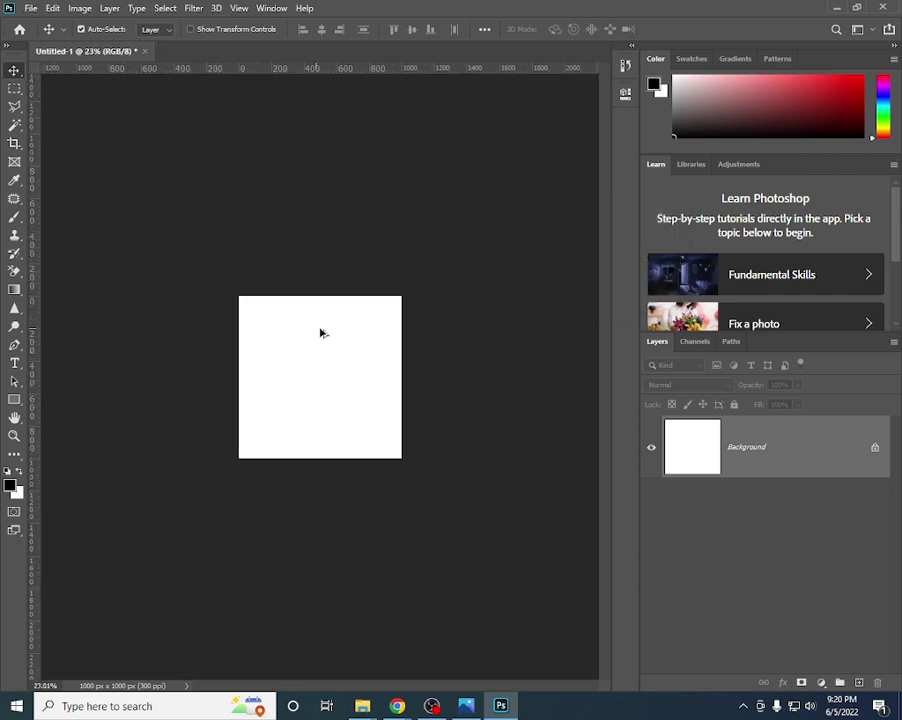
scroll(322, 332, down, 1)
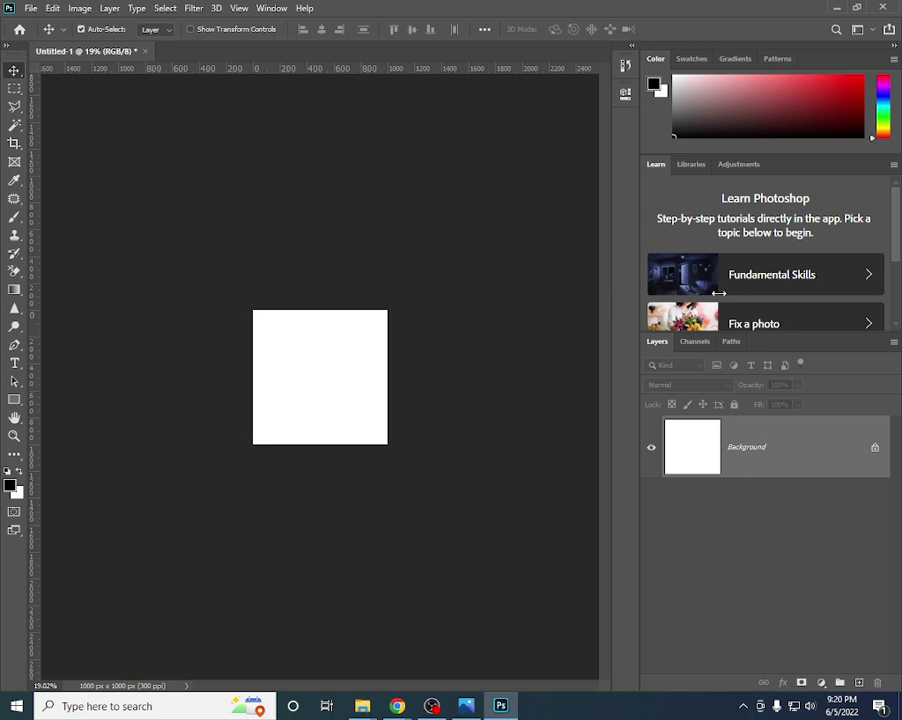
- Detach the Patterns panel from its group and close it
click(893, 48)
drag(777, 58, 428, 199)
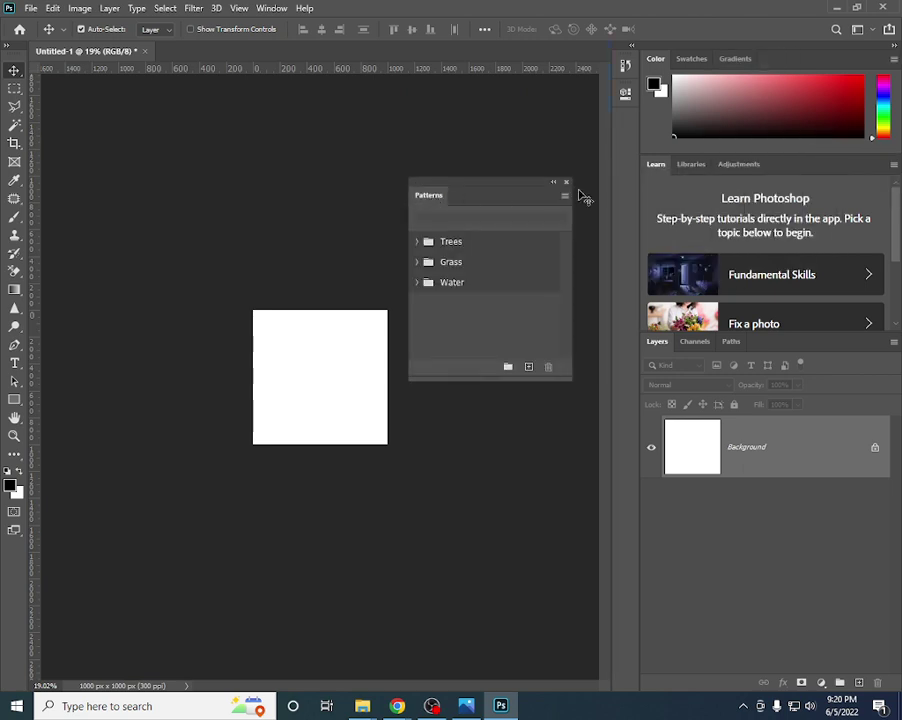
click(567, 183)
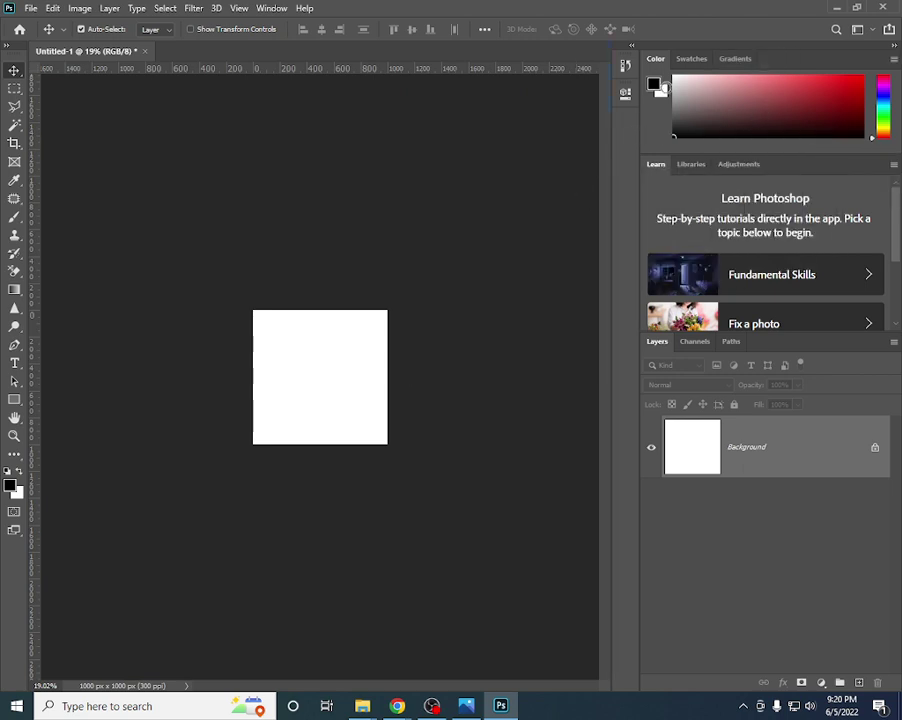
- Select the Artboard Tool and draw an artboard over the white canvas
right_click(19, 76)
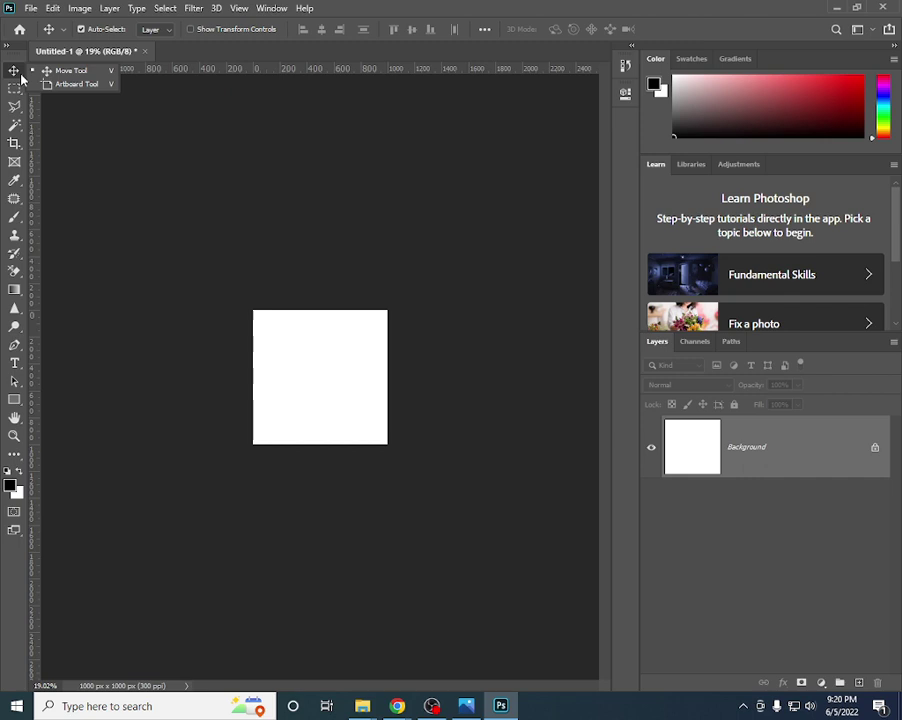
click(78, 84)
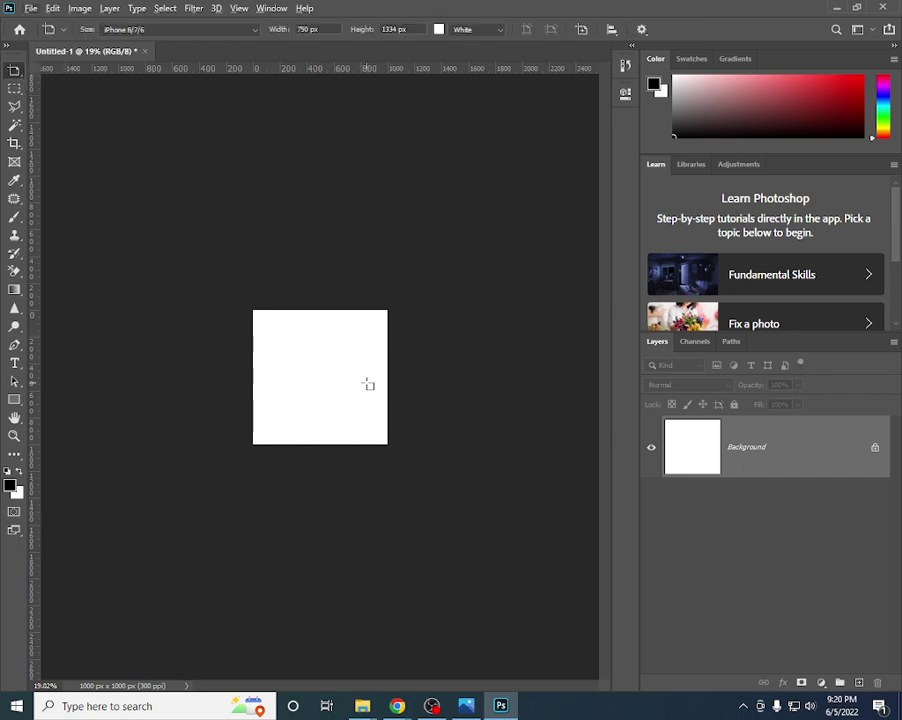
key(shift+v)
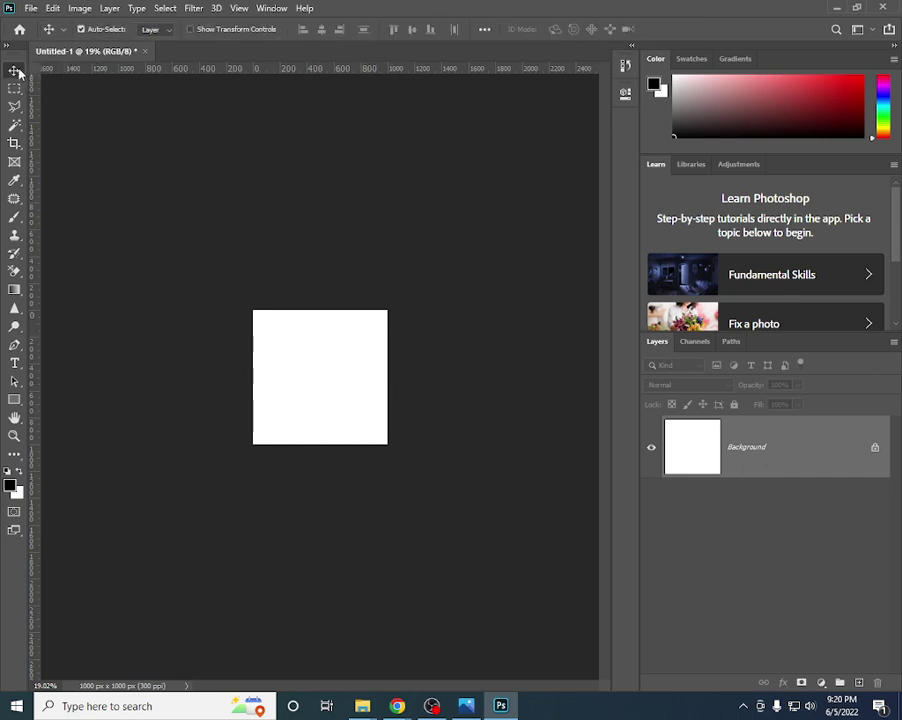
right_click(14, 70)
click(75, 83)
key(shift+v)
right_click(14, 70)
click(45, 85)
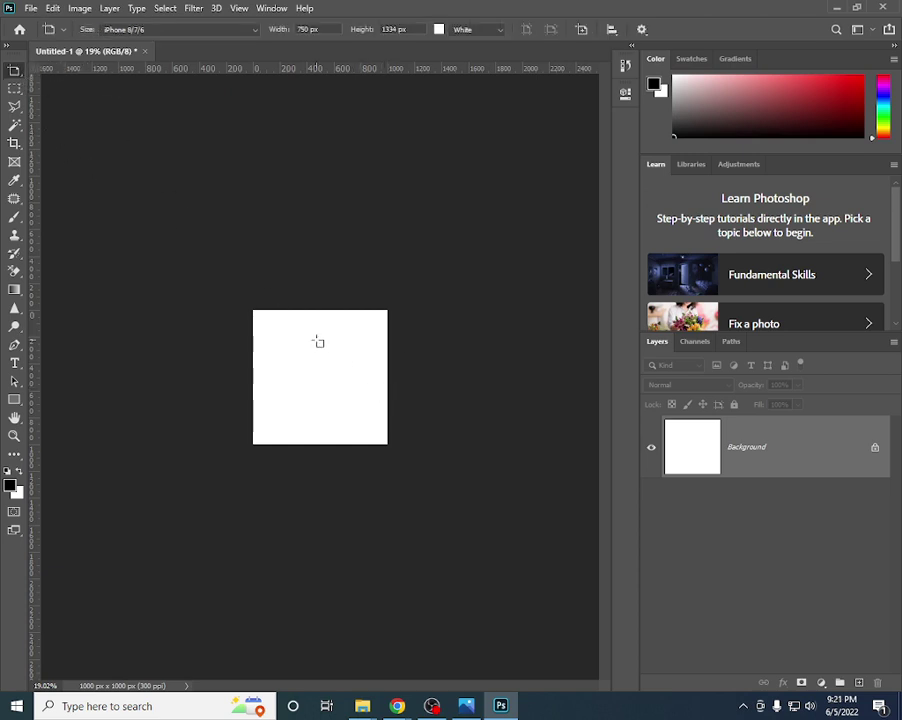
mouse_move(320, 377)
mouse_down()
mouse_move(419, 463)
mouse_move(407, 443)
mouse_up()
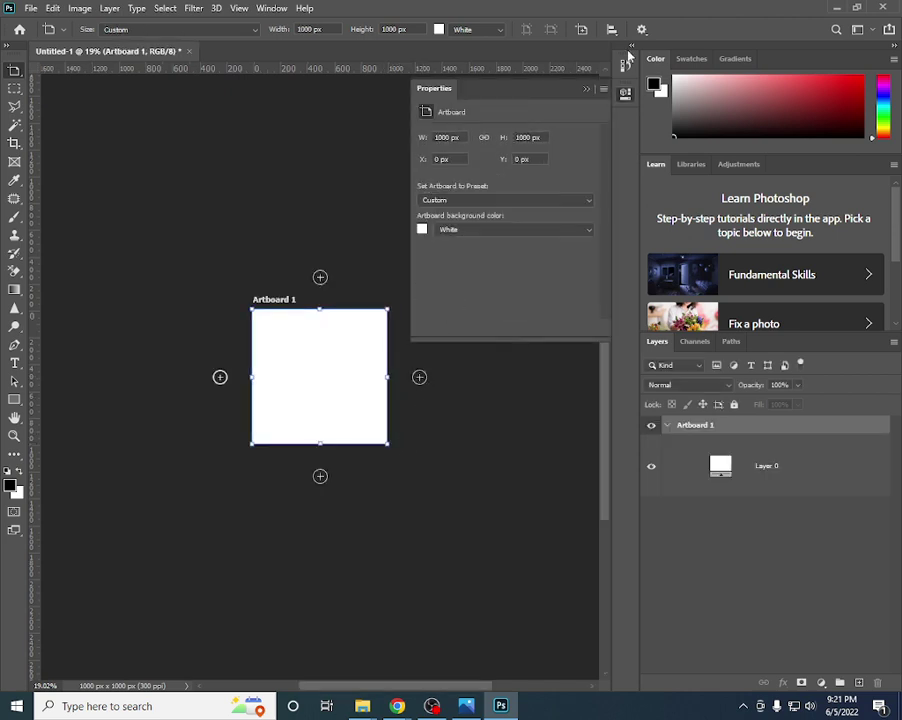
- Close the artboard properties, undo Artboard 1, and redraw a 1000 px artboard over the canvas
click(587, 90)
scroll(316, 318, up, 2)
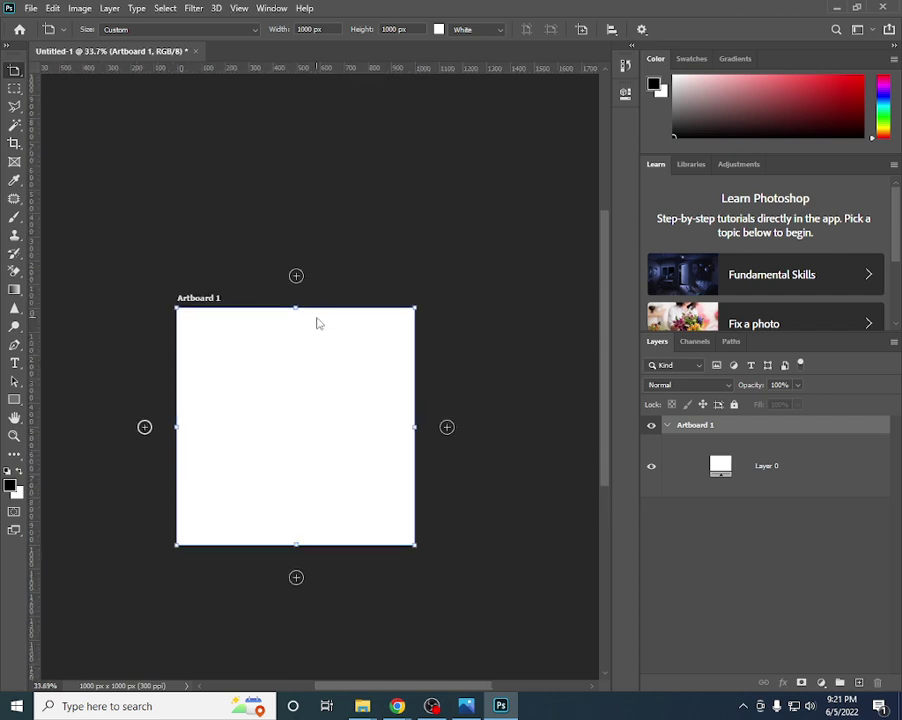
scroll(316, 316, down, 3)
scroll(300, 320, down, 2)
scroll(270, 327, up, 1)
key(ctrl+z)
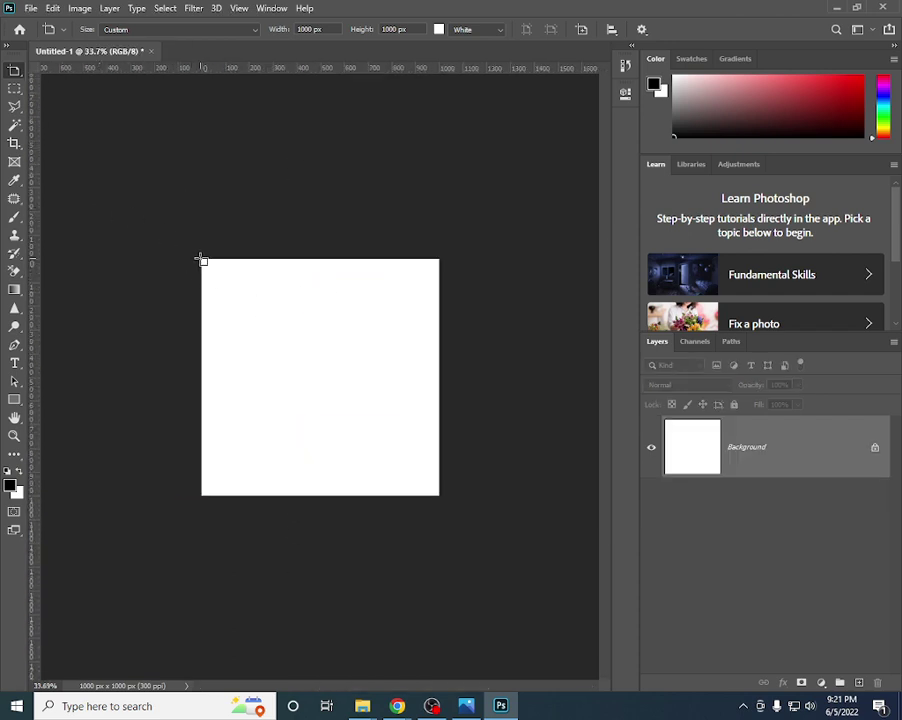
drag(201, 259, 440, 495)
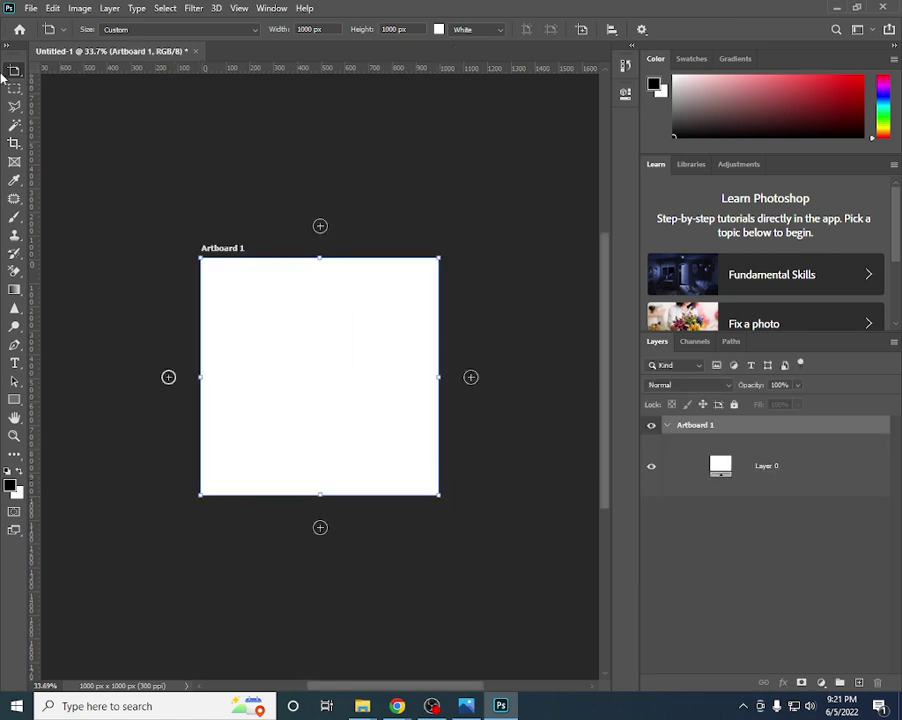
- Draw and undo several artboards of differing sizes over the canvas
key(ctrl+z)
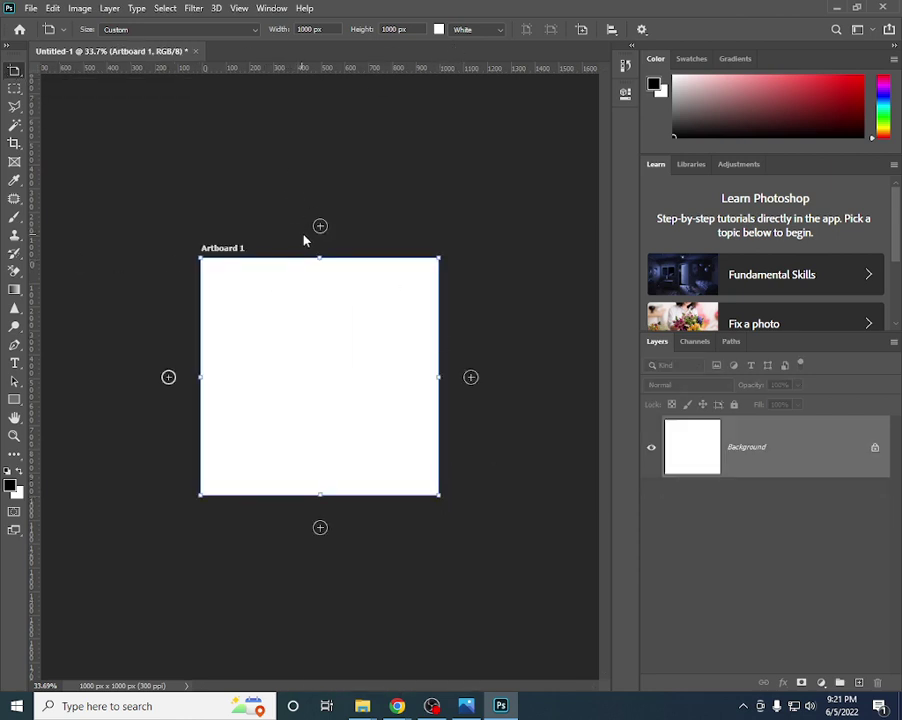
right_click(12, 71)
click(48, 84)
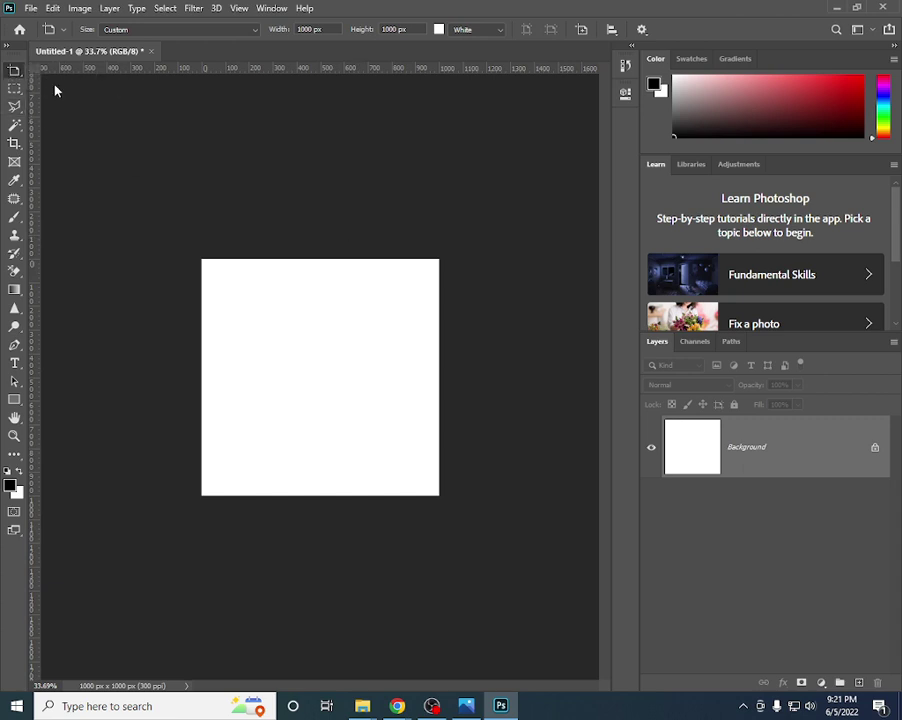
drag(201, 259, 513, 560)
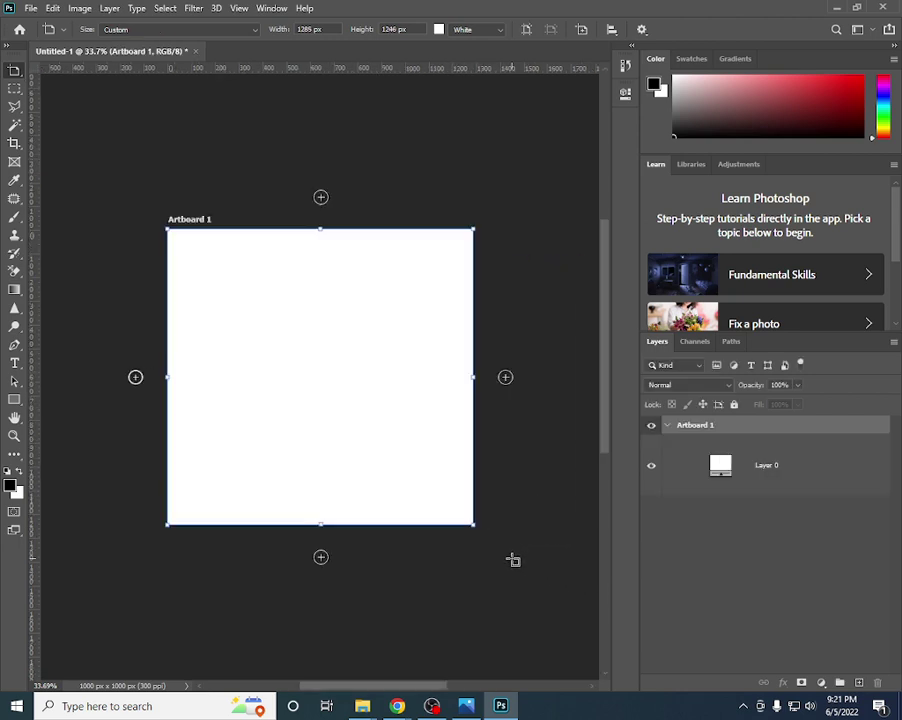
key(ctrl+z)
mouse_move(121, 170)
mouse_down()
mouse_move(520, 616)
mouse_move(490, 590)
mouse_up()
key(ctrl+z)
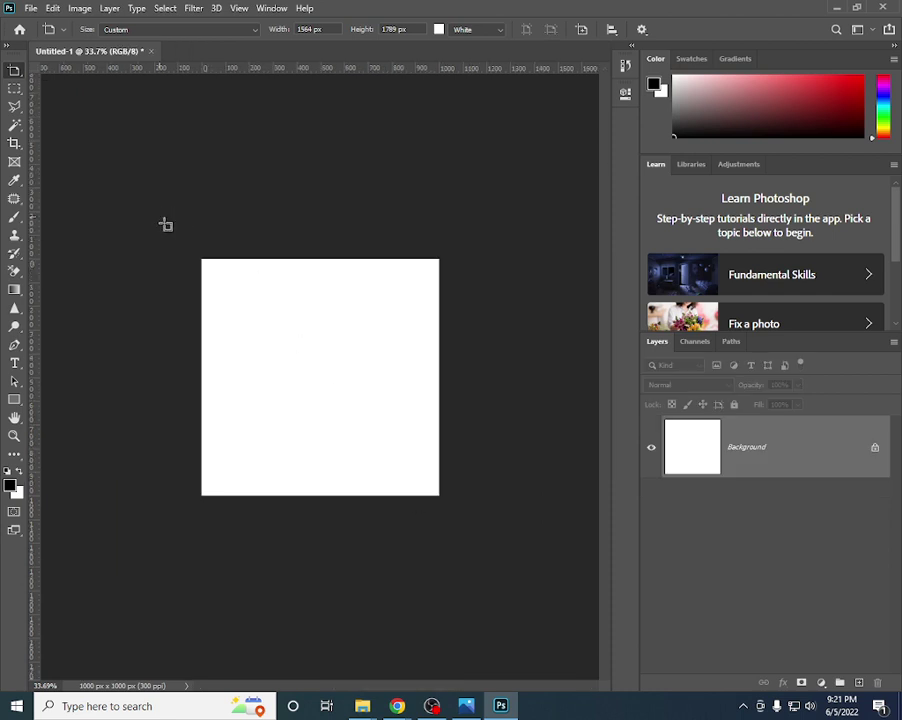
mouse_move(159, 216)
mouse_down()
mouse_move(380, 469)
mouse_move(468, 537)
mouse_up()
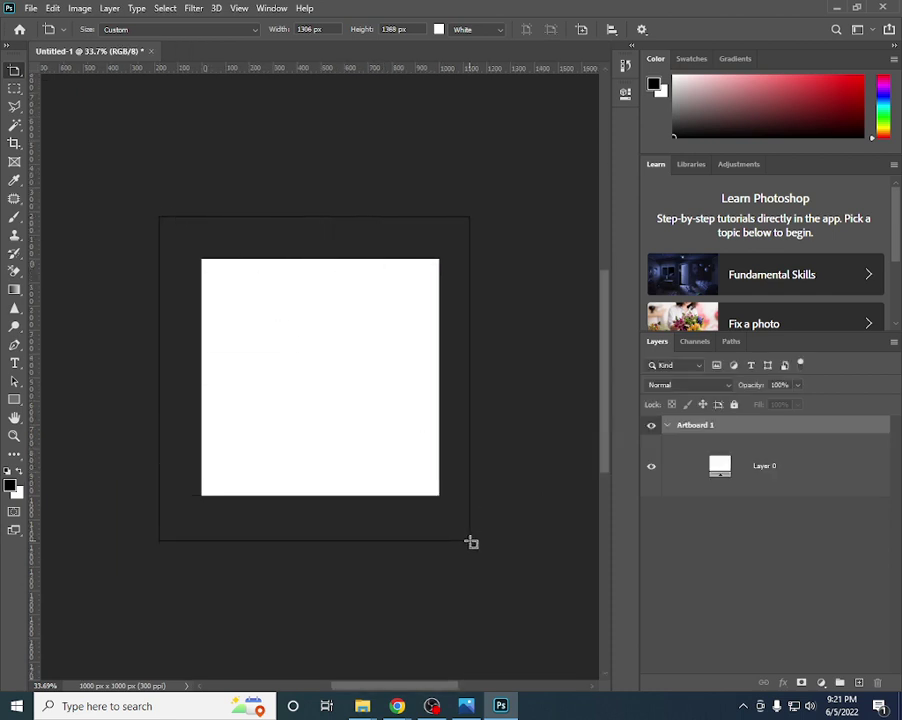
key(ctrl+z)
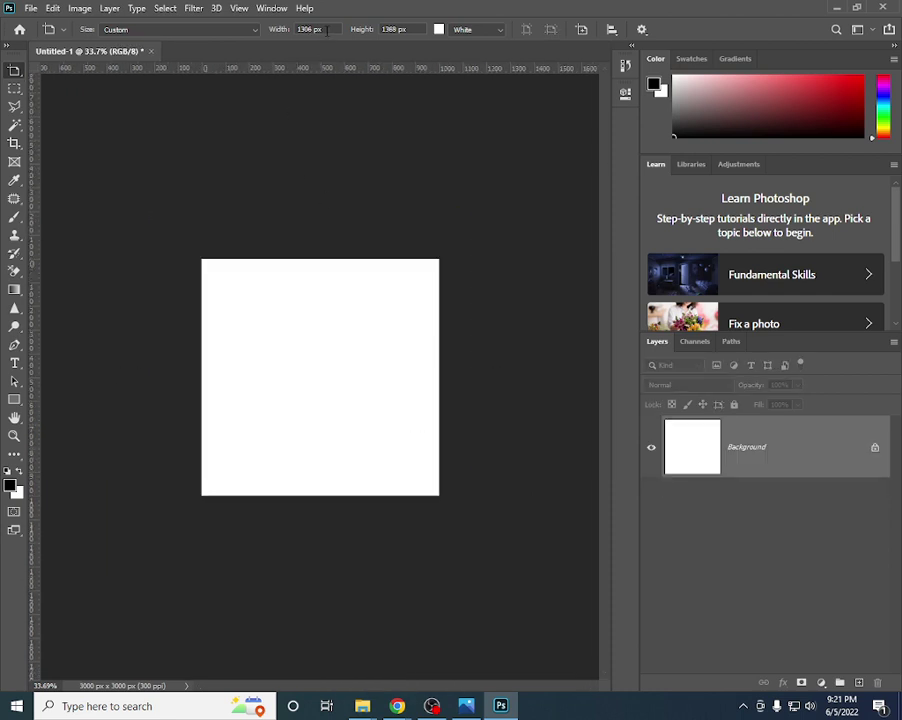
- Enter 20 in the options-bar artboard Width field, then select the Height value
click(322, 29)
click(408, 29)
click(322, 29)
text(2000)
click(362, 30)
- Draw the final 1000 × 1000 px Artboard 1 covering the whole canvas
mouse_move(190, 229)
mouse_down()
mouse_move(489, 619)
mouse_move(513, 581)
mouse_up()
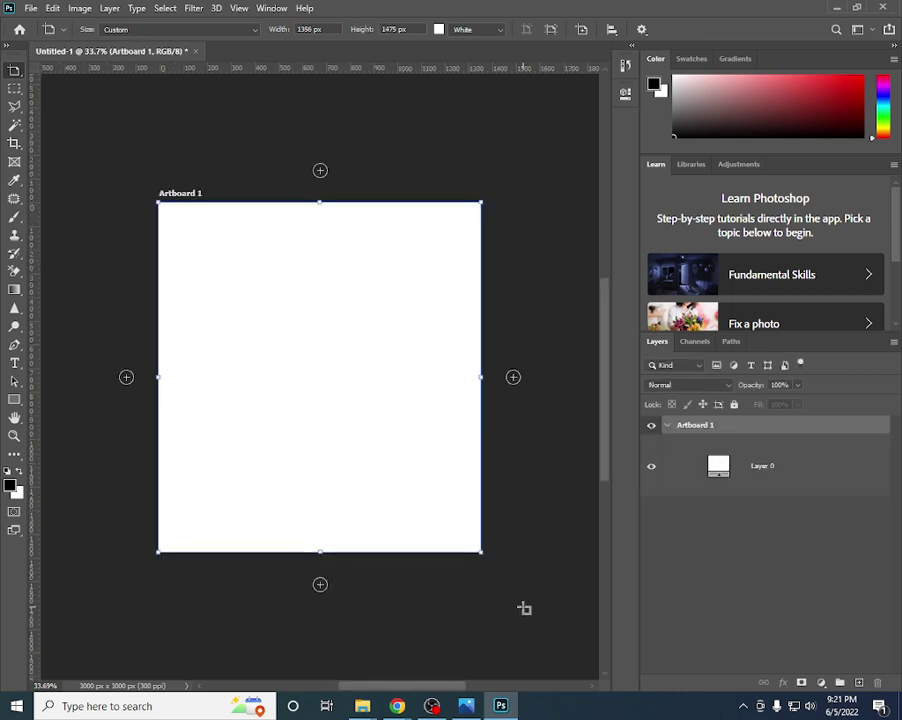
key(ctrl+z)
key(ctrl+z)
key(ctrl+shift+z)
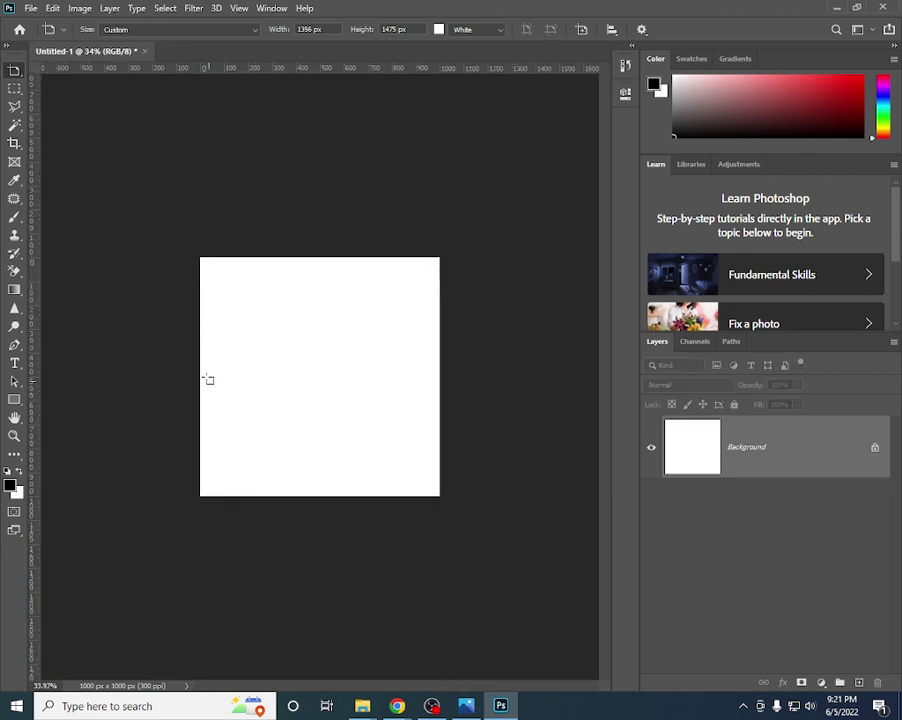
key(ctrl+0)
drag(110, 169, 530, 585)
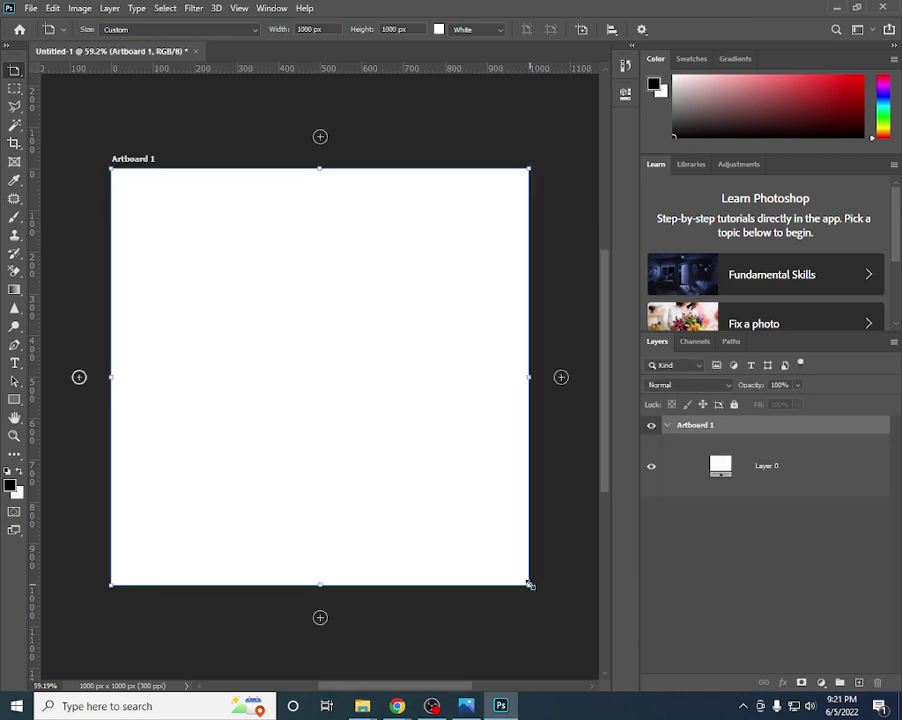
- Zoom out until Artboard 1 looks small, then switch from the Artboard Tool to the Move Tool
scroll(292, 430, down, 1)
scroll(292, 430, down, 2)
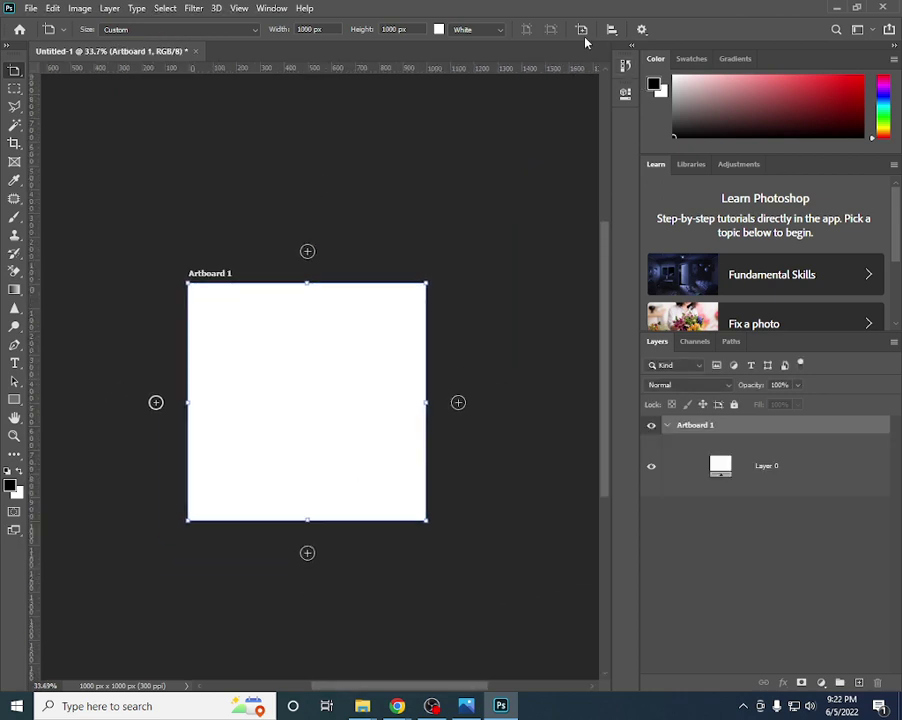
scroll(300, 260, down, 1)
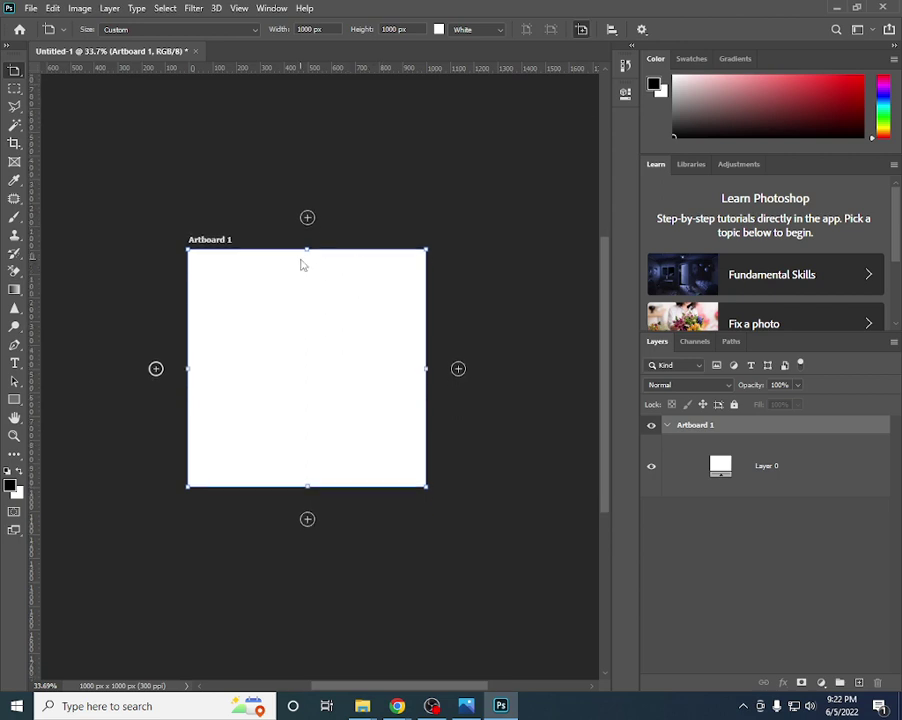
scroll(432, 316, down, 1)
scroll(366, 330, down, 1)
scroll(300, 293, up, 1)
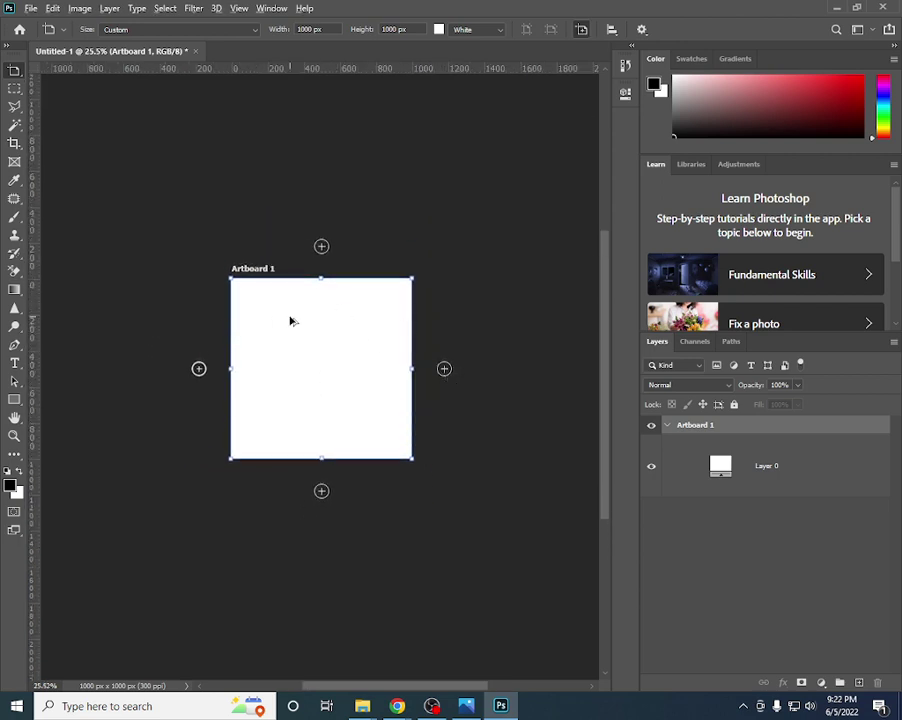
scroll(292, 318, down, 1)
scroll(415, 378, down, 1)
scroll(427, 366, up, 1)
scroll(427, 366, up, 1)
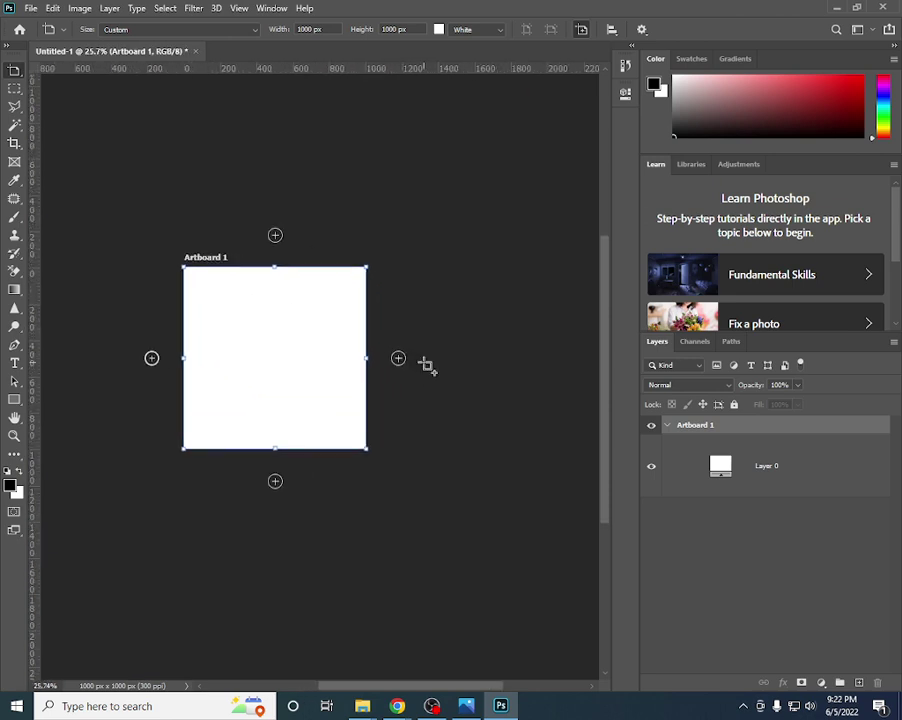
scroll(352, 318, down, 1)
right_click(13, 73)
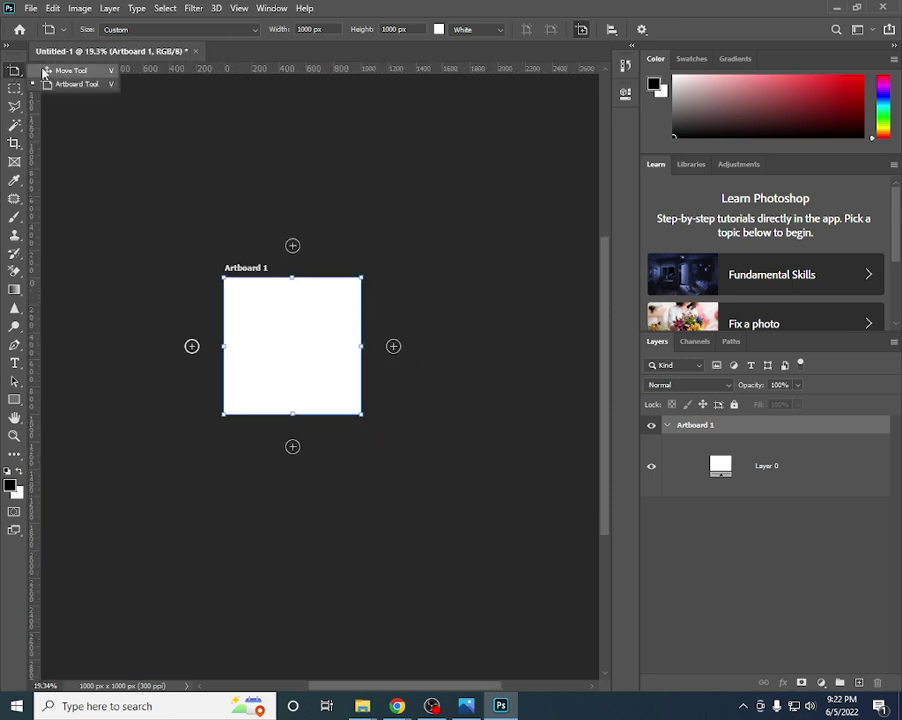
click(44, 70)
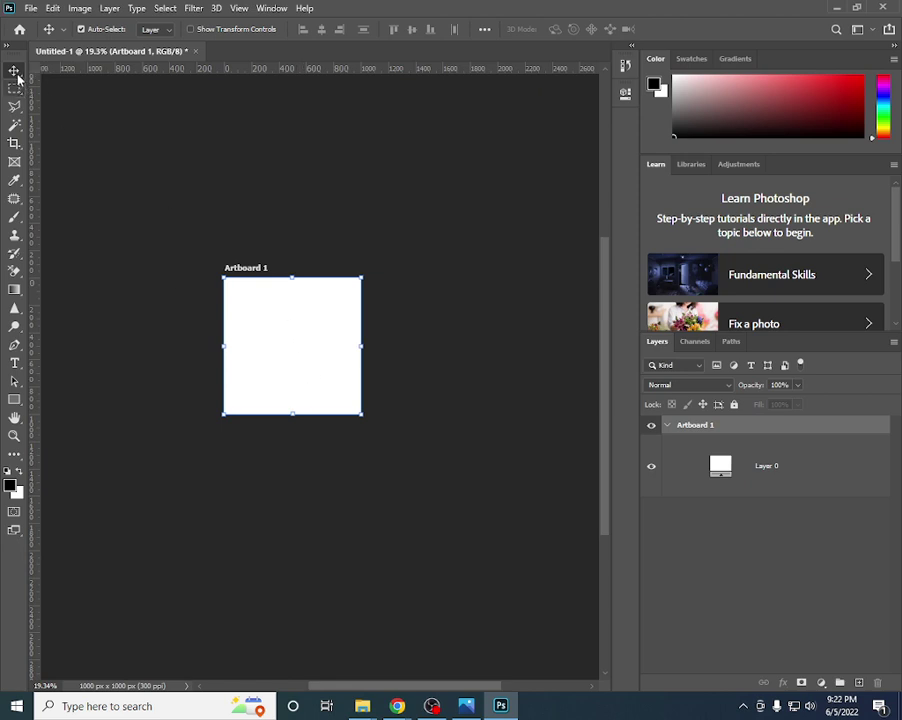
- Add Artboards 2–8 with the + handles, forming two rows of four, then return to Move
right_click(14, 70)
click(62, 84)
click(394, 348)
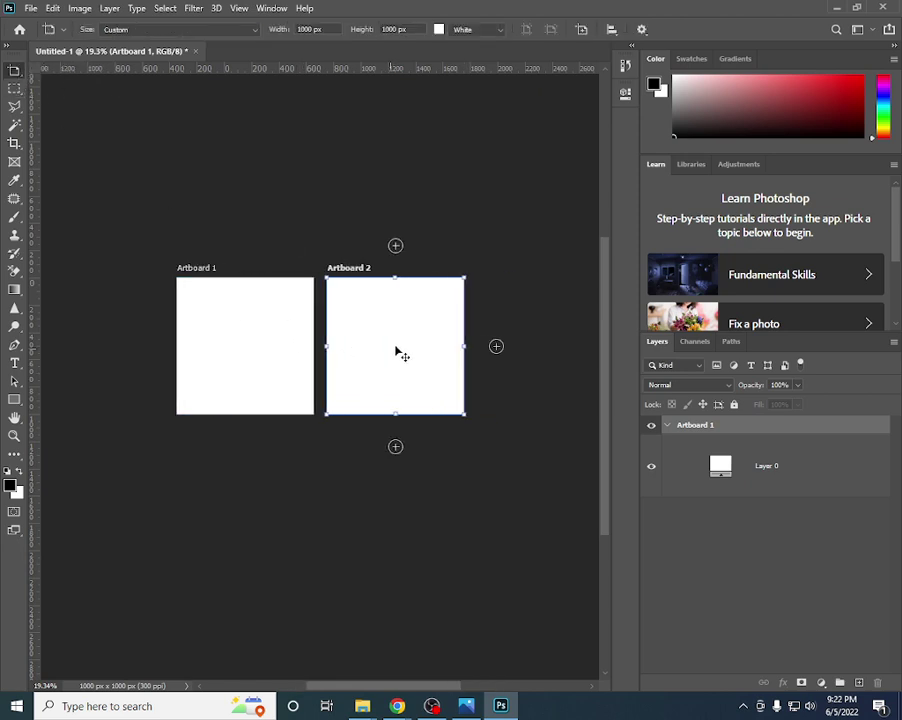
click(397, 347)
click(393, 344)
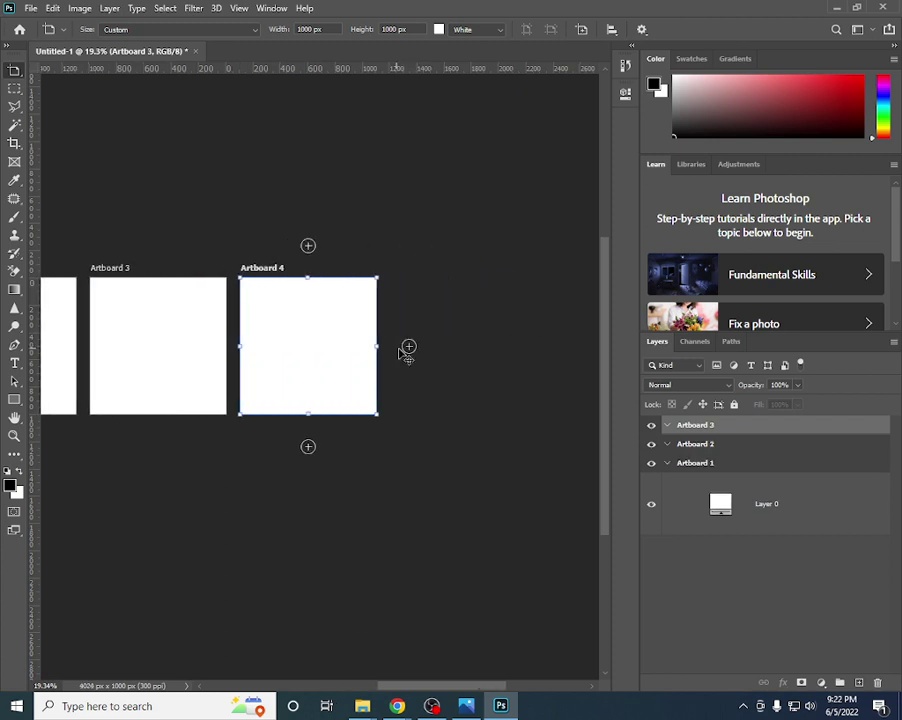
click(293, 243)
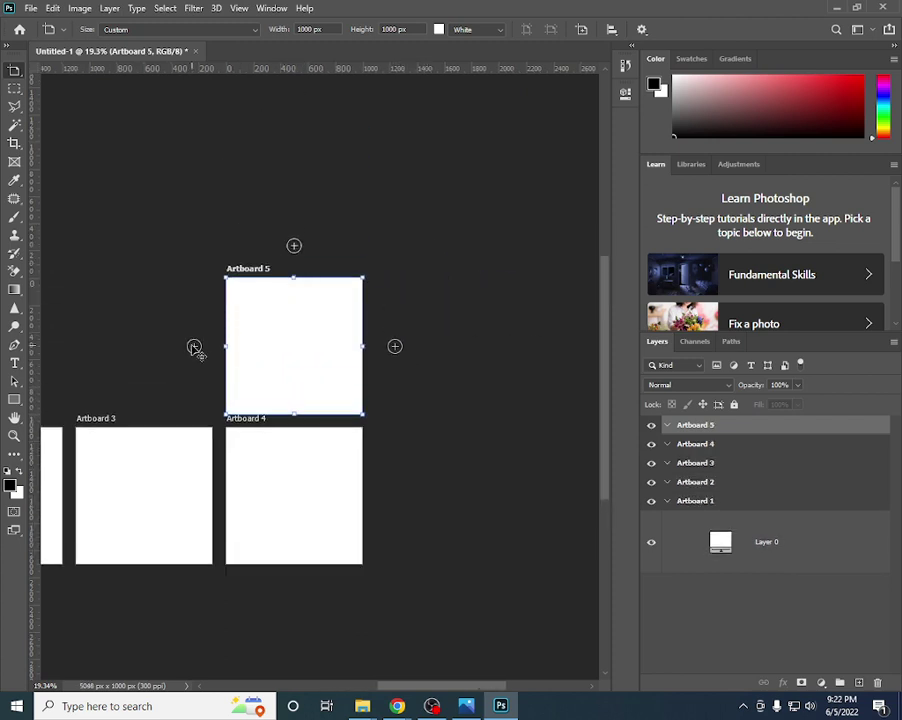
click(194, 347)
click(194, 347)
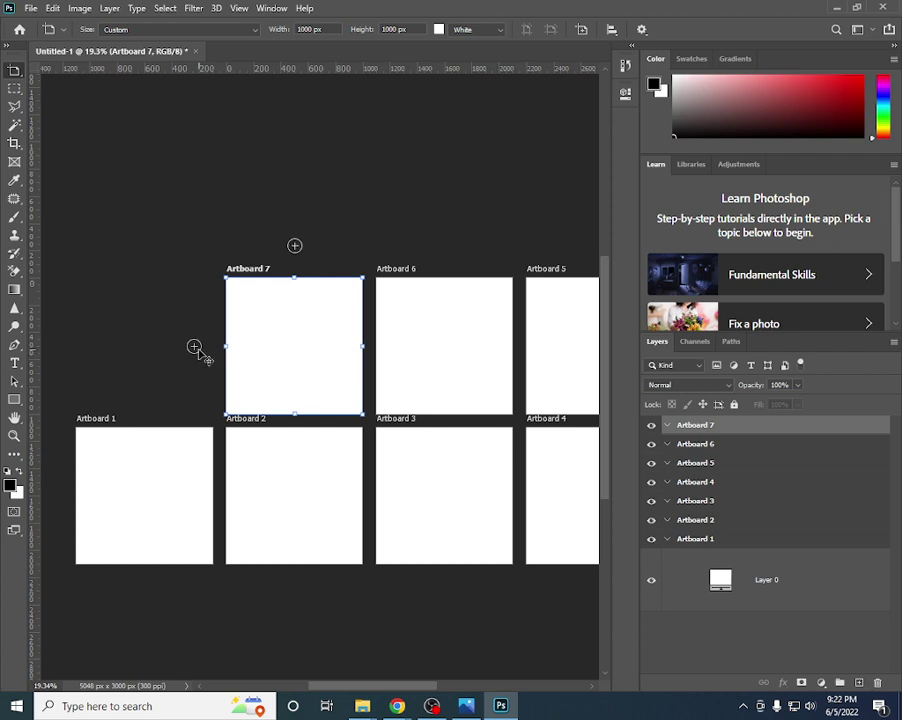
click(194, 346)
right_click(15, 72)
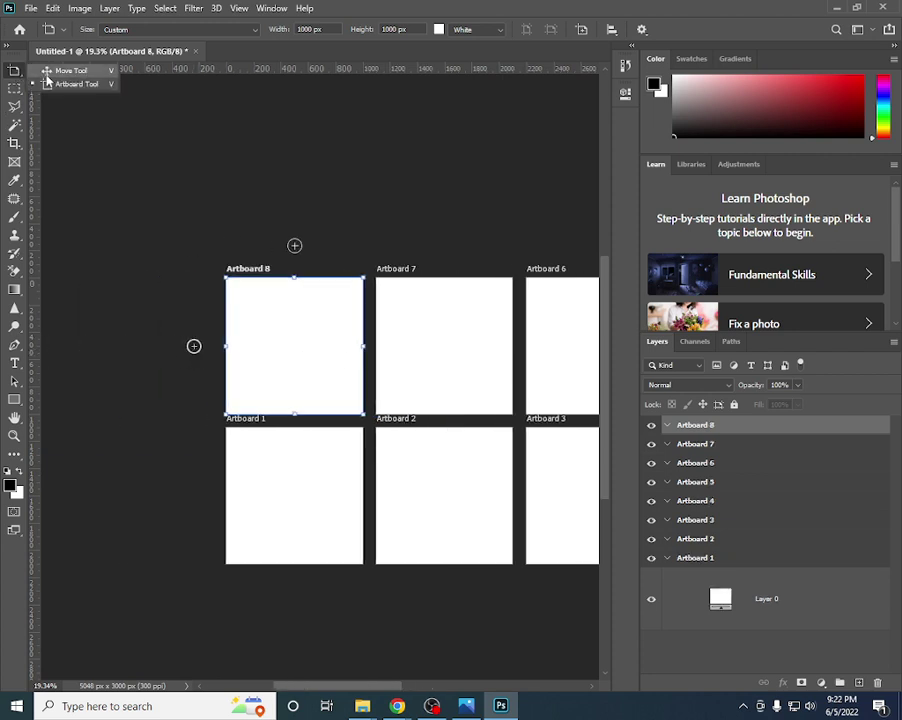
click(50, 68)
scroll(300, 360, down, 1)
scroll(292, 369, down, 2)
scroll(370, 385, down, 1)
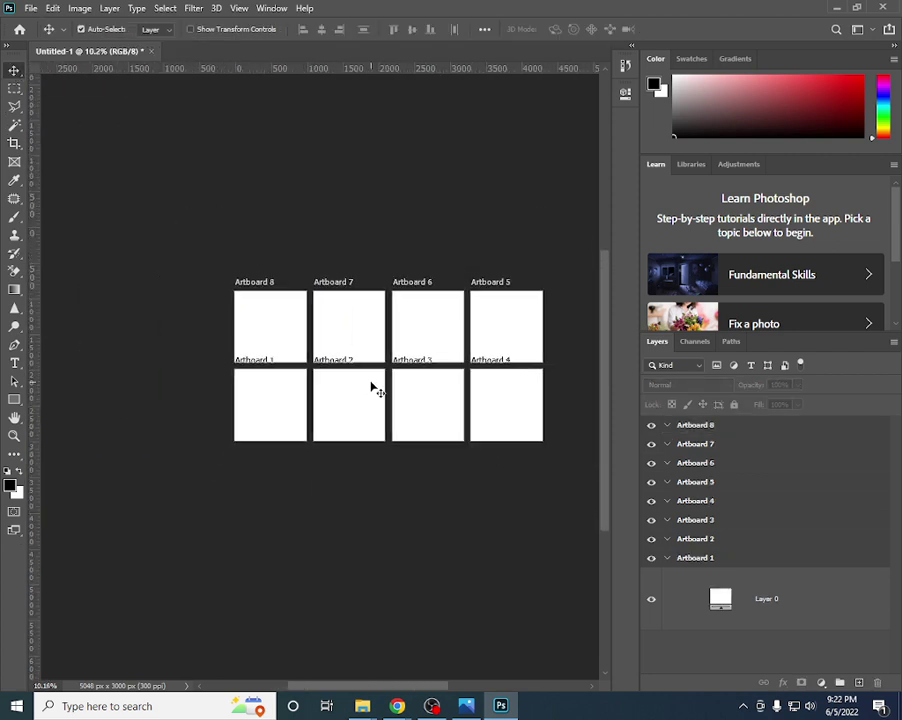
scroll(478, 318, down, 1)
scroll(228, 303, up, 1)
scroll(228, 303, up, 2)
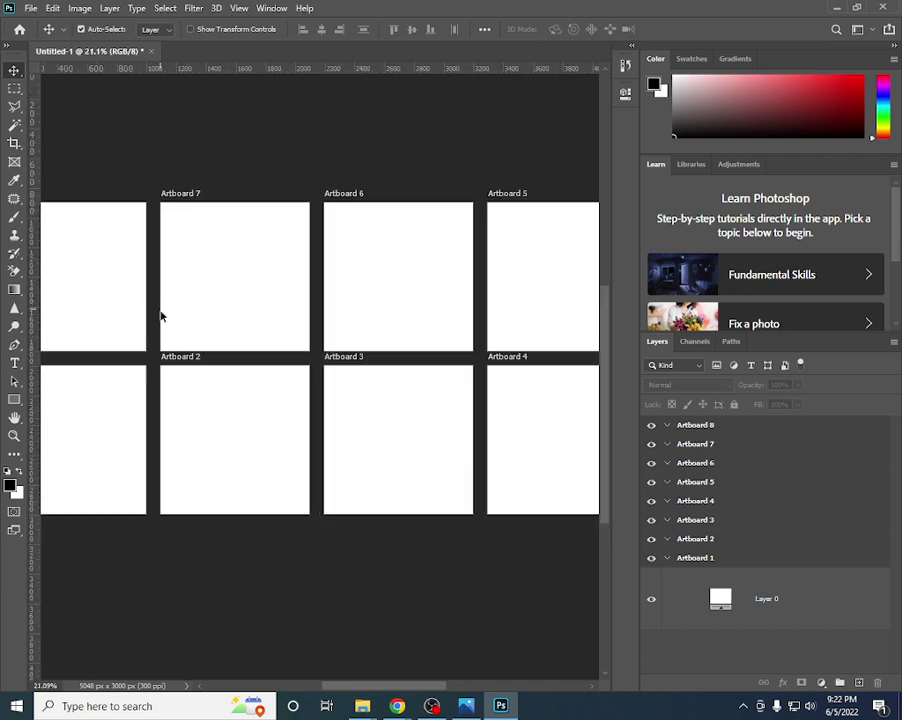
click(97, 308)
scroll(110, 279, down, 1)
click(195, 176)
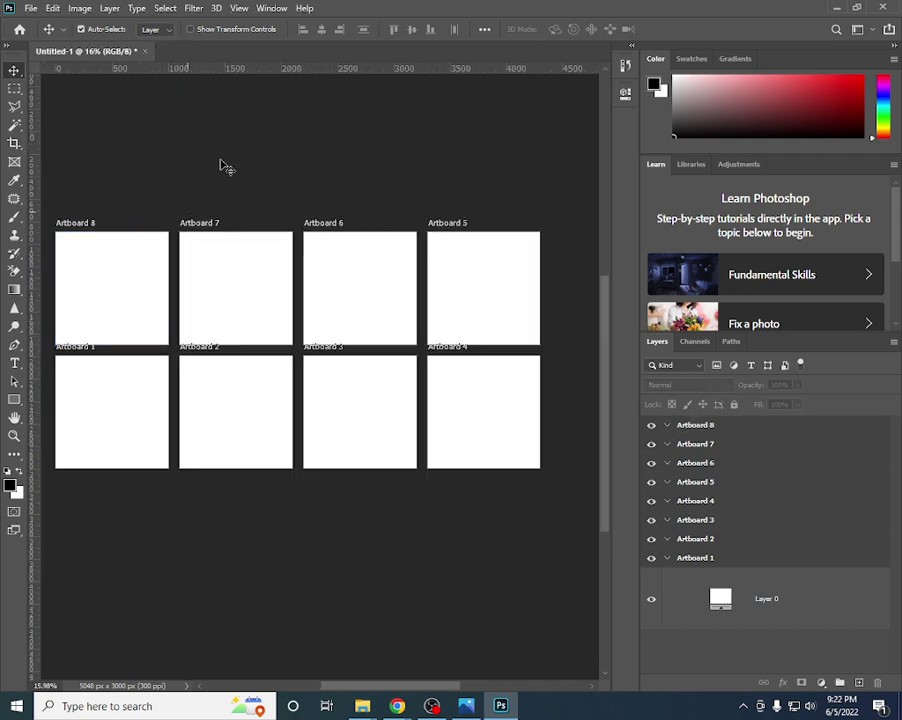
scroll(195, 200, down, 1)
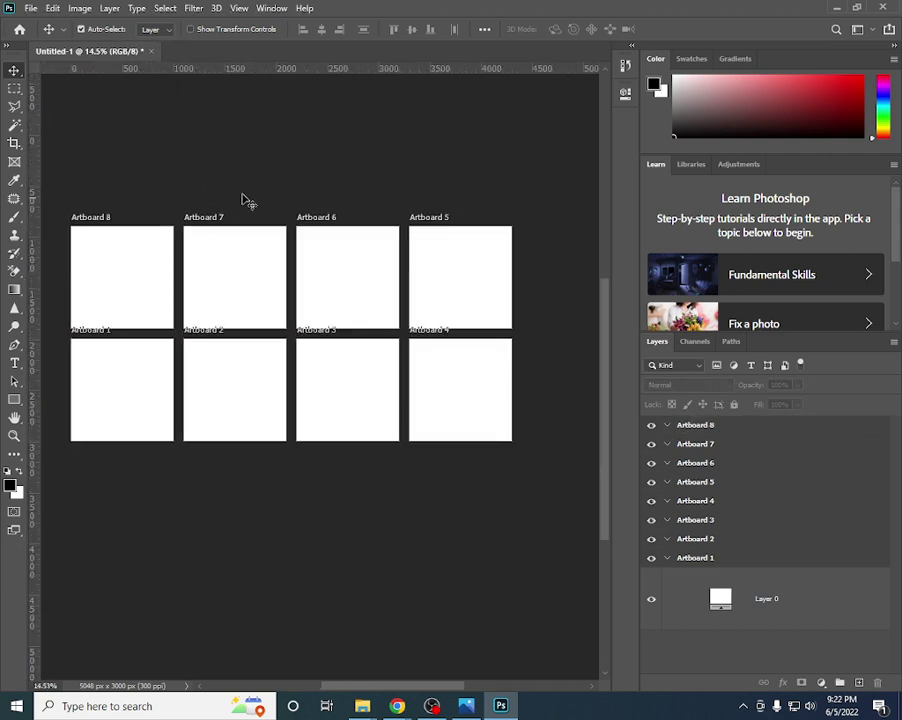
scroll(88, 280, up, 1)
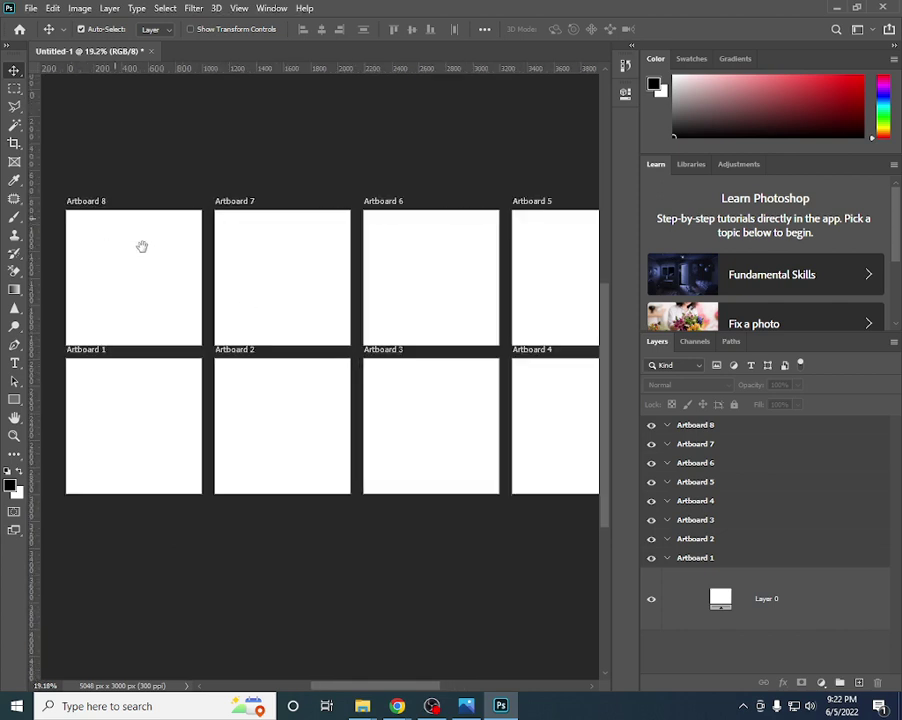
scroll(141, 246, up, 1)
scroll(197, 288, up, 1)
scroll(208, 357, down, 1)
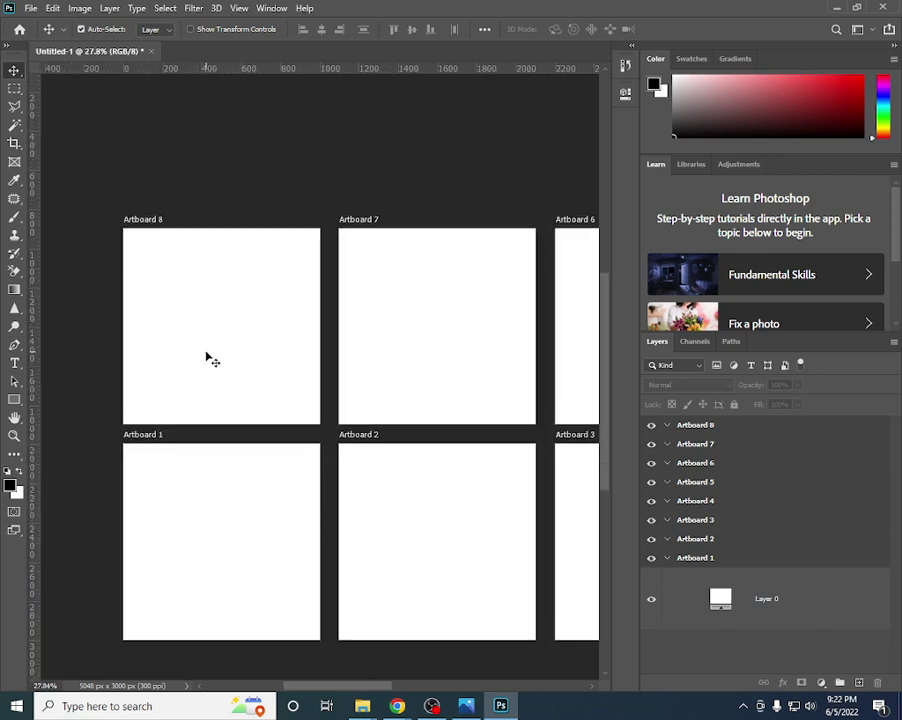
scroll(207, 357, down, 1)
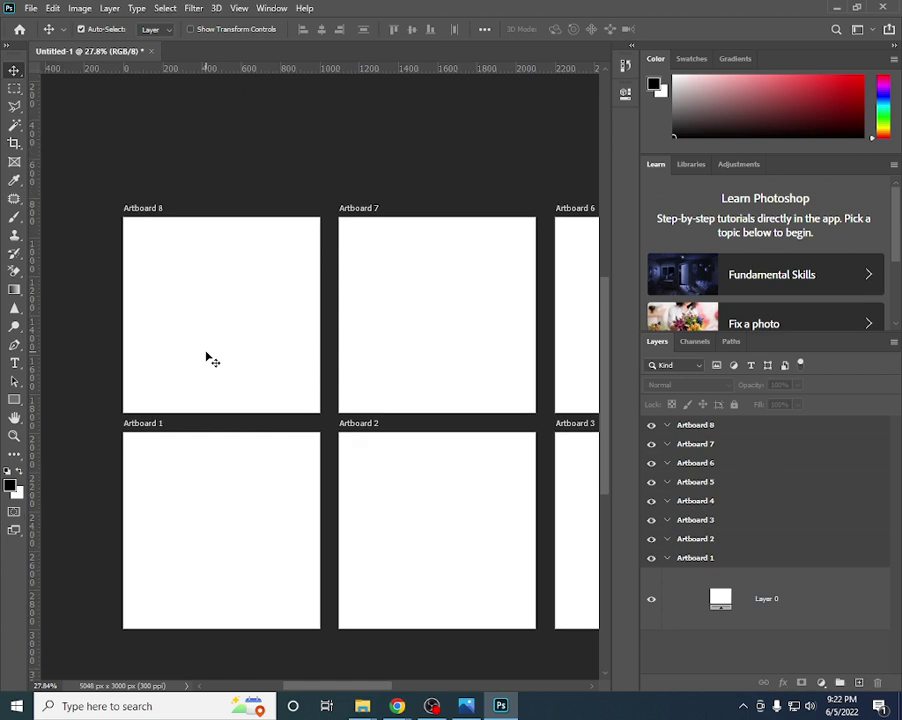
scroll(205, 358, down, 1)
scroll(203, 360, down, 1)
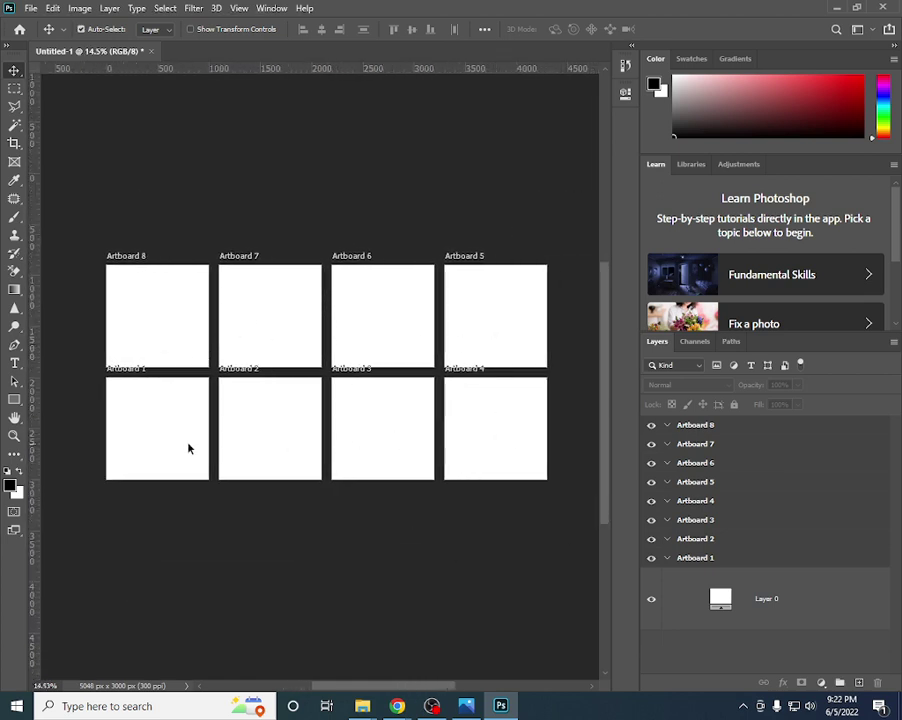
scroll(270, 405, up, 1)
scroll(283, 400, down, 1)
scroll(117, 335, up, 2)
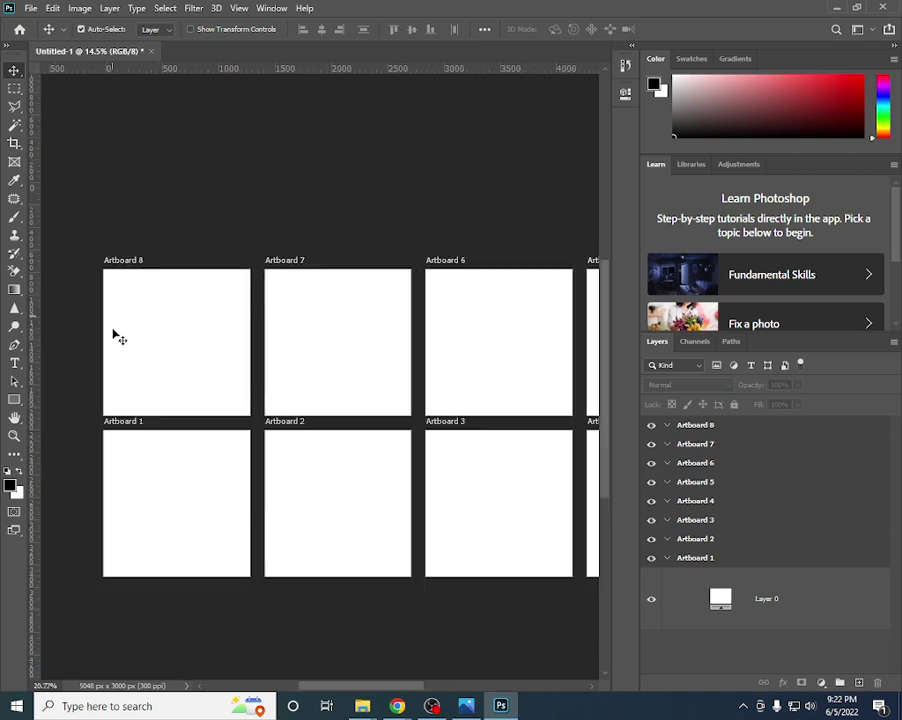
scroll(133, 335, up, 2)
scroll(170, 367, down, 1)
scroll(209, 376, down, 1)
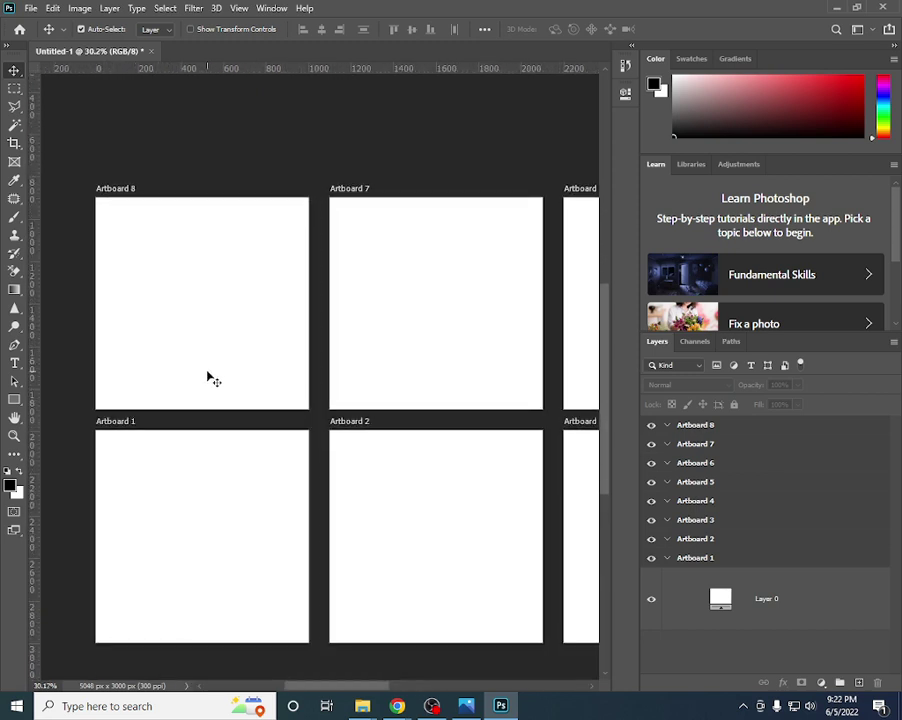
scroll(209, 376, down, 1)
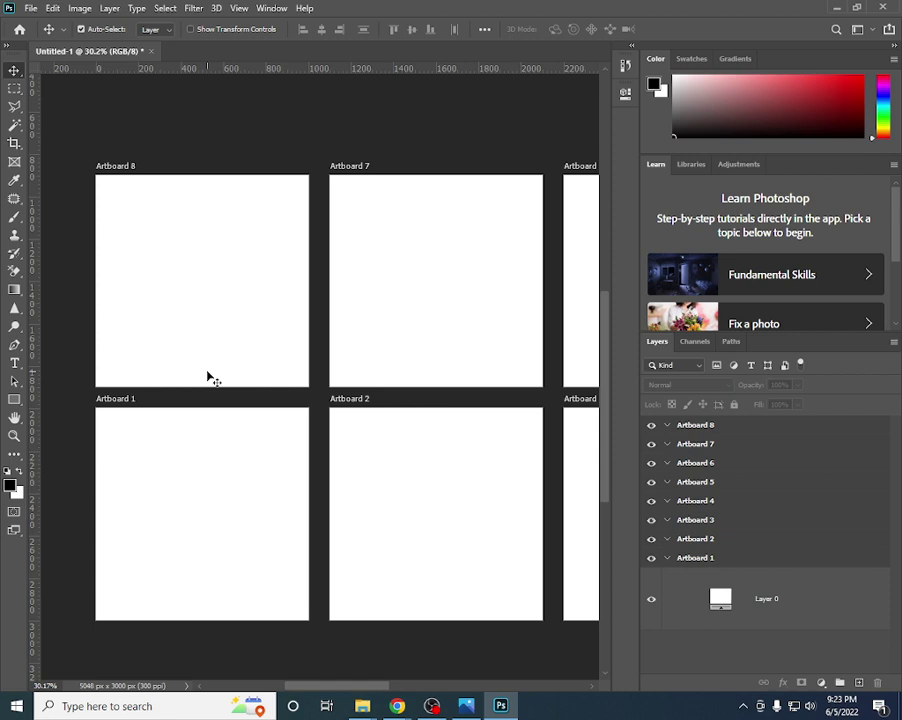
scroll(209, 376, down, 1)
scroll(209, 376, down, 1)
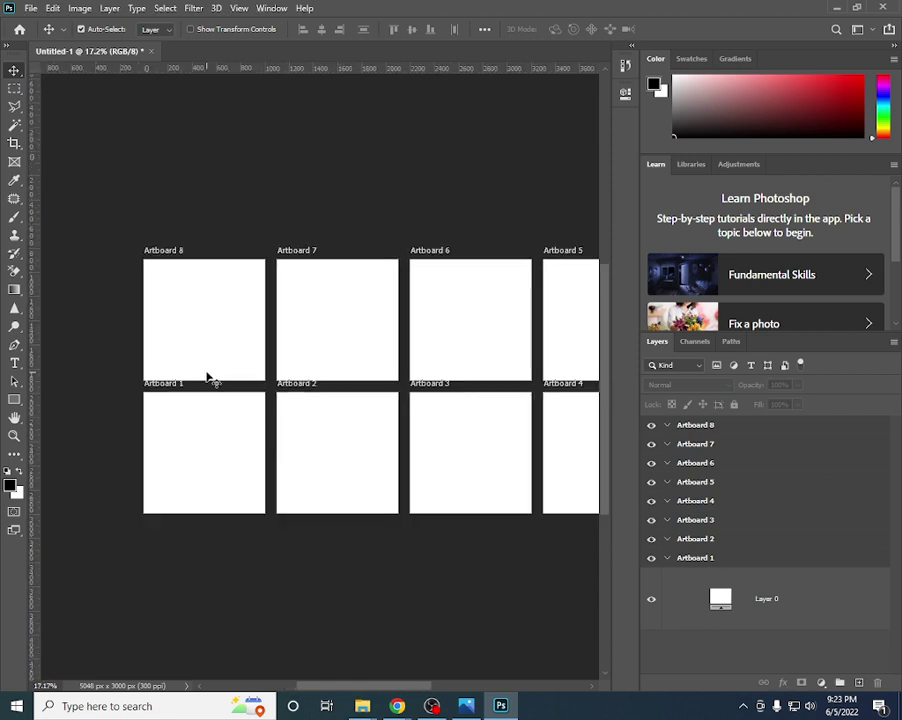
scroll(209, 376, up, 1)
scroll(207, 375, down, 1)
scroll(207, 375, up, 1)
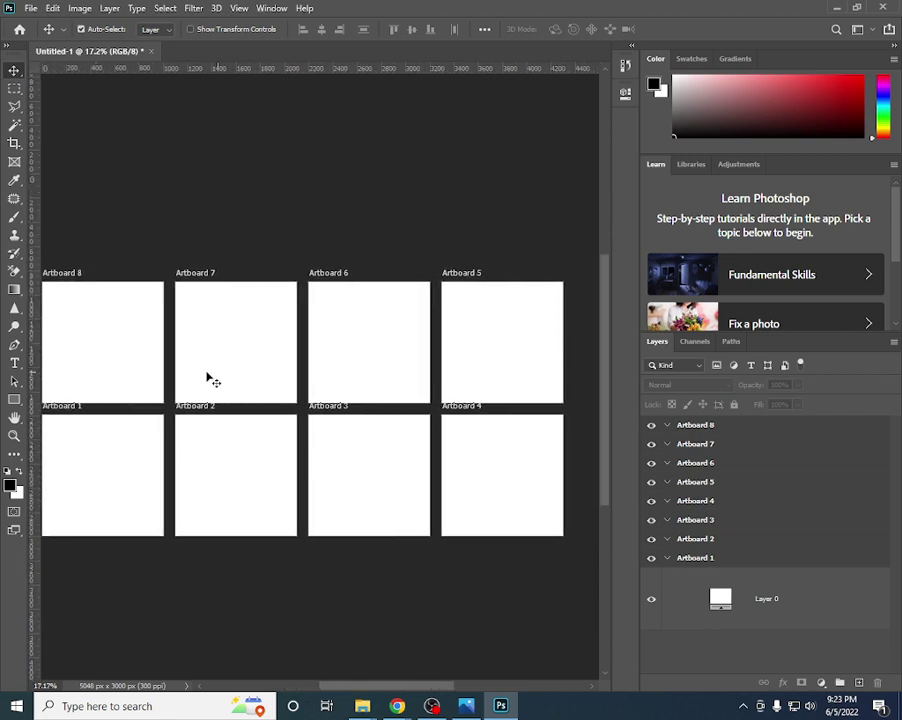
scroll(207, 375, left, 2)
scroll(206, 398, down, 1)
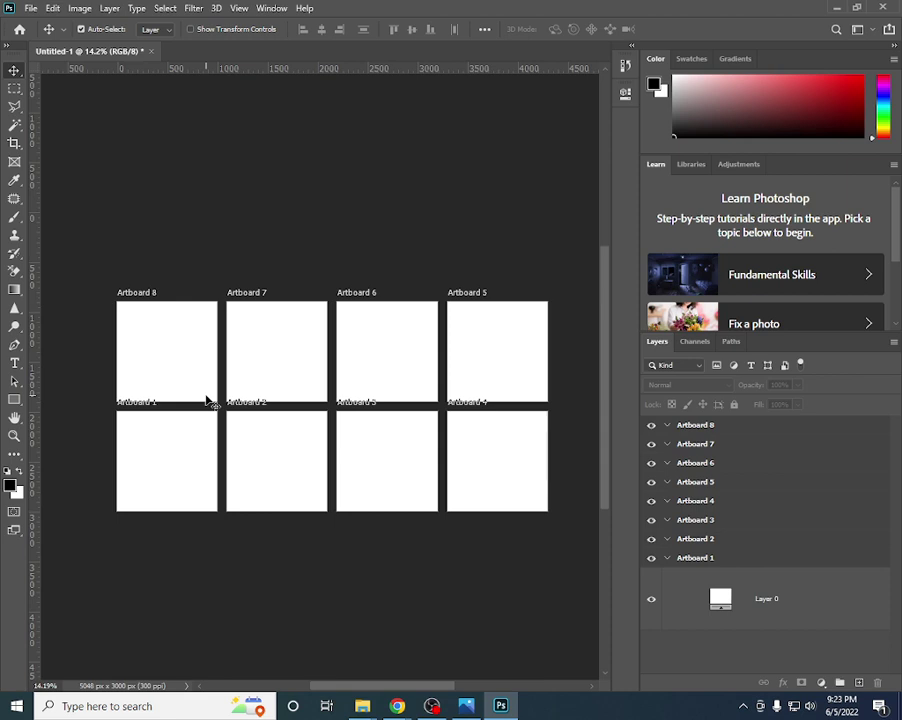
scroll(125, 364, up, 1)
scroll(219, 382, up, 1)
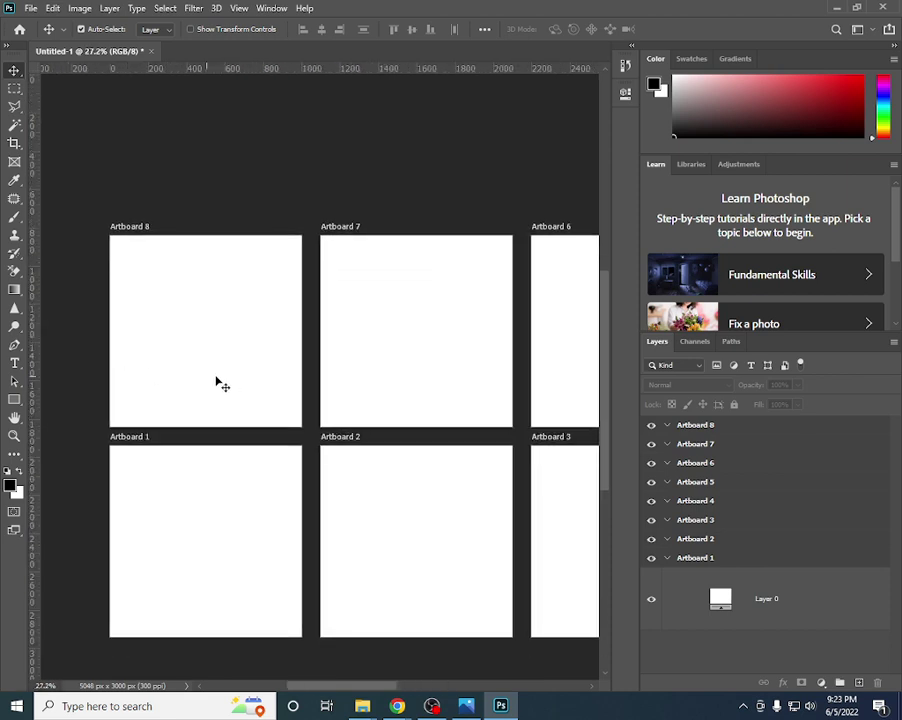
scroll(228, 390, down, 1)
scroll(226, 384, up, 1)
scroll(204, 334, up, 1)
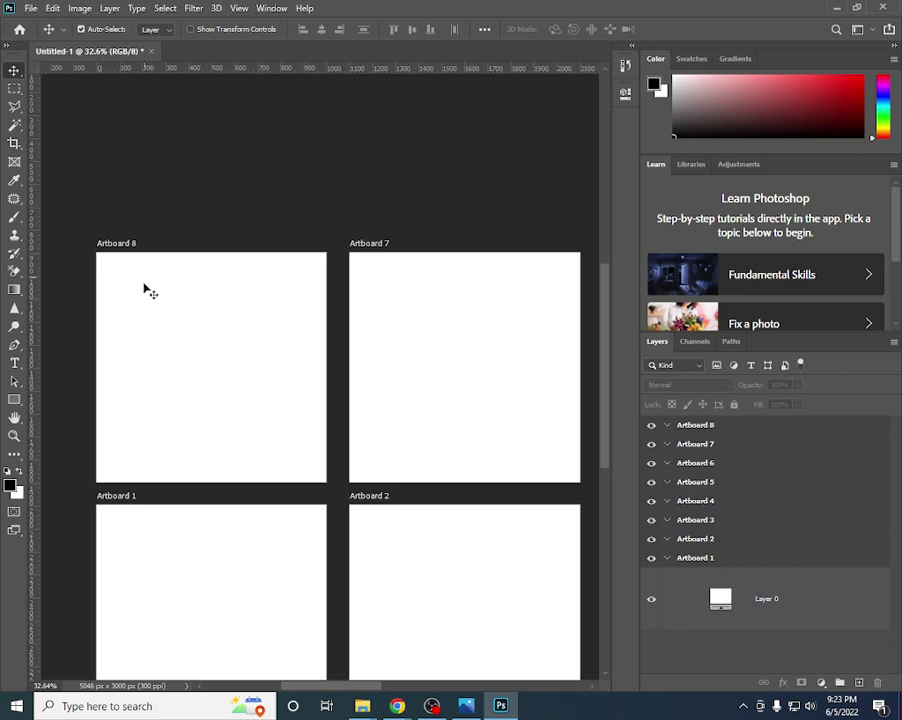
scroll(144, 288, up, 1)
scroll(250, 368, down, 1)
scroll(252, 386, down, 1)
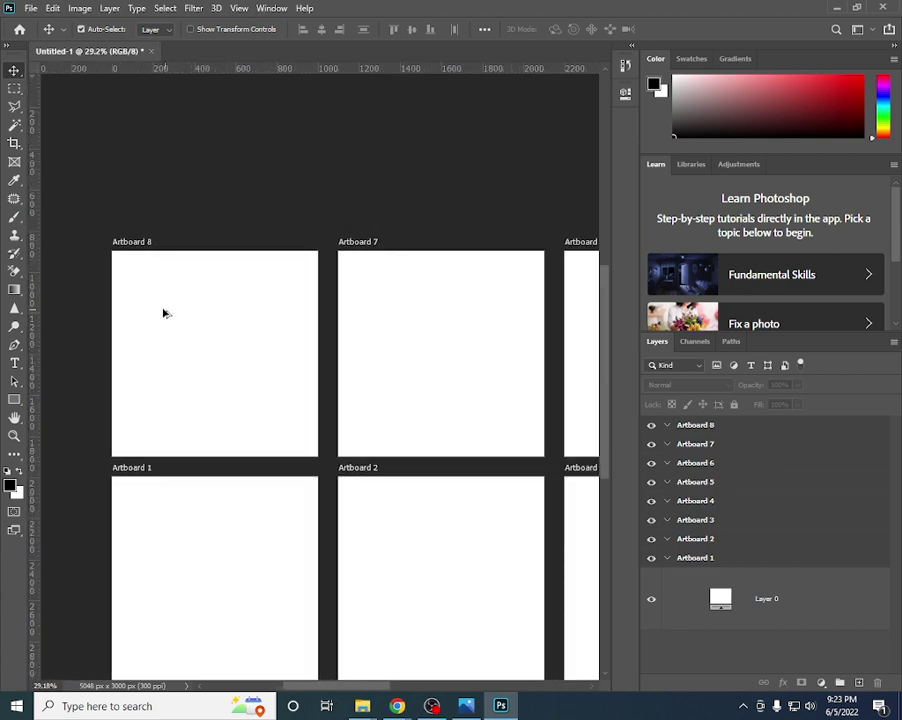
scroll(150, 320, up, 2)
drag(444, 396, 90, 408)
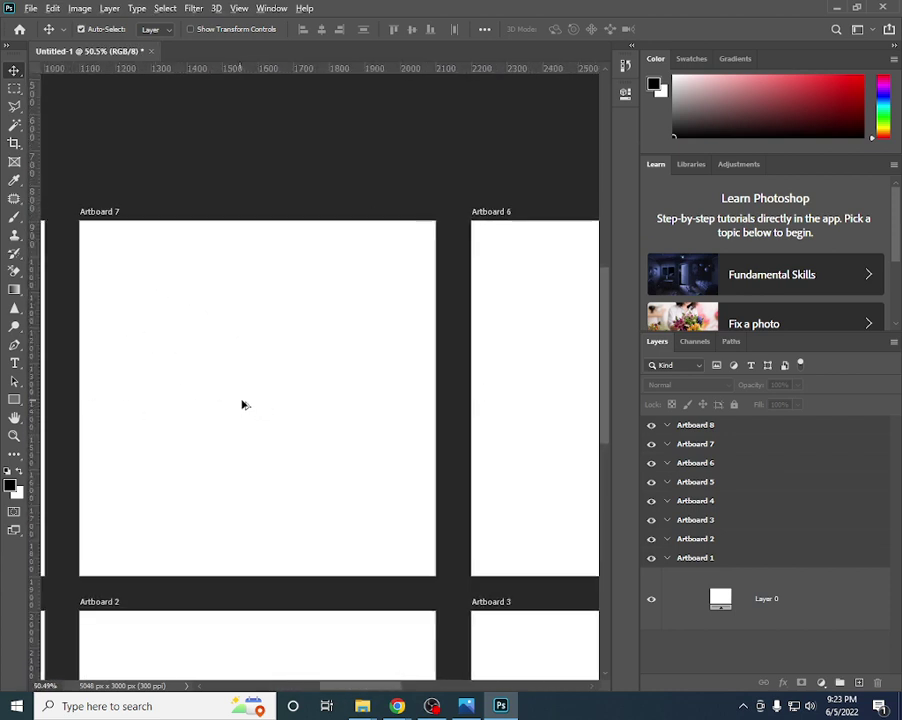
scroll(230, 400, down, 1)
drag(352, 392, 193, 404)
scroll(196, 408, down, 1)
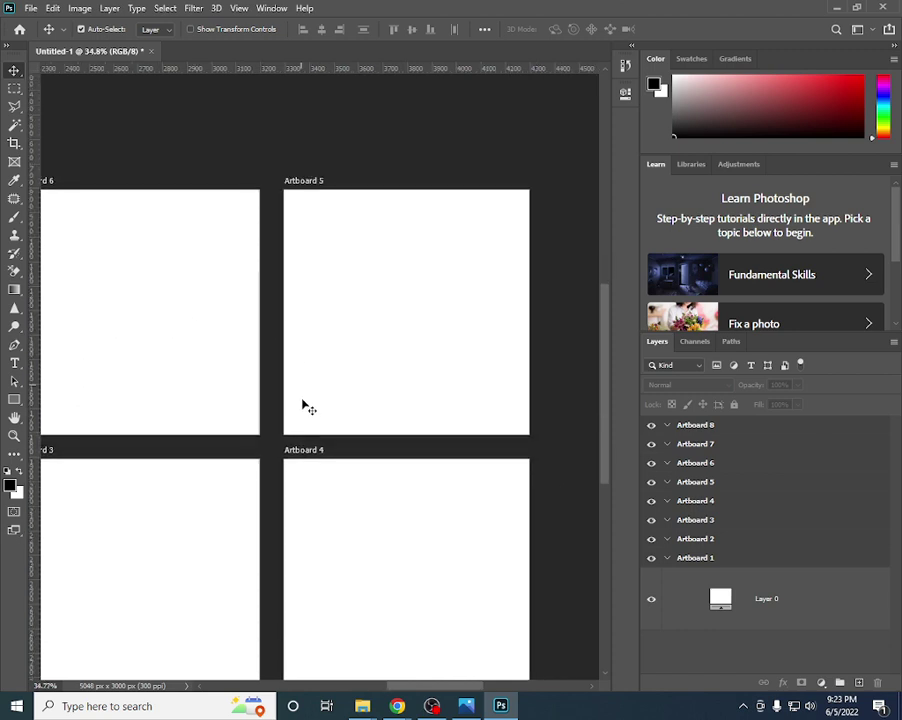
scroll(300, 404, down, 1)
scroll(320, 405, down, 1)
drag(172, 456, 392, 436)
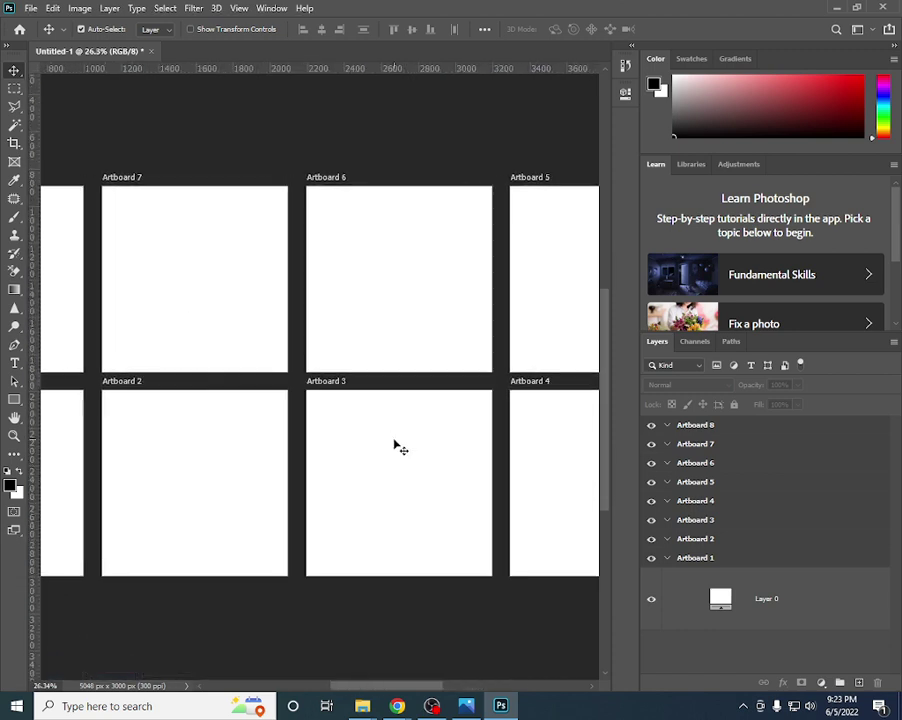
scroll(312, 463, down, 2)
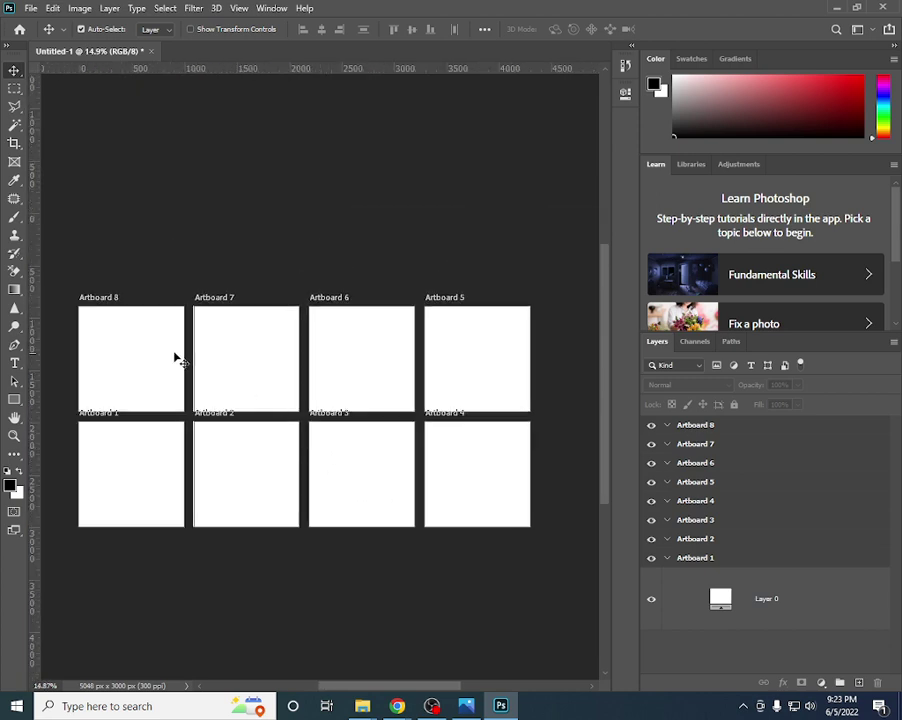
scroll(99, 362, up, 2)
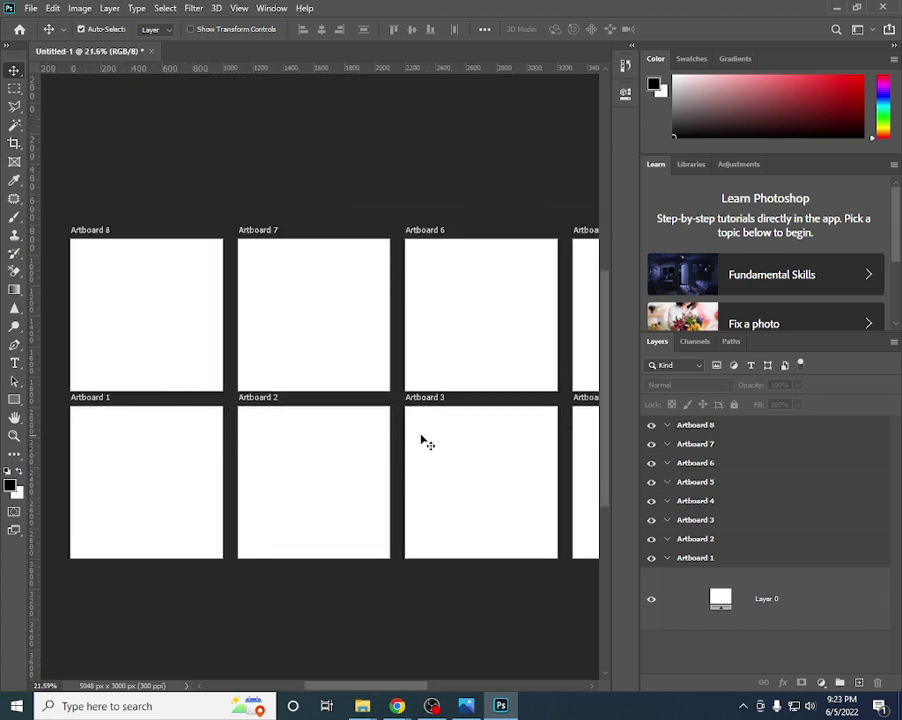
- Bring the artboard grid into view and switch to the Artboard Tool to pick Artboard 5
scroll(204, 355, down, 1)
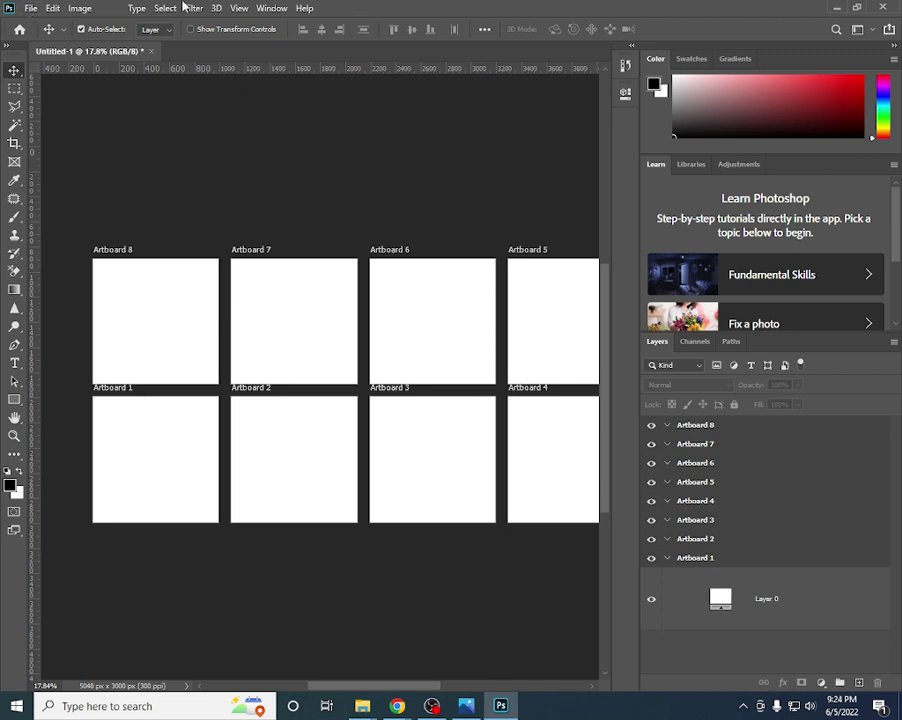
scroll(245, 448, down, 3)
scroll(253, 384, up, 1)
scroll(250, 400, up, 1)
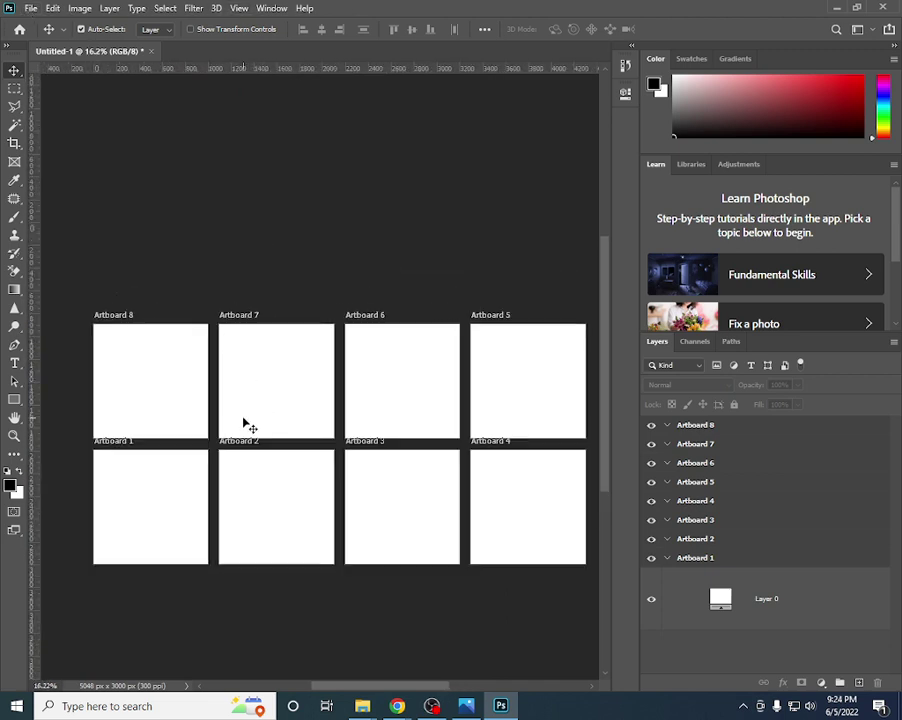
scroll(200, 390, down, 1)
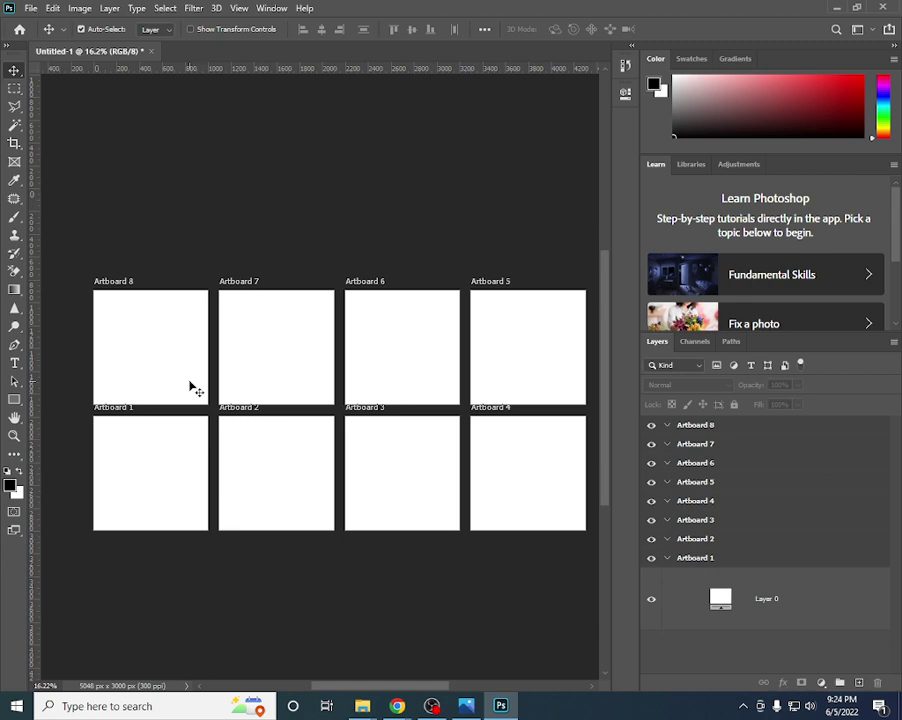
scroll(190, 385, down, 1)
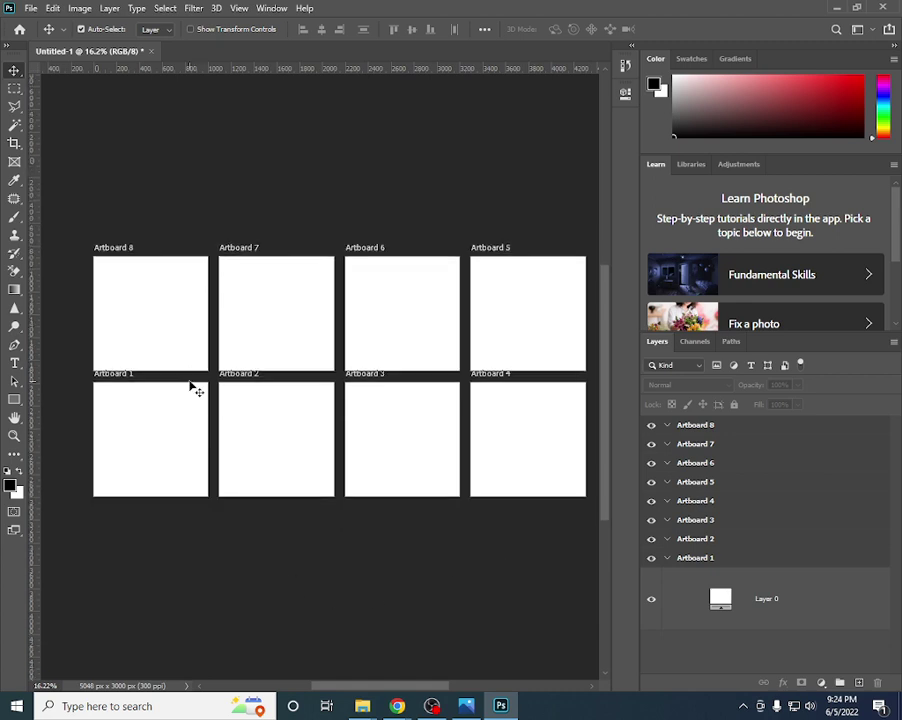
scroll(192, 382, right, 1)
right_click(14, 70)
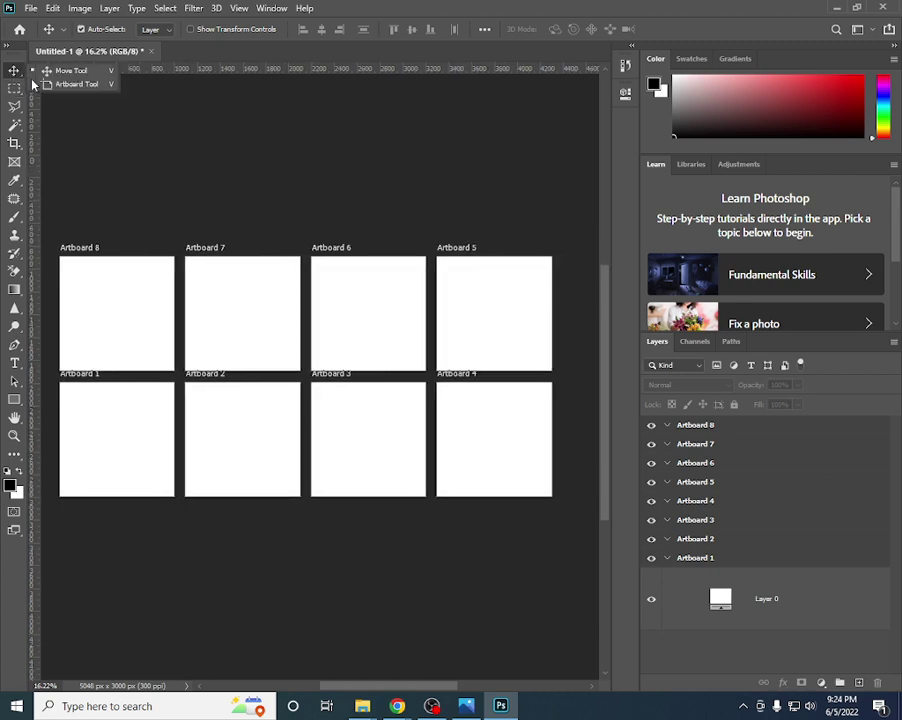
click(65, 83)
- Delete Artboards 5, 6 and 7
key(v)
click(466, 286)
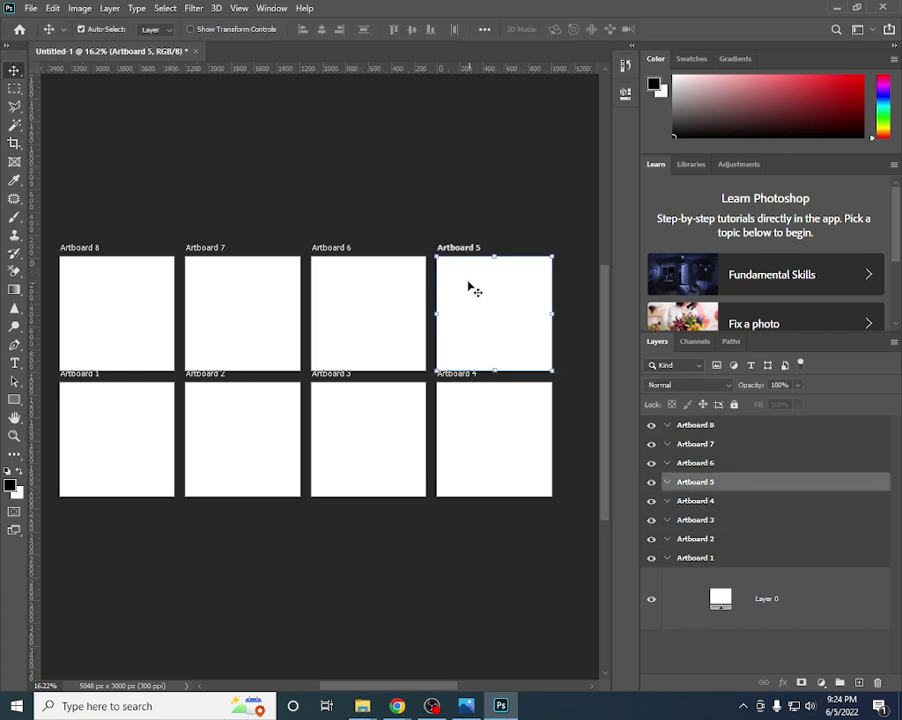
key(Delete)
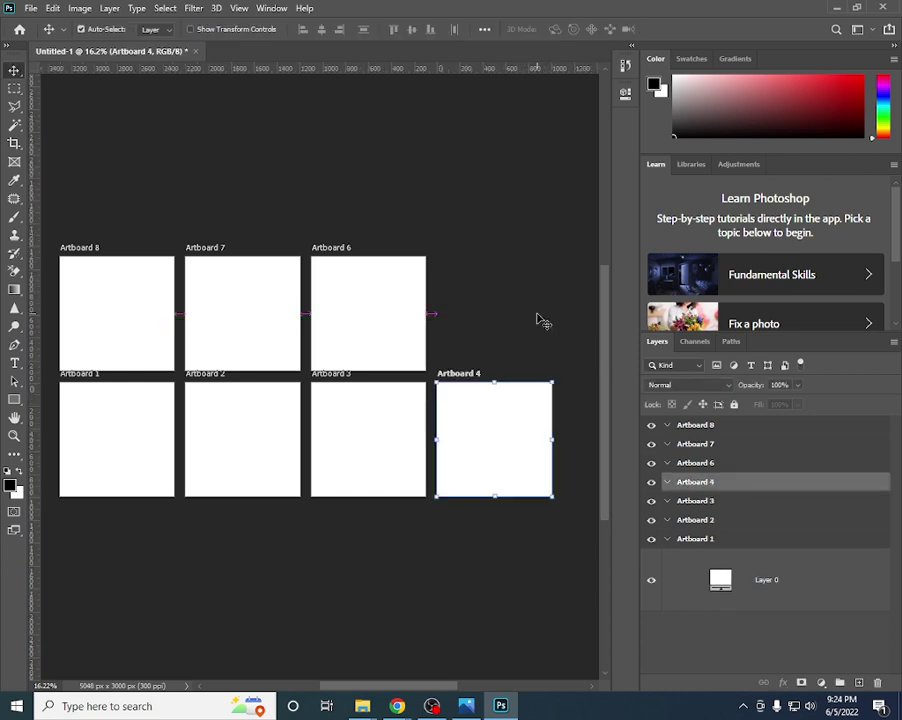
click(700, 463)
key(Delete)
click(707, 444)
key(Delete)
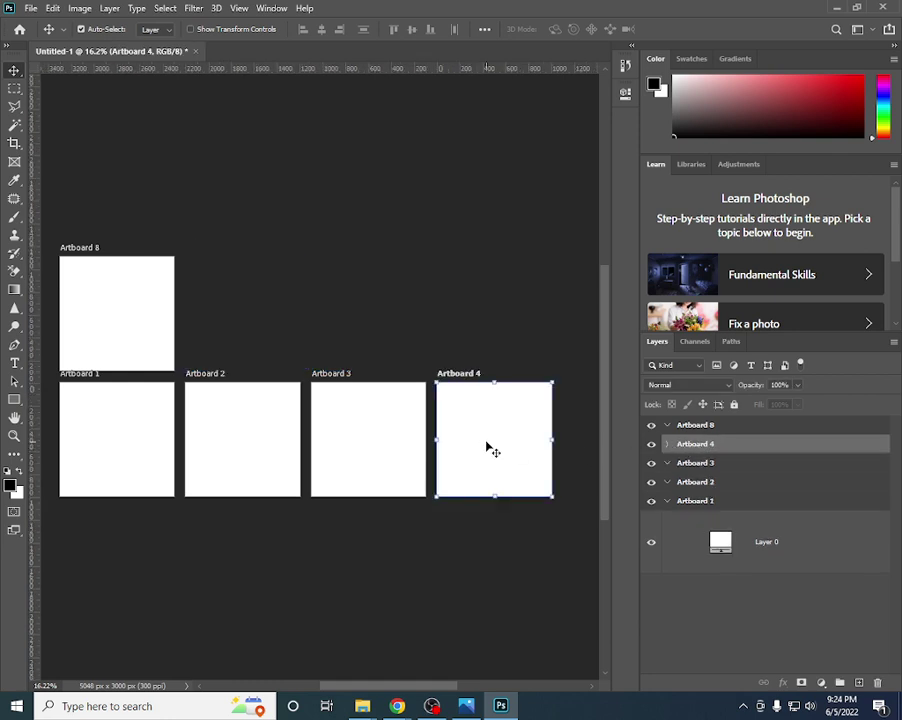
- Draw a black test rectangle on Artboard 8 with the Rectangle tool
scroll(58, 258, up, 2)
scroll(58, 258, up, 2)
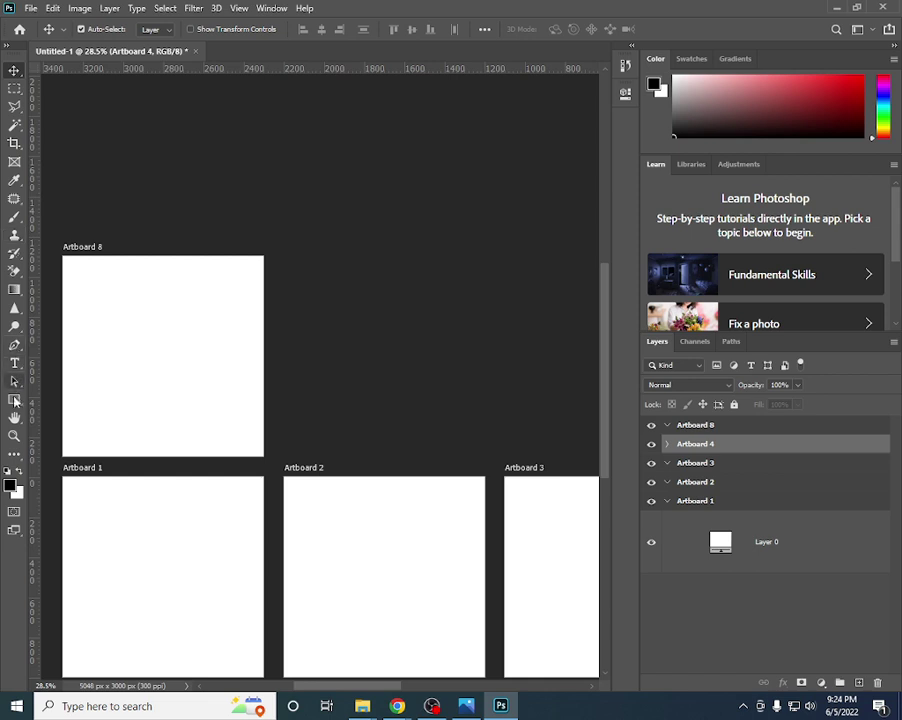
key(u)
drag(103, 336, 187, 391)
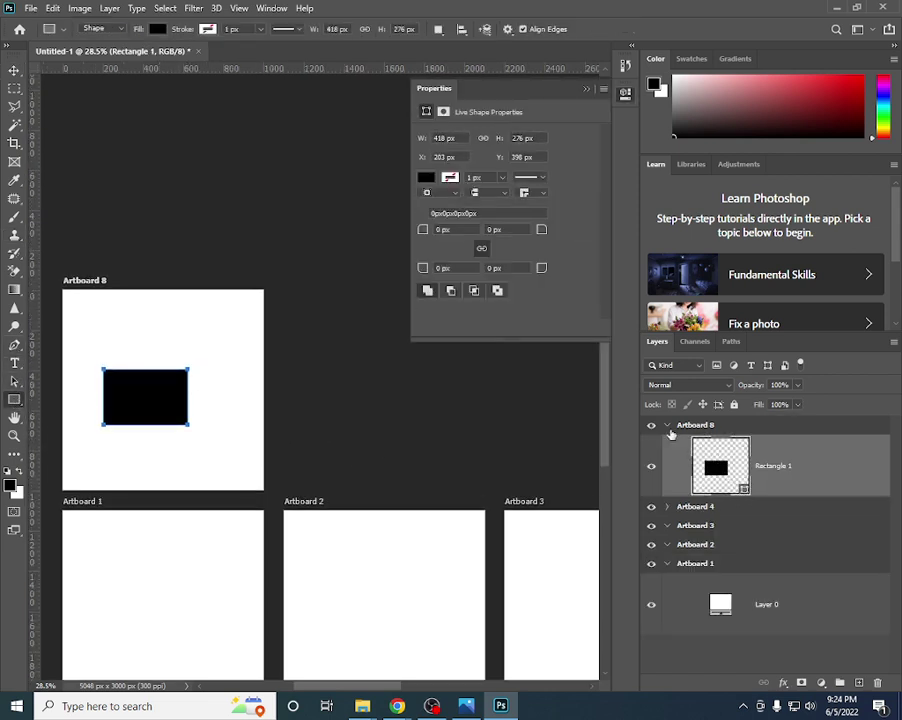
click(586, 91)
mouse_move(397, 706)
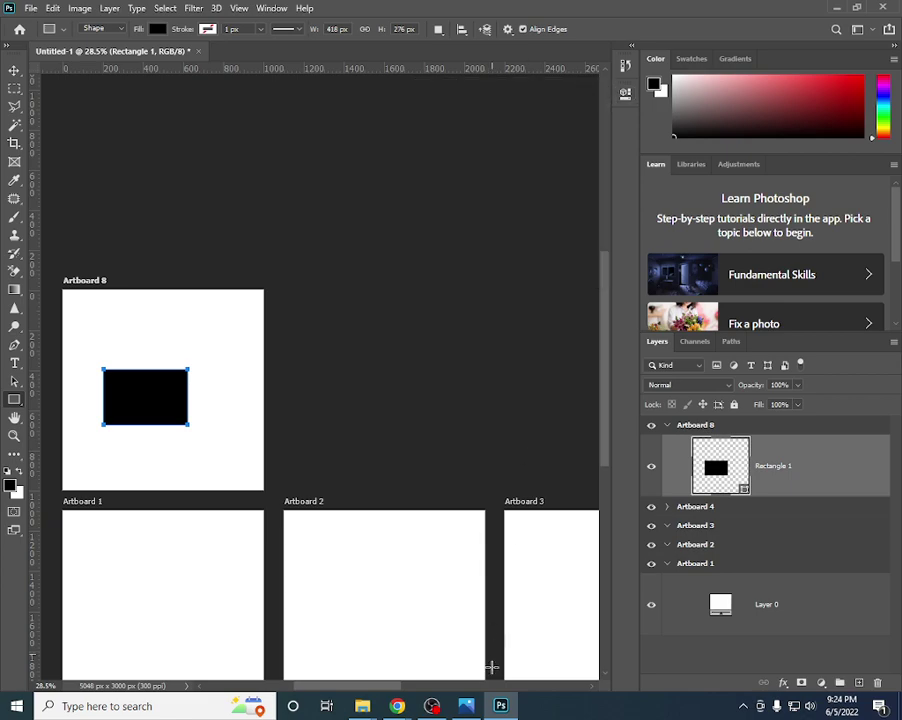
- Admit the waiting people into the Google Meet call, then return to Photoshop
click(279, 679)
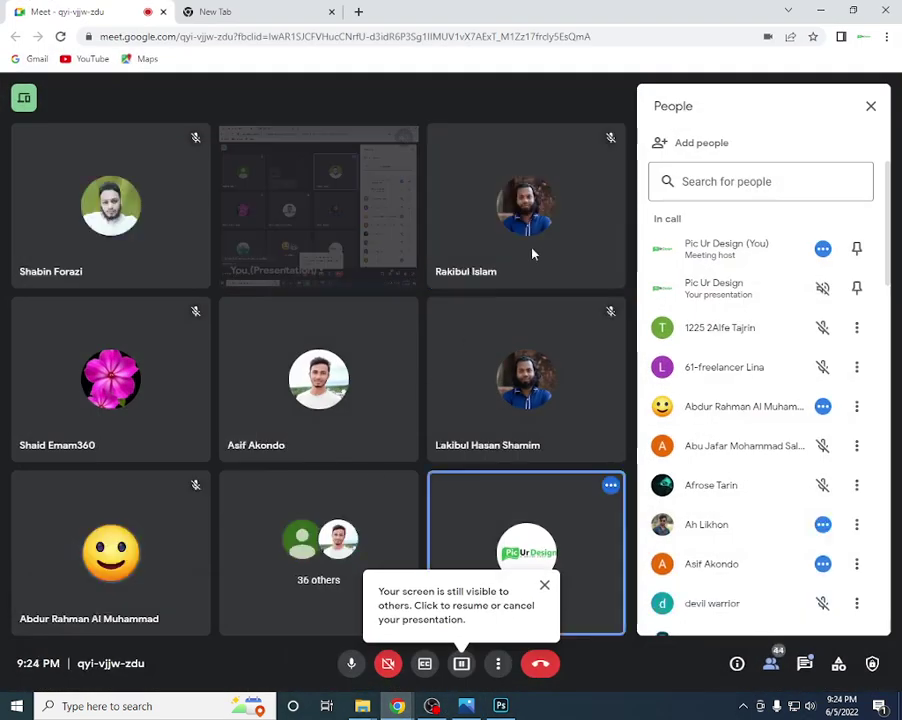
click(585, 152)
click(594, 166)
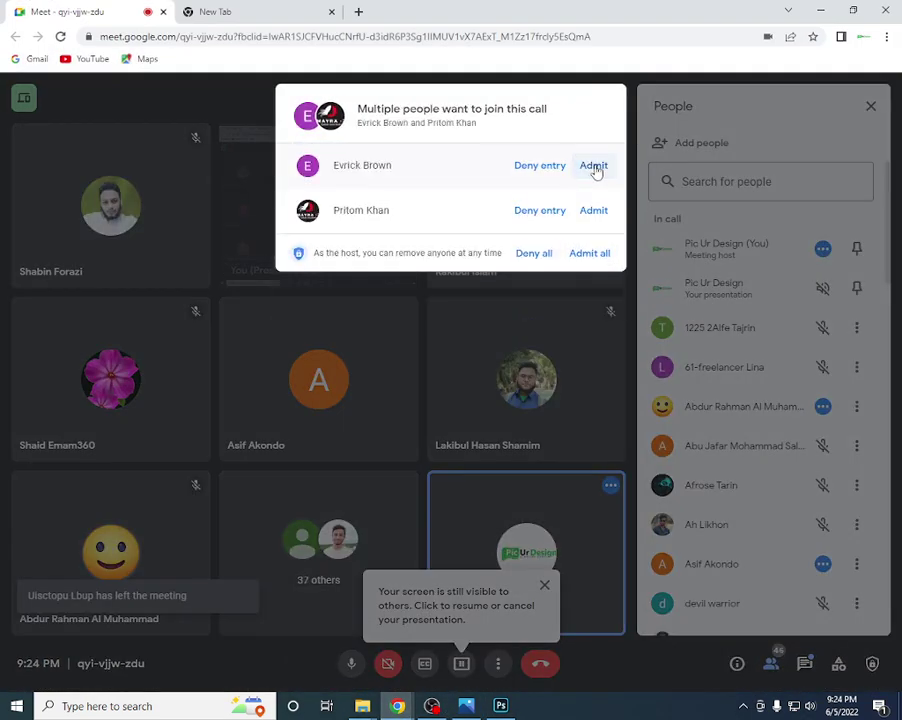
click(594, 166)
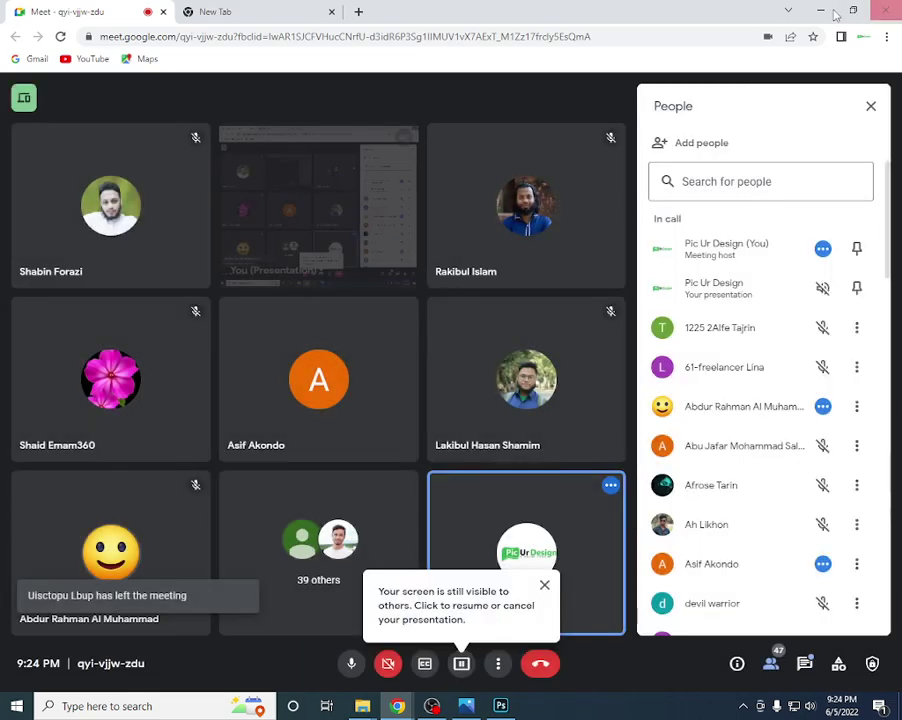
click(821, 11)
scroll(190, 337, down, 2)
- Remove the black test rectangle from Artboard 8, return to the Move tool and zoom out
key(Delete)
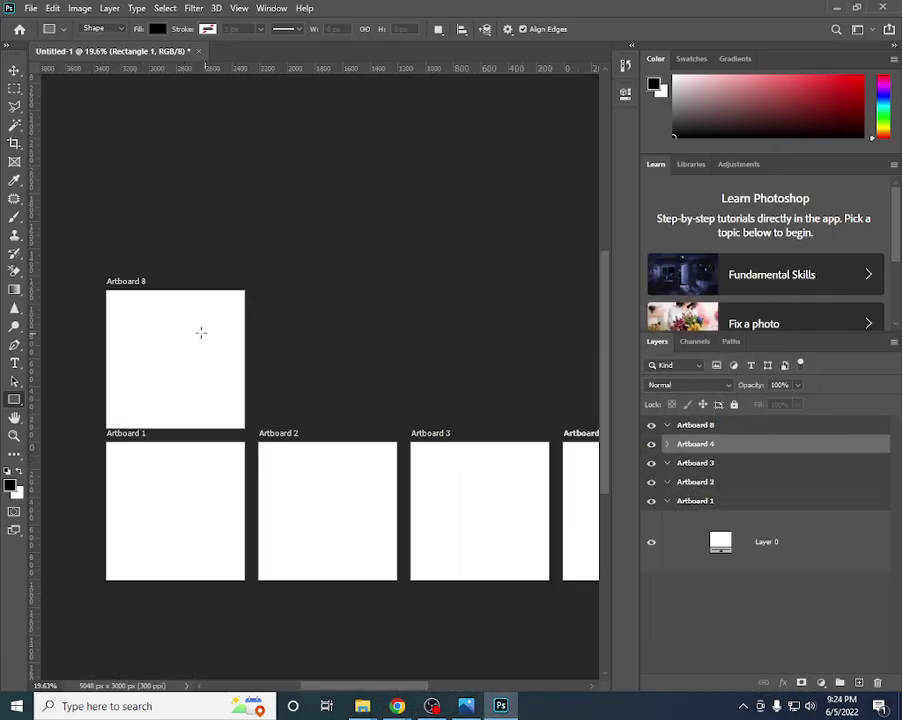
click(14, 69)
scroll(230, 256, down, 2)
scroll(224, 266, down, 1)
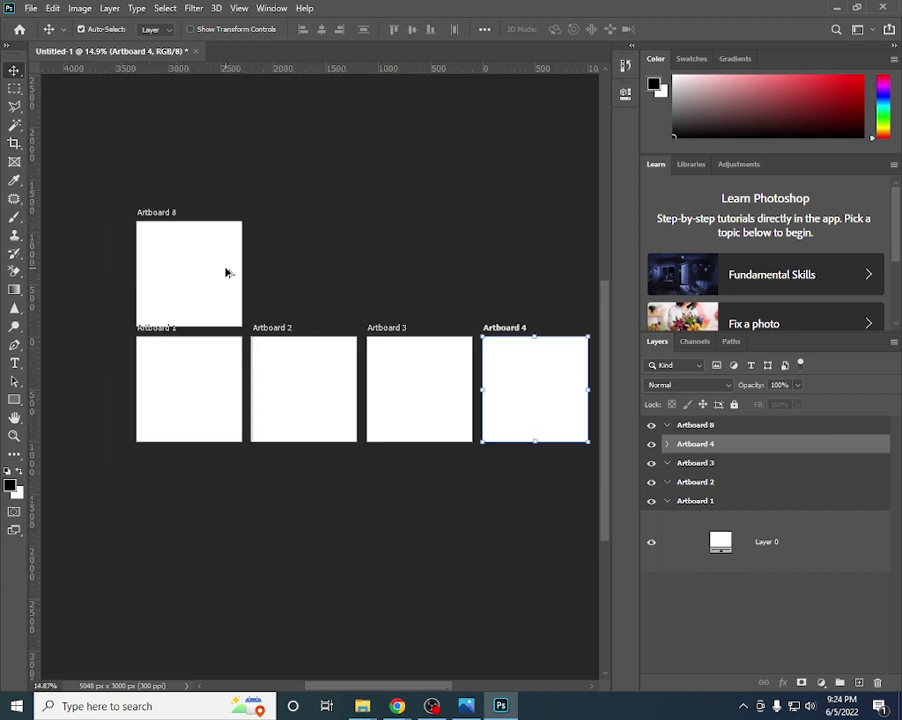
scroll(228, 272, down, 1)
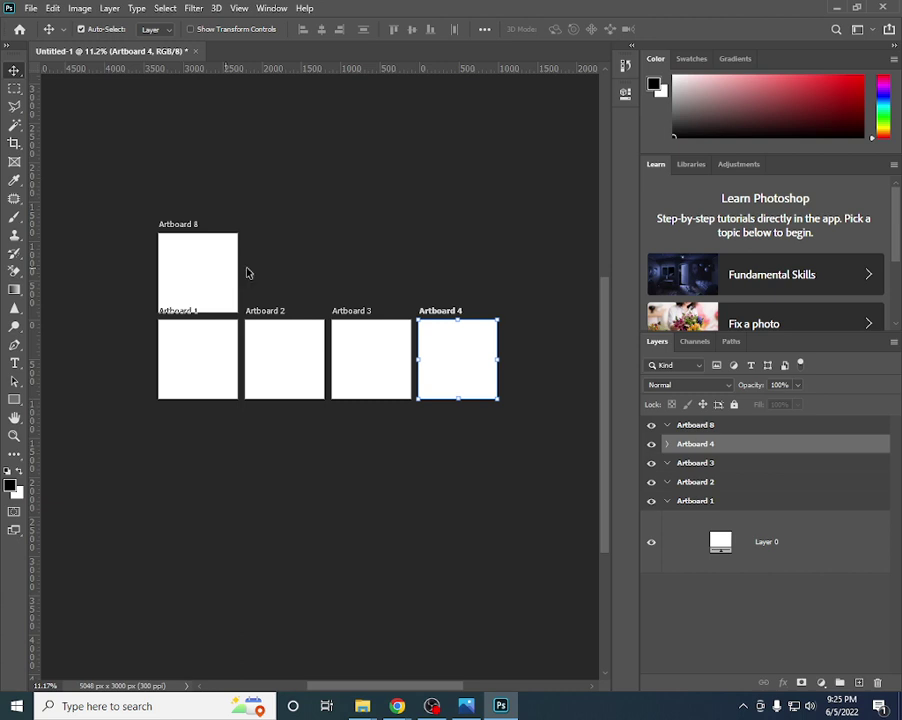
mouse_move(397, 706)
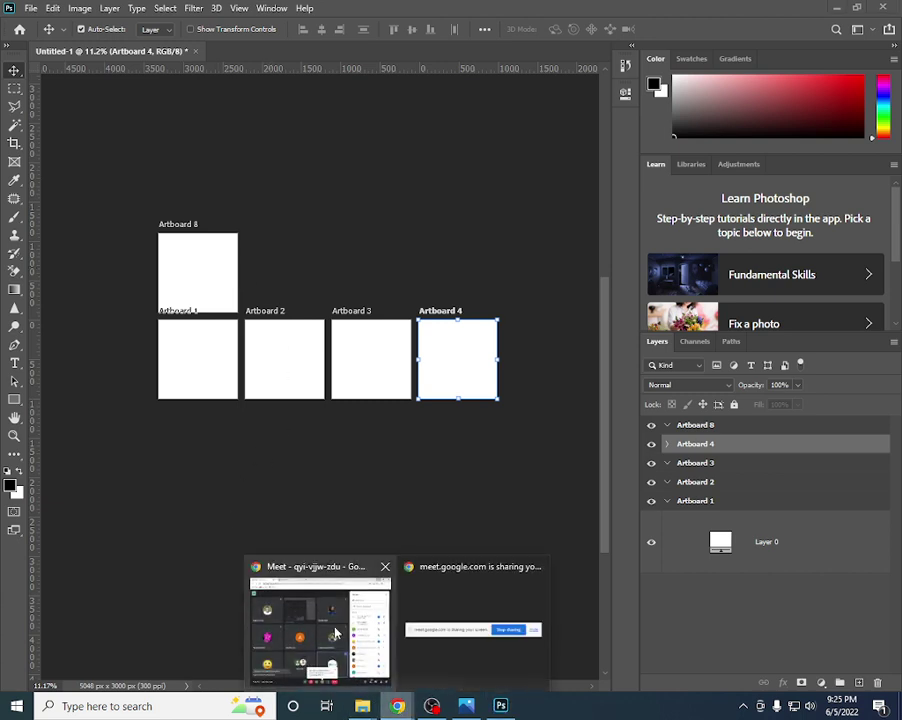
- Admit two more people to the Meet call, dismiss the sharing notice and minimize the browser
click(325, 618)
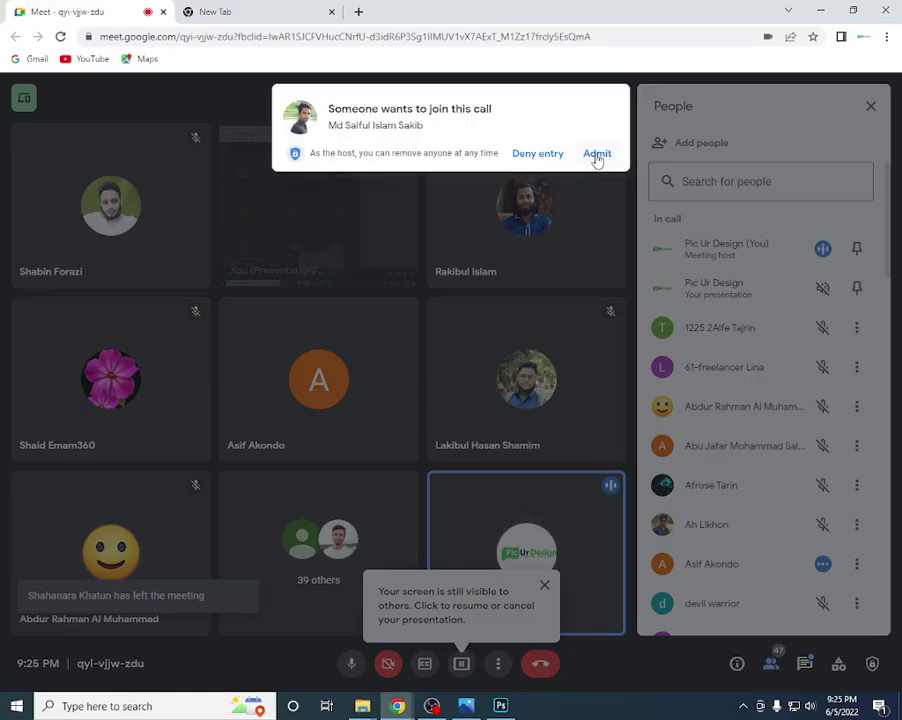
click(596, 154)
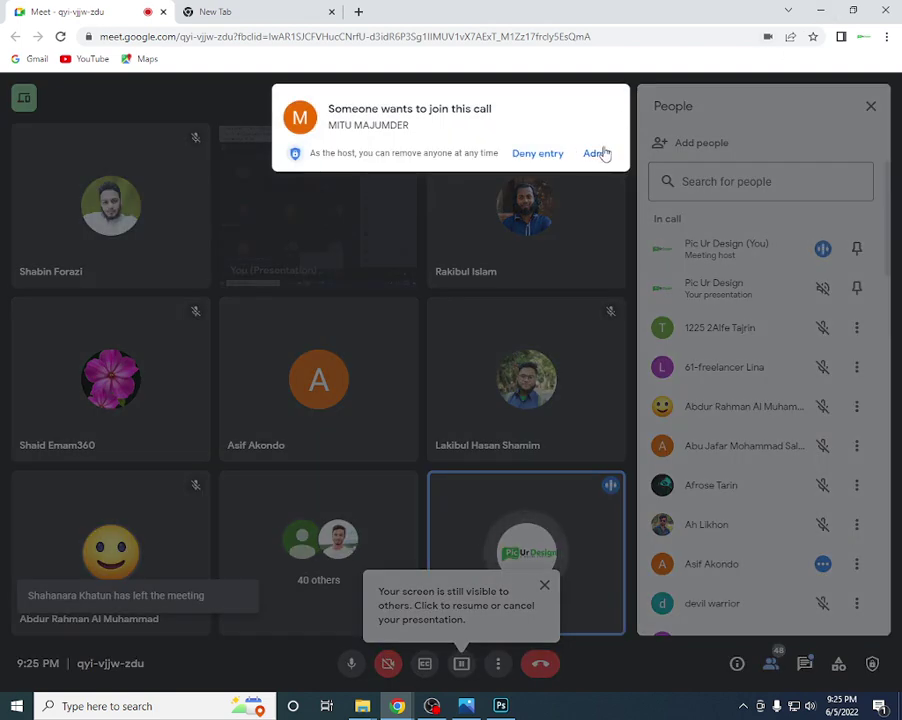
click(599, 153)
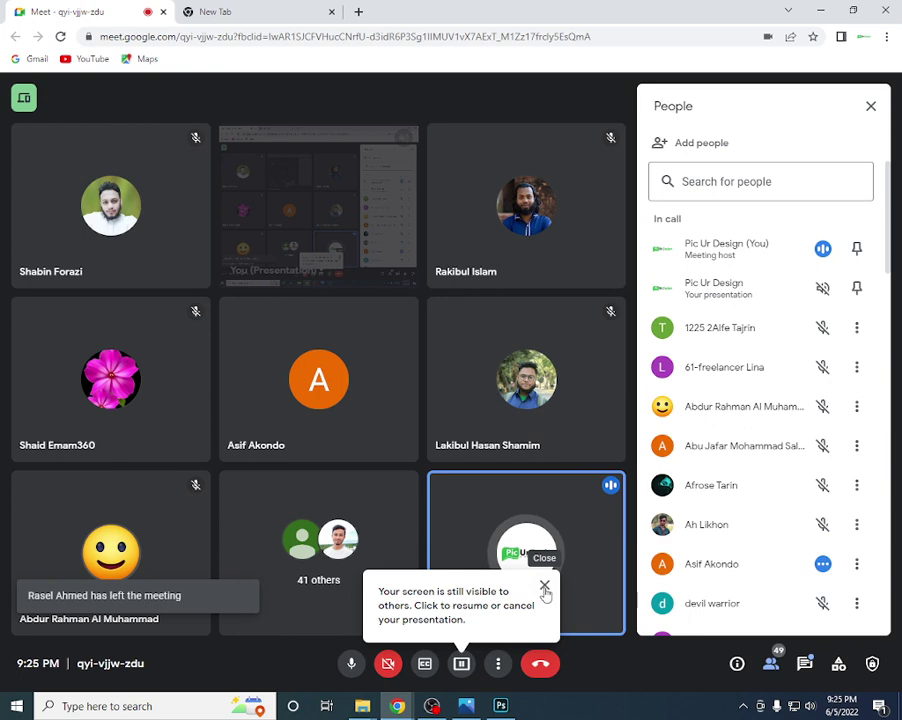
click(544, 588)
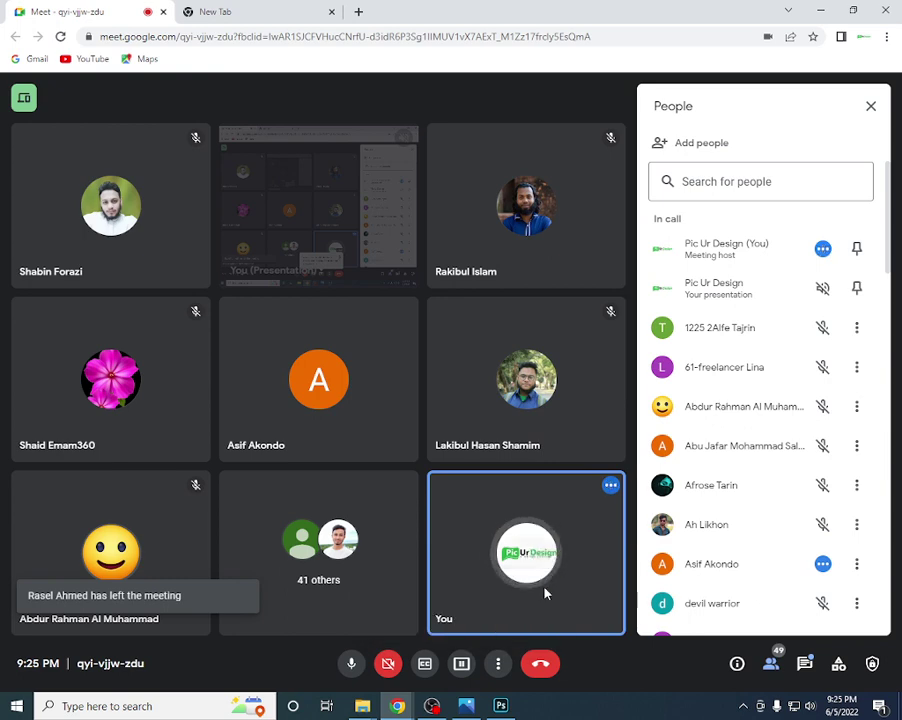
click(820, 14)
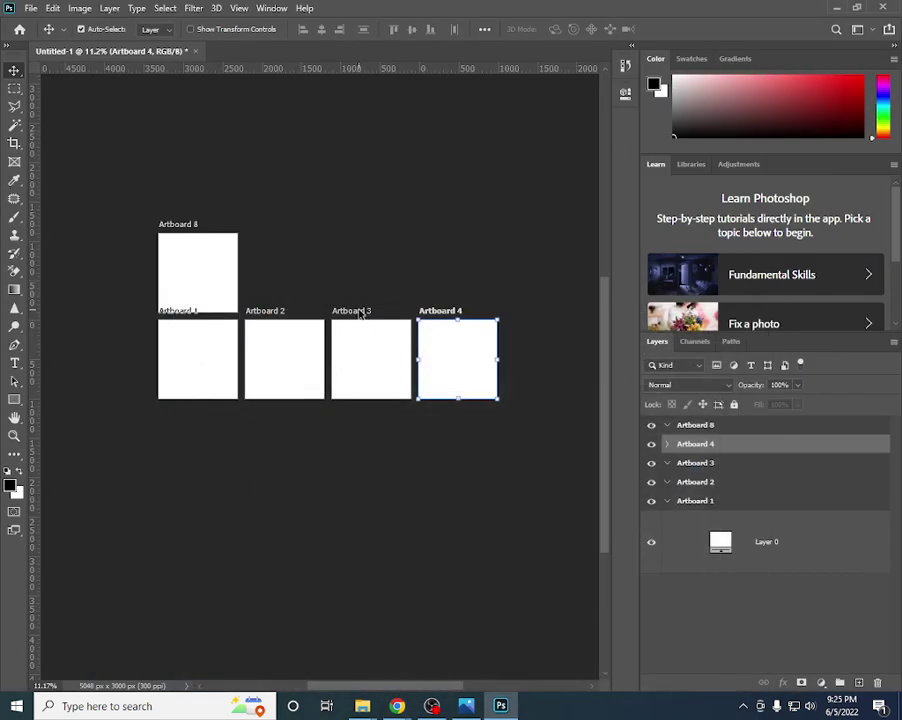
- Deselect Artboard 4 and pass through the Artboard Tool back to the Move tool
click(358, 244)
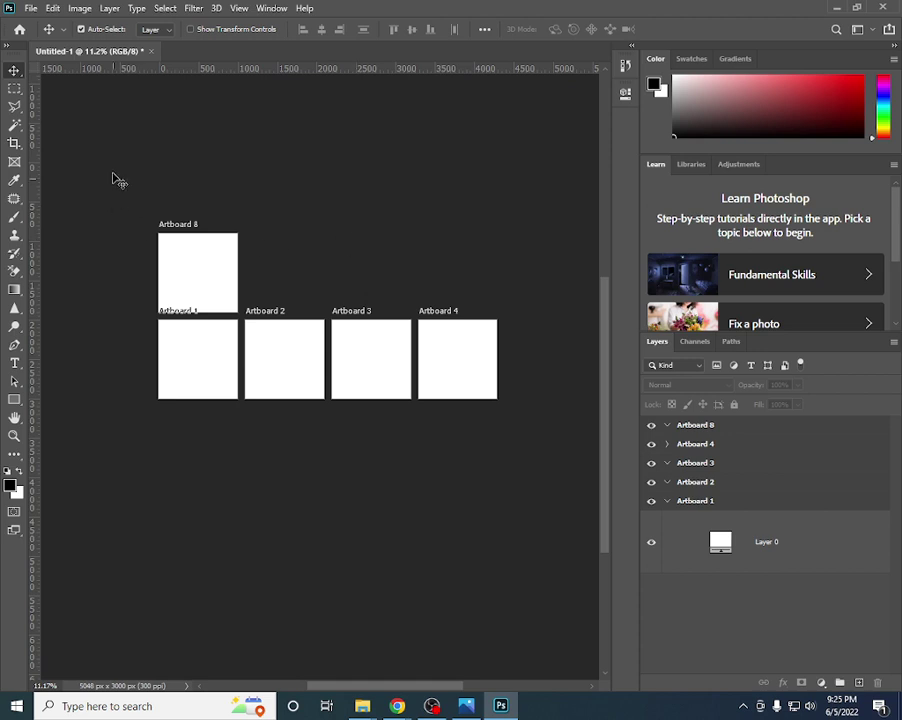
click(11, 70)
right_click(13, 74)
click(76, 84)
click(215, 347)
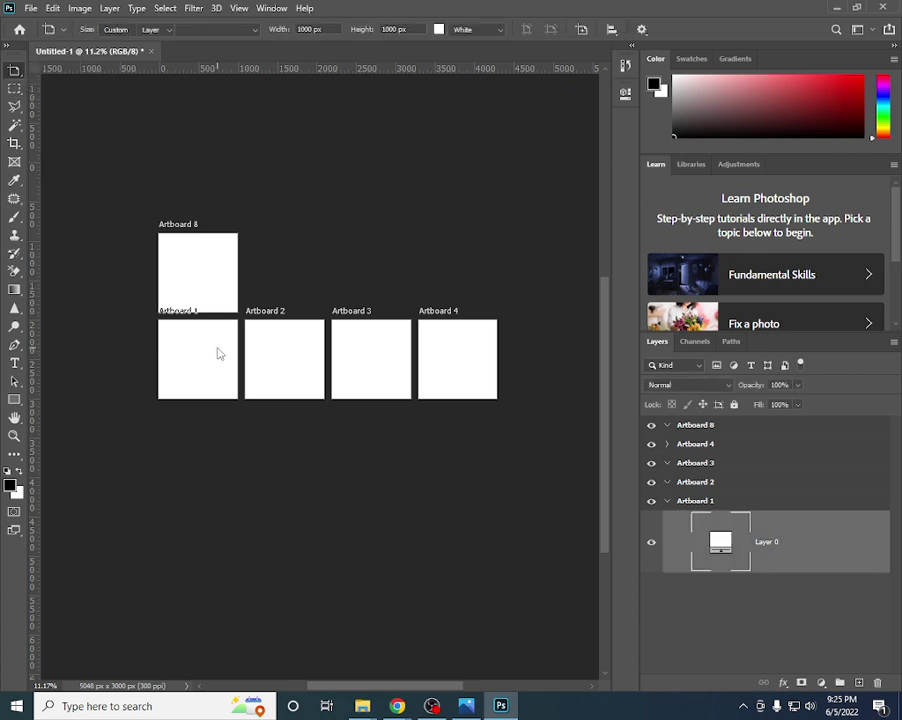
key(v)
- Delete Artboards 1, 3 and 8, then deselect the remaining artboards
click(667, 500)
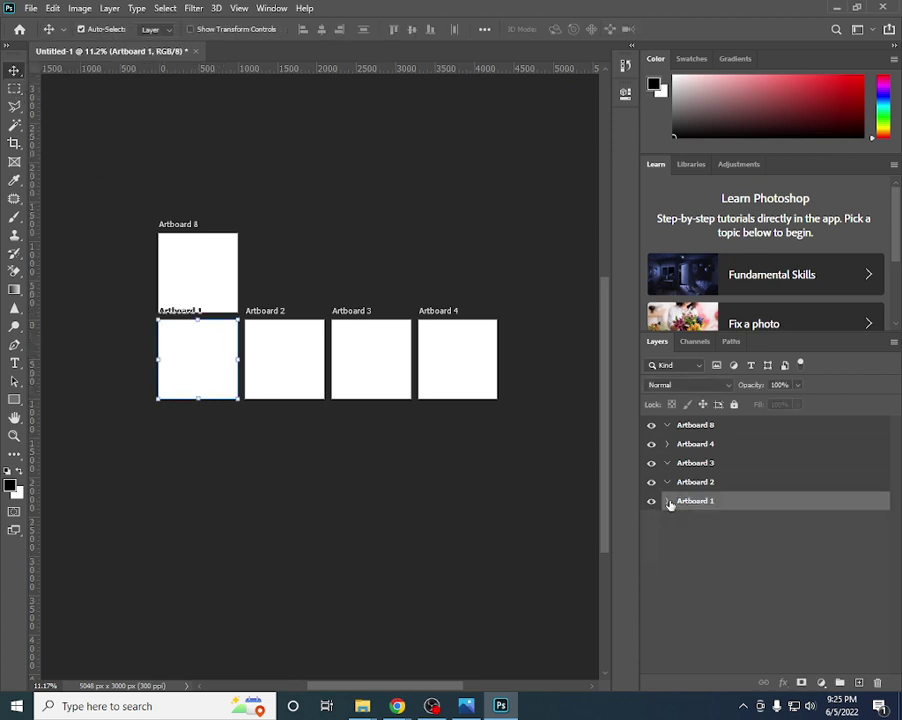
key(Delete)
click(690, 462)
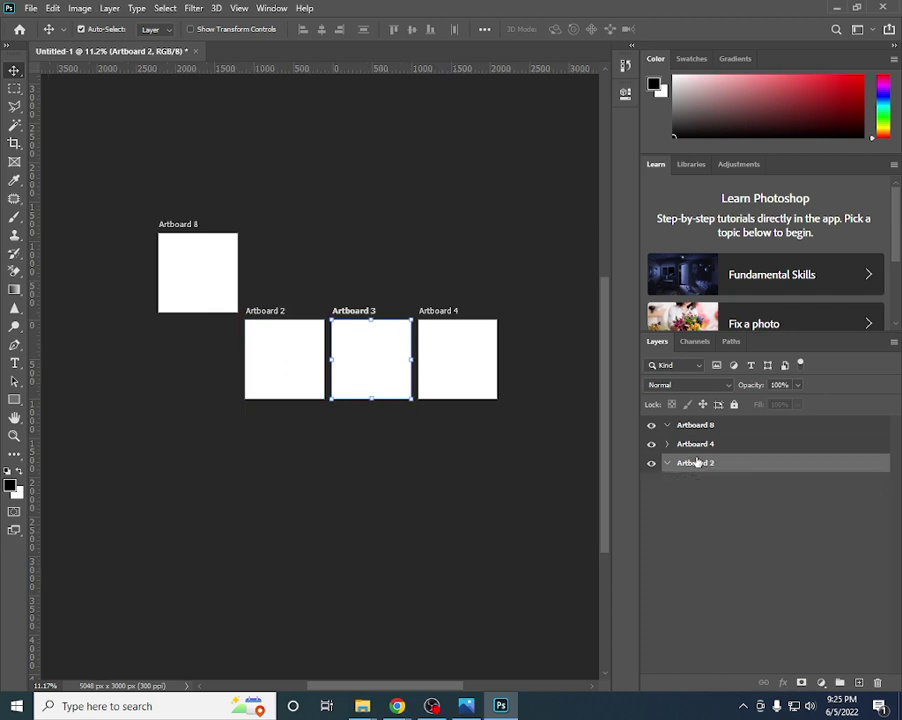
key(Delete)
click(715, 425)
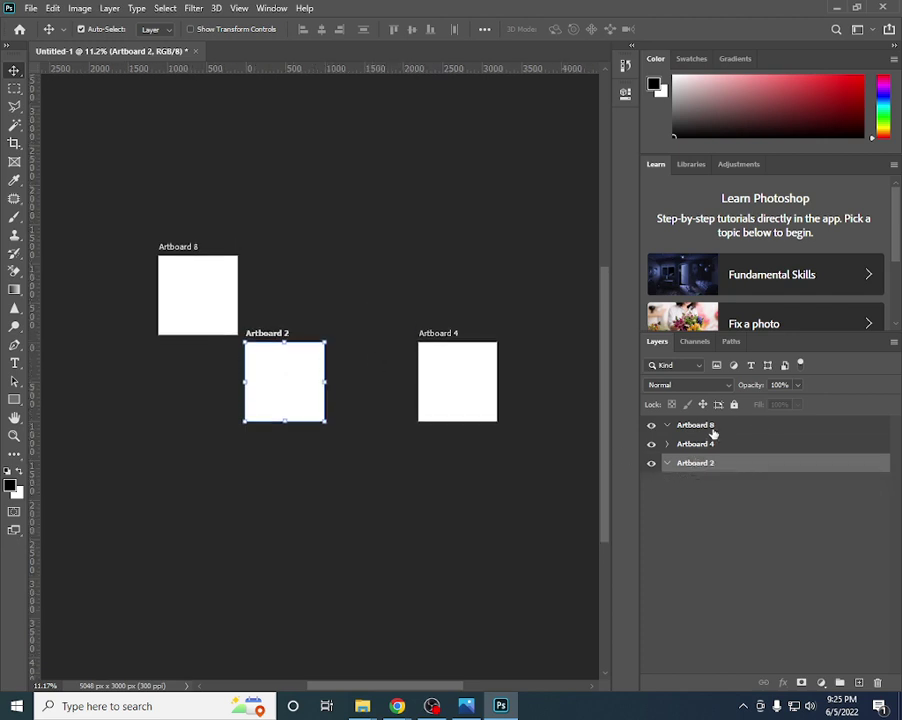
key(Delete)
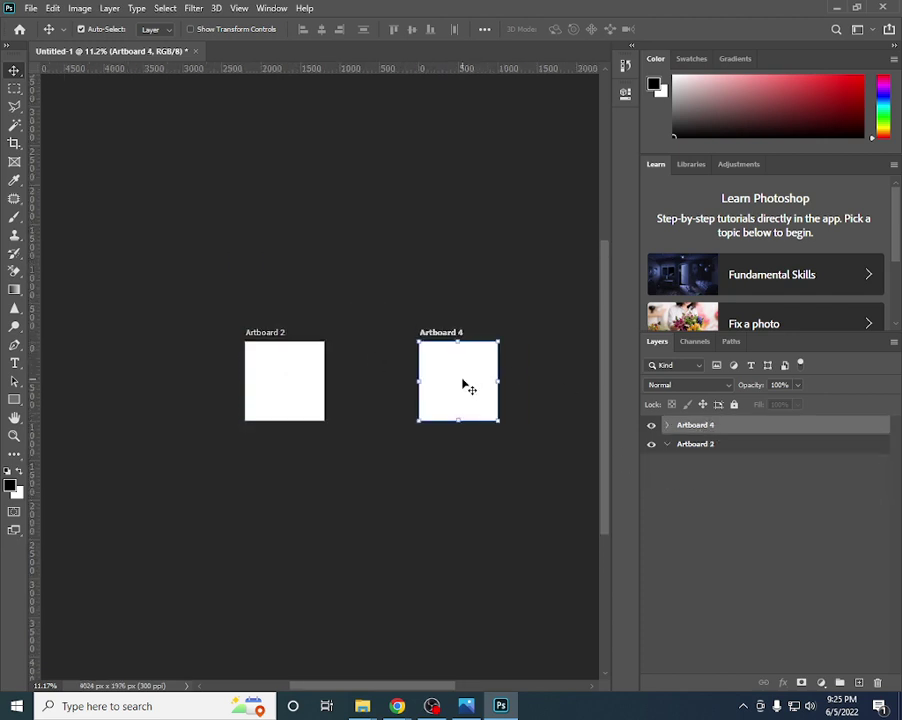
mouse_move(462, 378)
mouse_down()
mouse_move(386, 383)
mouse_move(436, 402)
mouse_up()
scroll(424, 398, up, 2)
scroll(426, 402, down, 1)
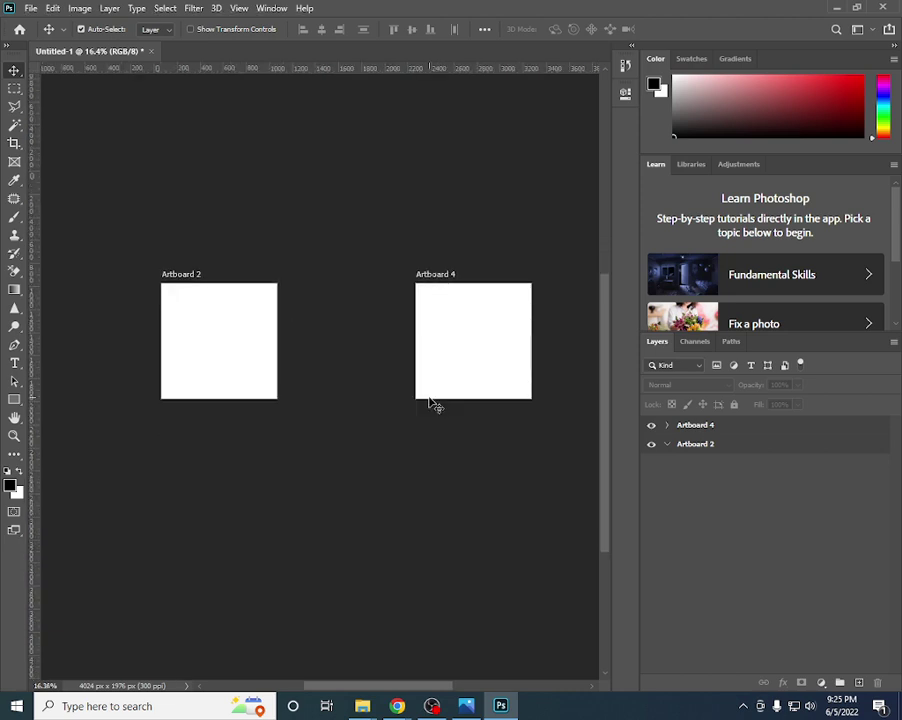
scroll(431, 403, up, 1)
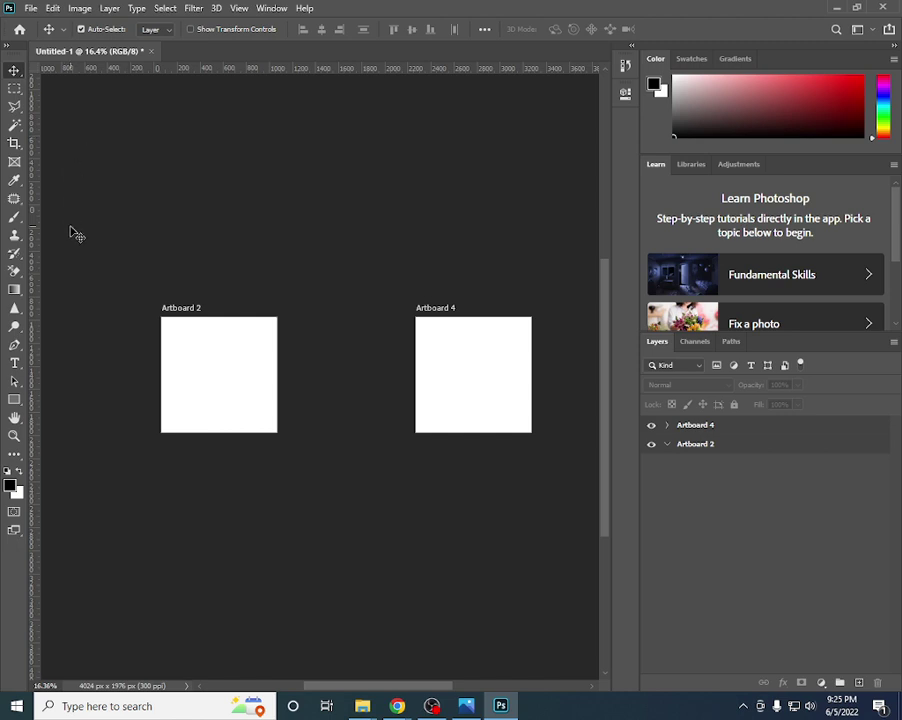
scroll(70, 232, up, 2)
scroll(72, 235, up, 1)
scroll(75, 238, up, 1)
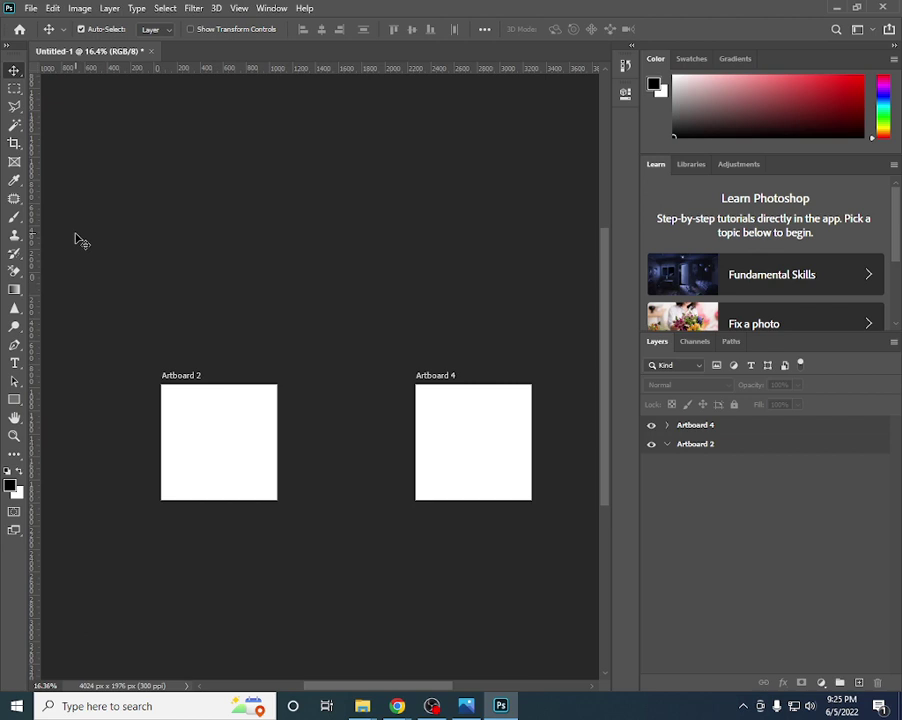
scroll(80, 240, down, 1)
scroll(80, 240, up, 1)
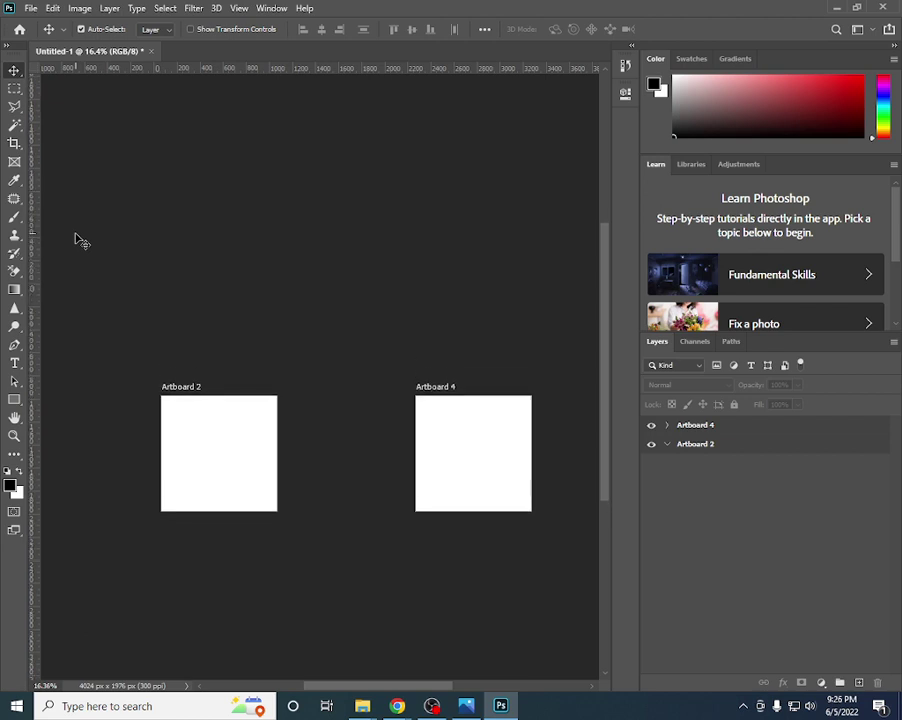
scroll(80, 240, down, 1)
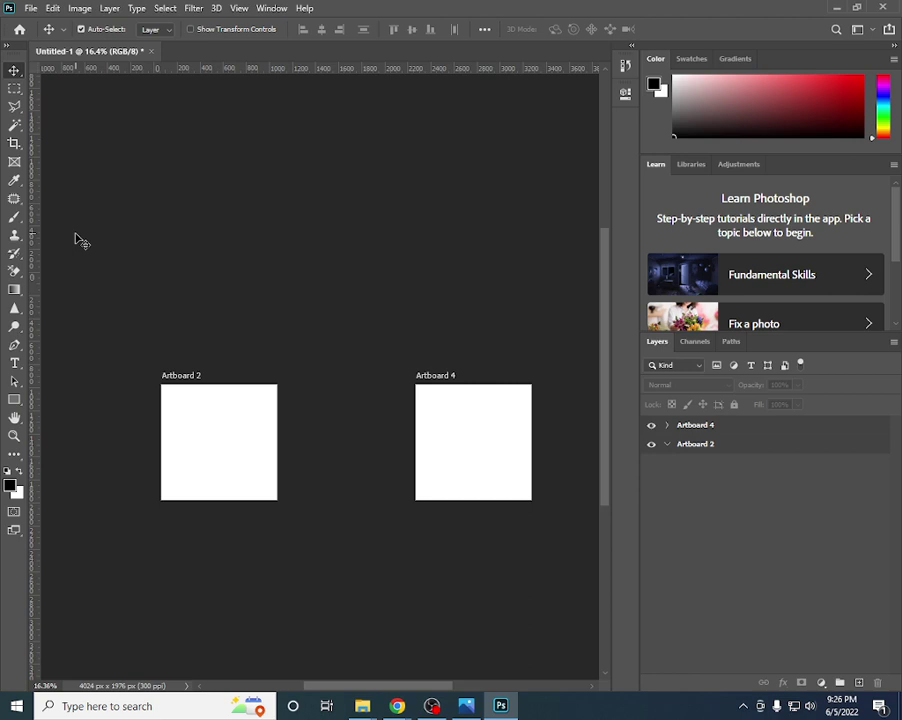
scroll(76, 236, down, 2)
scroll(85, 236, up, 3)
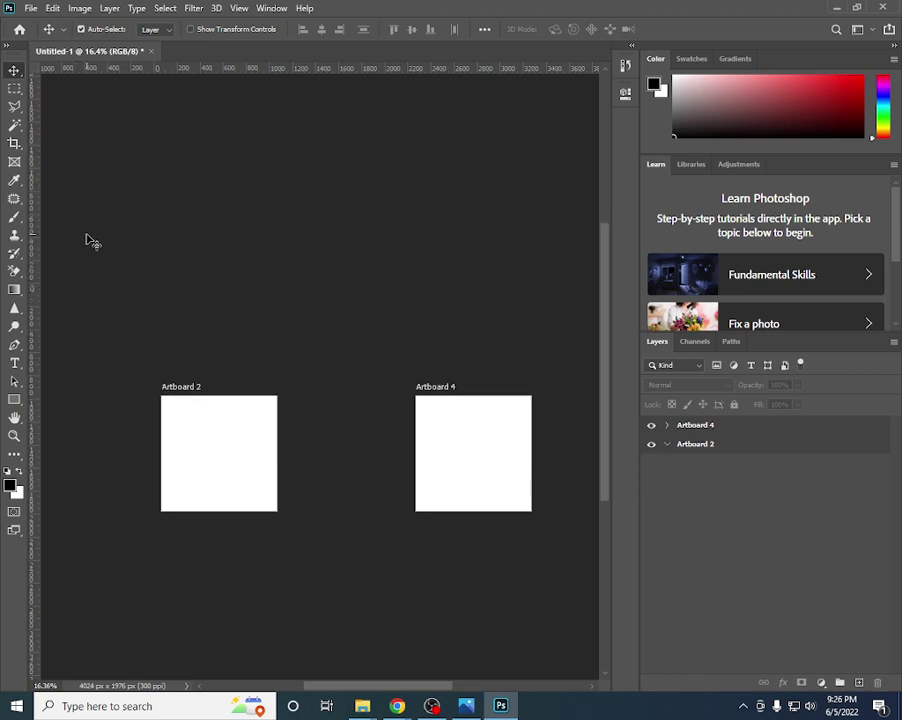
scroll(88, 240, down, 3)
right_click(14, 72)
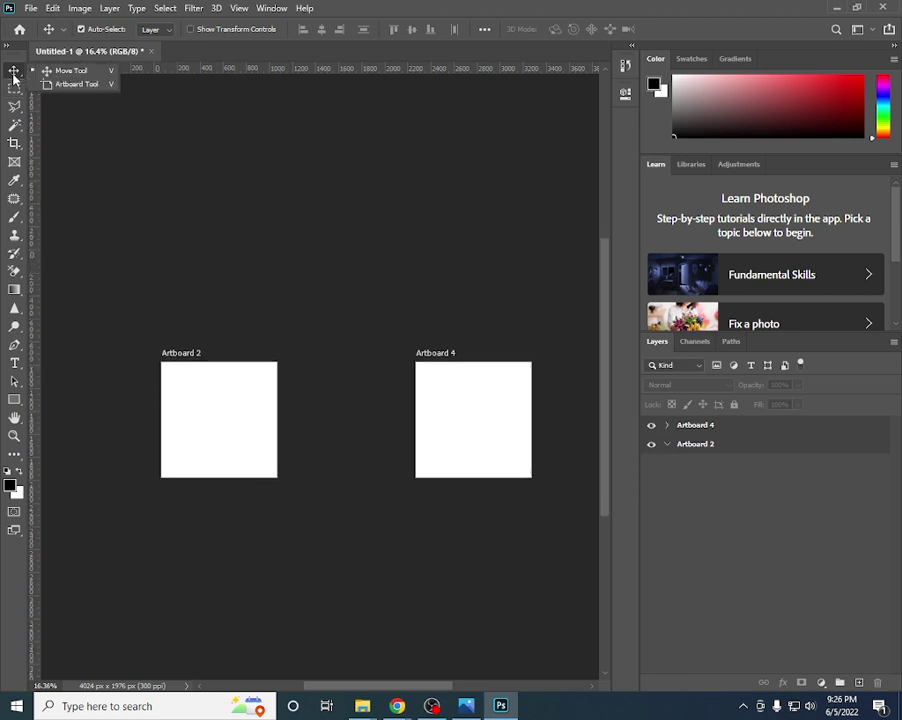
click(72, 84)
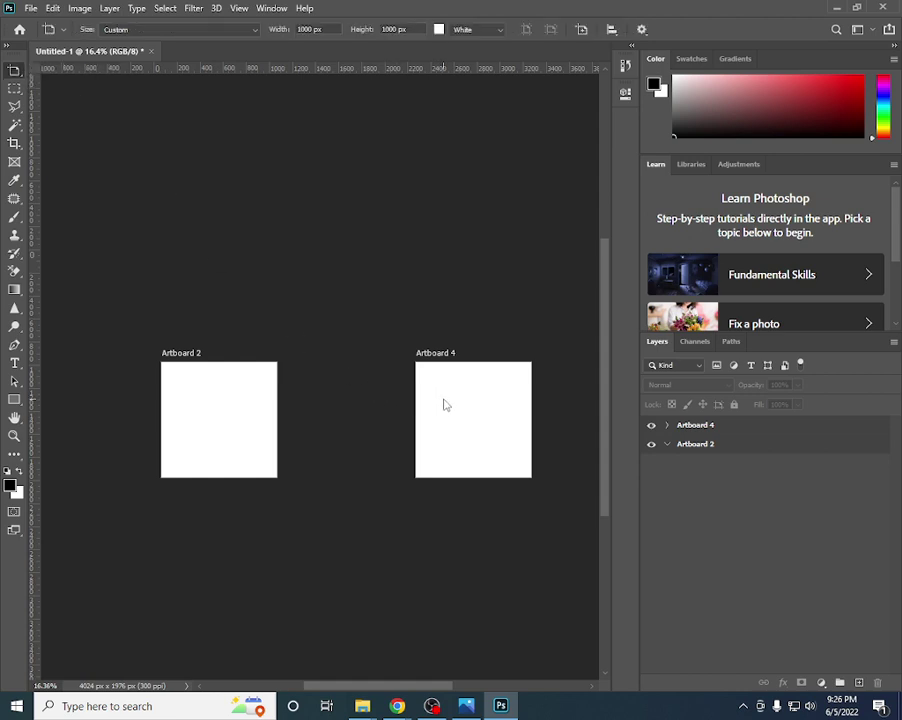
click(697, 426)
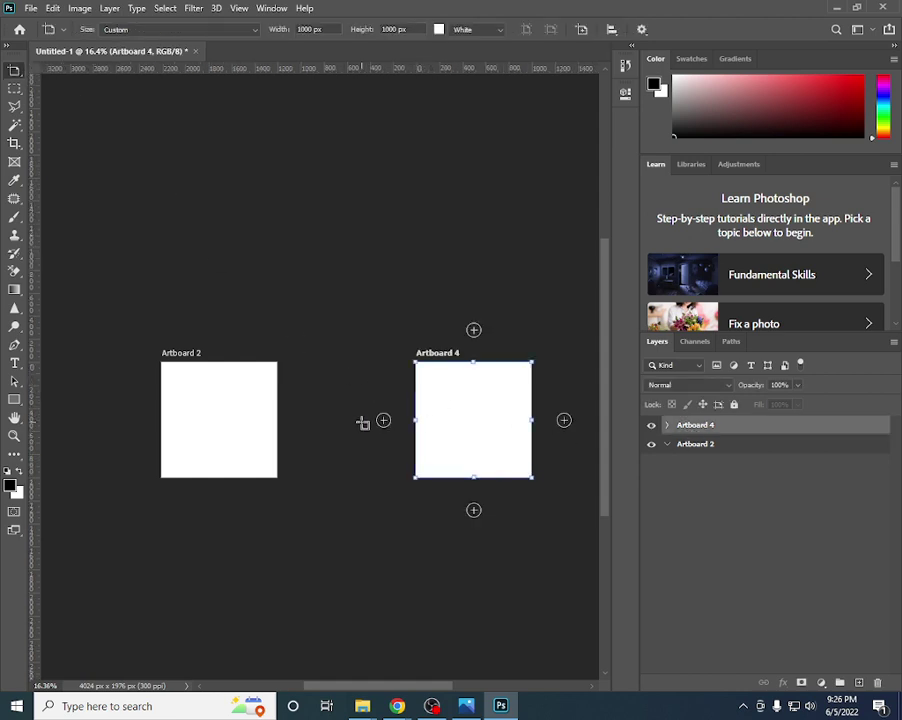
click(456, 422)
key(v)
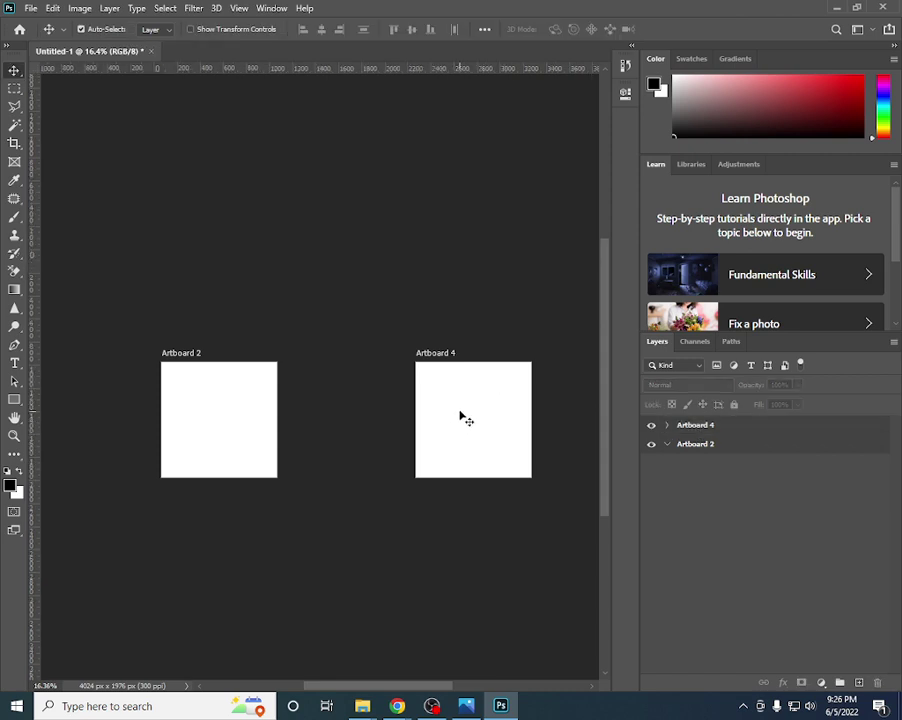
click(668, 425)
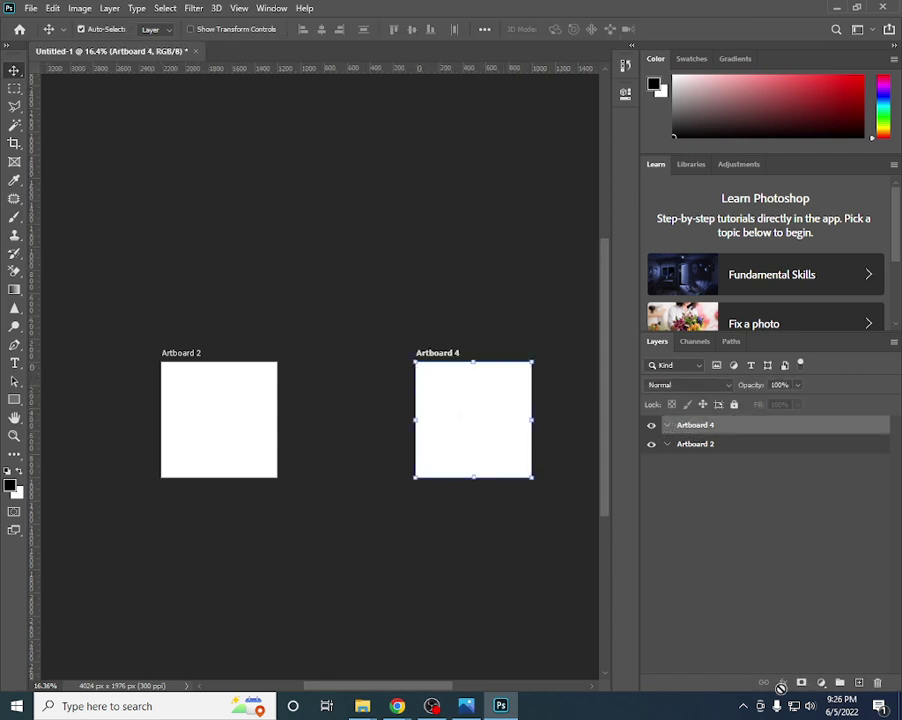
click(432, 706)
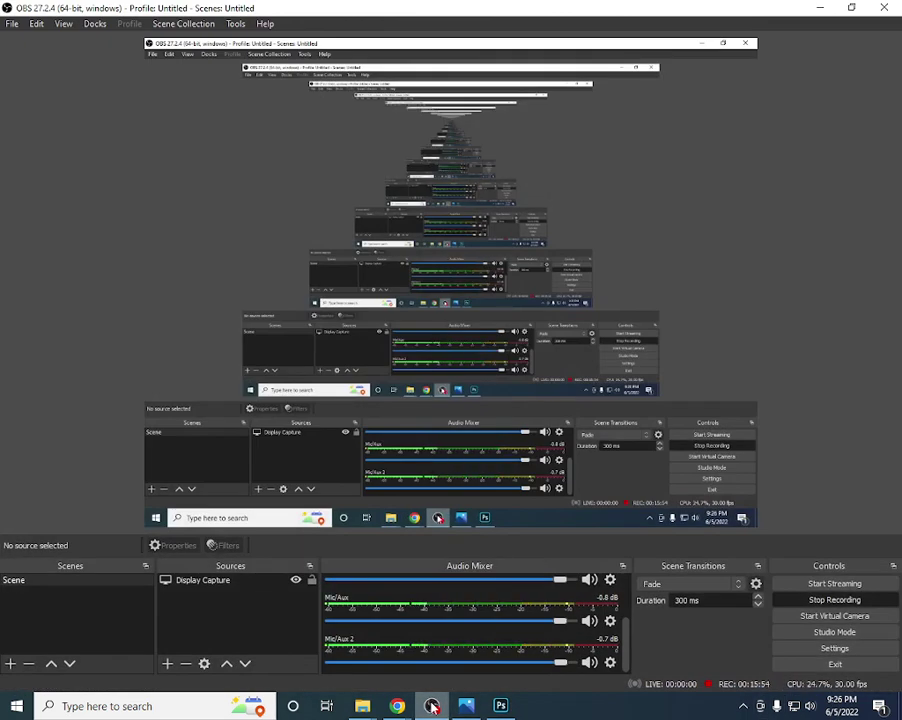
click(822, 8)
scroll(245, 418, up, 2)
scroll(258, 452, down, 2)
click(336, 394)
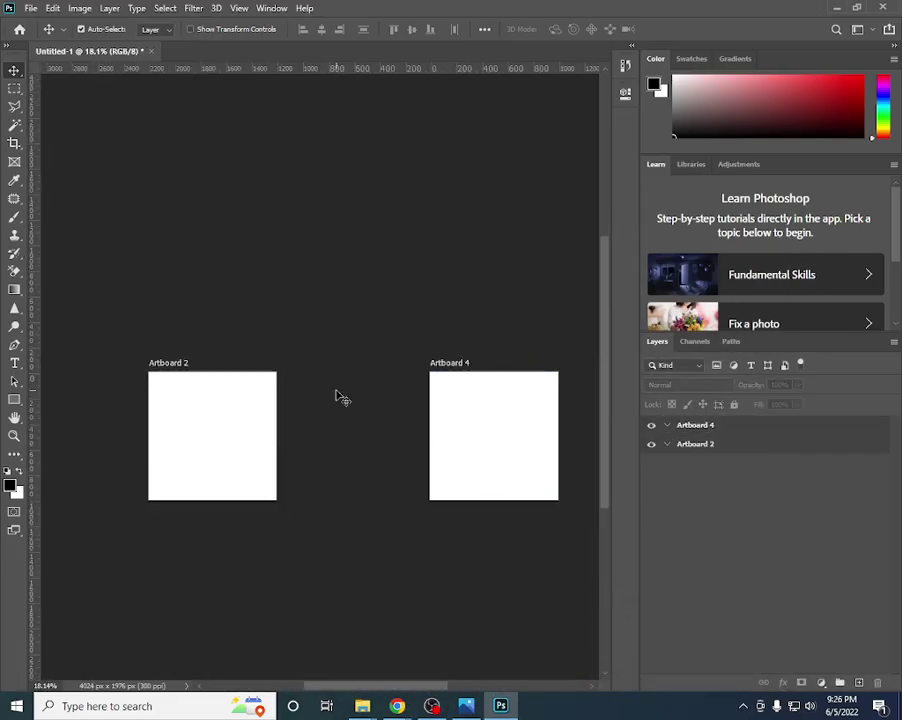
scroll(336, 394, down, 1)
scroll(390, 416, down, 1)
scroll(300, 360, down, 1)
click(224, 316)
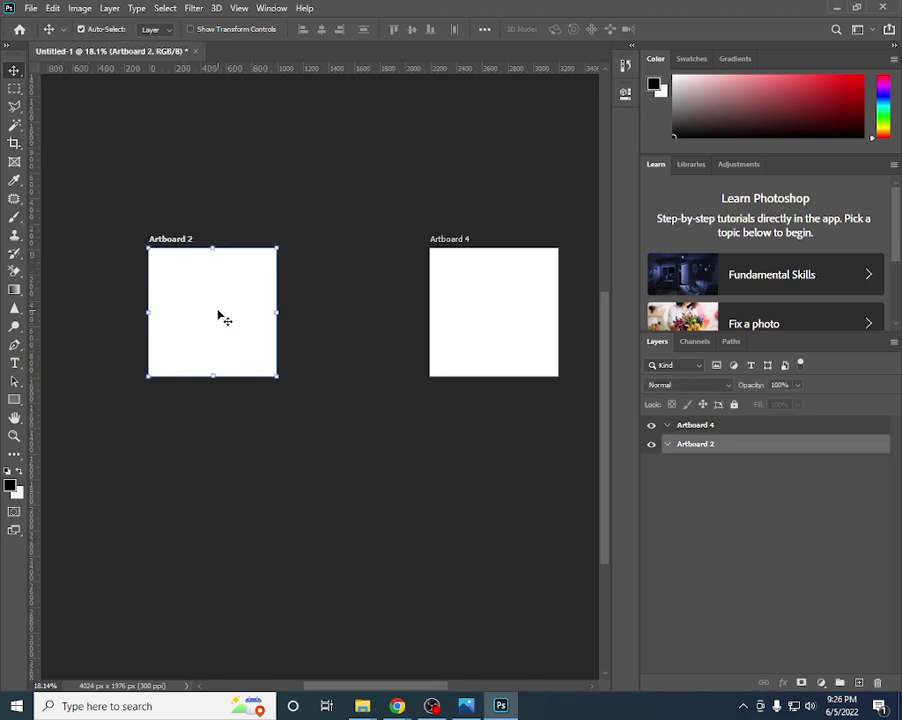
scroll(268, 338, up, 1)
scroll(268, 338, up, 1)
scroll(304, 330, down, 2)
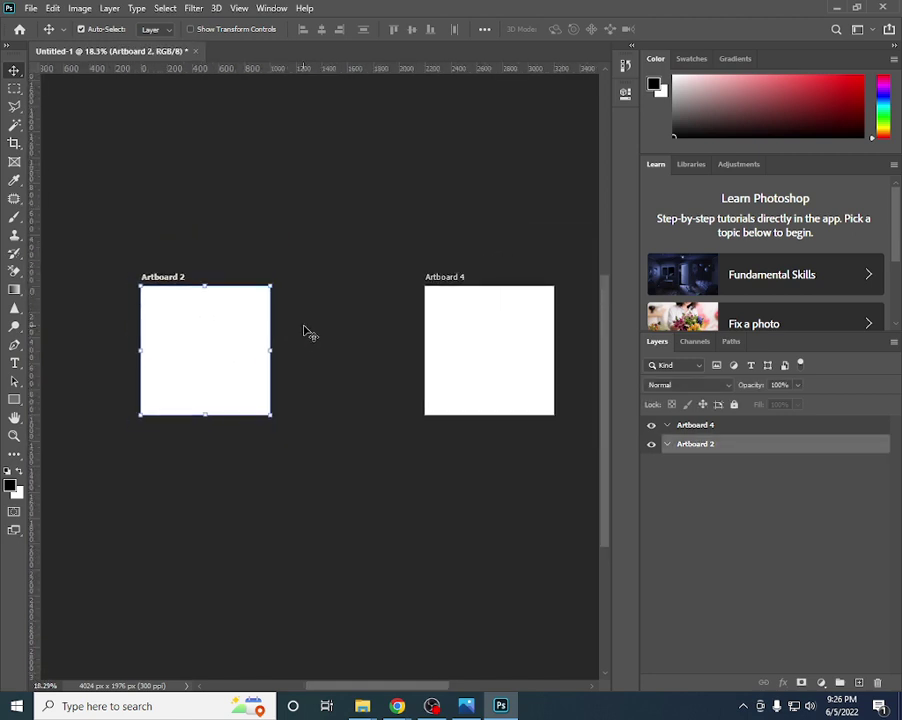
click(220, 366)
key(shift+v)
click(428, 346)
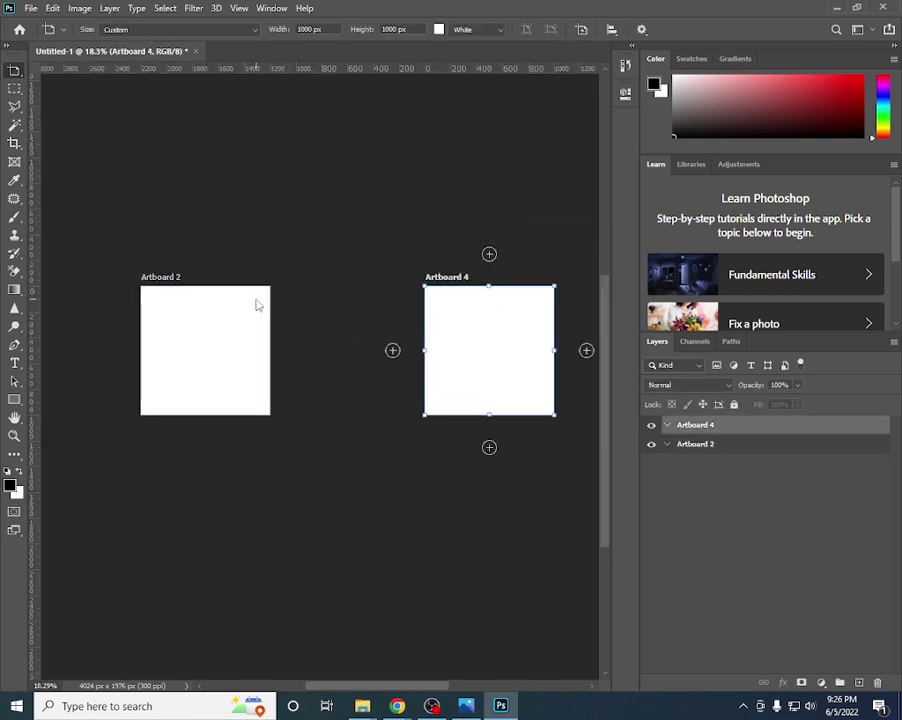
right_click(17, 72)
click(60, 70)
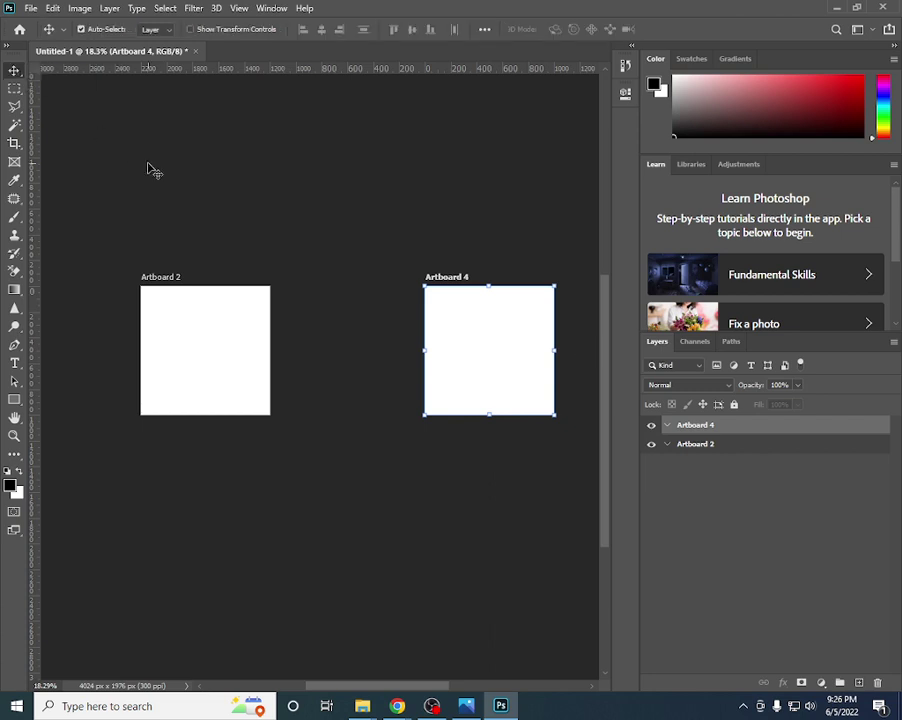
scroll(210, 287, down, 1)
click(213, 288)
scroll(270, 320, up, 1)
scroll(290, 336, right, 2)
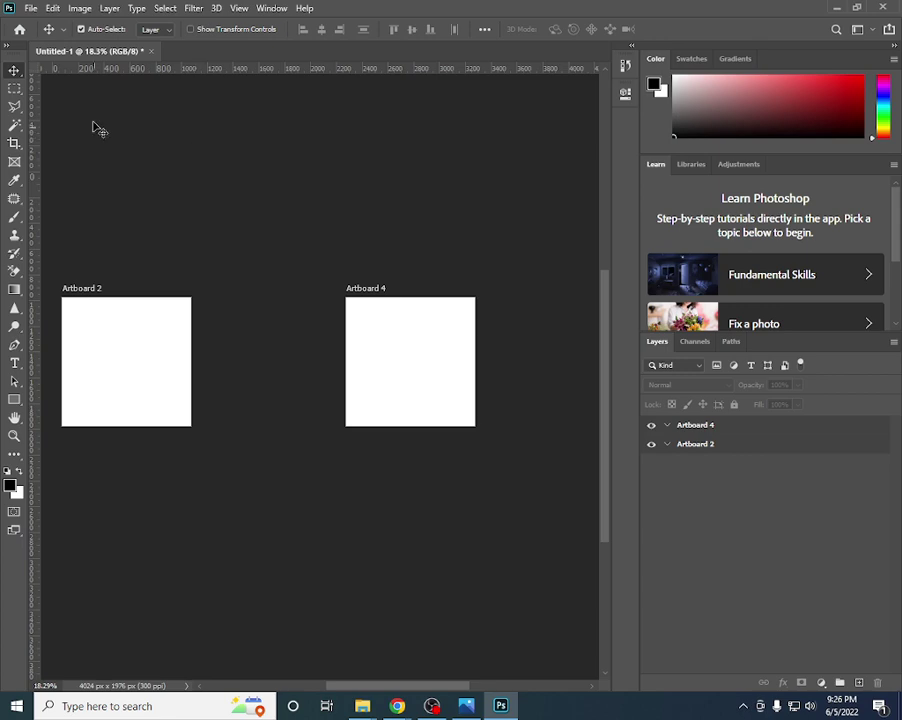
click(50, 10)
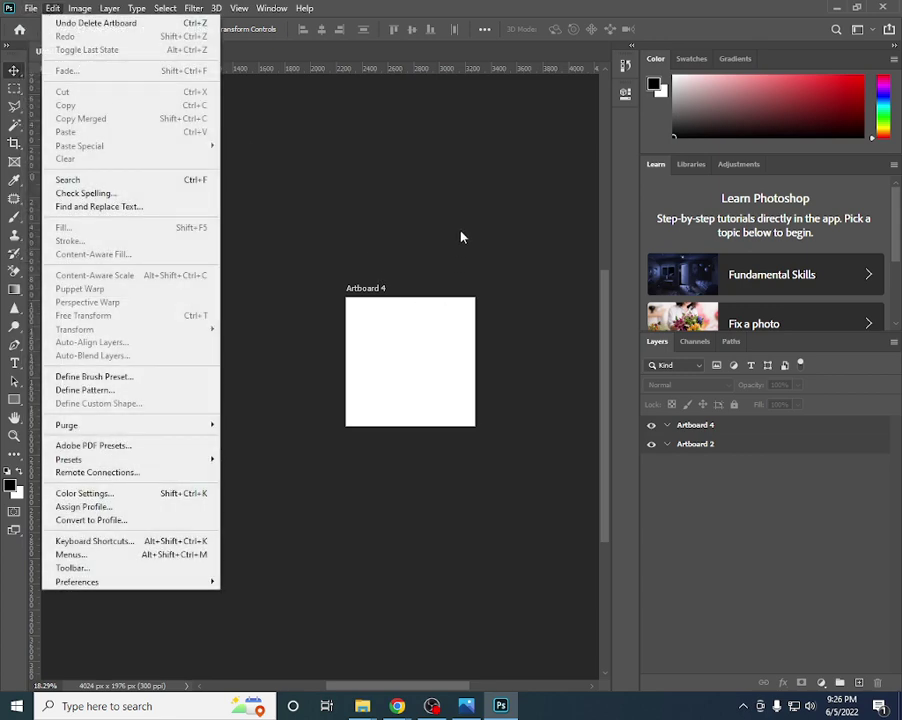
click(459, 234)
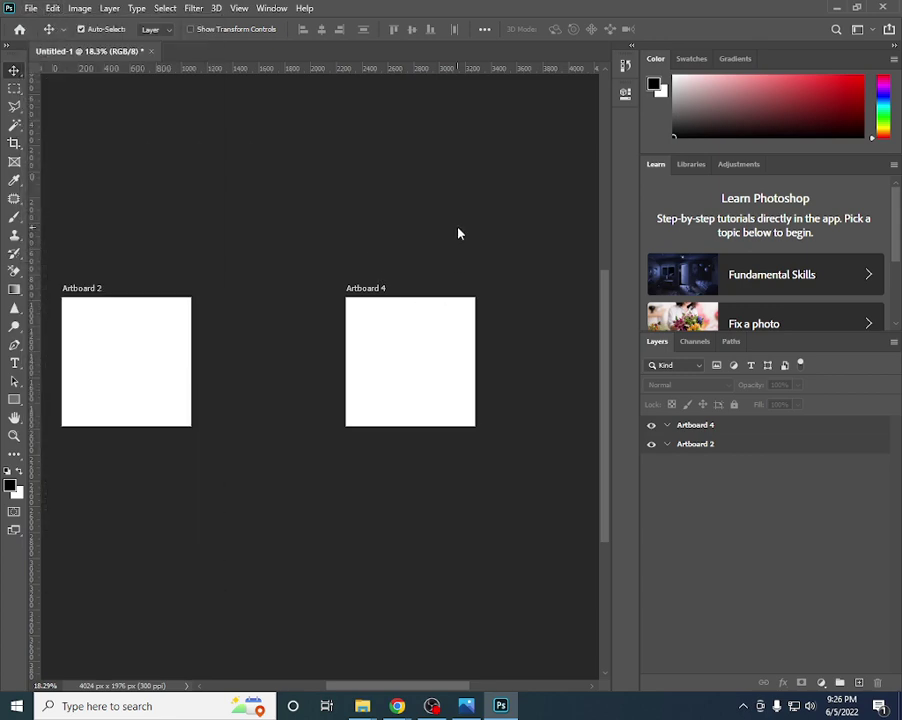
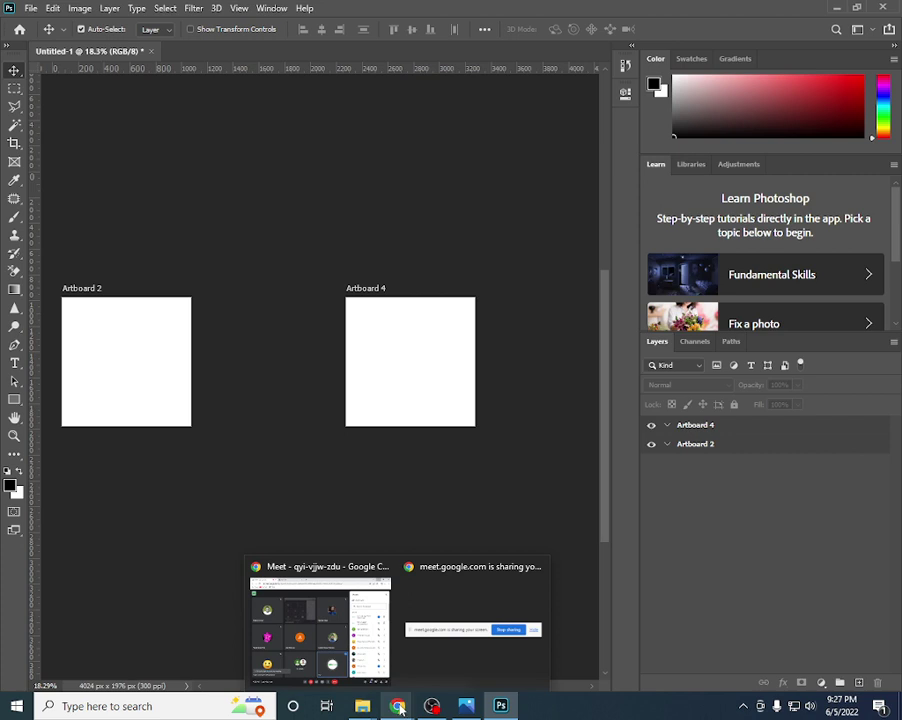
- Admit the waiting participant into the Google Meet call and minimize Chrome back to Photoshop
click(320, 630)
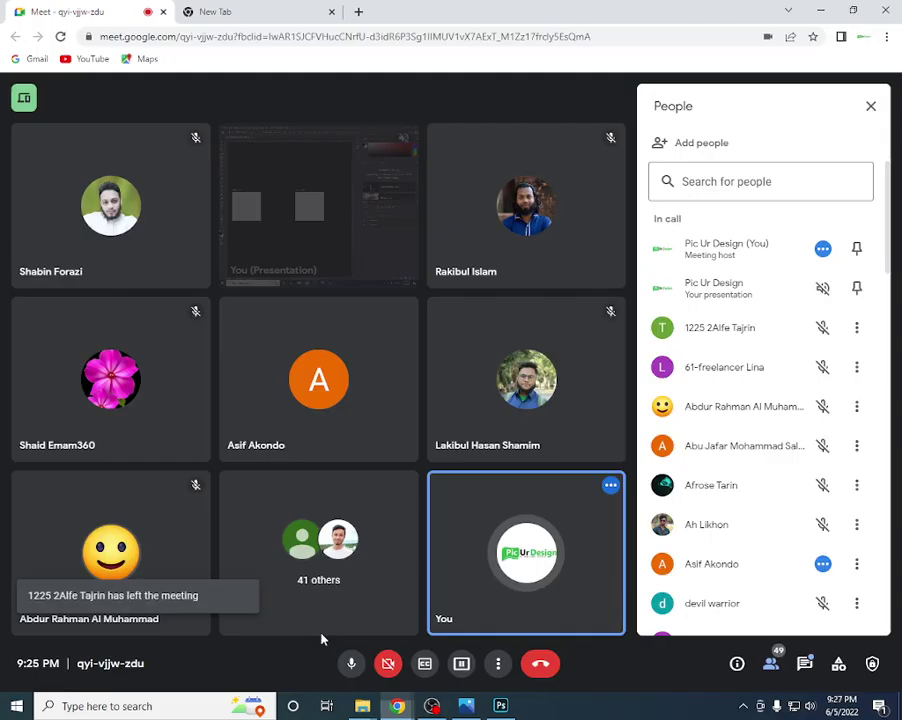
click(592, 155)
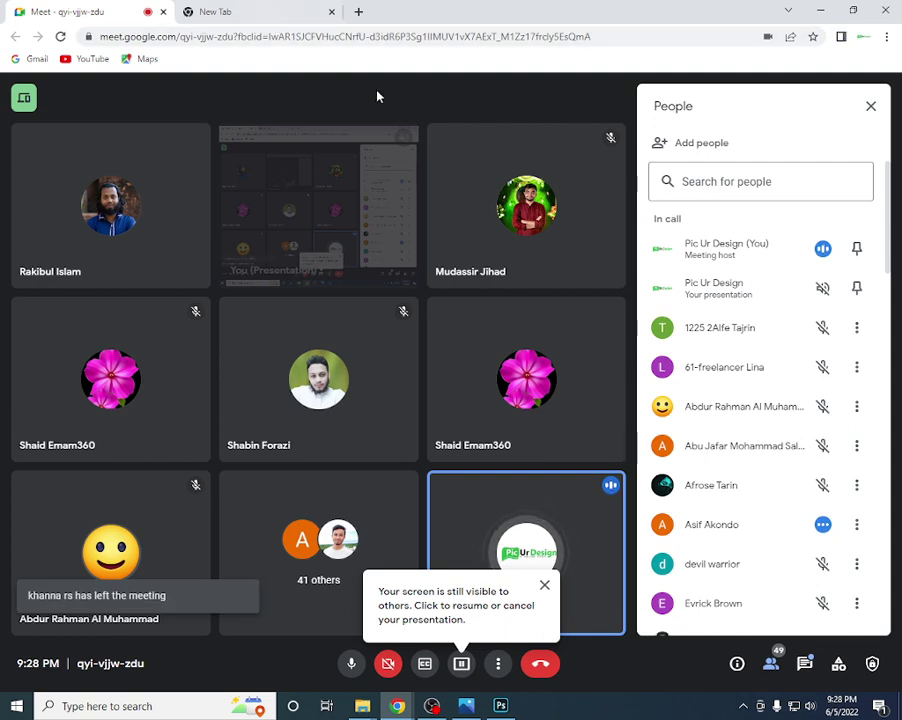
click(820, 11)
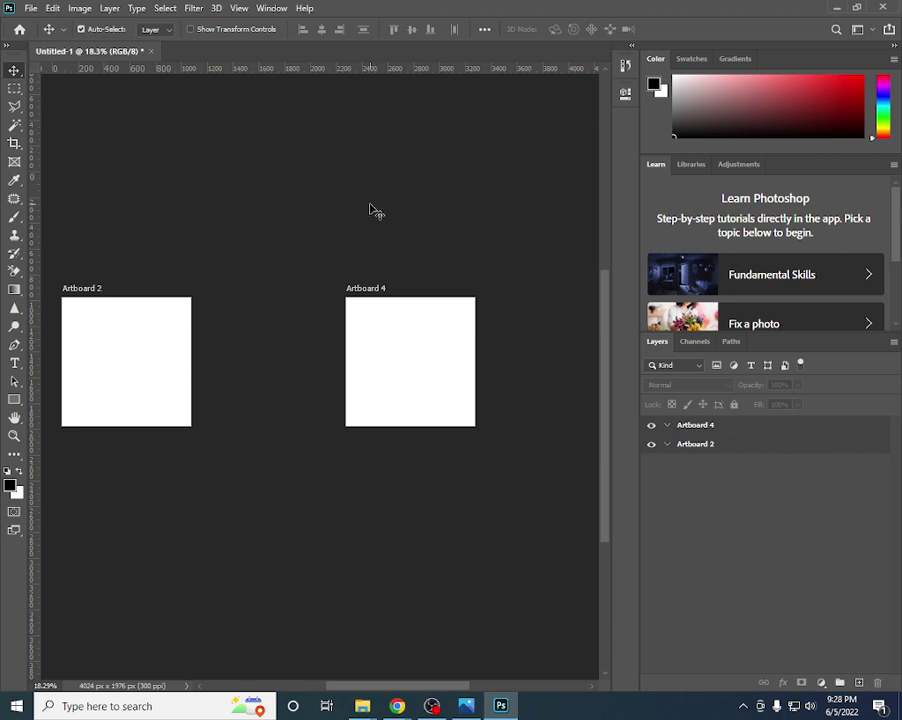
- Start a new document, cancel it, and zoom around the two artboards
scroll(340, 205, down, 1)
scroll(153, 279, up, 1)
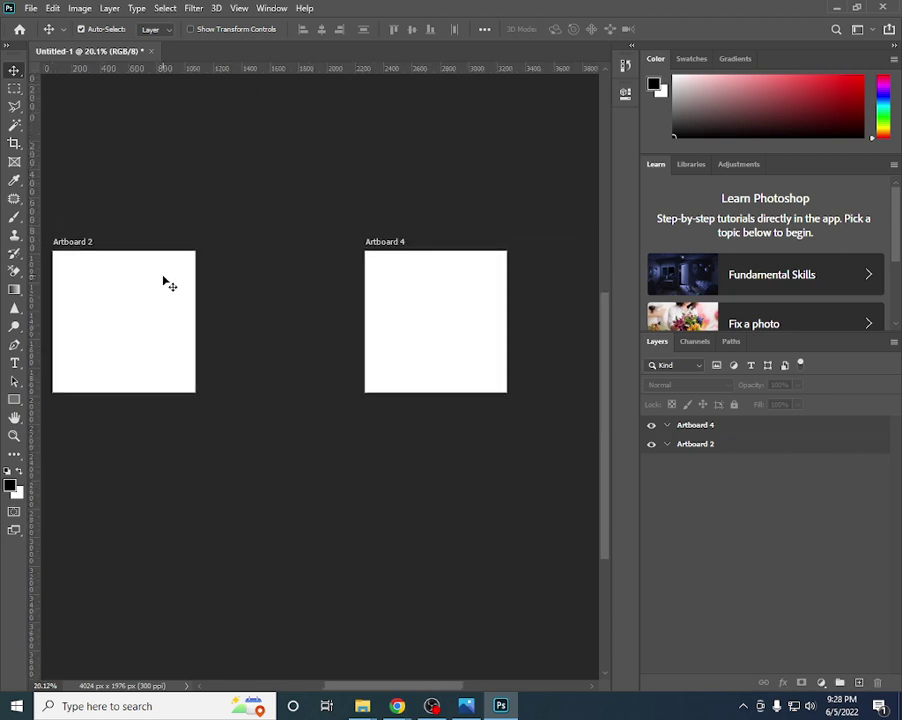
click(31, 8)
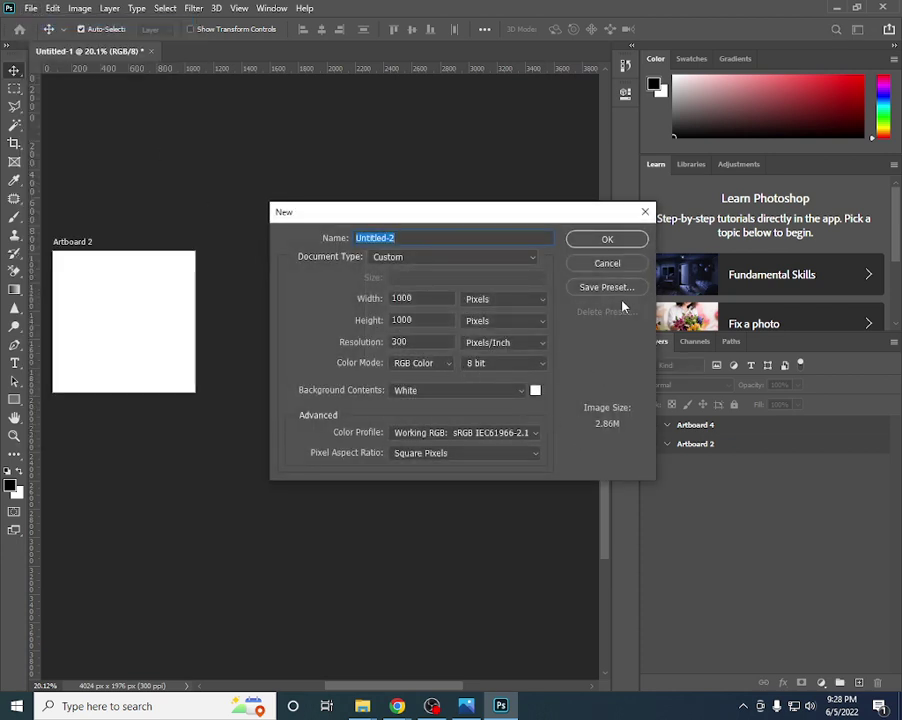
click(604, 263)
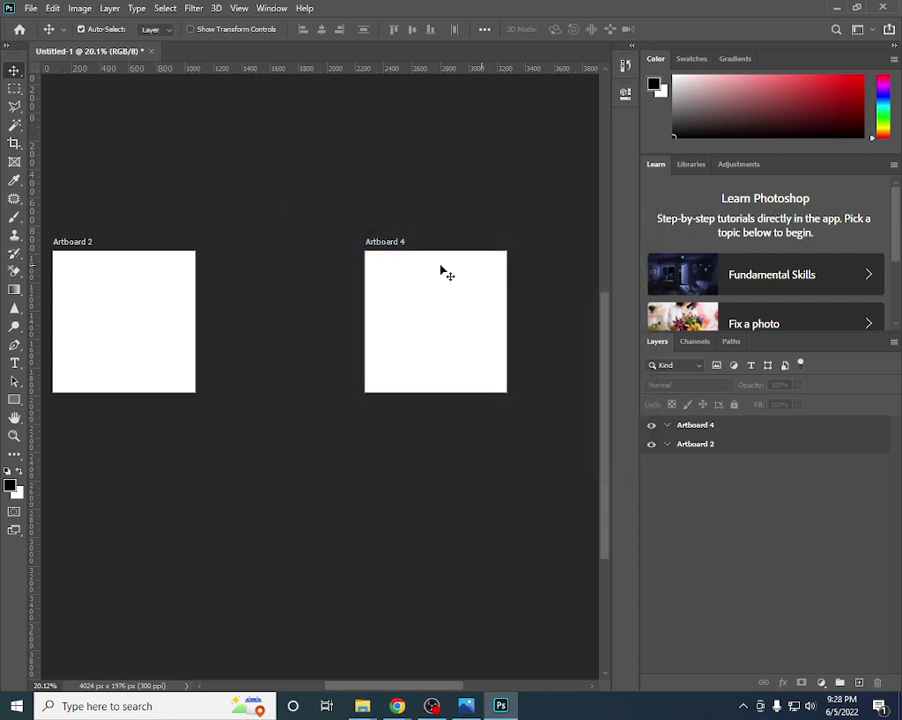
scroll(180, 310, down, 1)
scroll(180, 310, up, 1)
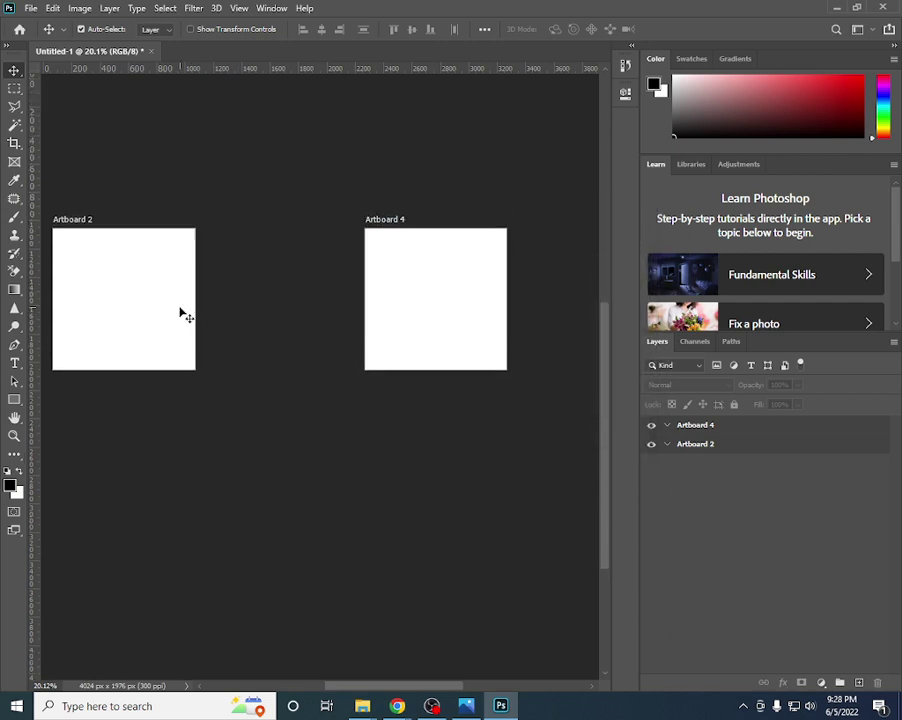
scroll(180, 310, up, 1)
scroll(181, 315, down, 1)
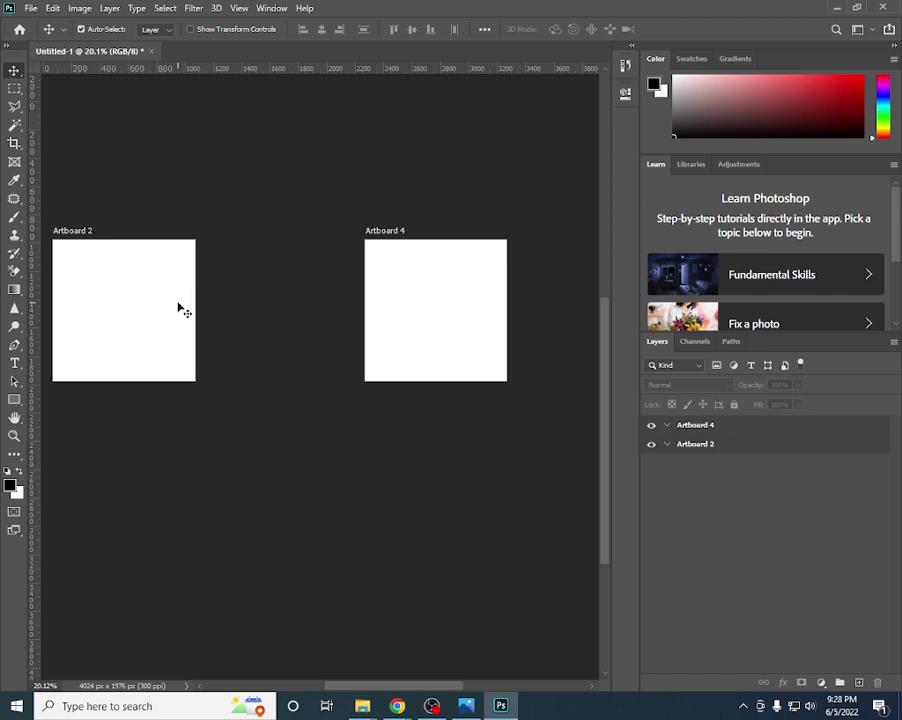
- Enlarge Artboard 2 to about 1586 × 1358 px from its top-right corner with the Artboard Tool
click(180, 296)
right_click(14, 70)
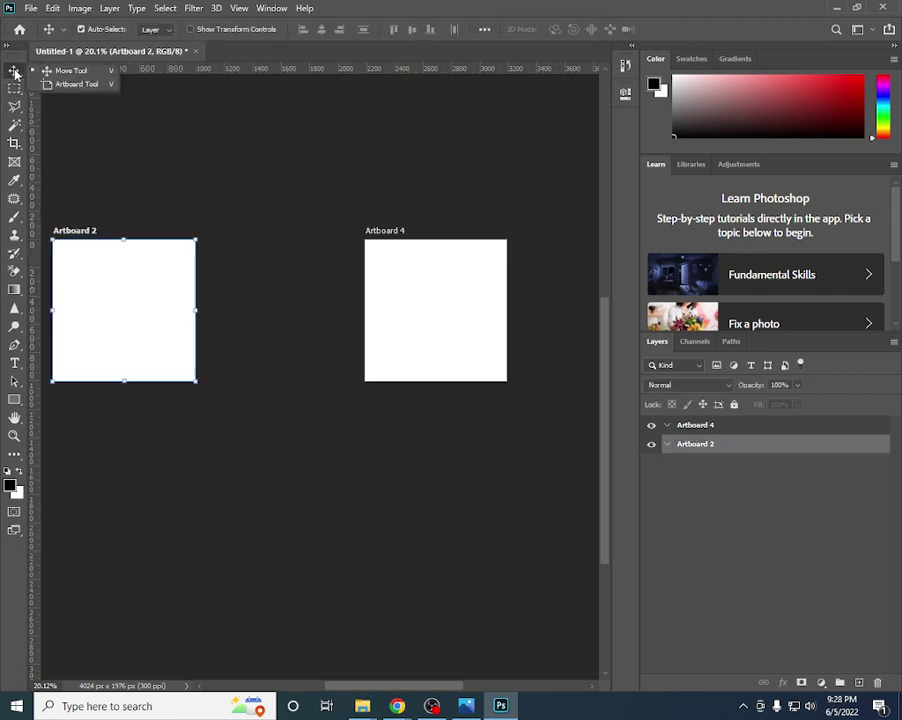
click(42, 82)
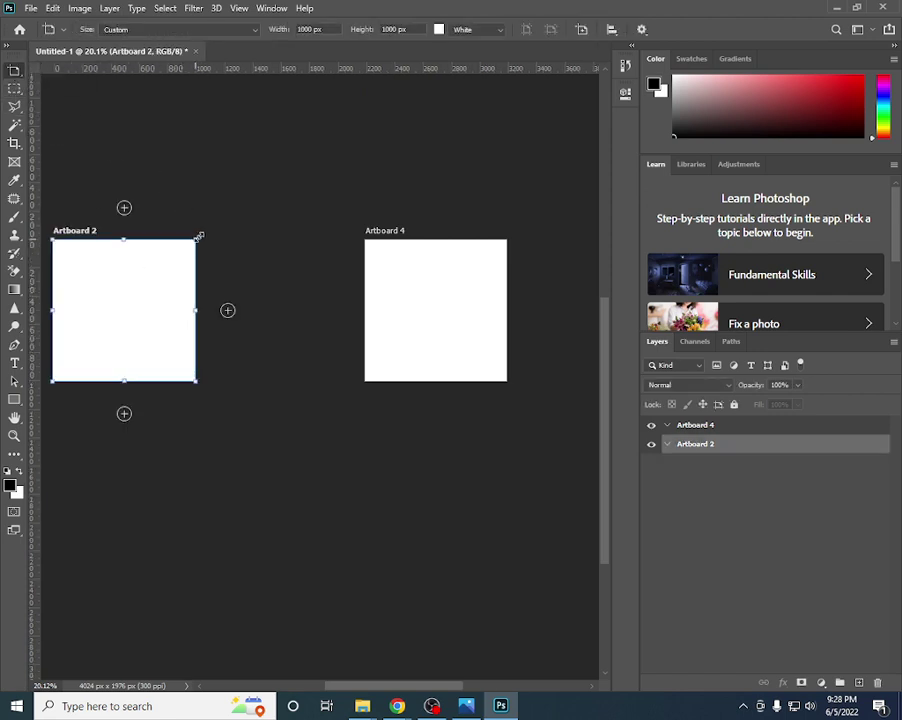
drag(195, 237, 243, 216)
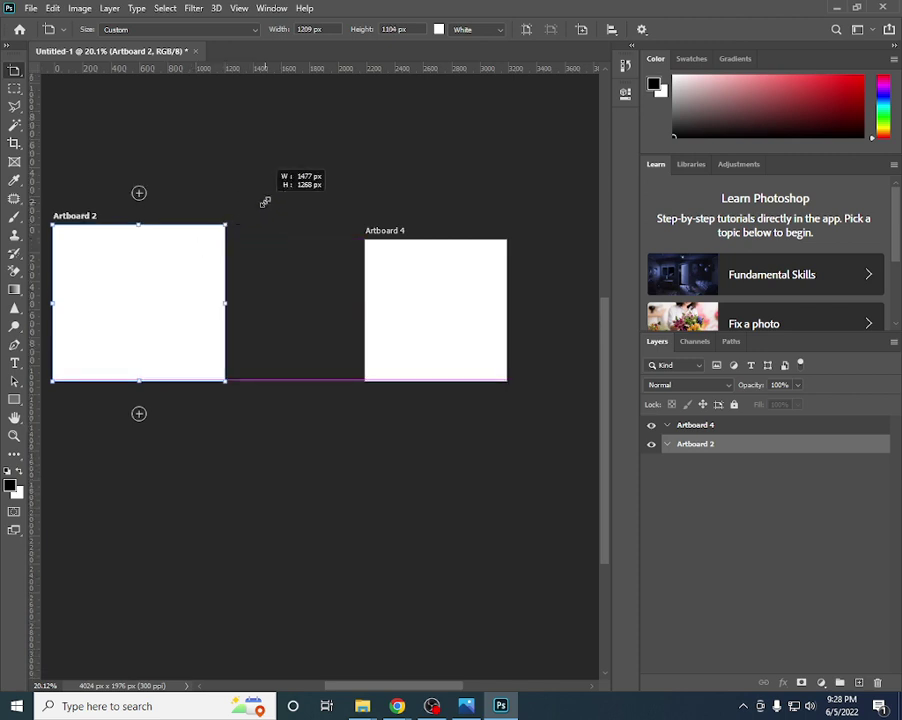
drag(243, 216, 279, 188)
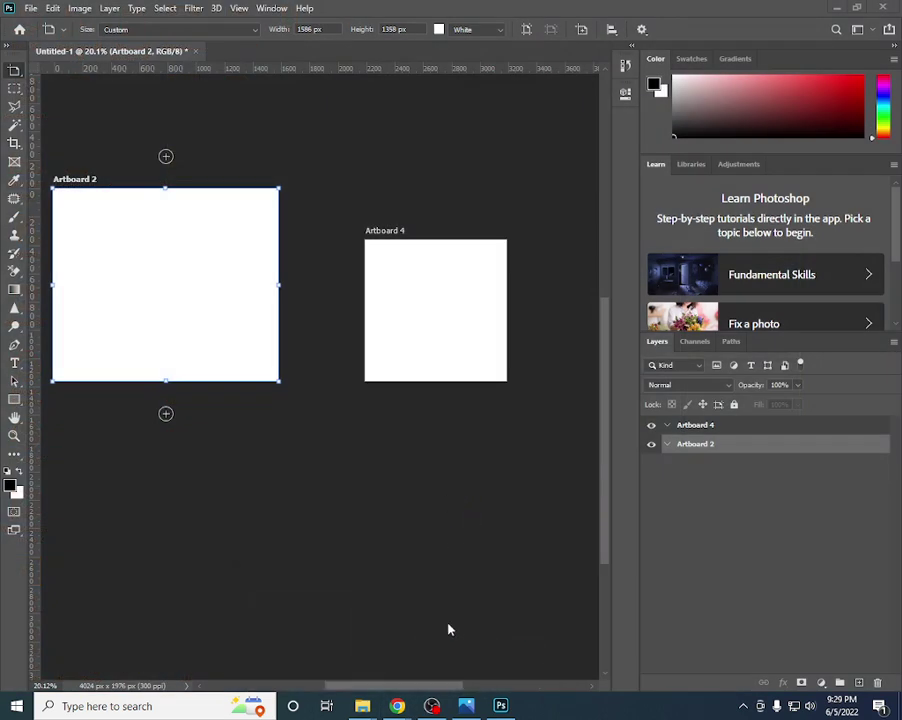
- Admit another participant, dismiss the screen-sharing reminder, and minimize Chrome back to Photoshop
mouse_move(397, 706)
click(363, 653)
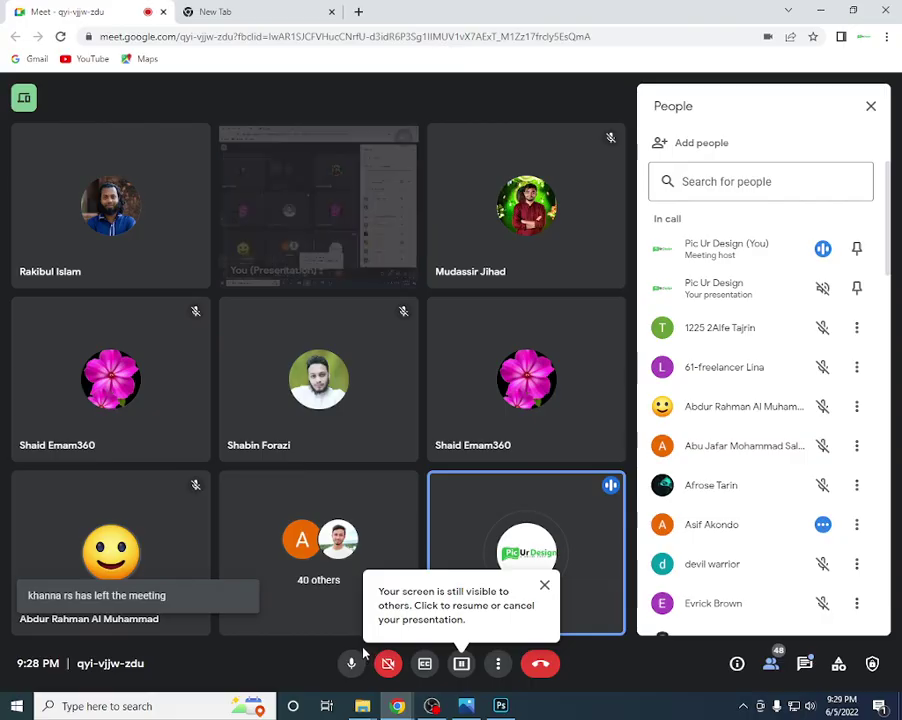
click(590, 153)
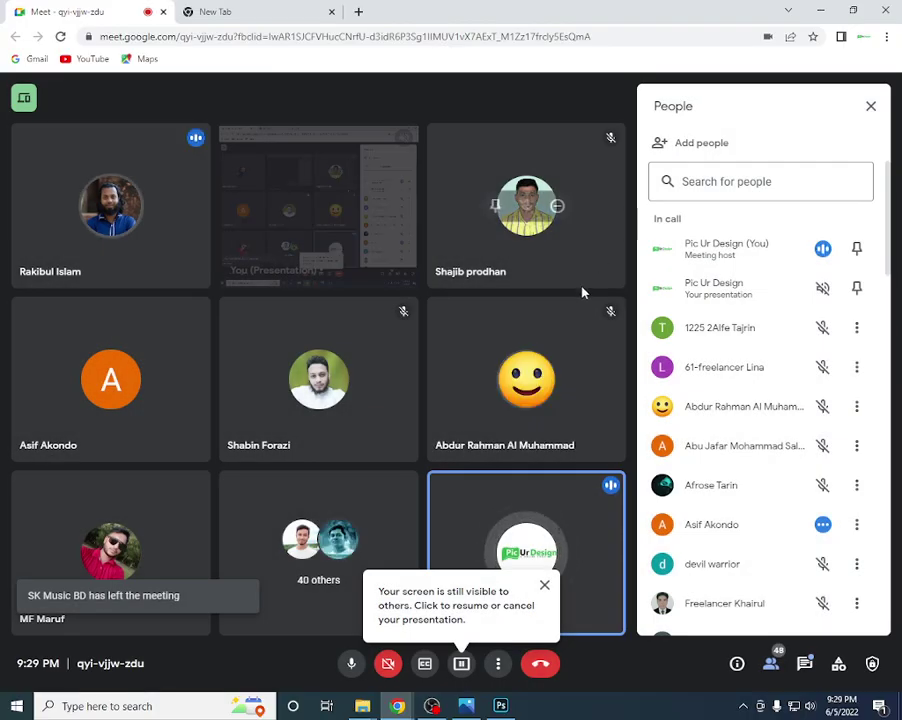
click(544, 586)
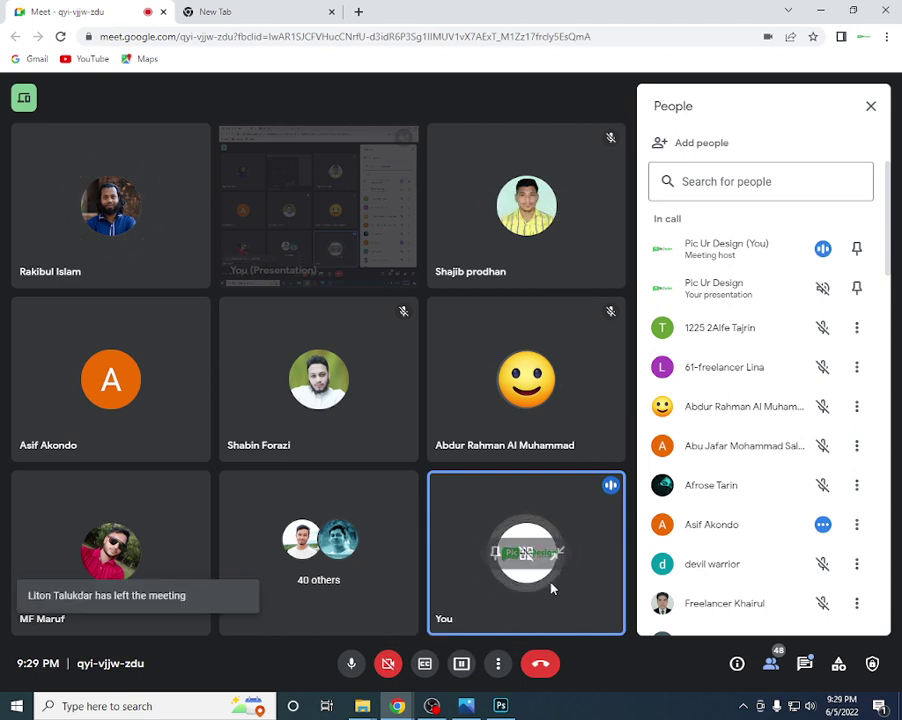
click(821, 8)
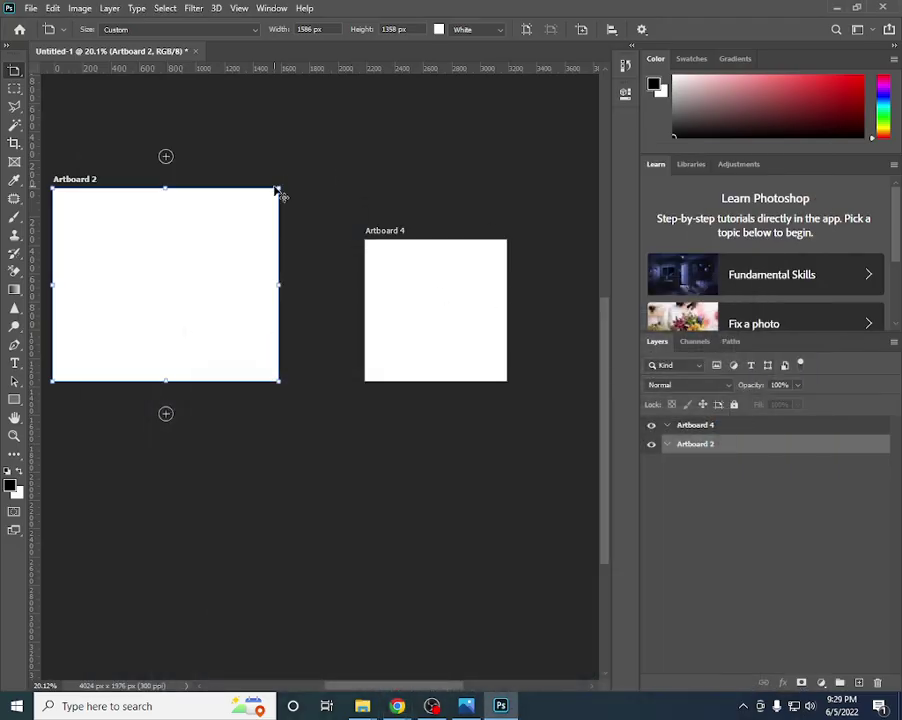
- Resize Artboard 2, toggling portrait/landscape orientation, ending at 1736 × 1651 px
drag(279, 186, 259, 205)
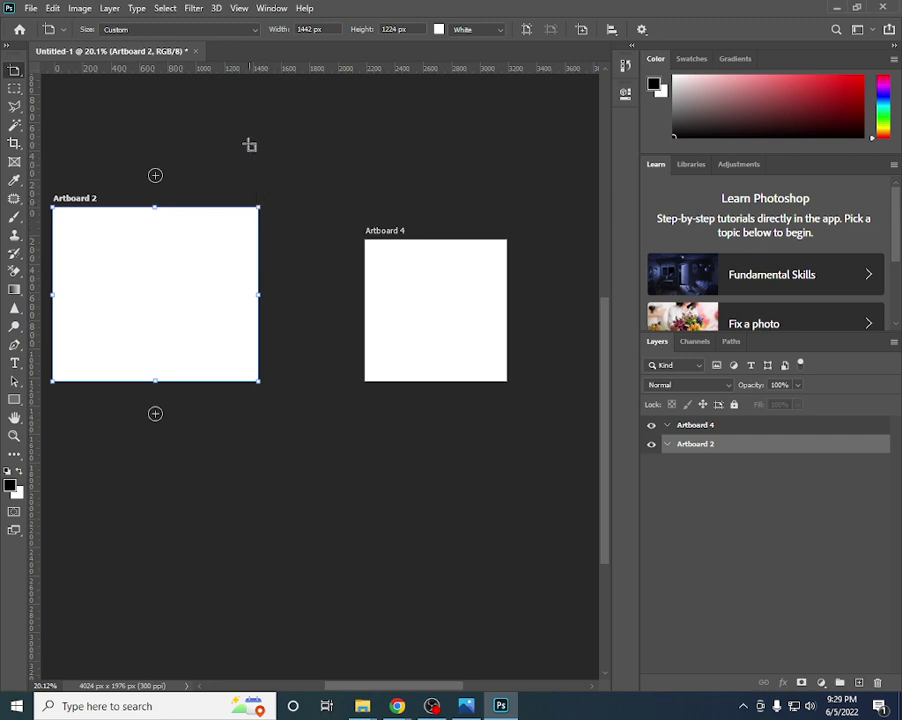
click(226, 31)
click(226, 35)
click(525, 36)
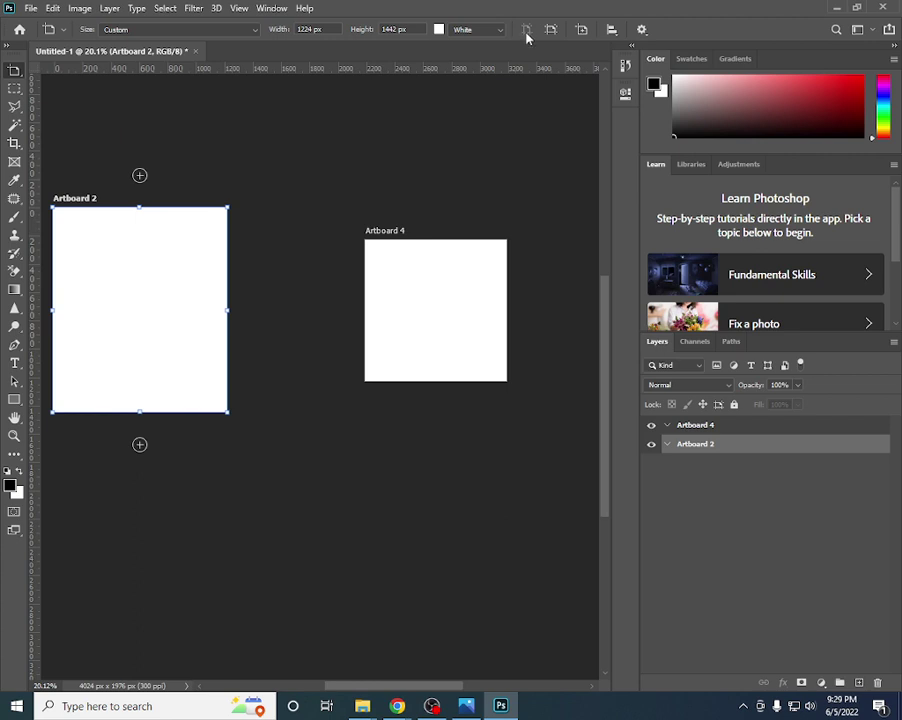
click(553, 32)
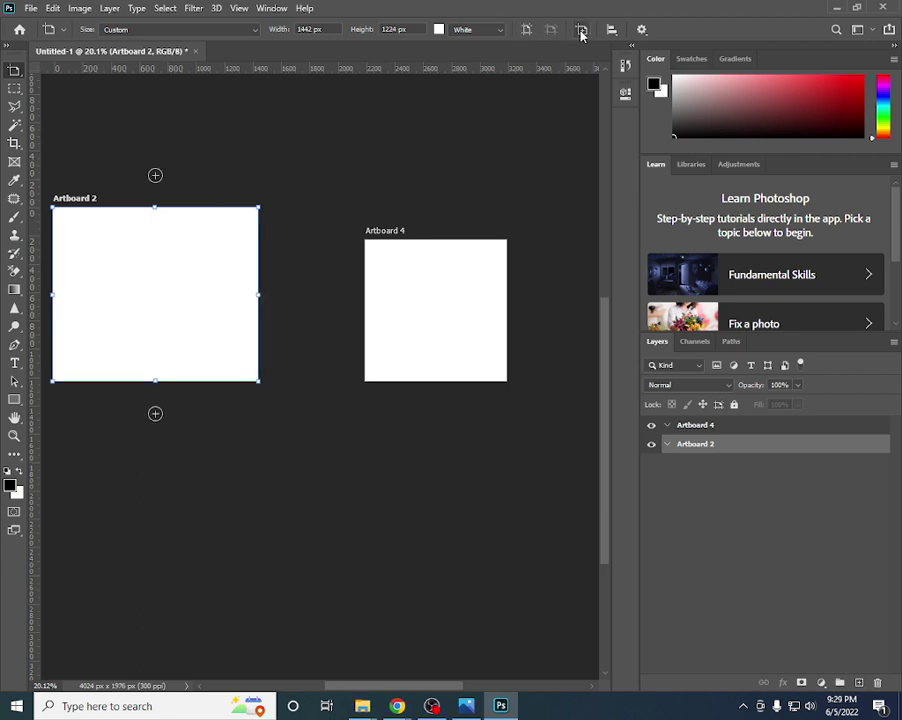
click(581, 35)
click(527, 31)
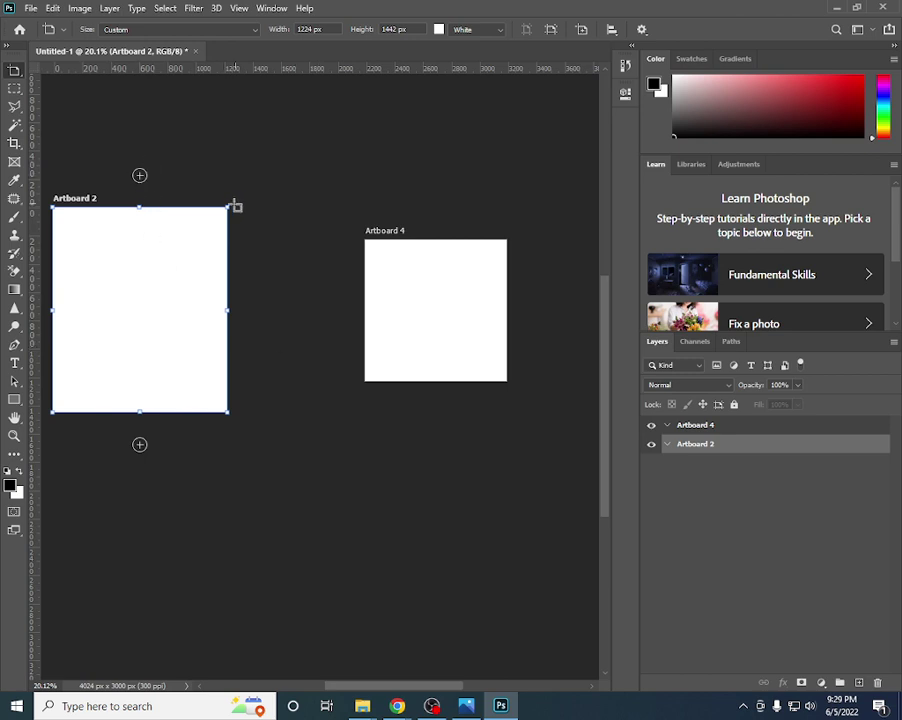
drag(229, 208, 300, 178)
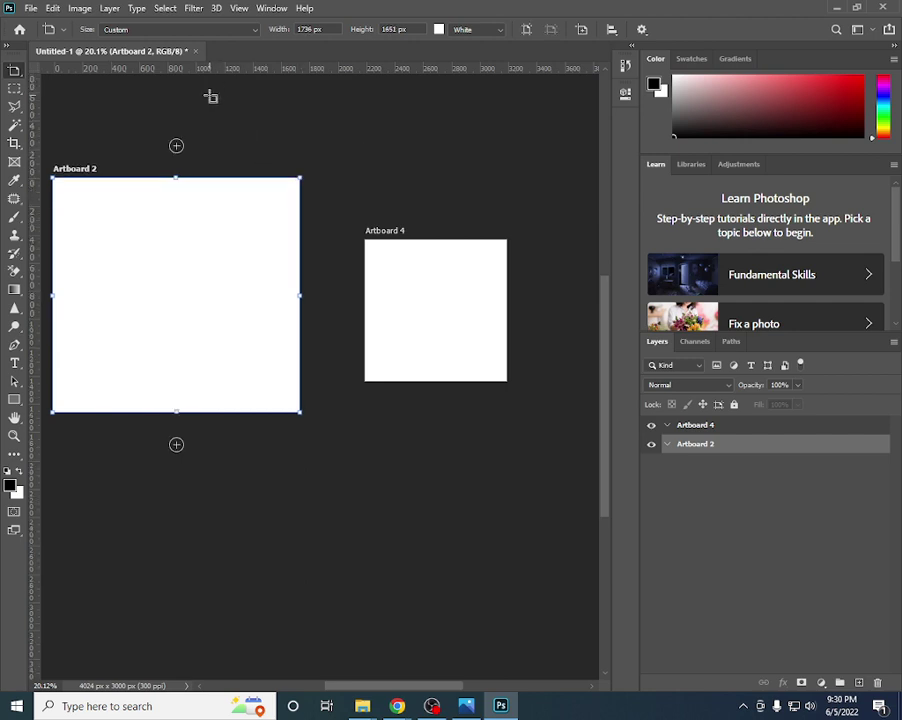
- Close the artboard document without saving and create a new white International Paper A4 document
click(196, 51)
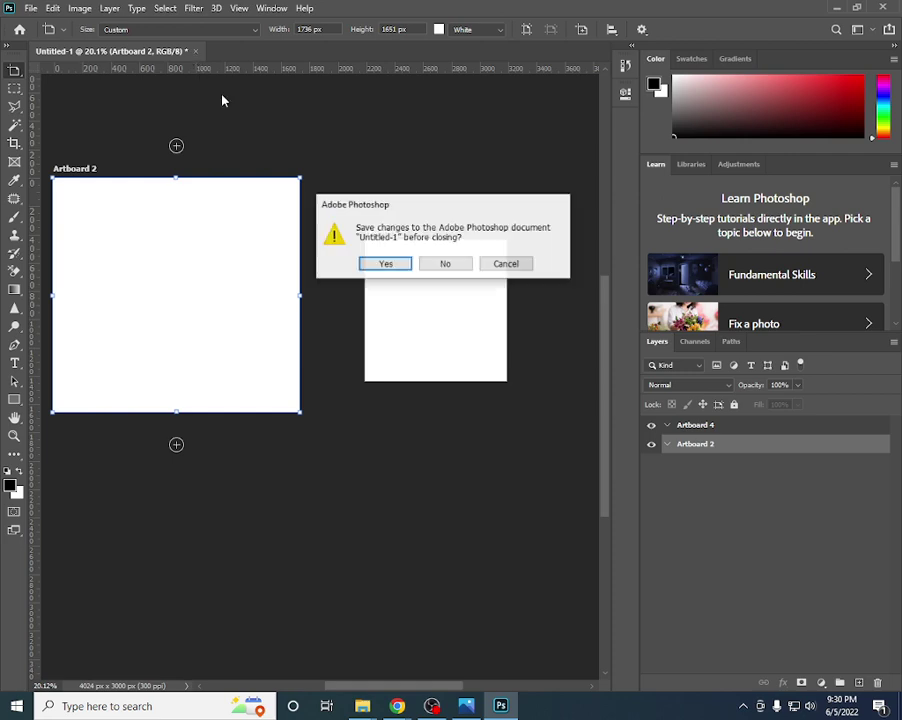
click(445, 263)
click(33, 9)
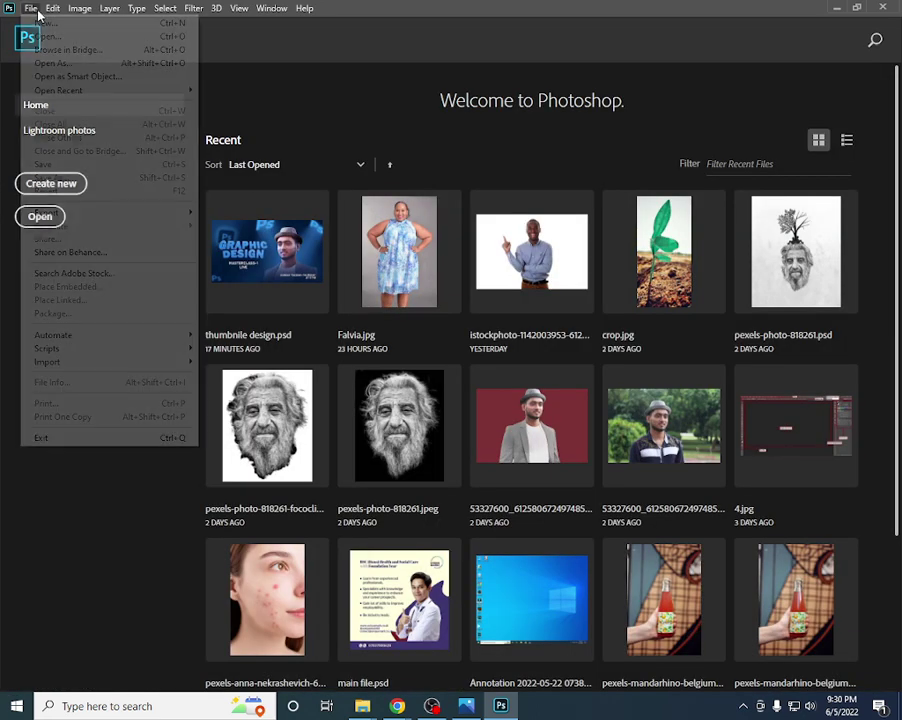
click(42, 22)
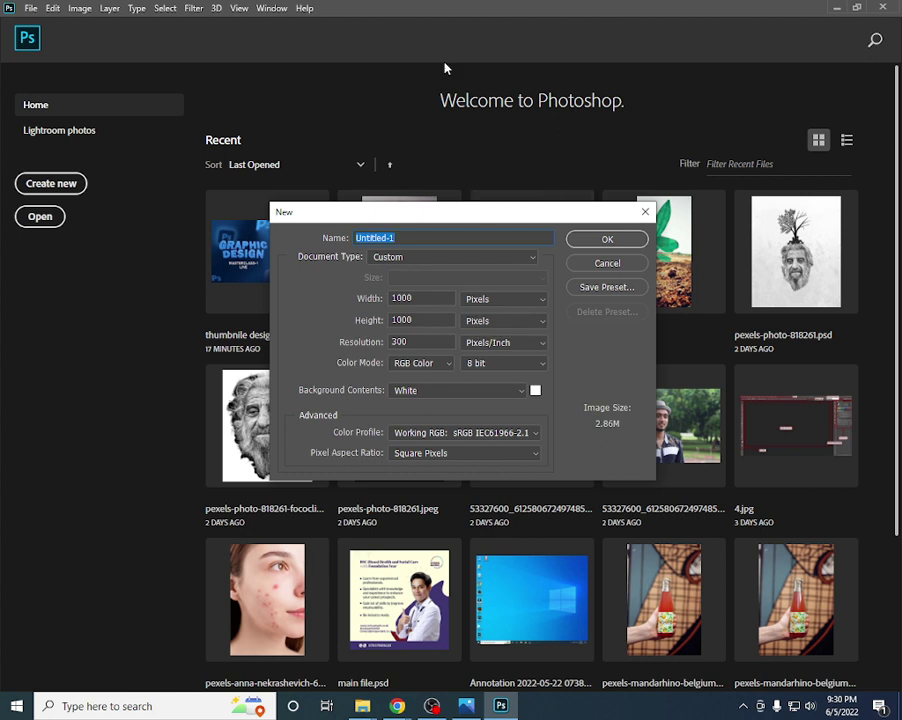
click(440, 259)
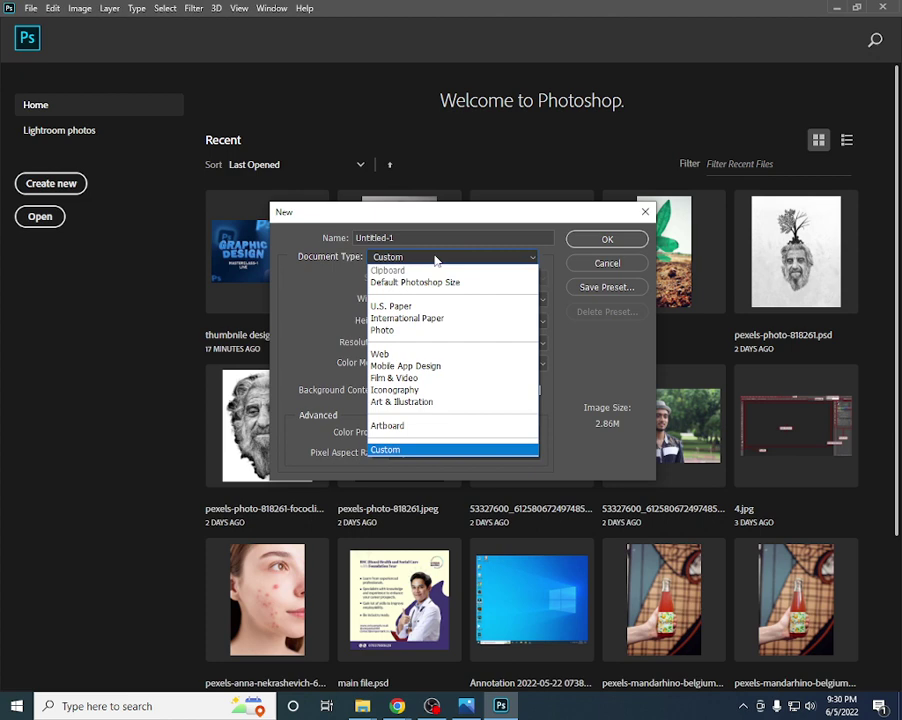
click(396, 320)
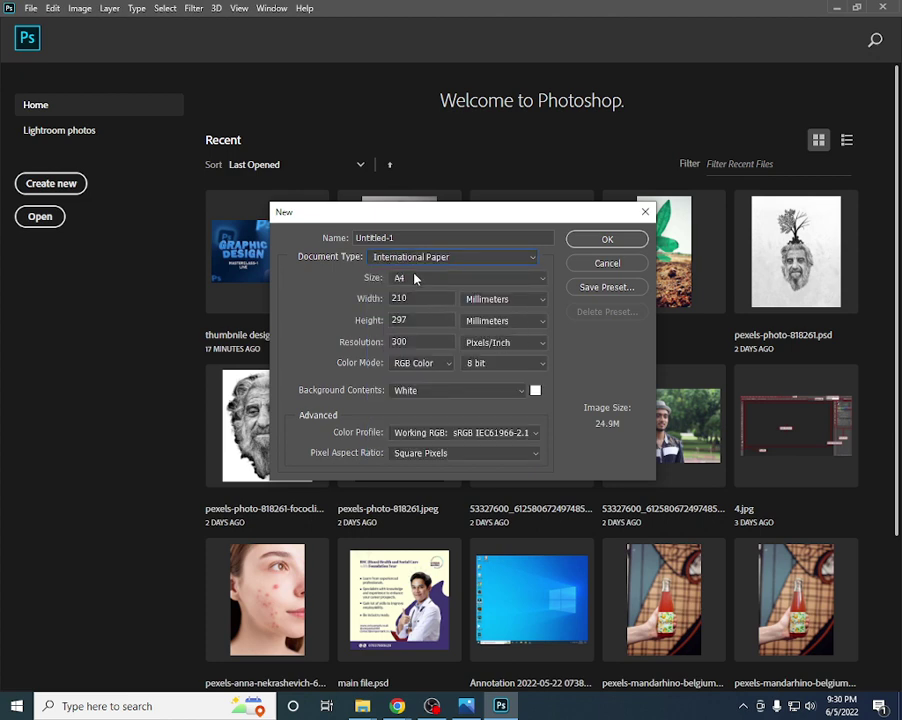
click(607, 239)
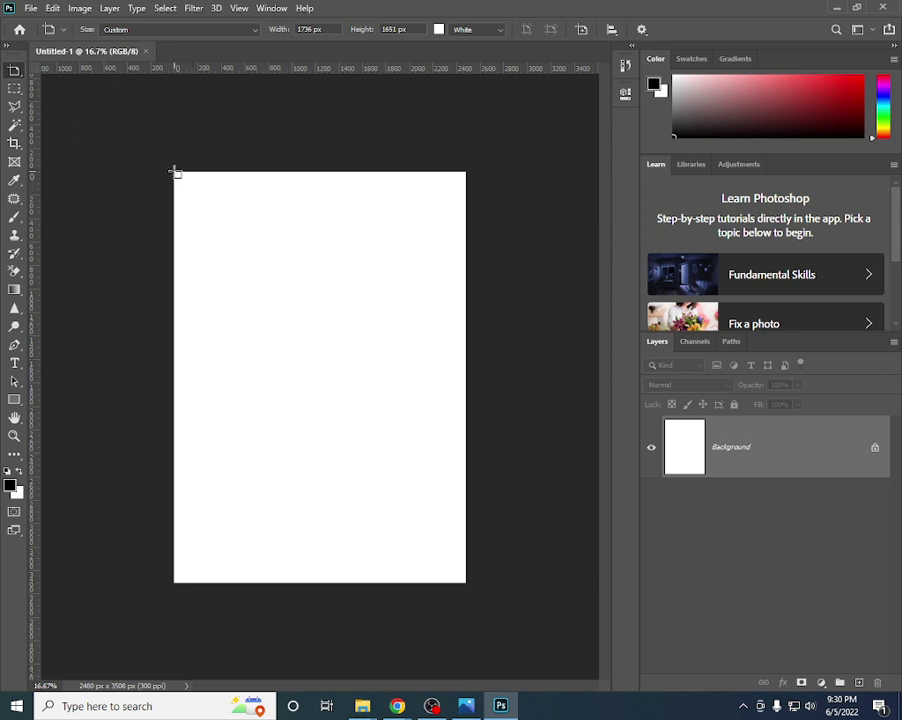
- Place guides along the left, top, right and bottom edges of the A4 page
drag(34, 320, 174, 311)
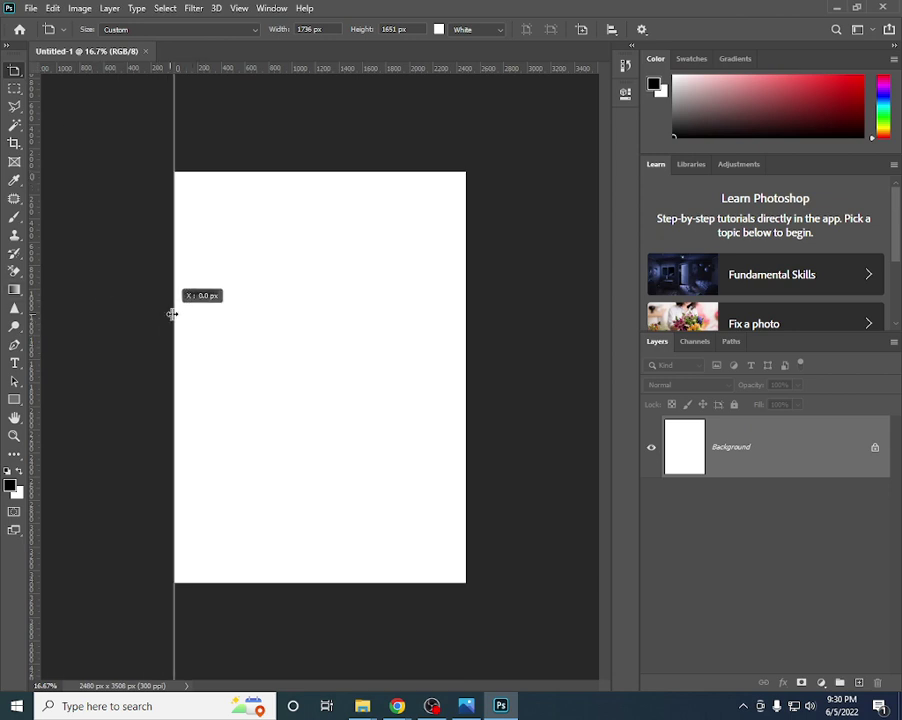
drag(365, 72, 366, 172)
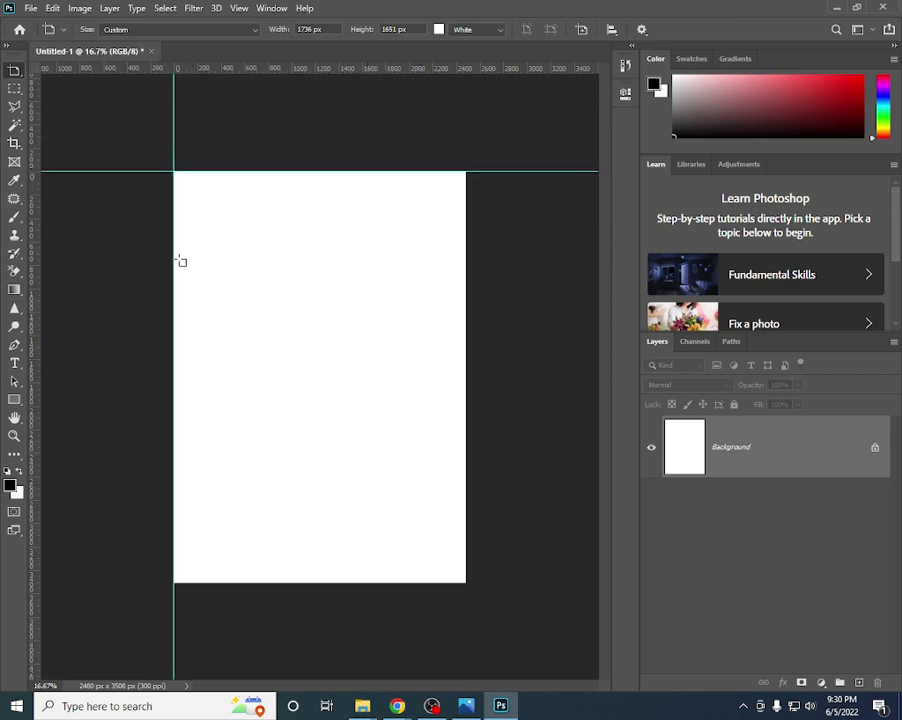
mouse_move(34, 376)
mouse_down()
mouse_move(473, 360)
mouse_move(465, 355)
mouse_up()
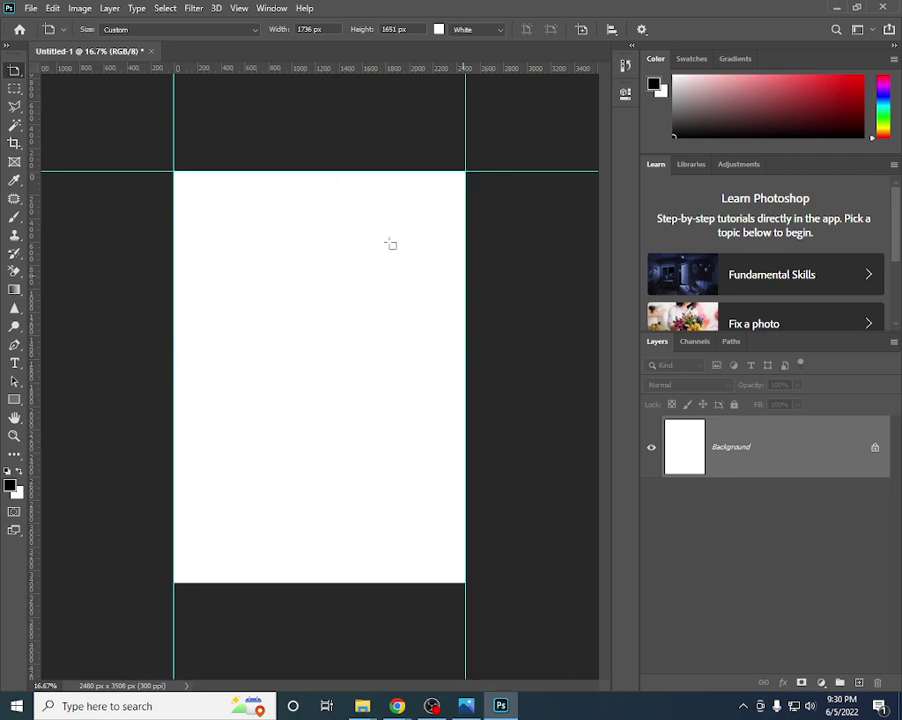
drag(348, 72, 345, 582)
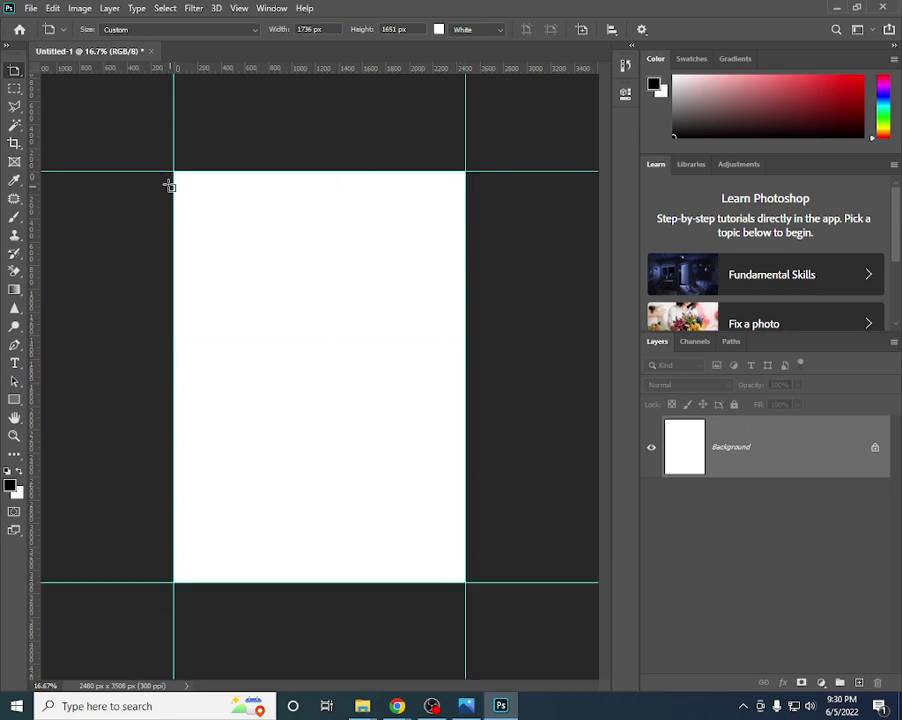
- Create Artboard 1 on the page, add Artboard 2 beside it, and select Layer 0 with the Move Tool
drag(173, 174, 432, 557)
drag(469, 583, 469, 583)
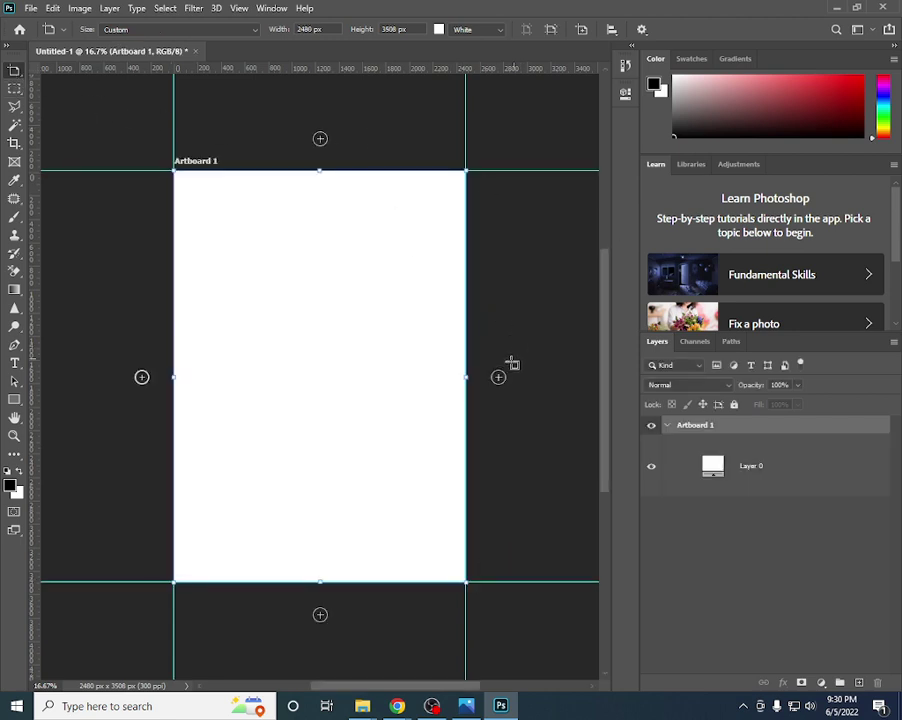
click(498, 379)
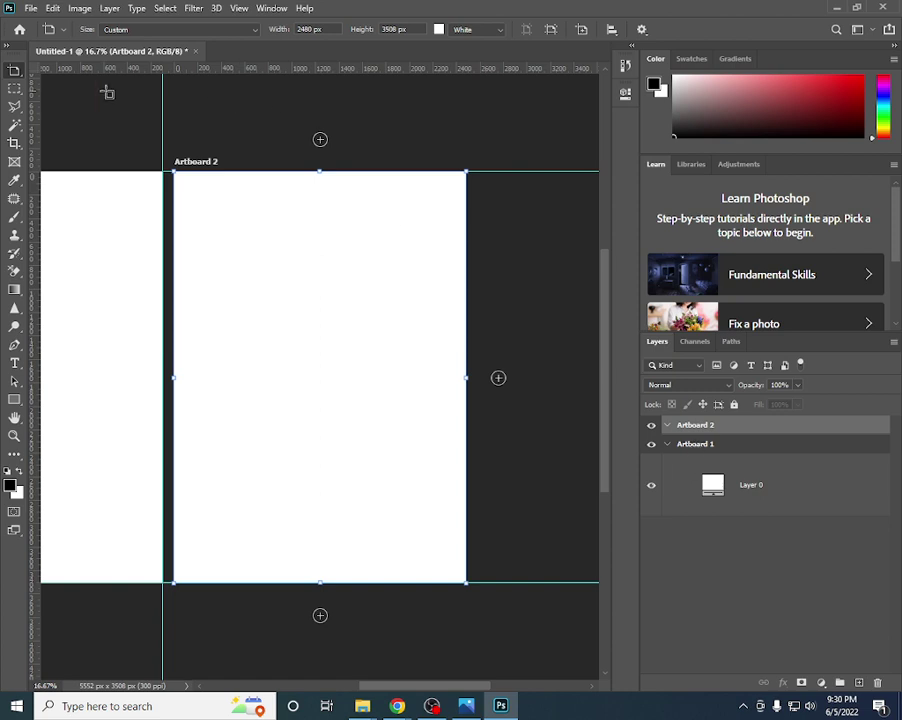
key(ctrl+minus)
right_click(15, 70)
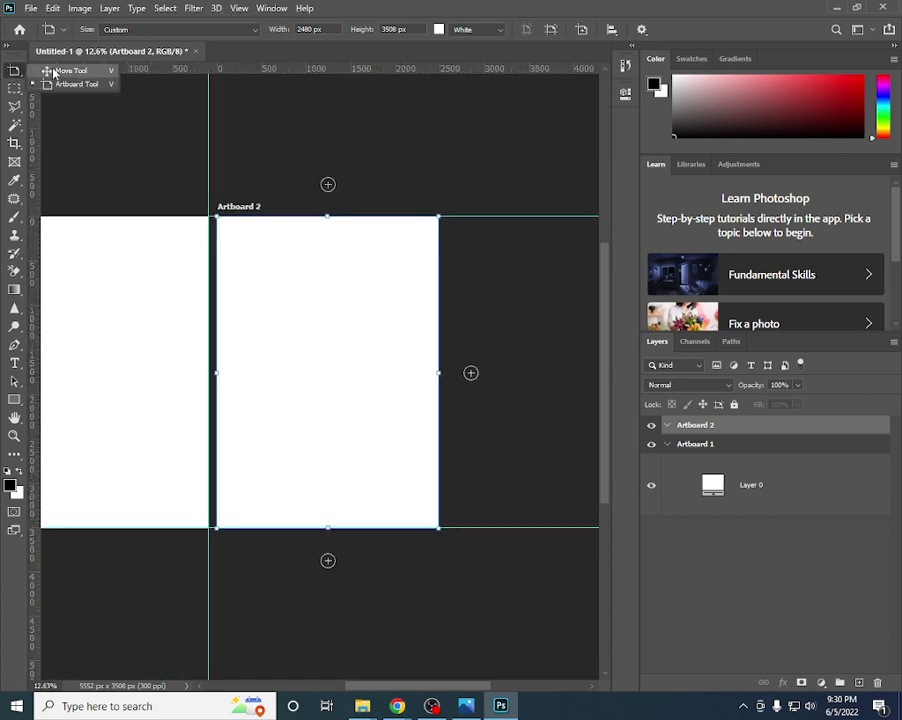
click(55, 70)
click(112, 325)
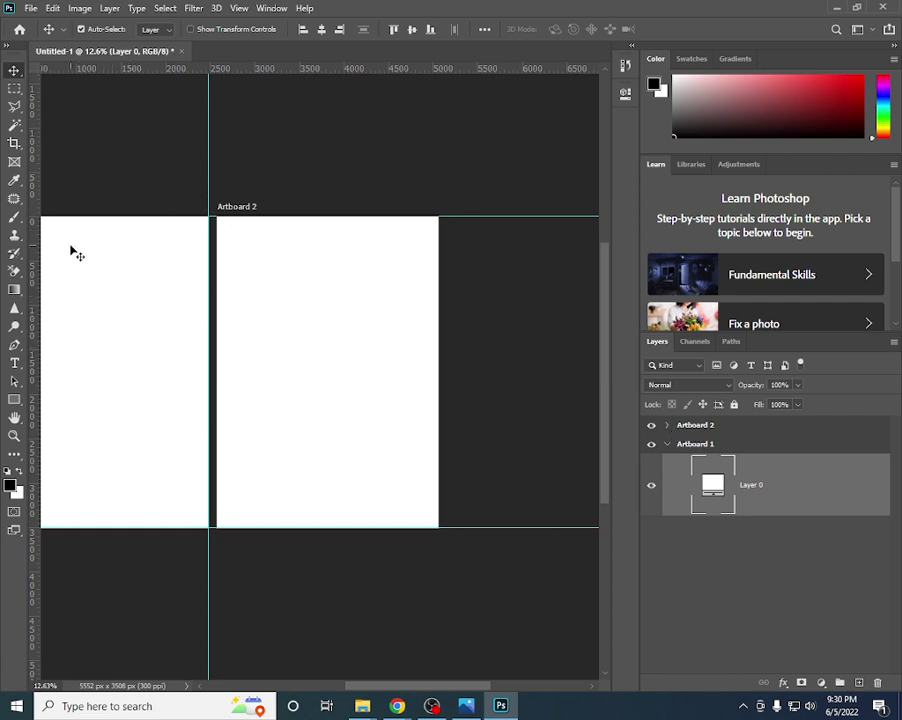
- Draw a black rectangle on Artboard 1 and two overlapping black rectangles on Artboard 2
click(14, 398)
mouse_move(82, 314)
mouse_down()
mouse_move(140, 404)
mouse_move(157, 496)
mouse_up()
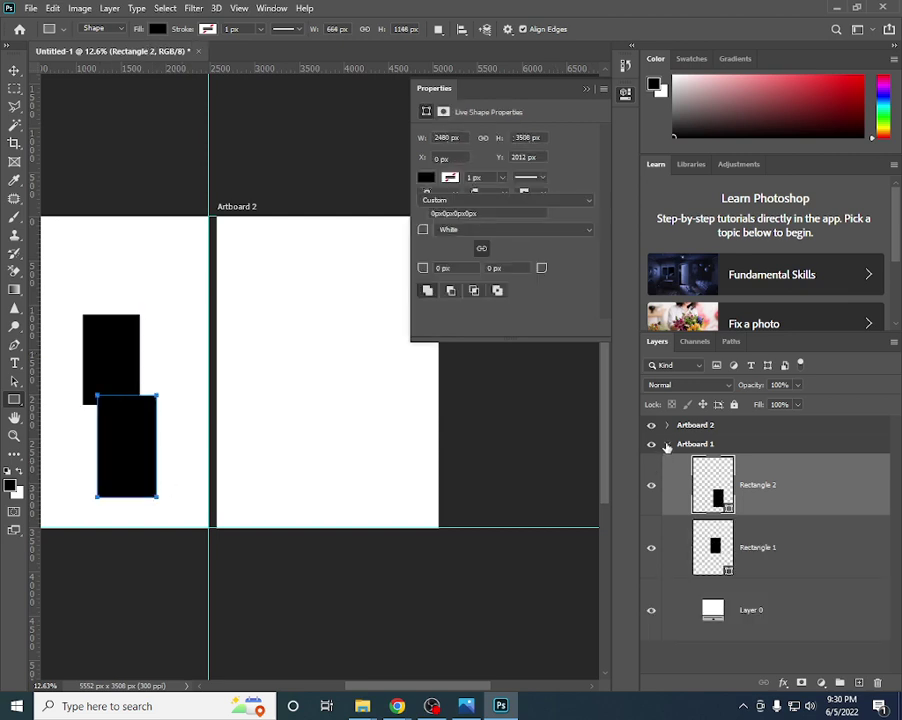
click(667, 445)
click(667, 445)
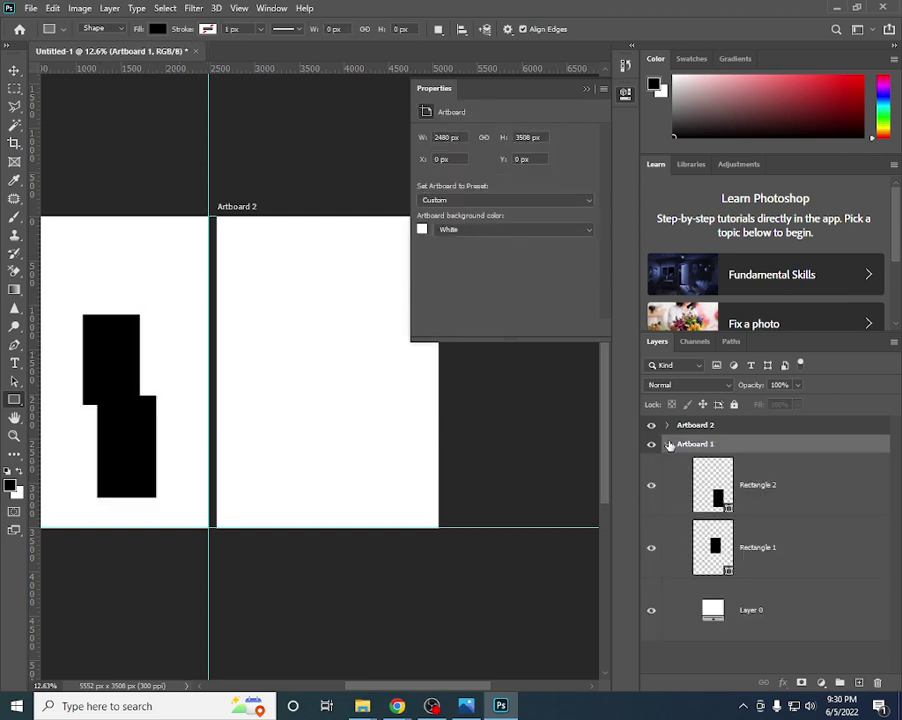
click(679, 427)
drag(270, 345, 349, 428)
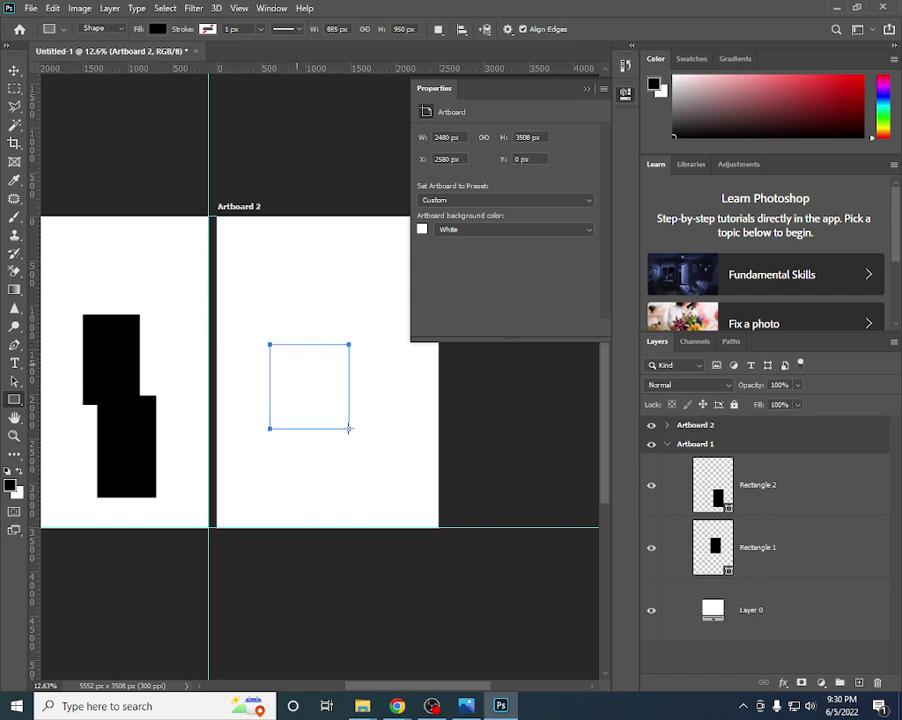
drag(318, 282, 389, 412)
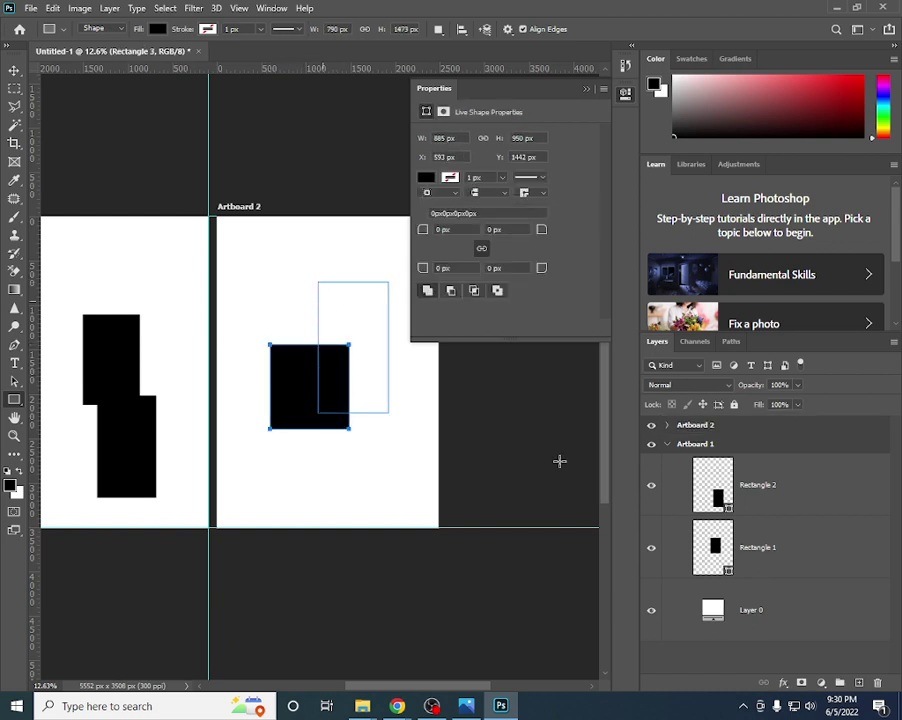
click(668, 426)
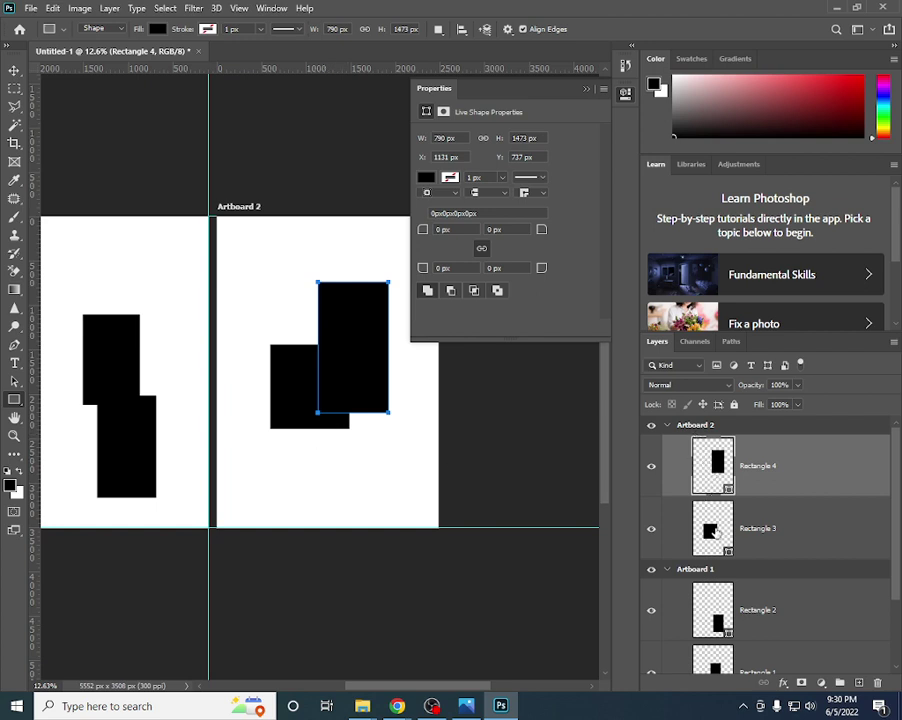
- Shift Rectangle 3 up and left on Artboard 2 with the Move Tool
click(717, 569)
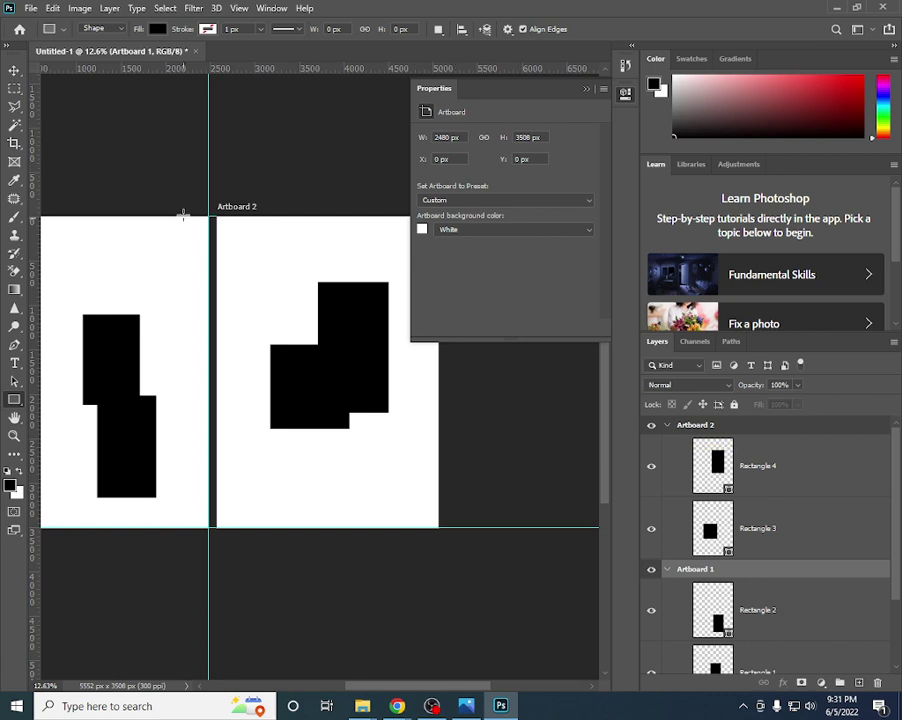
click(13, 70)
click(114, 136)
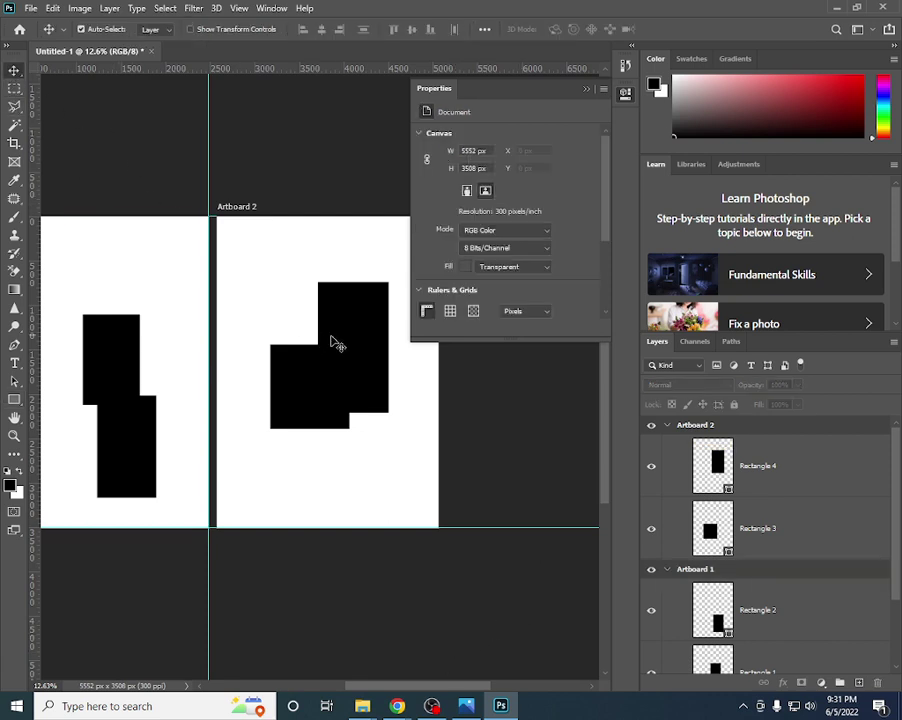
mouse_move(337, 344)
mouse_down()
mouse_move(356, 332)
mouse_move(347, 356)
mouse_move(275, 368)
mouse_move(304, 378)
mouse_up()
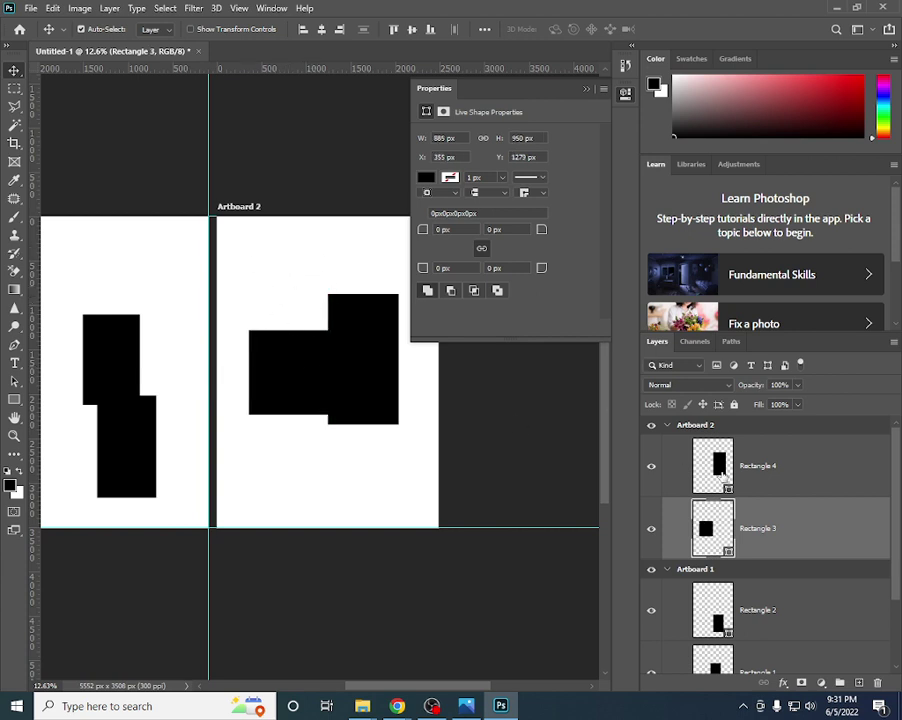
click(669, 427)
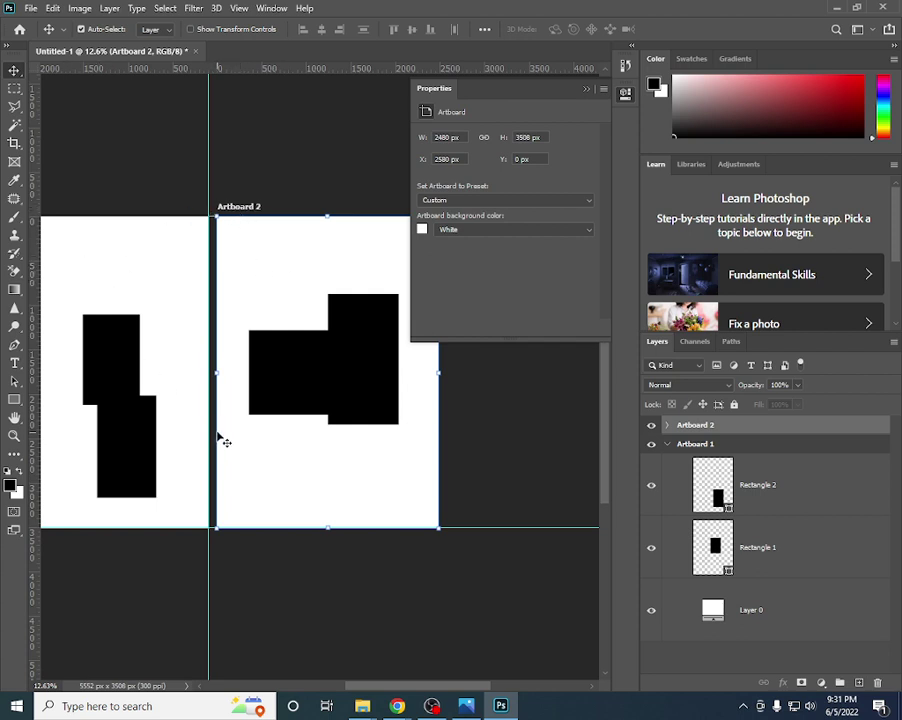
scroll(155, 412, up, 1)
scroll(562, 96, left, 1)
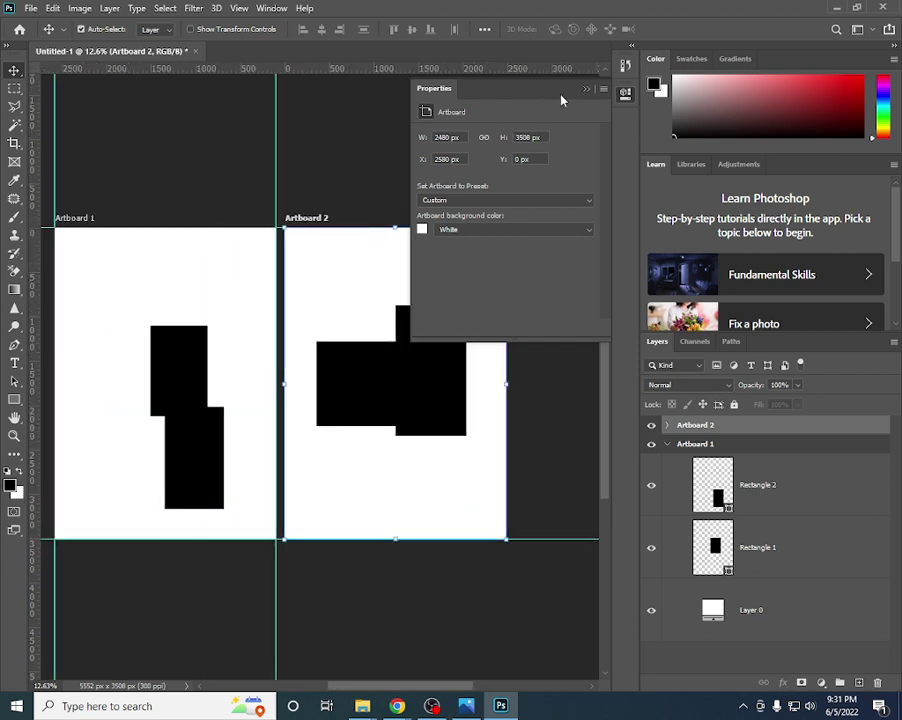
scroll(70, 228, up, 2)
scroll(70, 222, up, 1)
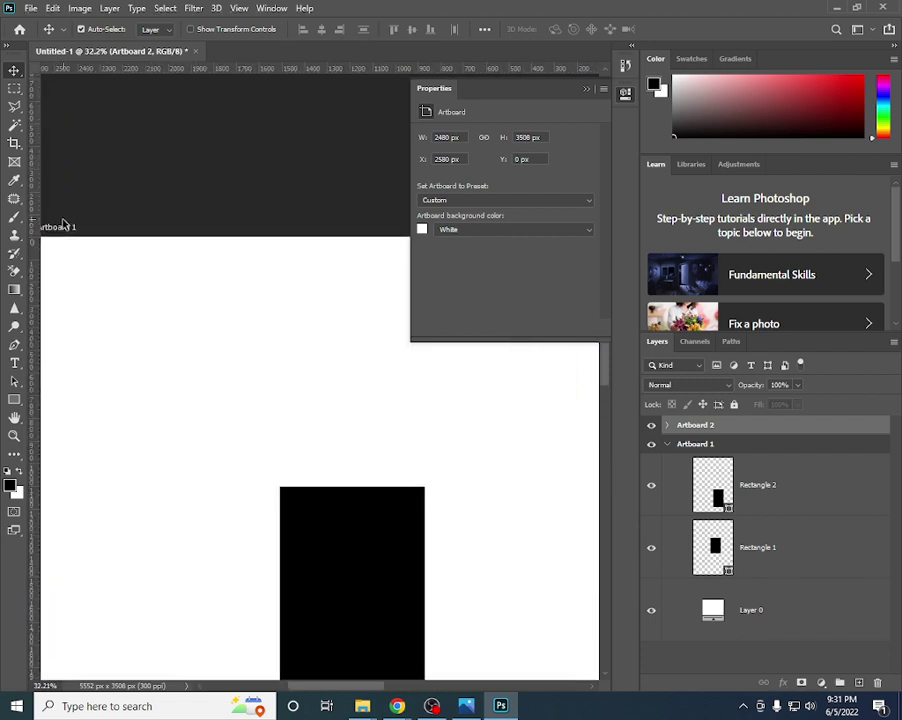
scroll(62, 245, down, 1)
scroll(100, 258, down, 2)
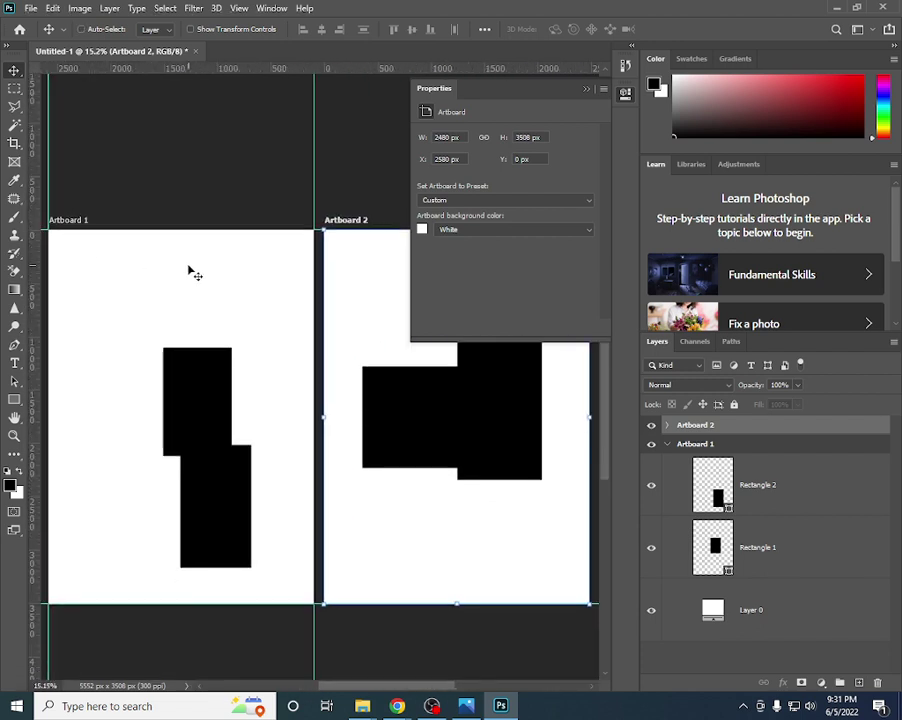
scroll(185, 285, up, 1)
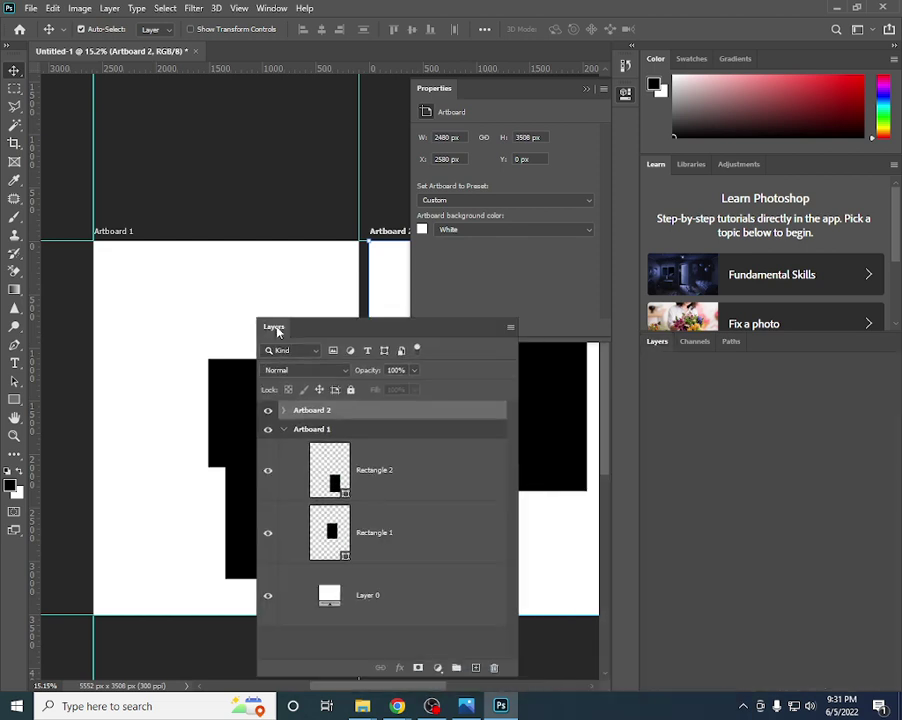
- Float the Layers panel out of the dock and collapse the side panels to icons
drag(661, 347, 150, 316)
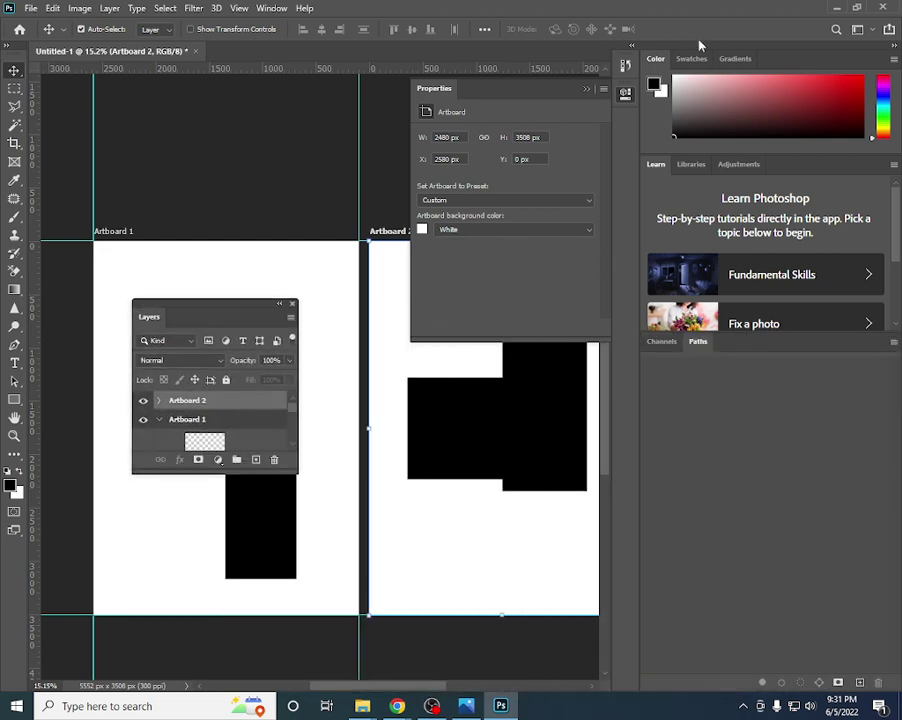
click(894, 46)
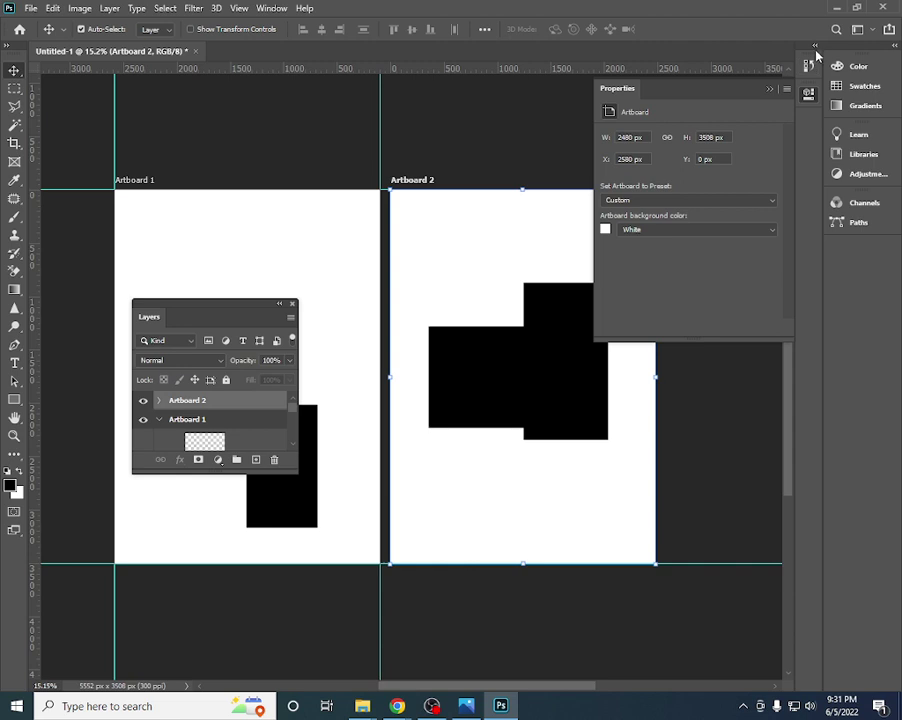
click(816, 47)
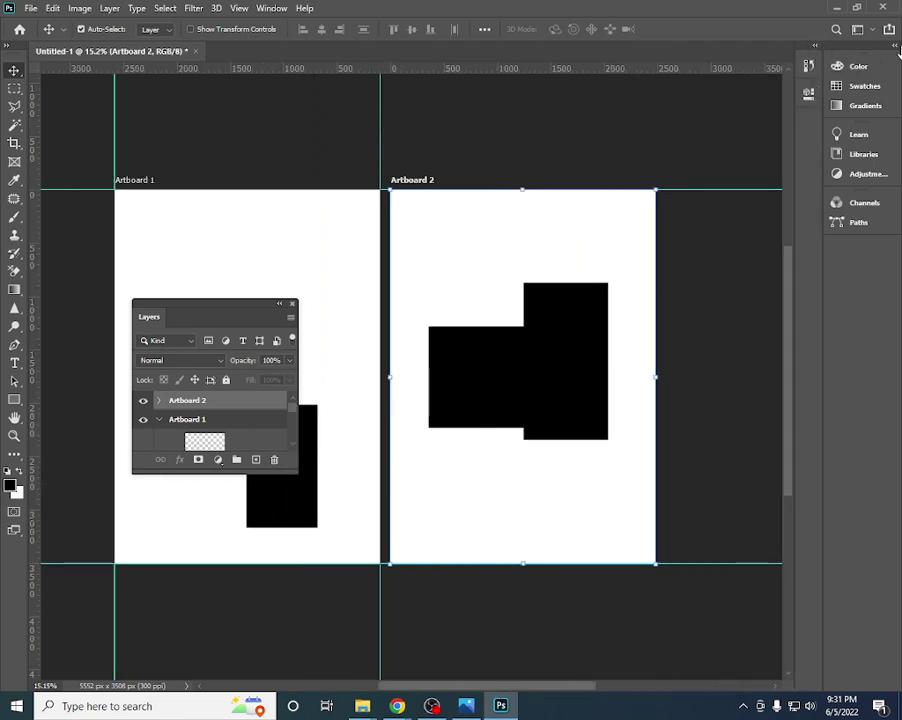
right_click(897, 48)
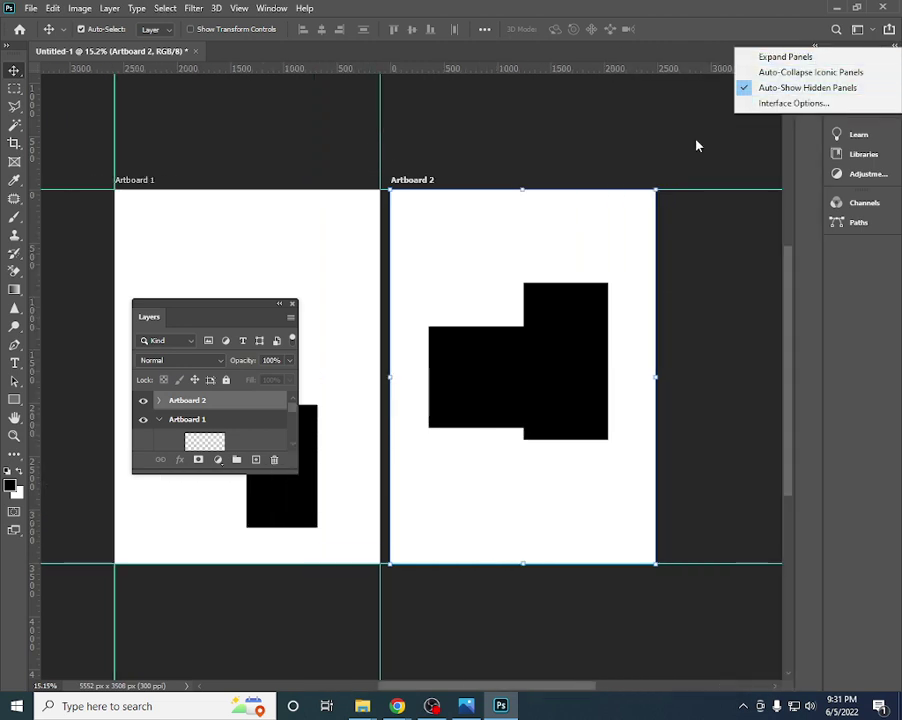
click(666, 176)
- Position and lengthen the floating Layers panel, then select Rectangle 1 and undo the last rectangle edit
drag(234, 306, 641, 133)
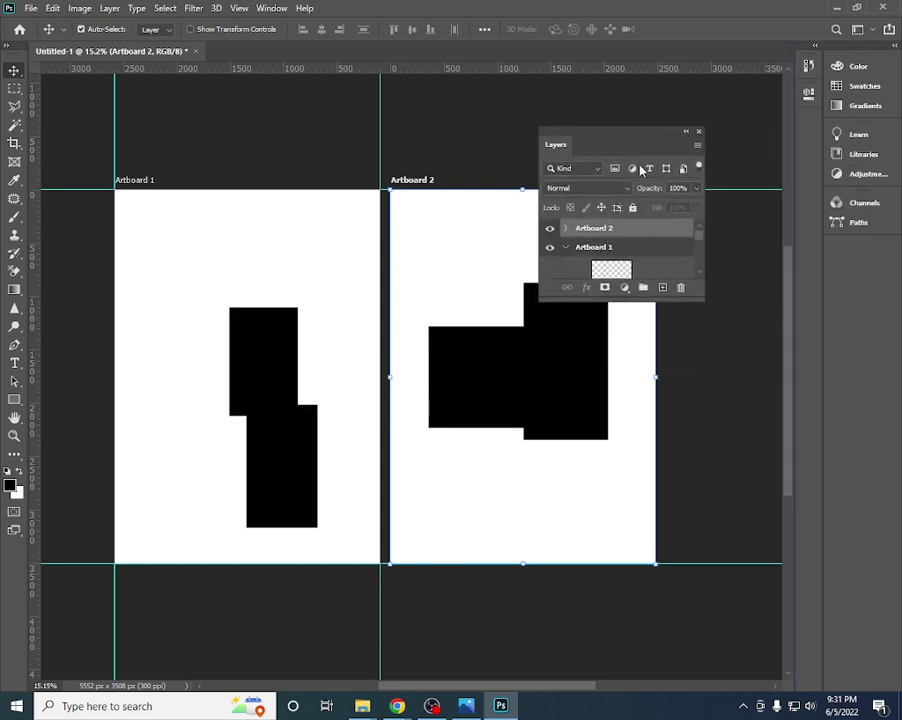
drag(620, 298, 610, 578)
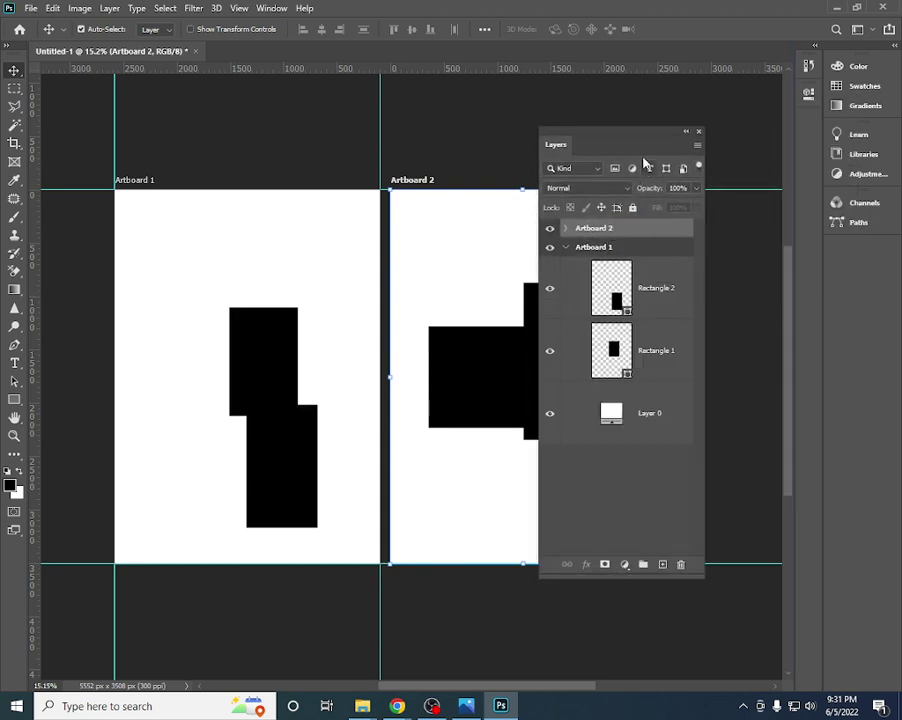
drag(645, 140, 770, 146)
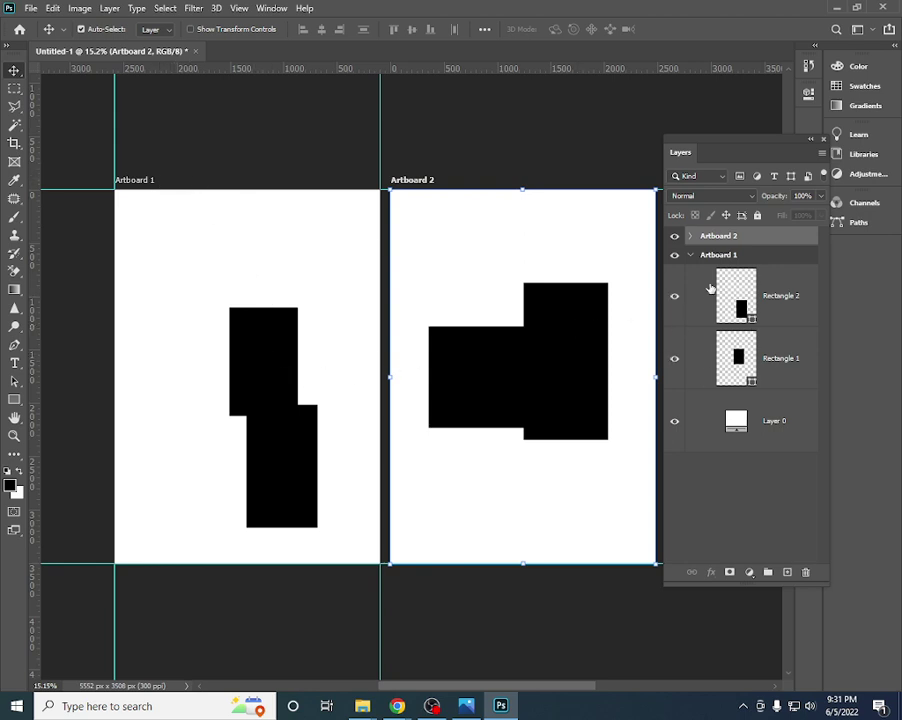
click(257, 358)
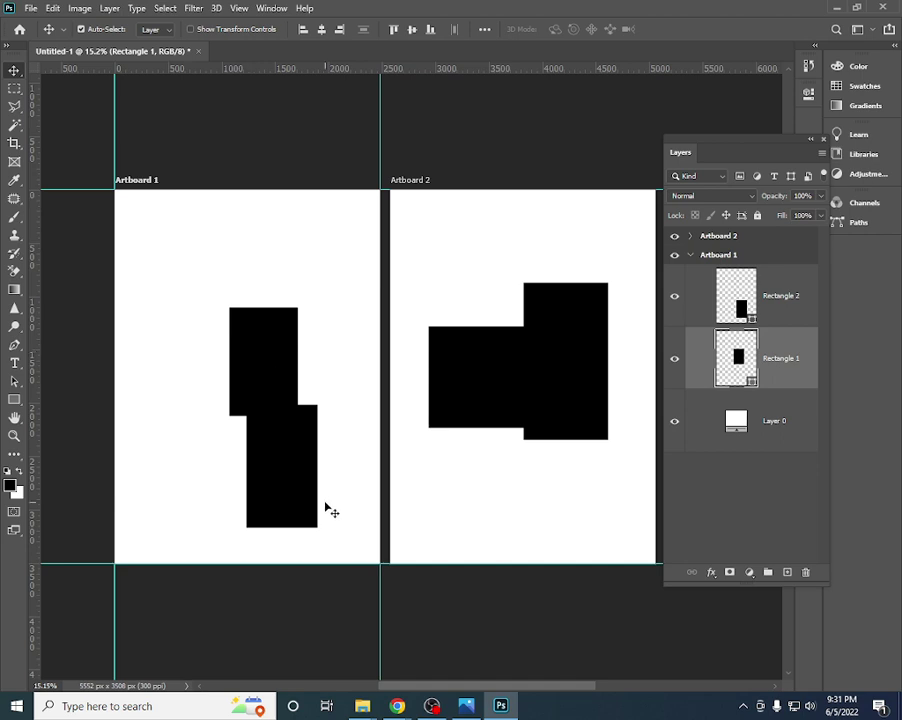
key(ctrl+z)
- Undo once more, then draw a black rectangle on each of the two artboards
key(ctrl+z)
key(ctrl+z)
key(ctrl+z)
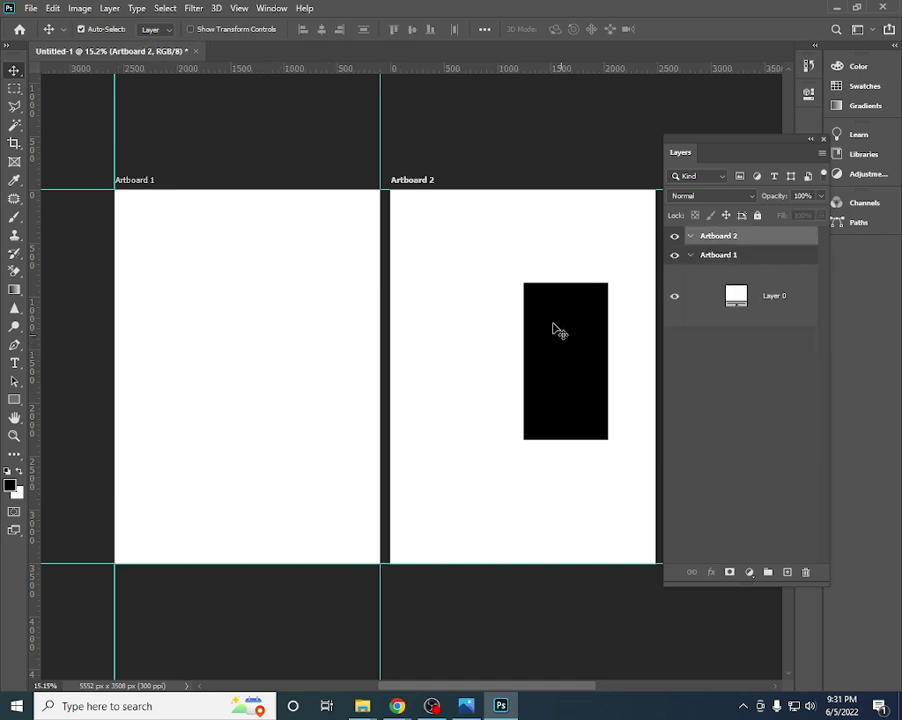
key(ctrl+z)
key(ctrl+z)
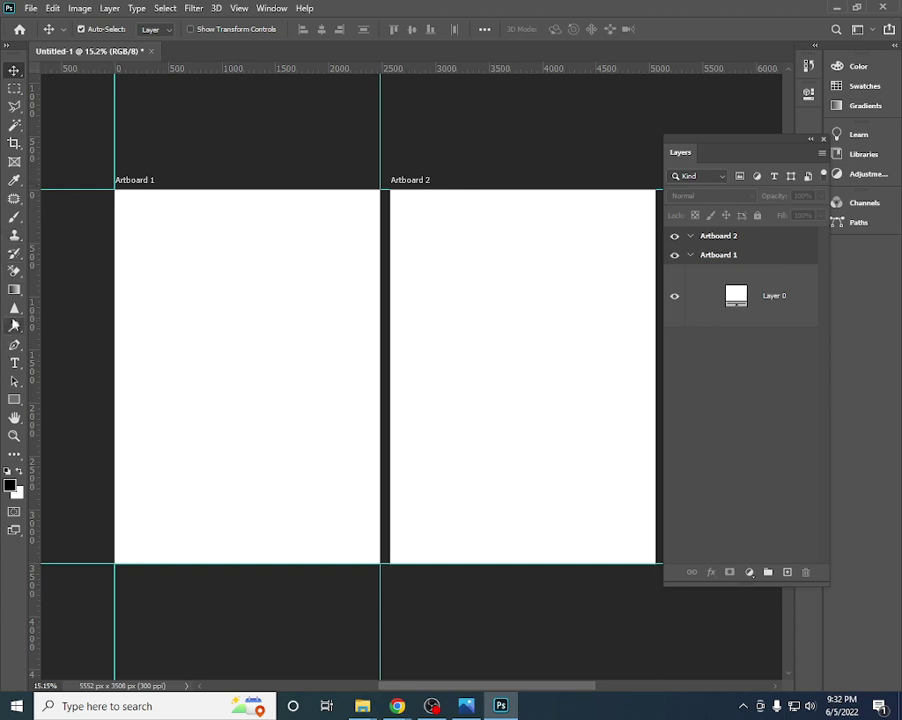
click(14, 399)
drag(176, 278, 271, 402)
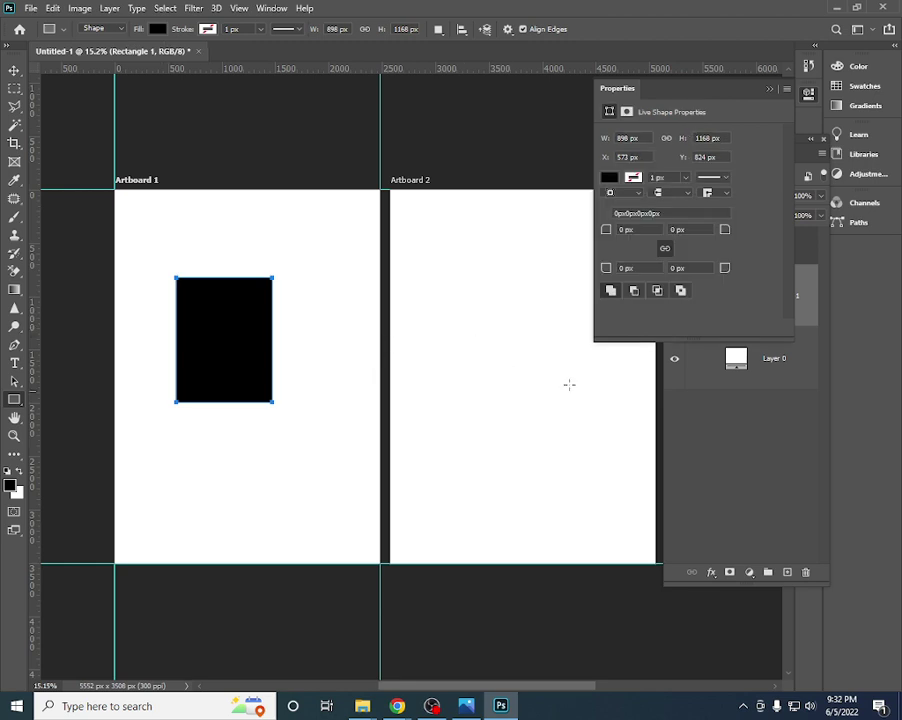
click(768, 90)
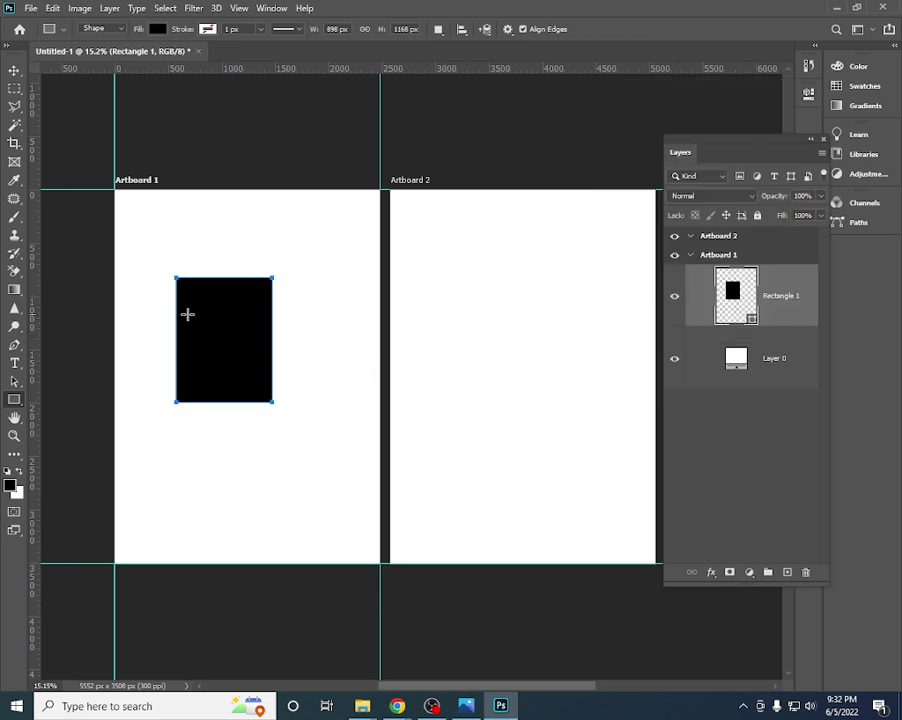
drag(458, 272, 566, 390)
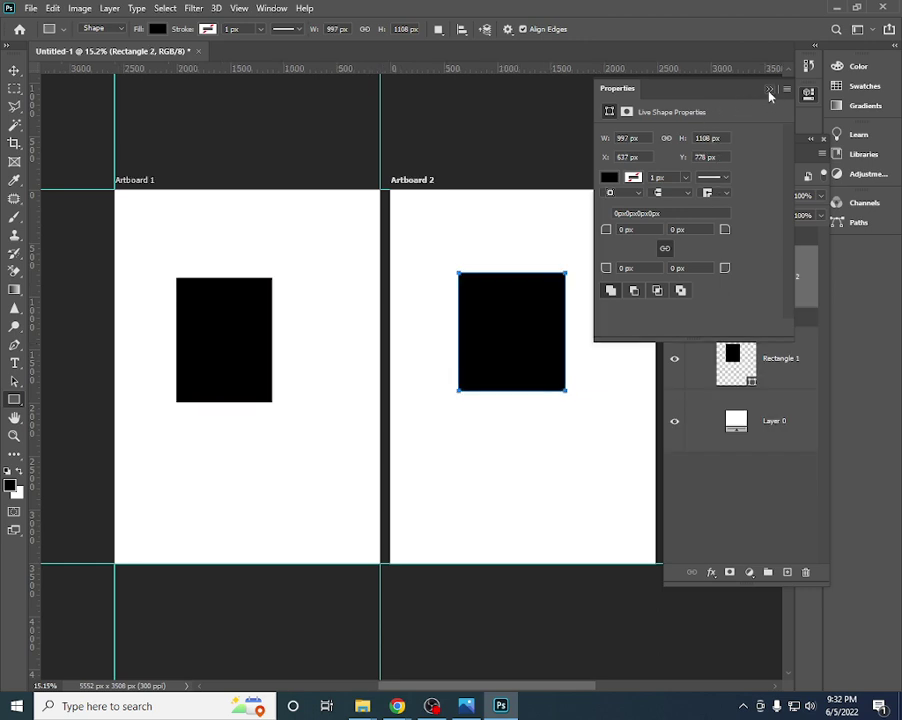
click(769, 91)
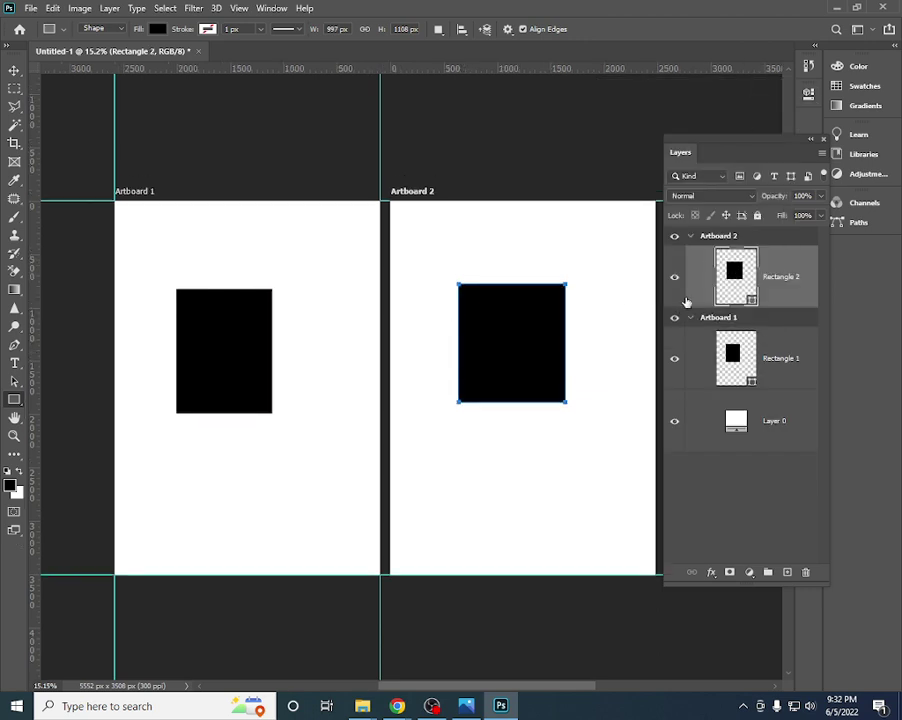
- Draw a second black rectangle overlapping the first on Artboard 1 and tidy the artboard layer groups
click(690, 237)
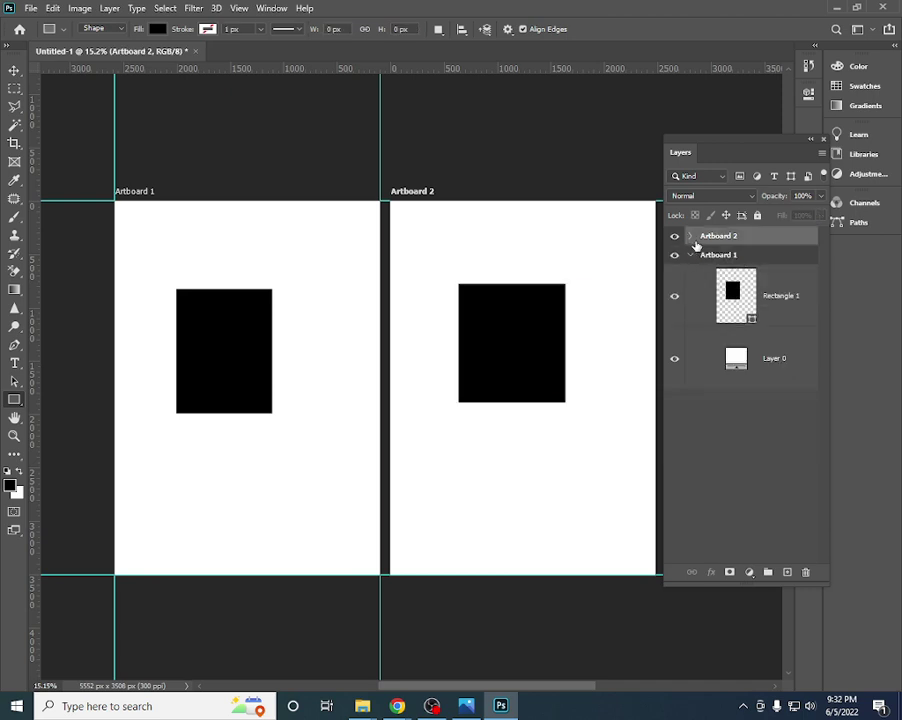
click(690, 238)
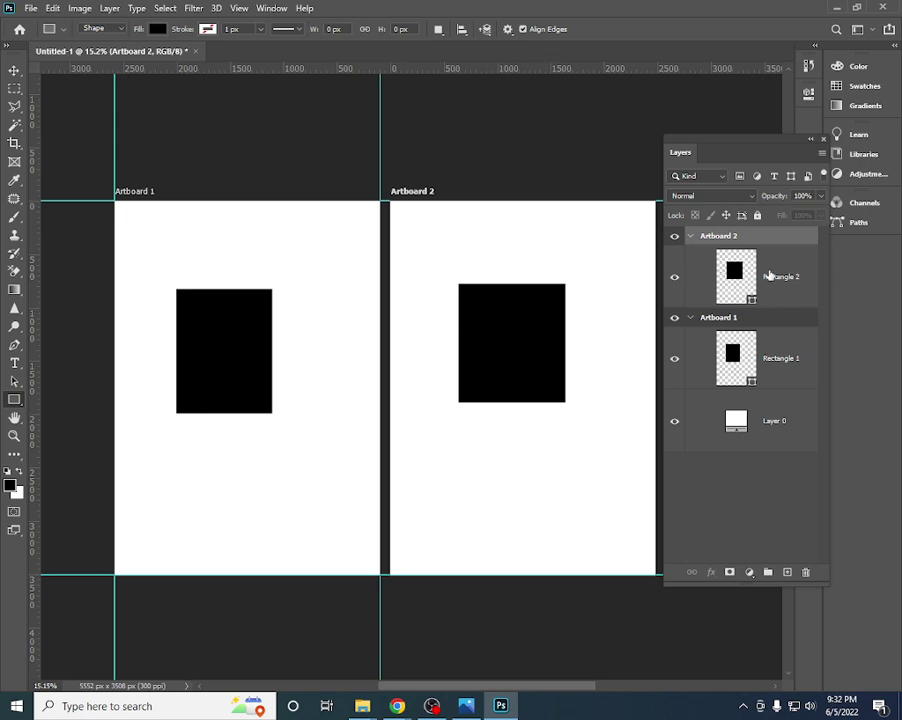
drag(192, 255, 306, 398)
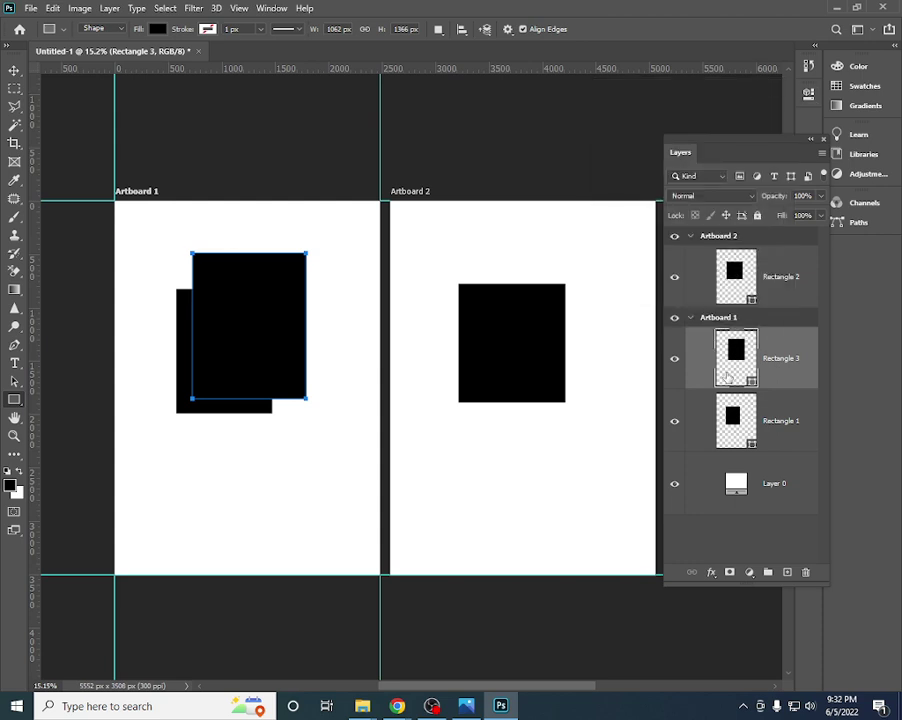
scroll(750, 380, up, 1)
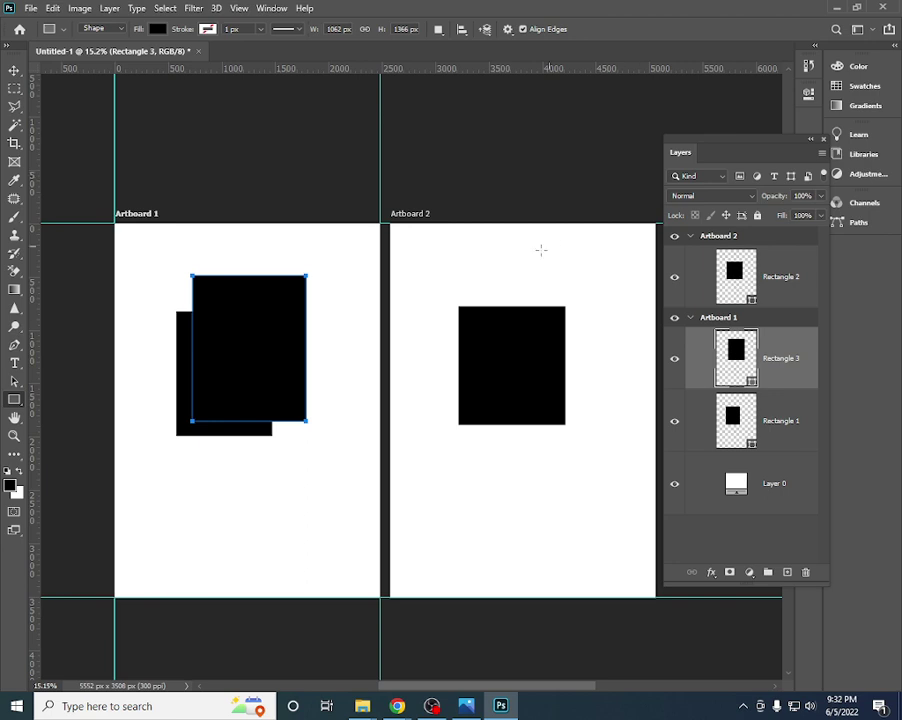
click(689, 236)
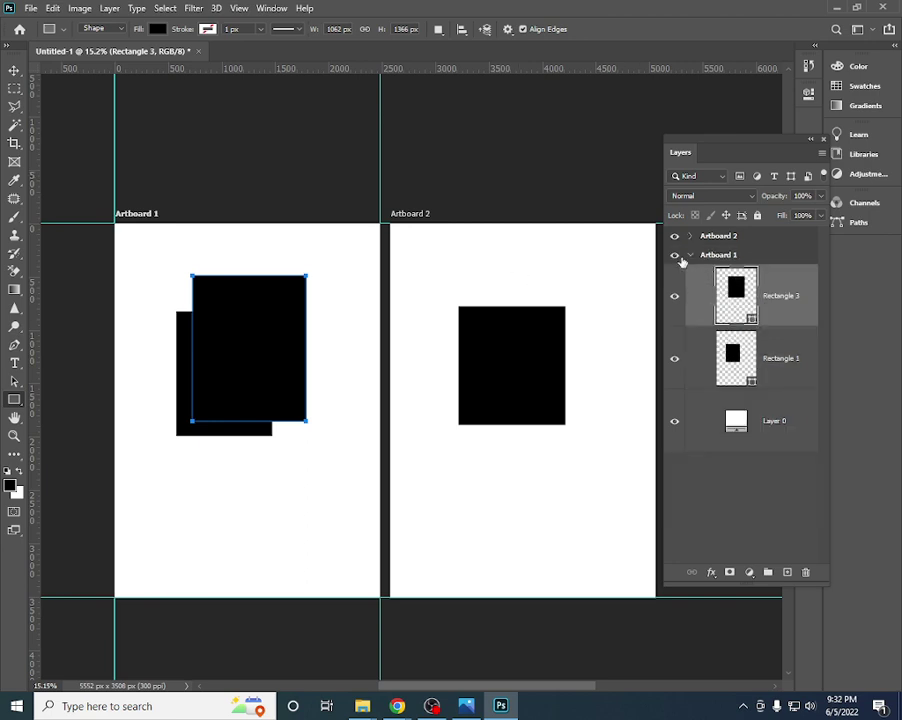
click(690, 255)
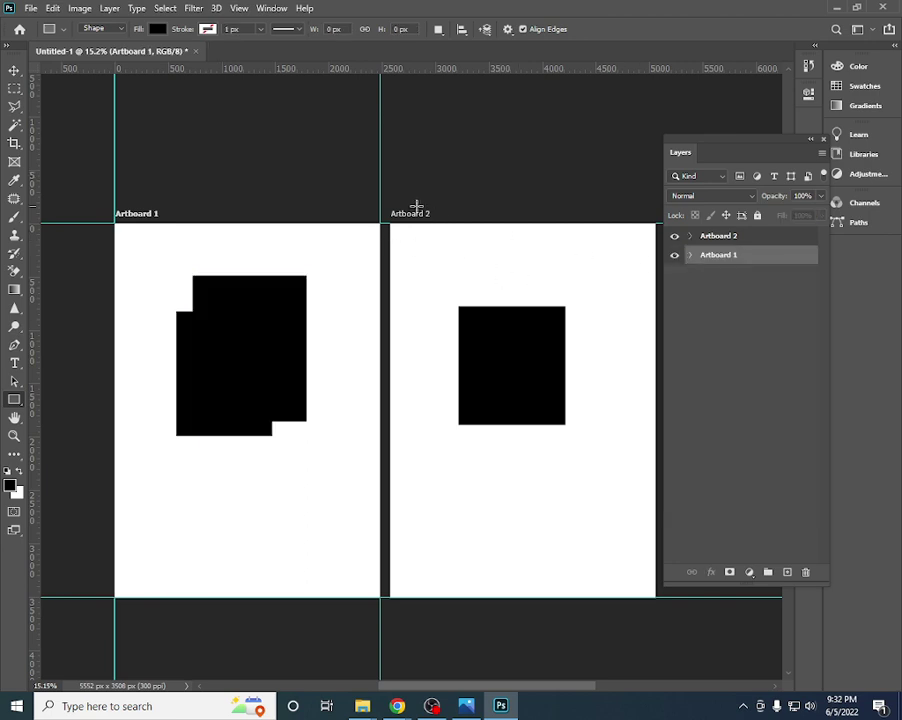
click(689, 256)
click(690, 256)
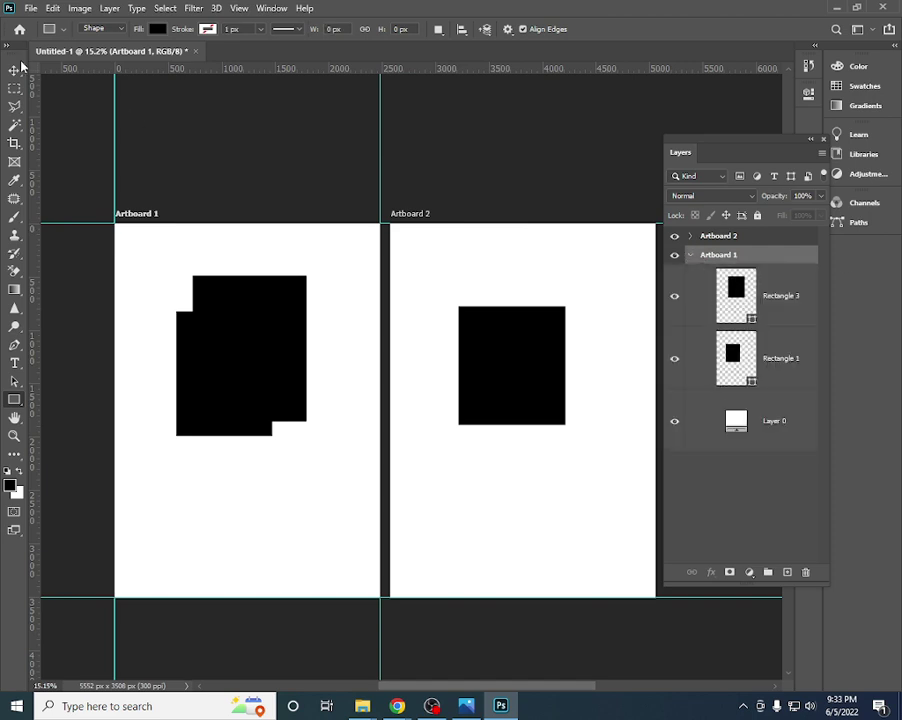
click(15, 68)
- Delete the black rectangles from the artboards and close the floating Layers panel
click(155, 271)
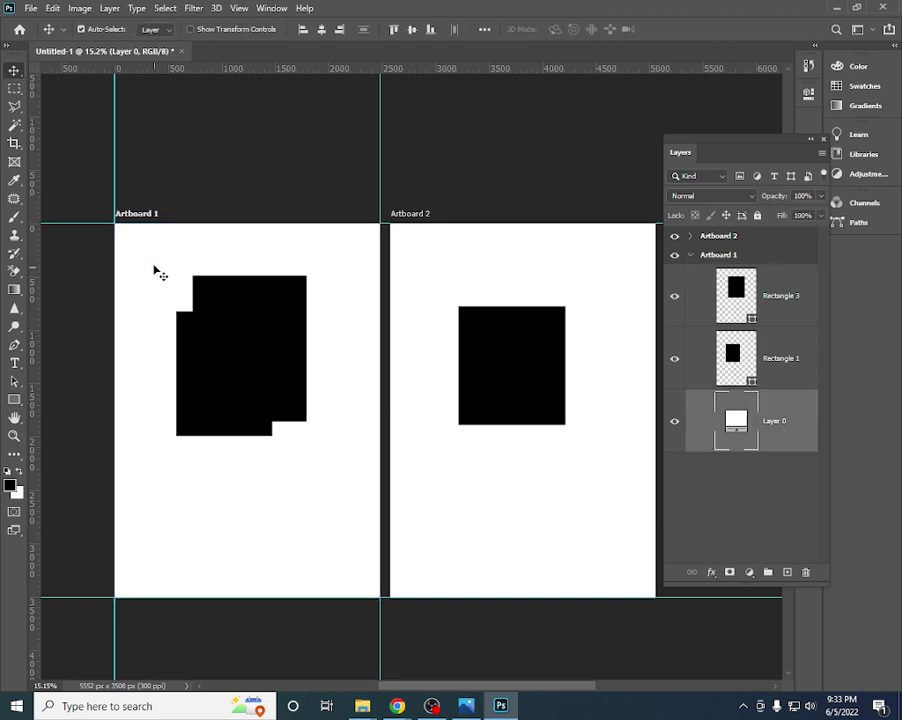
click(514, 362)
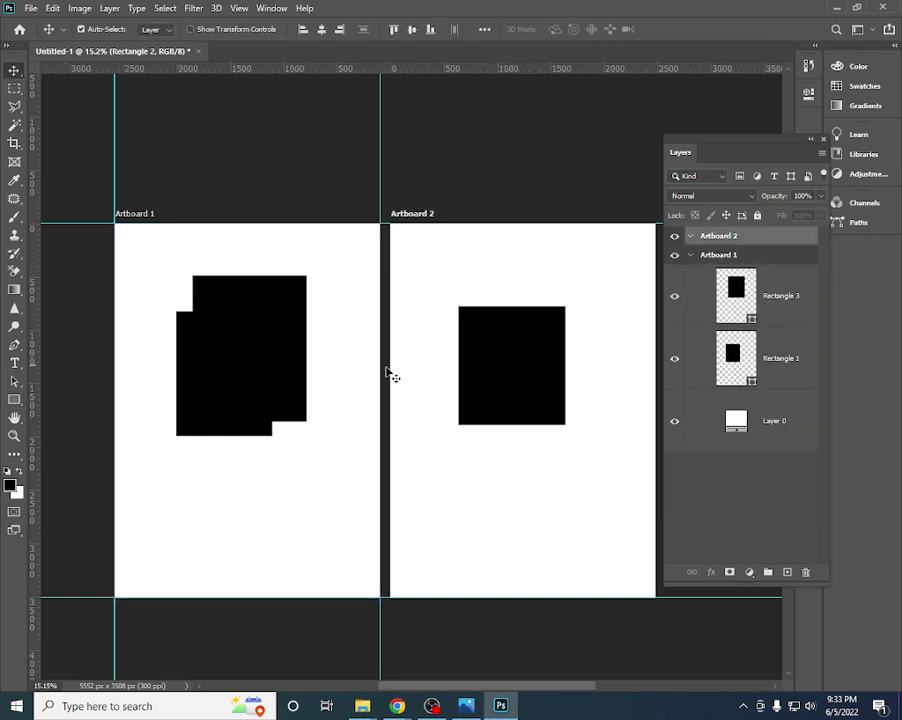
key(Delete)
key(Delete)
key(Delete)
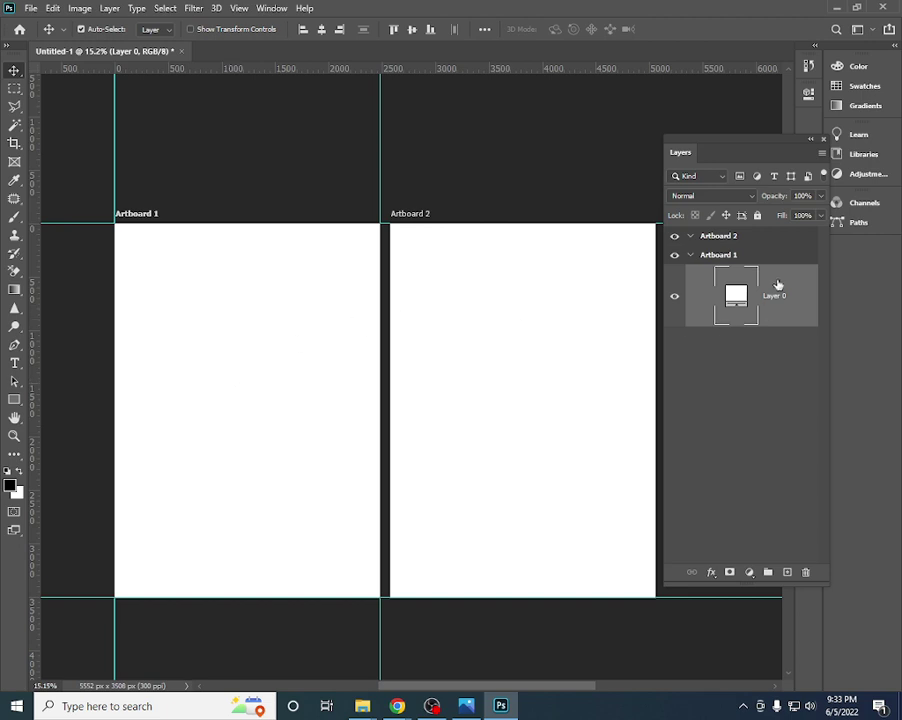
double_click(805, 147)
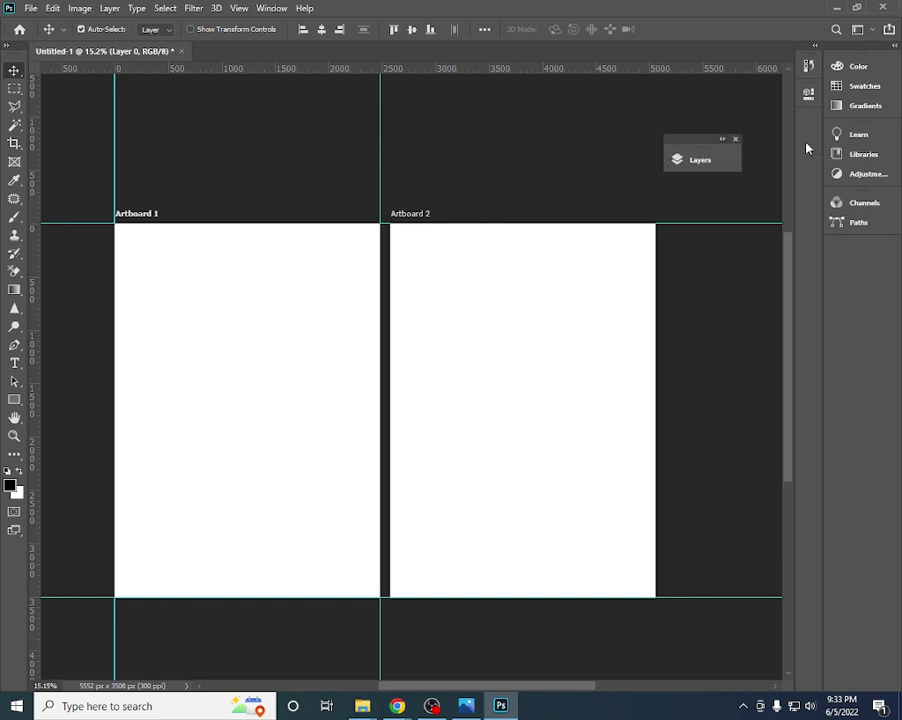
click(737, 142)
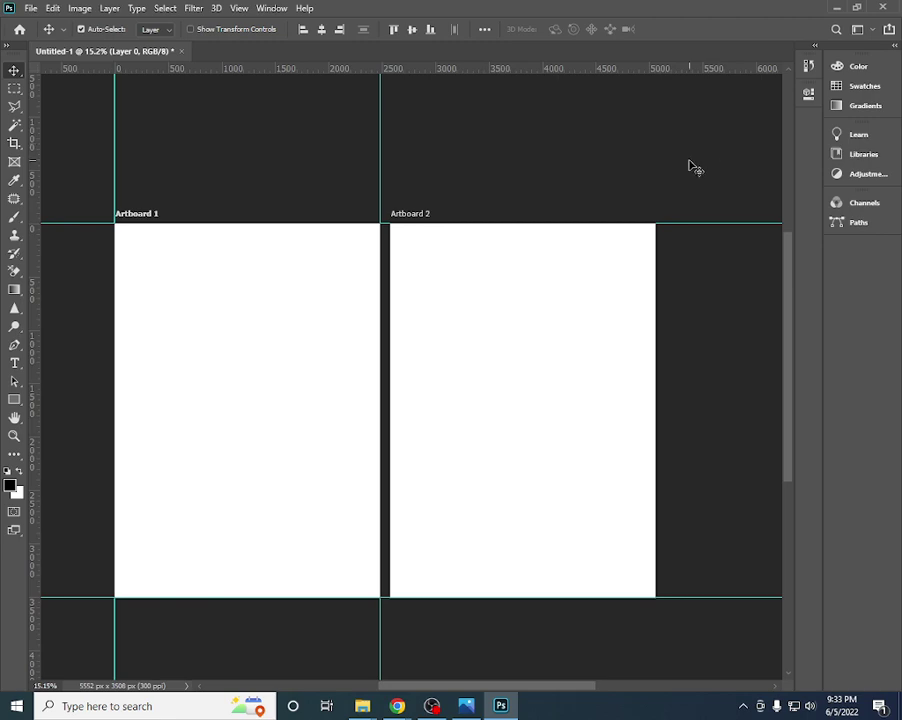
- Admit everyone waiting to join the Google Meet call
mouse_move(397, 706)
click(338, 648)
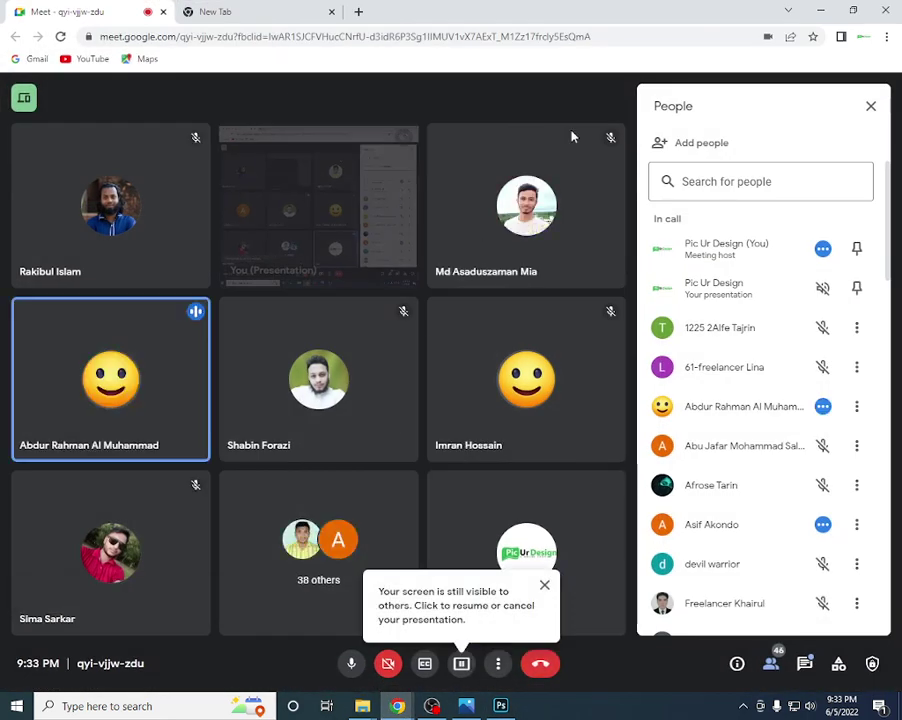
click(586, 152)
click(600, 168)
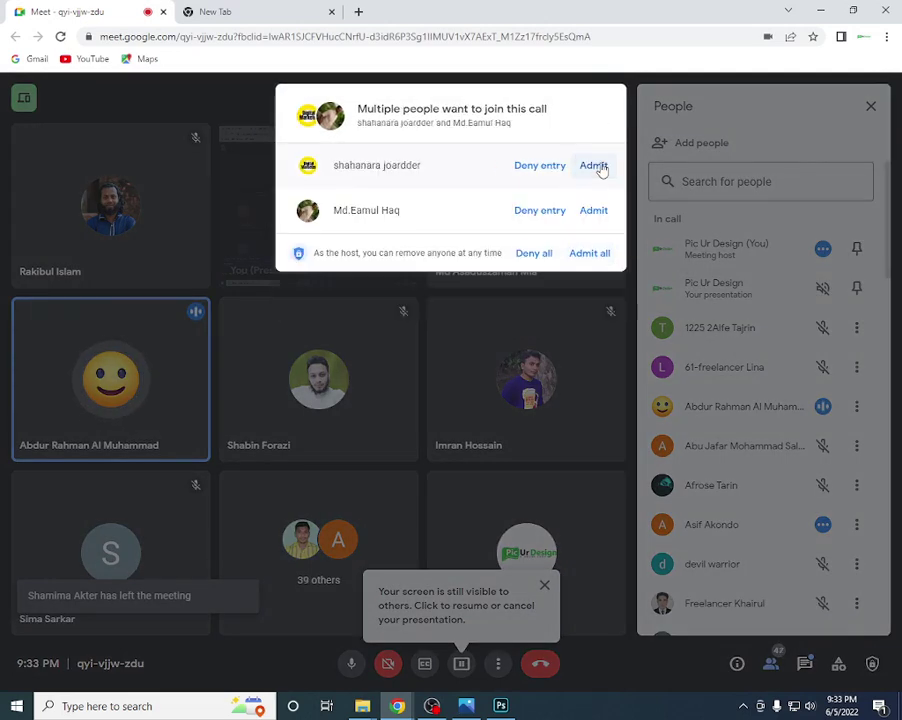
click(598, 156)
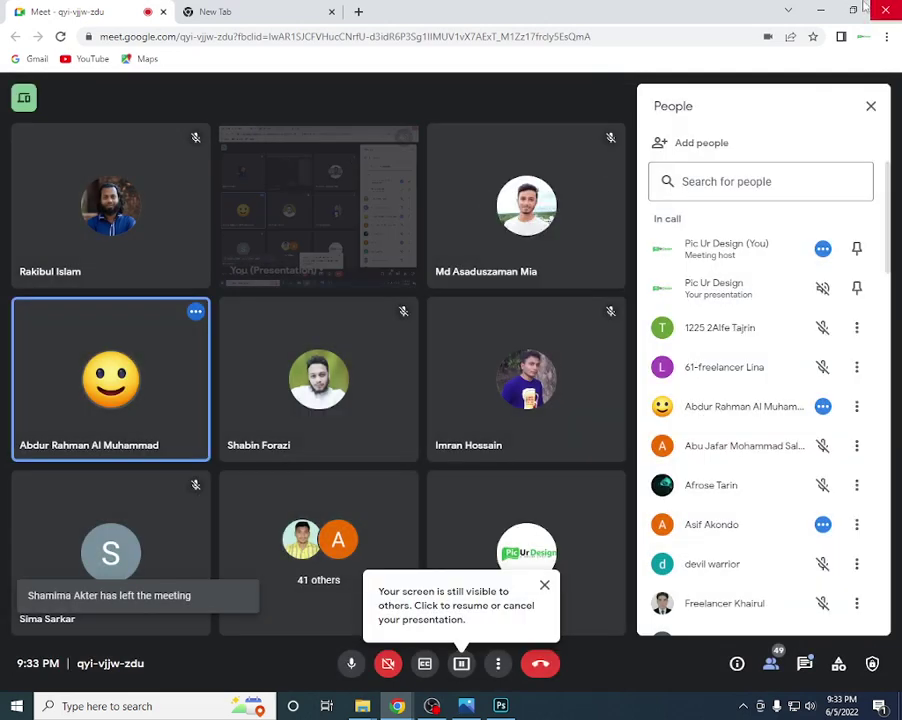
- Deselect the current Photoshop layer, then admit the next person asking to join the call
key(alt+Tab)
click(551, 218)
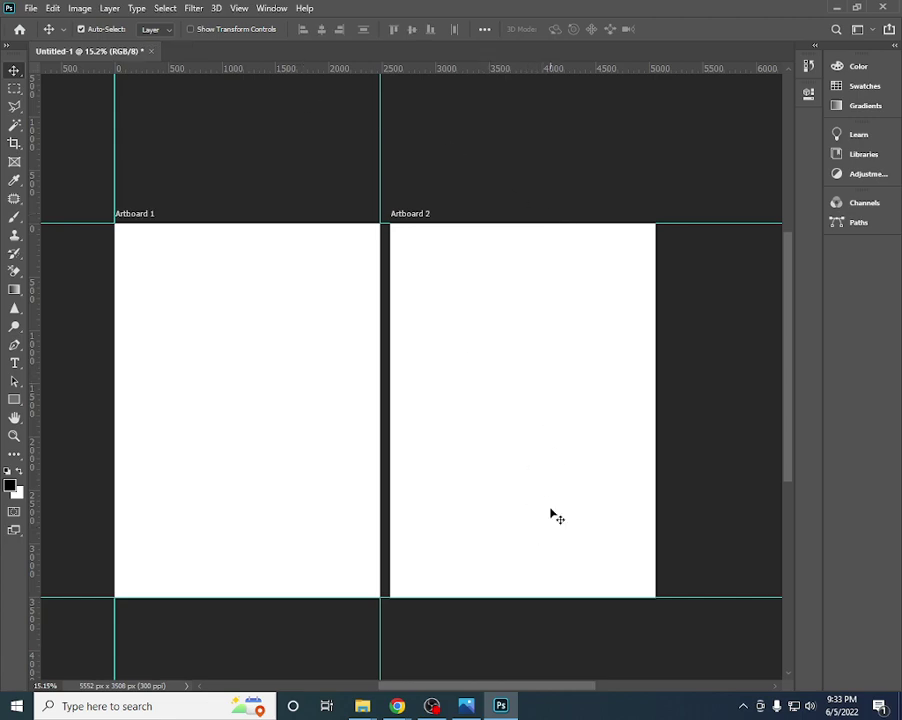
mouse_move(397, 706)
click(327, 613)
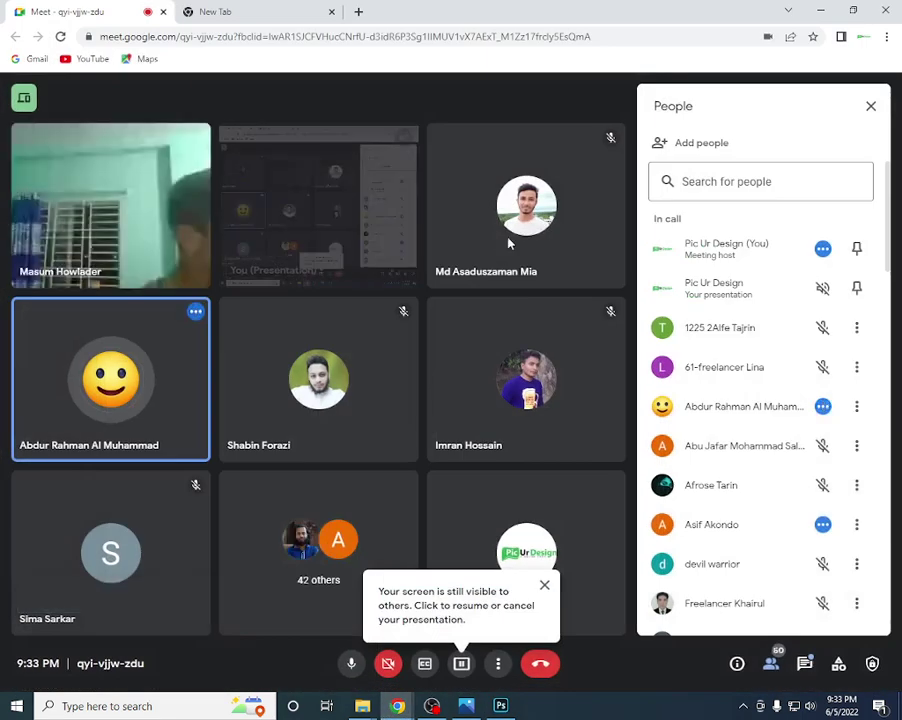
click(600, 155)
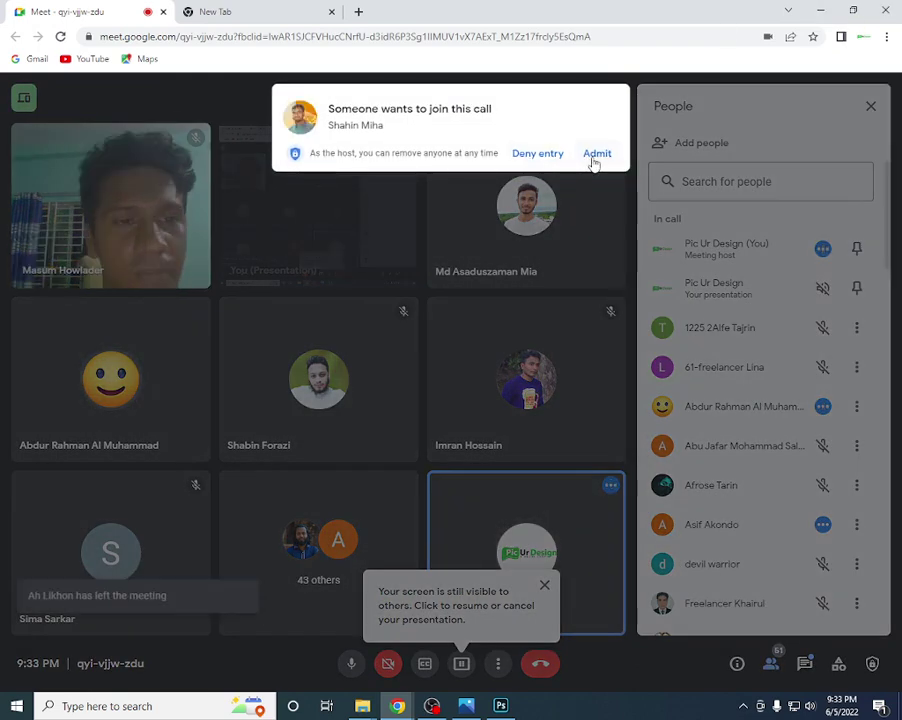
click(594, 157)
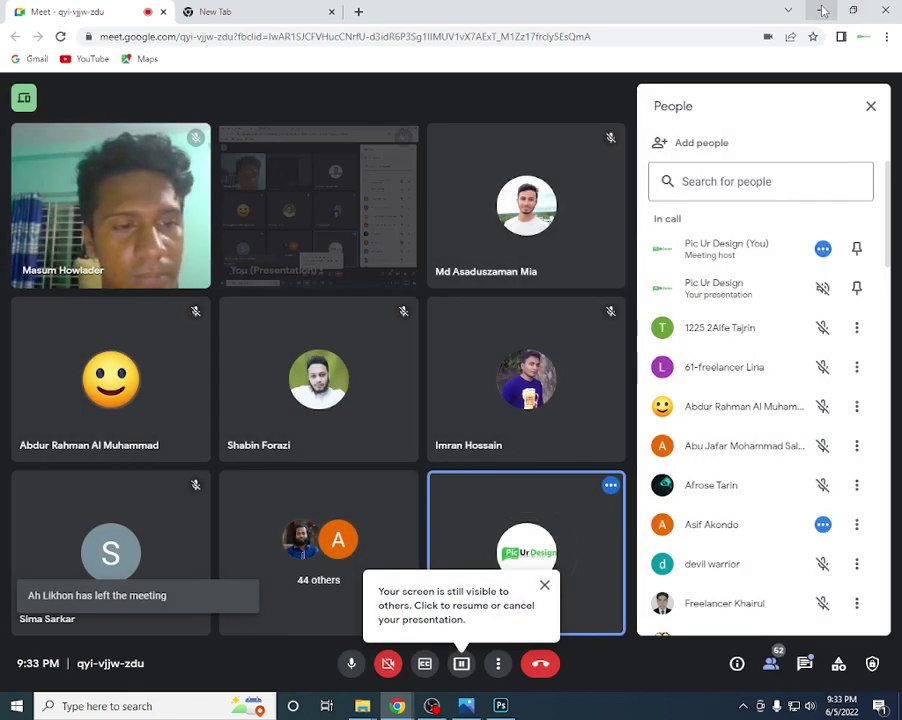
- Close the artboards document without saving and minimize Photoshop to show the desktop
click(431, 706)
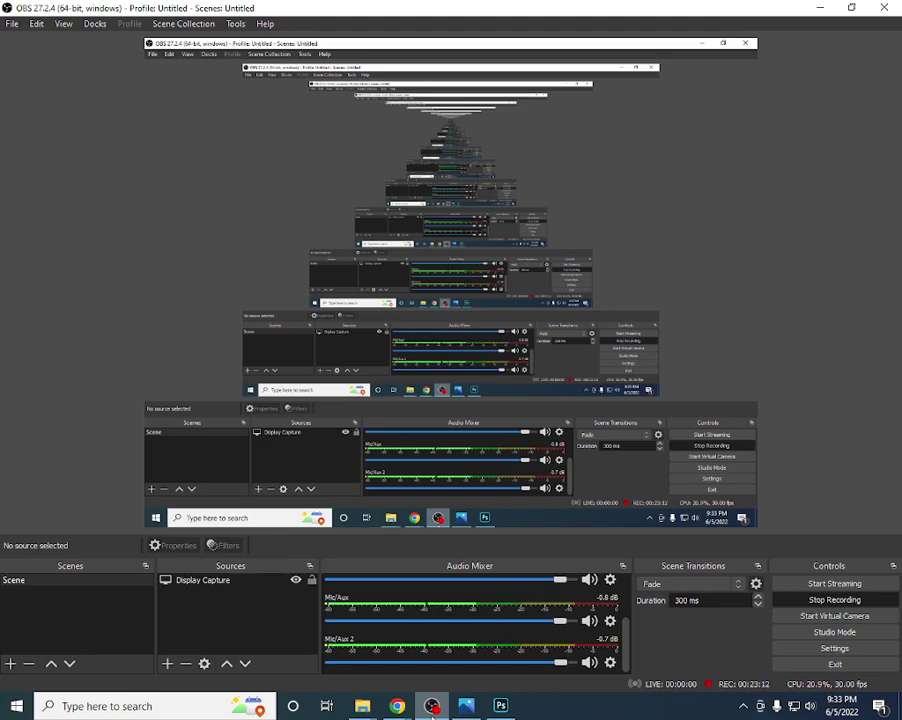
click(431, 706)
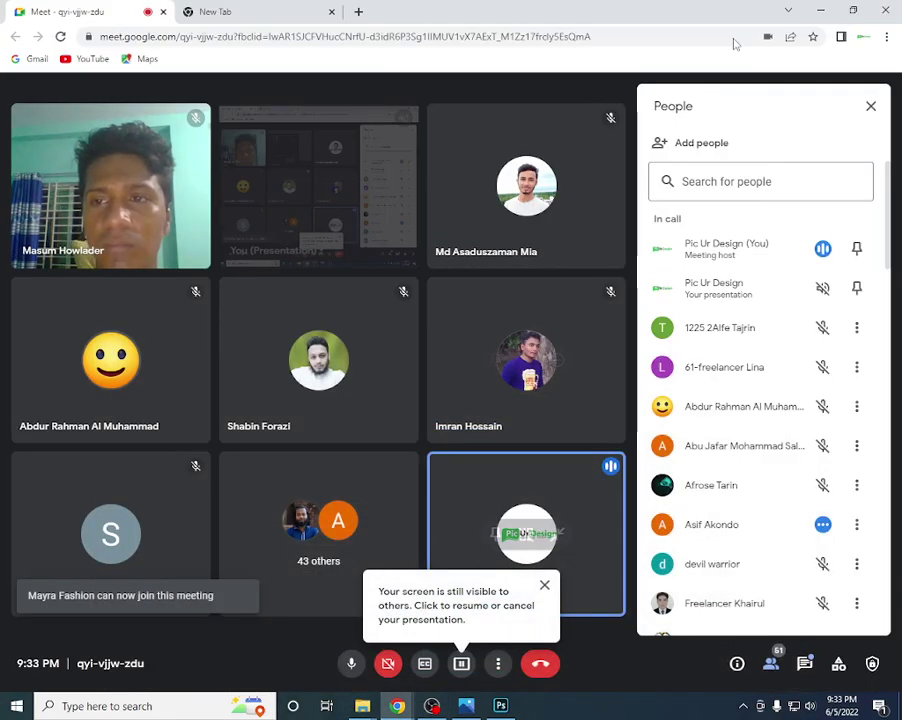
click(820, 10)
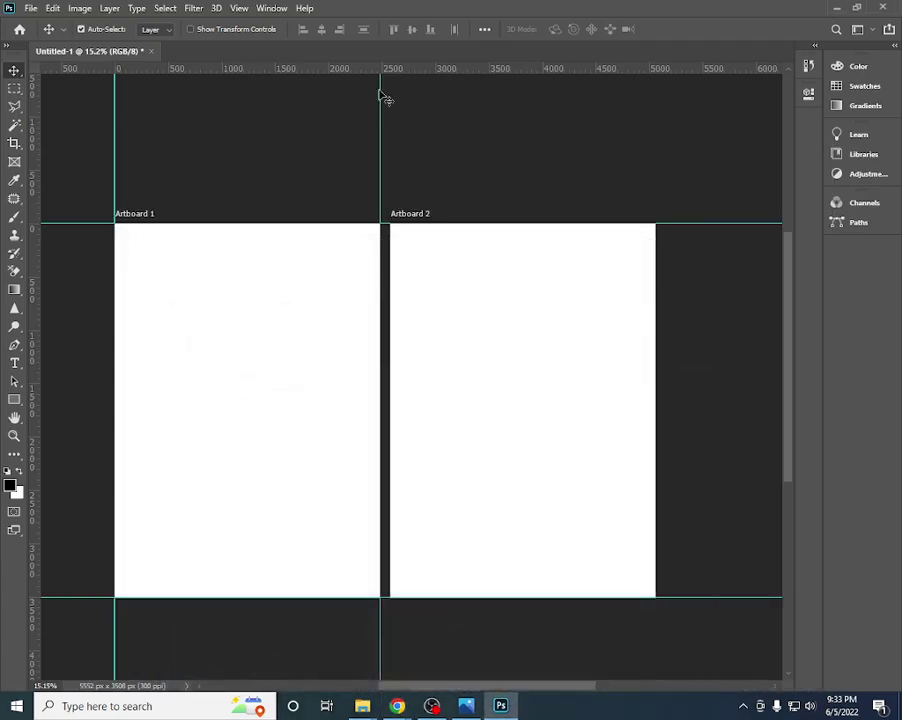
click(148, 51)
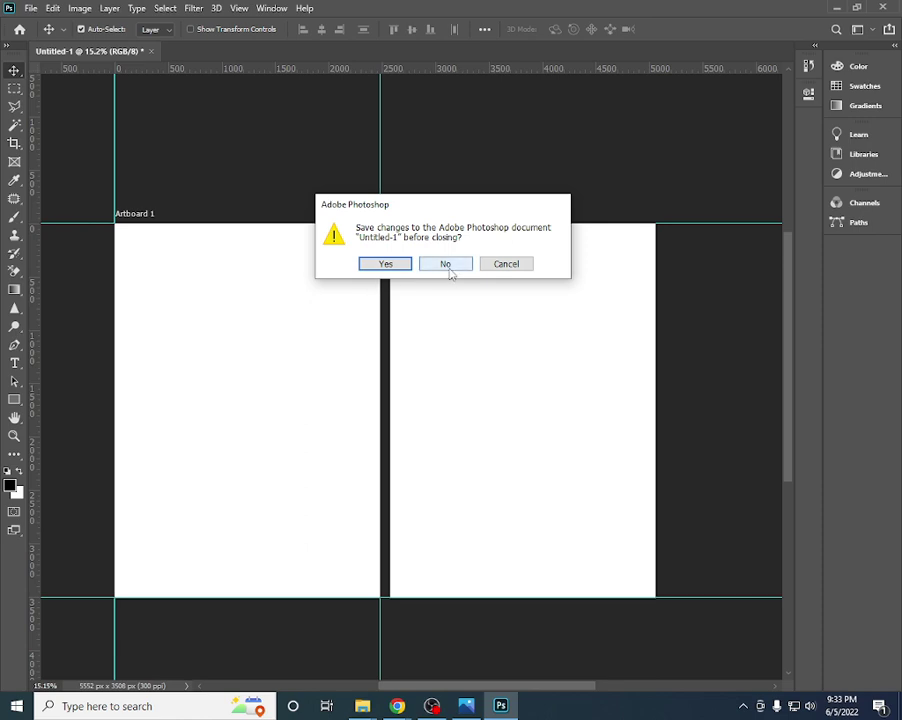
click(446, 264)
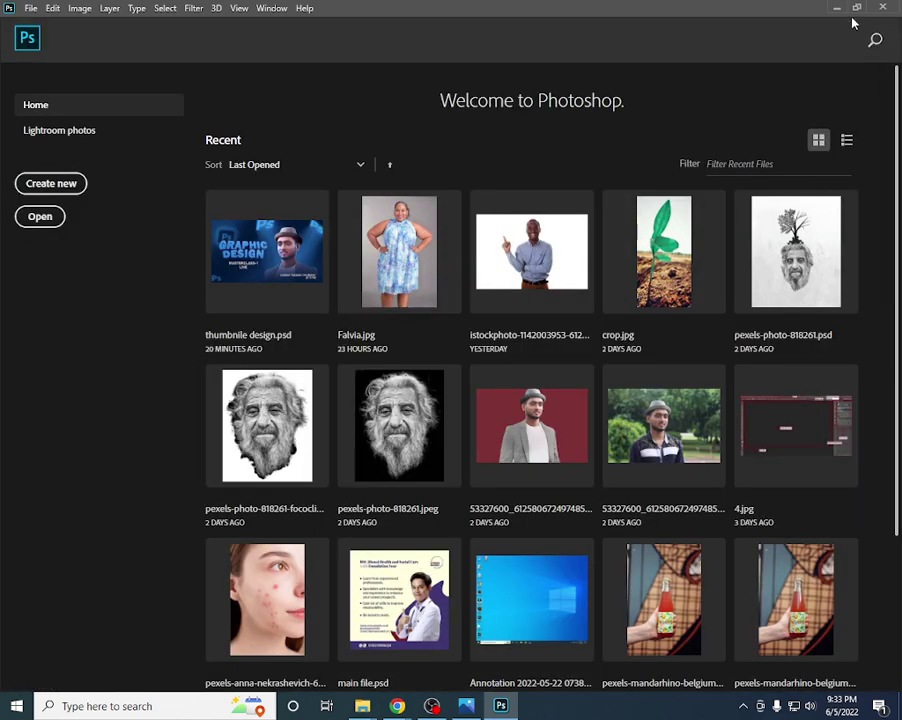
click(836, 8)
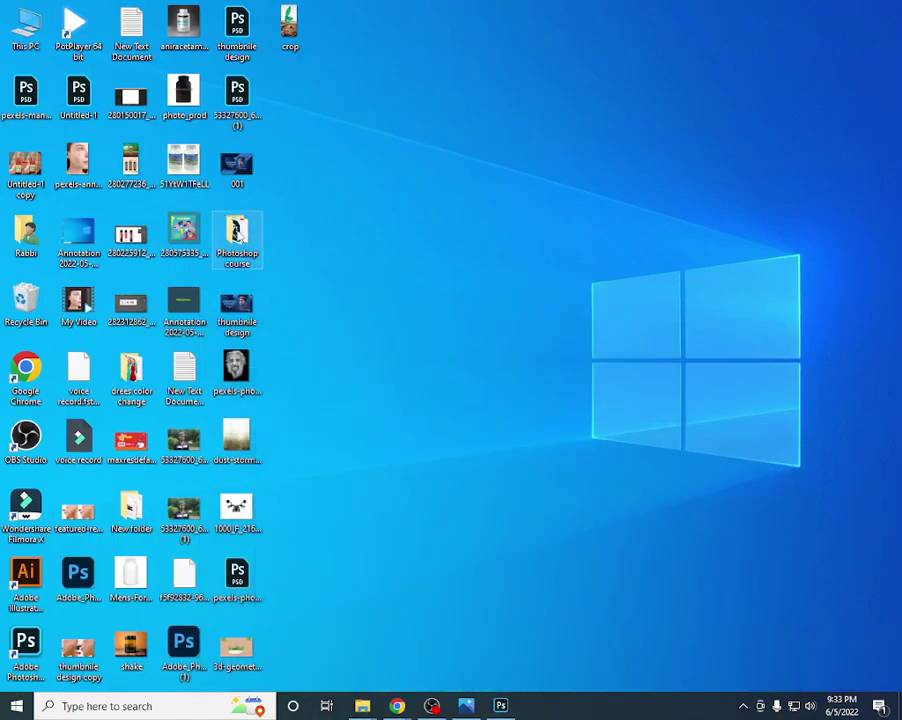
- Open the Photoshop course's Class 2 folder and browse its lesson images
double_click(239, 233)
double_click(172, 107)
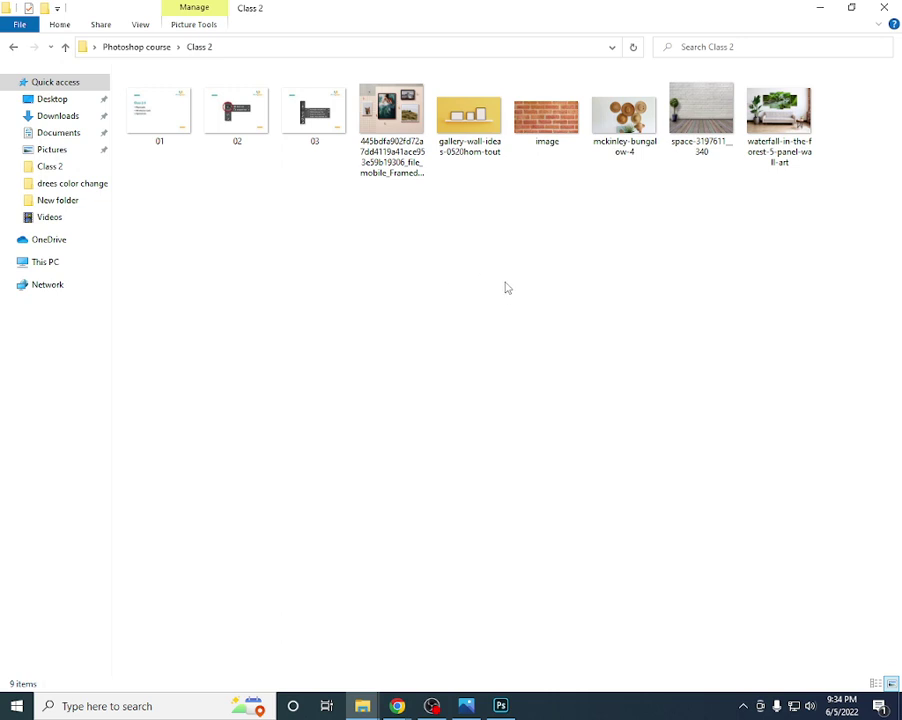
click(476, 120)
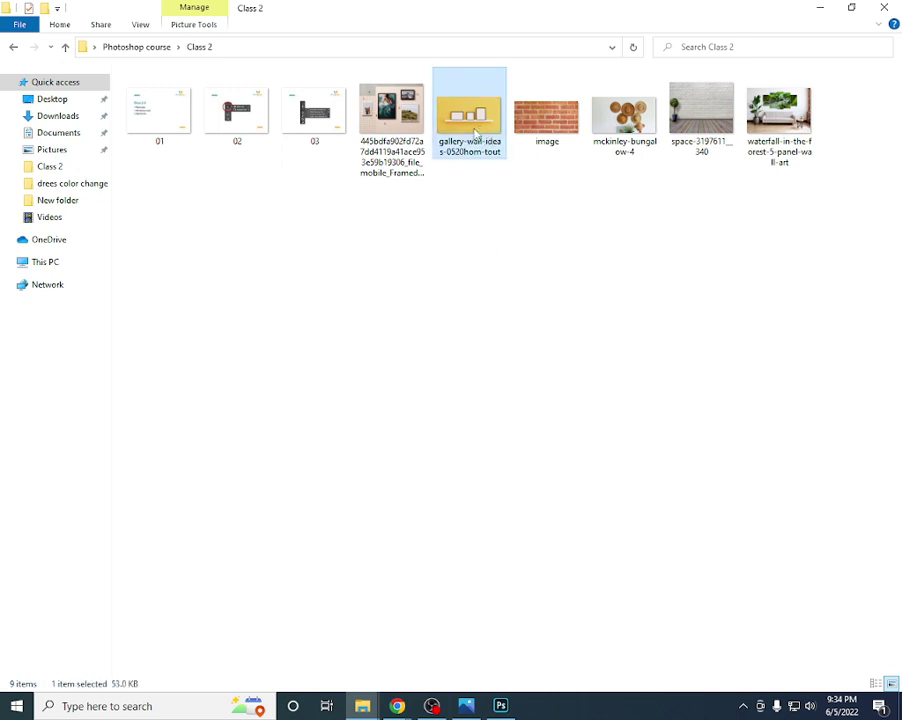
click(503, 262)
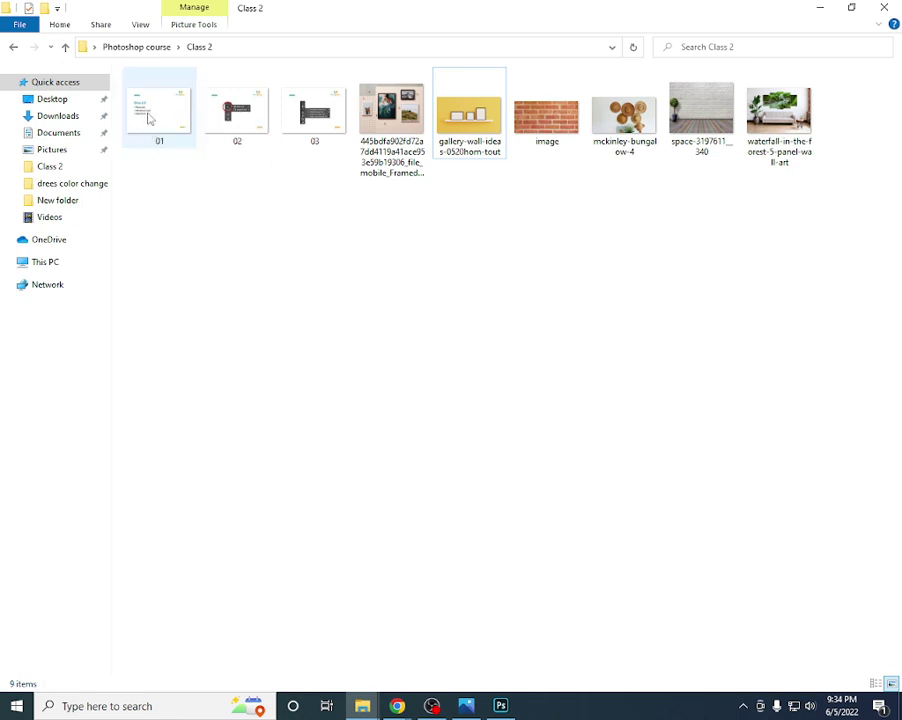
mouse_move(148, 116)
mouse_down()
mouse_move(523, 485)
mouse_move(160, 120)
mouse_move(427, 428)
mouse_up()
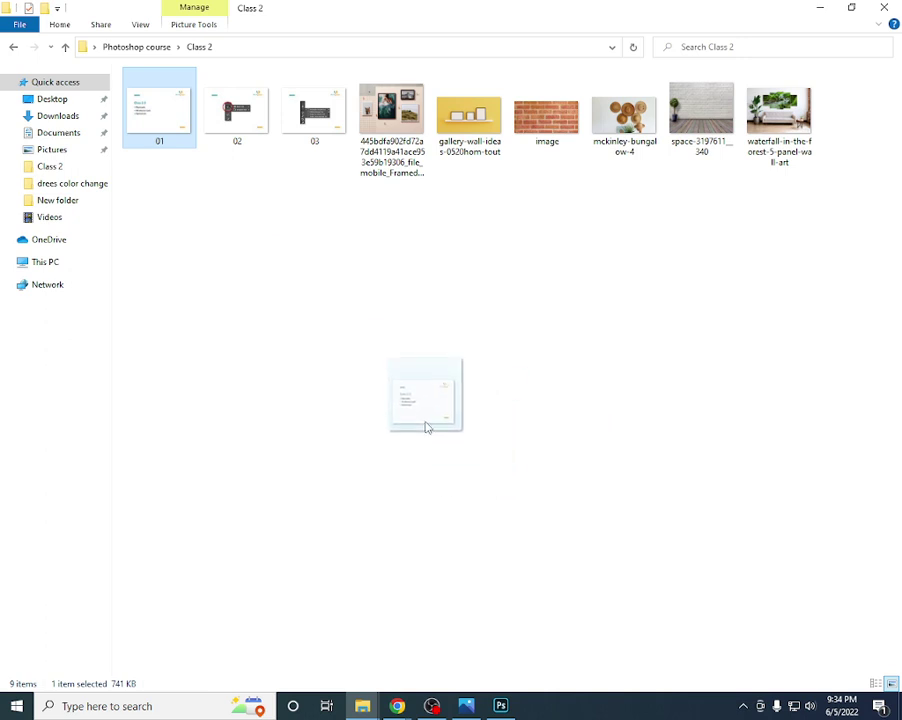
drag(427, 428, 150, 163)
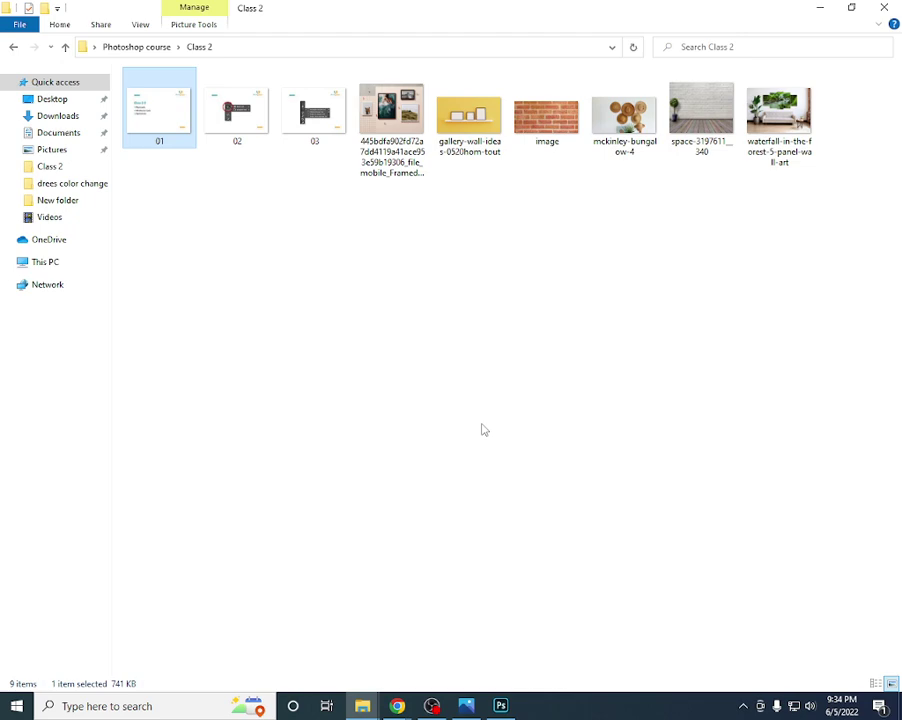
- Create a new blank white A4 document at 300 ppi in Photoshop
click(503, 704)
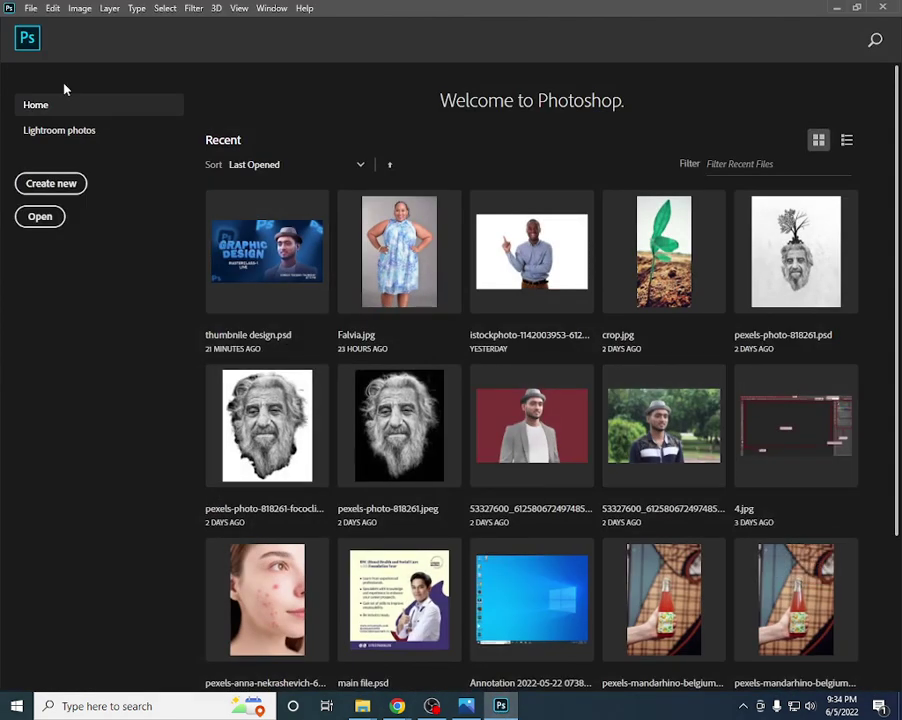
click(37, 40)
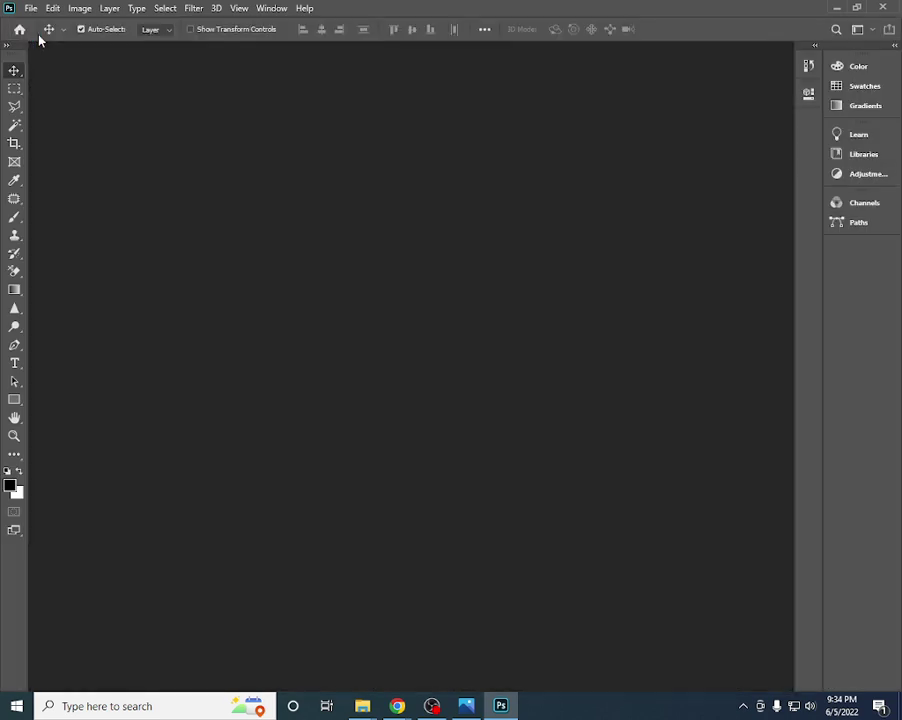
click(31, 8)
click(34, 19)
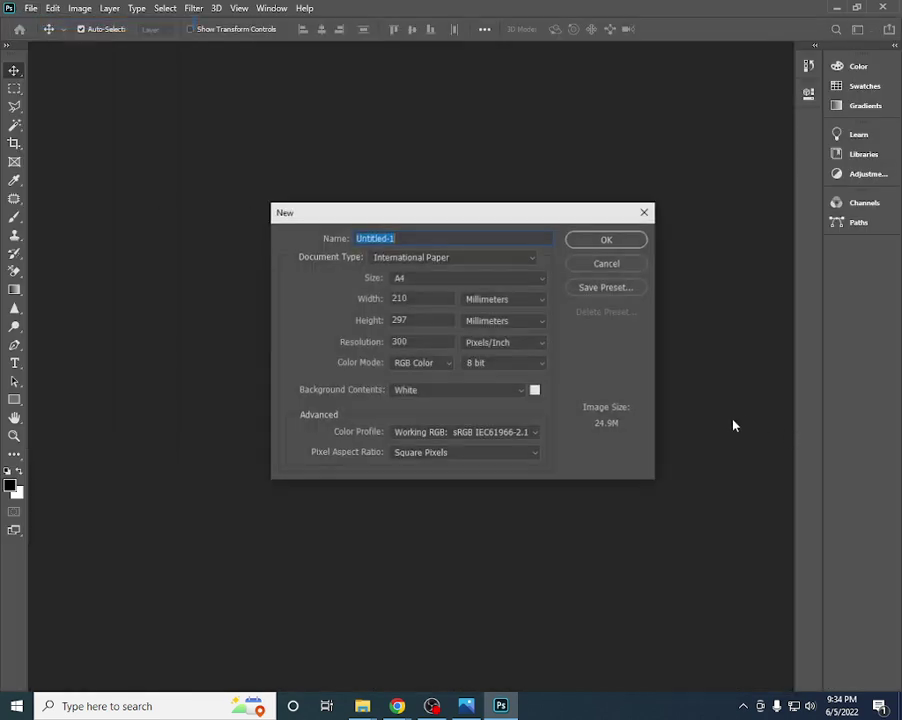
click(604, 240)
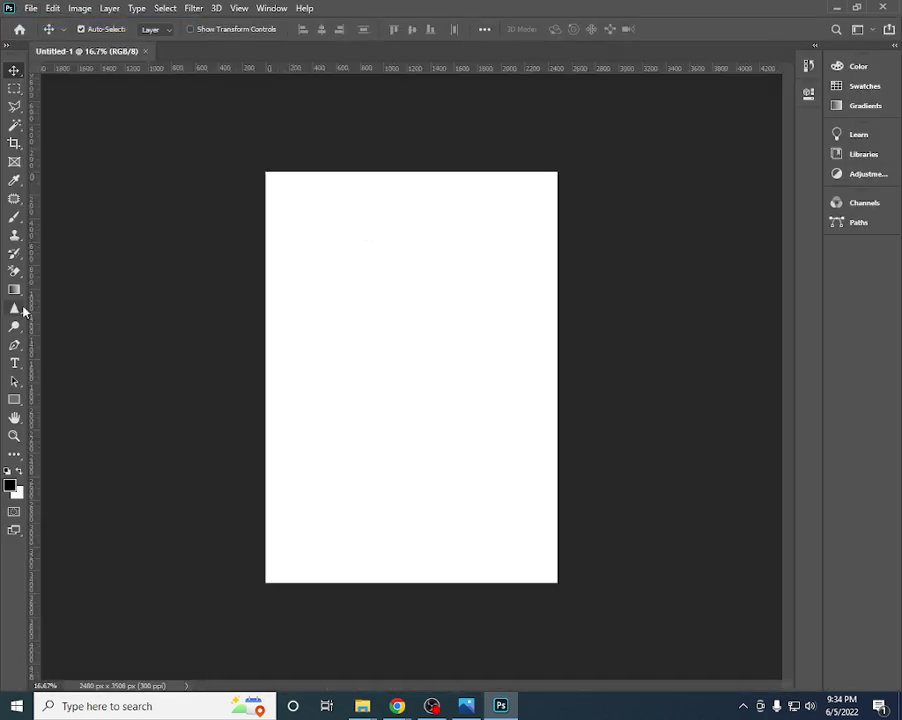
- Draw a black rectangle in the page centre and move it near the bottom
click(14, 399)
drag(364, 293, 496, 410)
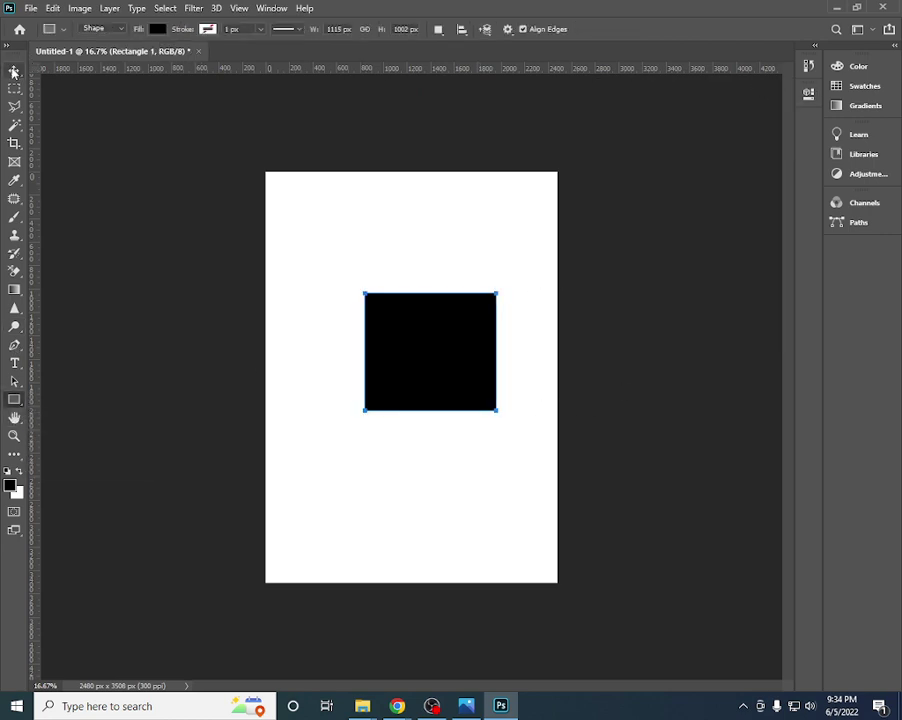
key(v)
mouse_move(405, 371)
mouse_down()
mouse_move(392, 442)
mouse_move(398, 386)
mouse_move(410, 512)
mouse_up()
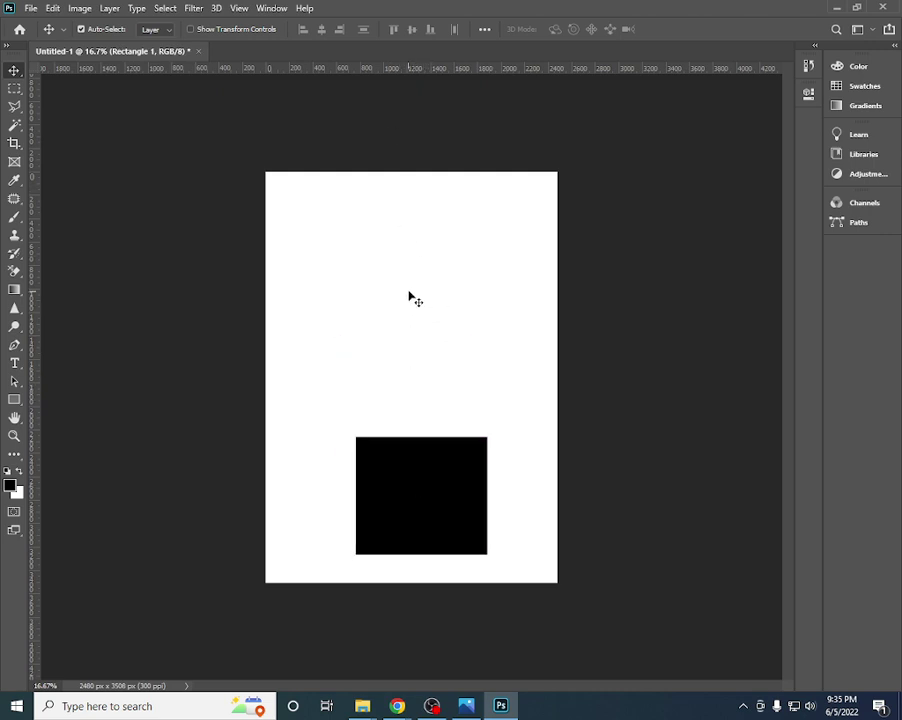
mouse_move(14, 71)
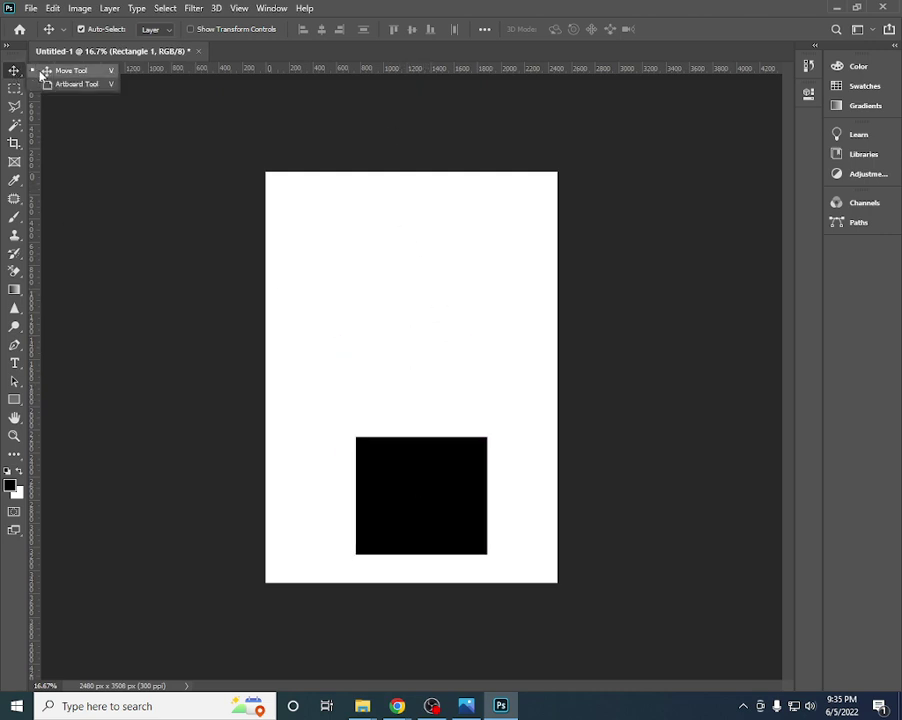
- Try the eyedropper, brush and gradient tools, move the square up, then close unsaved
click(14, 180)
click(14, 218)
key(g)
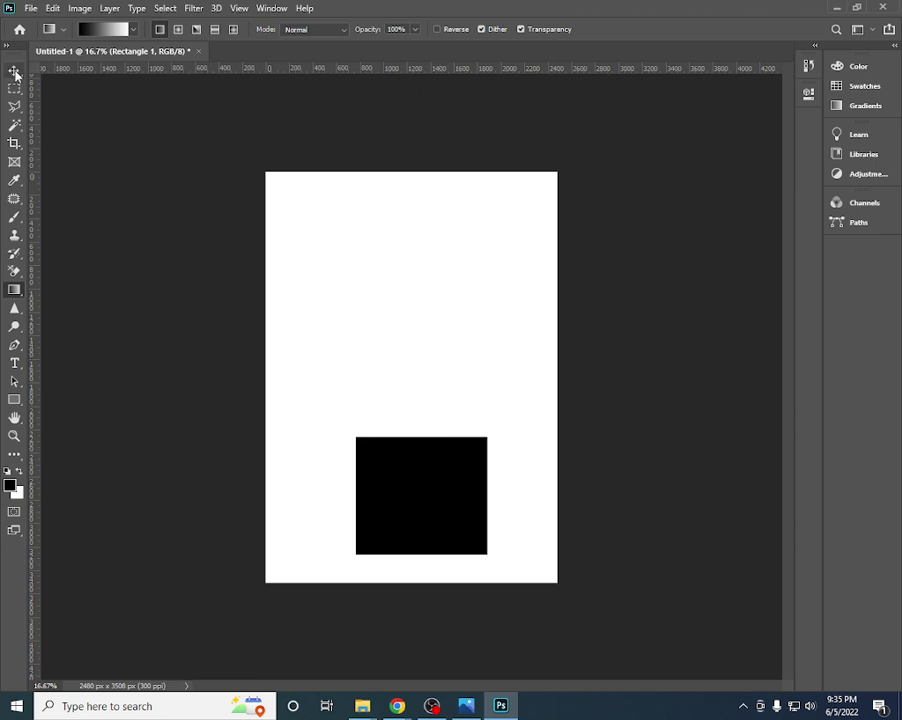
click(15, 73)
drag(420, 515, 420, 321)
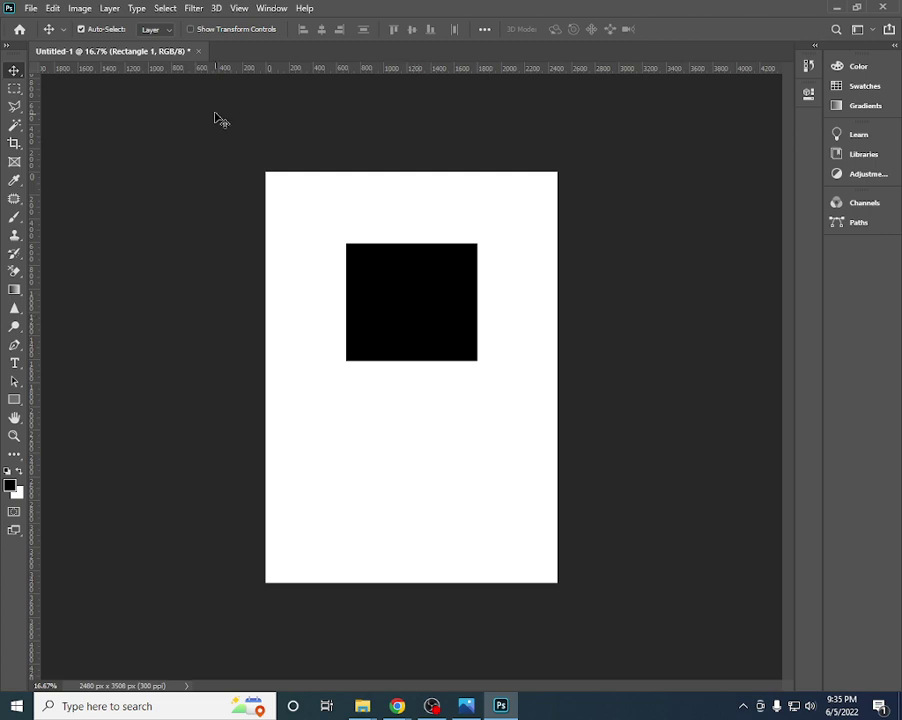
click(200, 52)
click(450, 262)
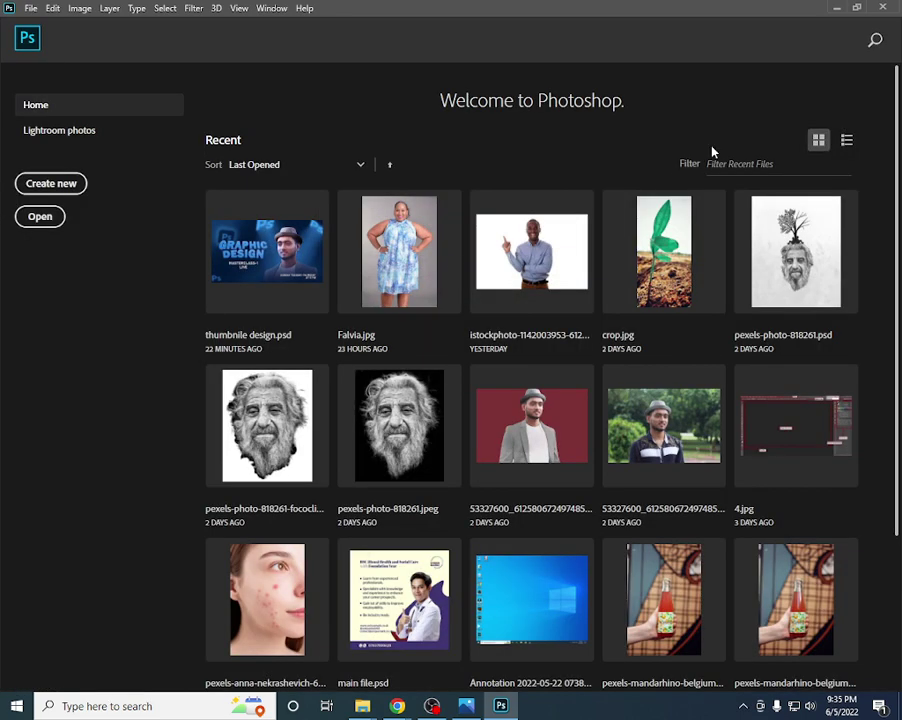
- View lesson slides 01 and 03 (marquee tools) in Windows Photos, then close the viewer
click(836, 7)
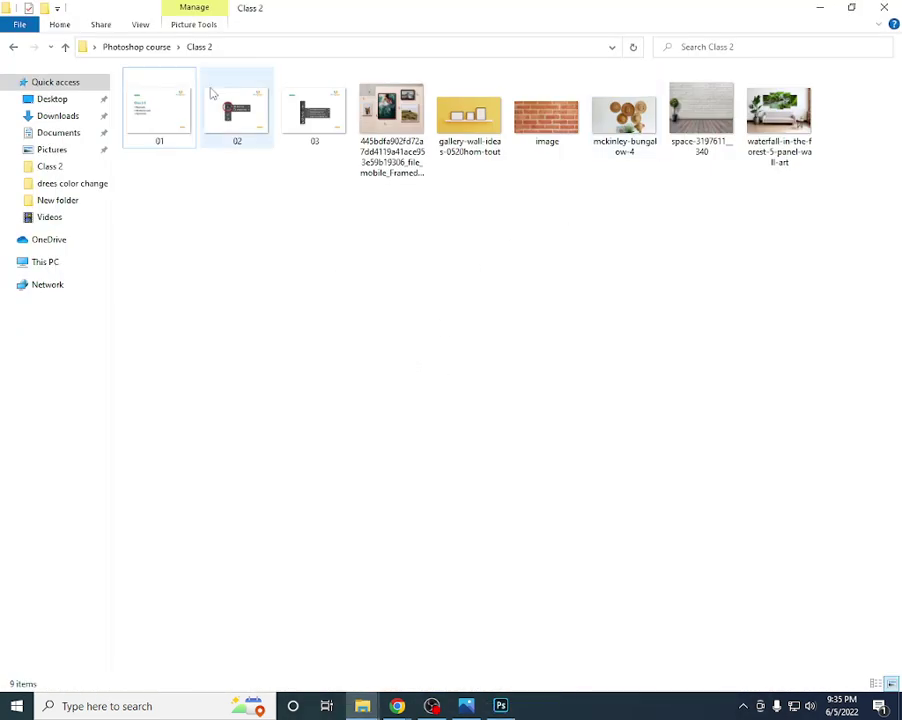
click(158, 120)
double_click(165, 122)
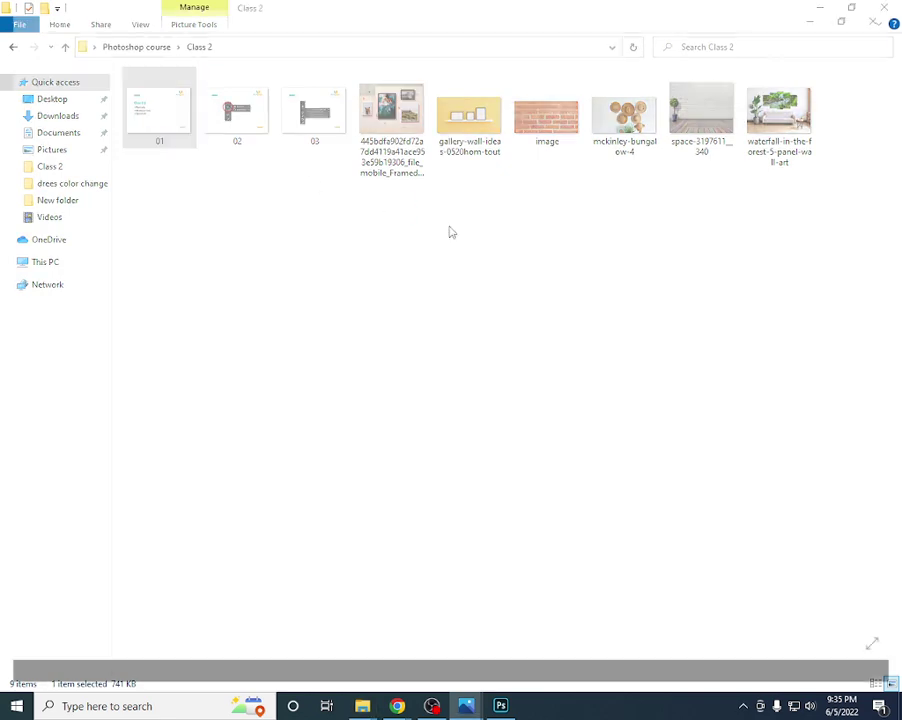
click(886, 12)
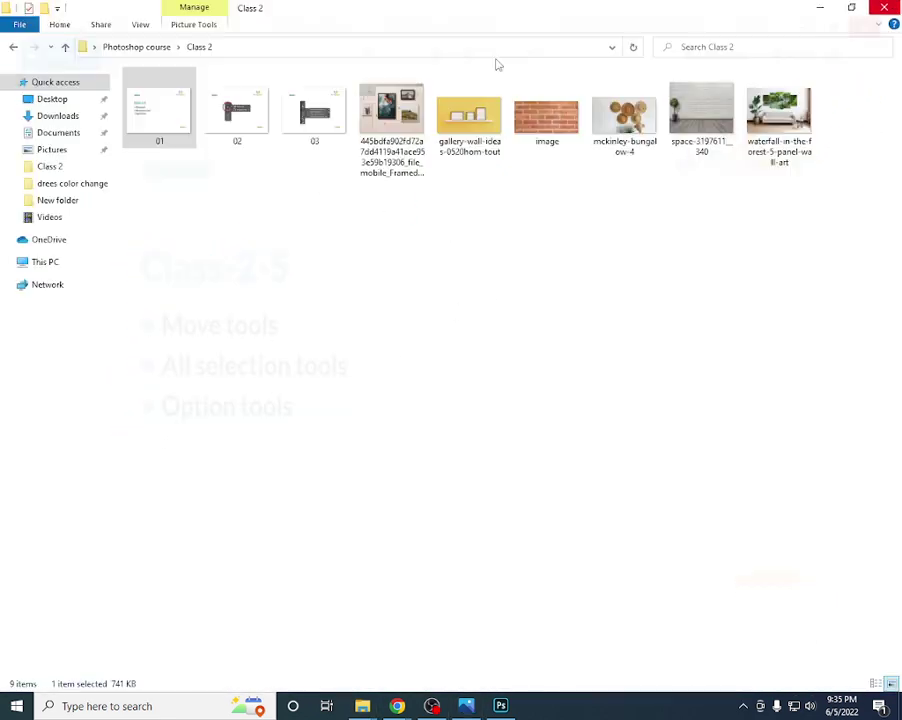
click(286, 168)
double_click(318, 114)
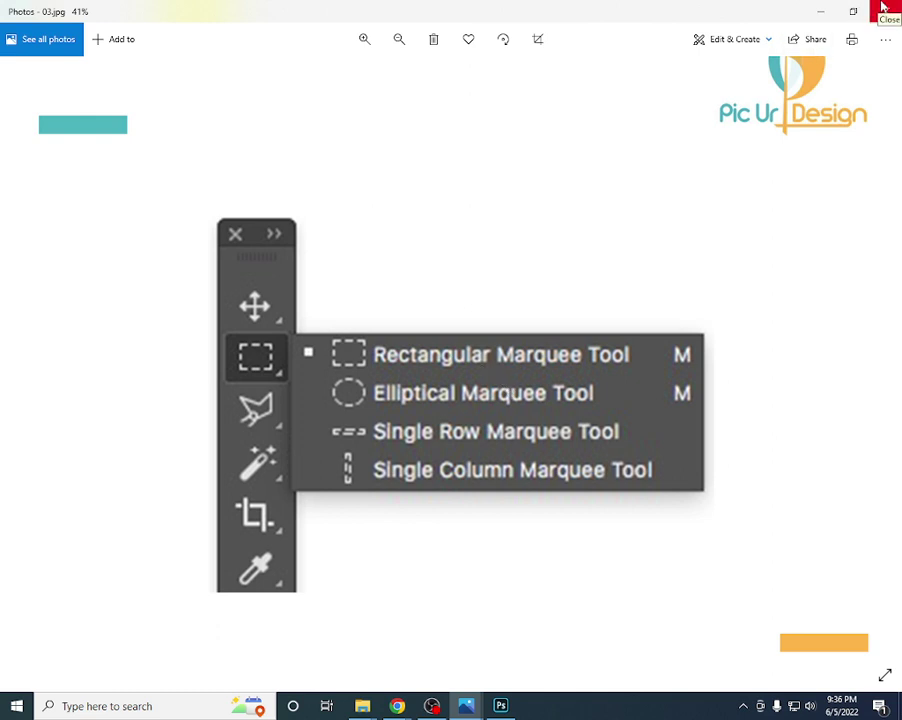
click(883, 8)
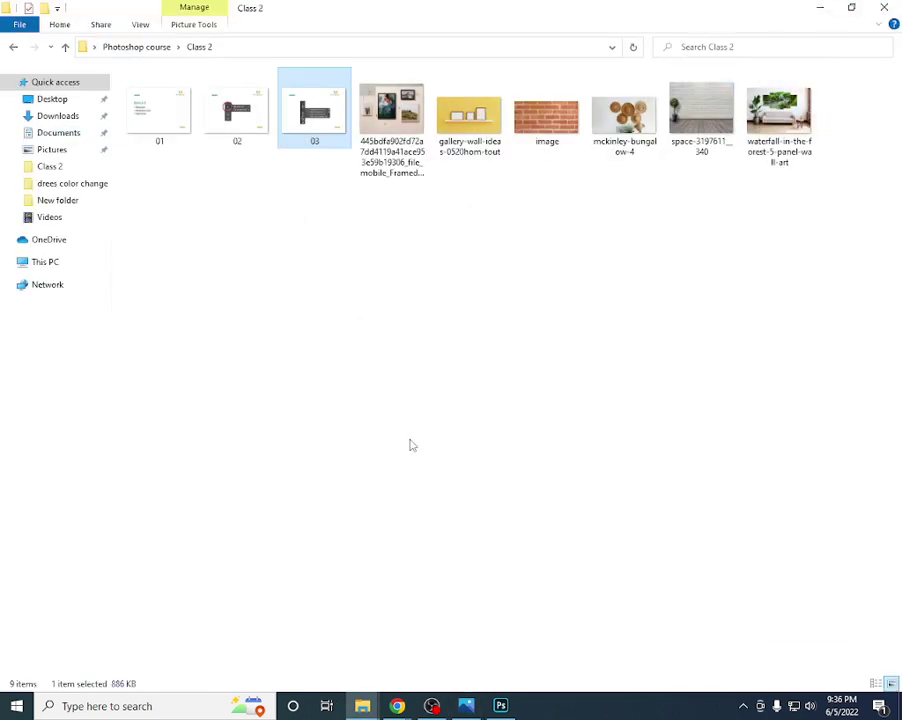
- Create a new International Paper A4 document, 2480 × 3508 px at 300 ppi
click(498, 700)
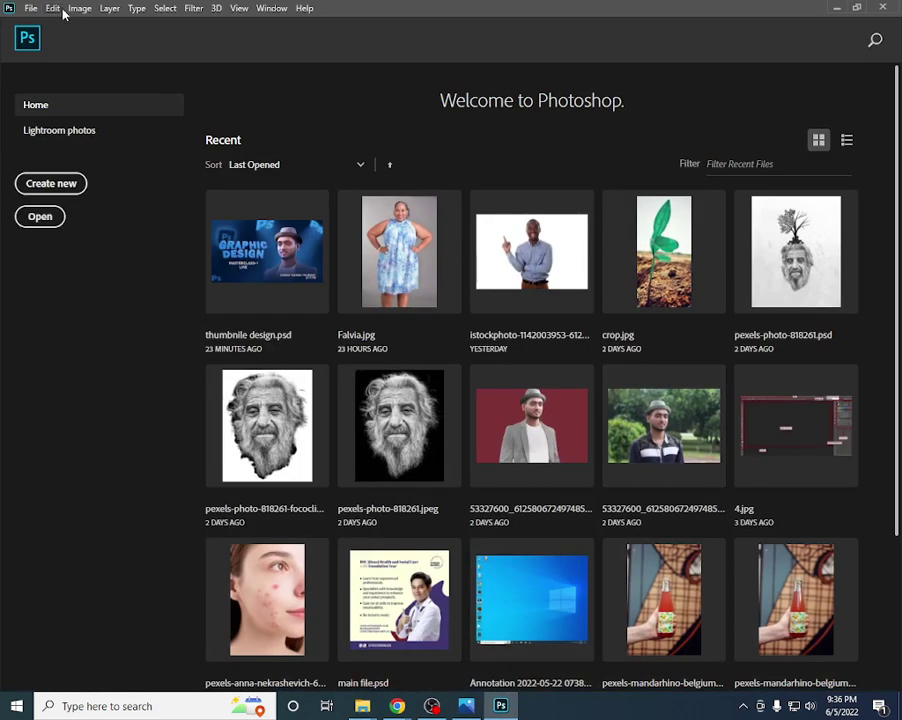
click(31, 8)
click(334, 94)
click(64, 186)
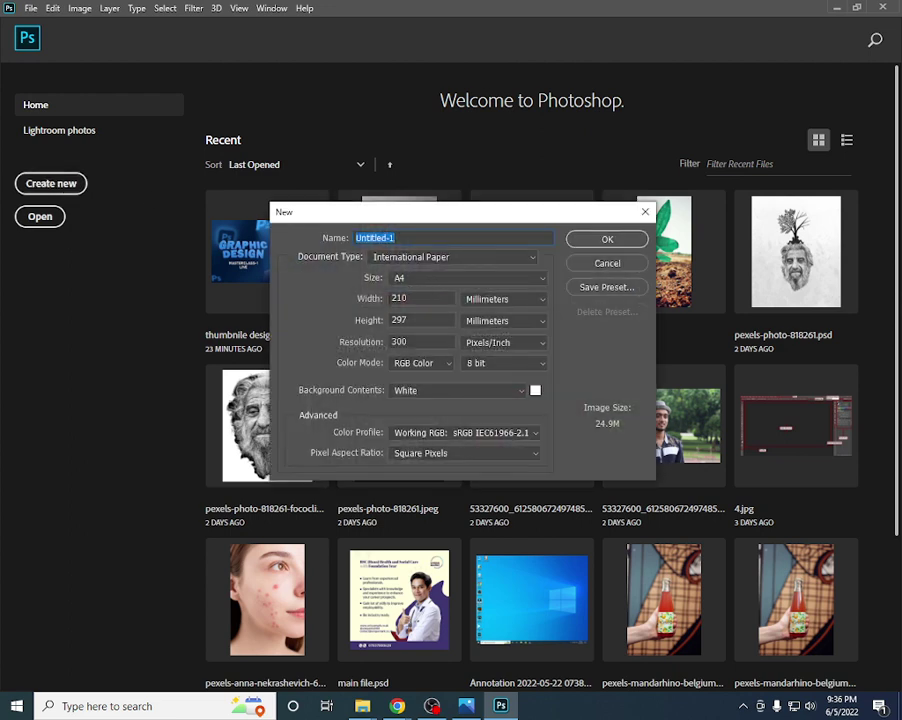
click(604, 239)
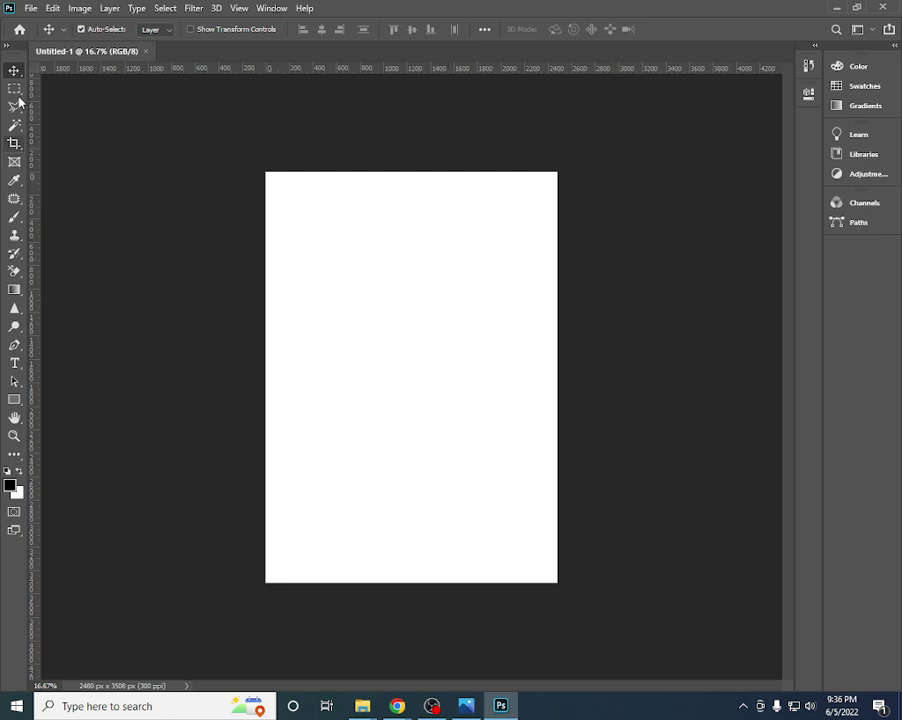
- Draw a large square Rectangular Marquee selection on the upper page and zoom in
click(14, 89)
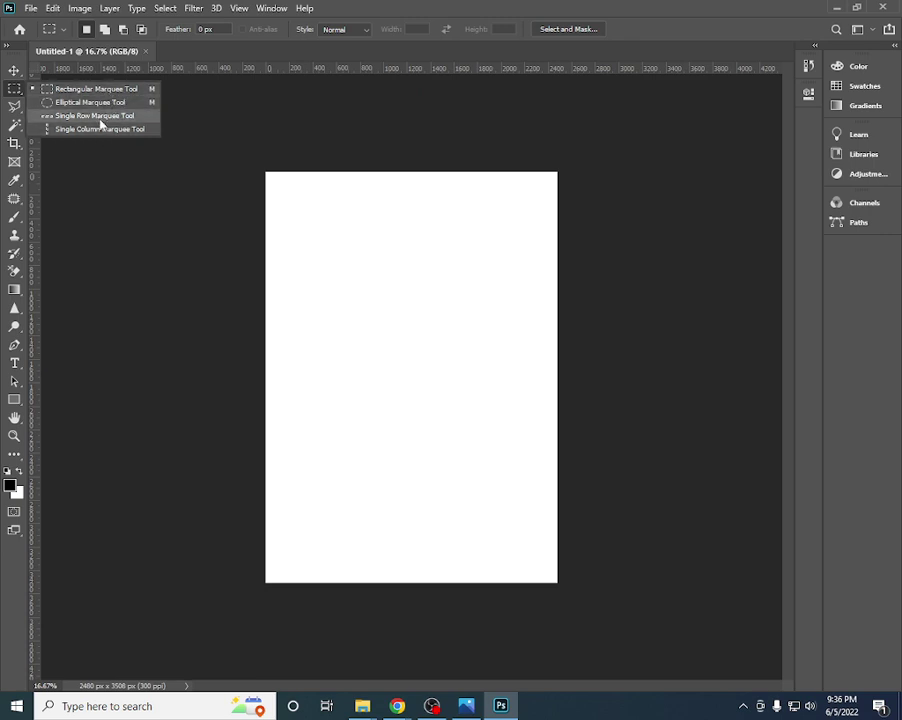
click(100, 90)
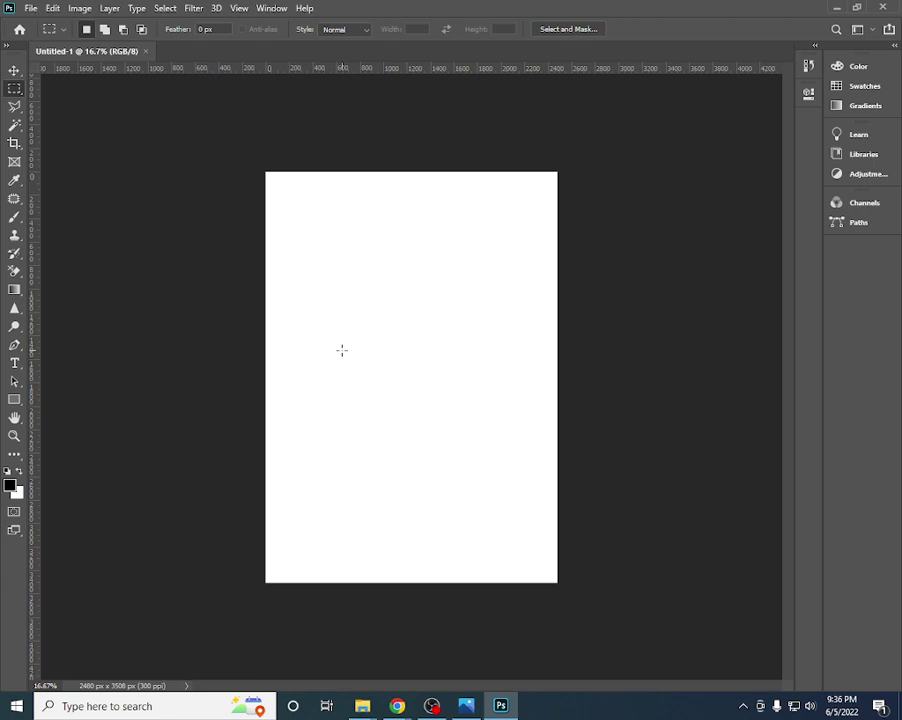
scroll(404, 257, up, 2)
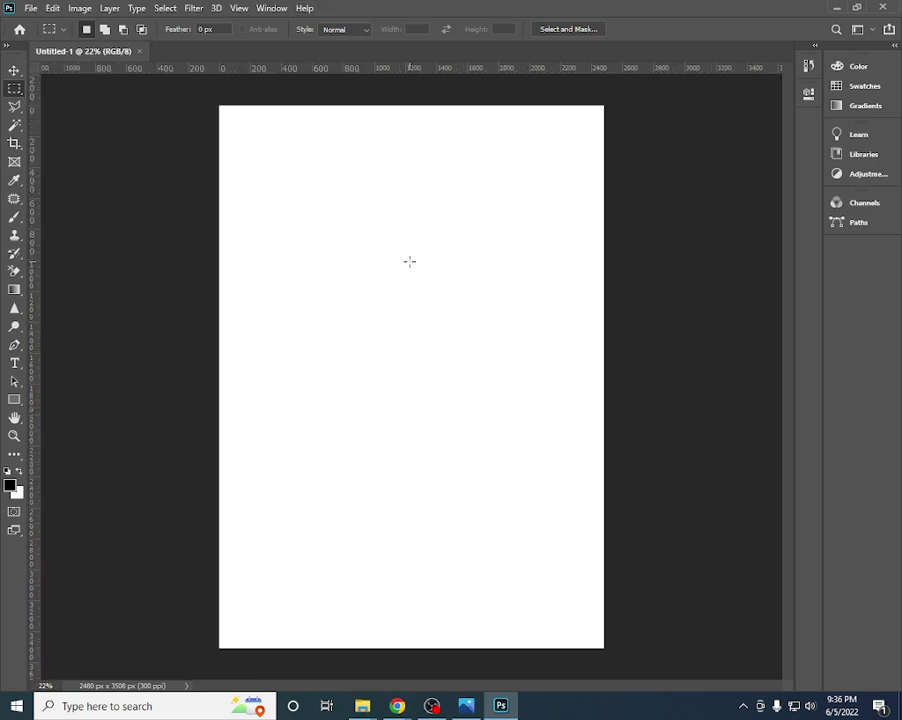
drag(317, 259, 551, 494)
scroll(462, 424, up, 2)
scroll(460, 420, up, 1)
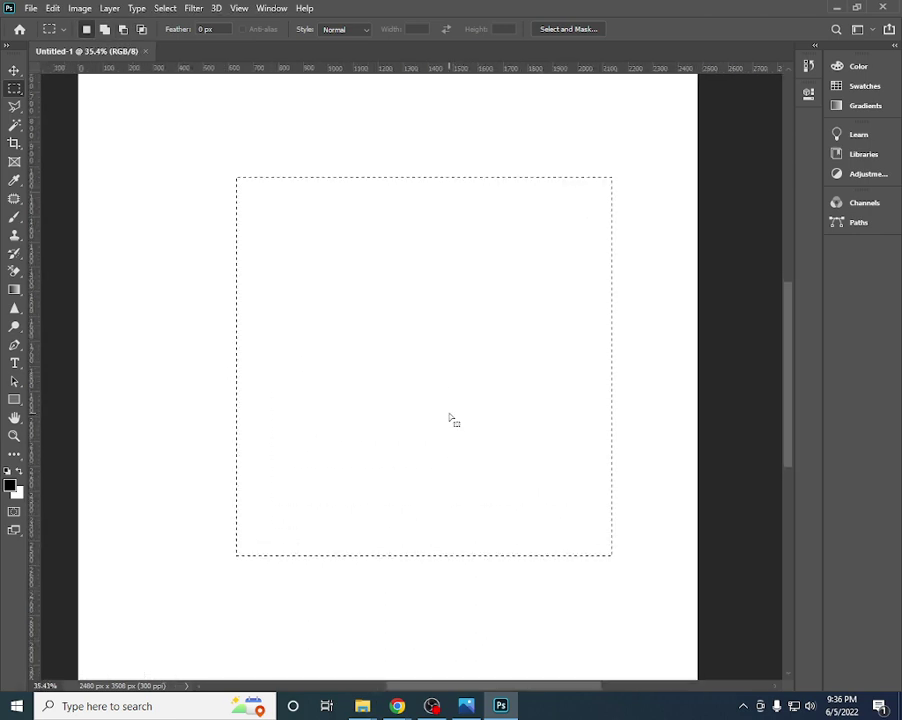
scroll(453, 417, right, 2)
scroll(405, 407, right, 2)
scroll(427, 399, up, 1)
scroll(420, 397, left, 2)
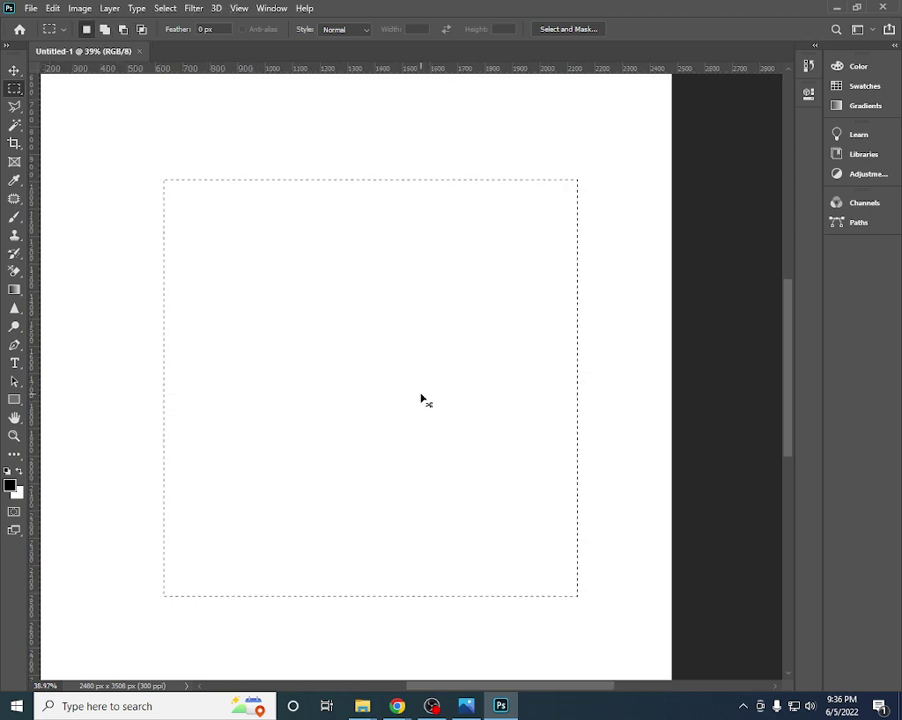
scroll(416, 396, left, 2)
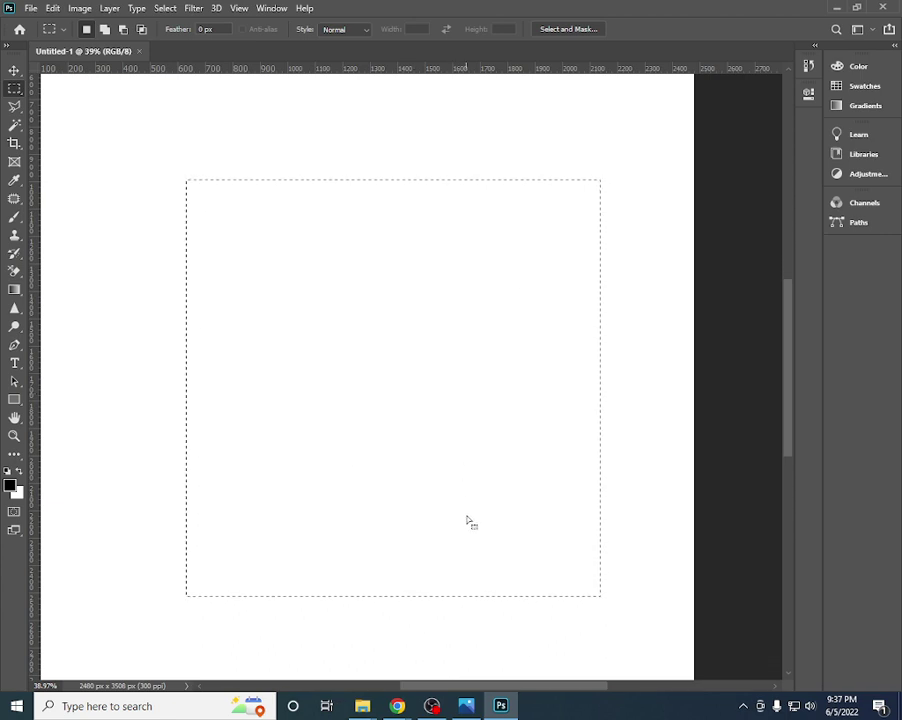
- Admit the waiting person in Google Meet and return to Photoshop
mouse_move(397, 706)
click(281, 646)
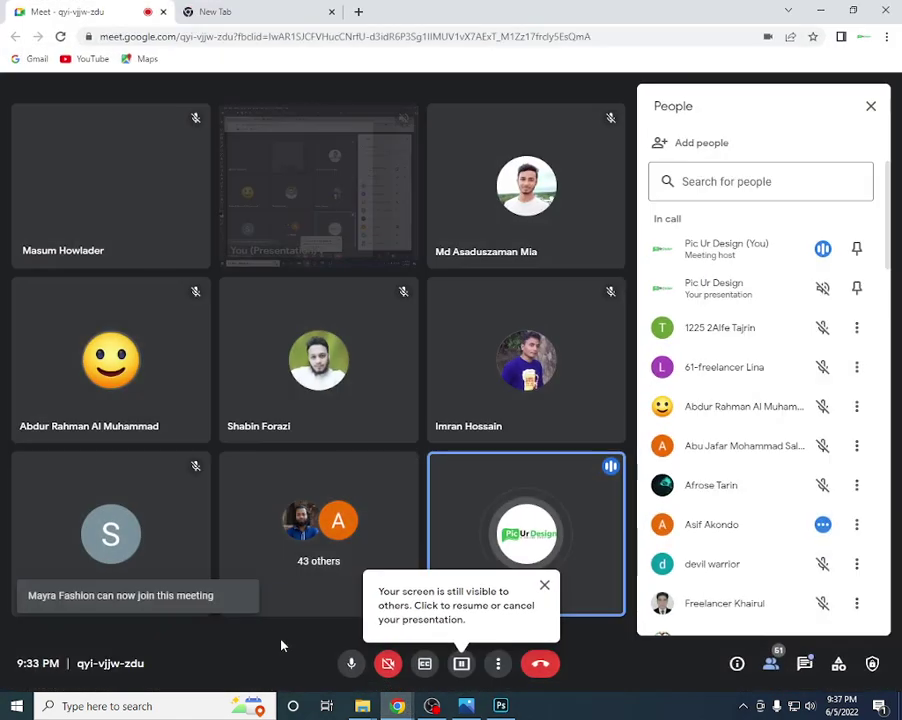
click(594, 154)
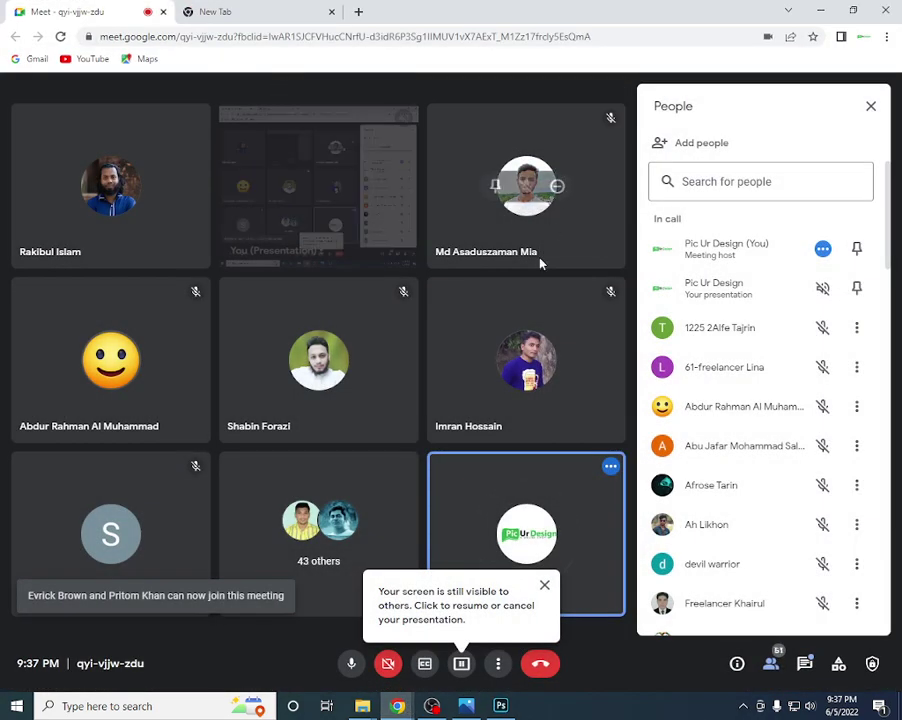
click(824, 9)
- Reposition the square selection by dragging it and nudging with Shift+arrow keys
drag(340, 370, 342, 402)
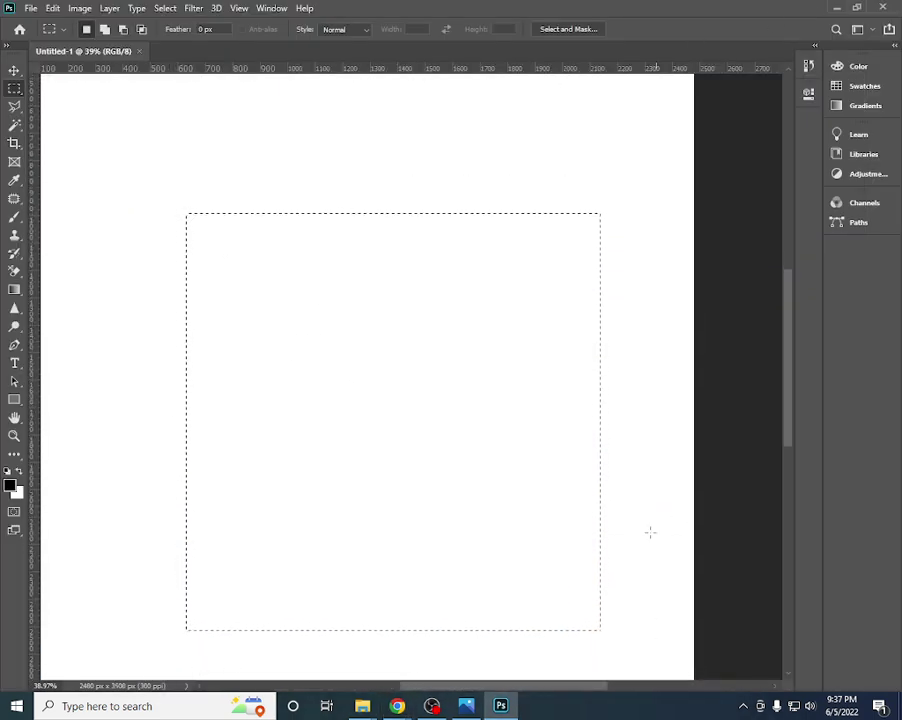
drag(410, 304, 378, 308)
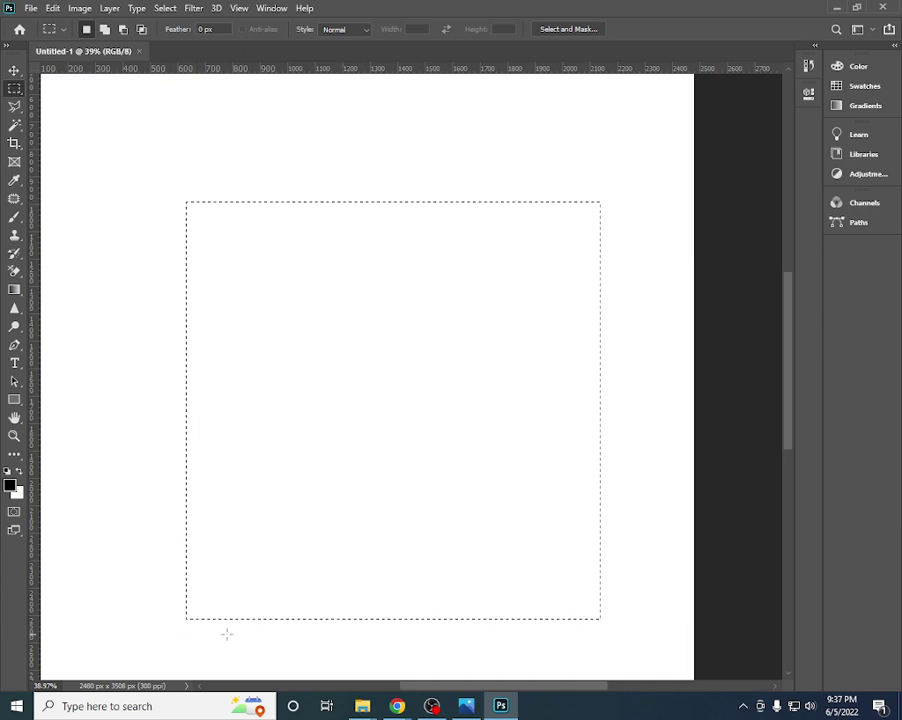
drag(597, 249, 590, 271)
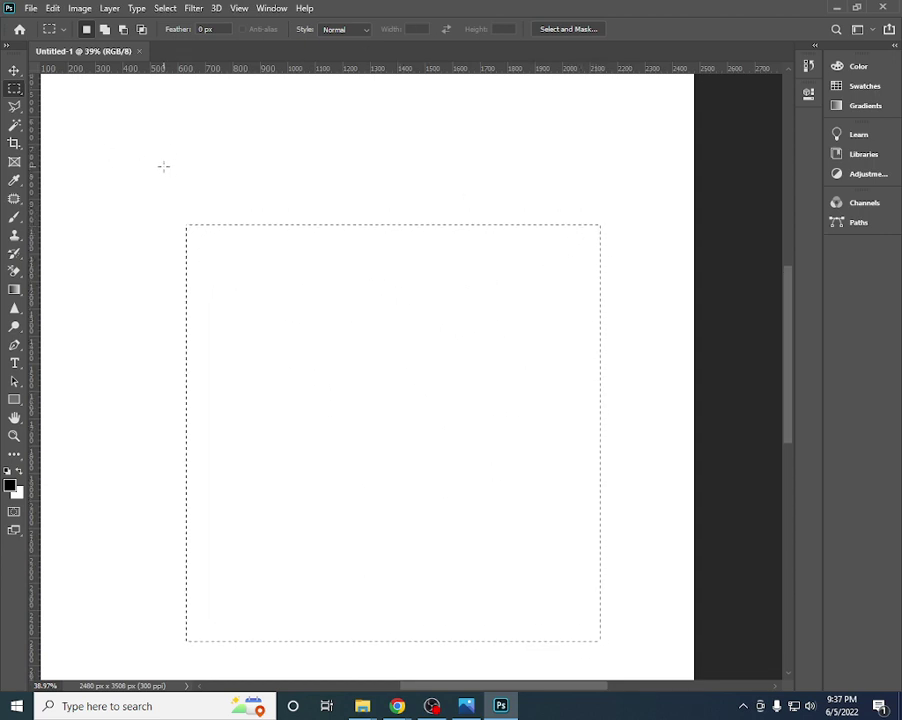
drag(340, 354, 340, 331)
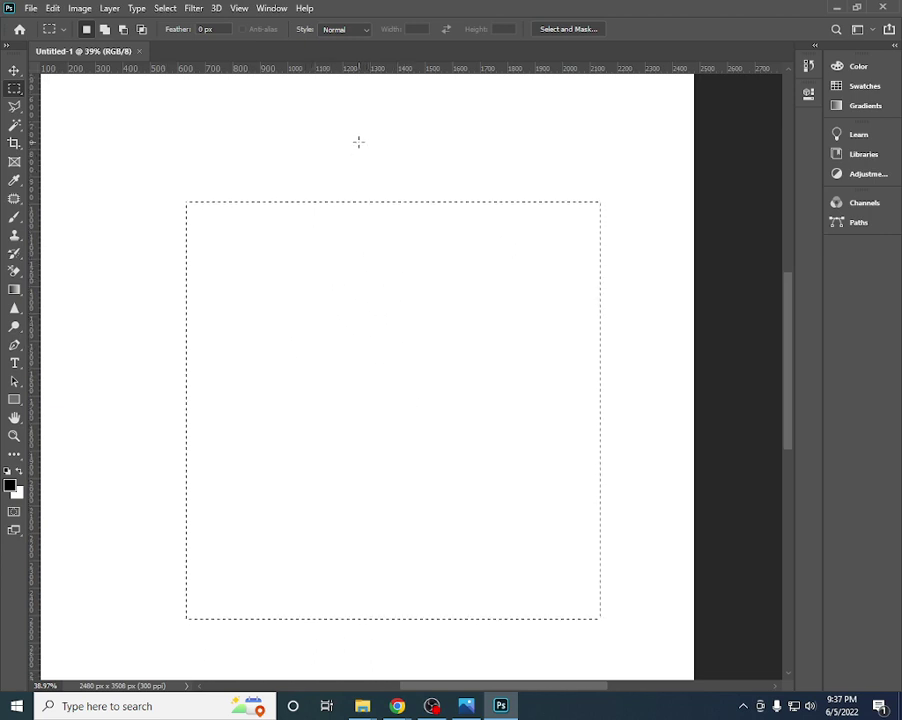
key(shift+Down)
key(shift+Down)
key(shift+Down)
key(shift+Up)
key(shift+Up)
key(shift+Up)
key(shift+Up)
key(shift+Up)
key(shift+Up)
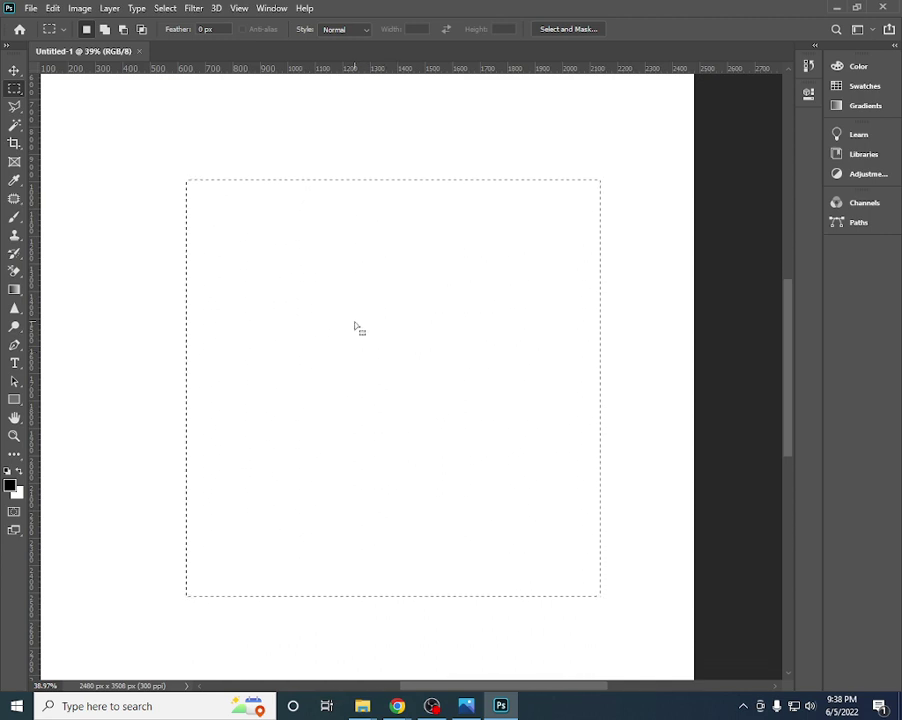
scroll(355, 327, up, 1)
scroll(355, 327, down, 2)
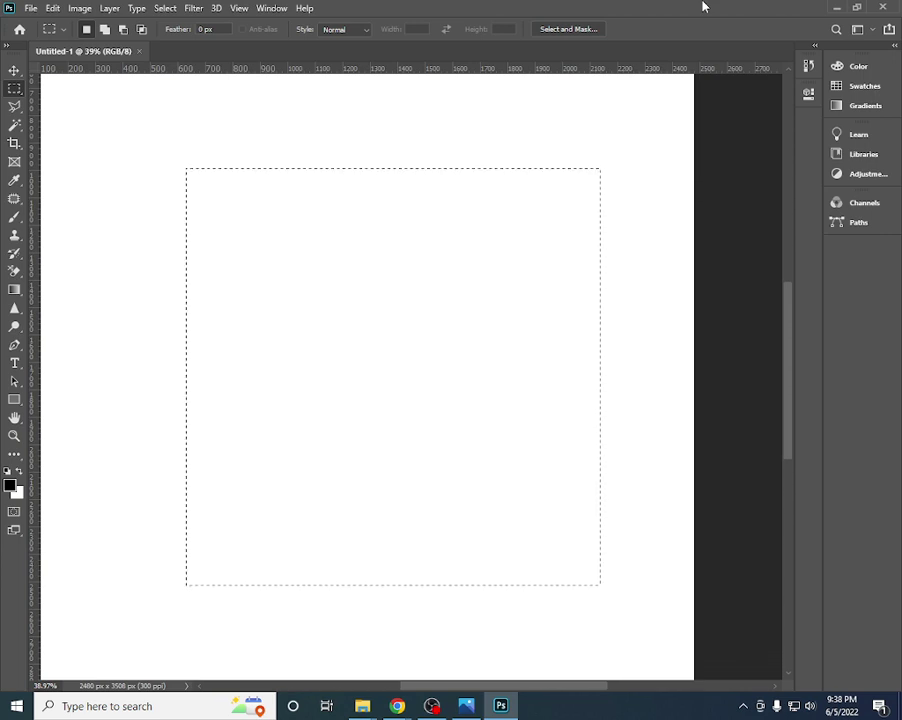
- Nudge the selection down once more, clear it with Ctrl+D, and minimize Photoshop
key(shift+Down)
key(shift+Down)
key(shift+Down)
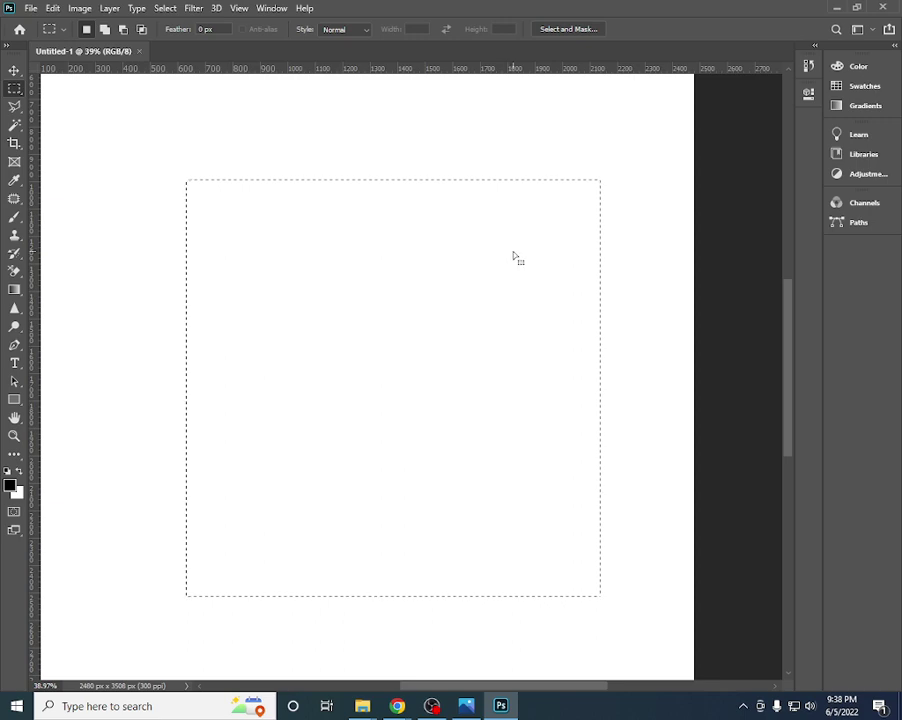
key(ctrl+d)
click(837, 12)
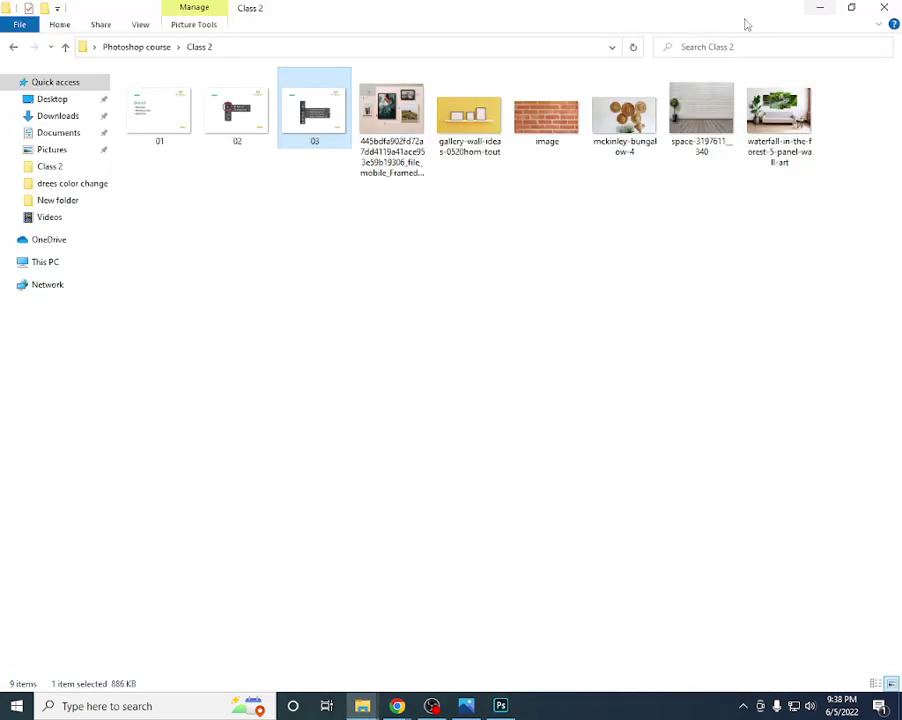
mouse_move(397, 706)
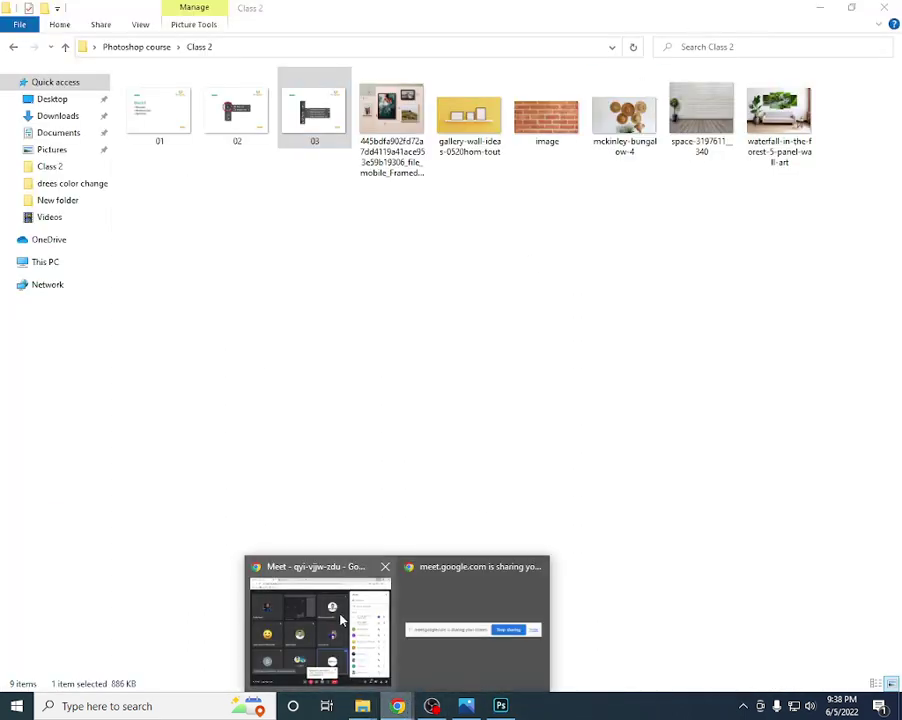
- Admit two waiting participants in Meet, then drag the framed wall-art JPG toward Photoshop
click(318, 620)
click(595, 156)
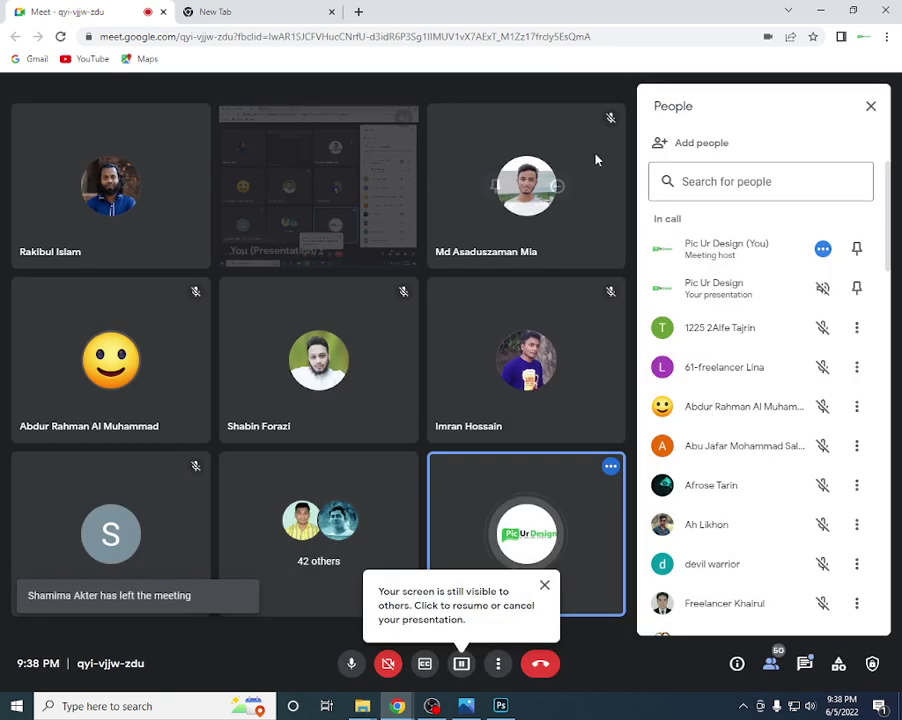
click(596, 156)
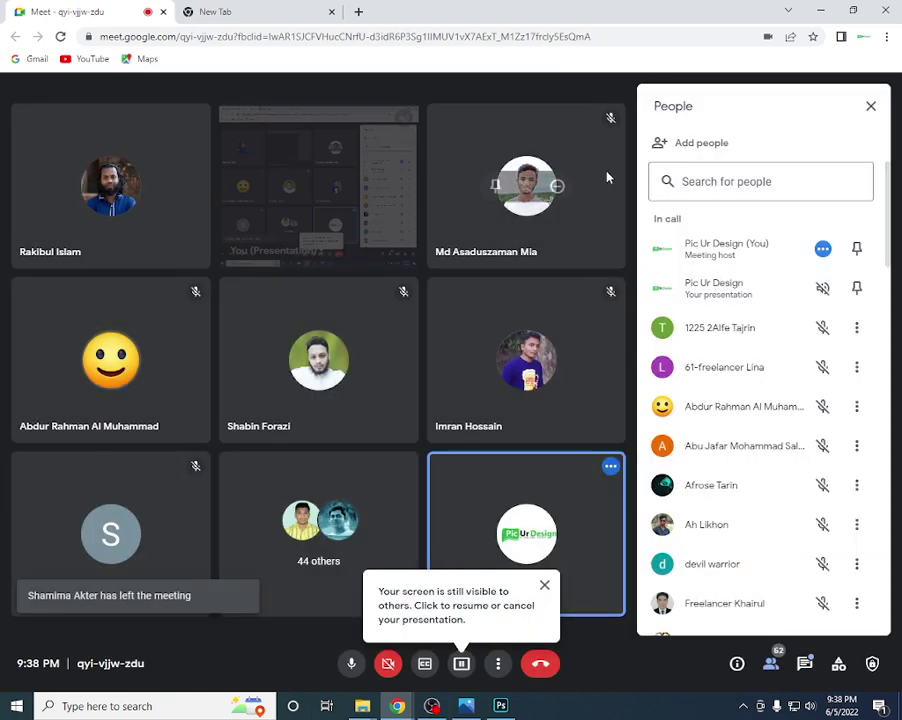
key(alt+Tab)
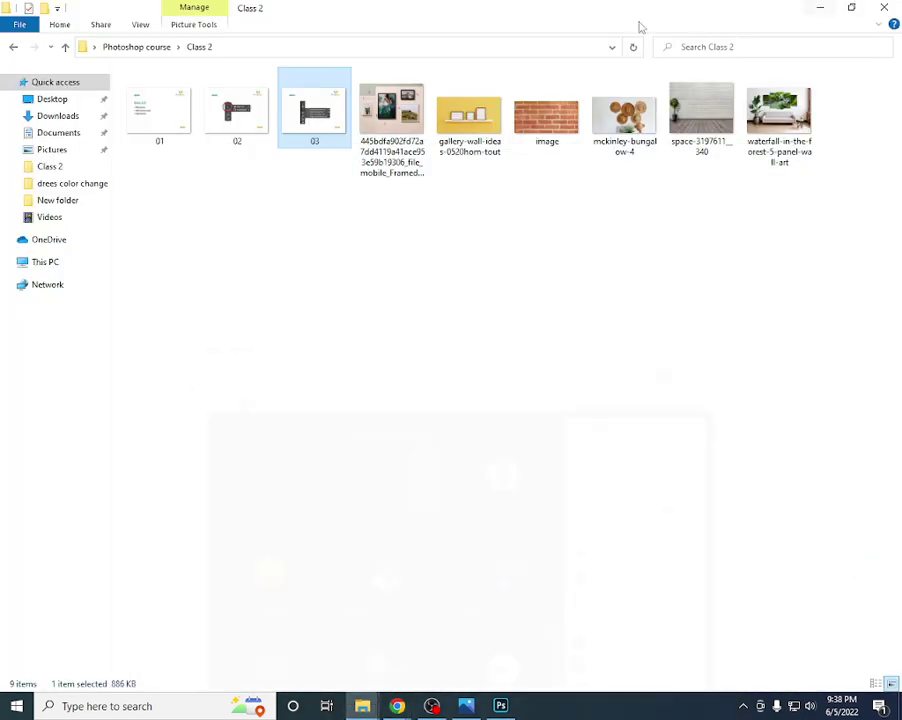
mouse_move(391, 115)
mouse_down()
mouse_move(505, 712)
mouse_move(634, 9)
mouse_up()
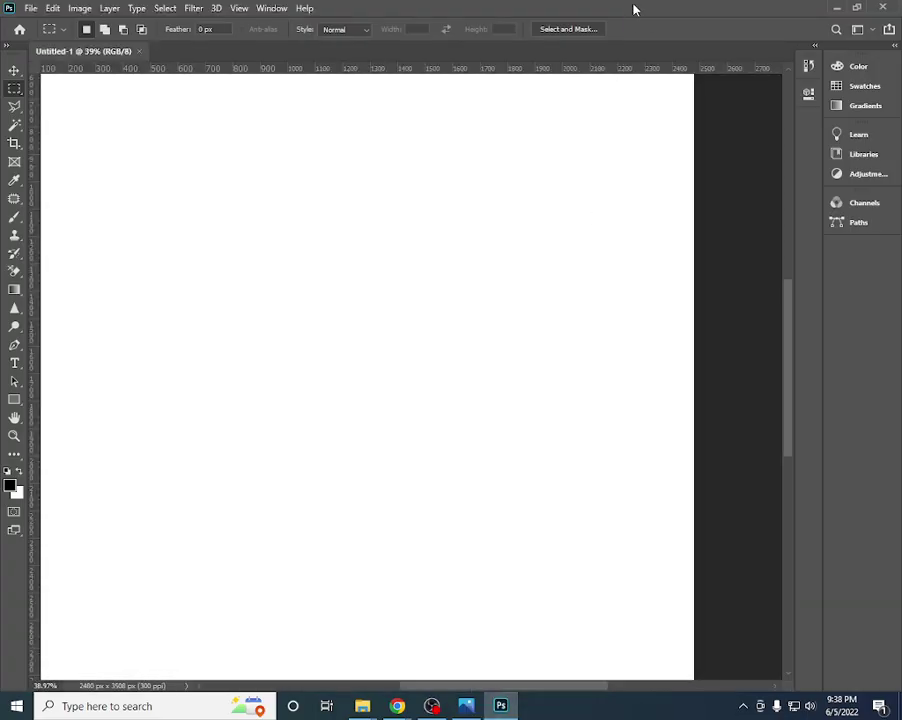
- Drop the framed wall-art image into Photoshop so it opens as its own document
drag(475, 107, 441, 150)
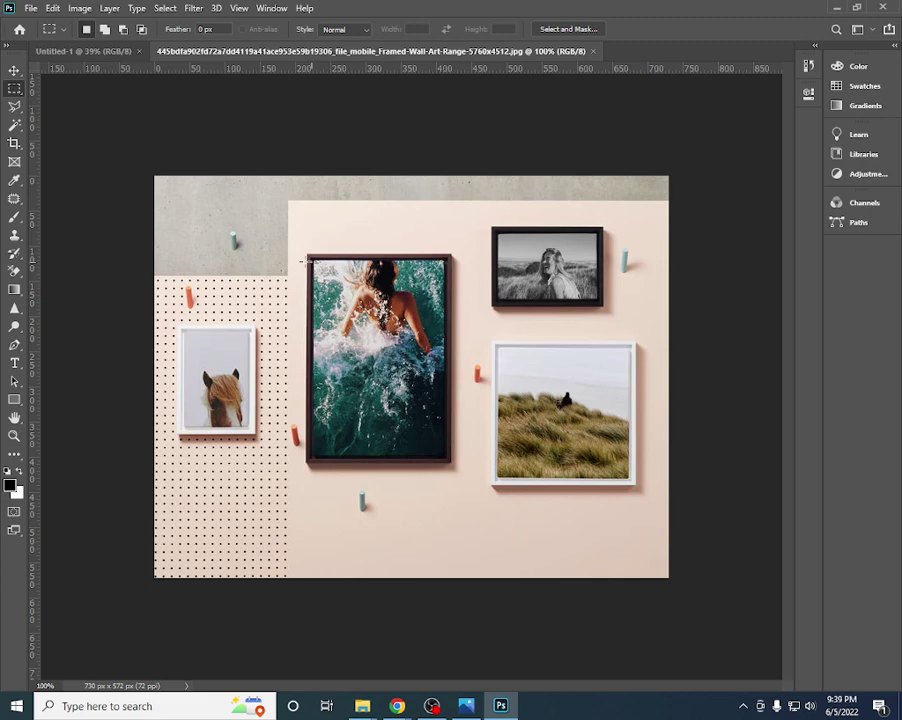
scroll(302, 262, up, 3)
scroll(302, 262, up, 2)
scroll(318, 258, down, 4)
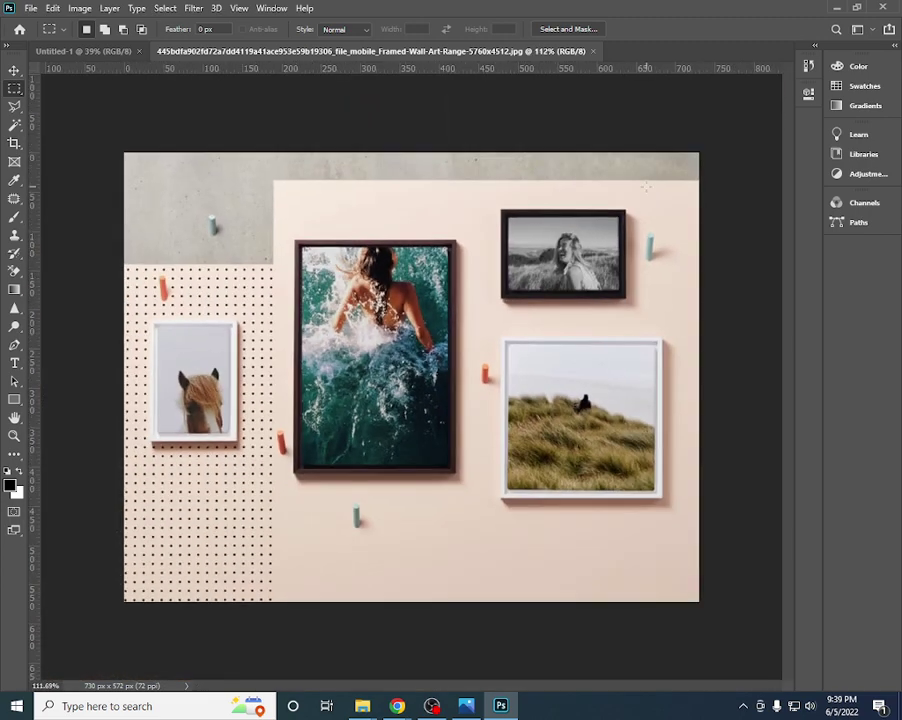
scroll(450, 290, up, 2)
scroll(450, 290, down, 1)
- View the marquee tool variants, then go back to the blank Untitled-1 page
right_click(14, 88)
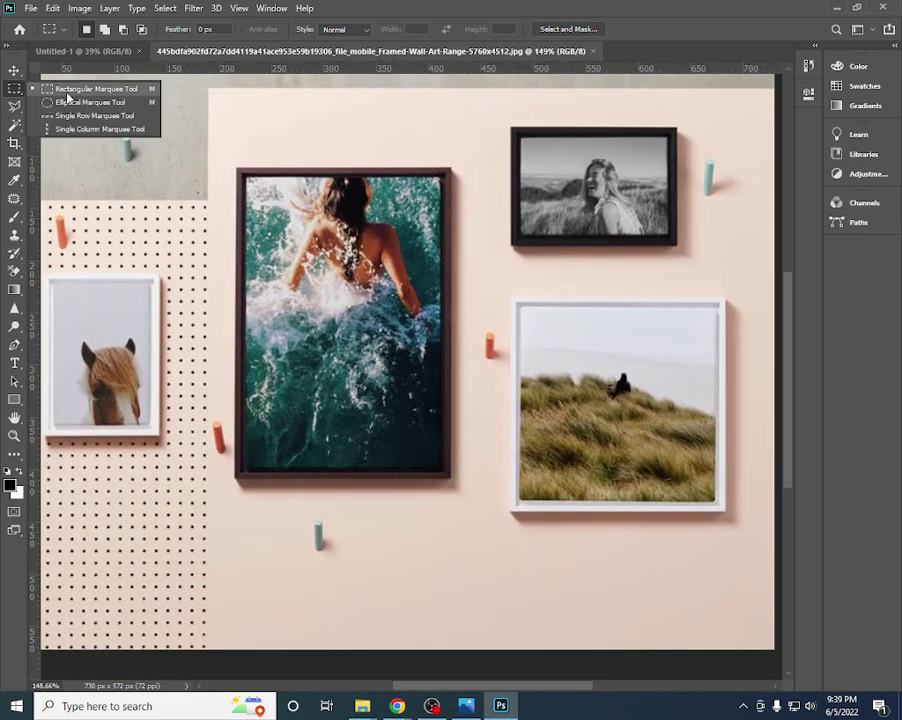
click(70, 92)
click(104, 51)
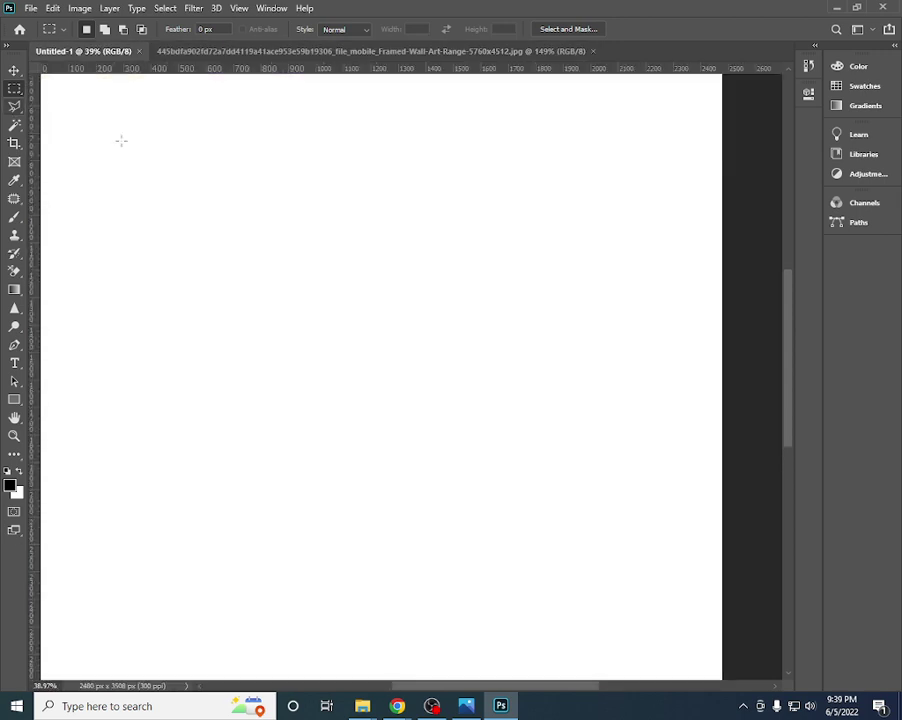
scroll(150, 180, down, 2)
scroll(210, 230, up, 1)
scroll(283, 197, down, 1)
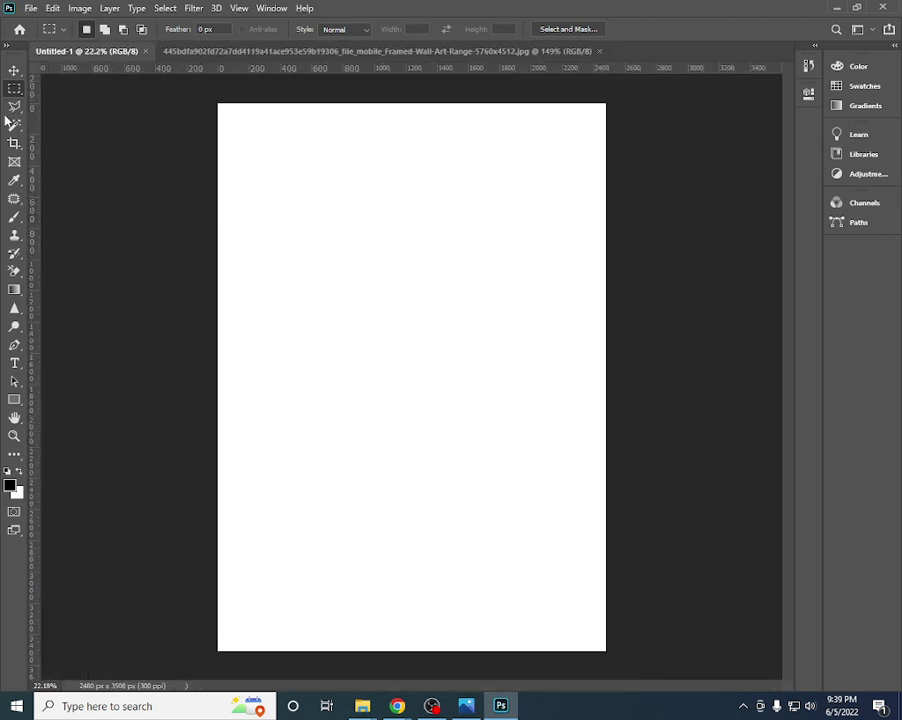
drag(376, 305, 448, 376)
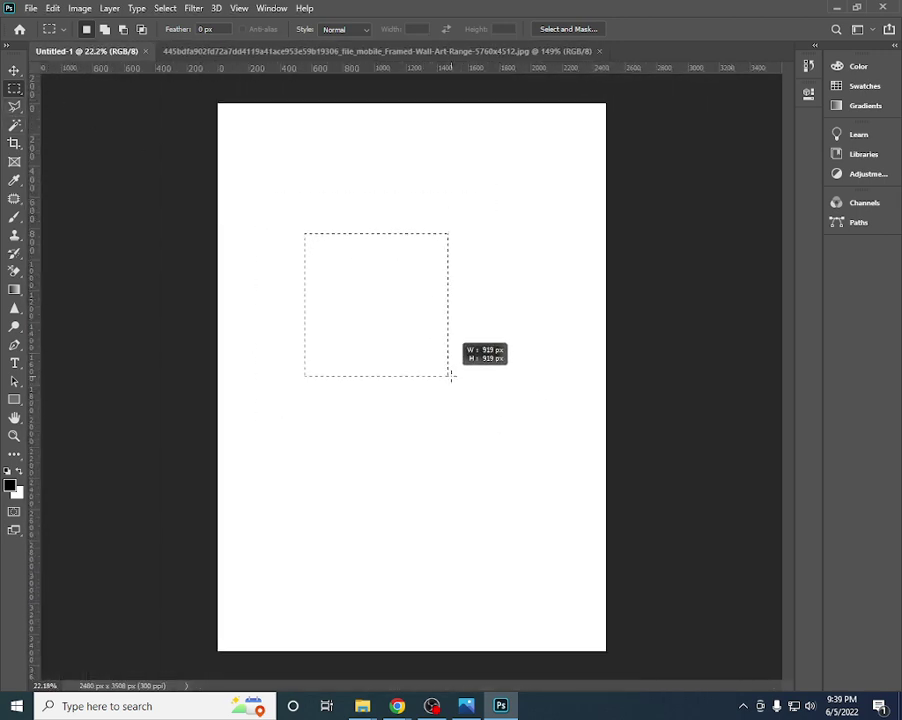
drag(487, 193, 585, 473)
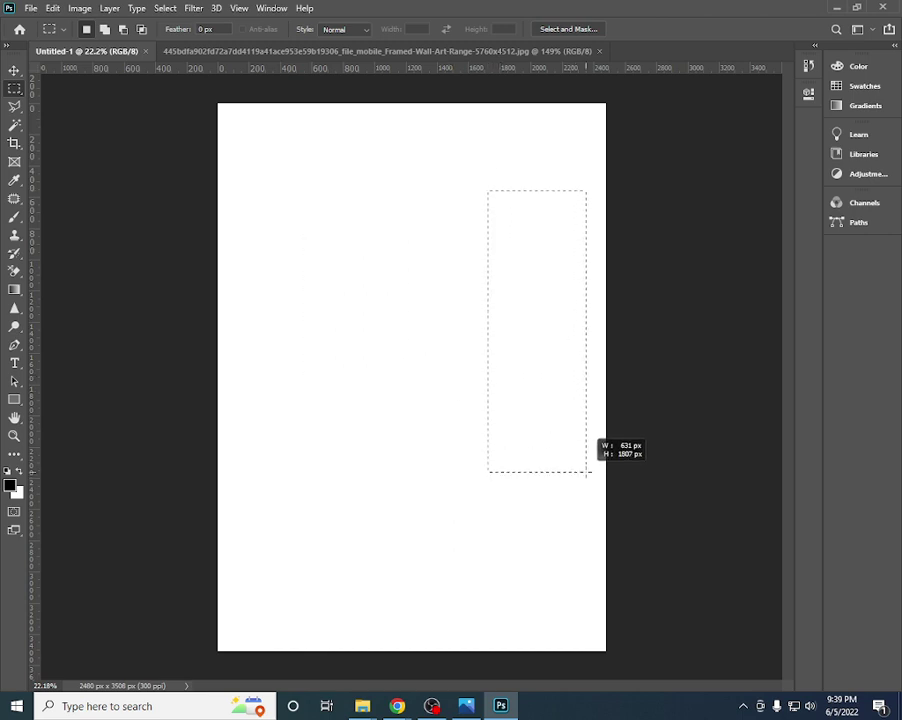
key(ctrl+z)
mouse_move(491, 216)
mouse_down()
mouse_move(589, 477)
mouse_move(582, 468)
mouse_up()
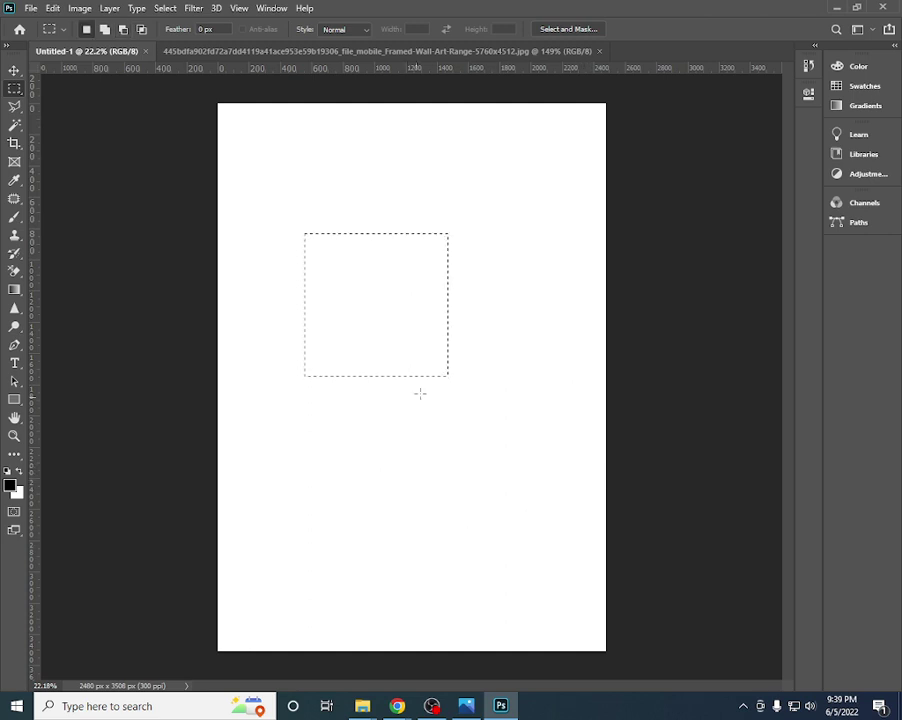
click(104, 29)
drag(482, 234, 546, 429)
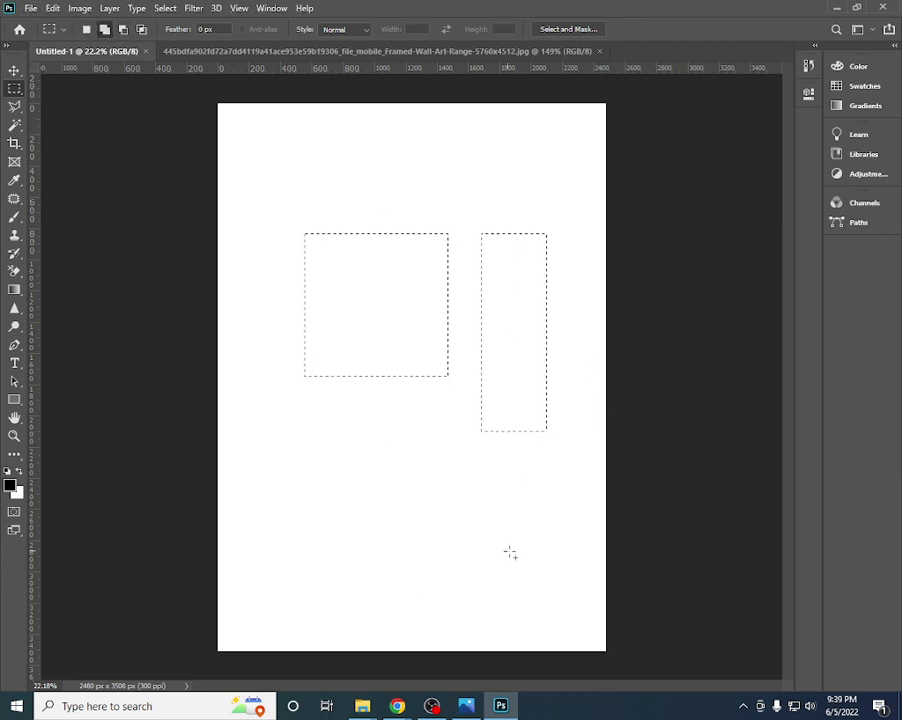
scroll(364, 525, up, 1)
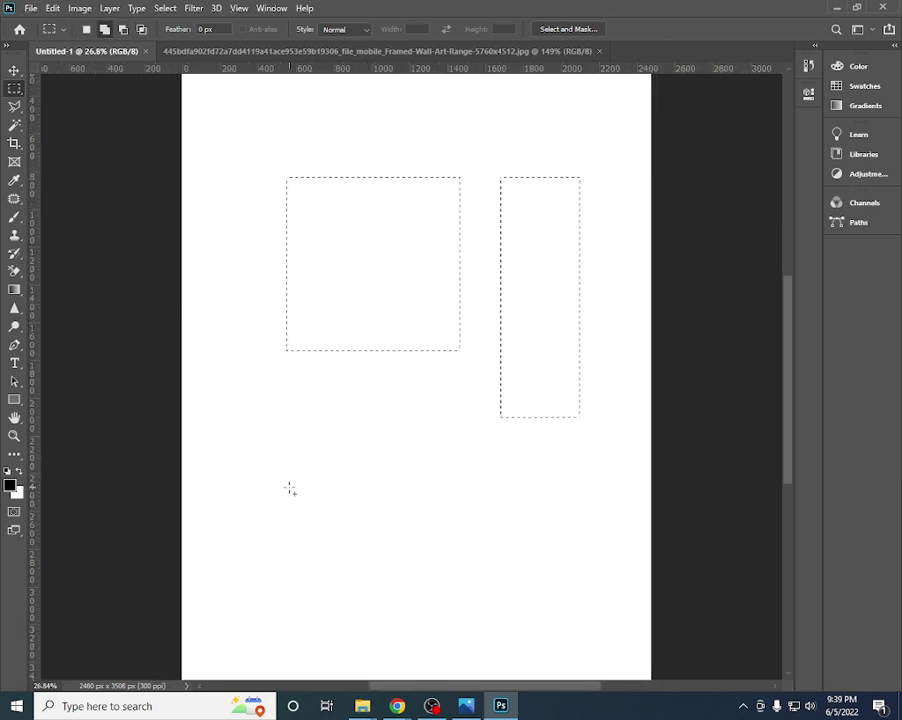
scroll(288, 484, up, 1)
drag(267, 468, 595, 544)
scroll(366, 475, up, 2)
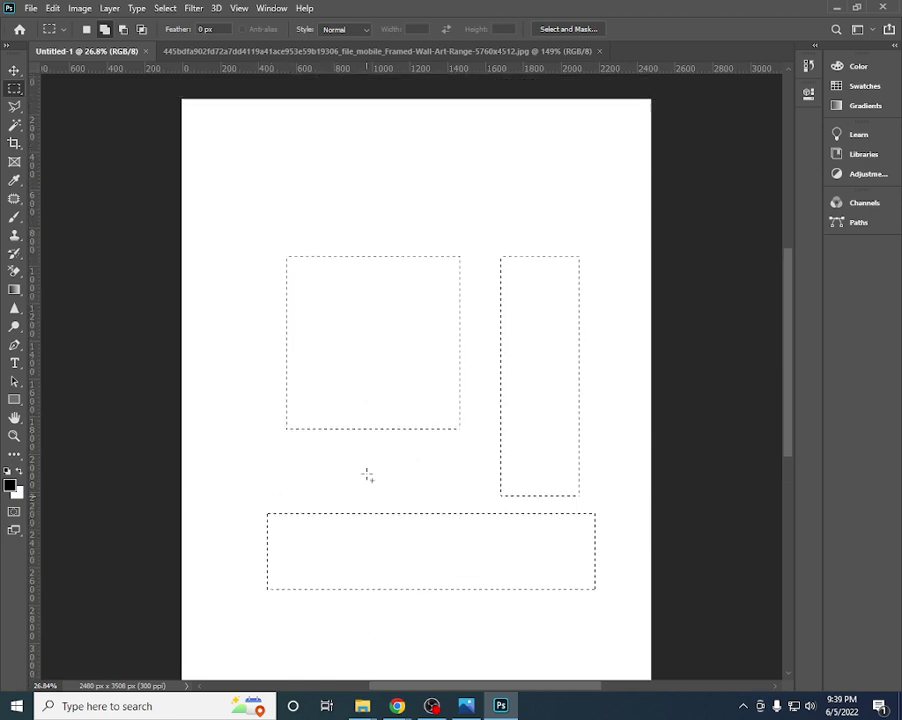
scroll(288, 266, up, 2)
mouse_move(264, 182)
mouse_down()
mouse_move(304, 242)
mouse_move(301, 218)
mouse_up()
drag(378, 176, 431, 288)
mouse_move(476, 182)
mouse_down()
mouse_move(490, 214)
mouse_move(569, 278)
mouse_up()
drag(604, 168, 642, 272)
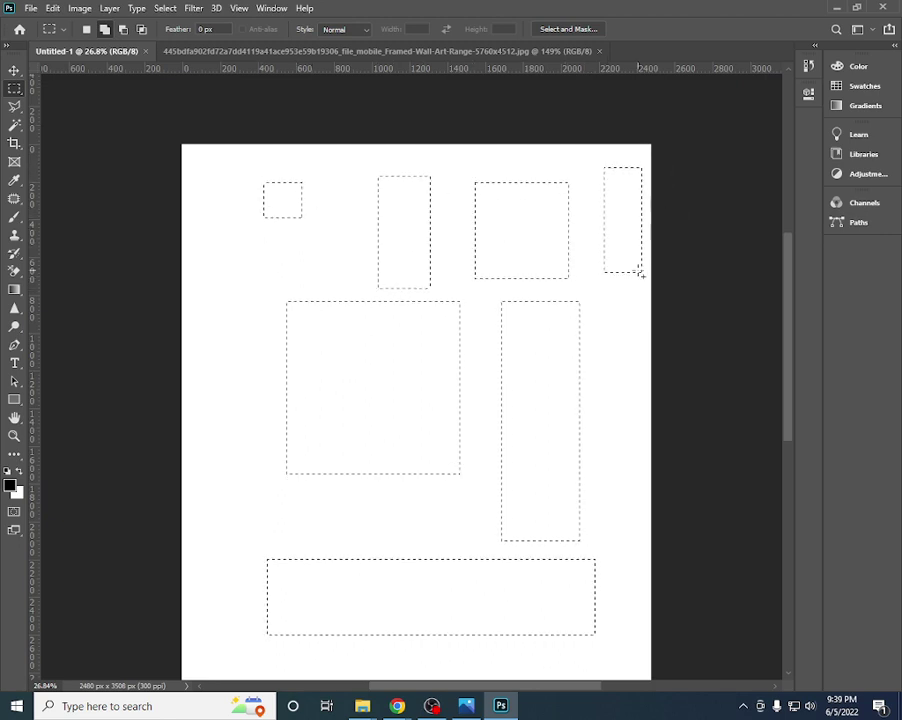
scroll(597, 313, down, 2)
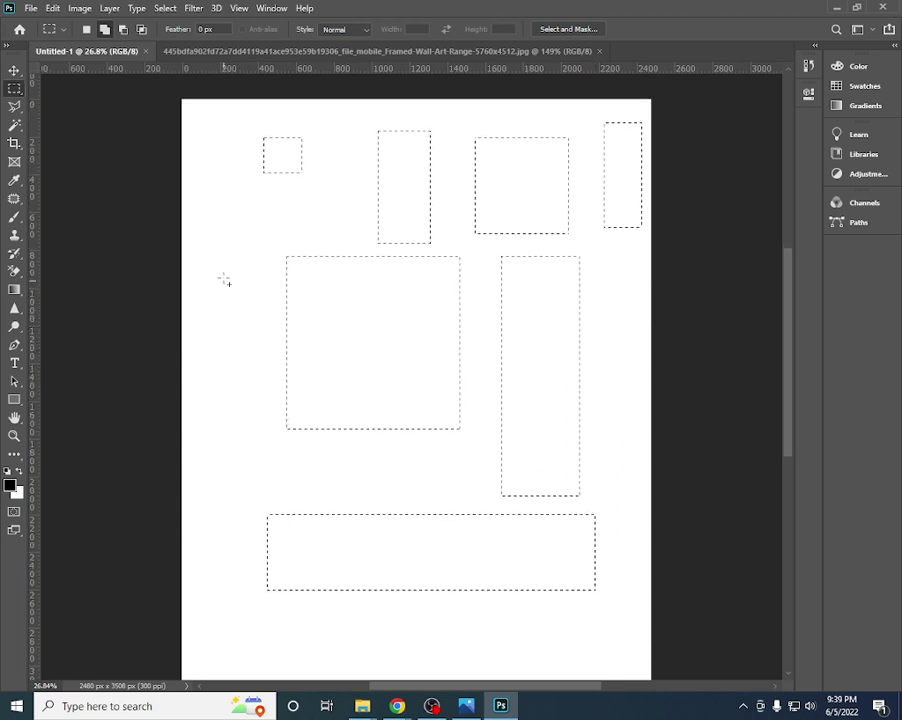
drag(223, 273, 274, 332)
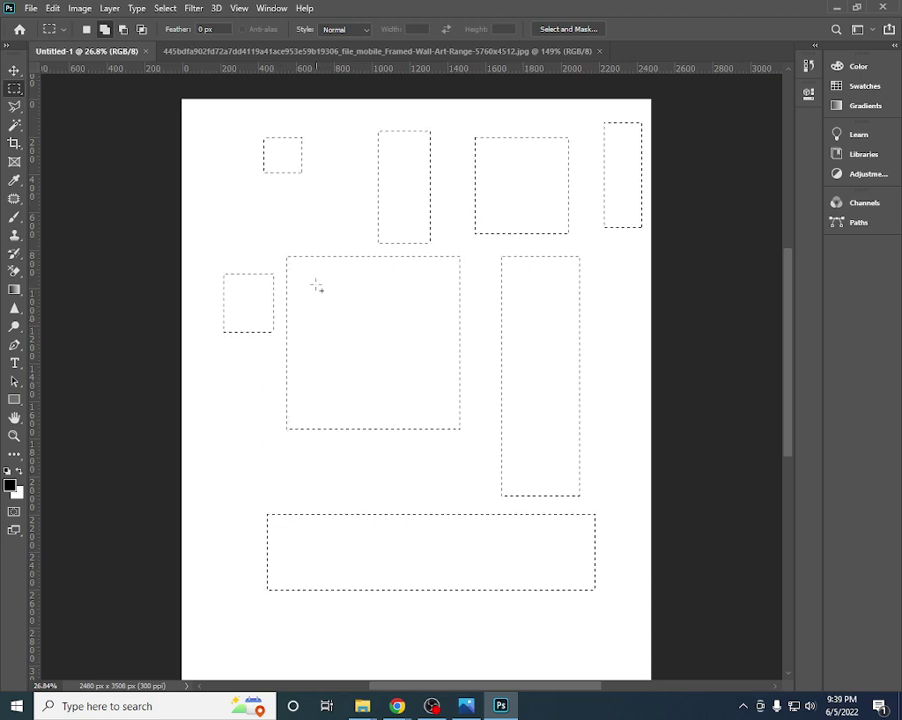
drag(218, 140, 601, 663)
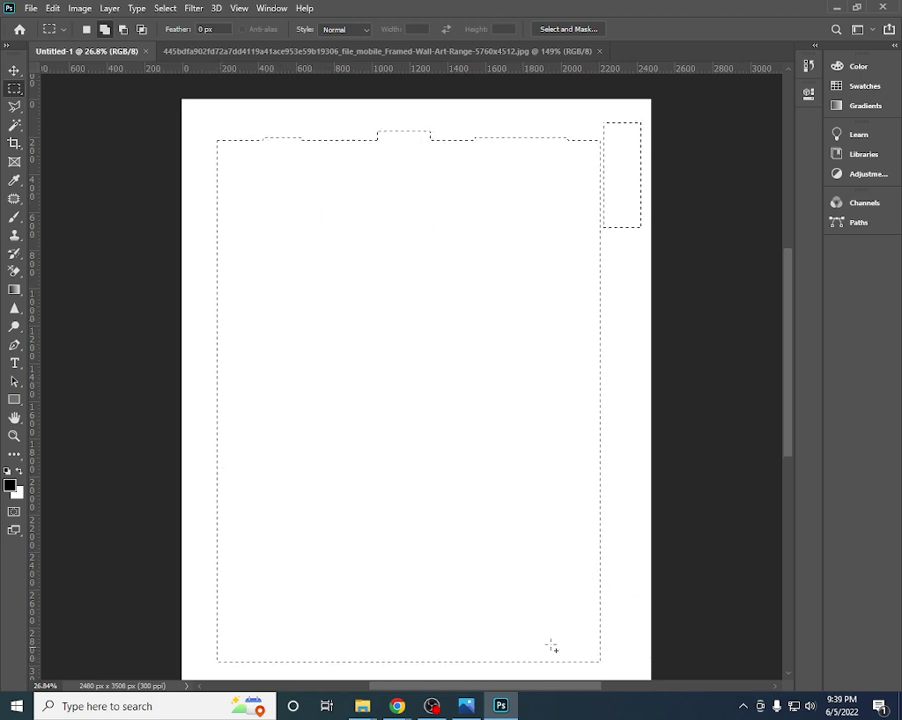
drag(495, 403, 329, 116)
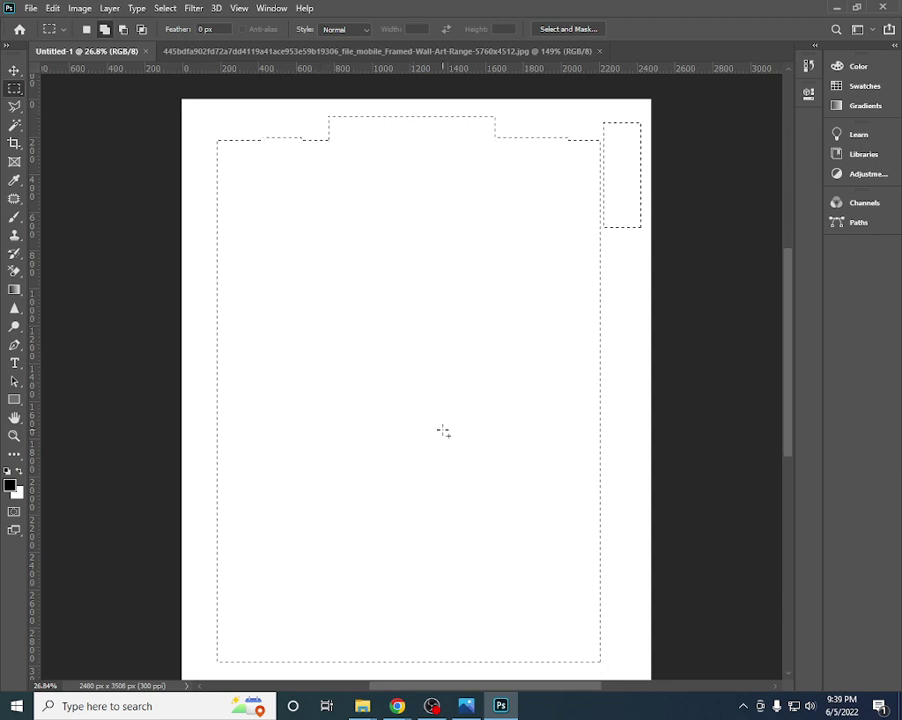
click(323, 262)
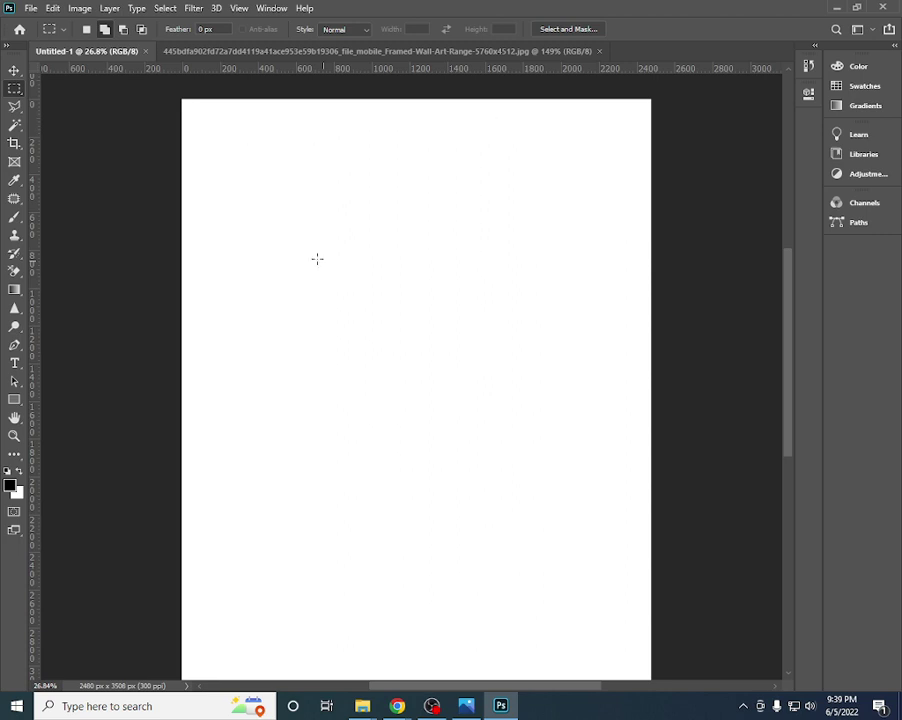
drag(258, 174, 492, 451)
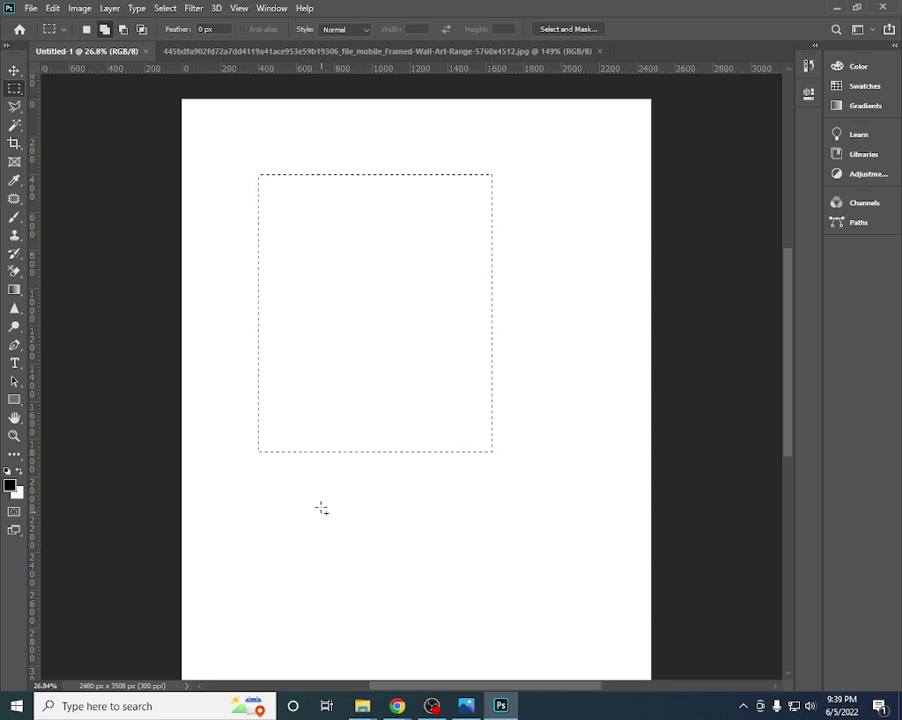
drag(318, 503, 612, 671)
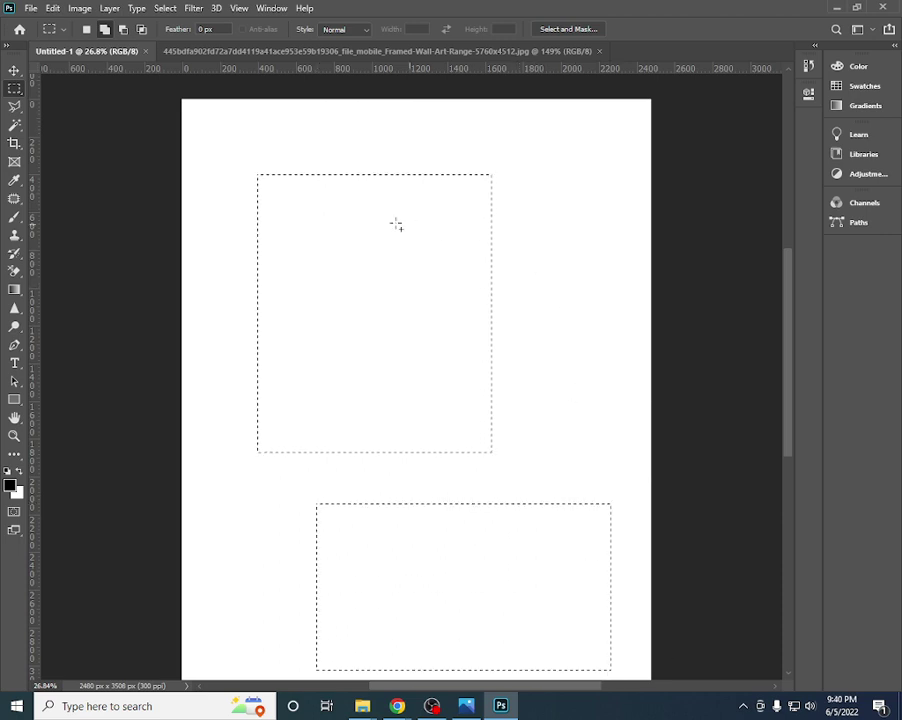
drag(345, 202, 592, 412)
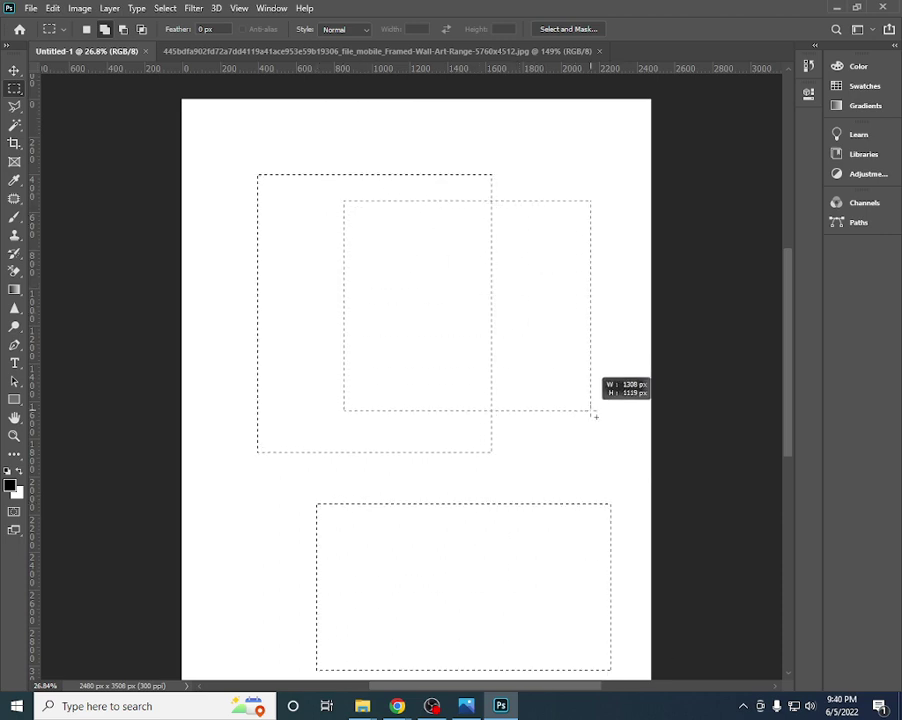
scroll(320, 300, down, 3)
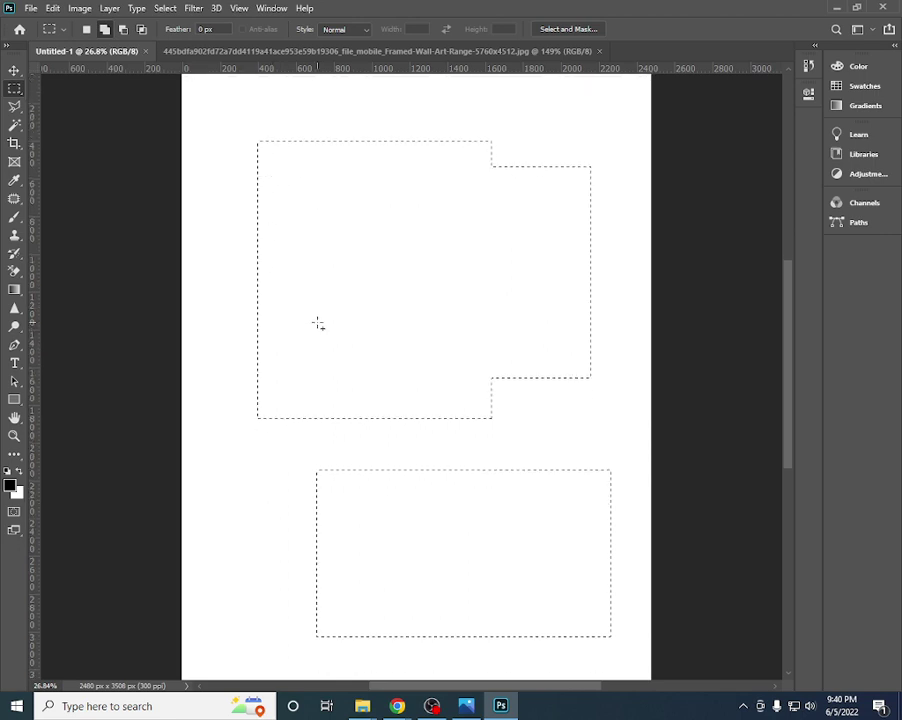
scroll(262, 228, up, 1)
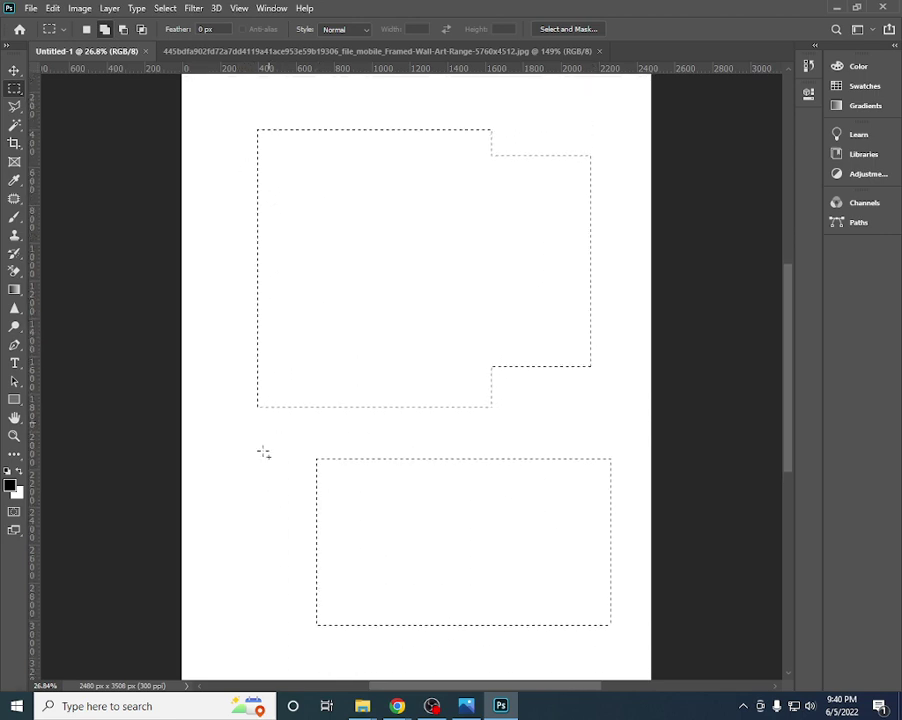
scroll(380, 309, up, 1)
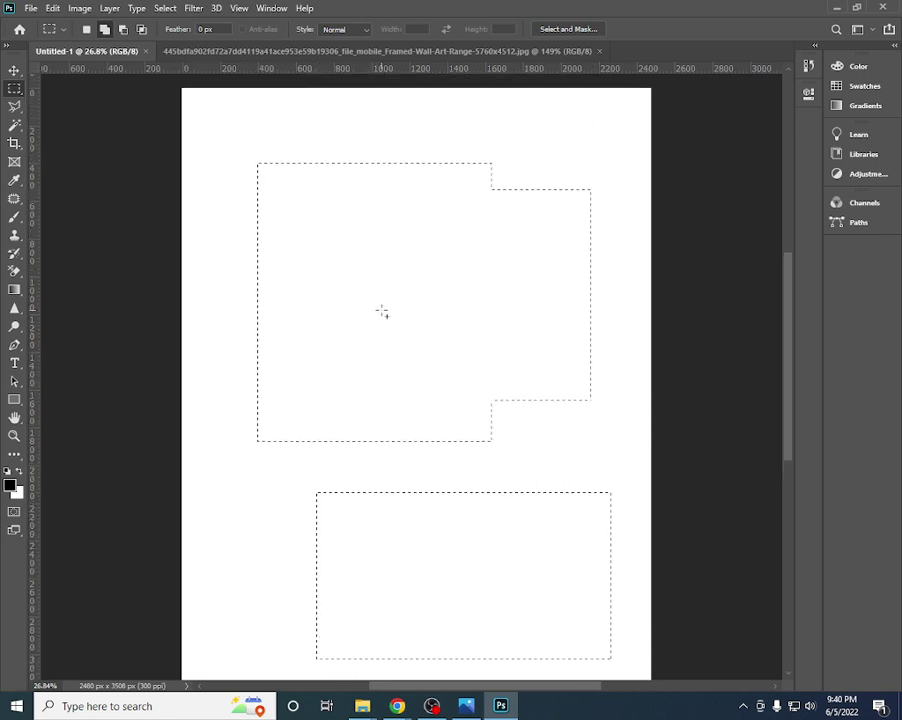
right_click(14, 88)
click(60, 89)
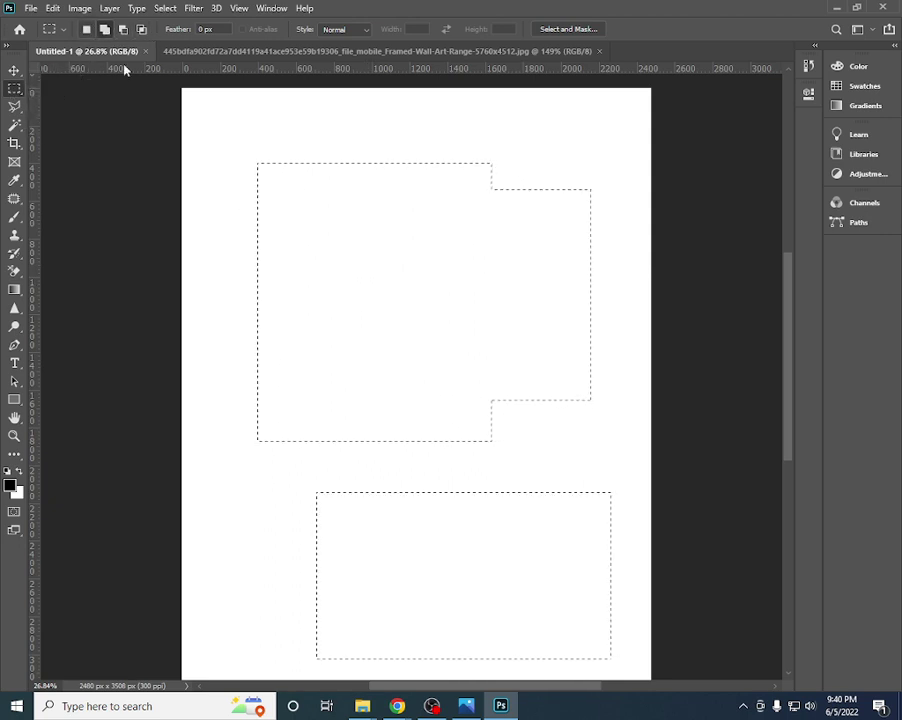
scroll(113, 105, up, 1)
scroll(113, 91, up, 1)
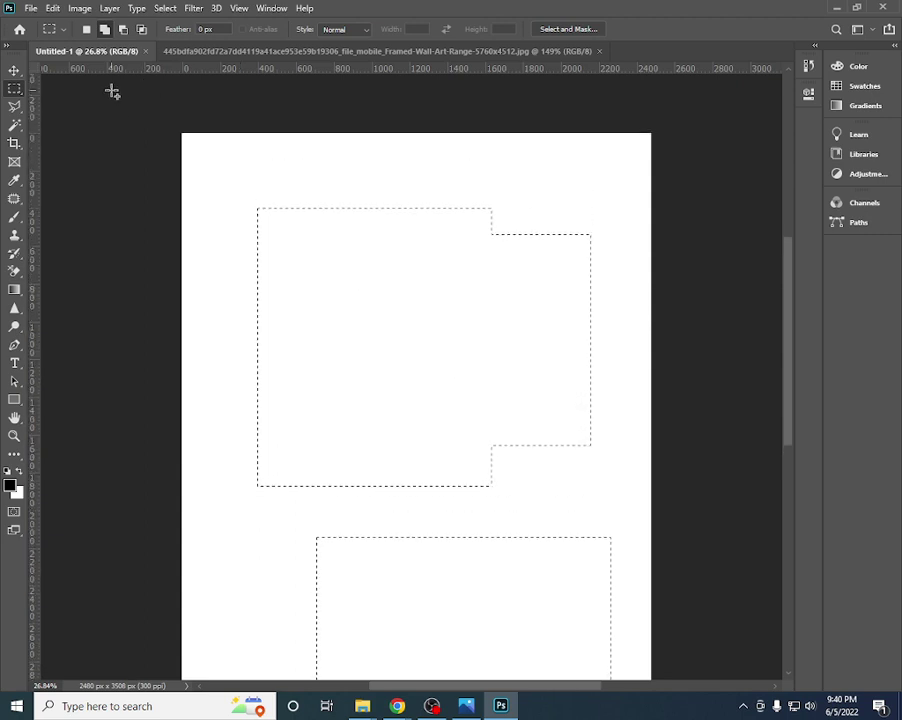
scroll(120, 70, down, 1)
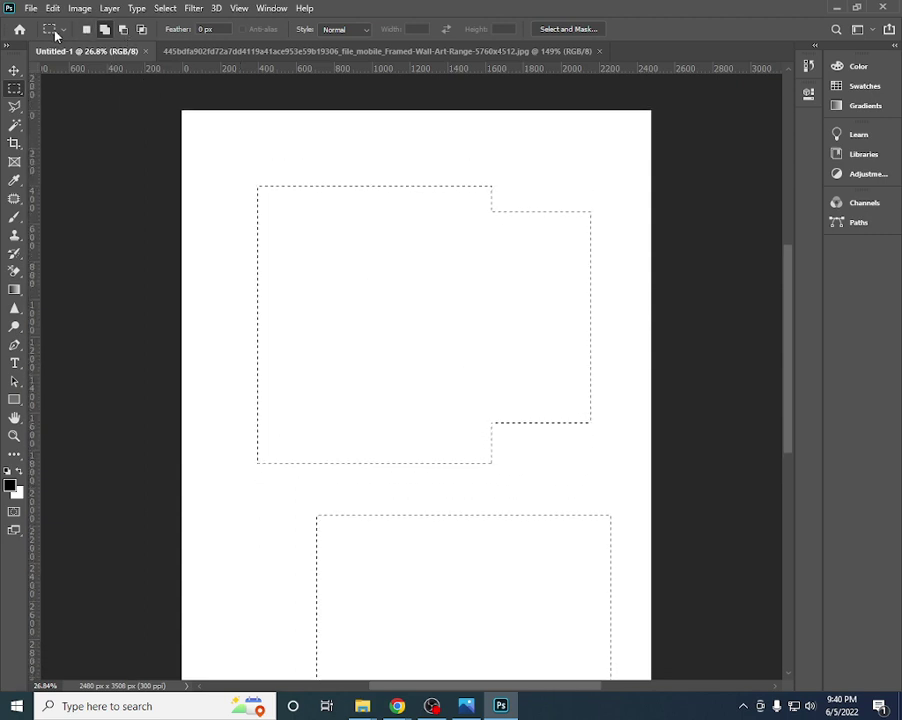
scroll(370, 225, up, 1)
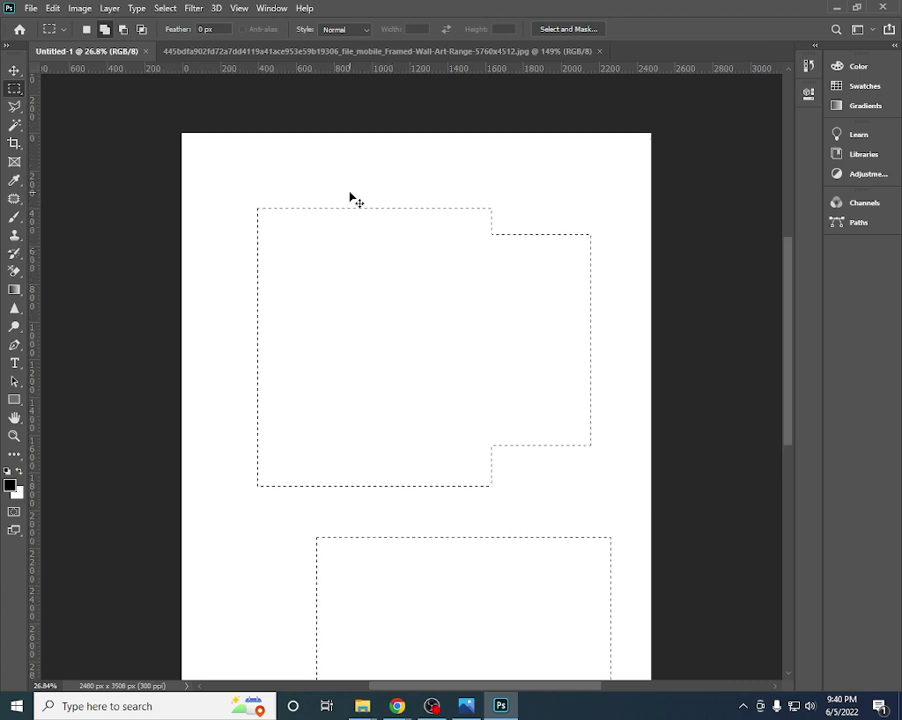
click(86, 29)
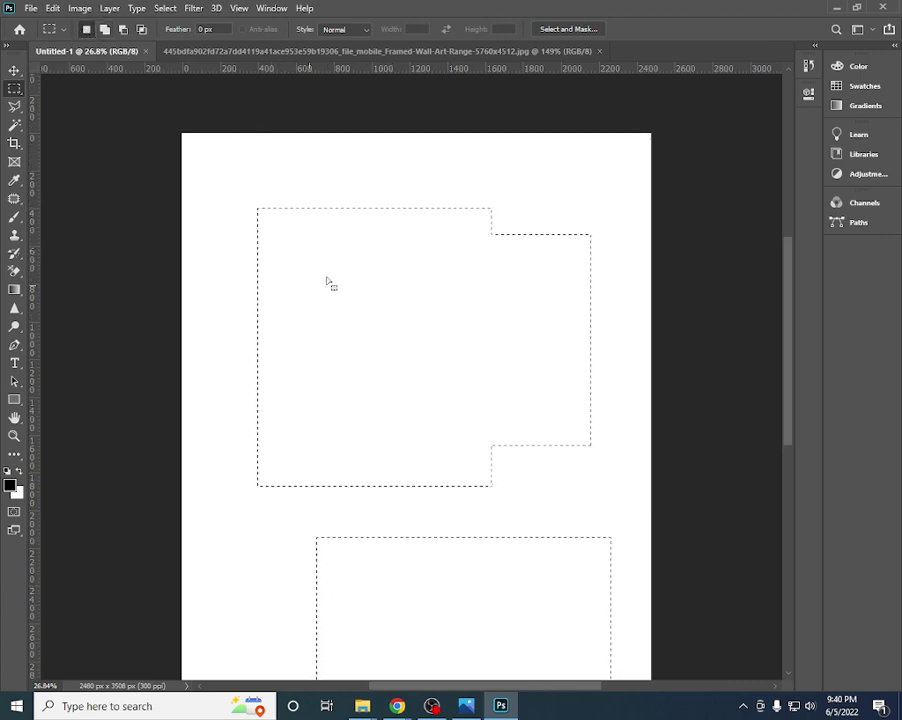
scroll(323, 377, down, 2)
scroll(350, 366, down, 1)
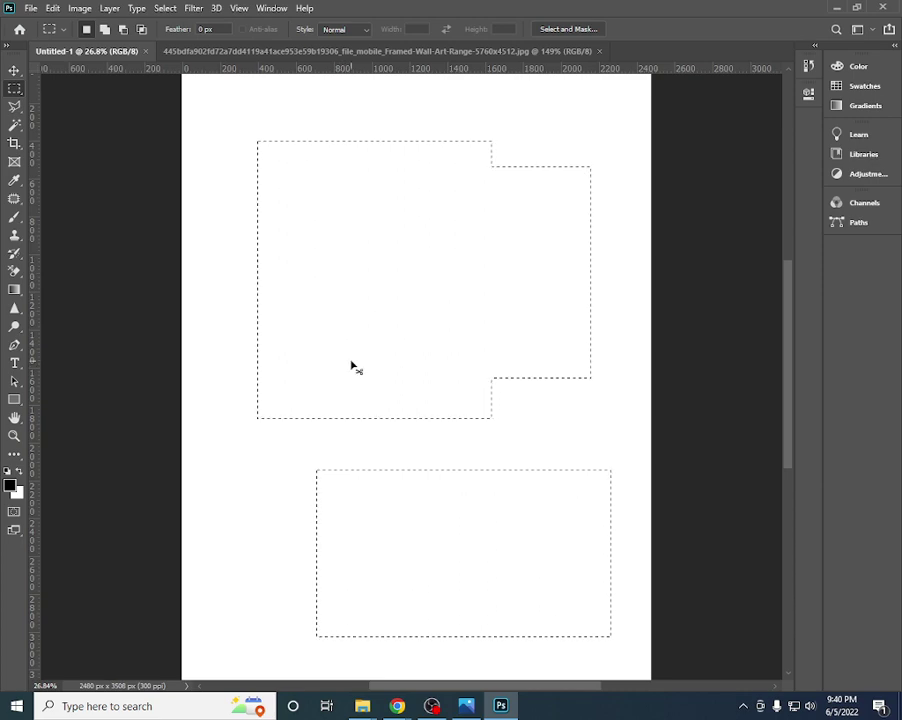
click(351, 362)
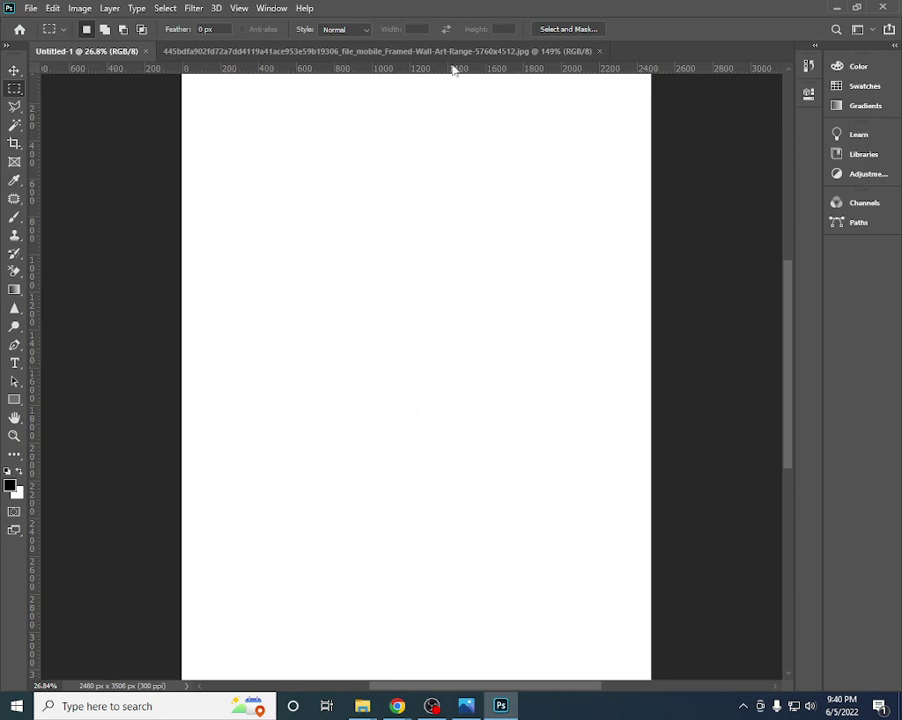
- On the Framed-Wall-Art tab, draw a rectangular marquee tightly around the framed swimmer photo
click(447, 51)
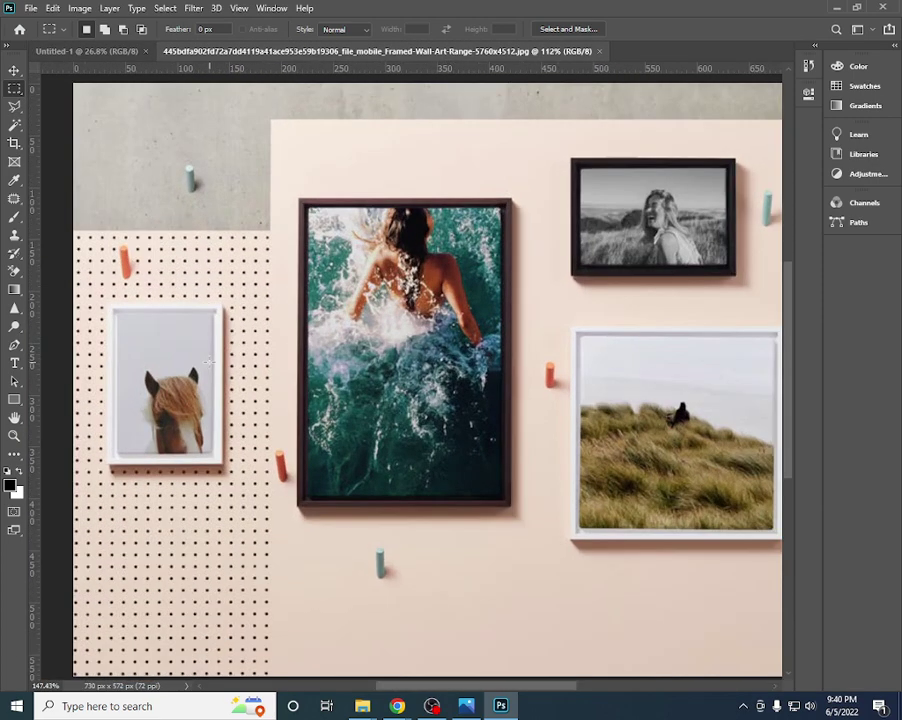
scroll(309, 288, up, 1)
scroll(310, 288, up, 2)
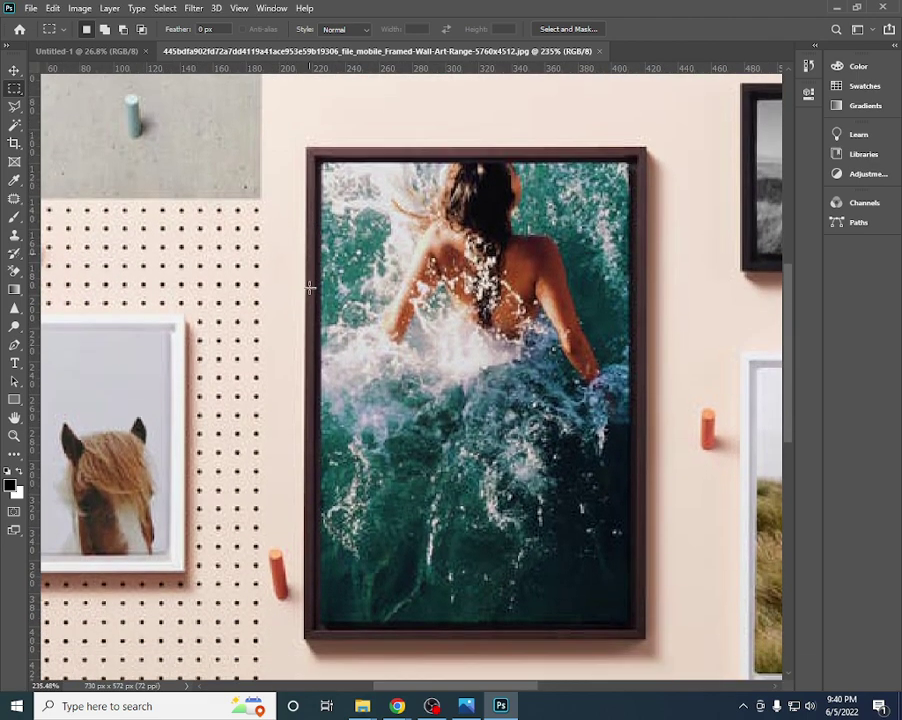
scroll(310, 286, down, 1)
scroll(316, 258, up, 1)
drag(320, 160, 634, 628)
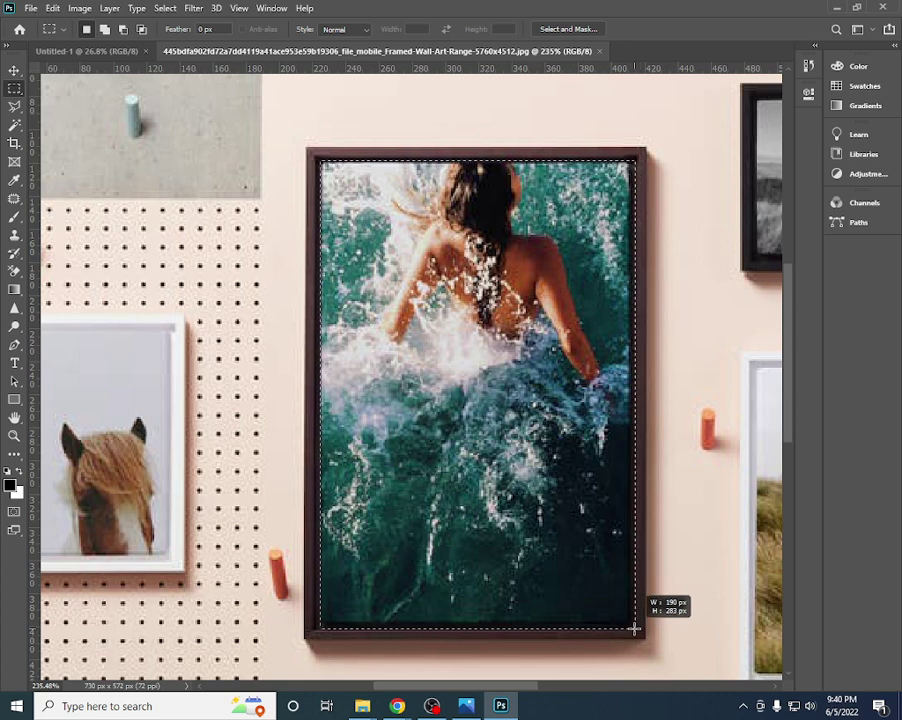
drag(634, 628, 630, 627)
scroll(668, 436, down, 1)
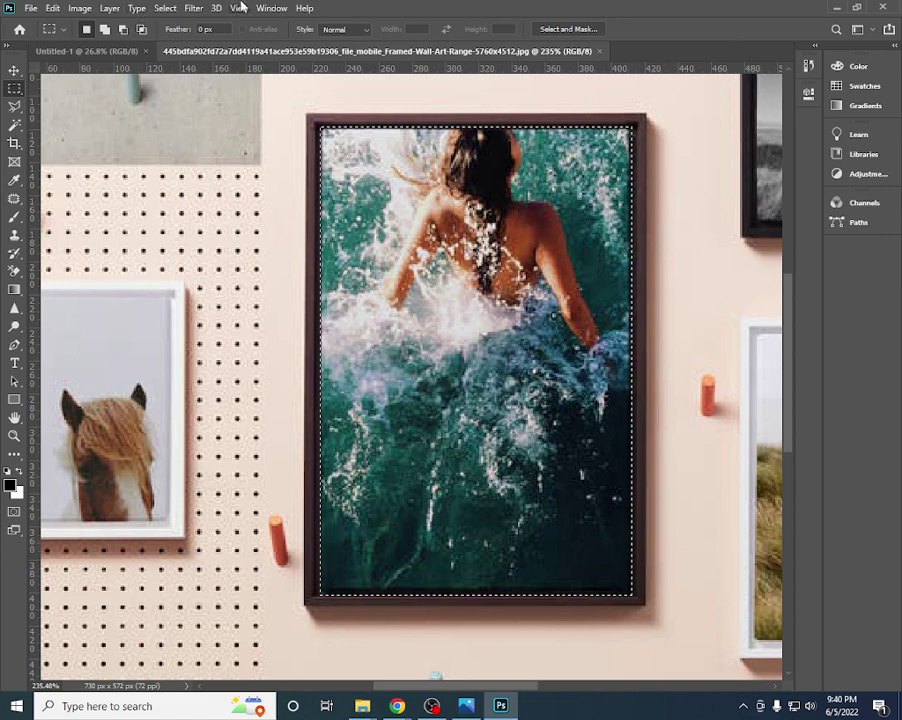
- Show the Layers panel with its single Background layer and move it off the swimmer photo
click(262, 8)
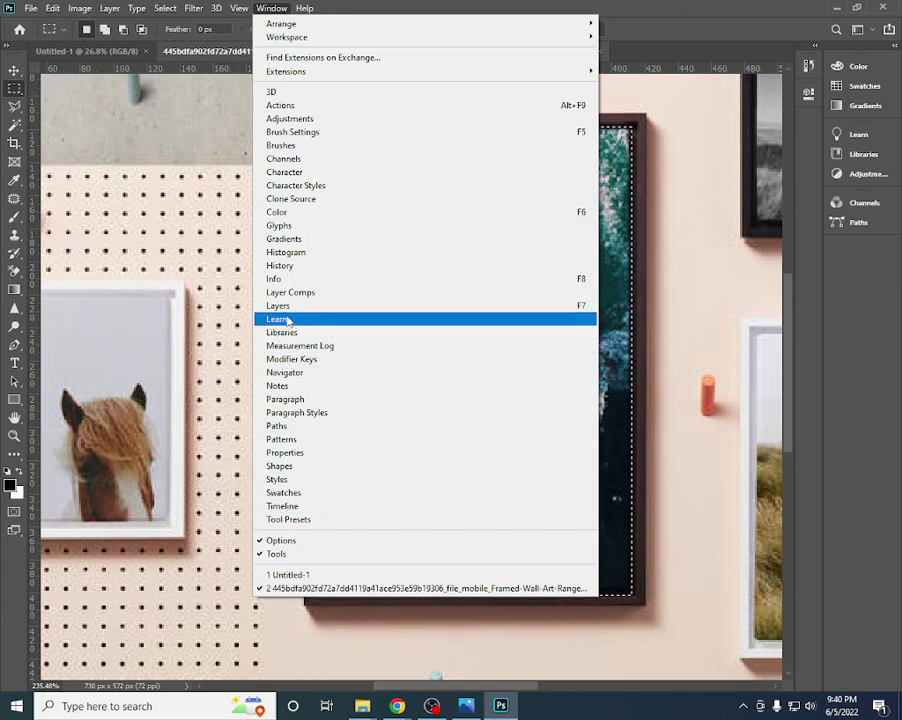
click(286, 306)
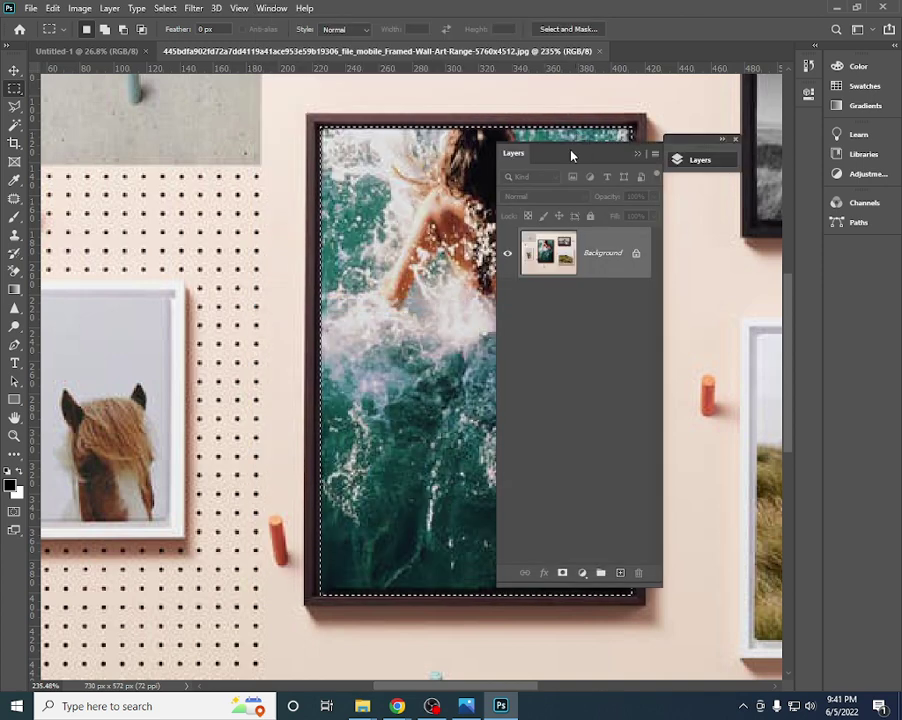
drag(572, 155, 757, 153)
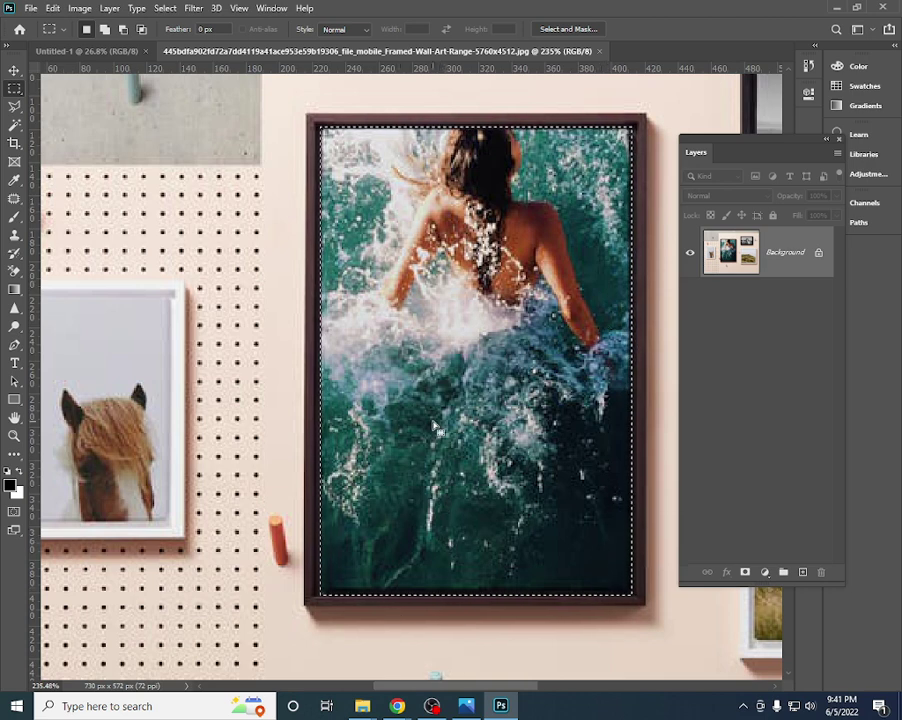
- Keep Rectangular Marquee mode, zoom out to the whole mockup, switch to the Move tool, then minimize Photoshop
right_click(12, 91)
click(60, 89)
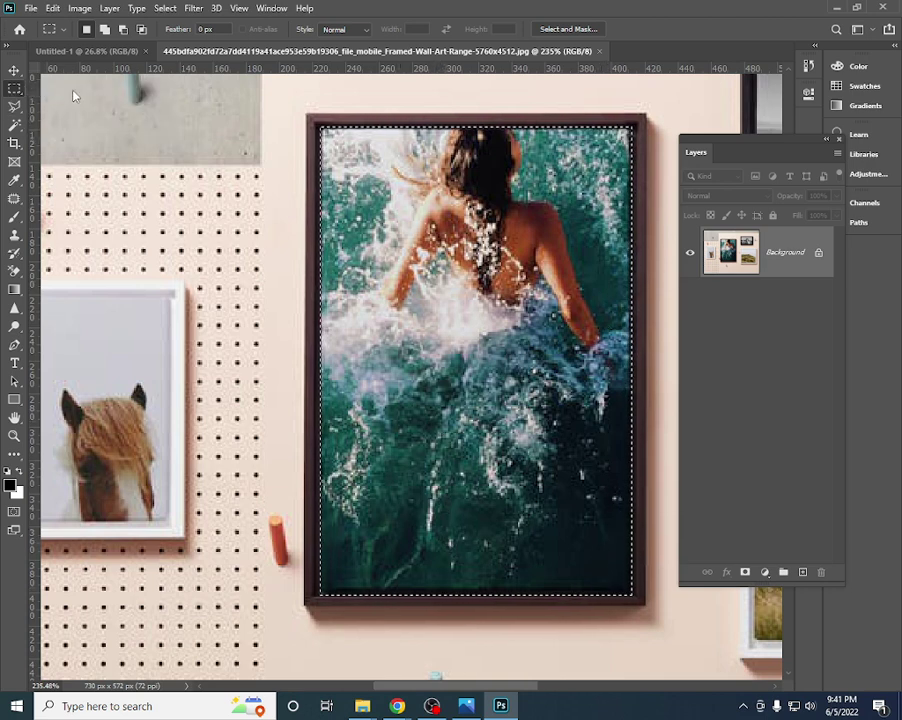
right_click(14, 89)
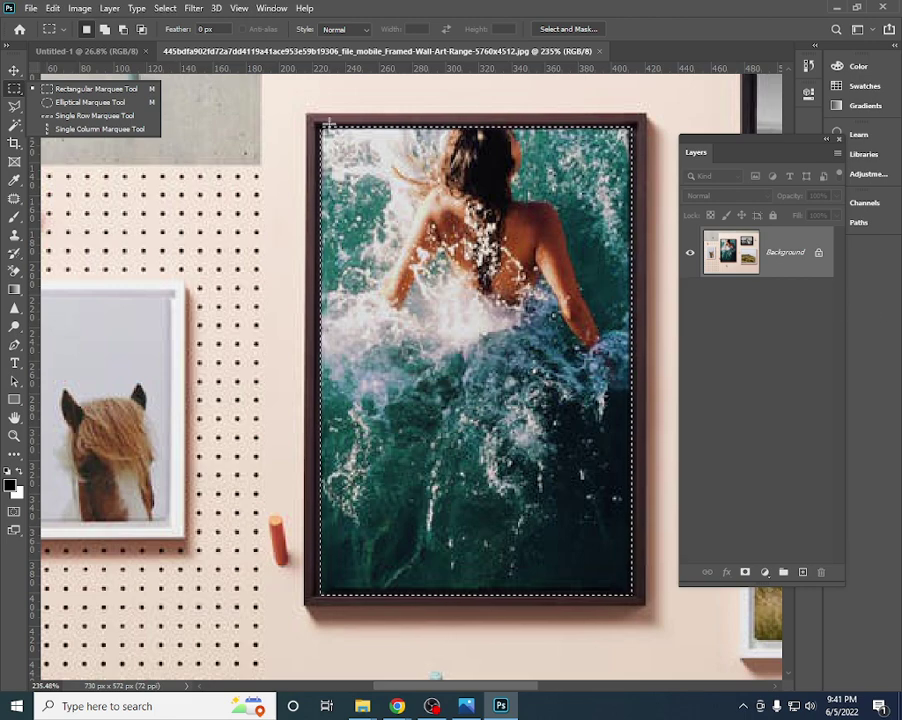
scroll(340, 348, down, 5)
scroll(340, 348, down, 3)
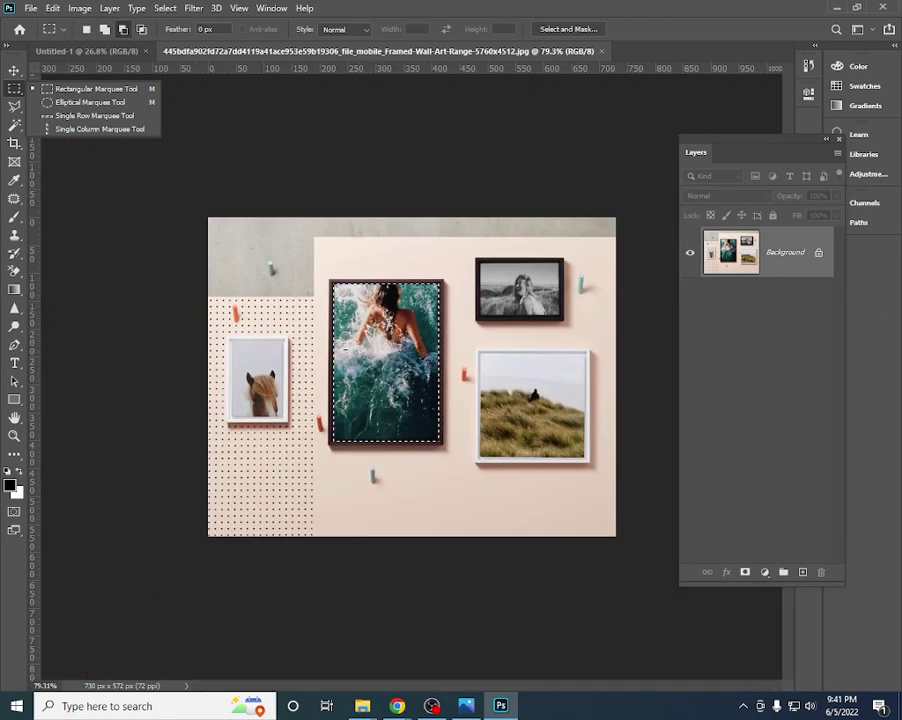
scroll(340, 348, up, 3)
scroll(340, 348, up, 3)
scroll(340, 348, down, 3)
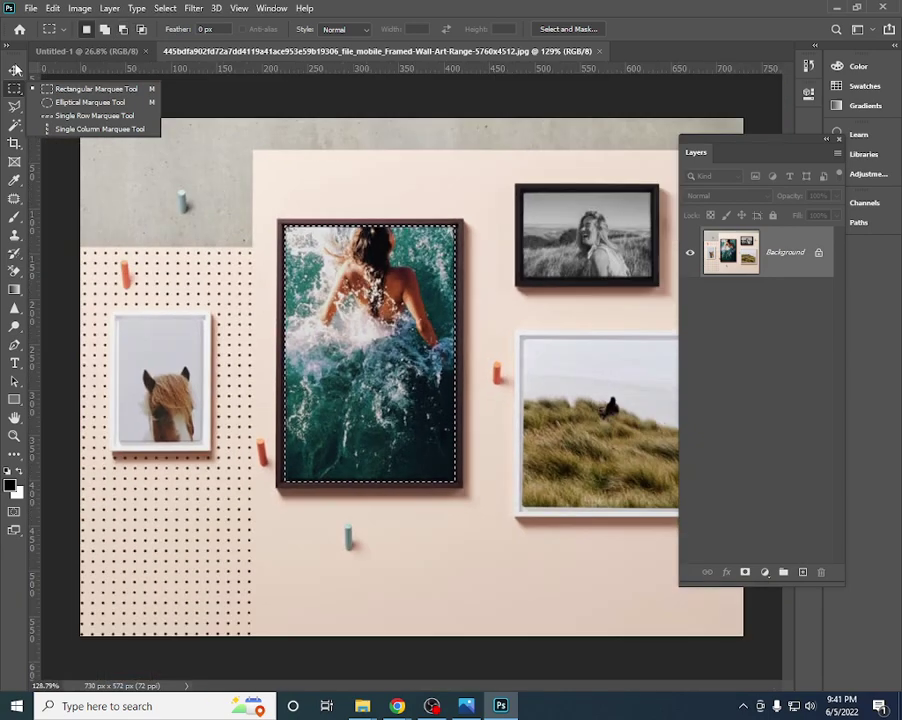
click(14, 70)
scroll(450, 250, down, 2)
scroll(529, 267, up, 2)
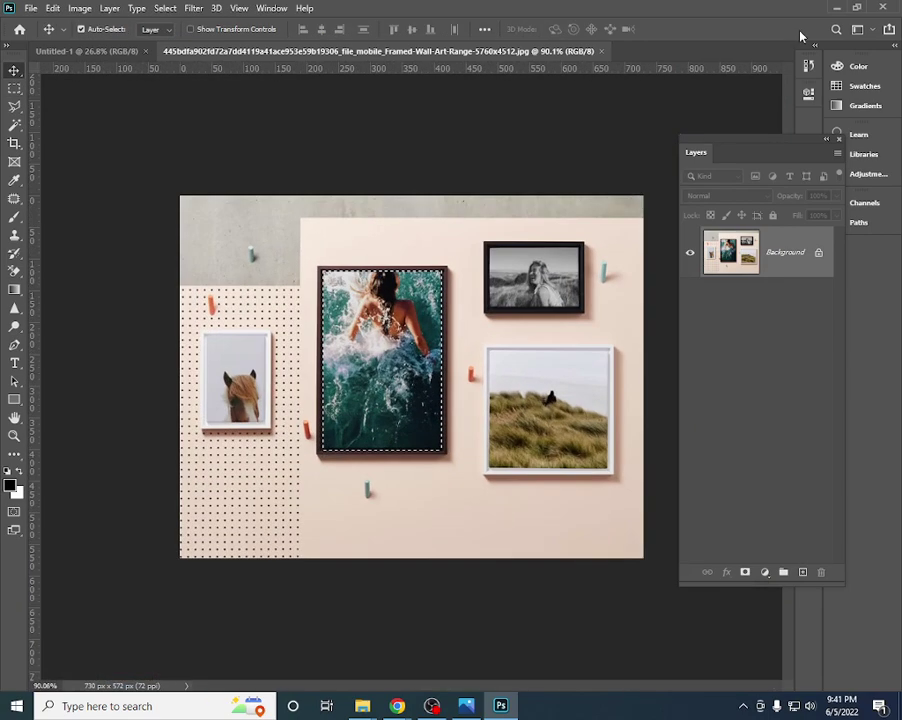
click(836, 7)
- Drag in the gallery-wall-ideas shelf image, fit it on screen, and cancel converting its Background
mouse_move(469, 112)
mouse_down()
mouse_move(510, 710)
mouse_move(533, 178)
mouse_move(668, 10)
mouse_up()
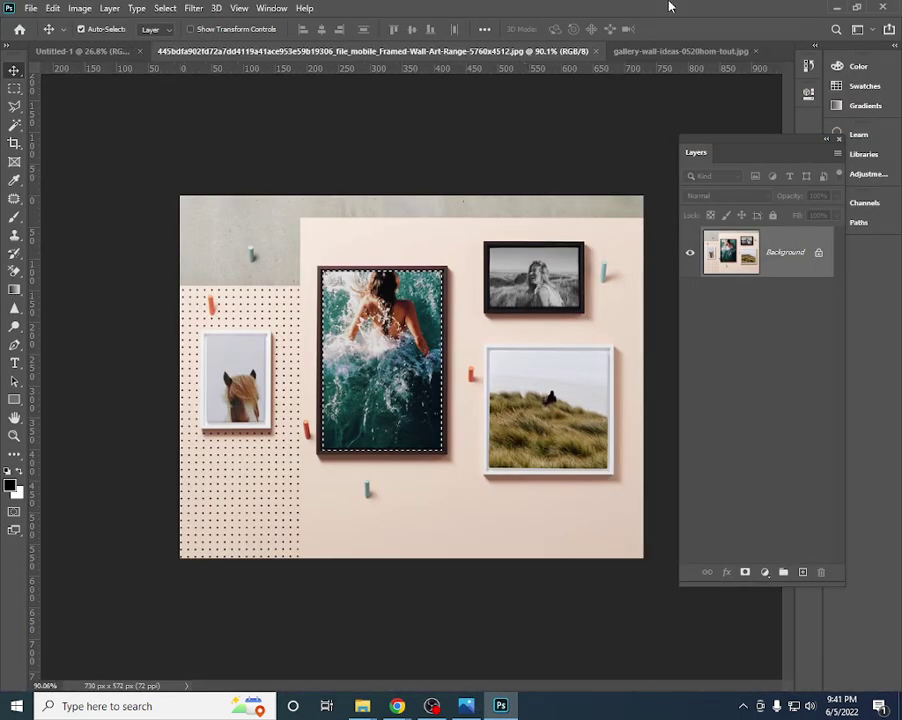
key(ctrl+0)
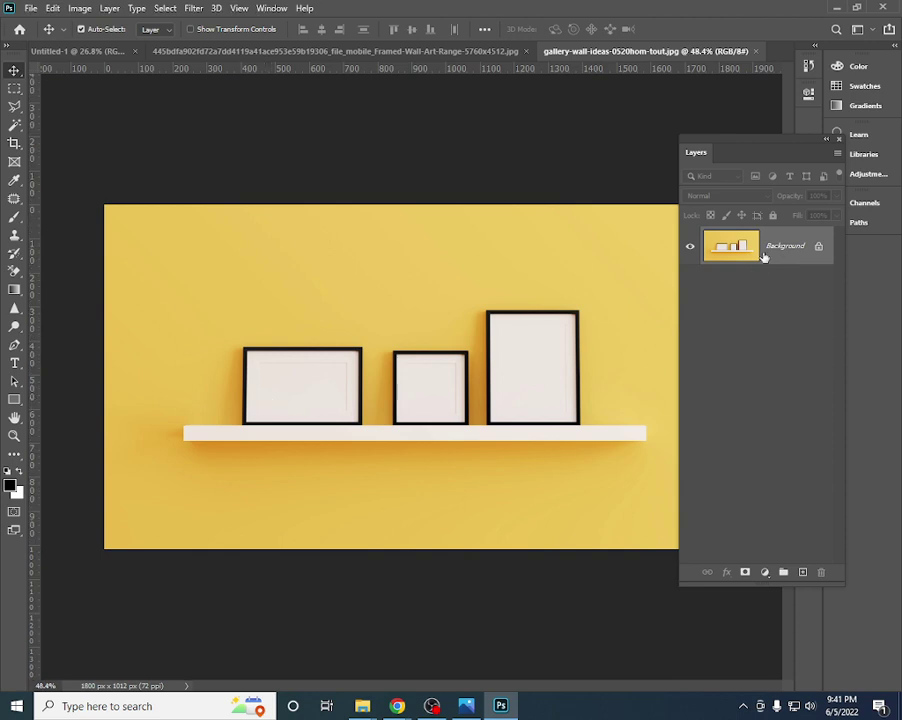
drag(746, 148, 720, 168)
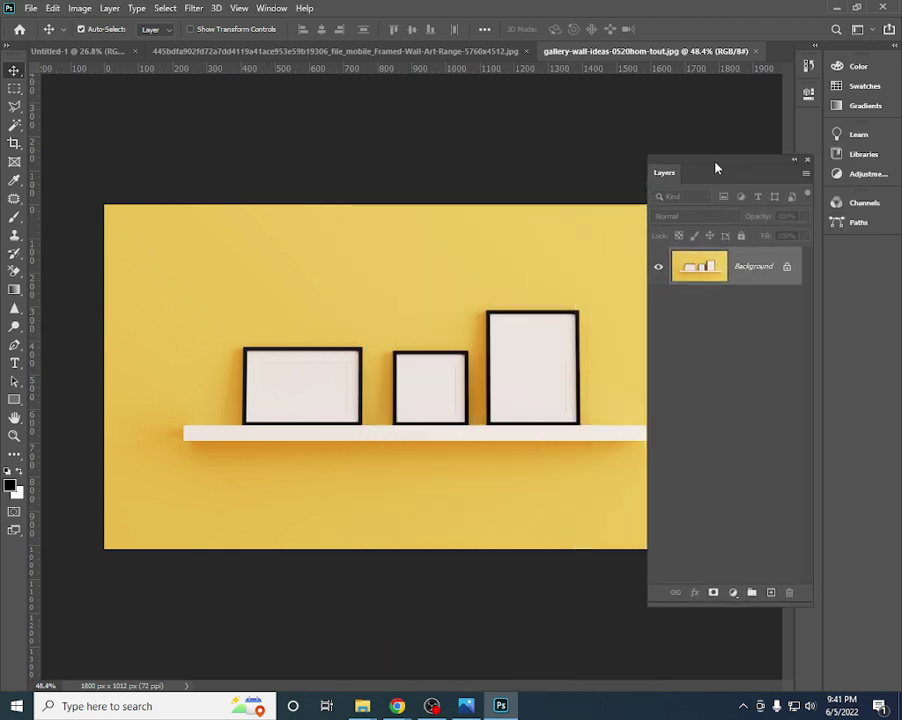
double_click(754, 268)
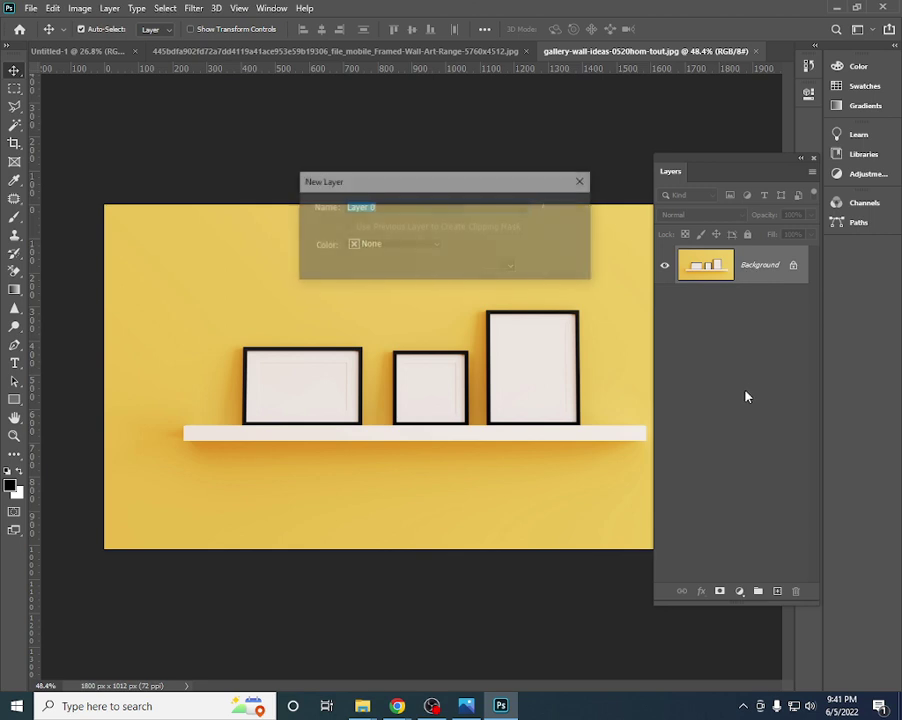
click(583, 181)
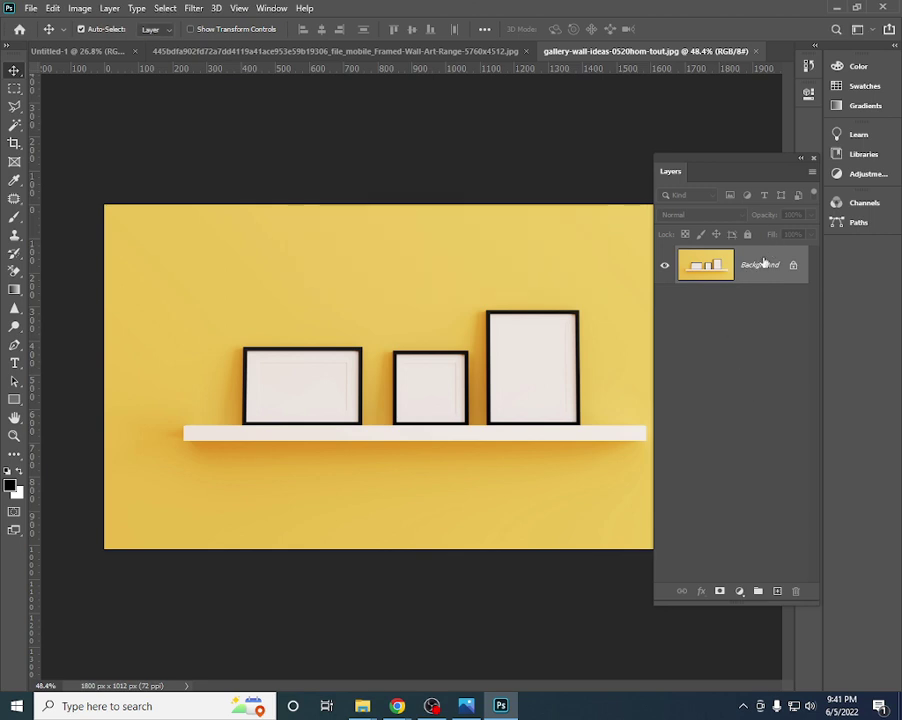
- Add five empty layers, select and delete all five, then close the shelf document
click(777, 591)
click(777, 591)
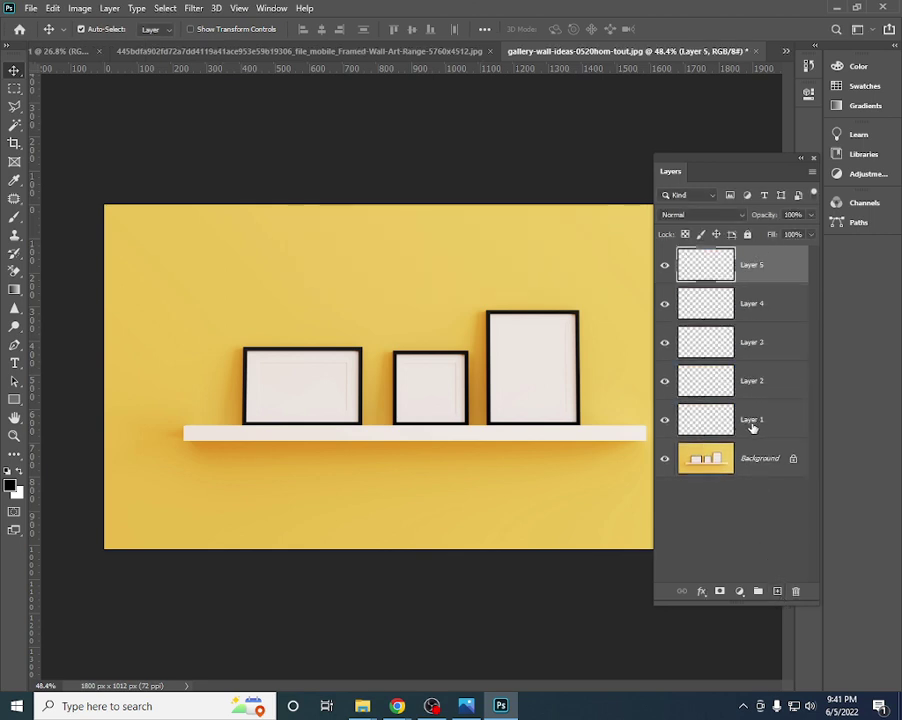
click(753, 425)
click(747, 381)
click(748, 344)
click(748, 305)
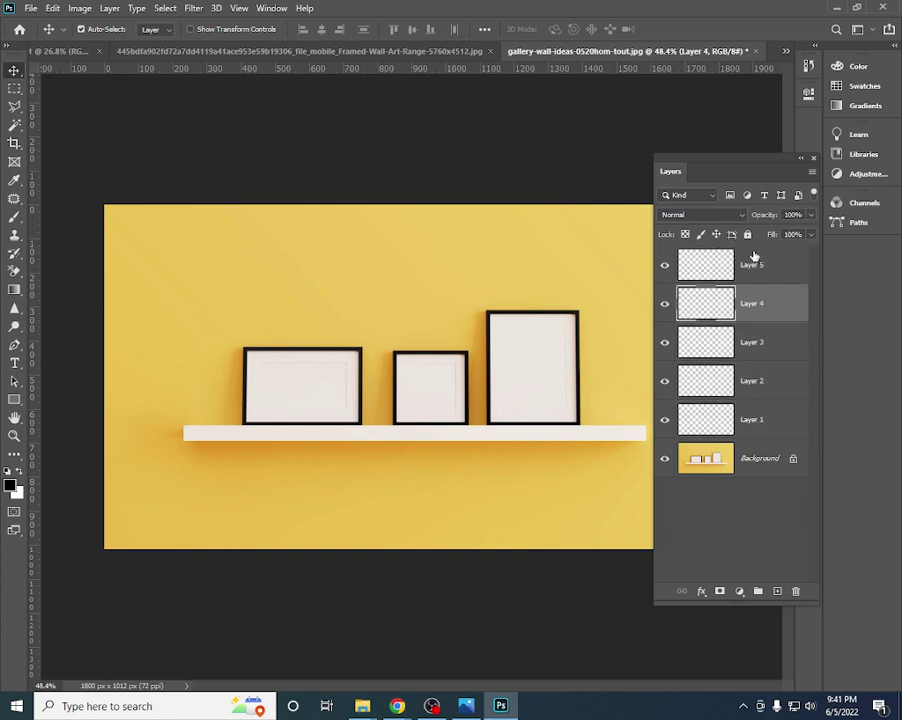
click(753, 262)
shift+click(757, 421)
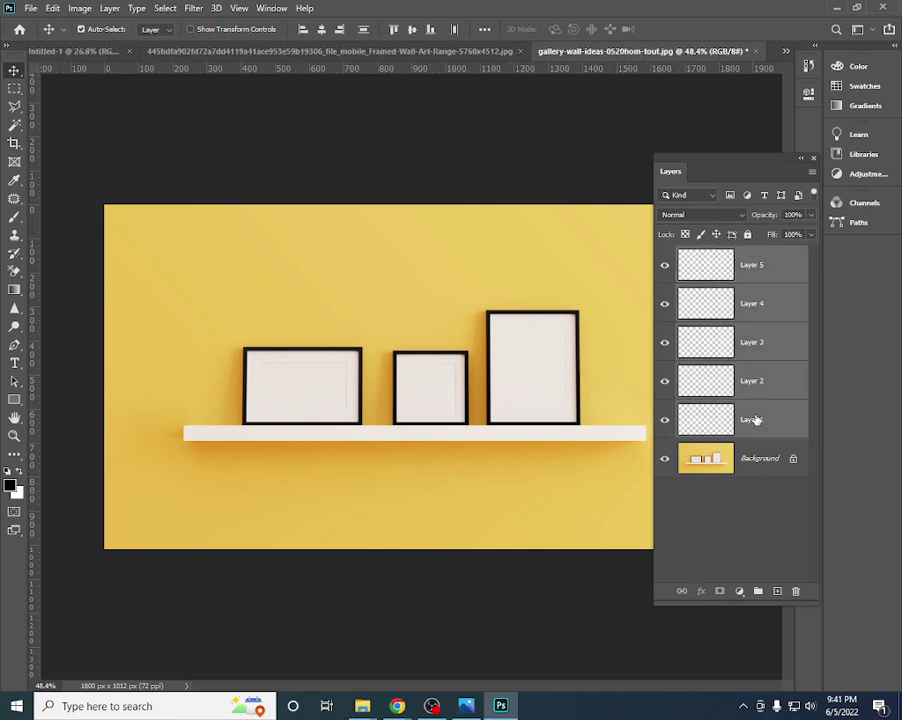
key(Delete)
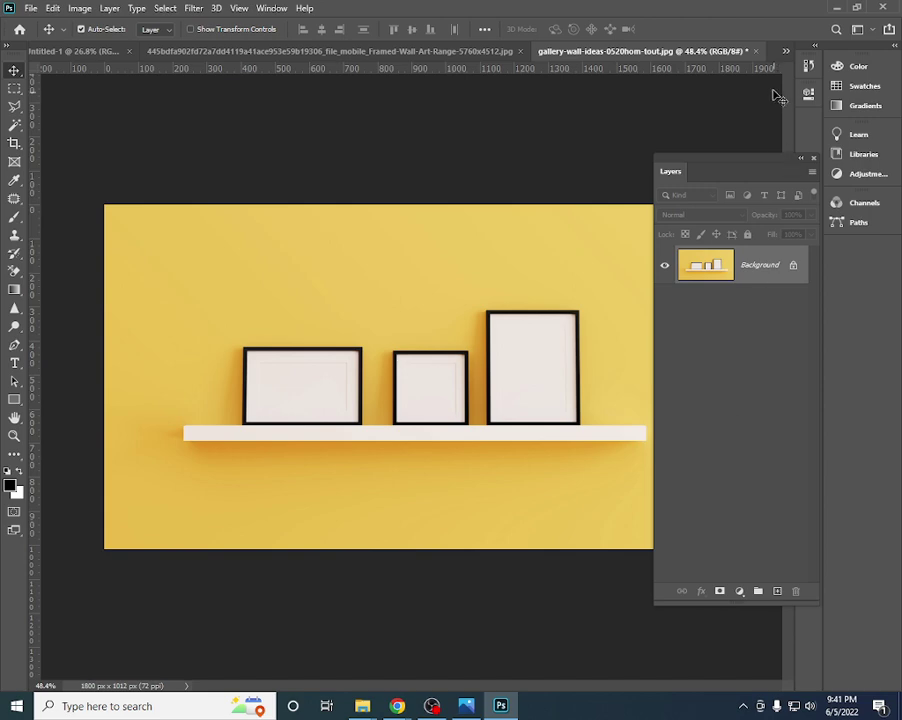
click(756, 51)
click(463, 263)
- Open gallery-wall-ideas from the Desktop > Photoshop course > Class 2 folder via File > Open
click(30, 8)
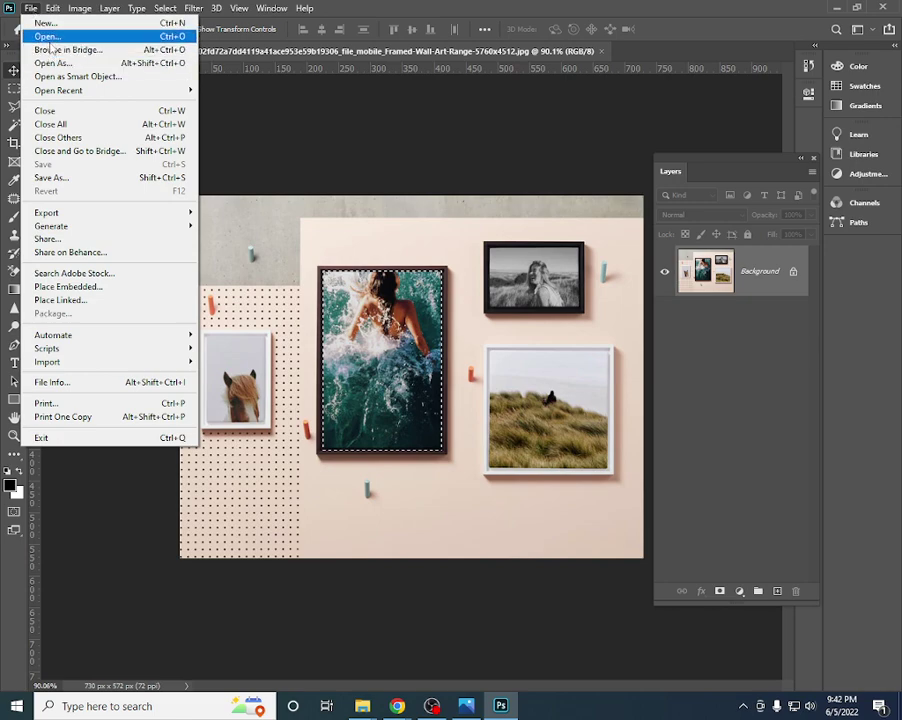
click(47, 38)
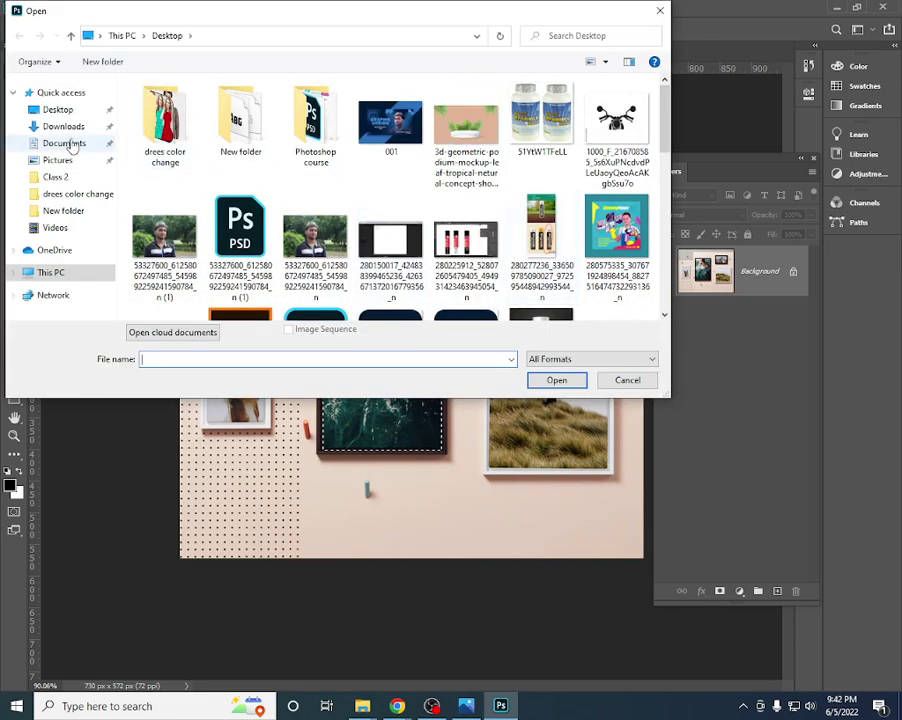
double_click(338, 160)
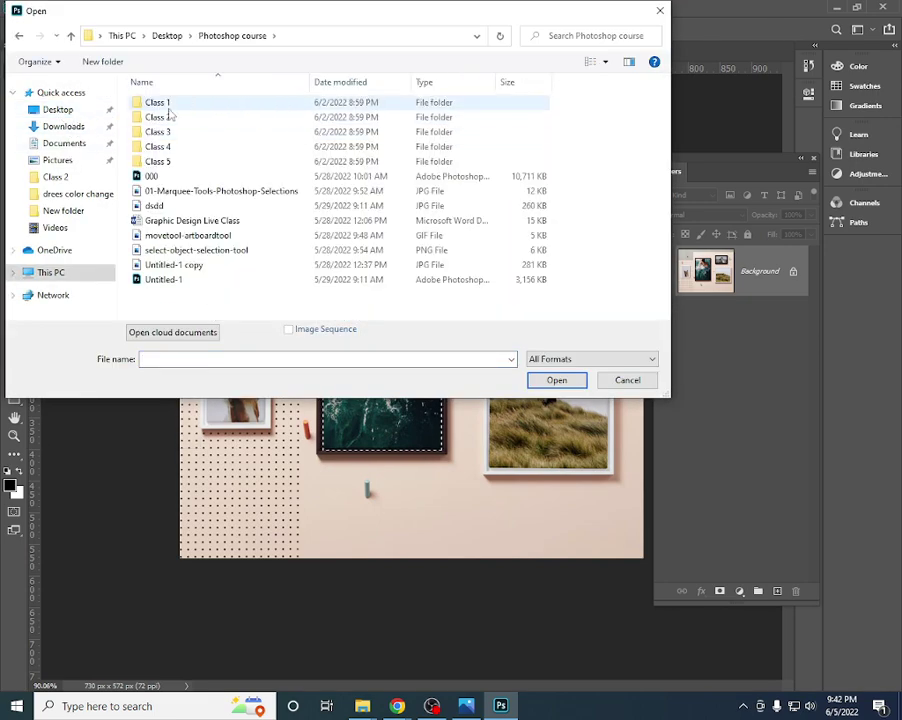
double_click(158, 117)
click(478, 130)
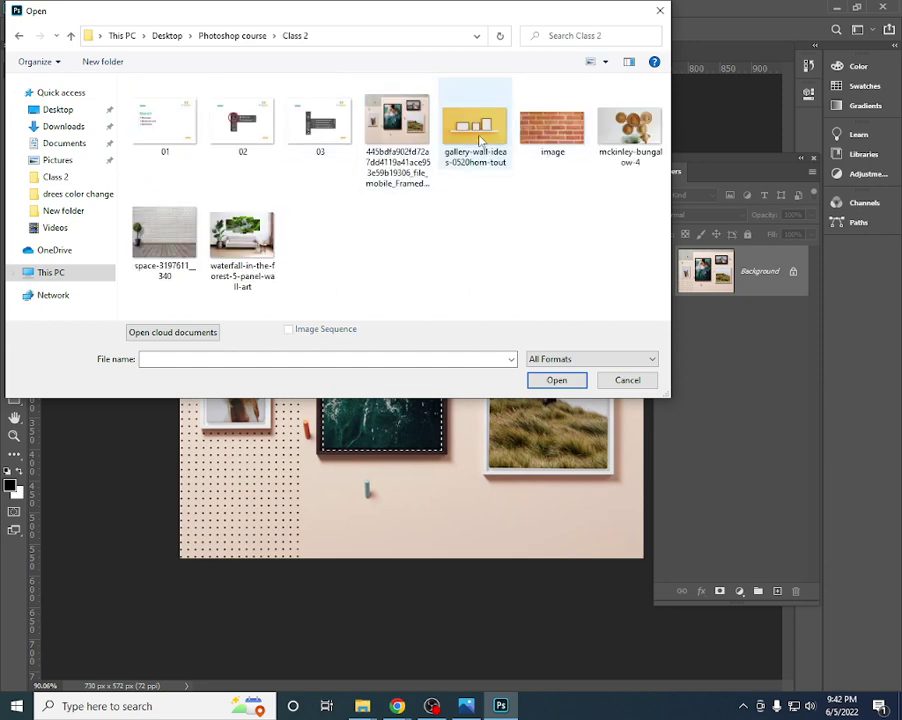
double_click(481, 135)
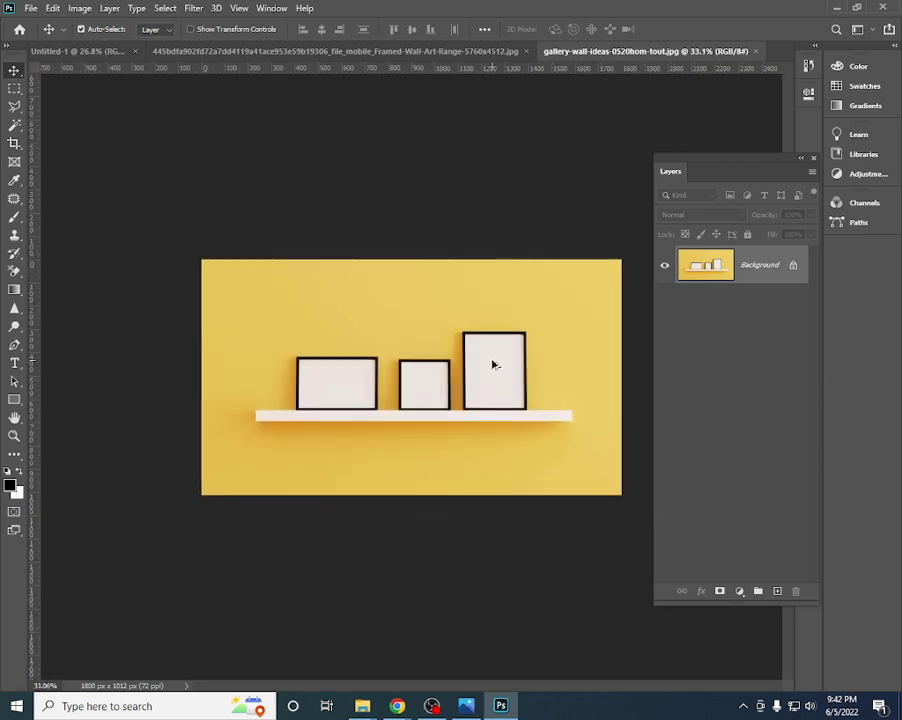
- Switch between the framed wall-art mockup and the yellow shelf image, ending on the shelf image
scroll(484, 372, up, 3)
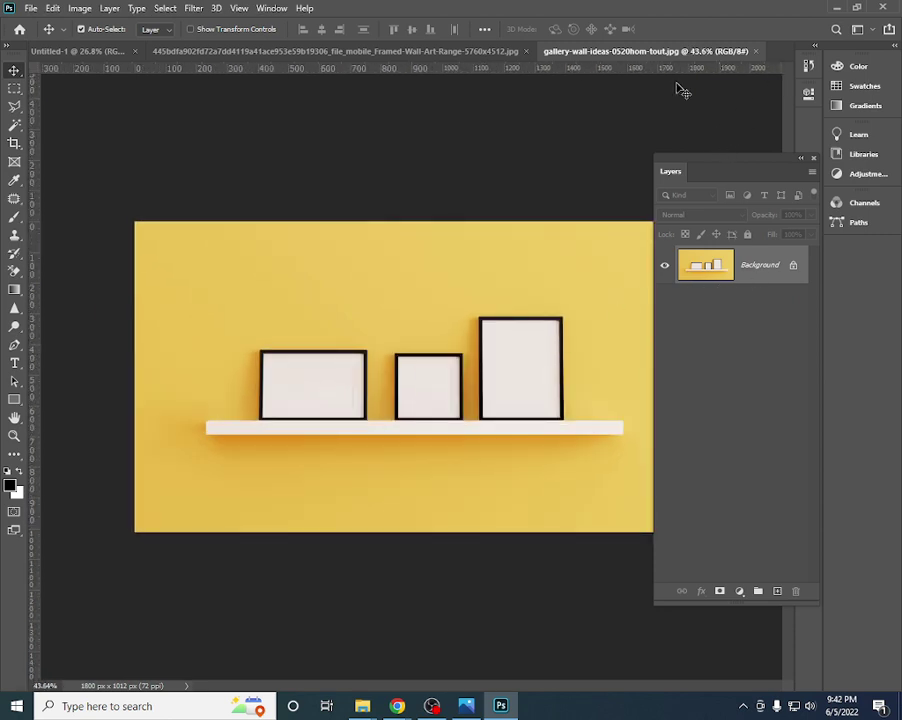
click(467, 54)
click(643, 53)
click(425, 53)
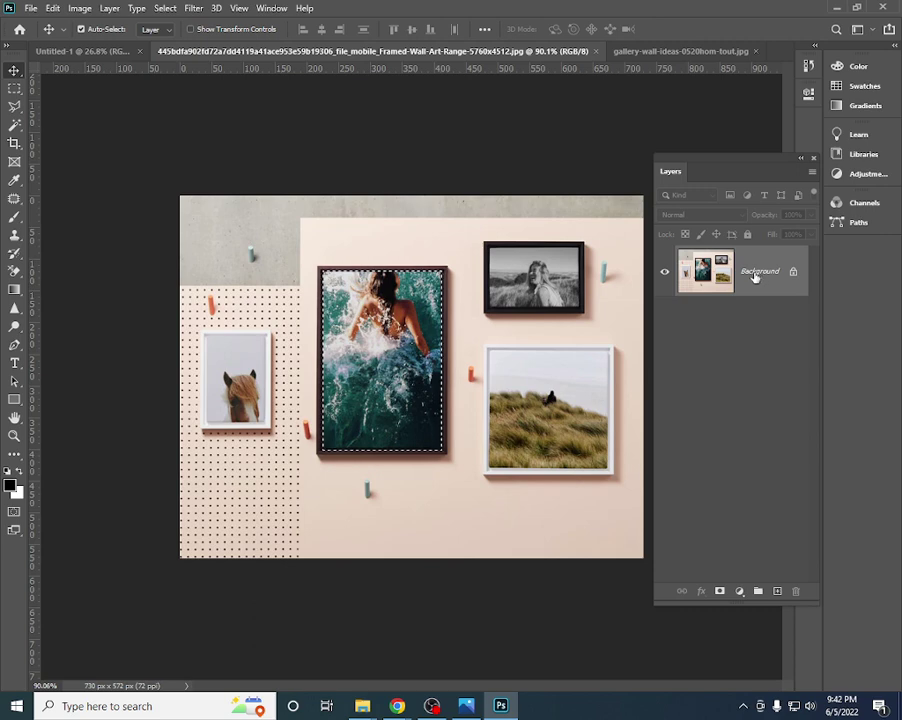
scroll(370, 354, up, 5)
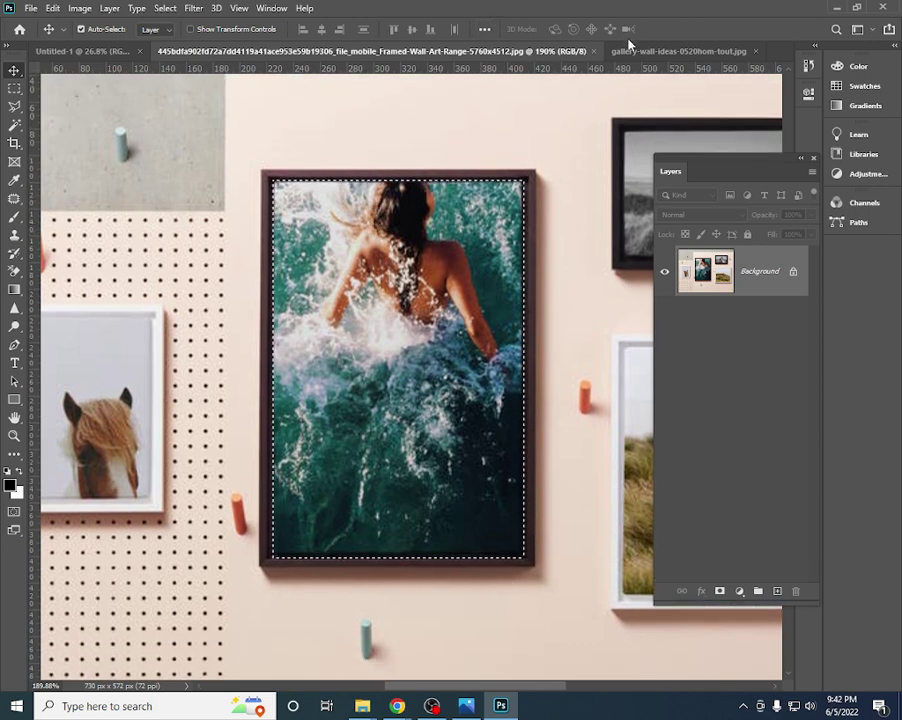
click(640, 52)
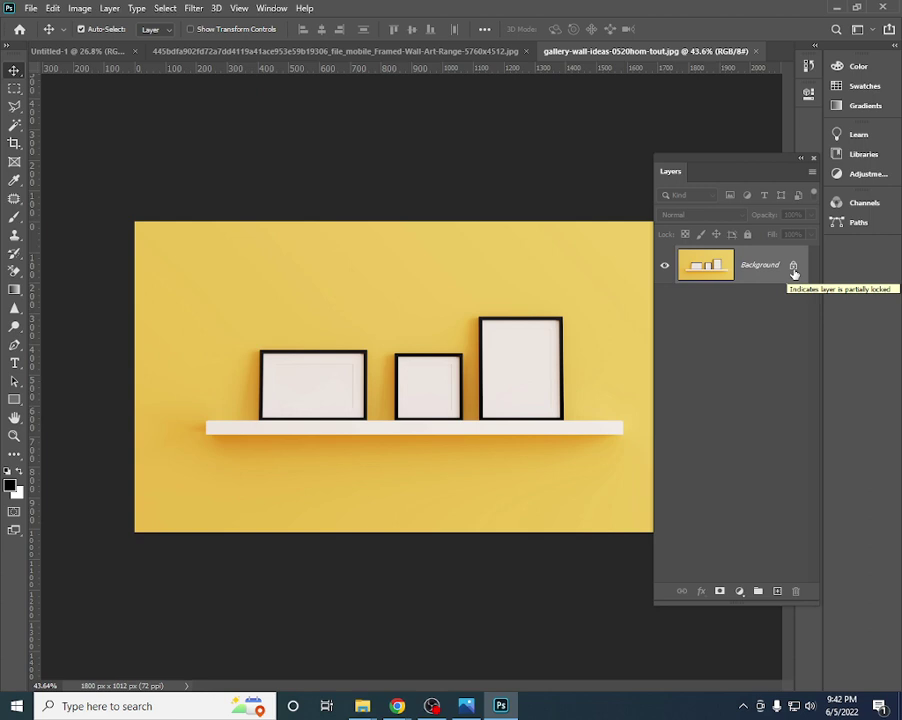
- Add three empty layers above Background and fully lock Layer 1 and Layer 2
triple_click(778, 592)
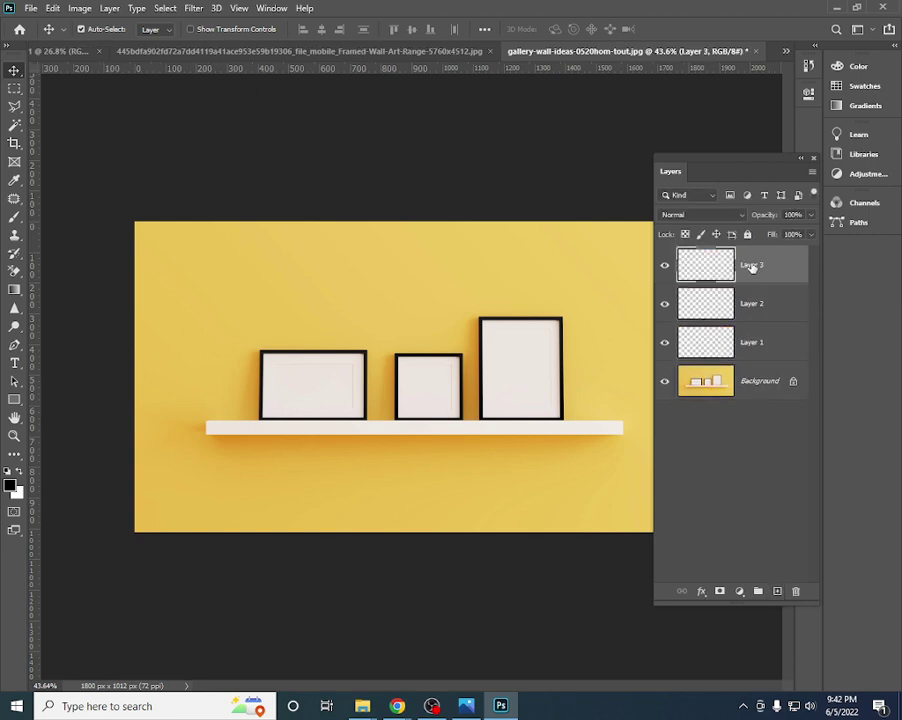
click(766, 390)
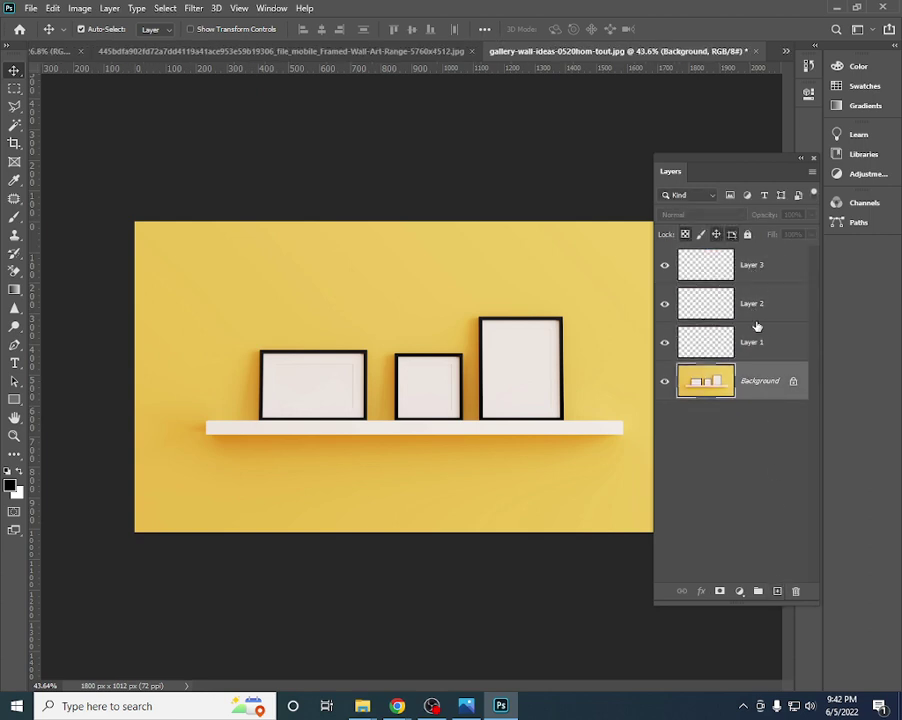
click(757, 341)
click(747, 234)
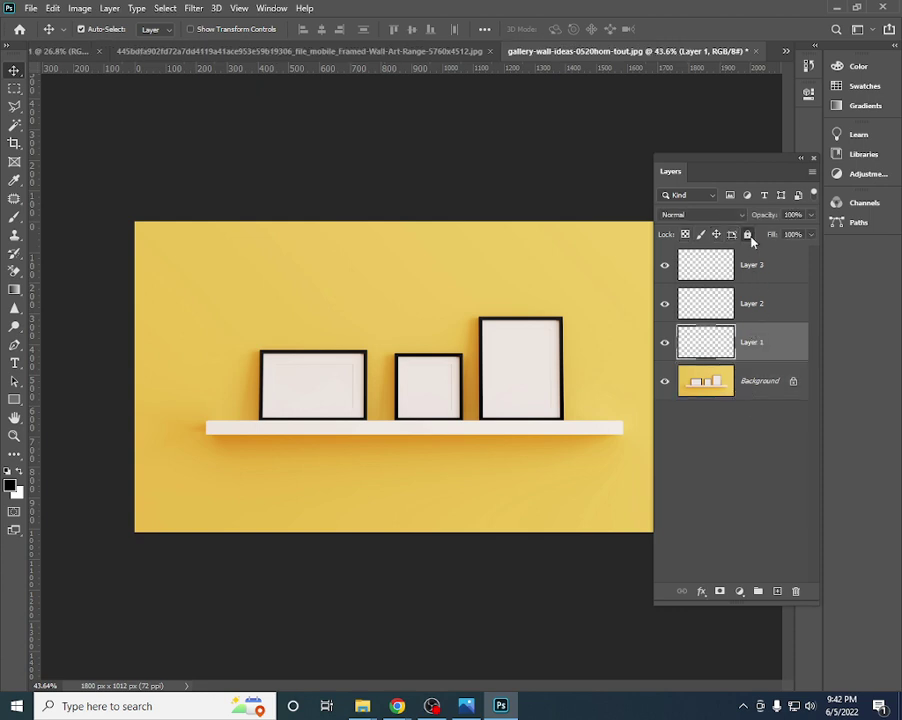
click(781, 315)
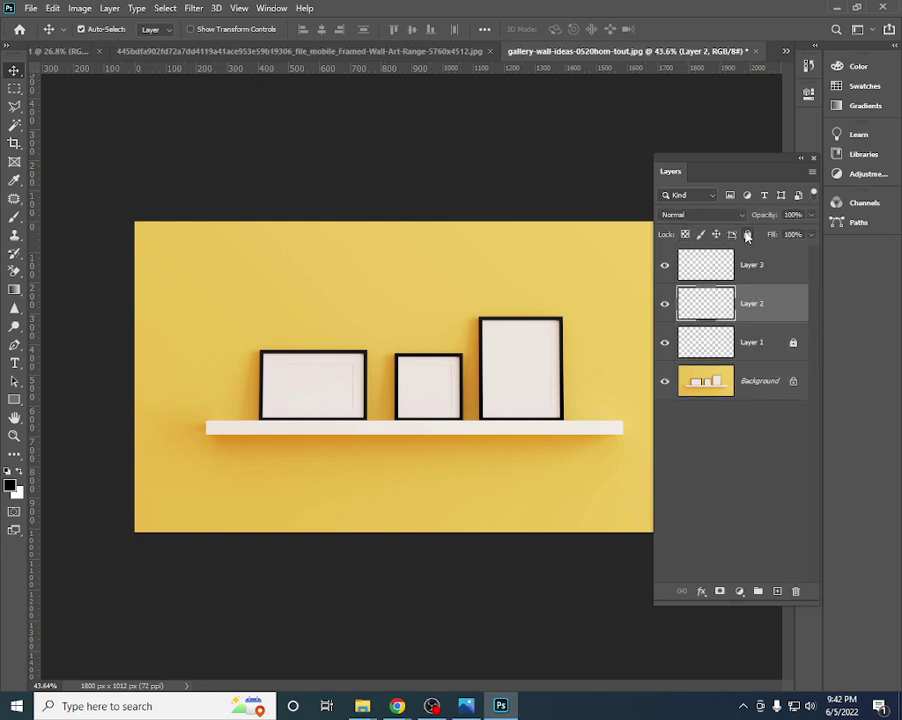
click(747, 235)
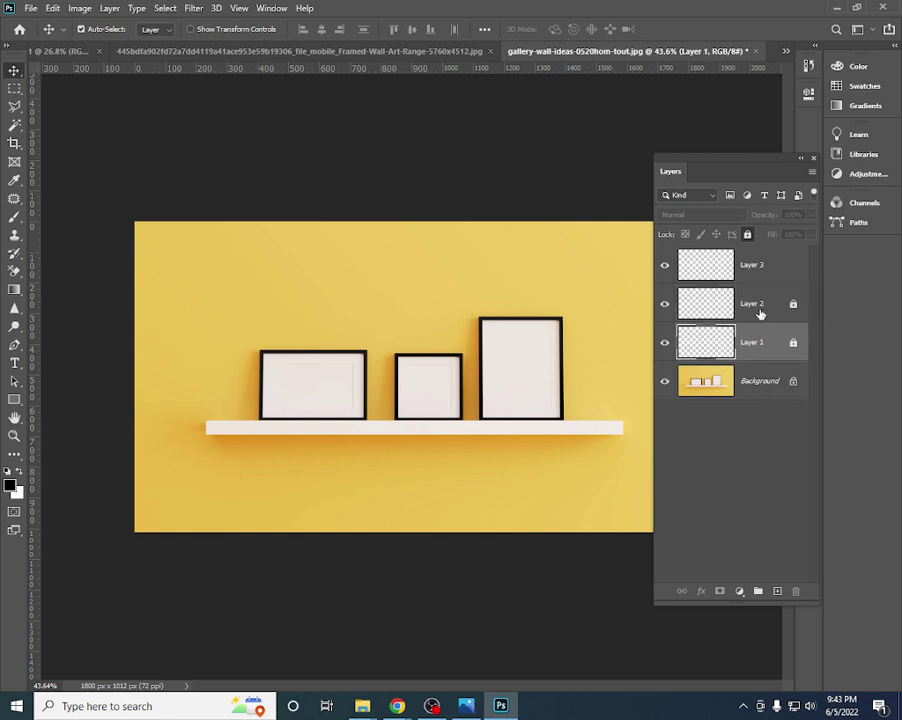
- Re-lock Layer 1, then unlock Background into Layer 0 and undo, reselecting Background
click(760, 388)
click(762, 350)
click(767, 302)
click(760, 354)
click(765, 318)
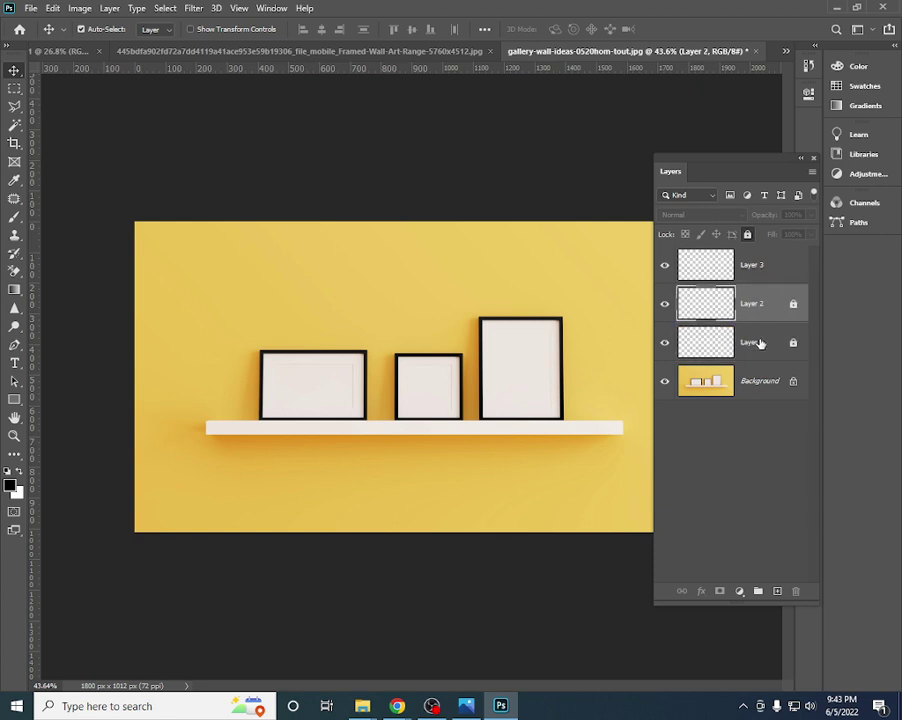
click(760, 343)
click(763, 383)
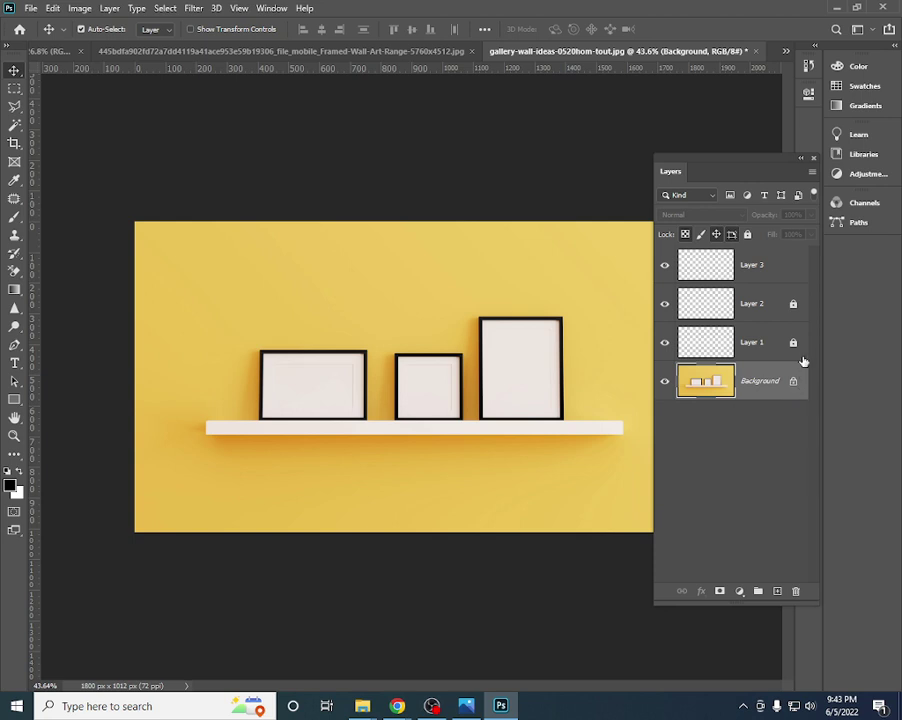
click(797, 352)
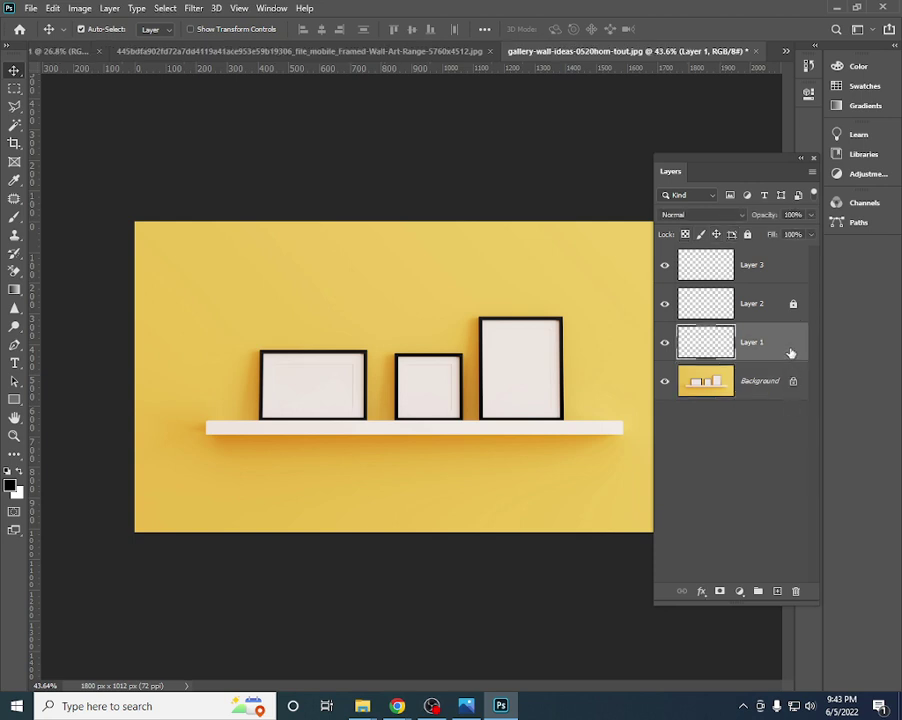
click(746, 235)
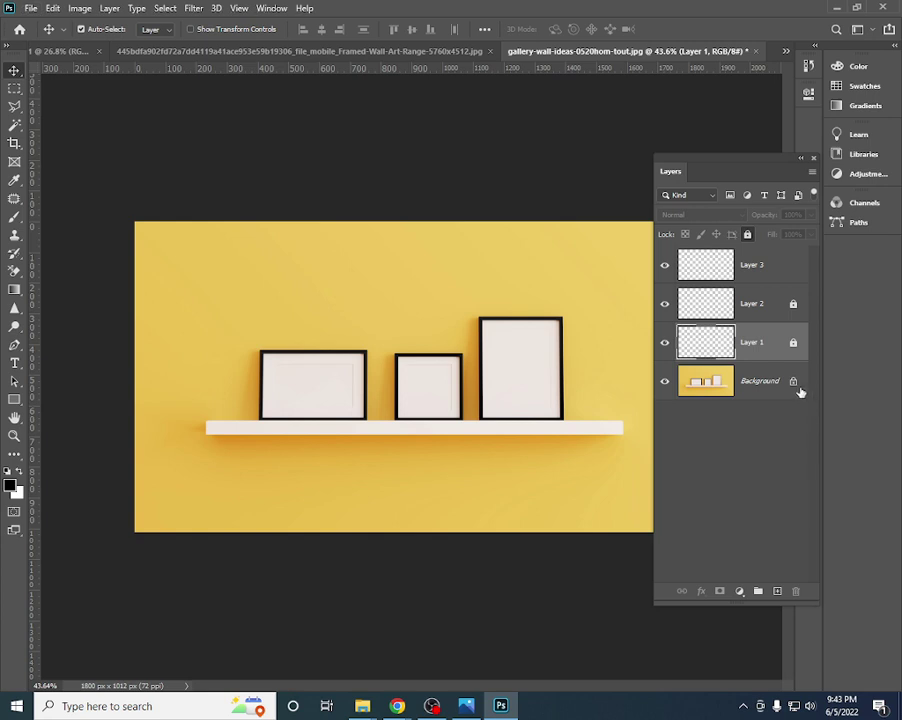
click(795, 383)
key(ctrl+z)
click(755, 387)
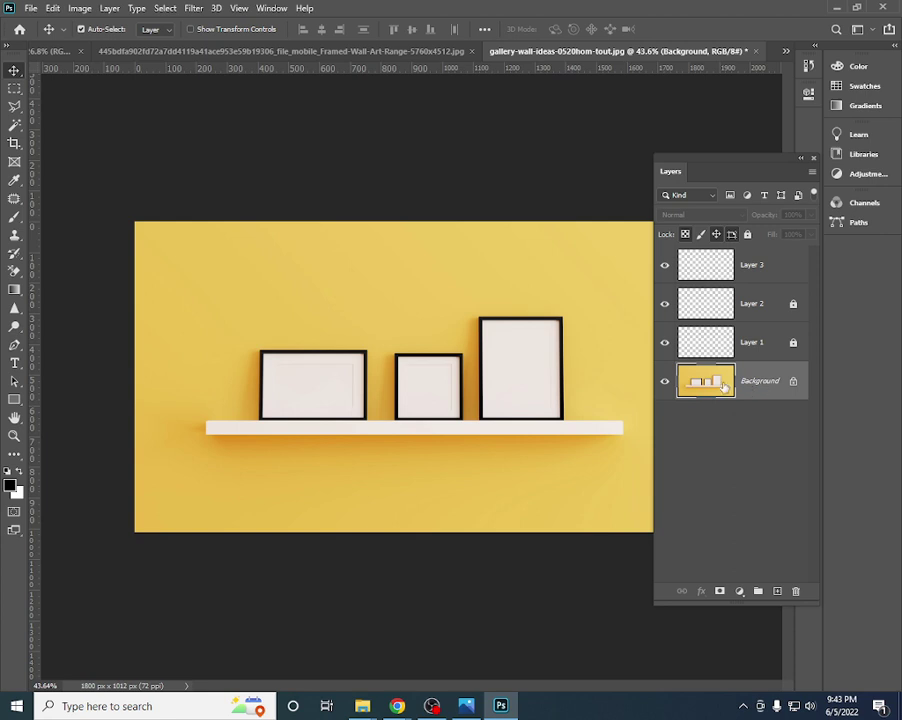
- Convert Background to Layer 0 twice, undoing each time so Background stays locked
double_click(763, 390)
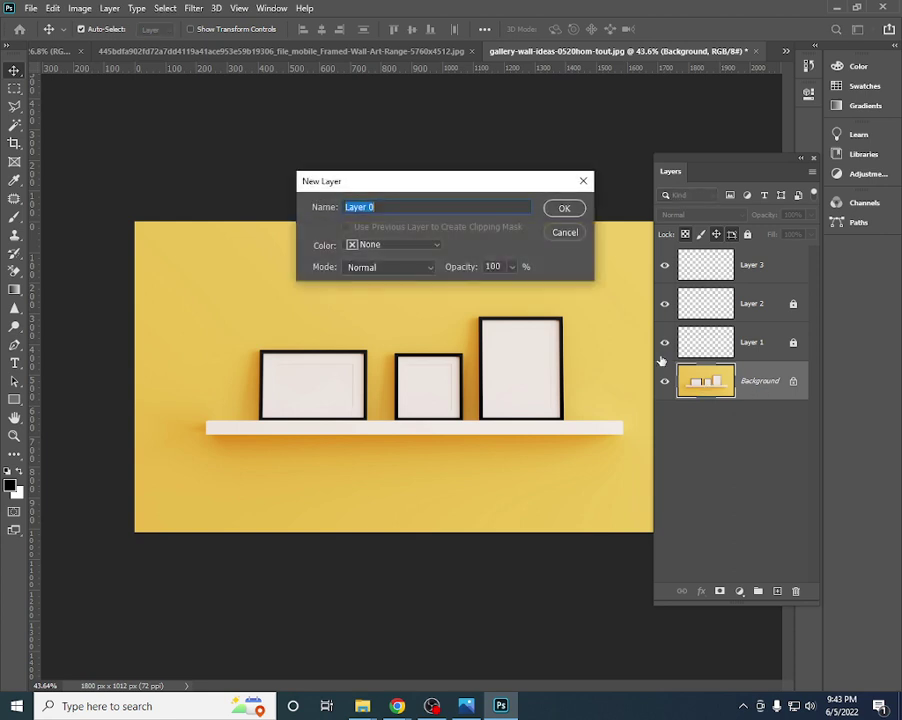
click(582, 212)
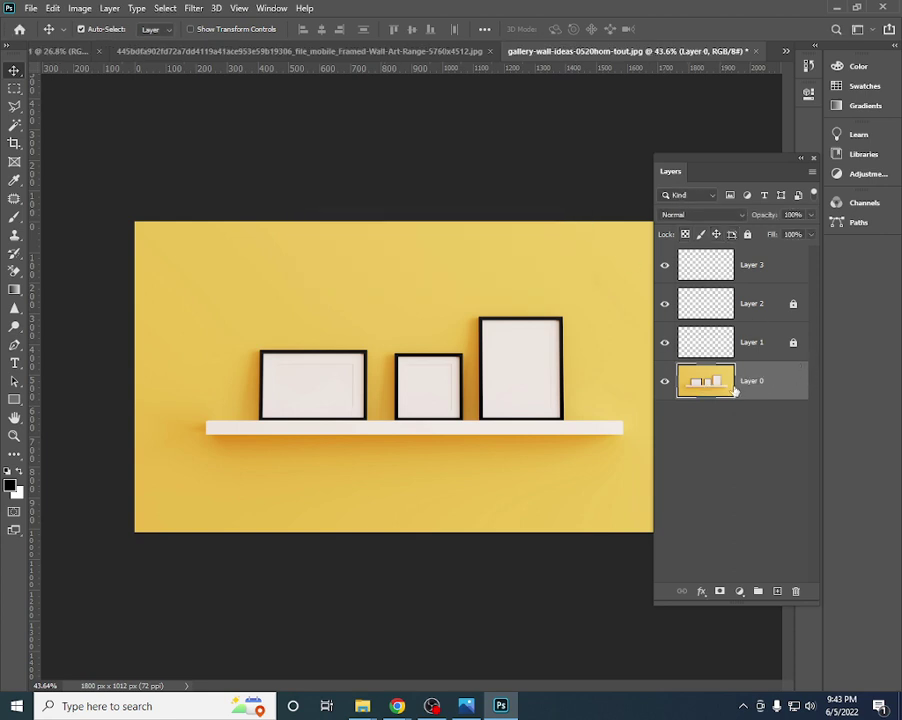
key(ctrl+z)
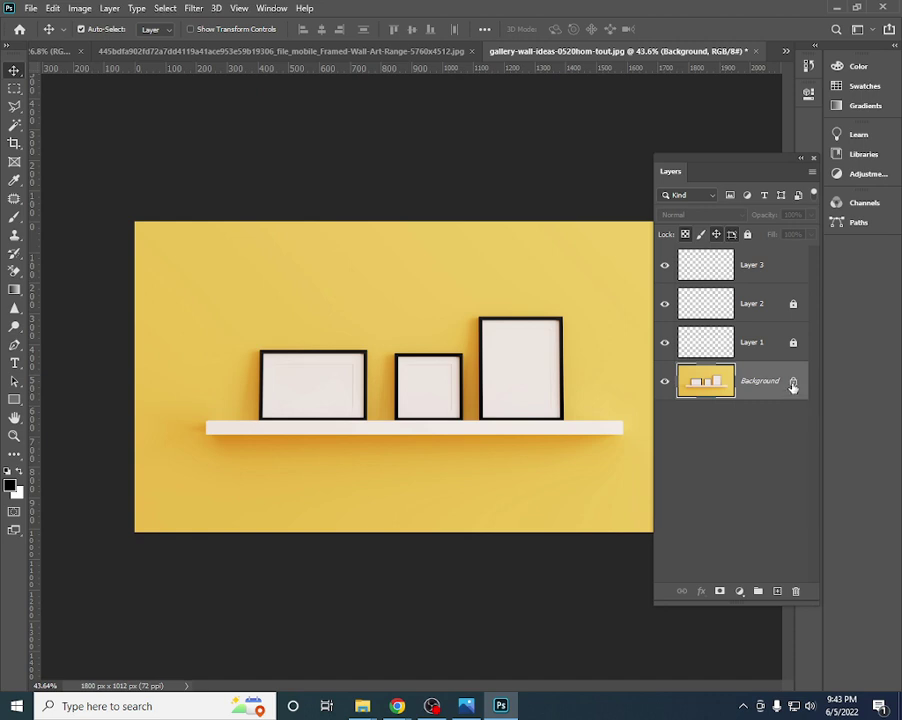
click(793, 382)
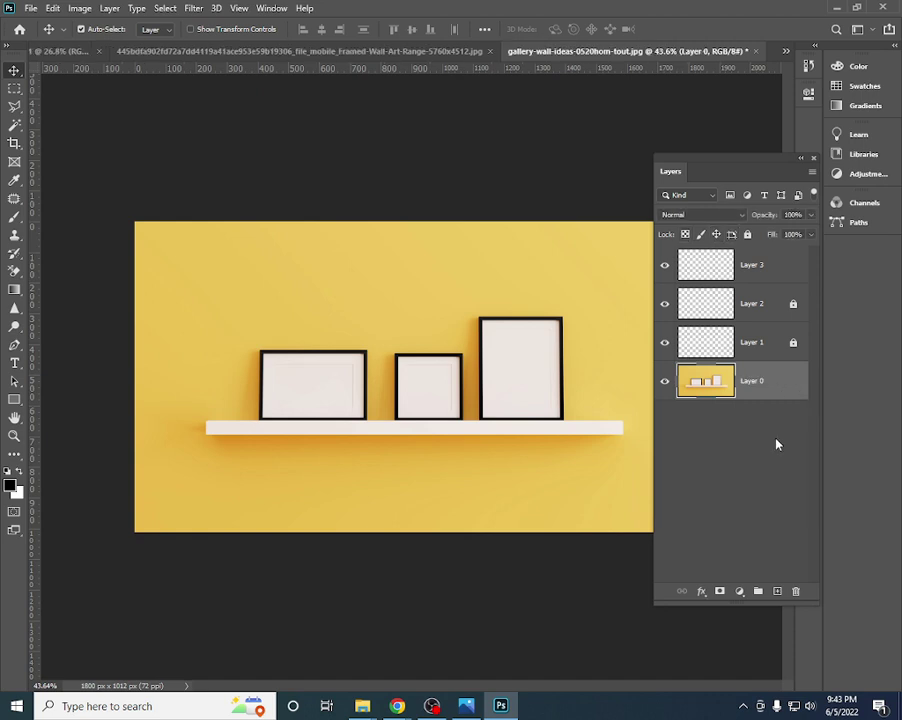
key(ctrl+z)
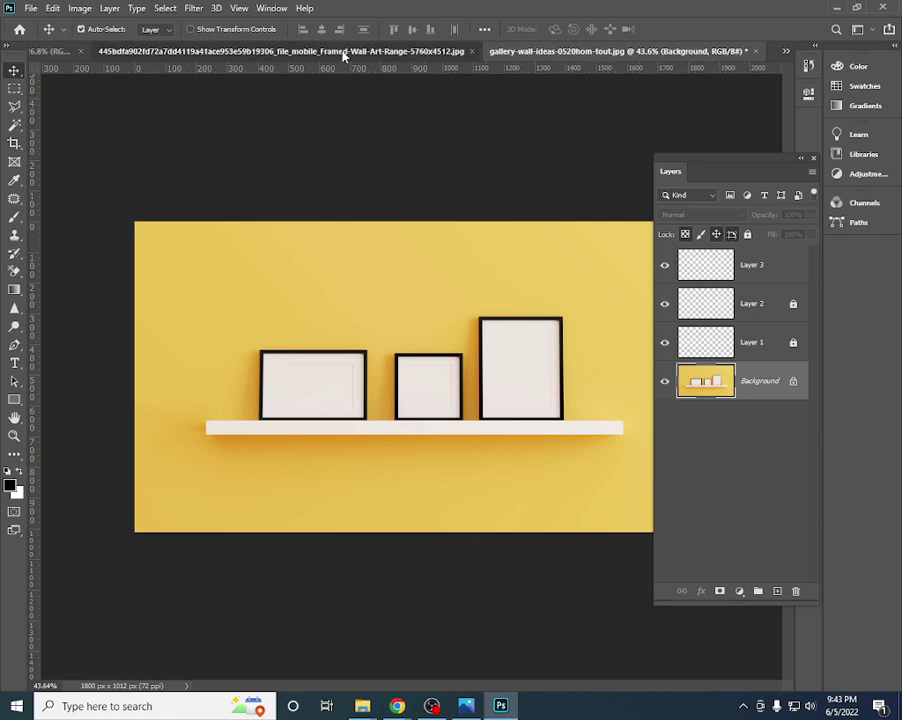
- Bring the framed wall-art mockup to the front and move its Layers panel left
click(340, 51)
scroll(375, 380, down, 2)
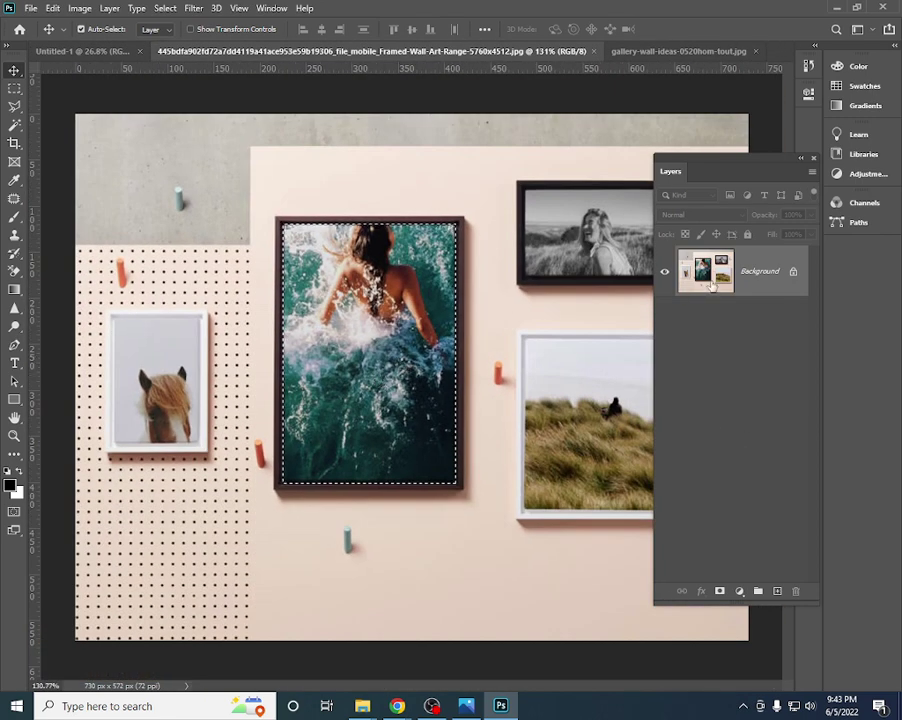
drag(758, 274, 763, 282)
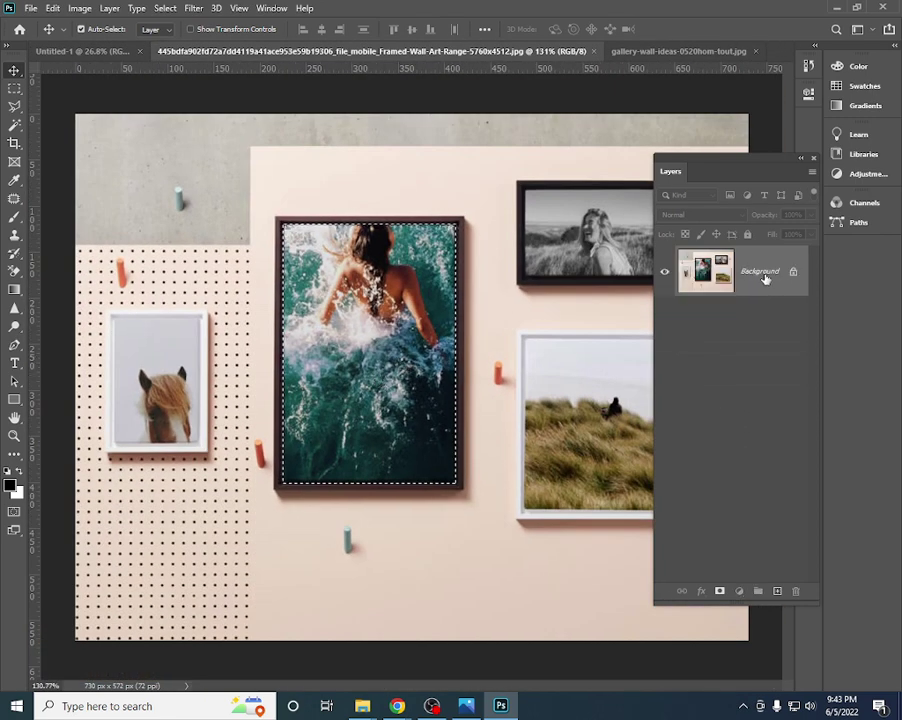
scroll(405, 380, down, 2)
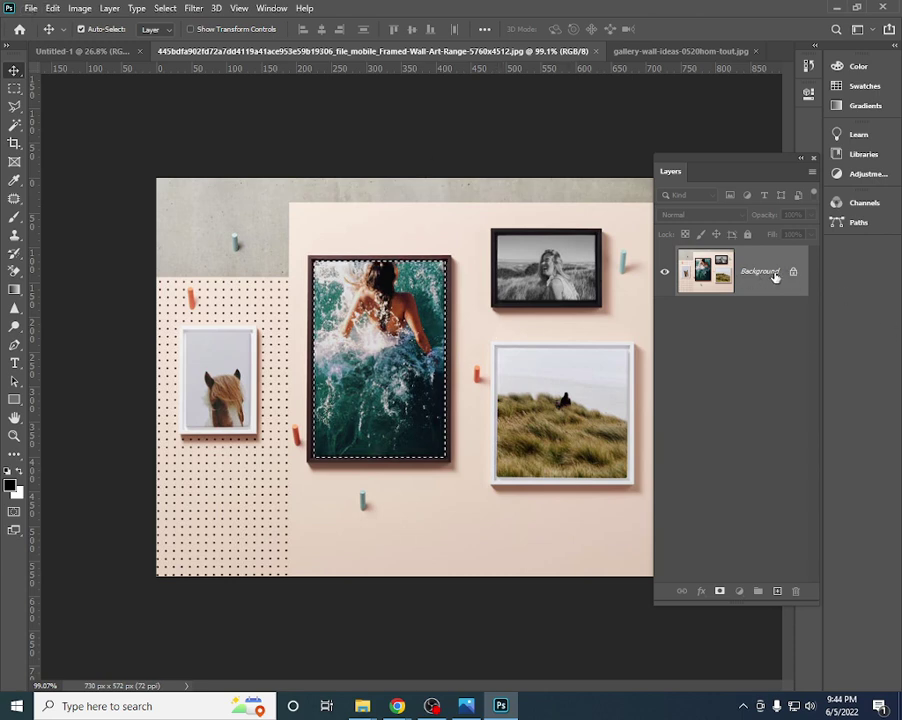
drag(714, 169, 655, 182)
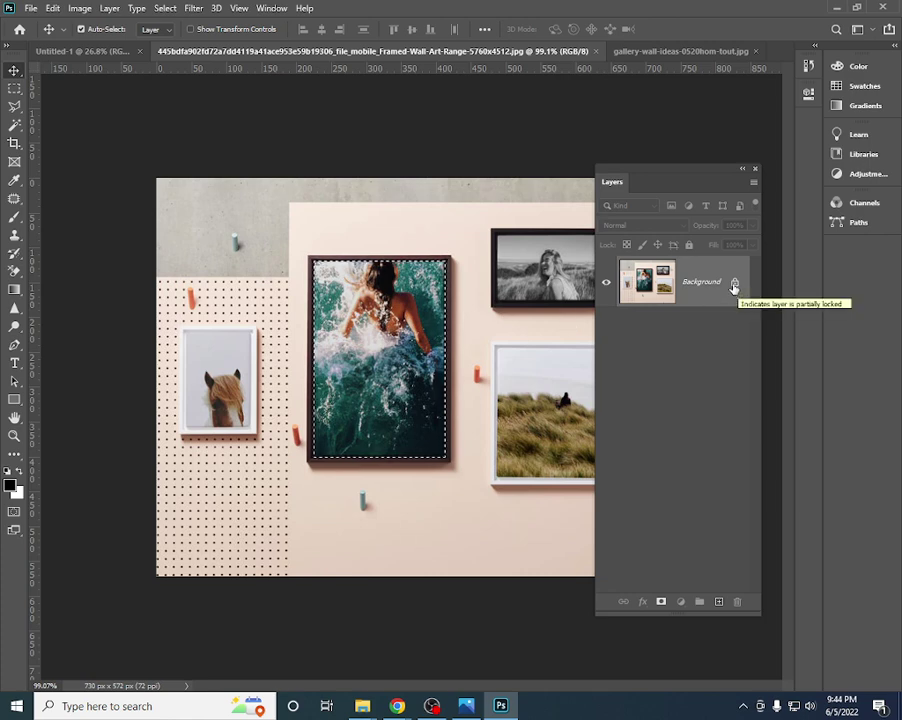
- Convert the mockup's Background into editable Layer 0 and delete the selected swimmer photo
double_click(632, 283)
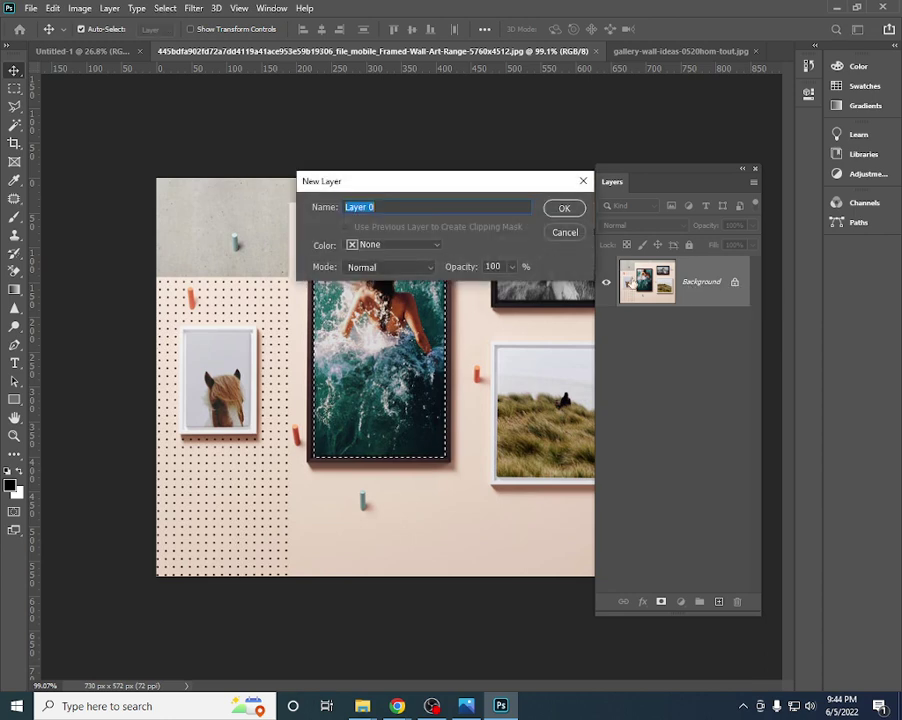
click(566, 210)
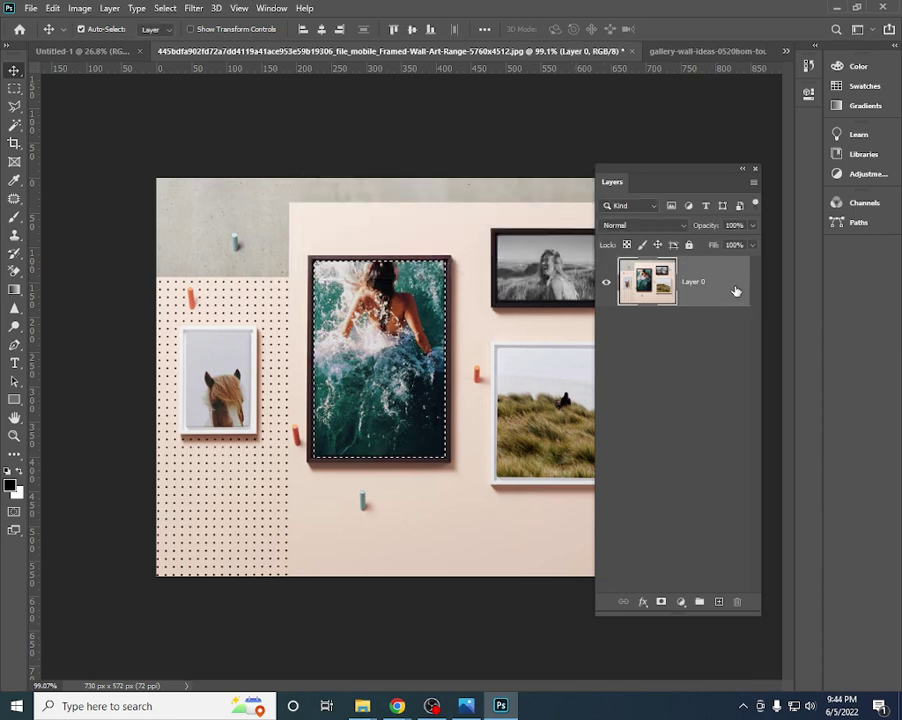
scroll(377, 311, up, 3)
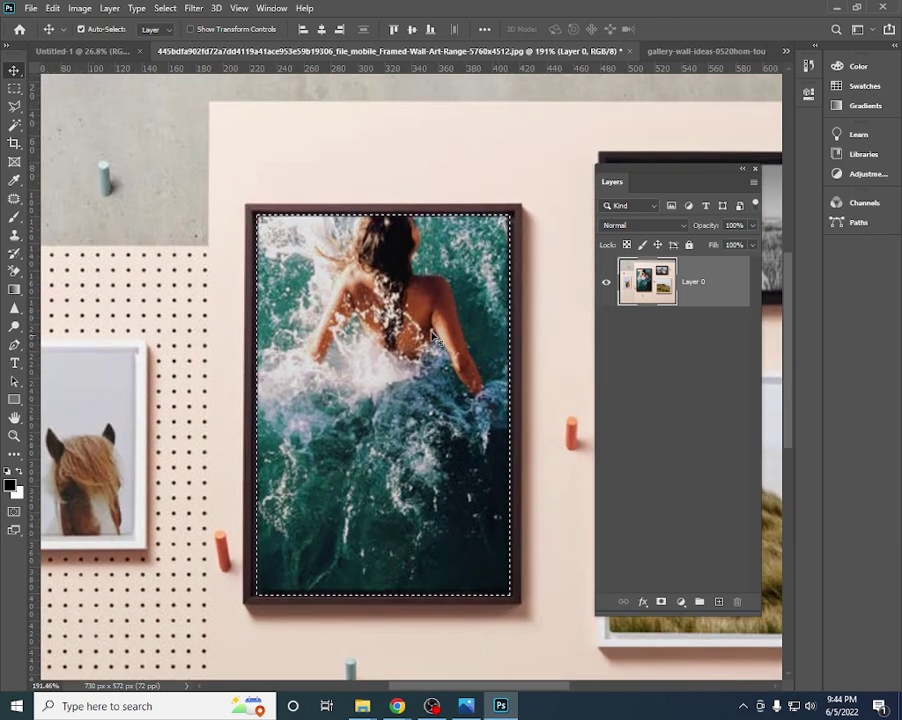
scroll(274, 237, down, 2)
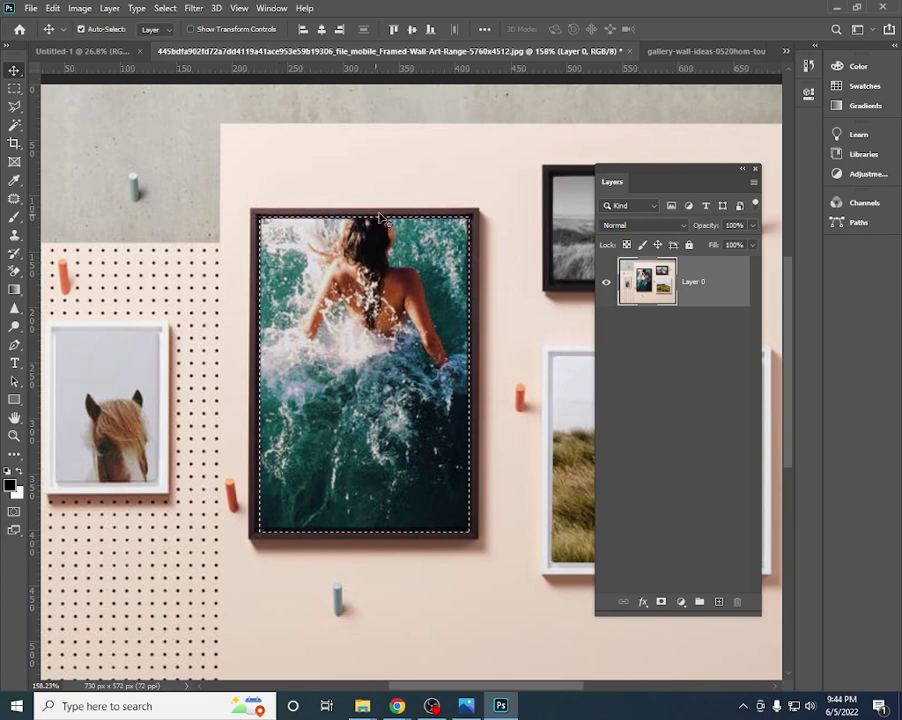
key(Delete)
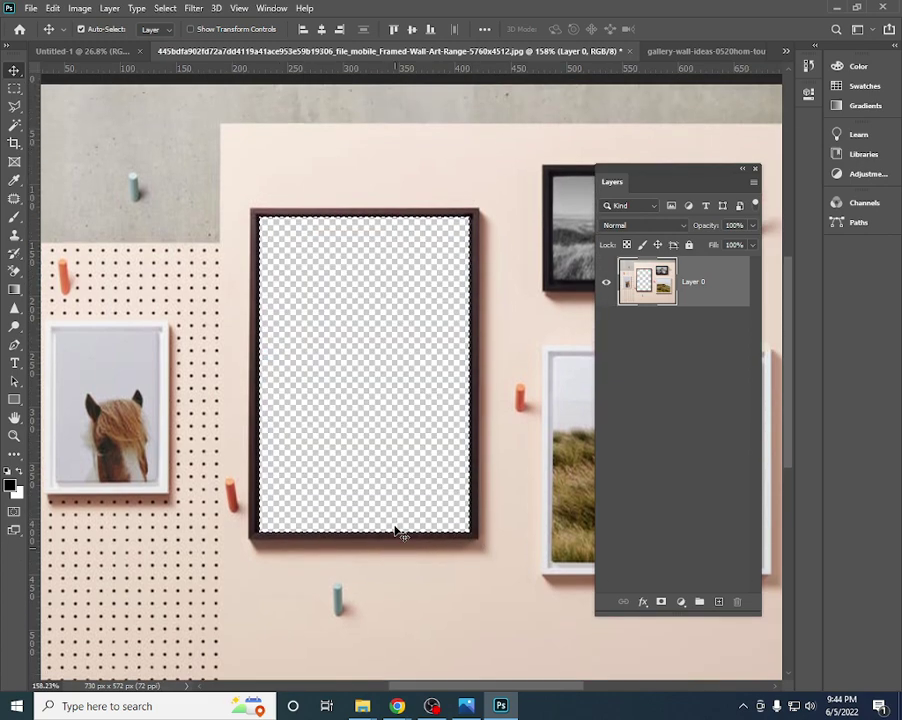
- Marquee-select and delete the grass photo, then undo to restore both deleted photos
scroll(397, 530, up, 2)
scroll(397, 528, down, 2)
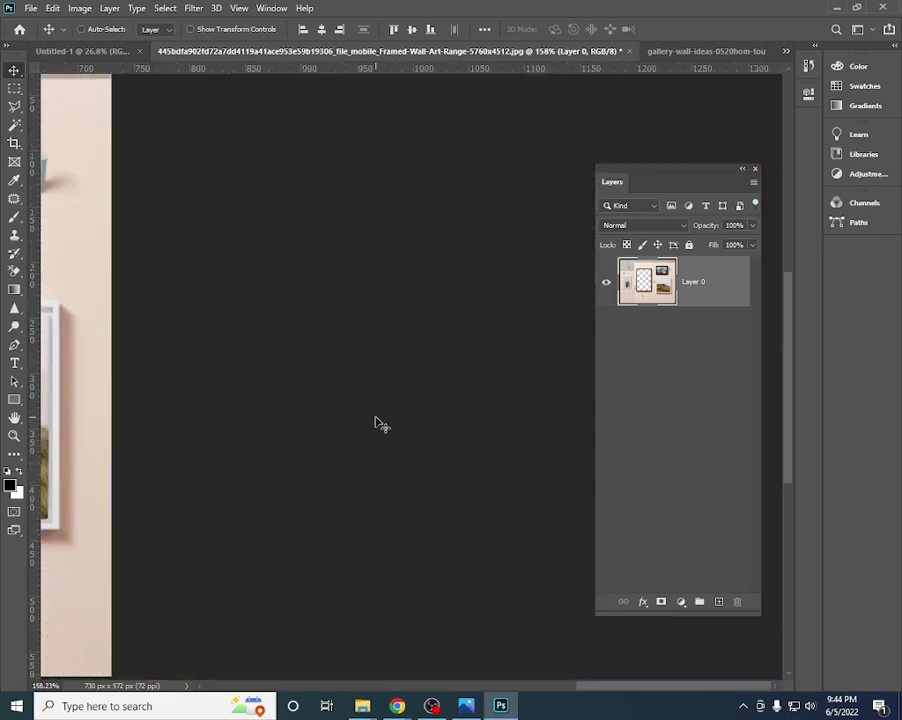
scroll(268, 444, down, 2)
scroll(390, 393, up, 2)
scroll(354, 378, up, 1)
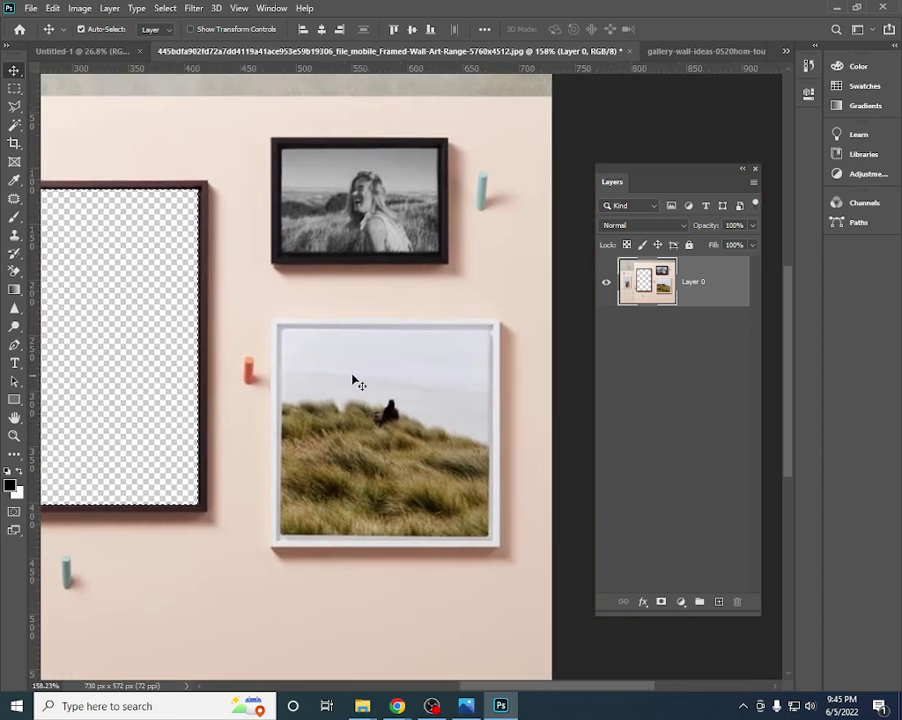
scroll(301, 350, up, 1)
key(m)
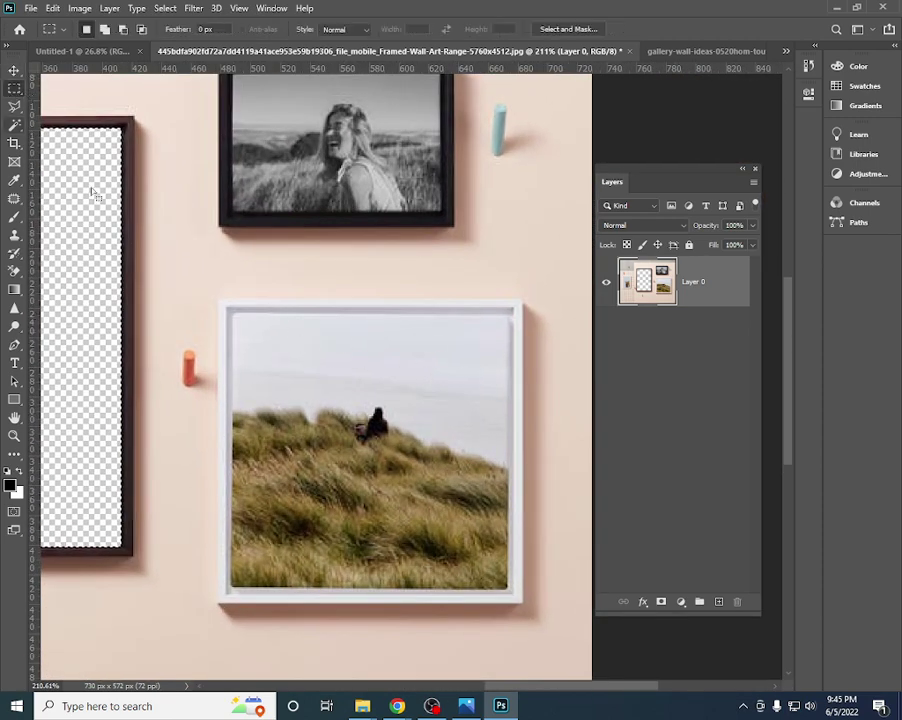
drag(231, 313, 512, 590)
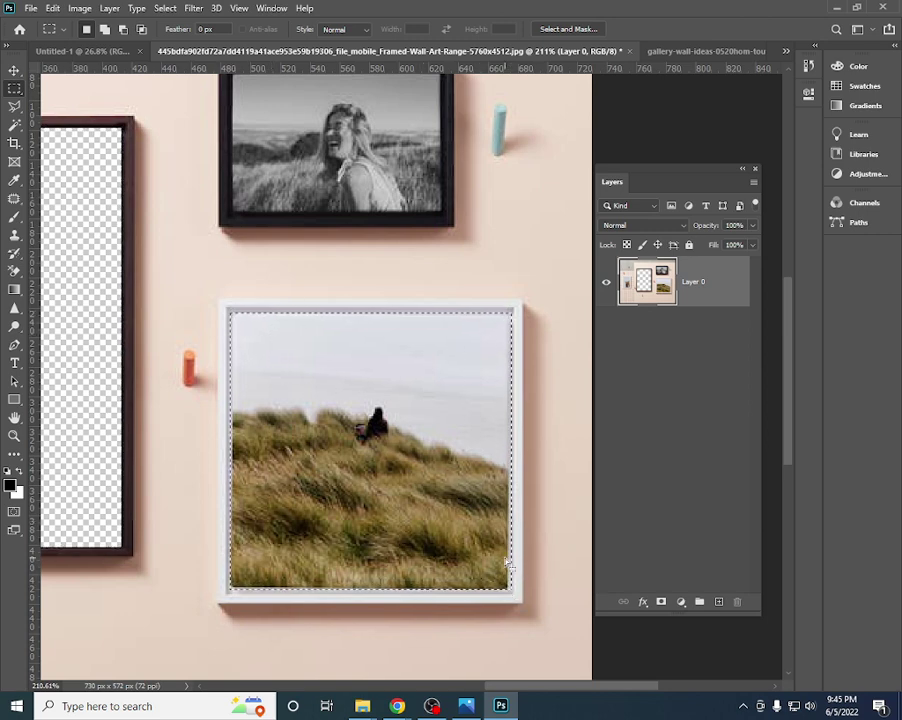
key(Delete)
alt+scroll(362, 466, down, 2)
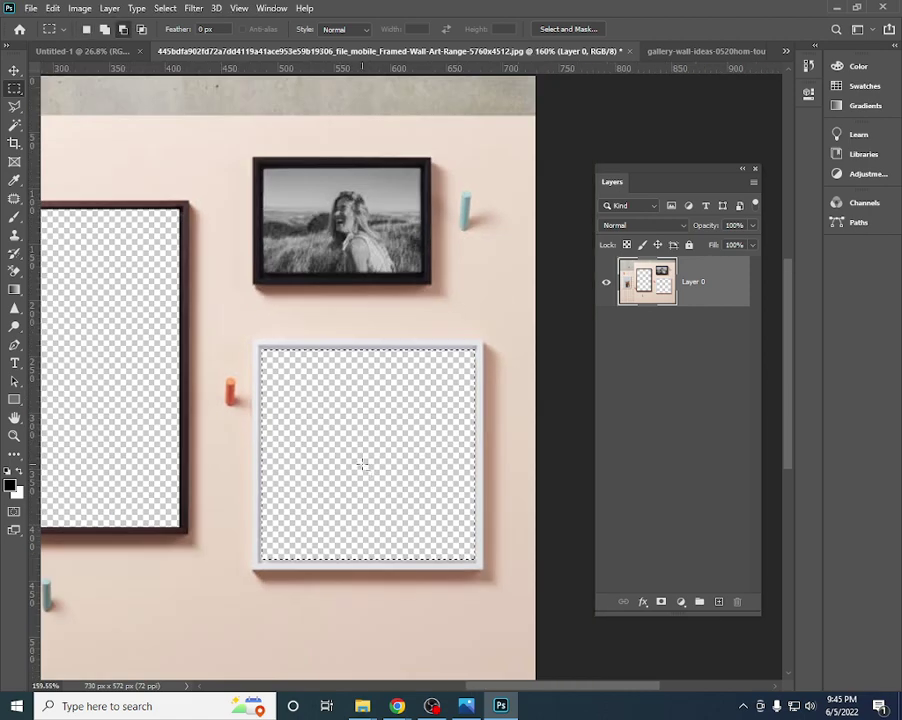
alt+scroll(364, 468, down, 2)
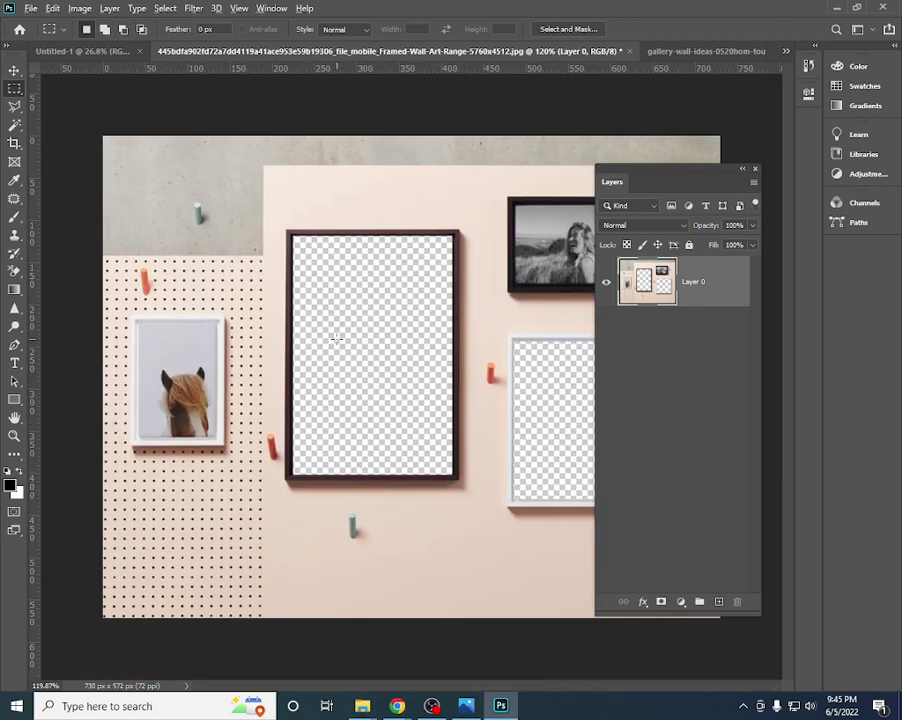
alt+scroll(337, 339, down, 1)
alt+scroll(355, 270, up, 3)
alt+scroll(272, 224, up, 2)
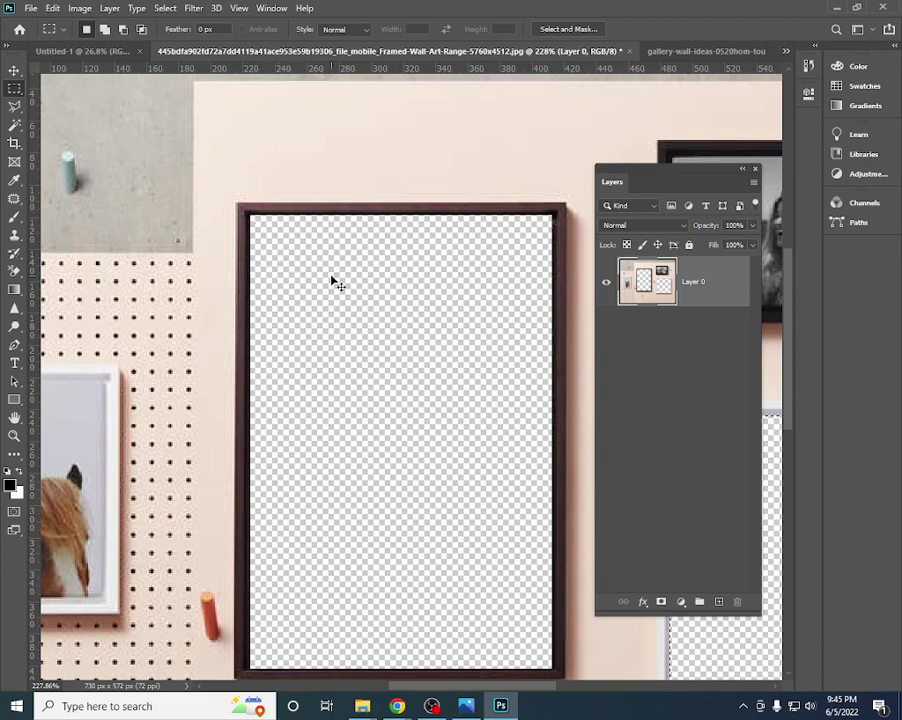
key(ctrl+z)
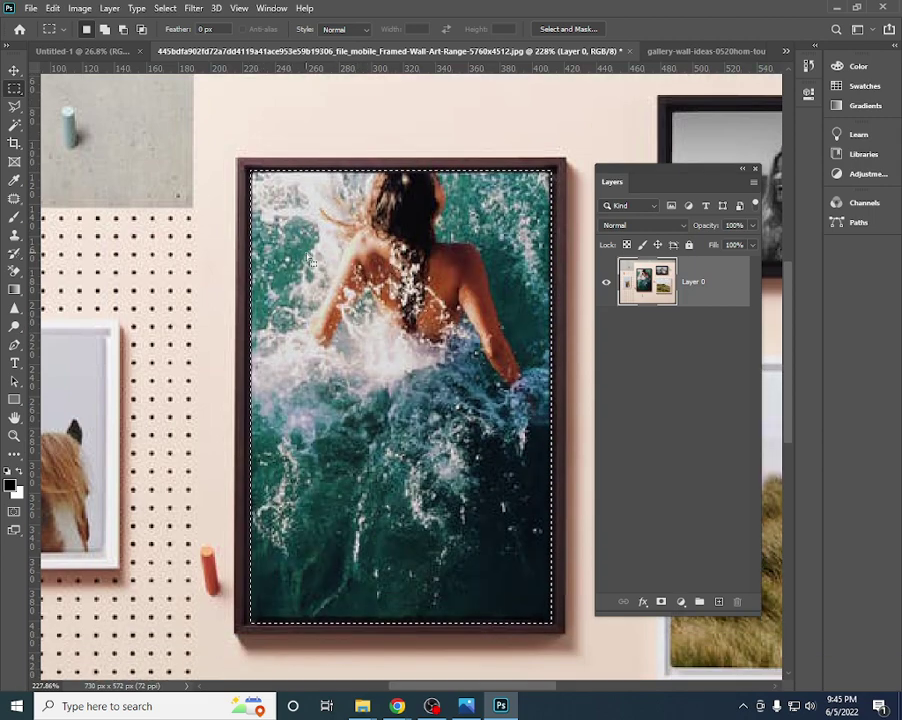
- Zoom around the mockup and deselect the swimmer photo with Ctrl+D
scroll(363, 364, down, 3)
scroll(244, 219, right, 3)
scroll(244, 219, up, 1)
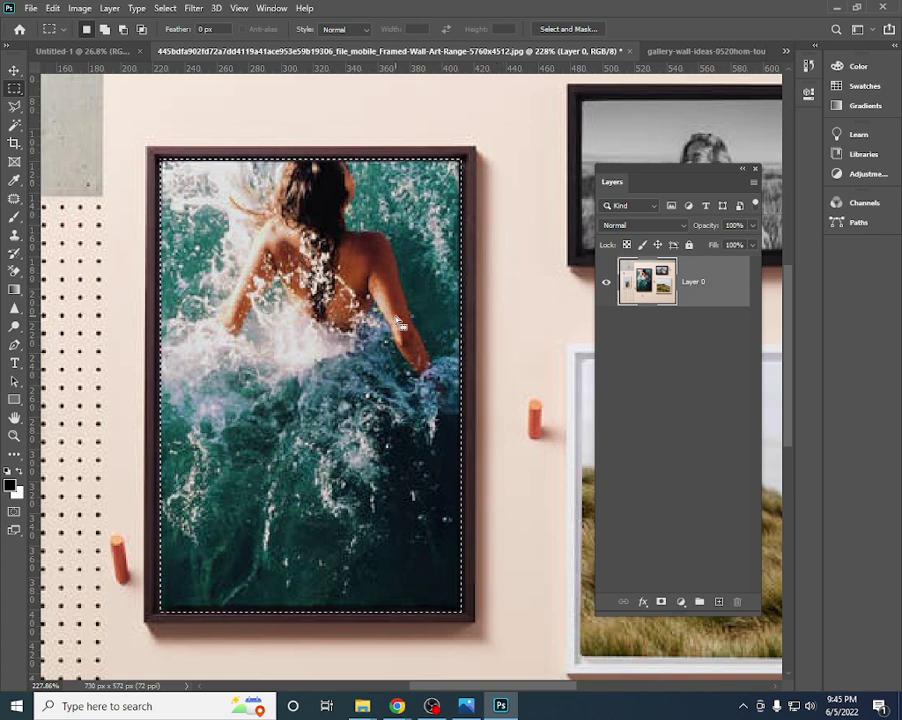
scroll(370, 340, down, 1)
scroll(362, 349, down, 2)
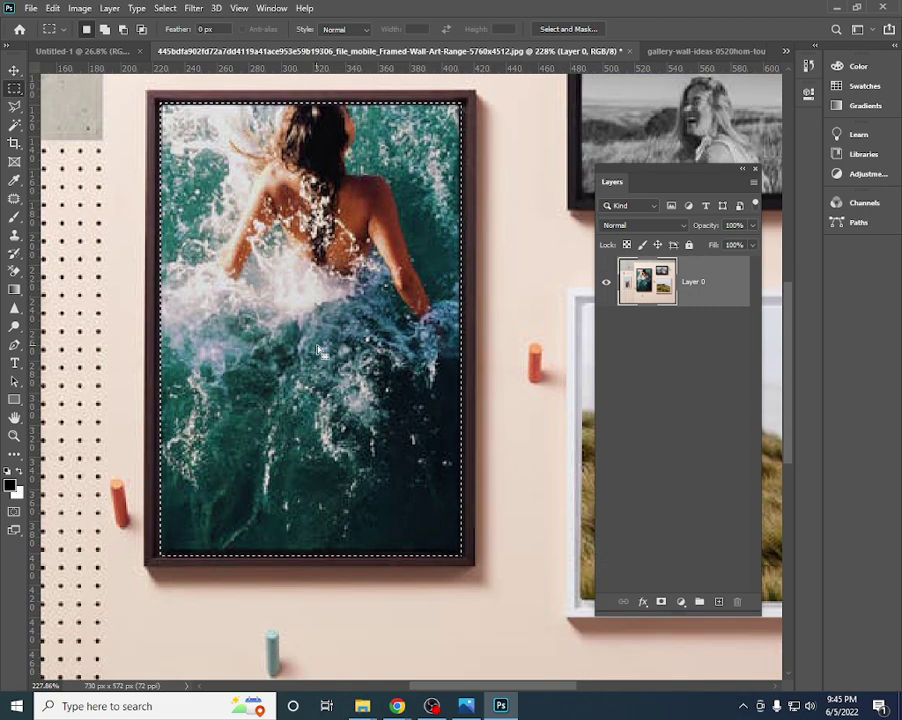
scroll(340, 360, down, 2)
scroll(313, 370, down, 2)
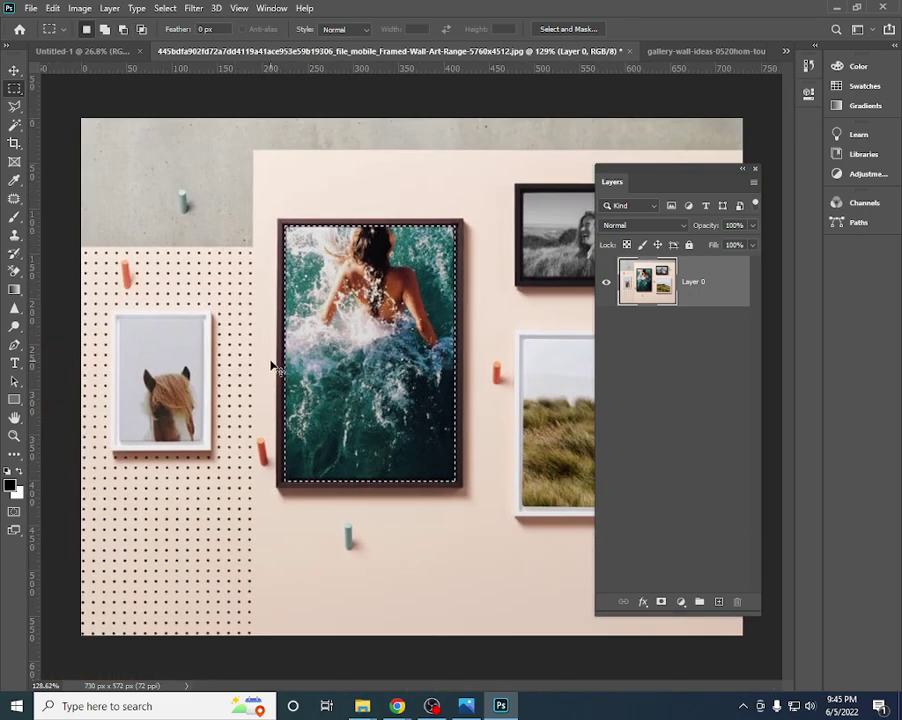
scroll(343, 377, down, 1)
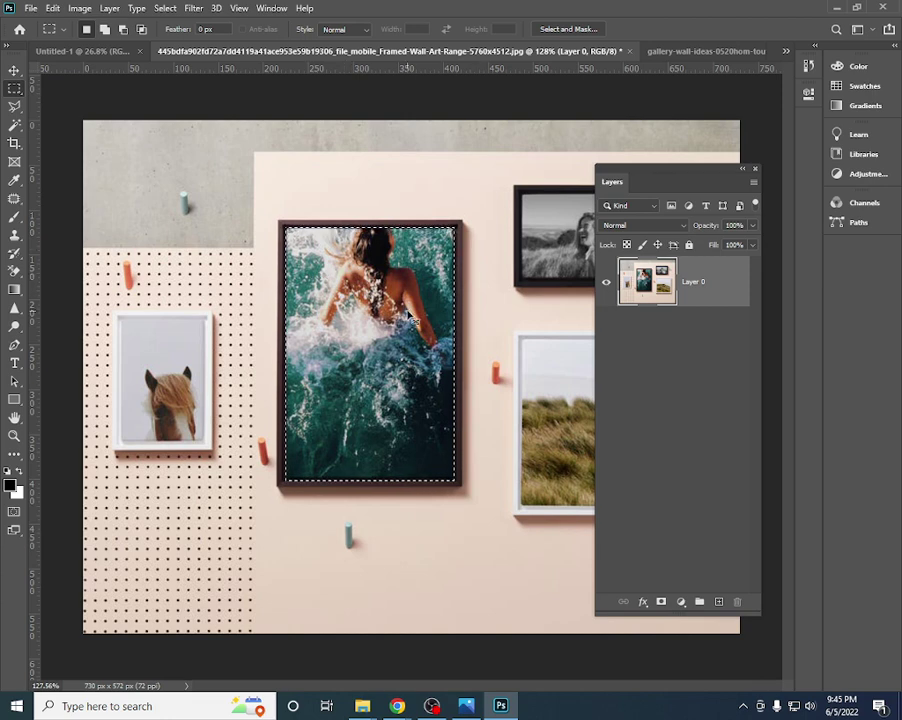
key(ctrl+d)
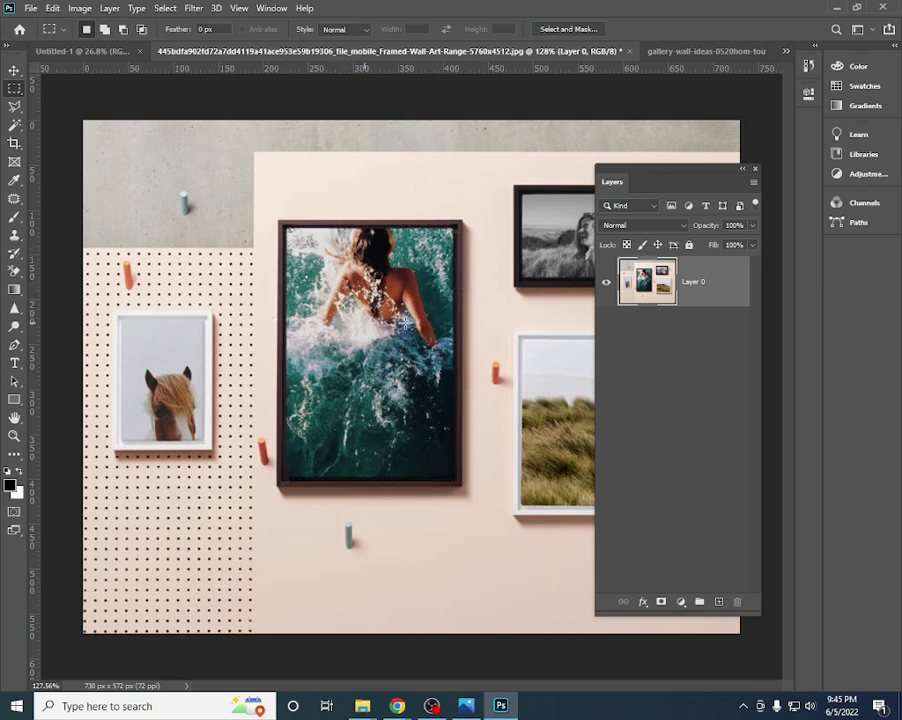
- Pan and zoom across the portrait, grass and swimmer frames to inspect the wall
scroll(405, 320, up, 2)
drag(497, 264, 399, 308)
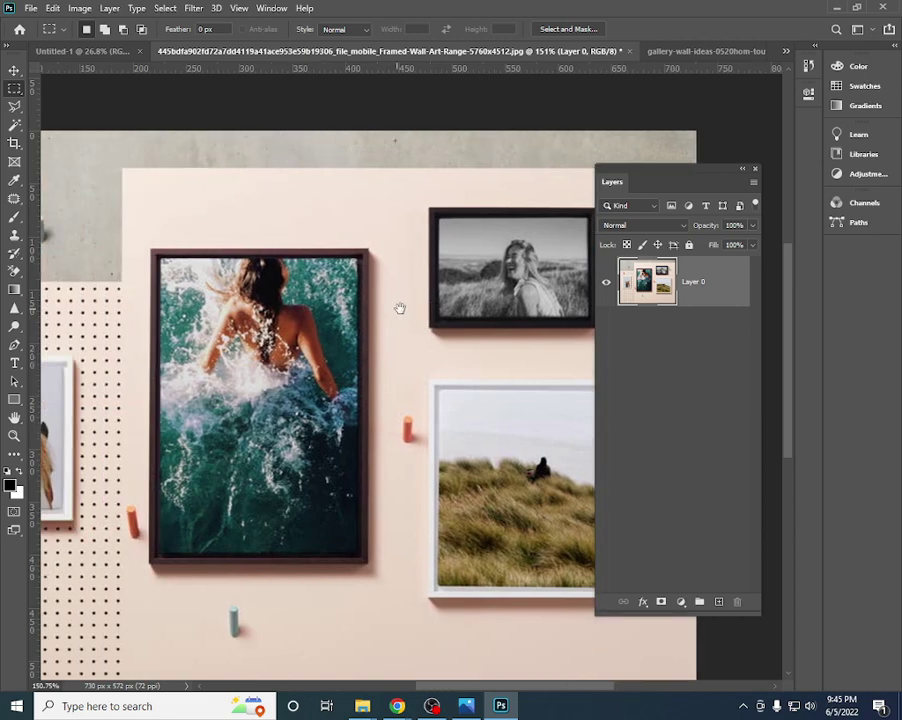
scroll(470, 299, up, 2)
scroll(452, 310, up, 2)
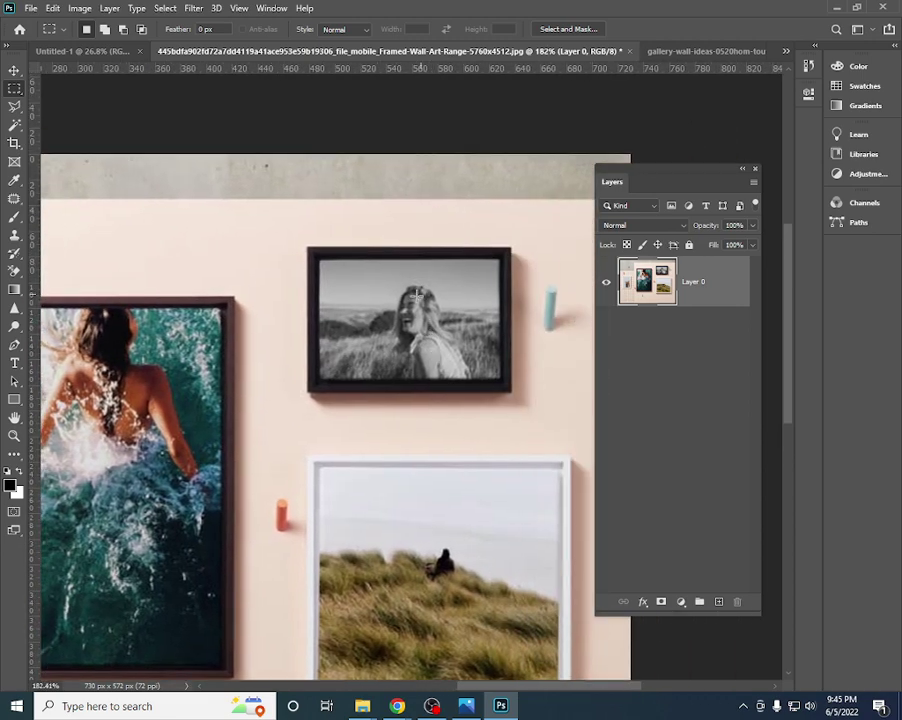
scroll(408, 300, down, 3)
scroll(258, 389, up, 3)
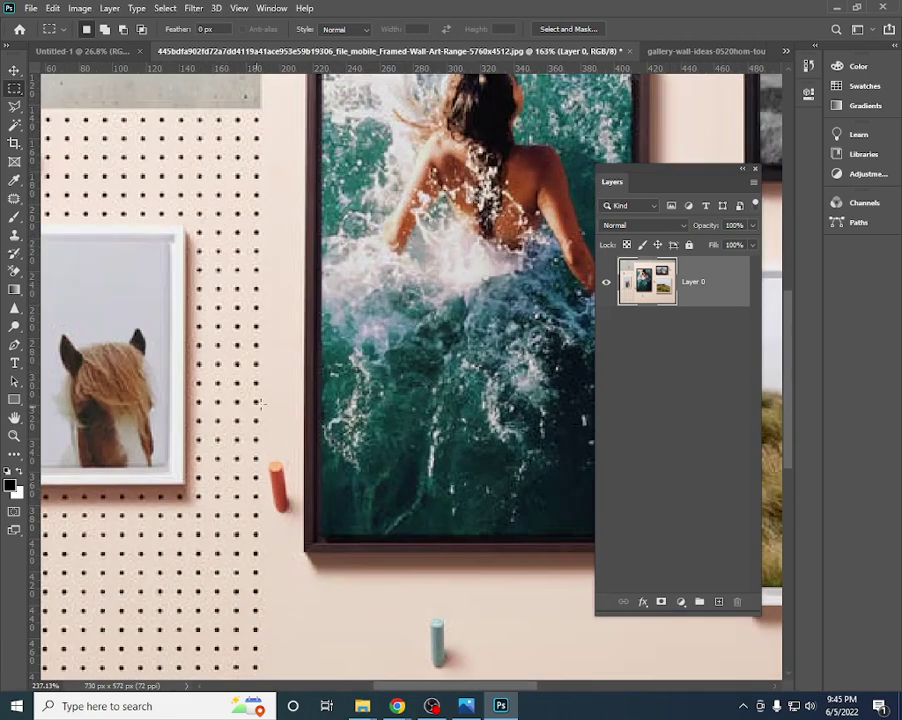
scroll(200, 390, up, 2)
mouse_move(254, 476)
mouse_down()
mouse_move(155, 376)
mouse_move(328, 368)
mouse_up()
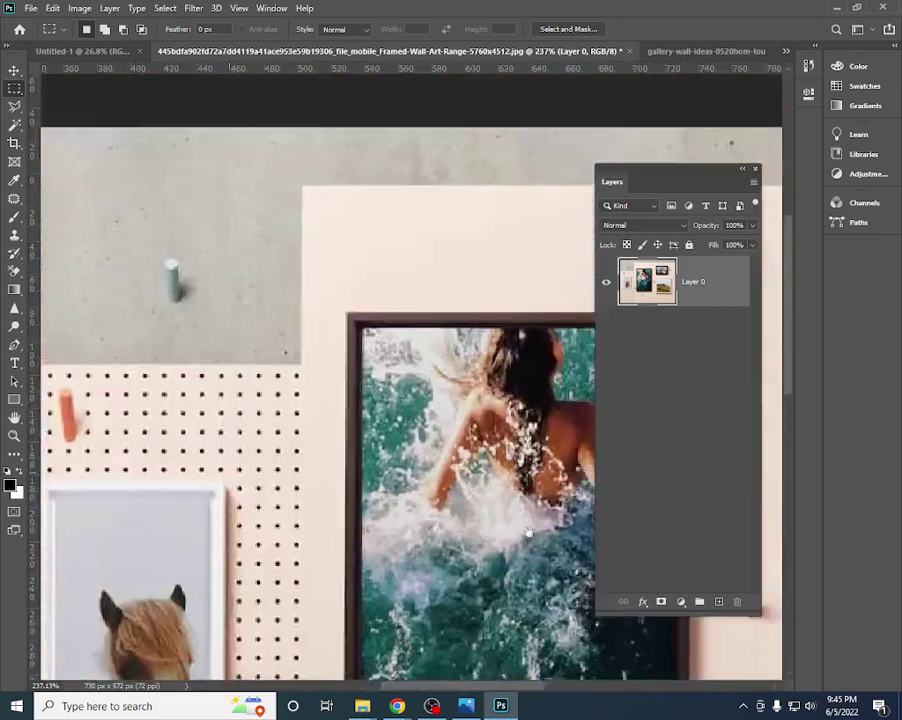
scroll(328, 368, down, 1)
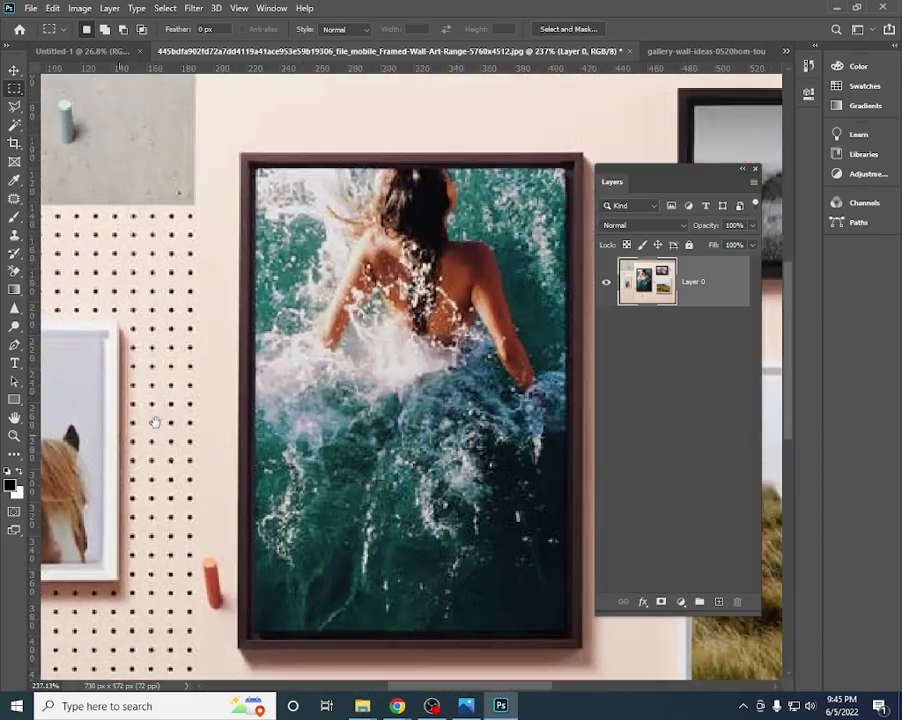
scroll(300, 340, down, 2)
scroll(288, 323, down, 2)
scroll(254, 170, up, 2)
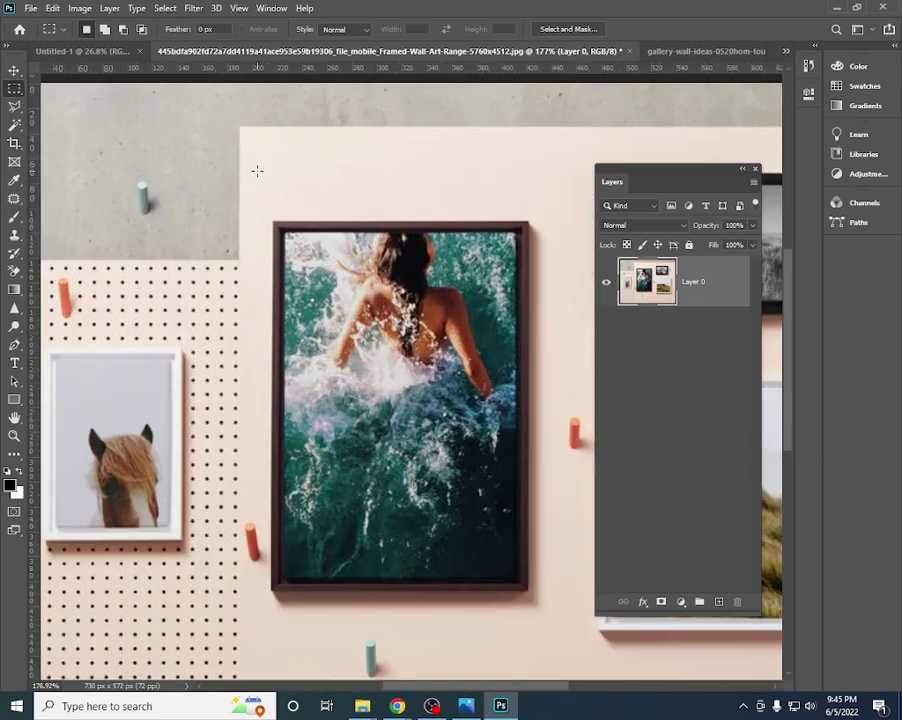
scroll(257, 171, up, 1)
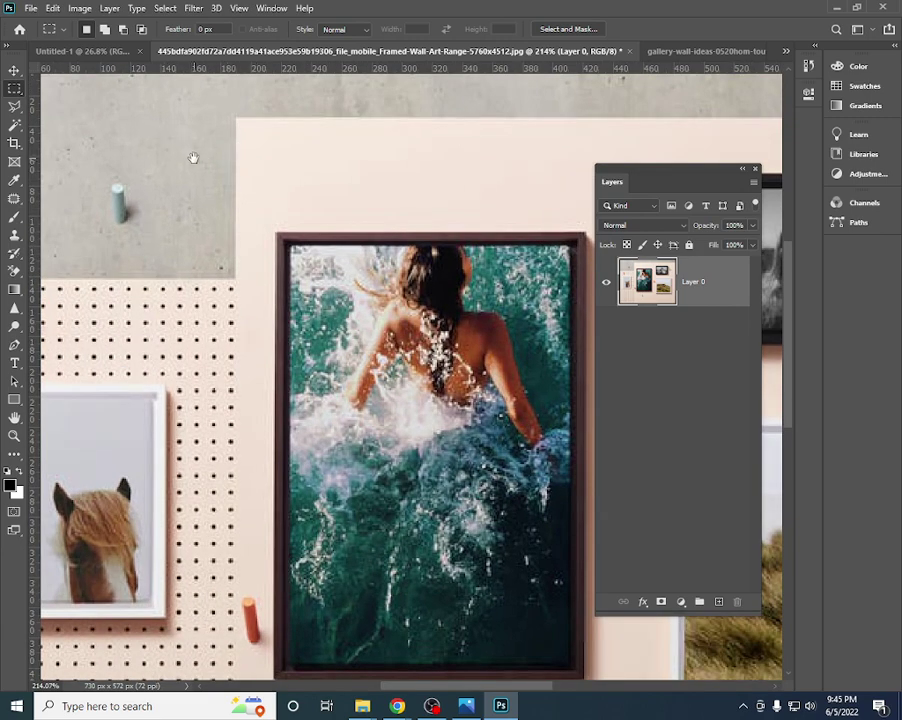
scroll(363, 360, down, 3)
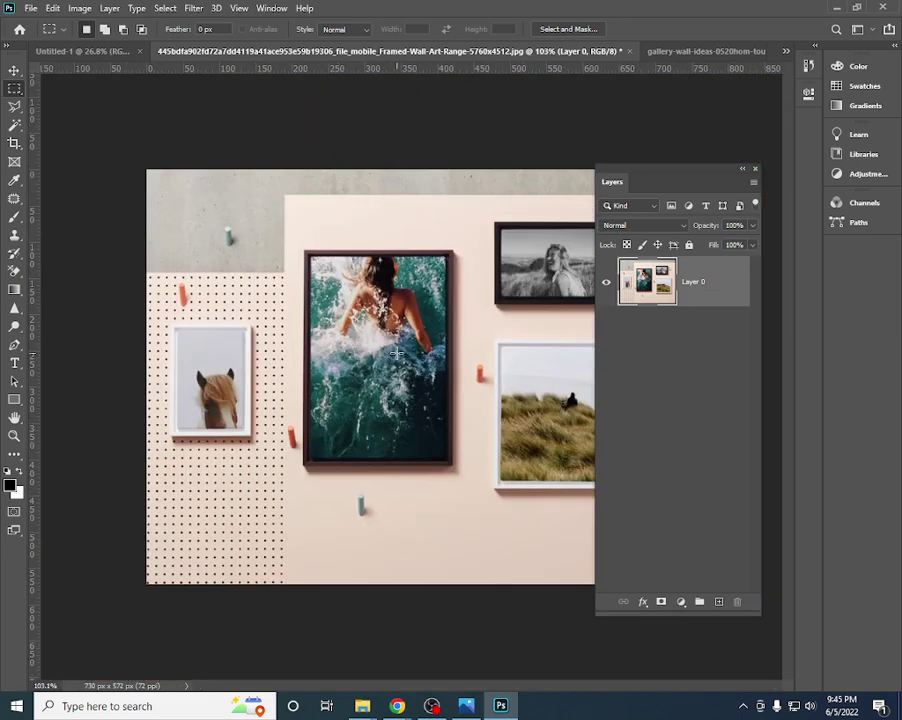
- Collapse the Layers panel and park it at the top right, off the image
click(742, 170)
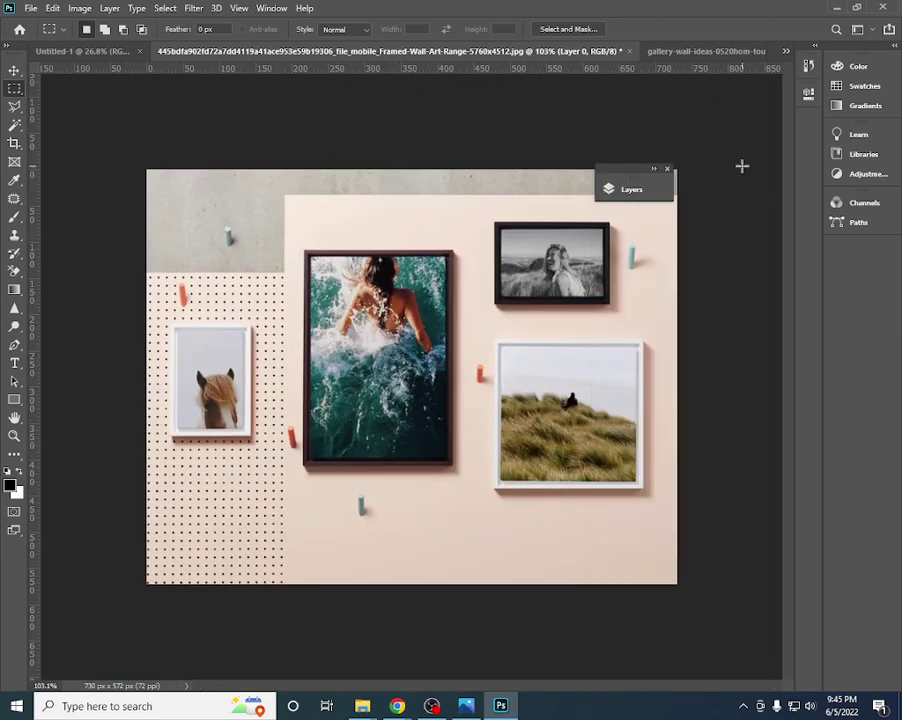
drag(639, 168, 721, 112)
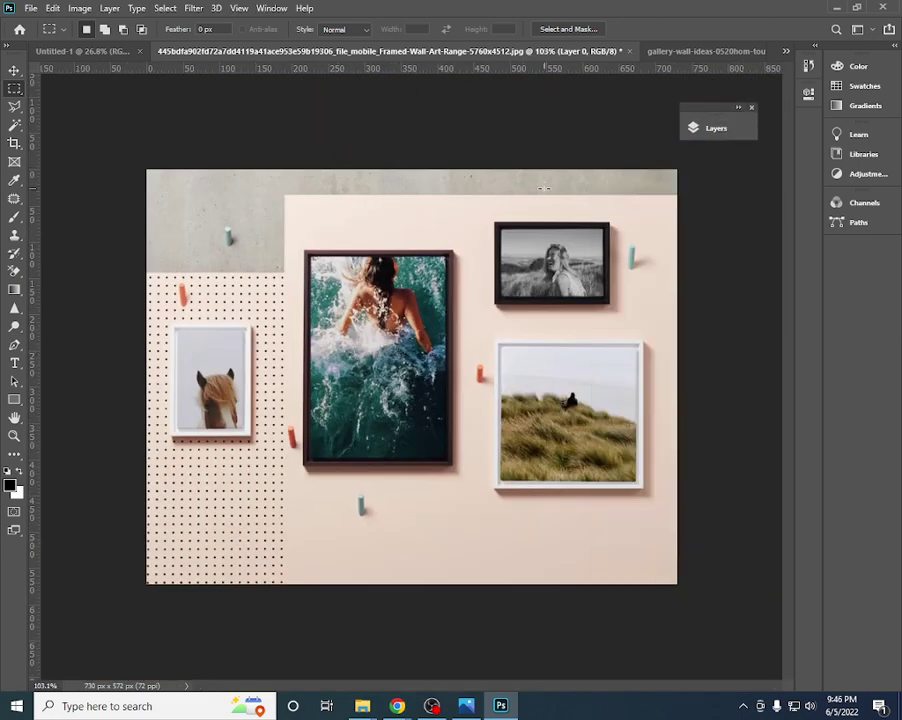
scroll(338, 257, up, 3)
scroll(430, 213, down, 1)
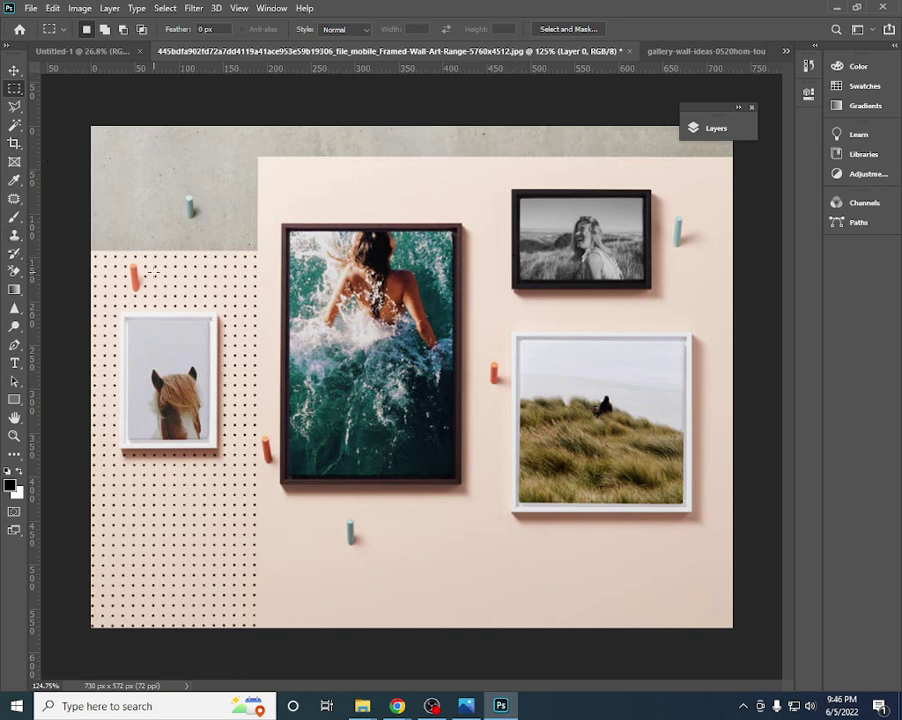
- Zoom in on the swimmer frame with the Zoom tool, then zoom out to the whole document
click(14, 436)
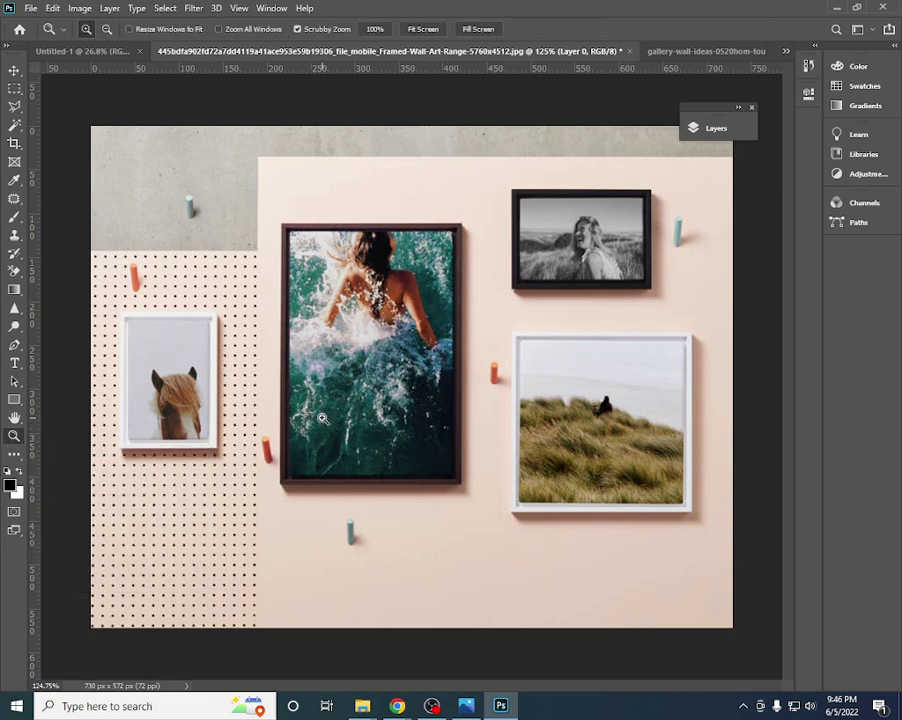
click(322, 418)
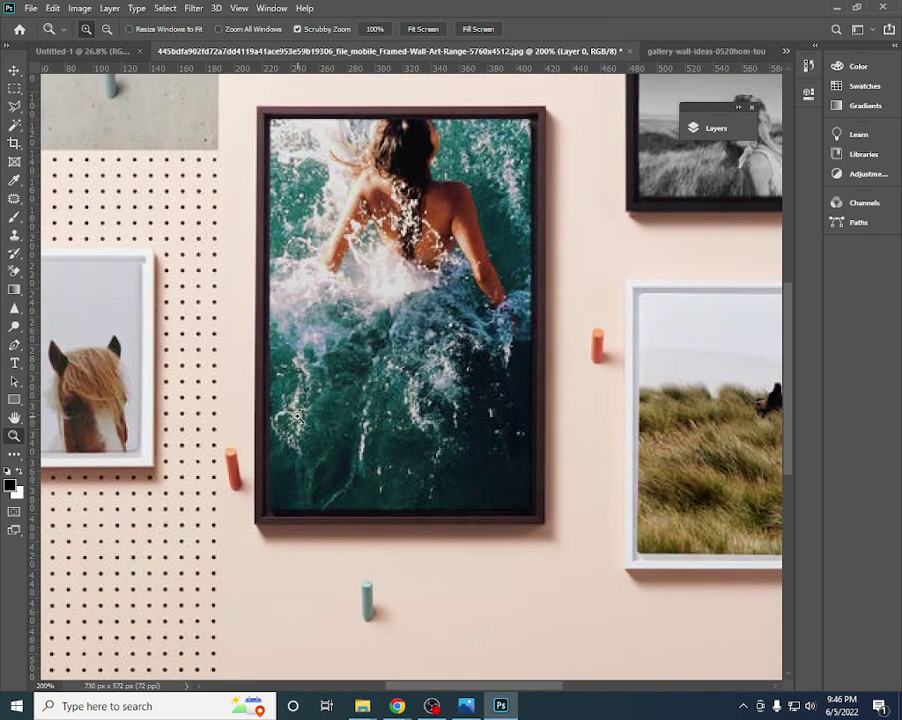
key(alt)
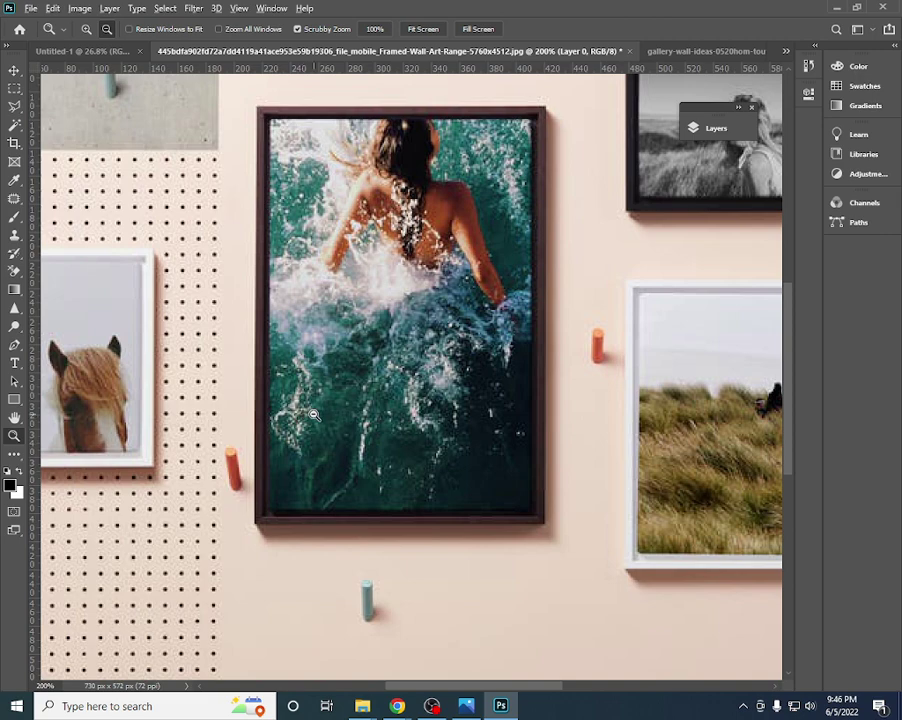
alt+click(313, 414)
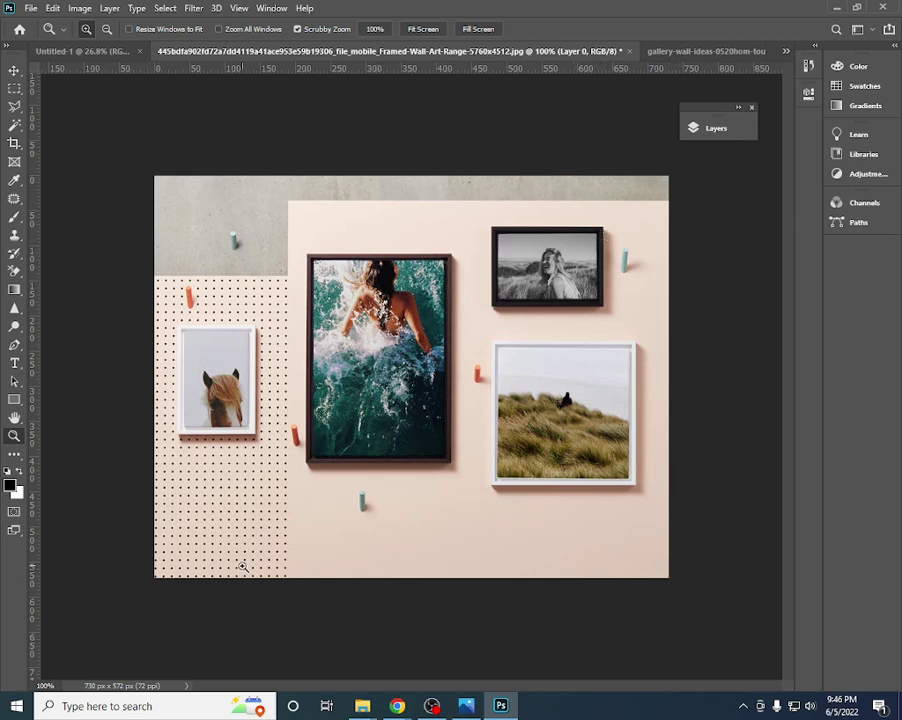
drag(414, 387, 437, 427)
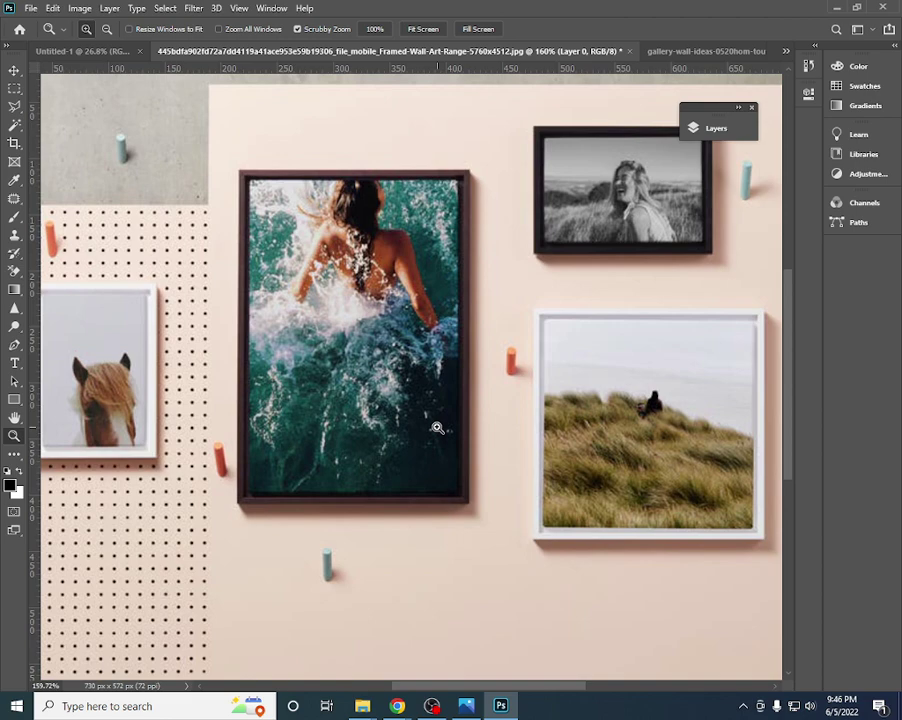
key(alt)
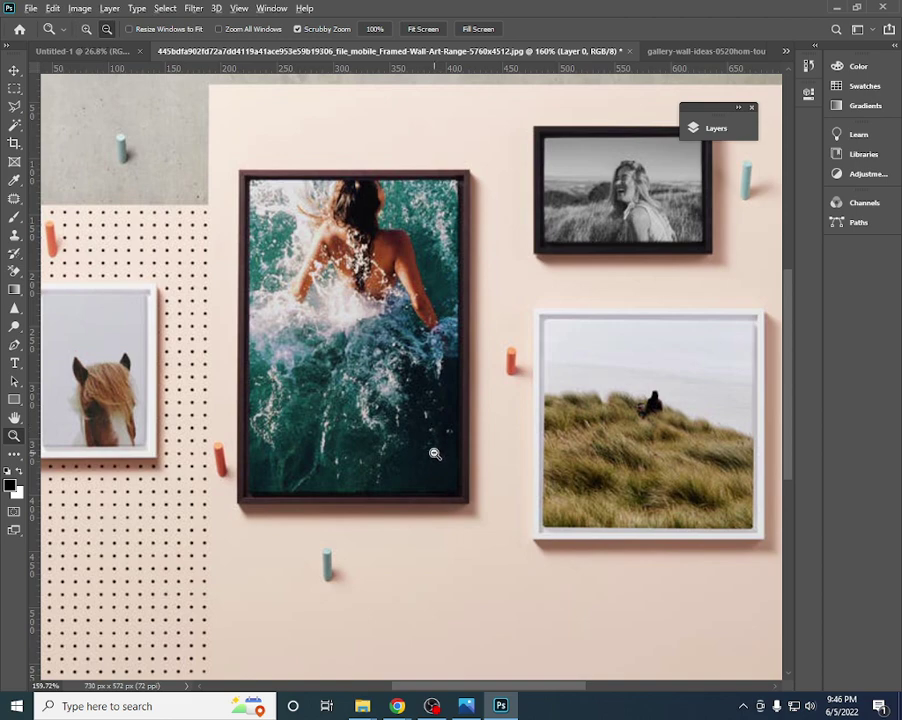
alt+click(433, 453)
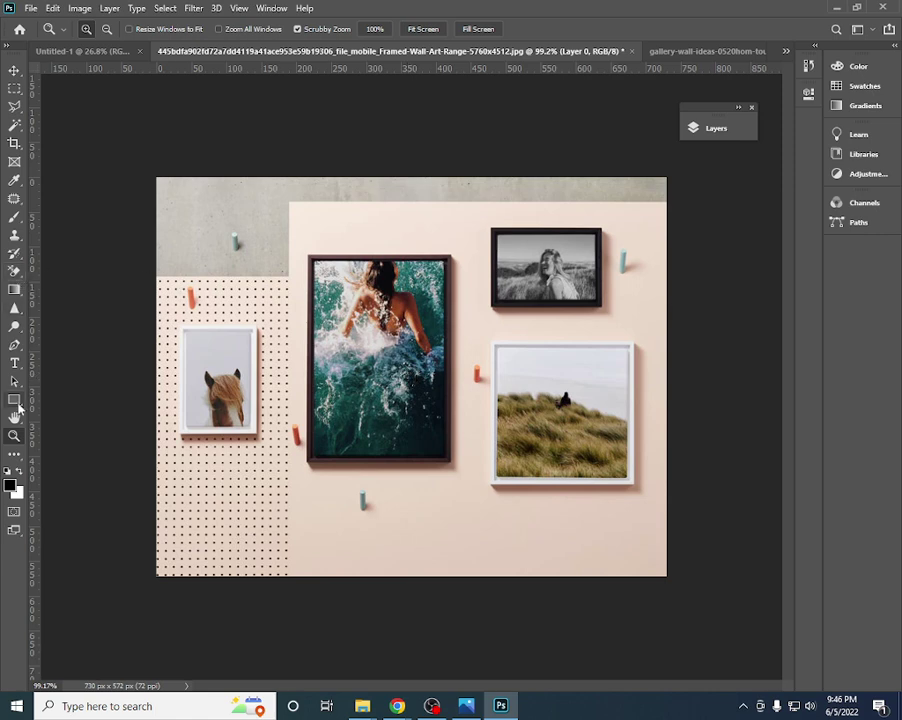
click(16, 418)
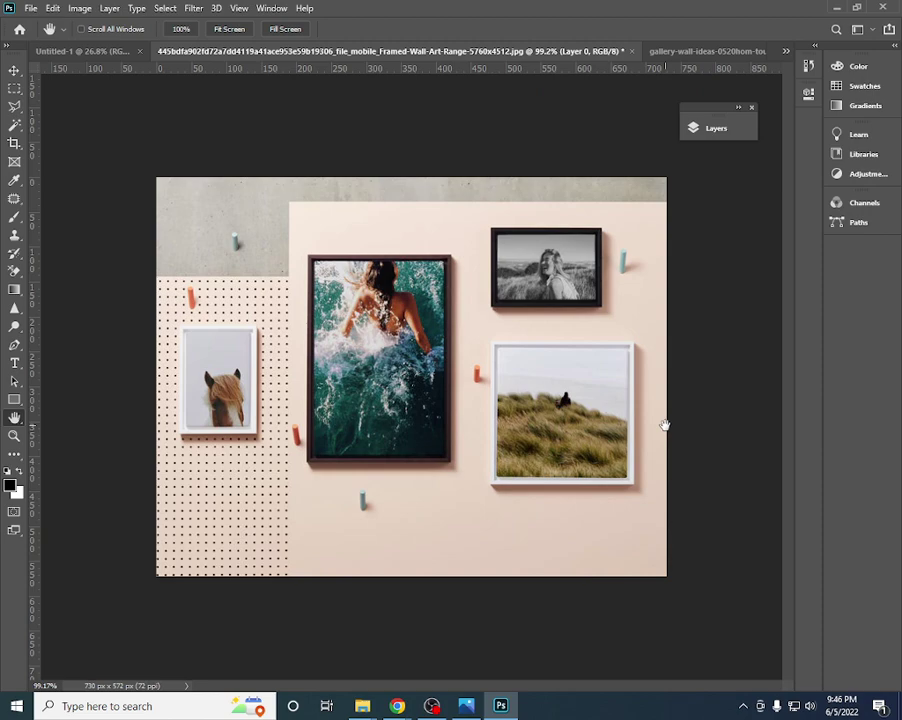
scroll(437, 451, up, 3)
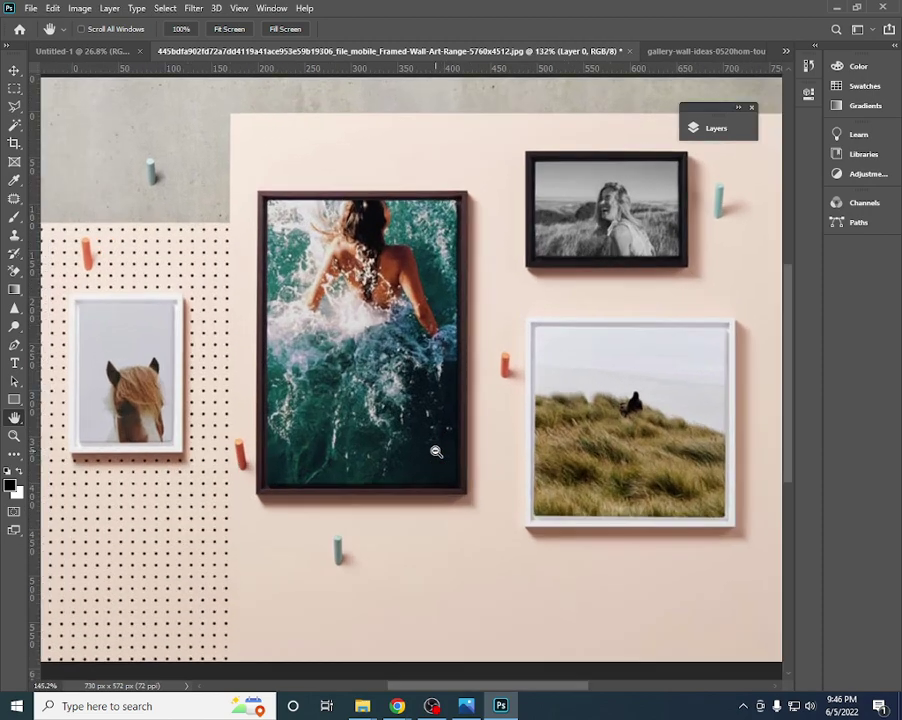
scroll(437, 451, up, 2)
scroll(440, 451, up, 2)
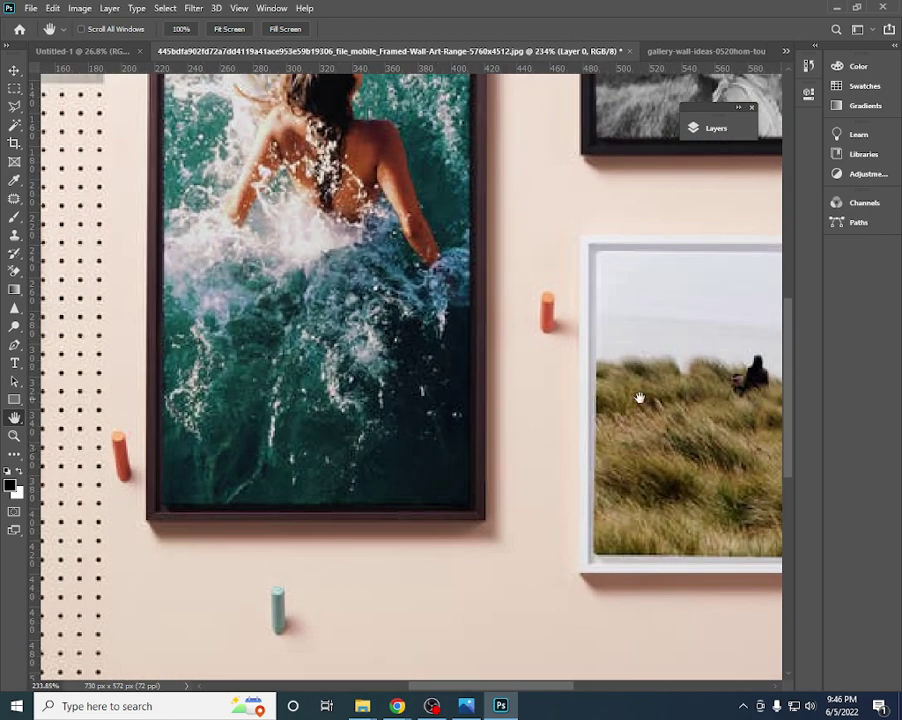
drag(700, 401, 248, 432)
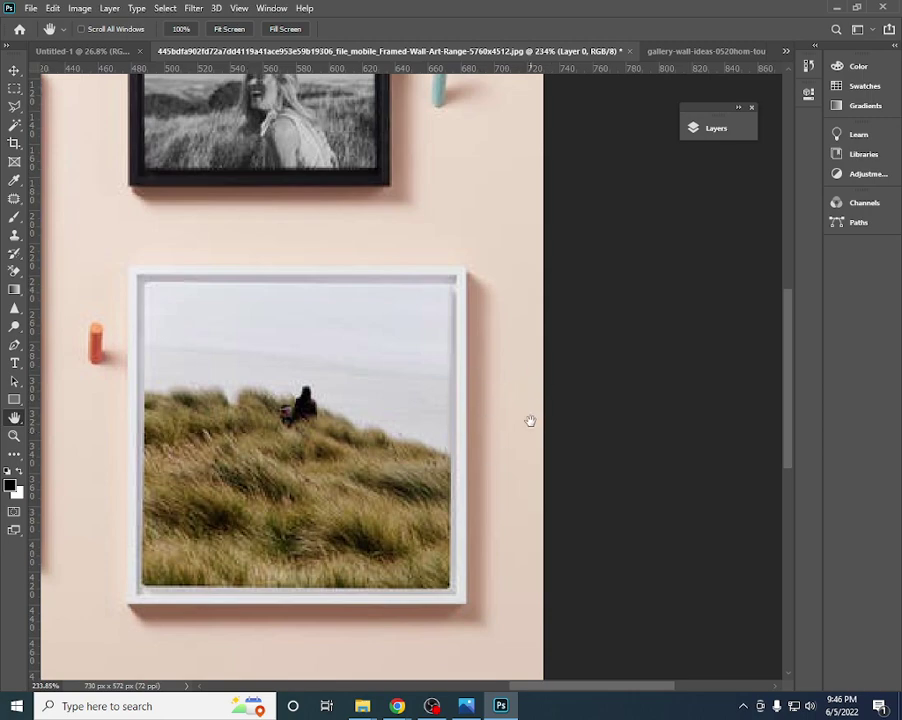
drag(410, 444, 760, 440)
drag(516, 436, 200, 436)
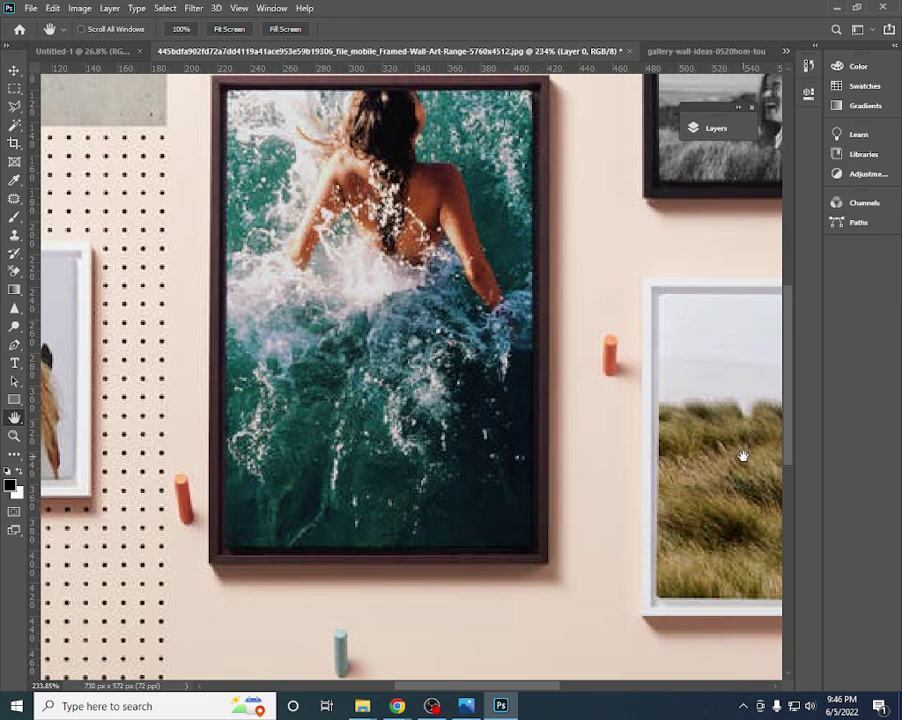
drag(752, 456, 365, 467)
drag(574, 386, 582, 379)
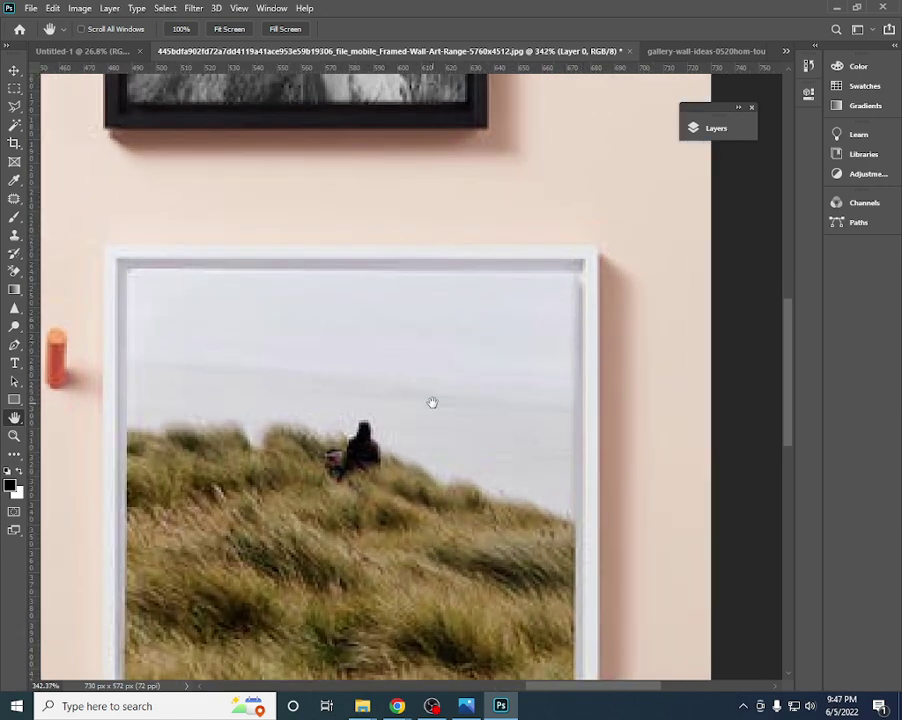
drag(210, 407, 477, 410)
drag(125, 408, 390, 410)
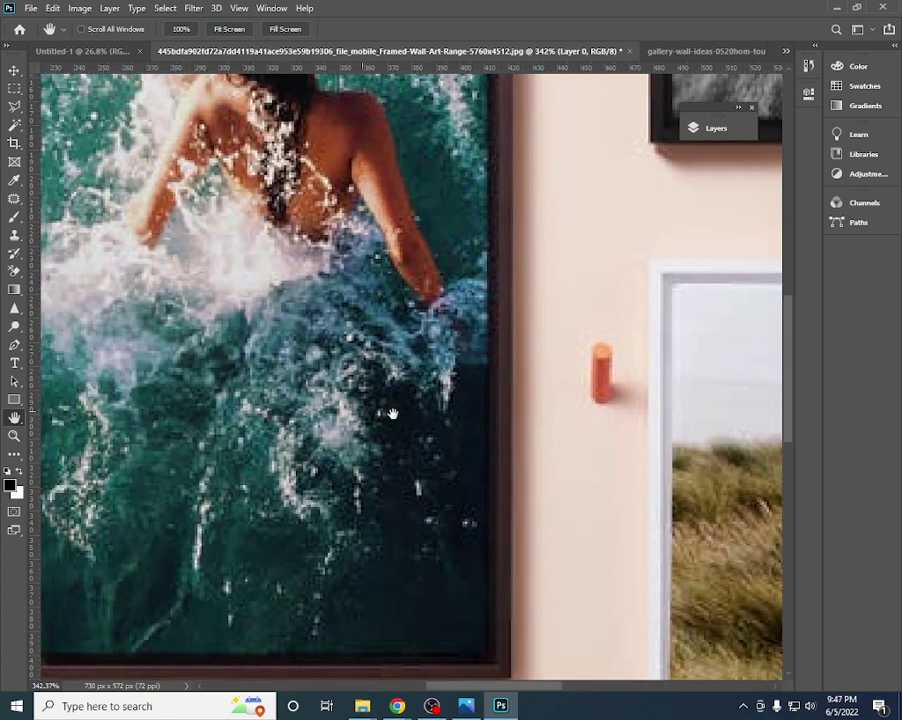
right_click(14, 419)
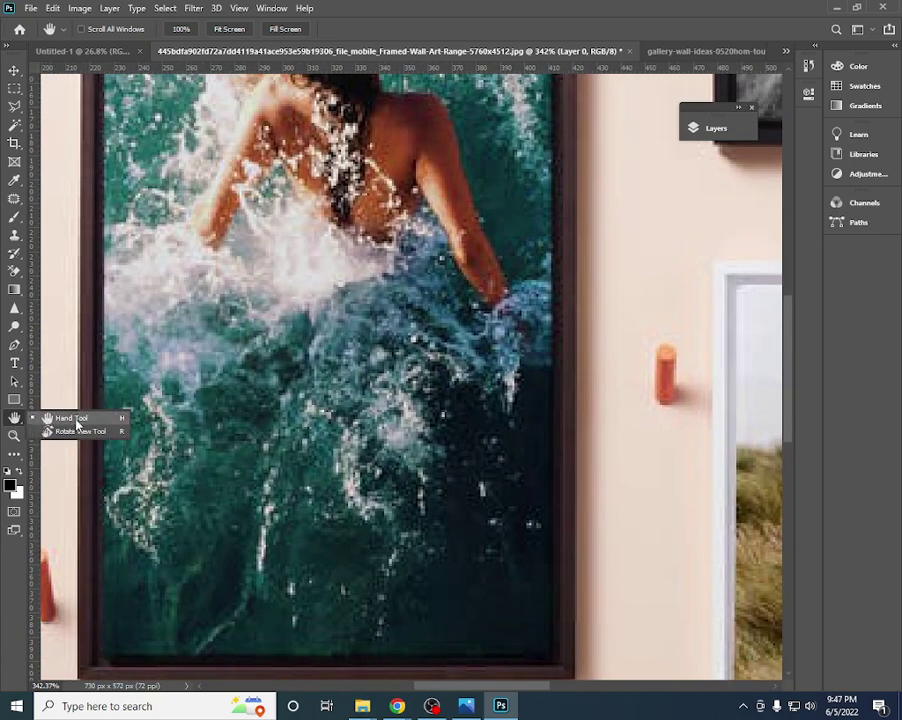
click(77, 418)
scroll(550, 388, down, 3)
scroll(550, 388, down, 2)
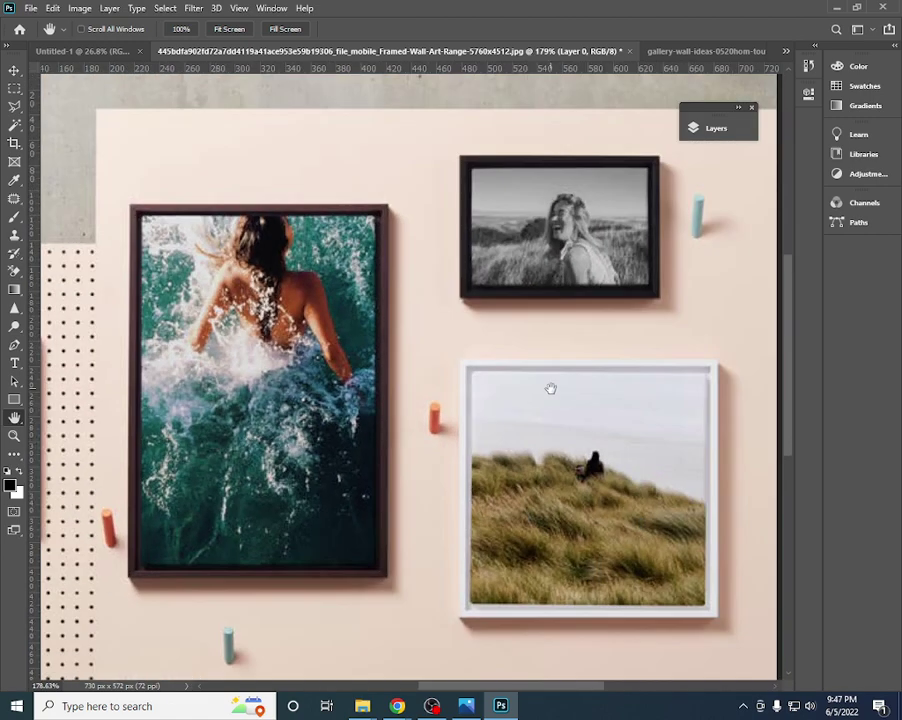
scroll(550, 388, up, 2)
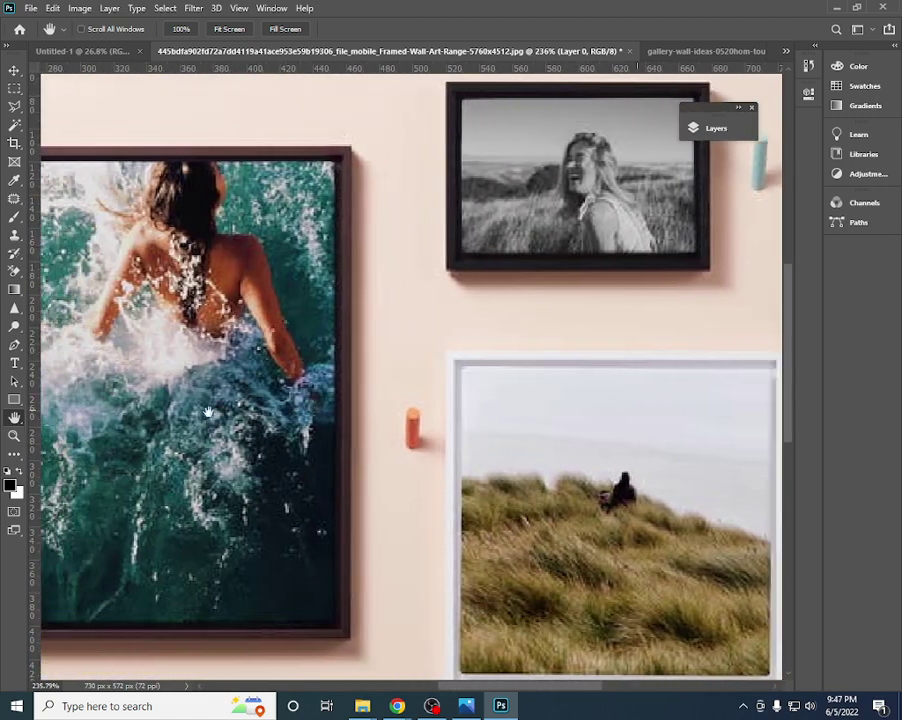
scroll(208, 412, left, 5)
scroll(374, 406, left, 2)
scroll(220, 404, left, 1)
scroll(272, 386, down, 4)
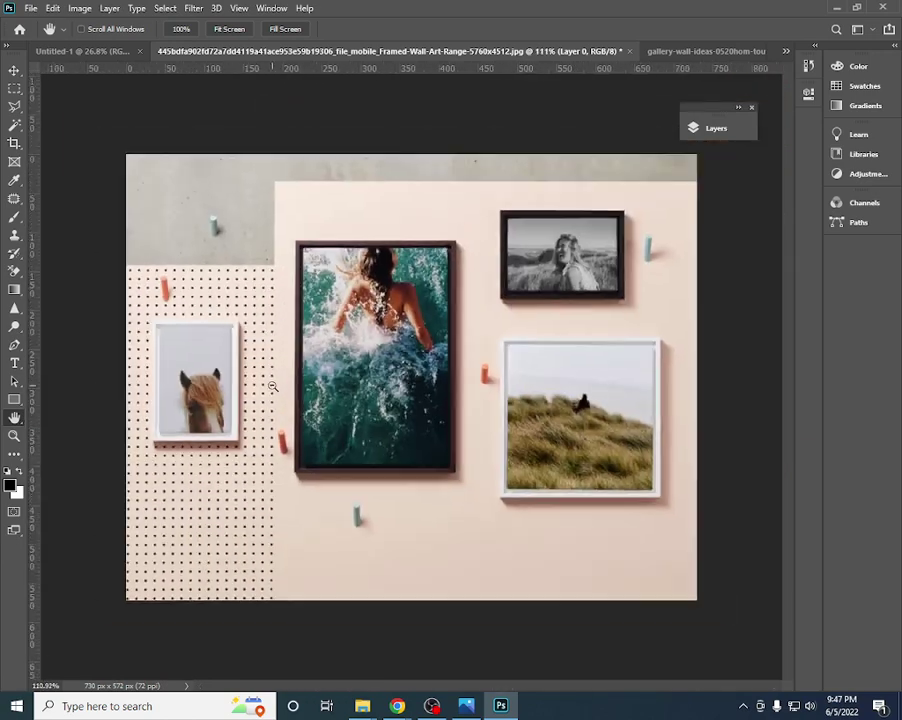
scroll(272, 386, down, 2)
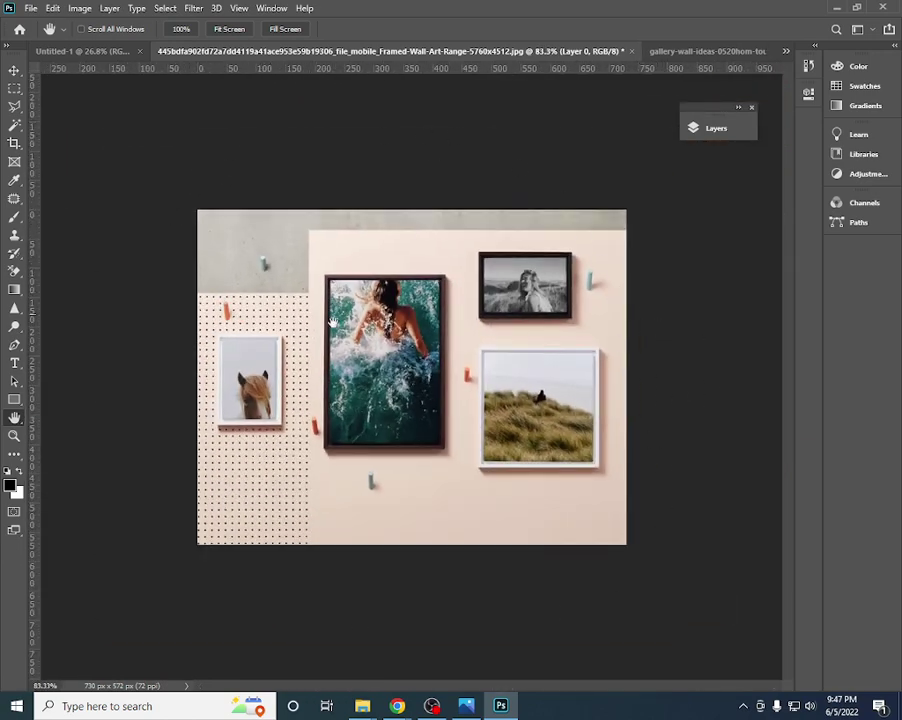
scroll(447, 400, up, 4)
scroll(447, 397, down, 2)
scroll(560, 430, up, 2)
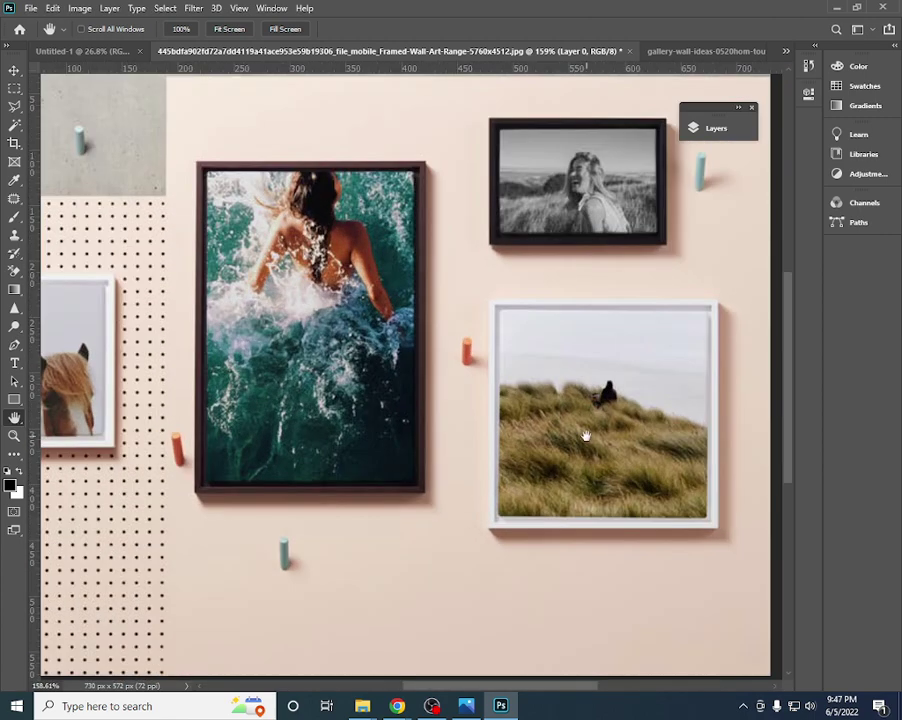
scroll(366, 418, right, 2)
scroll(430, 420, right, 2)
scroll(352, 403, left, 6)
scroll(430, 400, left, 6)
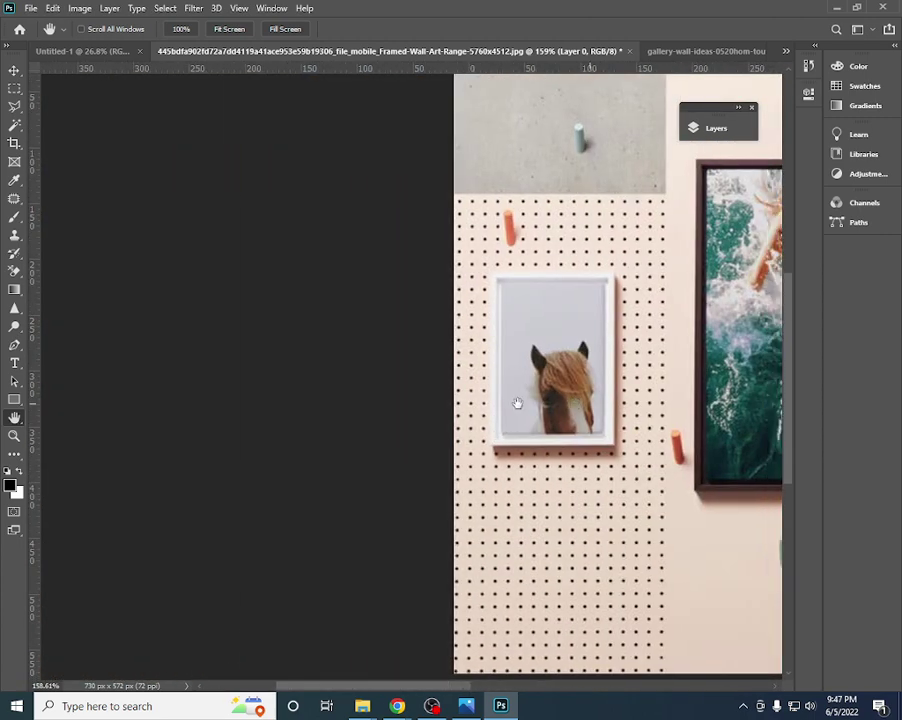
scroll(516, 394, right, 8)
scroll(390, 394, right, 6)
scroll(450, 411, left, 2)
scroll(449, 411, left, 4)
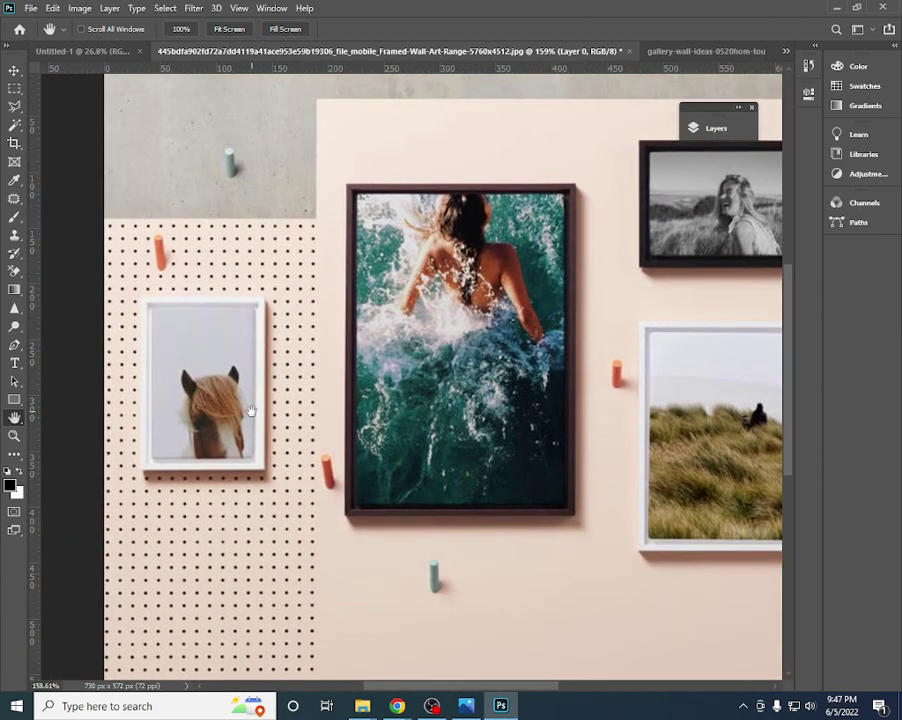
scroll(449, 411, left, 4)
right_click(20, 420)
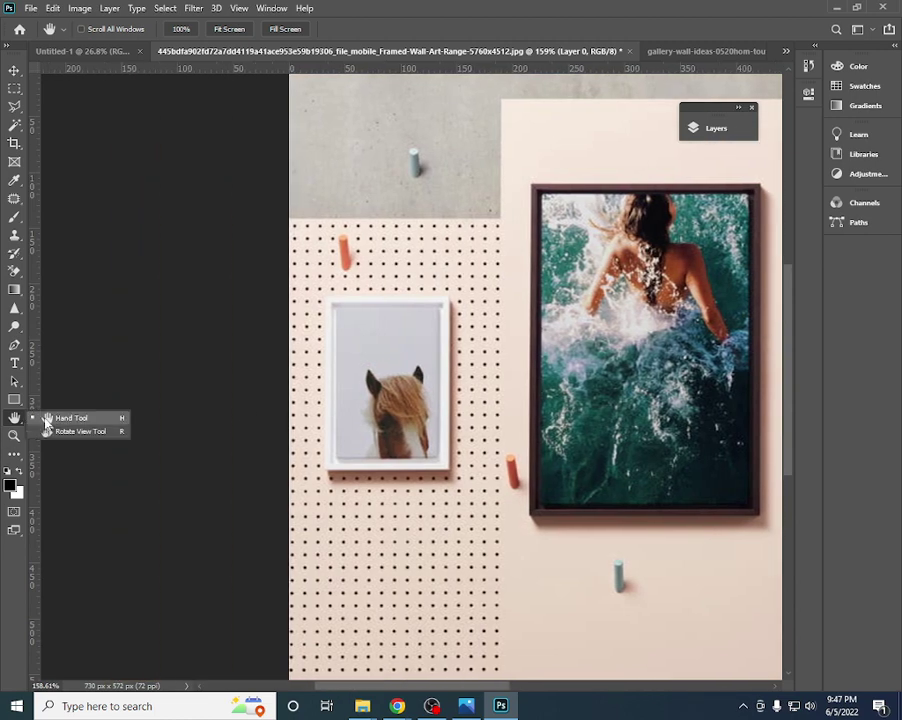
- Dismiss the tool flyout, then pan and zoom across the gallery wall to inspect the frames
click(46, 418)
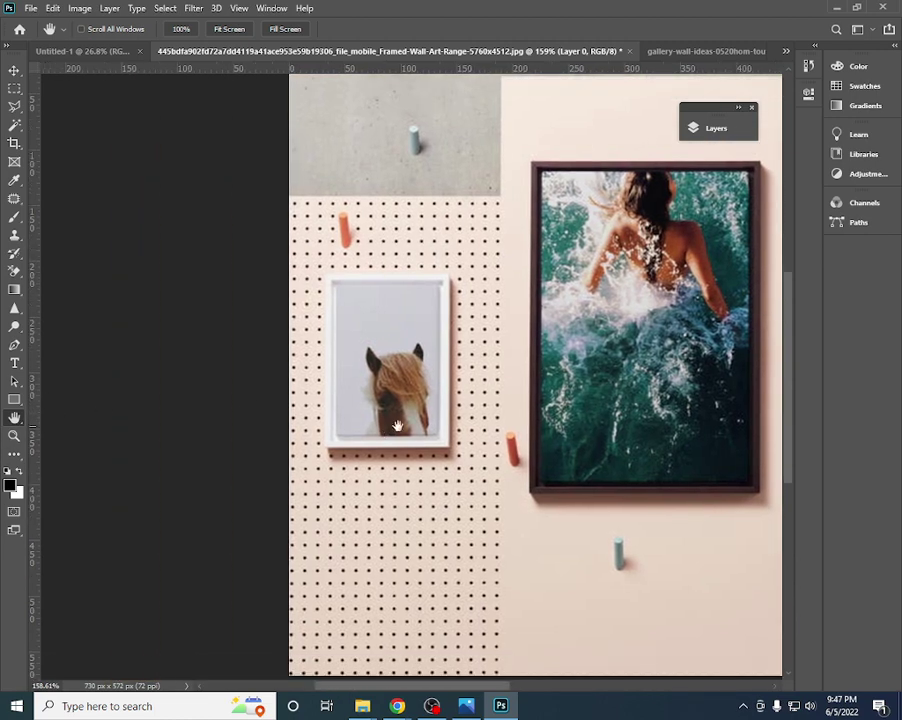
mouse_move(560, 420)
mouse_down()
mouse_move(189, 462)
mouse_move(409, 423)
mouse_up()
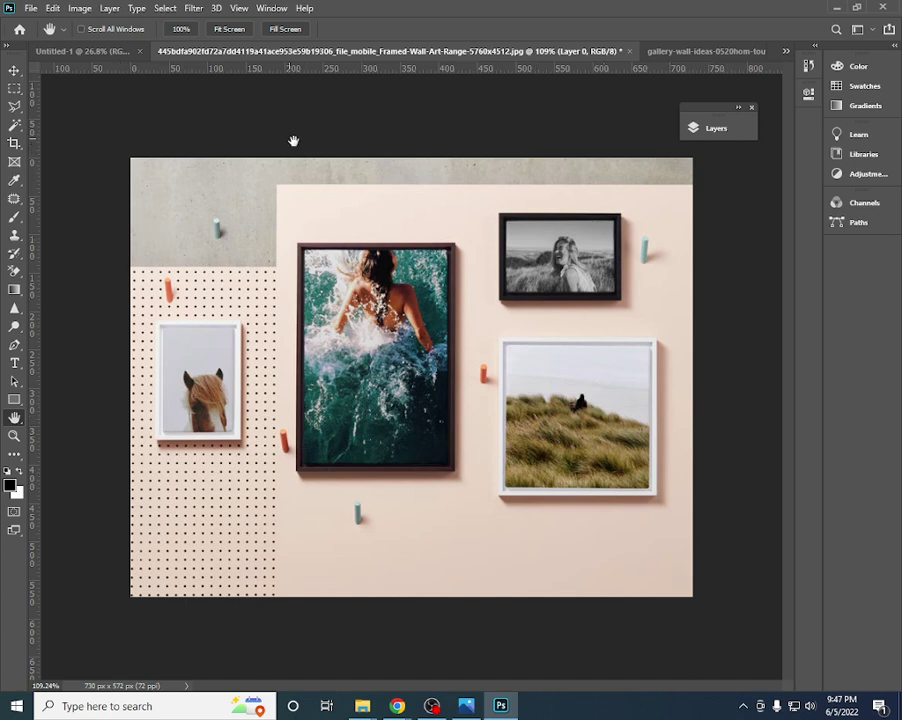
scroll(407, 205, up, 2)
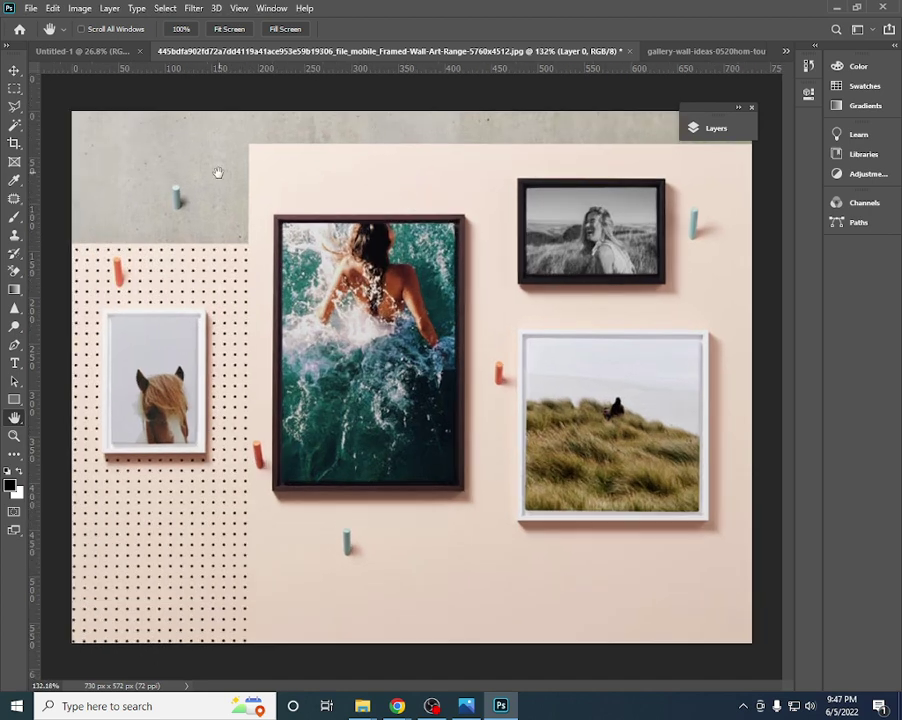
scroll(240, 220, up, 2)
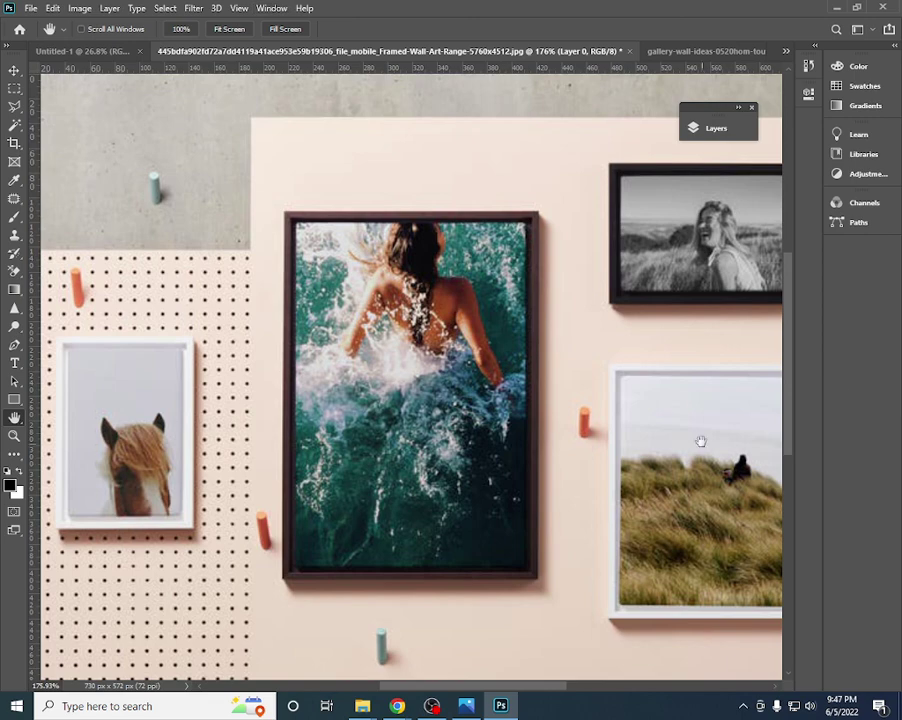
scroll(201, 392, left, 5)
scroll(635, 412, right, 8)
scroll(499, 432, right, 4)
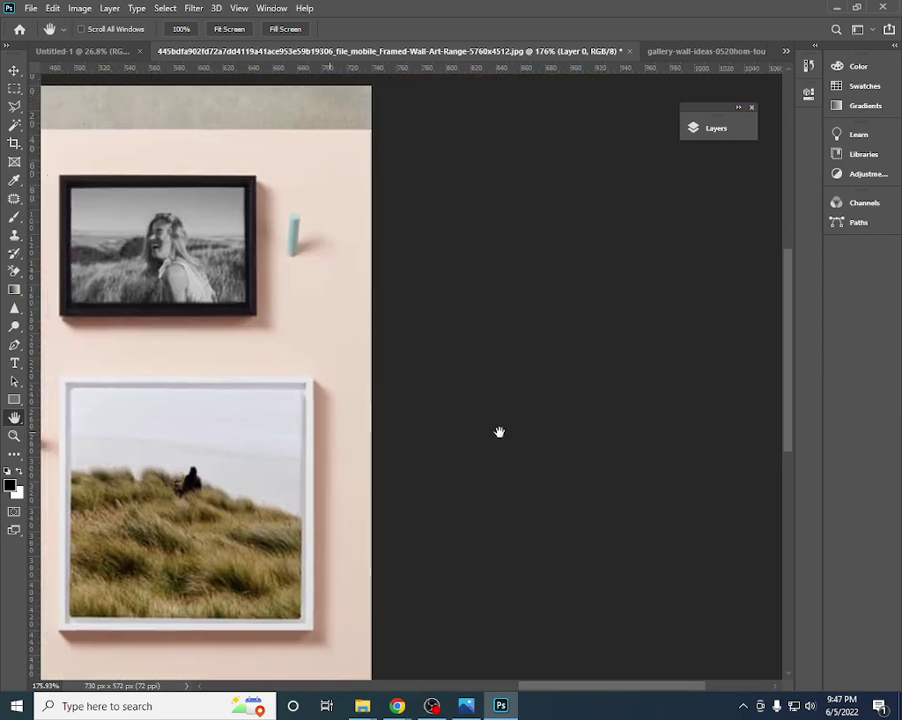
scroll(499, 432, left, 8)
scroll(444, 430, left, 2)
scroll(422, 336, left, 1)
scroll(367, 336, down, 2)
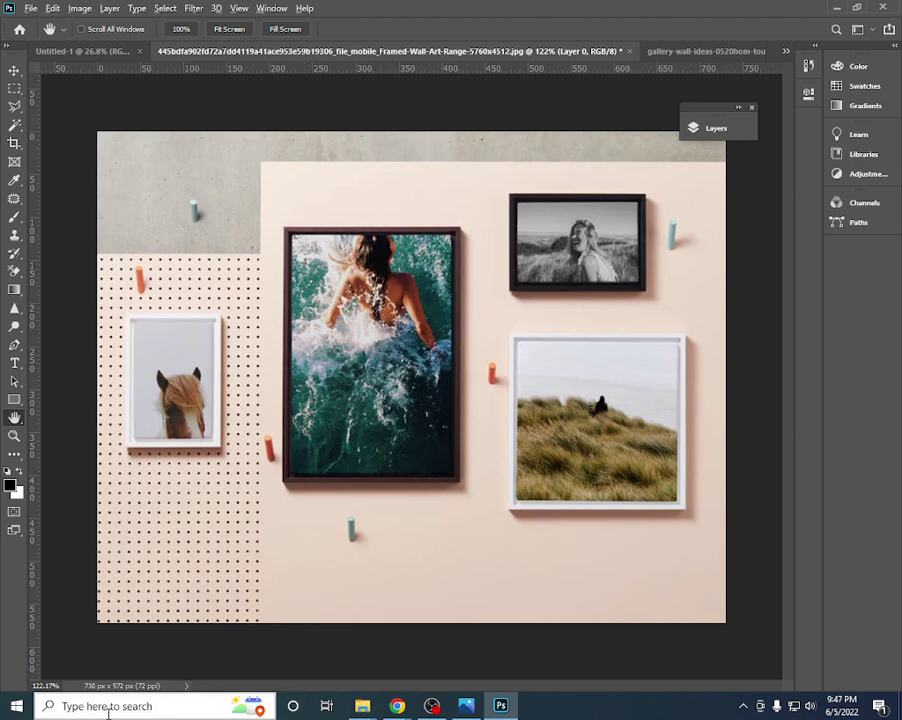
scroll(364, 417, up, 2)
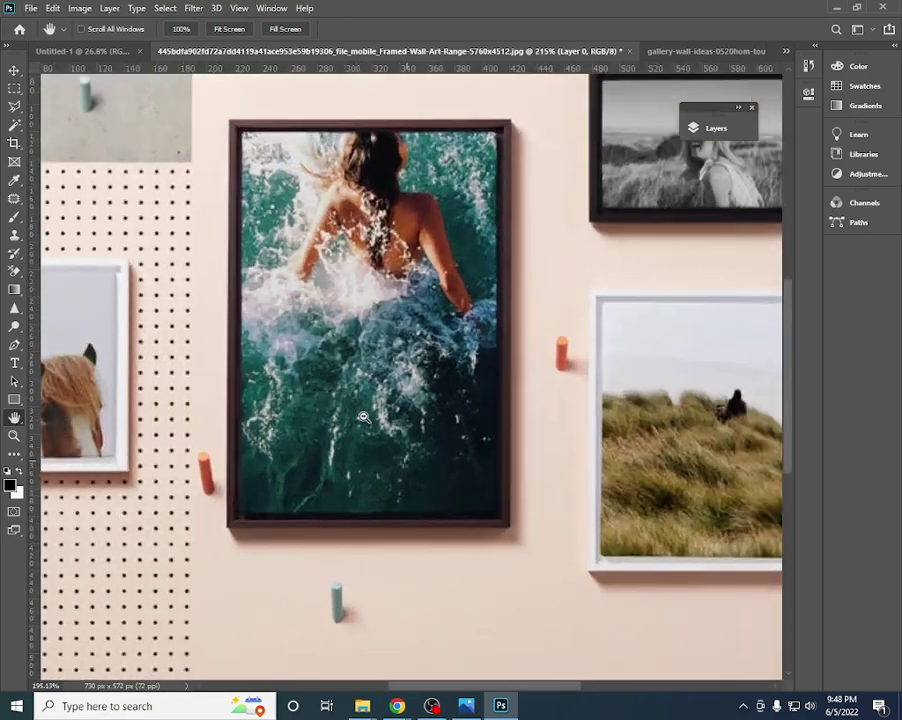
scroll(364, 417, down, 2)
scroll(362, 416, up, 1)
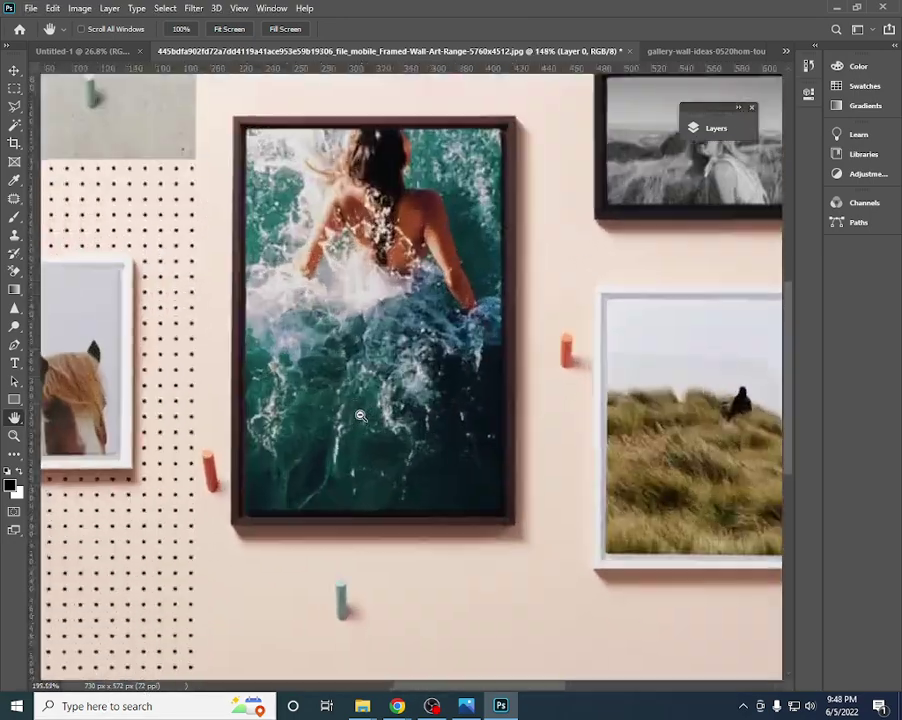
scroll(360, 416, down, 2)
scroll(360, 416, up, 3)
scroll(360, 416, up, 3)
scroll(360, 416, down, 2)
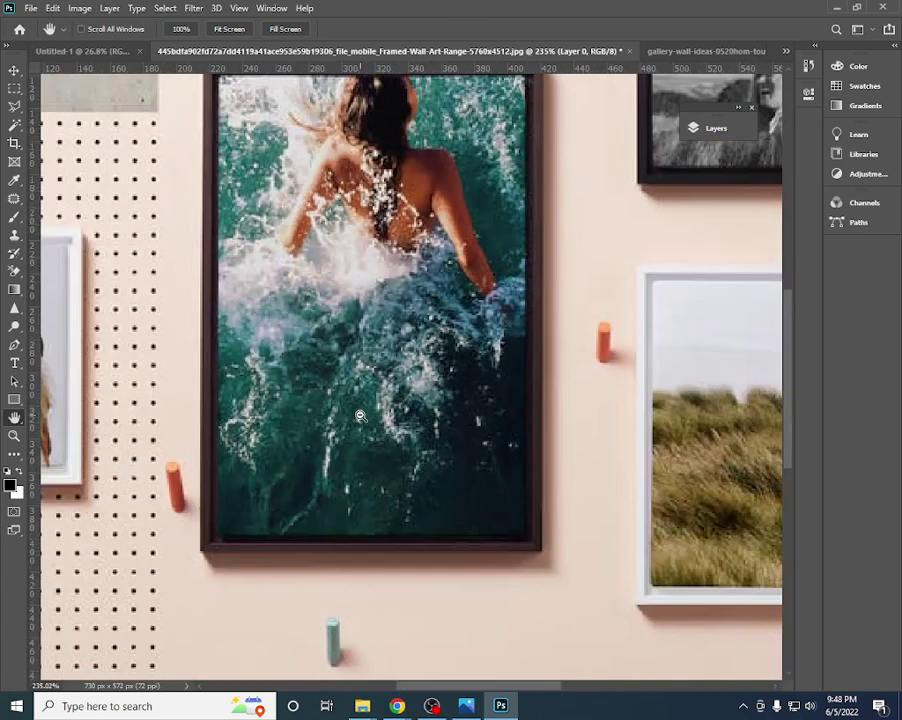
scroll(360, 416, down, 2)
scroll(360, 416, up, 2)
scroll(375, 400, down, 3)
scroll(395, 370, up, 4)
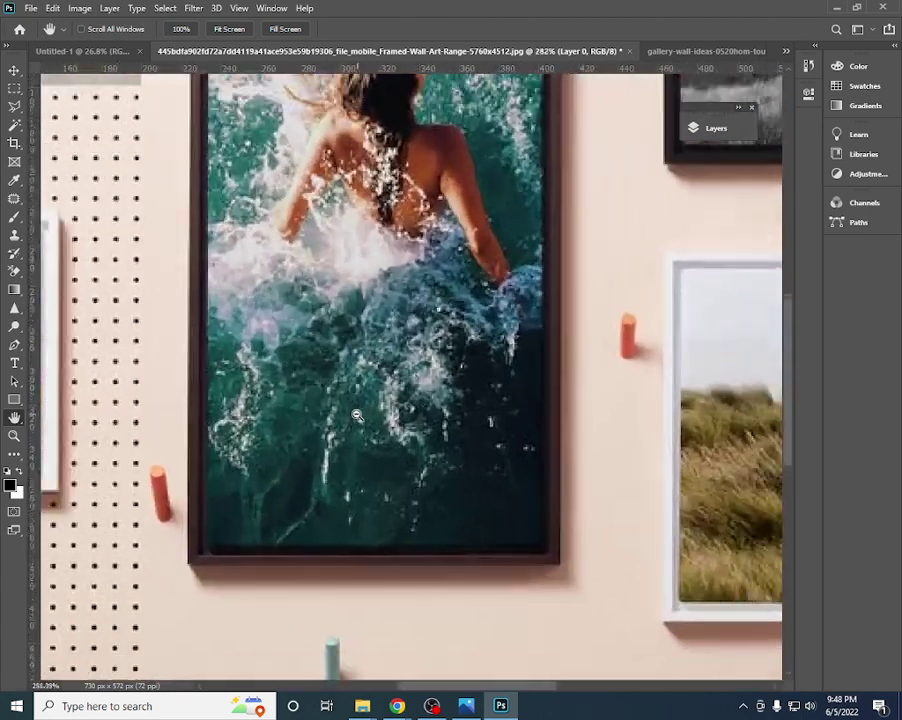
scroll(420, 336, down, 3)
scroll(421, 450, down, 1)
scroll(516, 512, down, 2)
scroll(530, 376, up, 2)
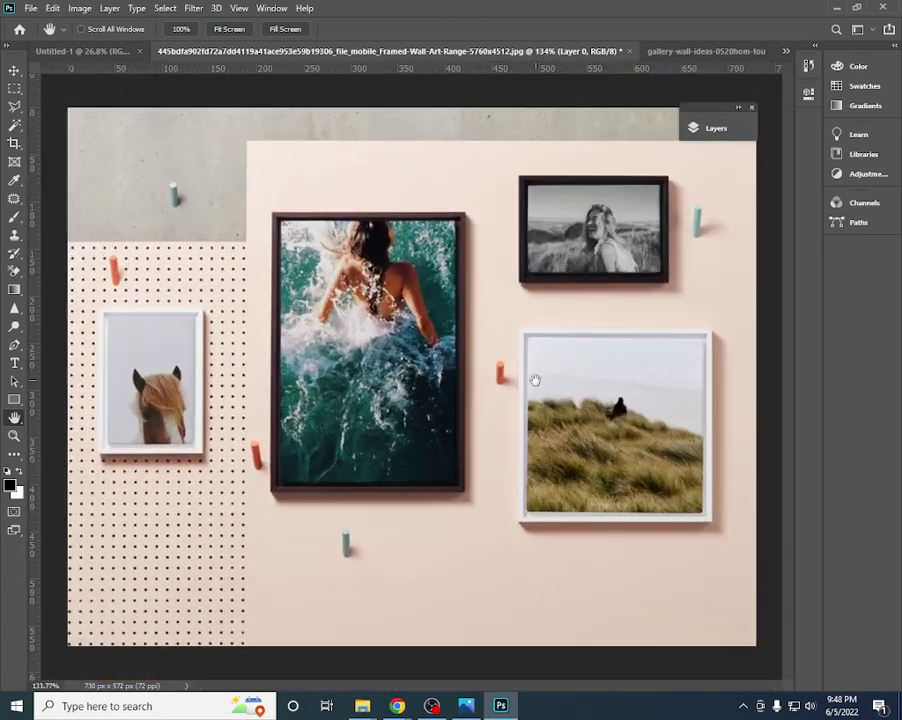
- Switch to the Rectangular Marquee tool for making selections on the mockup
click(17, 89)
scroll(520, 240, up, 2)
scroll(400, 230, down, 2)
scroll(300, 245, up, 2)
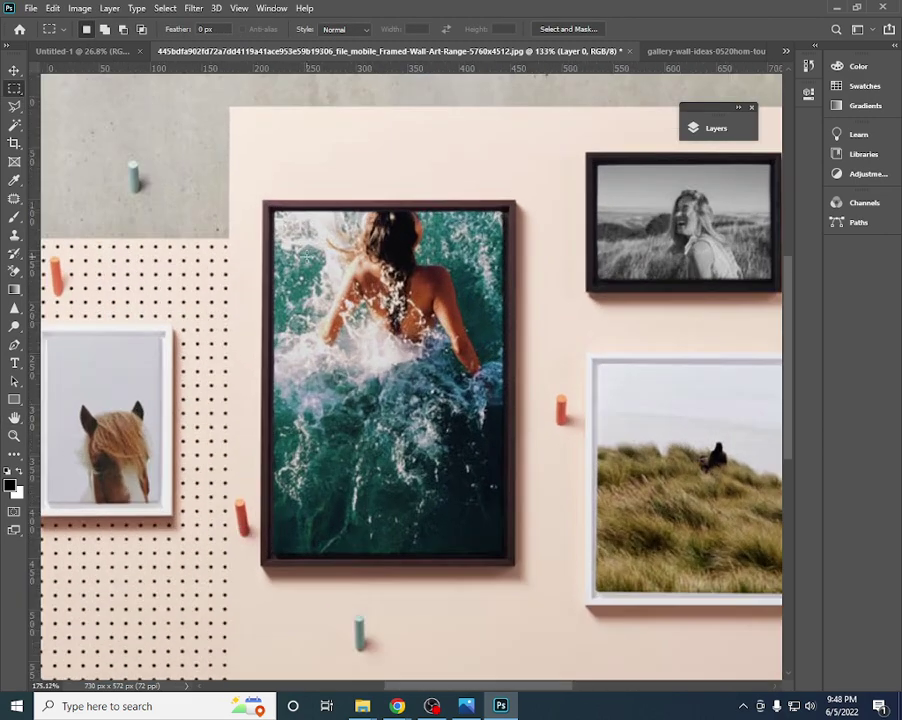
scroll(248, 291, down, 1)
scroll(248, 291, down, 1)
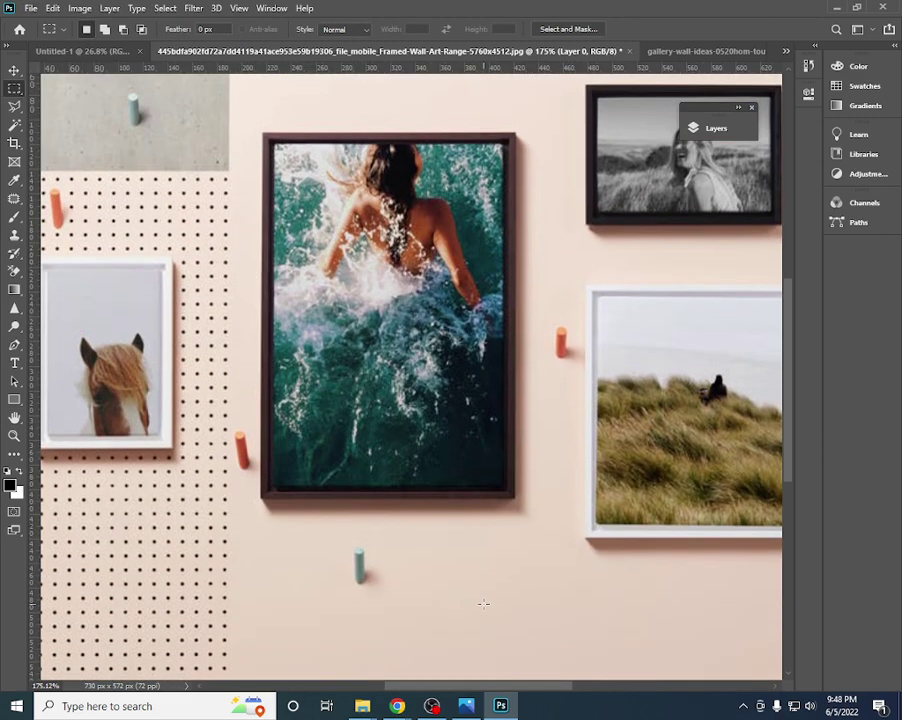
- Bring the Meet call to the front and admit both pending join requests
mouse_move(397, 706)
click(333, 629)
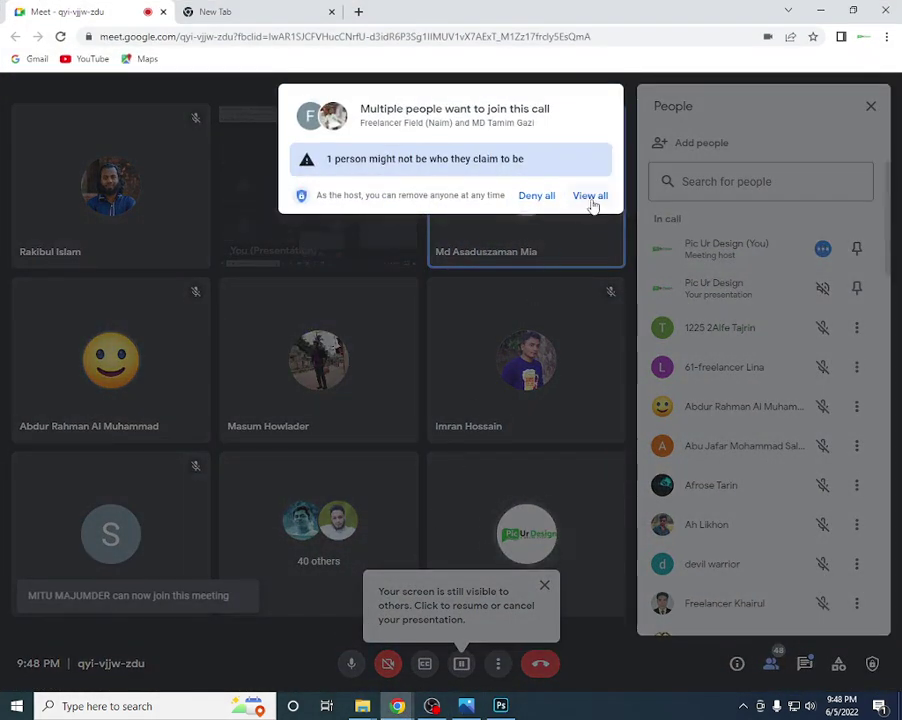
click(590, 199)
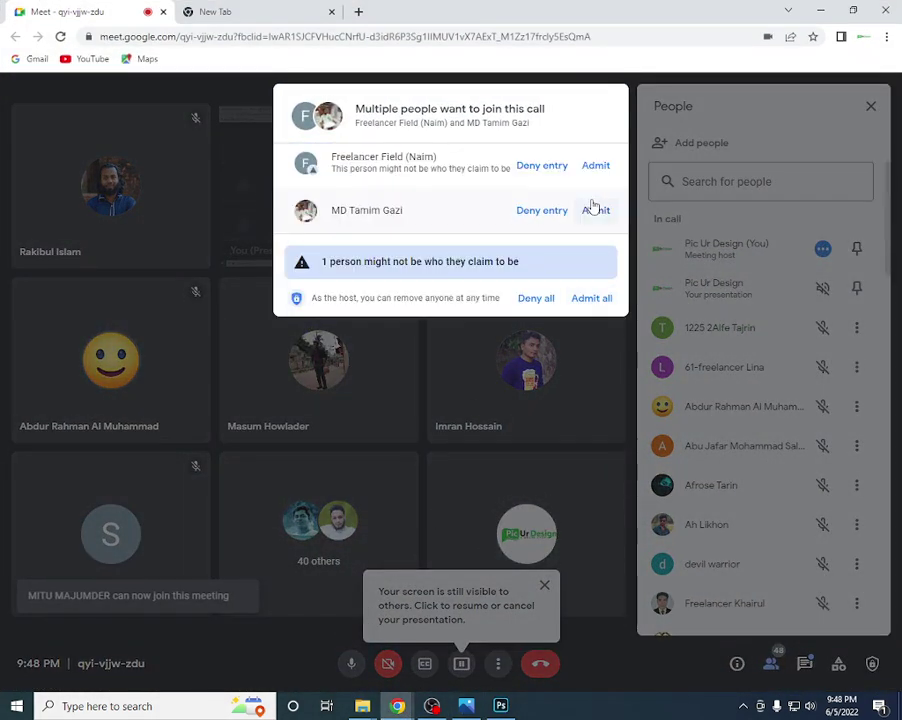
click(598, 176)
click(596, 156)
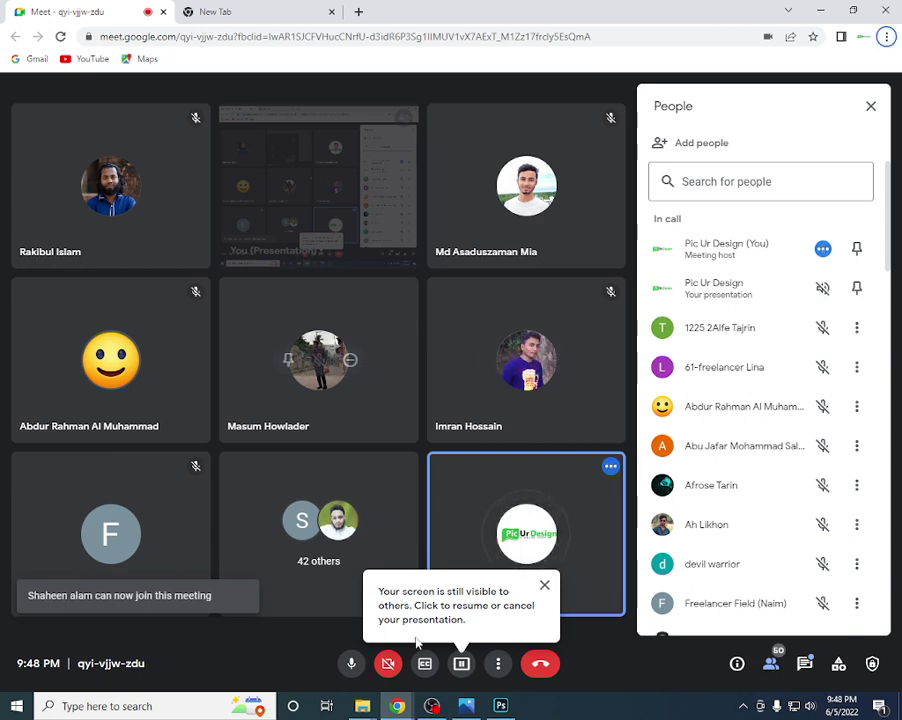
- Return to Photoshop and zoom in and out on the ocean swimmer frame
click(501, 705)
scroll(290, 380, up, 3)
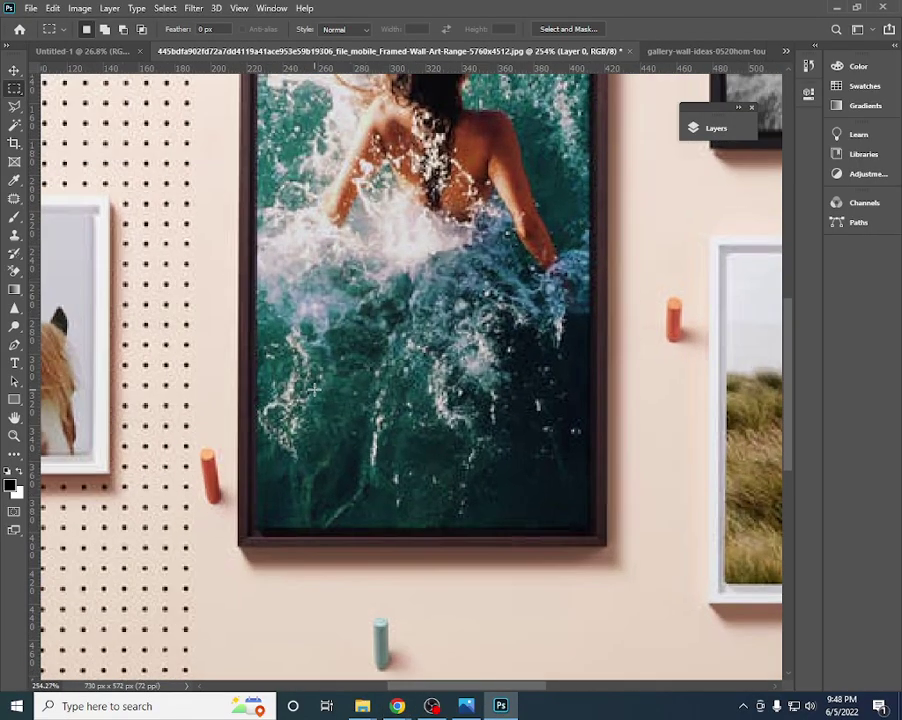
scroll(326, 408, up, 3)
scroll(326, 408, up, 2)
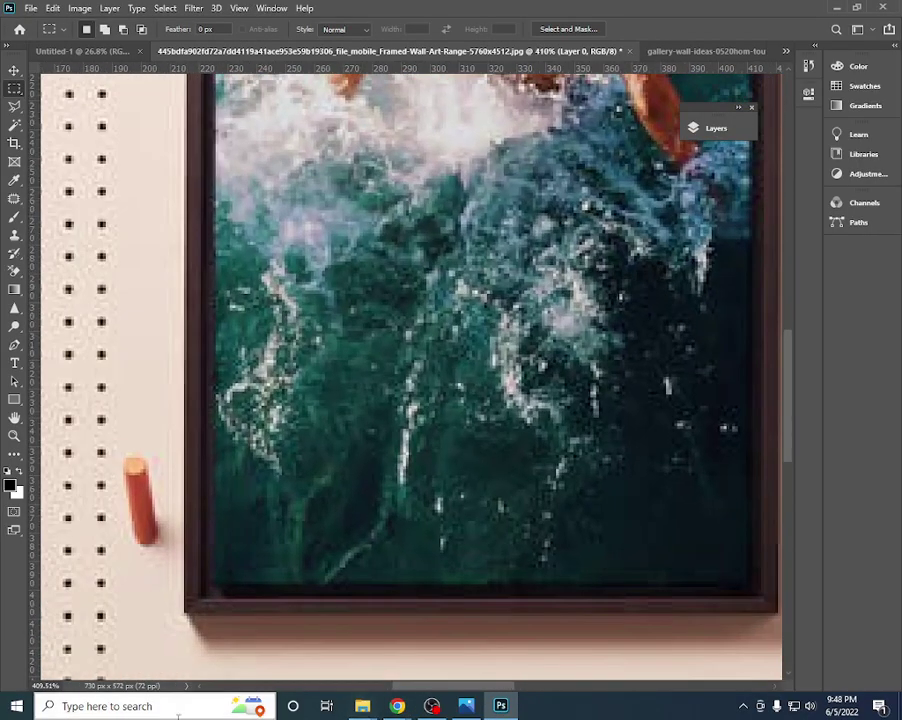
scroll(381, 516, down, 2)
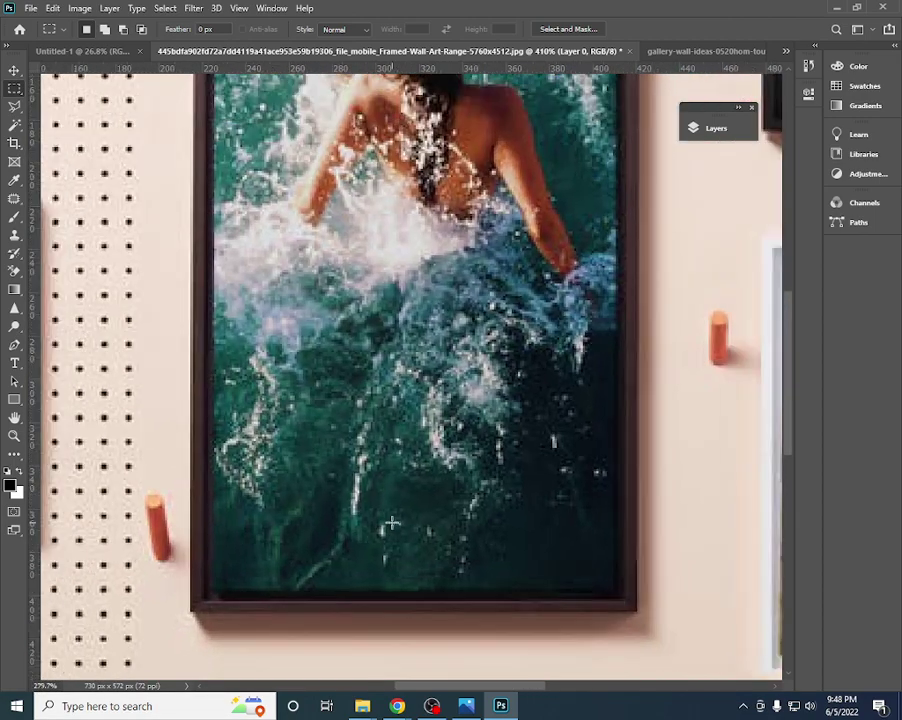
scroll(381, 516, down, 3)
scroll(381, 516, up, 3)
scroll(358, 507, up, 3)
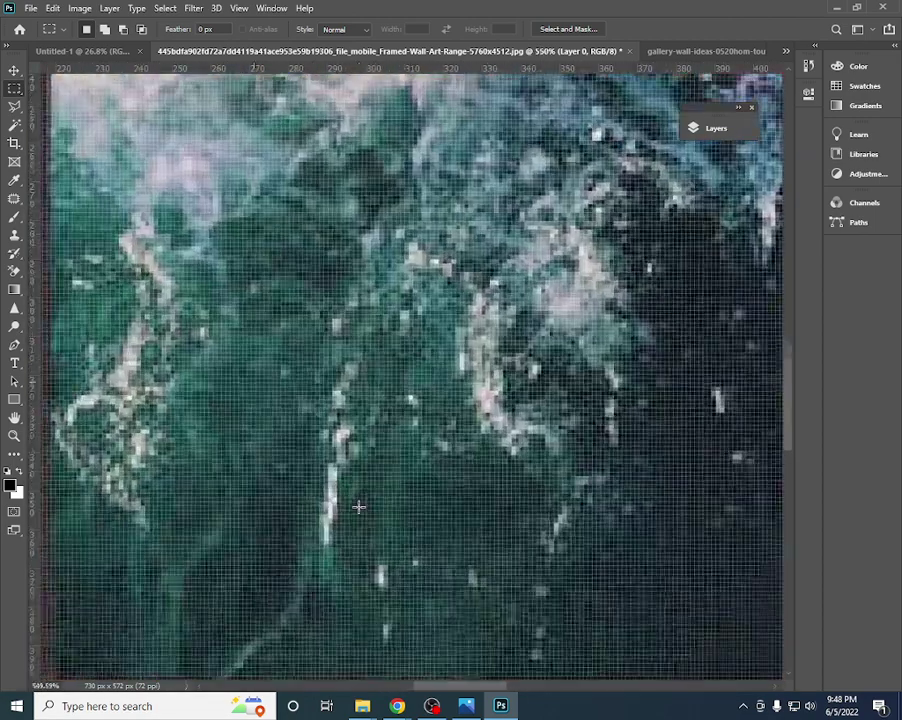
scroll(358, 507, up, 2)
scroll(358, 507, up, 1)
scroll(358, 507, up, 1)
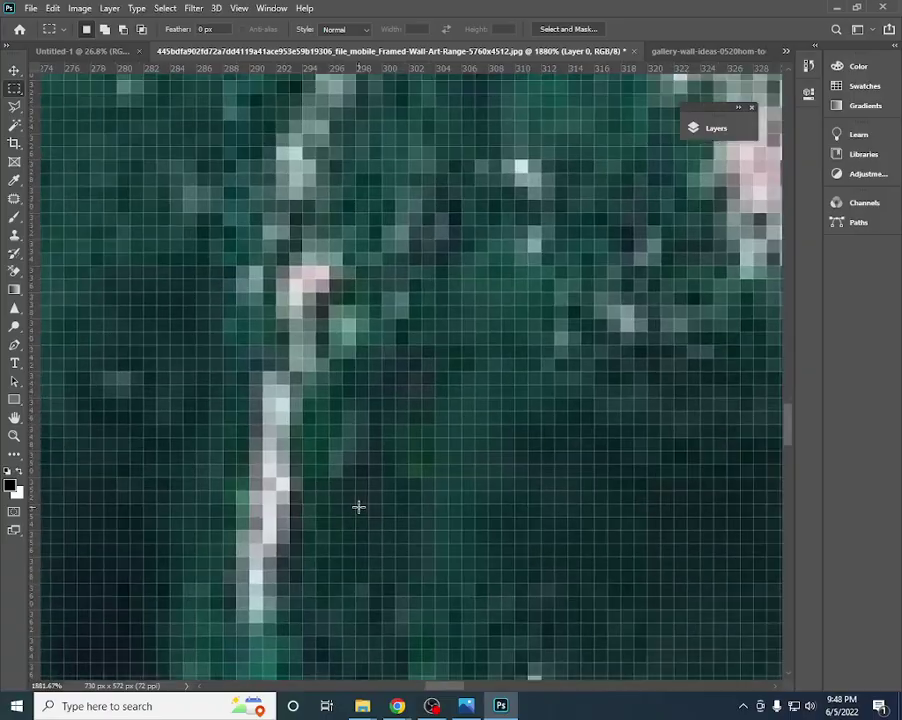
scroll(358, 507, down, 2)
scroll(358, 507, down, 1)
scroll(358, 620, down, 3)
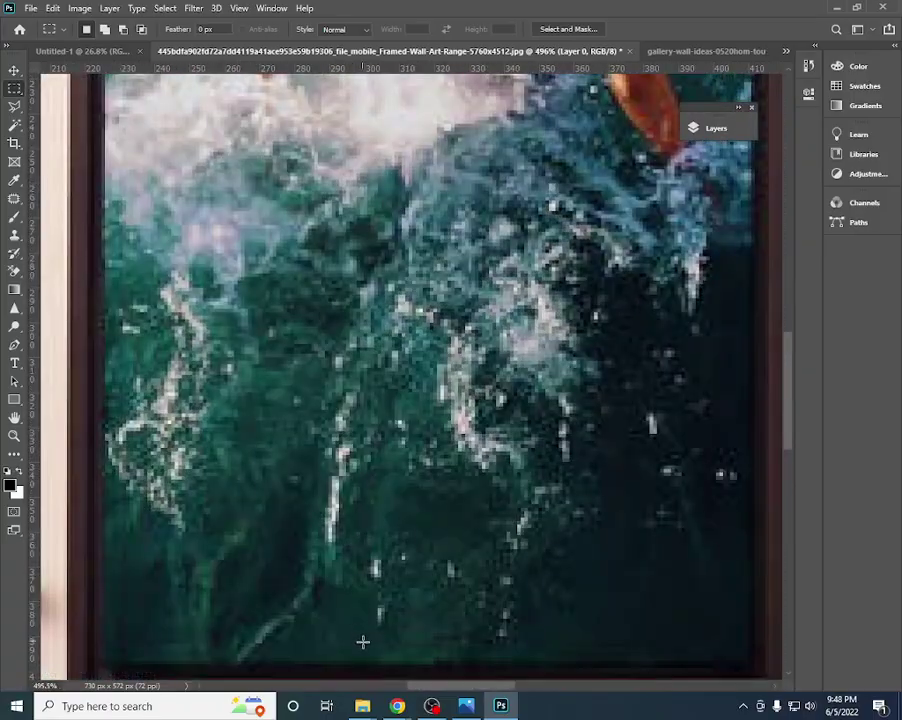
scroll(366, 634, up, 3)
scroll(361, 596, down, 2)
scroll(361, 596, down, 2)
scroll(361, 596, up, 2)
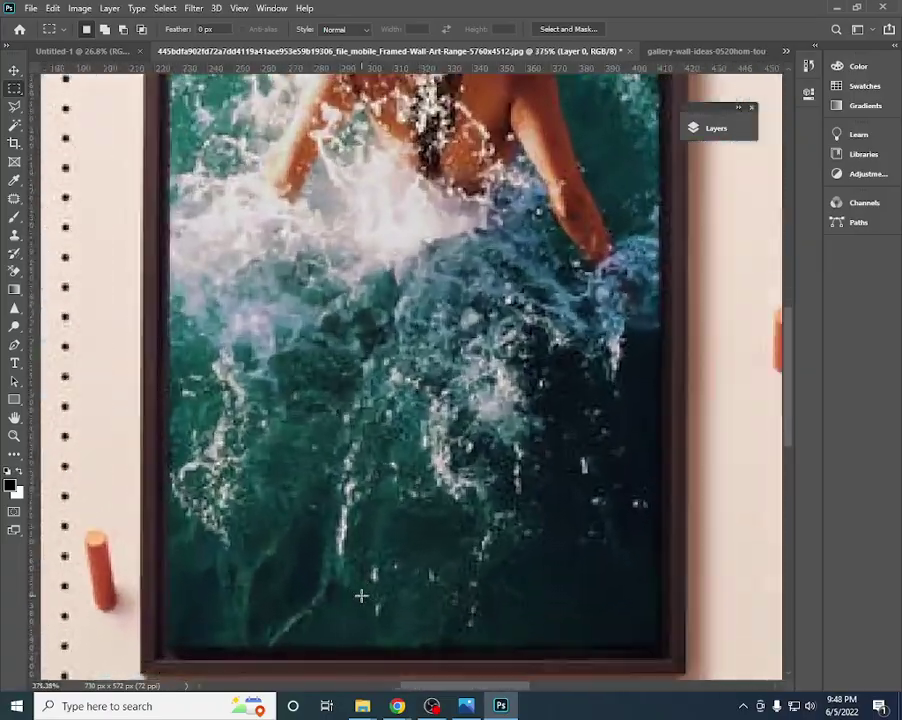
scroll(361, 596, down, 2)
scroll(361, 596, down, 1)
scroll(398, 478, up, 2)
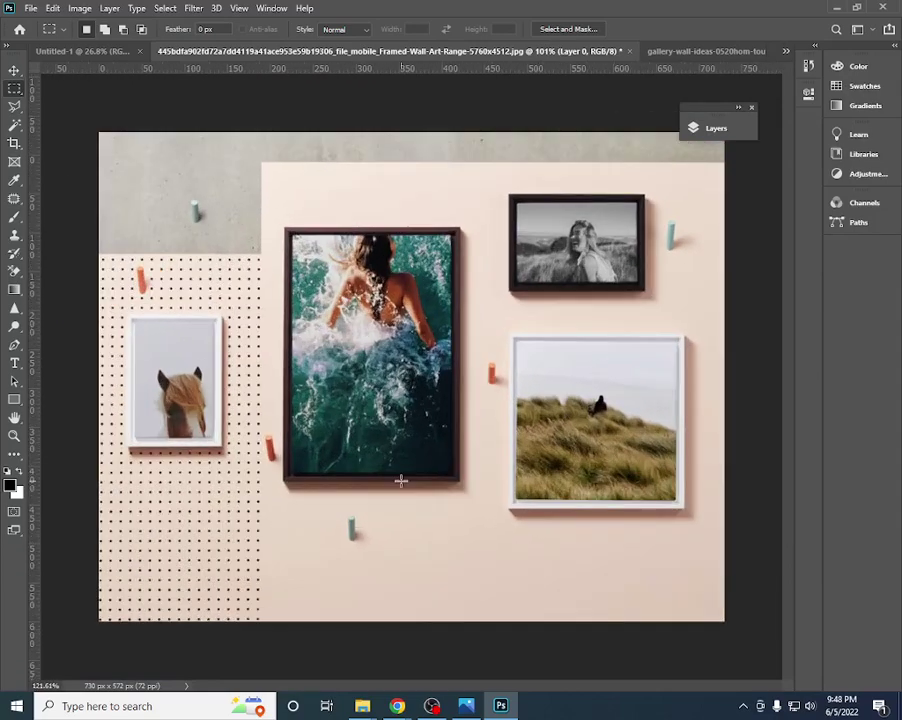
scroll(398, 478, up, 2)
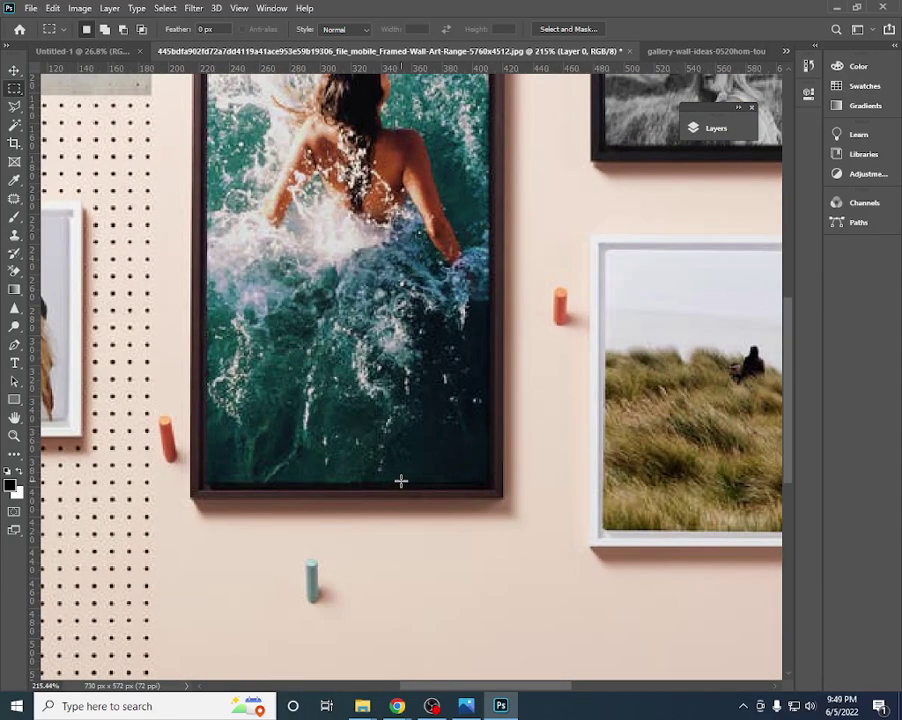
scroll(400, 481, down, 2)
scroll(400, 481, up, 1)
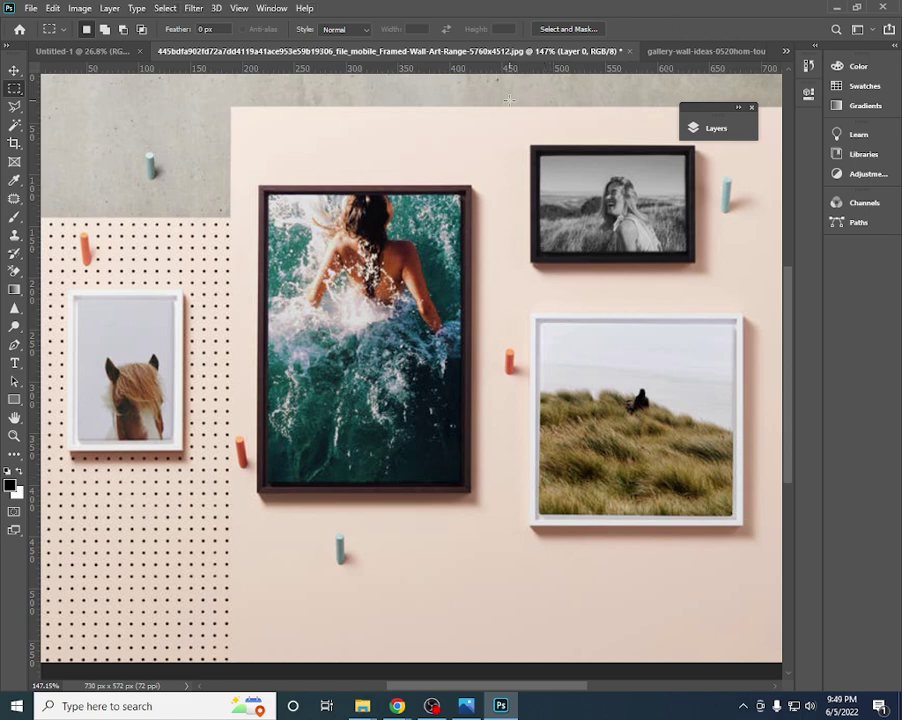
- Fit the document in view and marquee-select the grass photo inside its white frame
scroll(346, 474, down, 1)
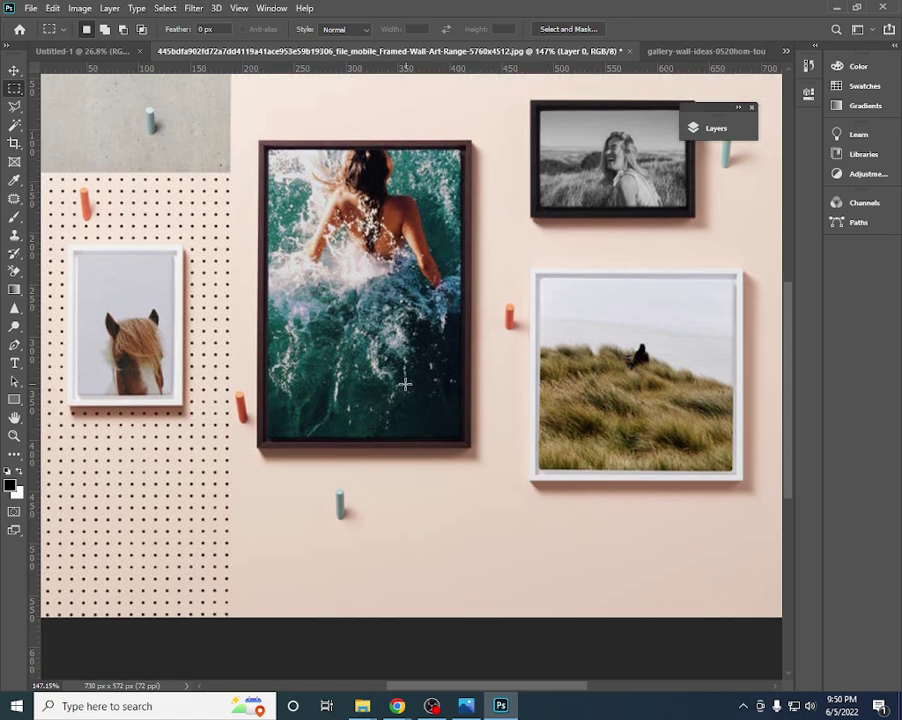
key(ctrl+minus)
key(ctrl+0)
scroll(320, 322, up, 2)
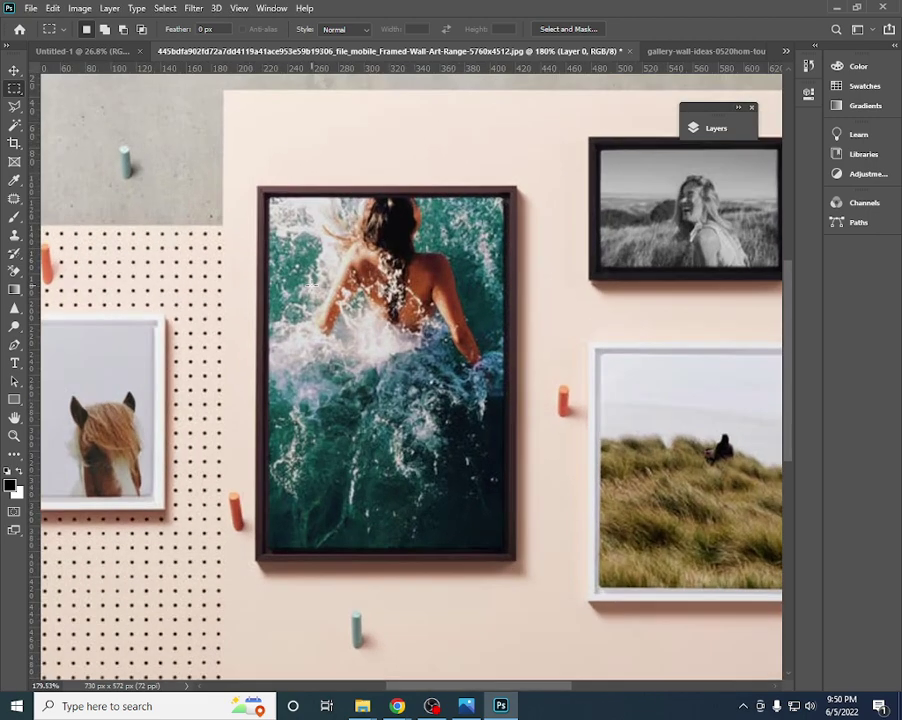
scroll(320, 322, down, 2)
scroll(320, 322, up, 1)
scroll(336, 245, up, 3)
scroll(336, 245, down, 3)
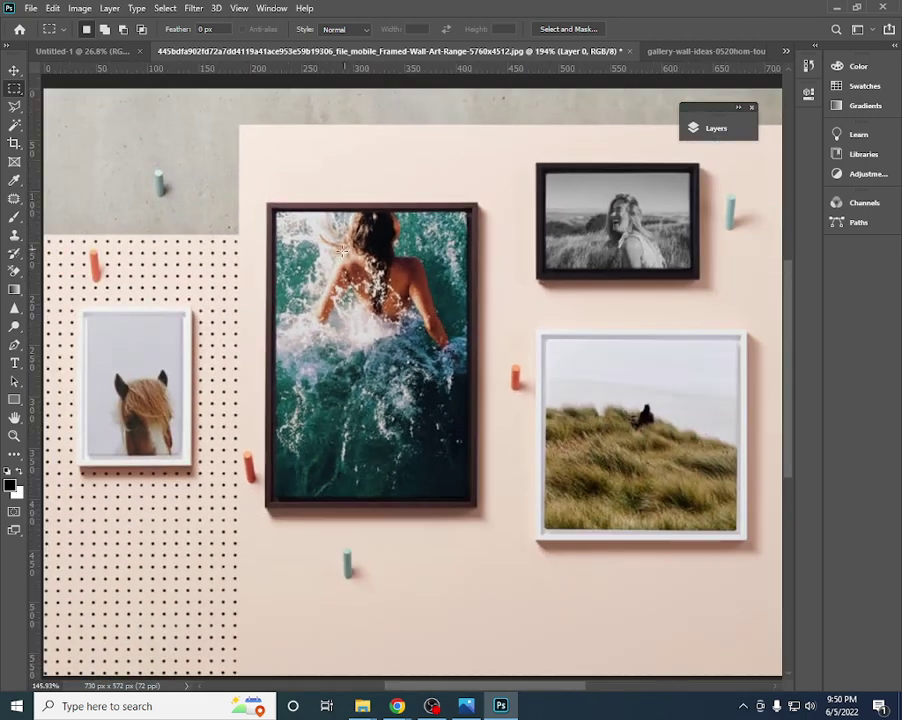
scroll(577, 430, up, 1)
scroll(577, 430, up, 1)
drag(577, 430, 353, 318)
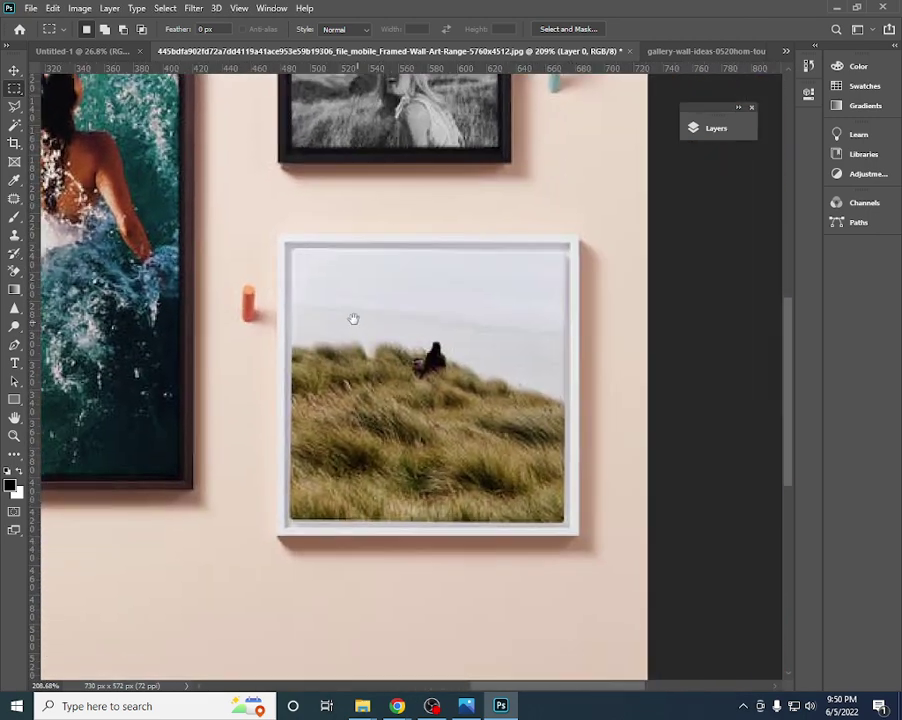
drag(291, 250, 568, 523)
- Expand the Layers panel and move it clear of the canvas
scroll(528, 464, up, 3)
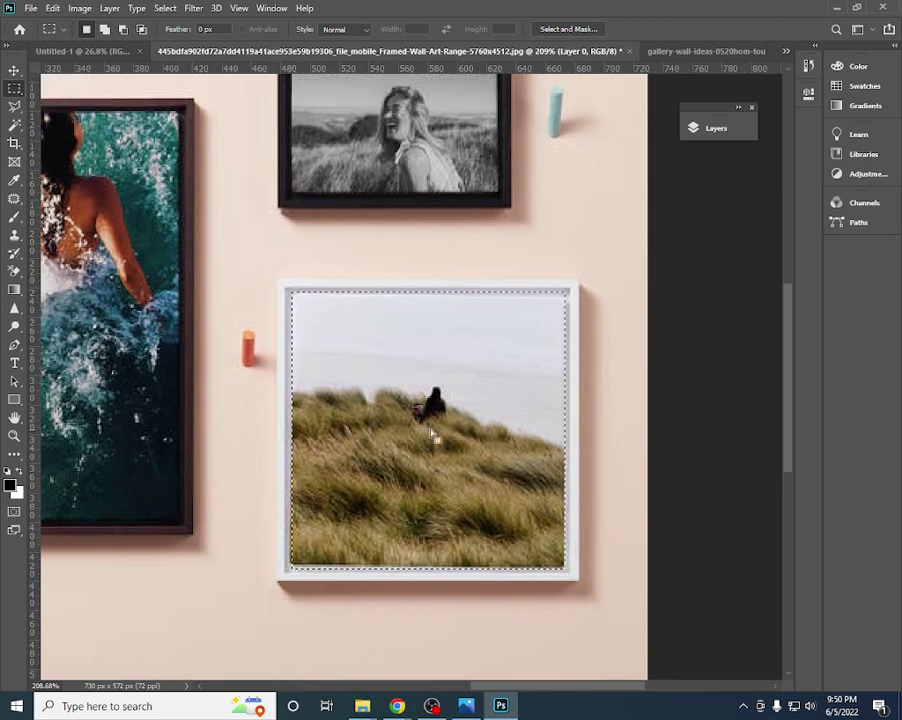
scroll(406, 382, left, 3)
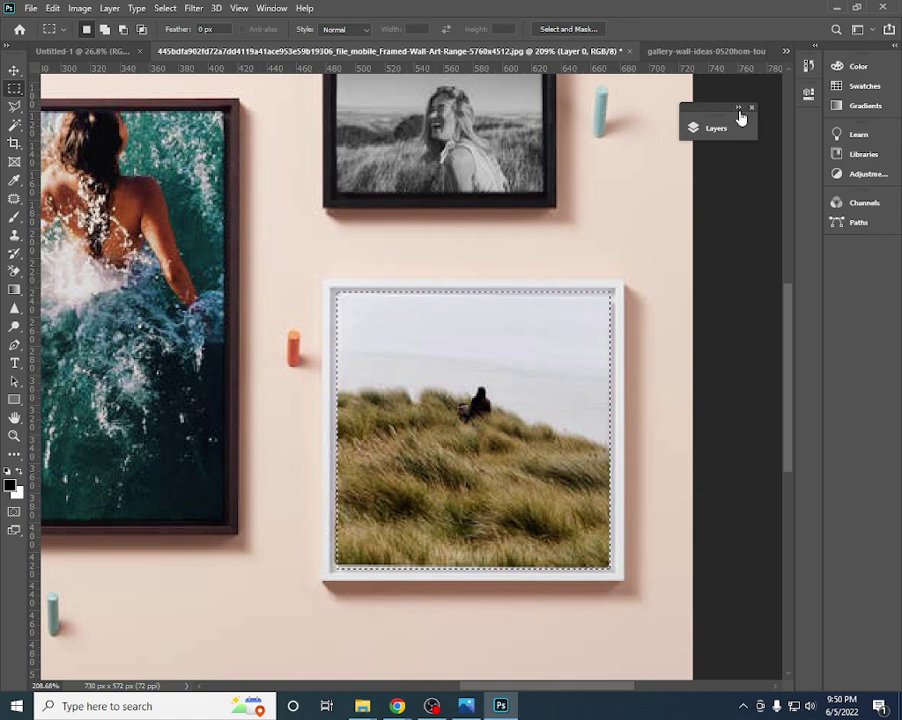
click(716, 127)
drag(594, 124, 752, 162)
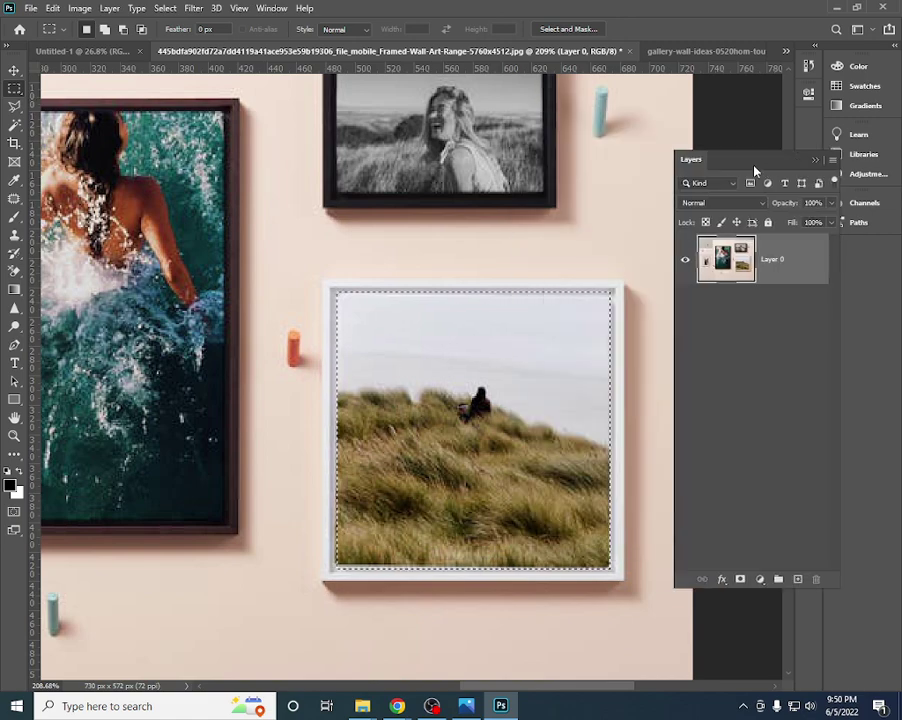
- Test-delete and restore the selected photo, then copy it onto a new layer
key(Delete)
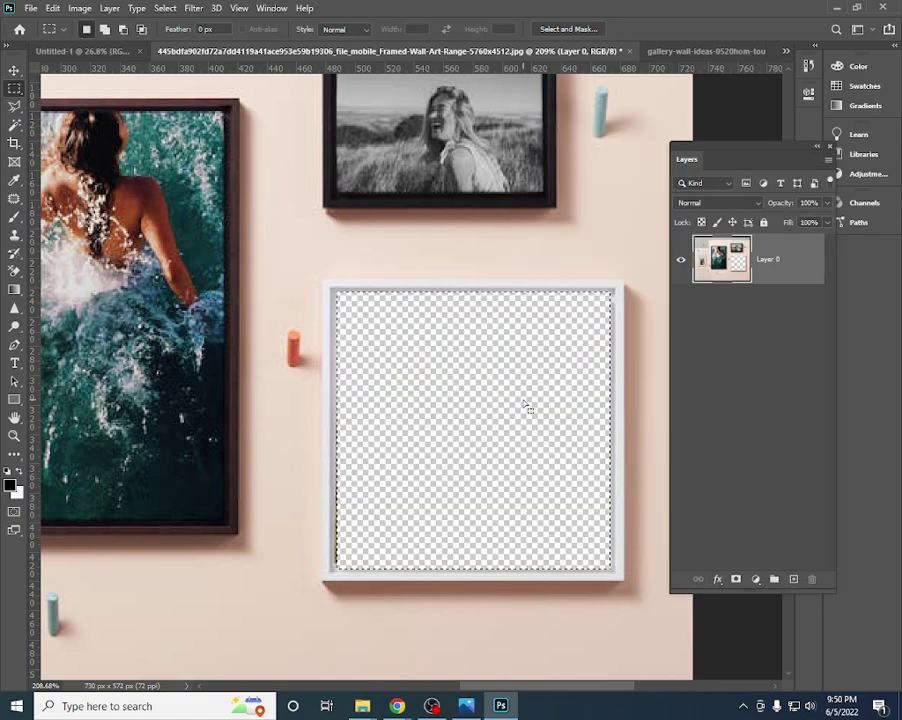
key(ctrl+z)
scroll(490, 320, down, 1)
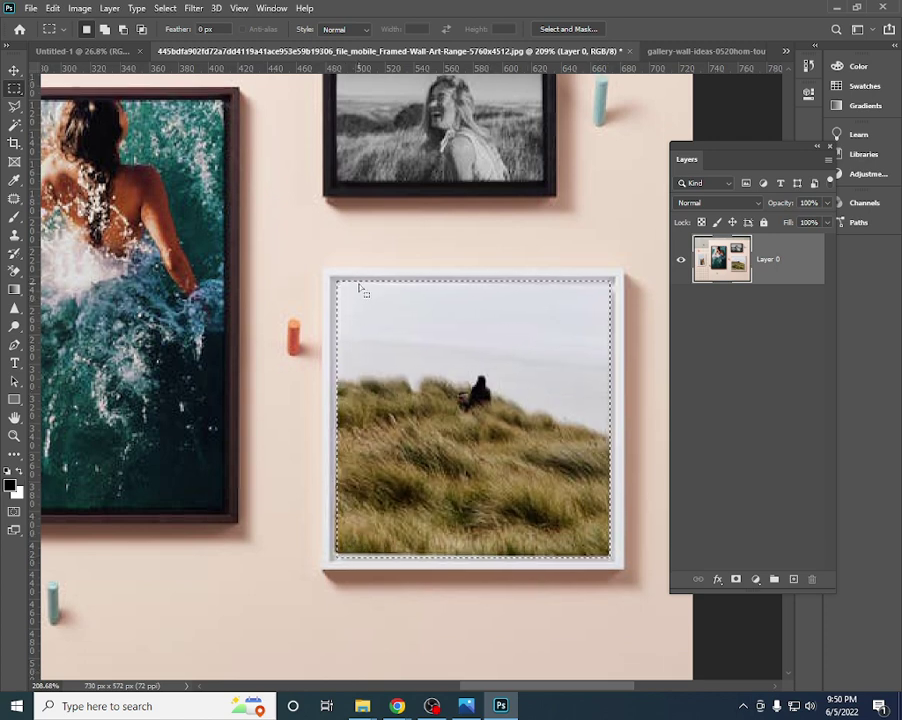
key(ctrl+j)
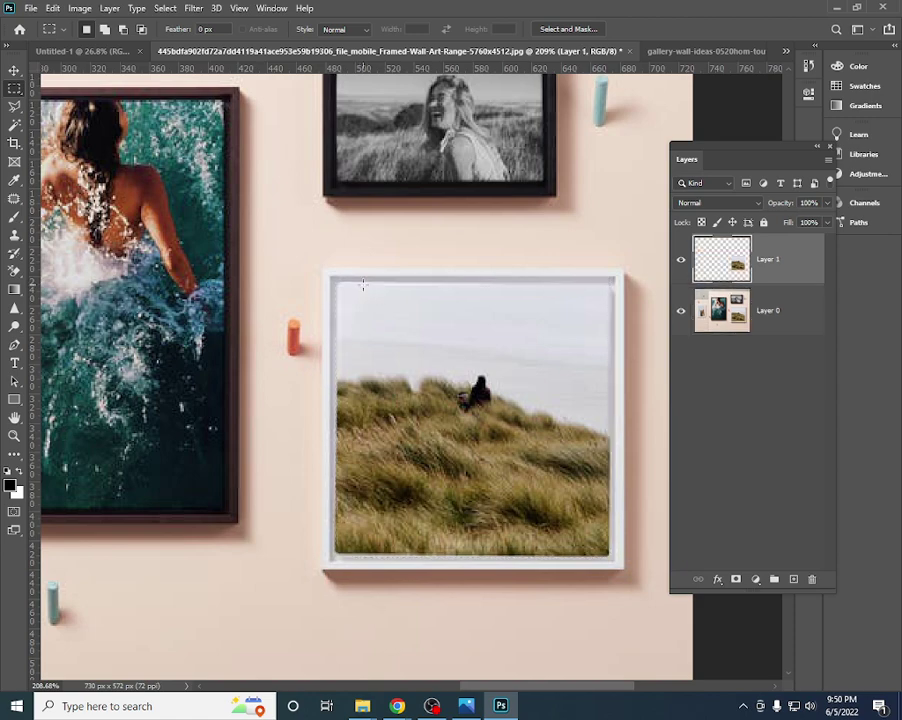
key(ctrl+0)
key(ctrl+e)
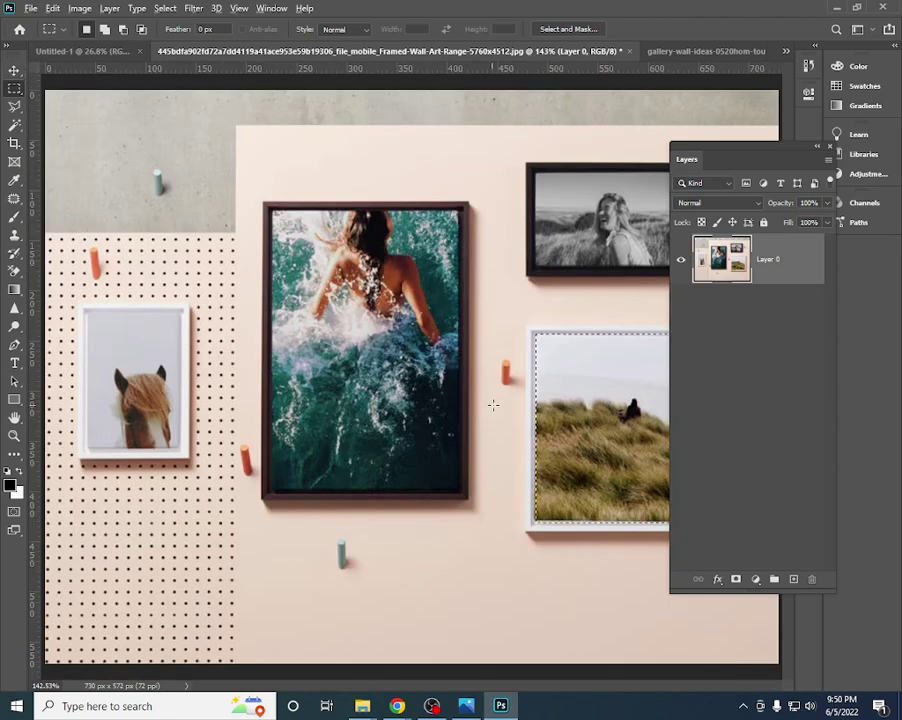
scroll(488, 402, up, 3)
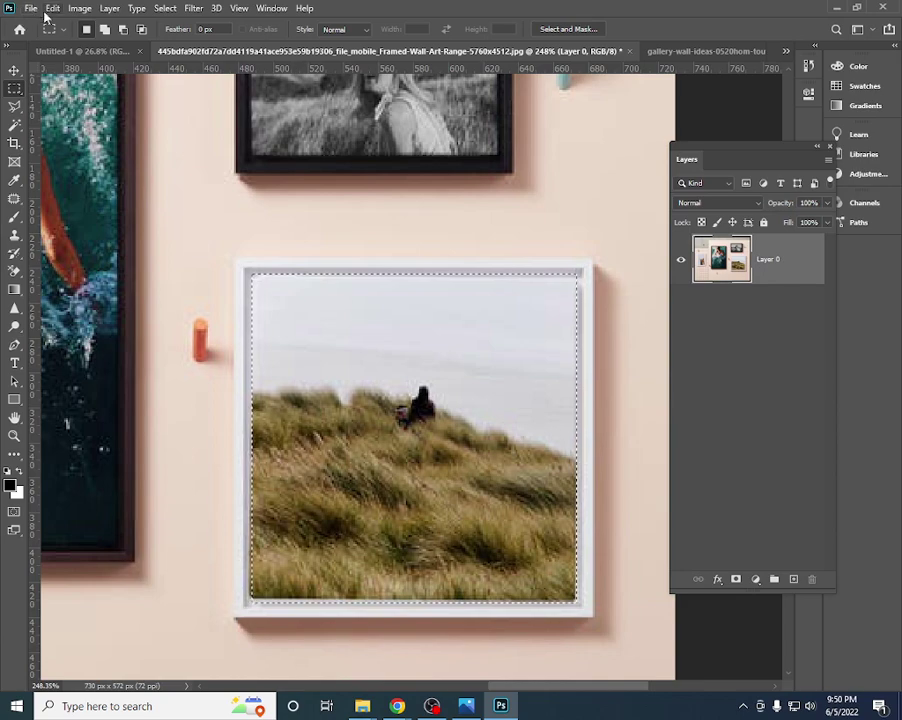
click(50, 10)
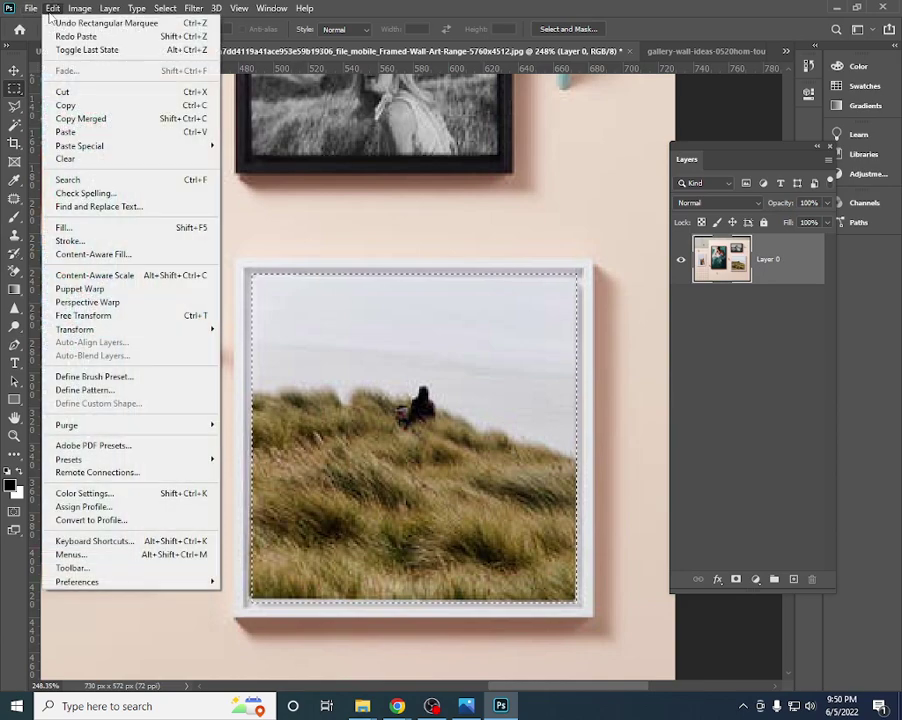
click(78, 108)
scroll(459, 351, down, 1)
click(52, 8)
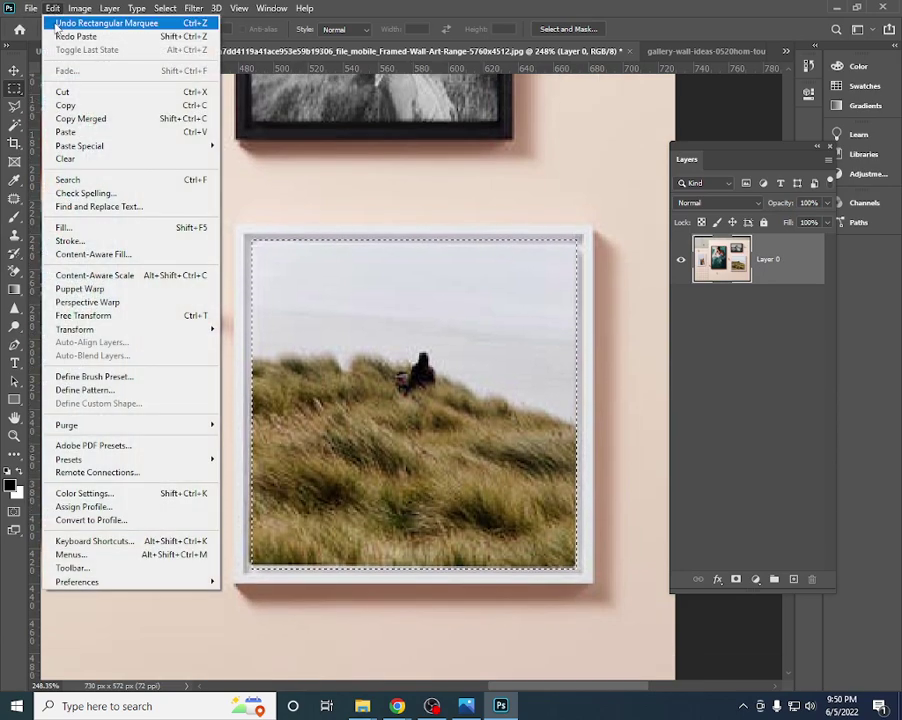
click(66, 131)
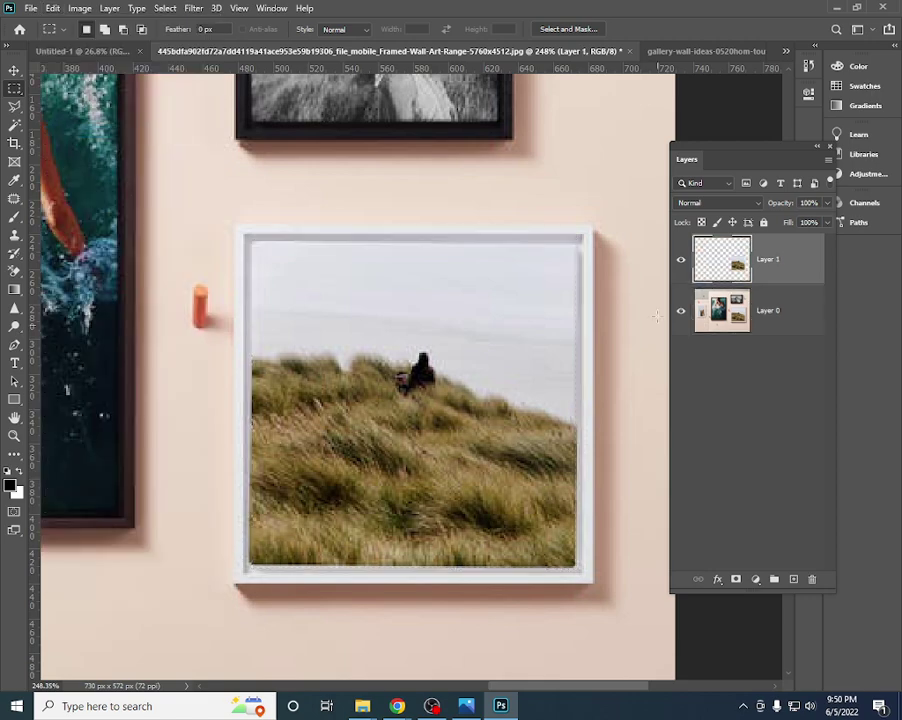
click(14, 70)
scroll(484, 340, down, 1)
mouse_move(440, 354)
mouse_down()
mouse_move(133, 354)
mouse_move(415, 338)
mouse_up()
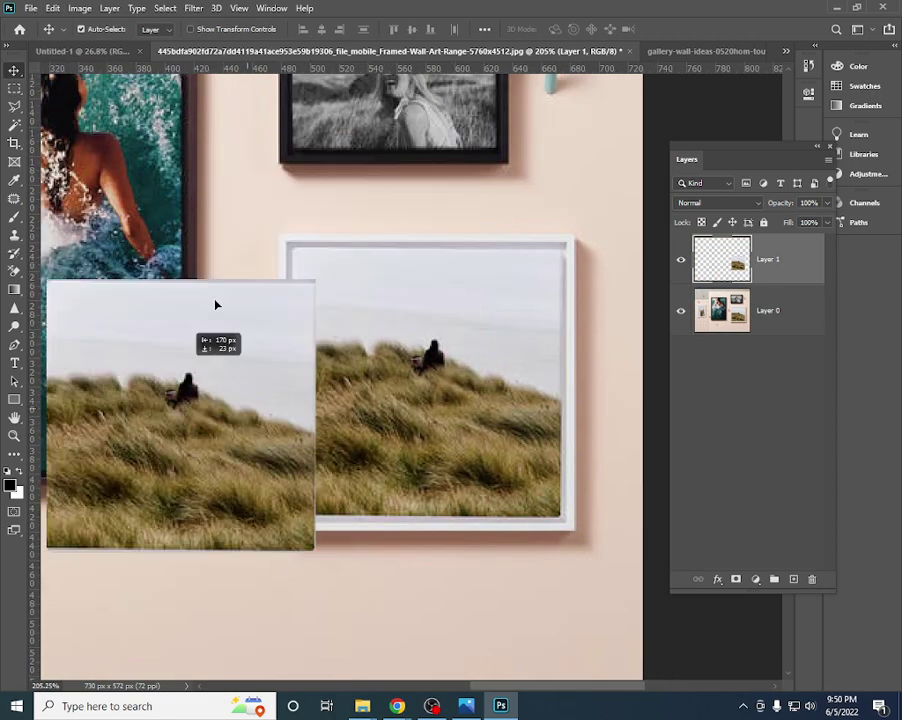
key(ctrl+z)
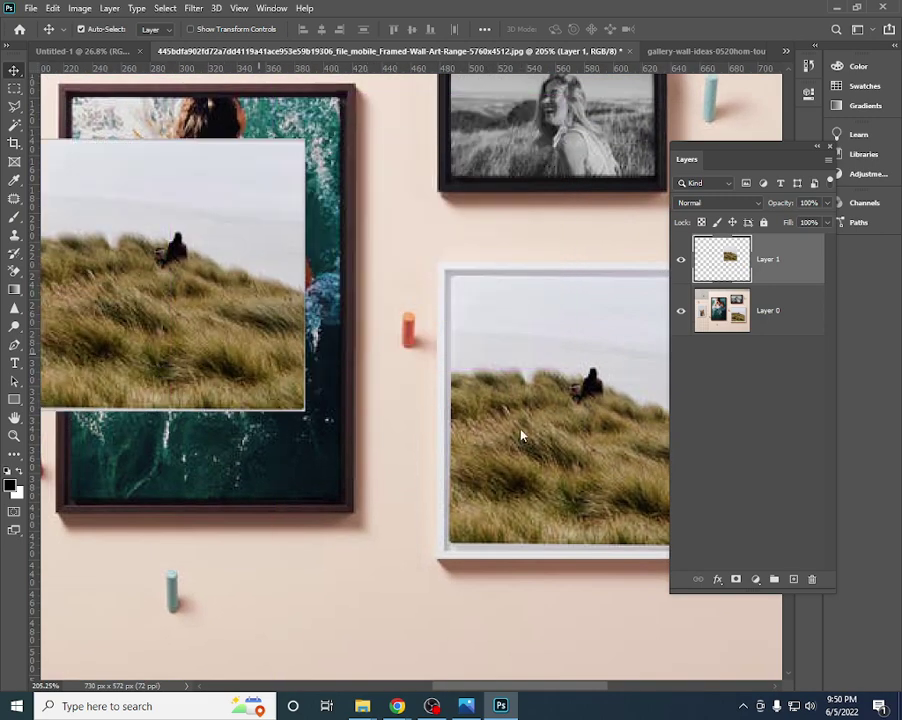
scroll(433, 376, down, 3)
scroll(185, 251, down, 1)
drag(185, 251, 315, 495)
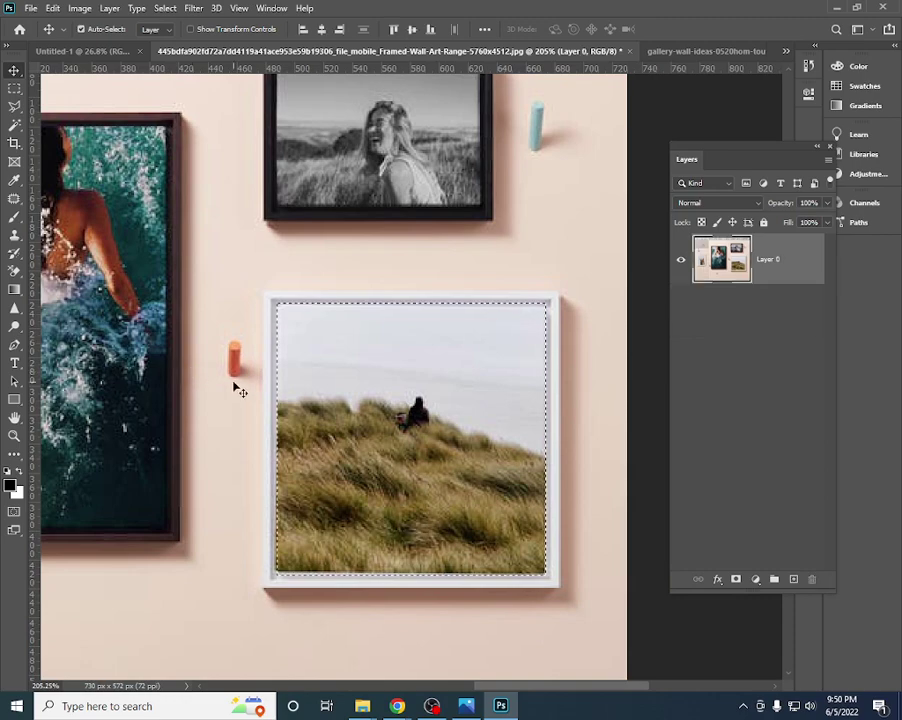
scroll(281, 325, down, 2)
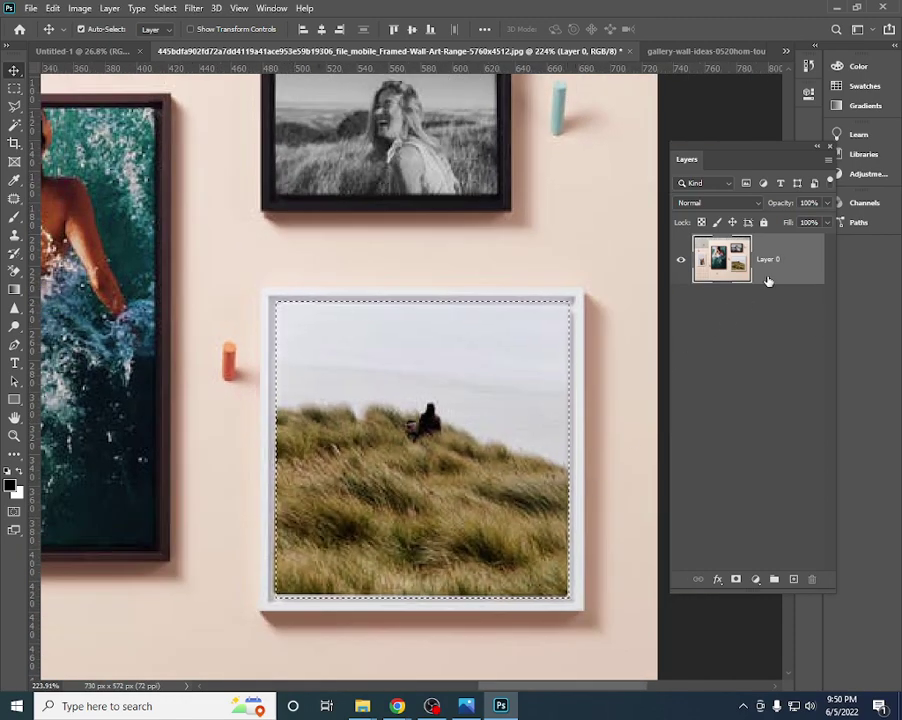
- Pick the Rectangular Marquee Tool and select the grass photo inside the frame again
scroll(288, 263, down, 6)
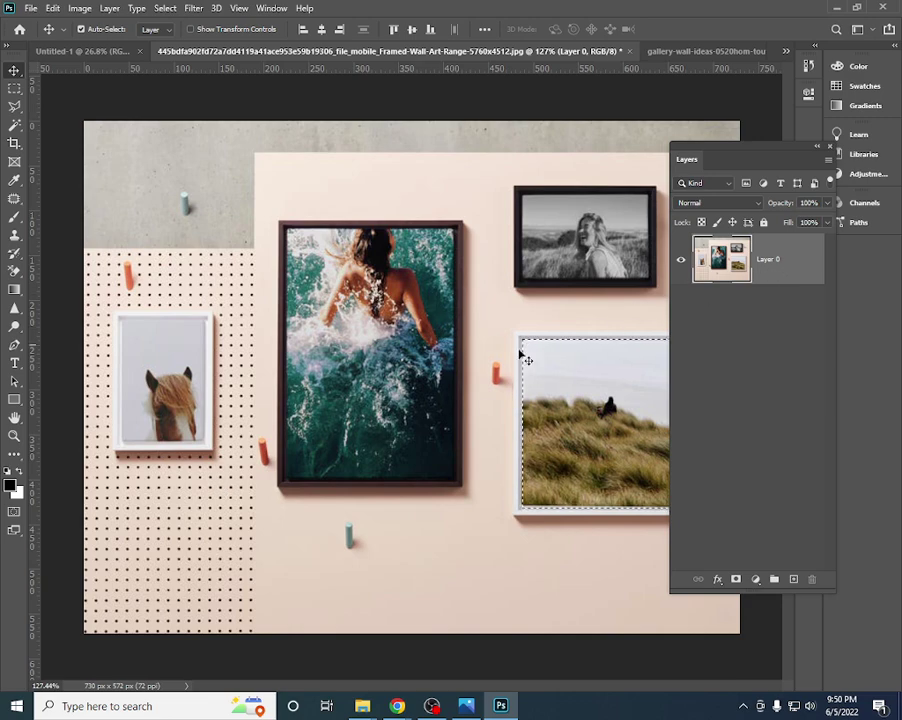
scroll(516, 354, up, 7)
scroll(300, 297, down, 2)
scroll(326, 315, down, 3)
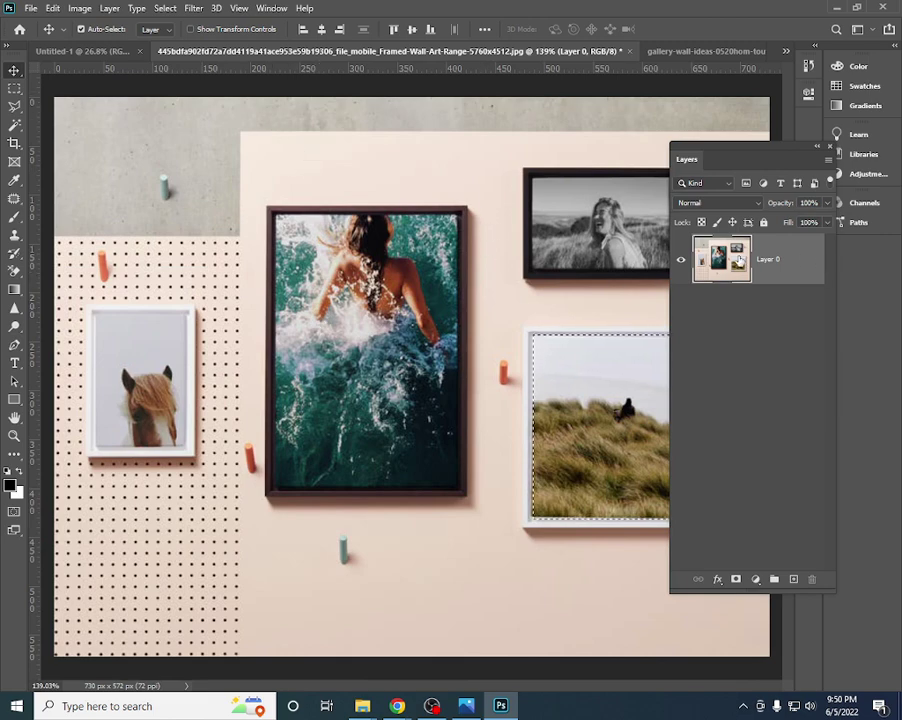
scroll(493, 320, up, 2)
scroll(493, 320, up, 2)
scroll(530, 314, right, 5)
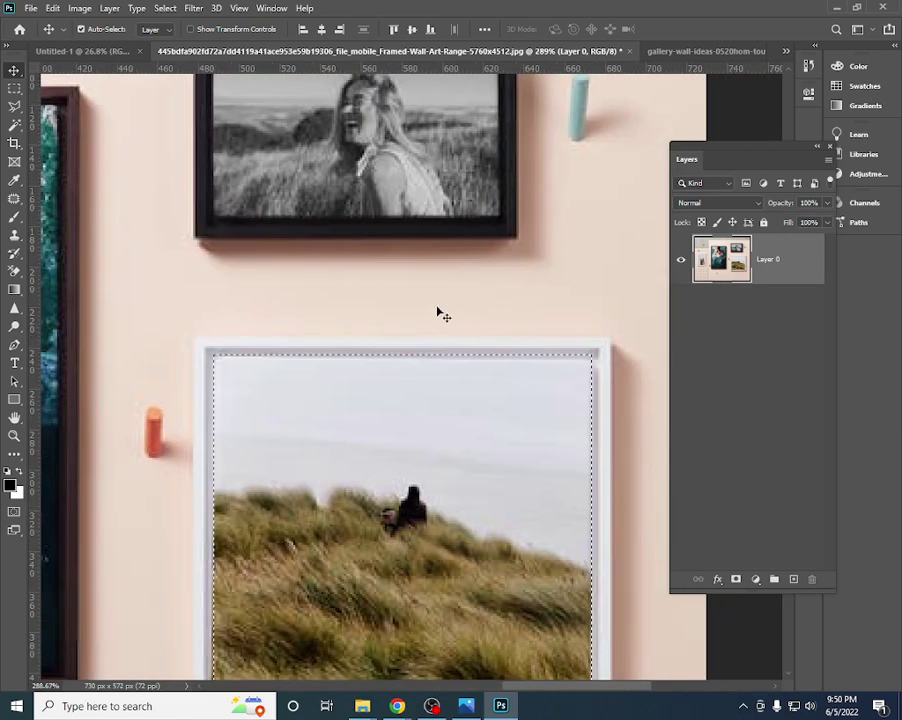
scroll(400, 318, down, 2)
click(14, 88)
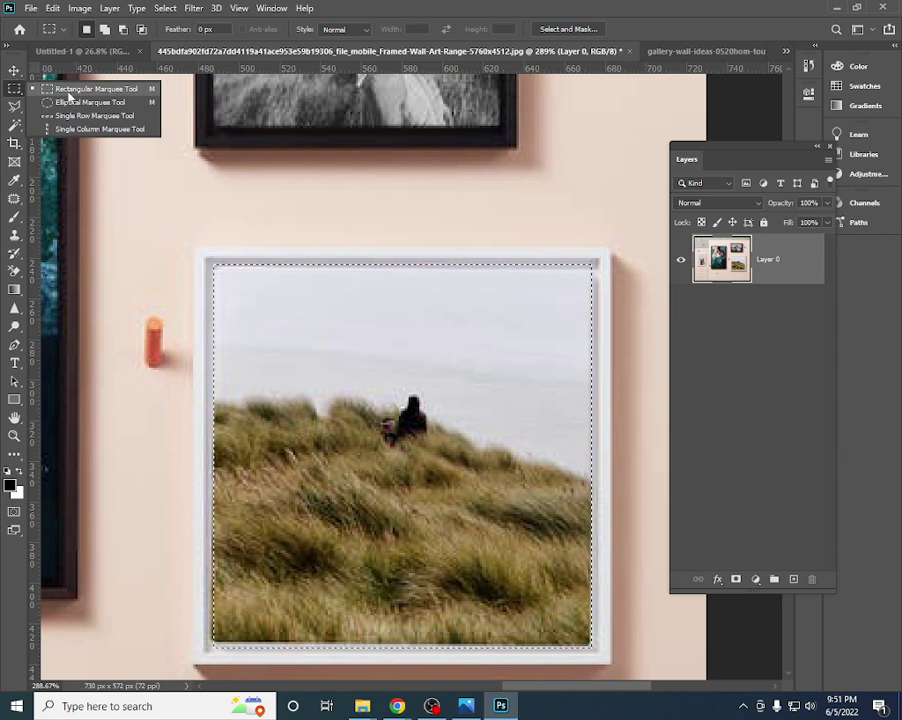
click(68, 92)
scroll(249, 214, down, 2)
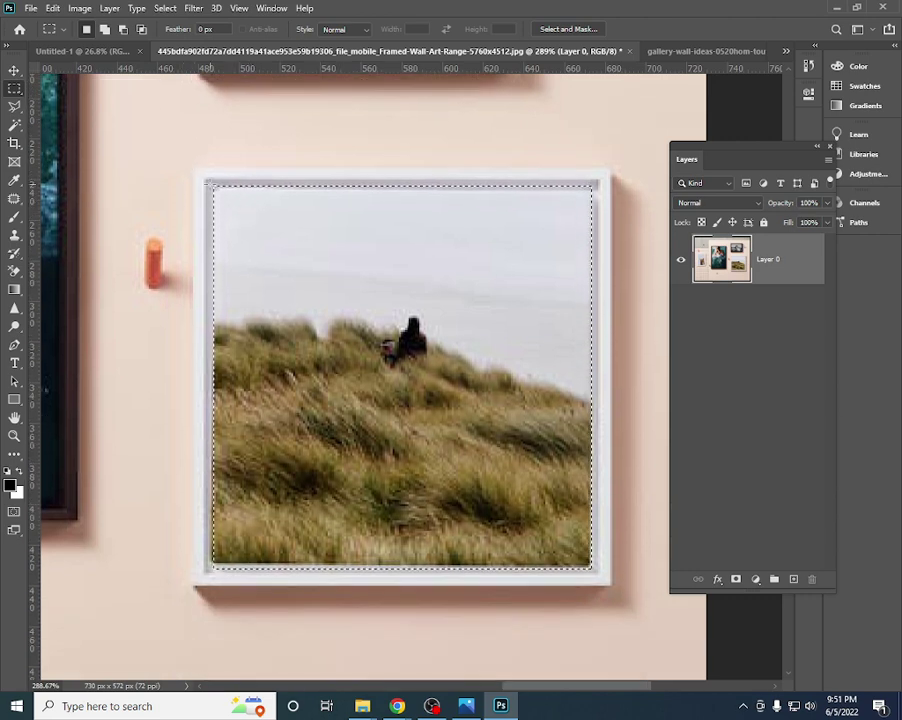
drag(210, 183, 582, 566)
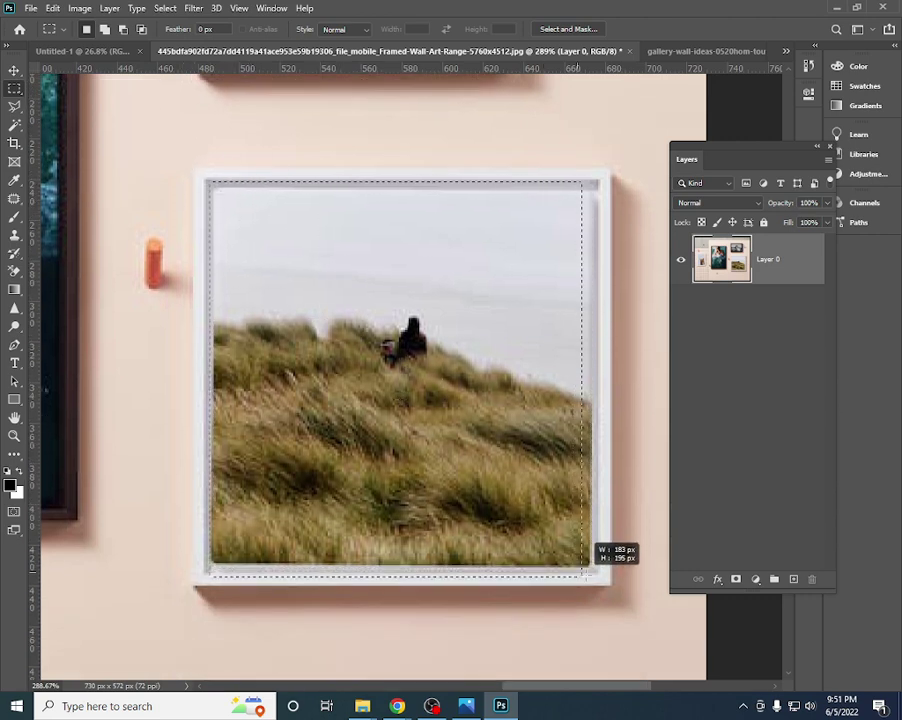
- Copy the grass photo and paste it as new Layer 1 via the Edit menu
scroll(482, 304, down, 2)
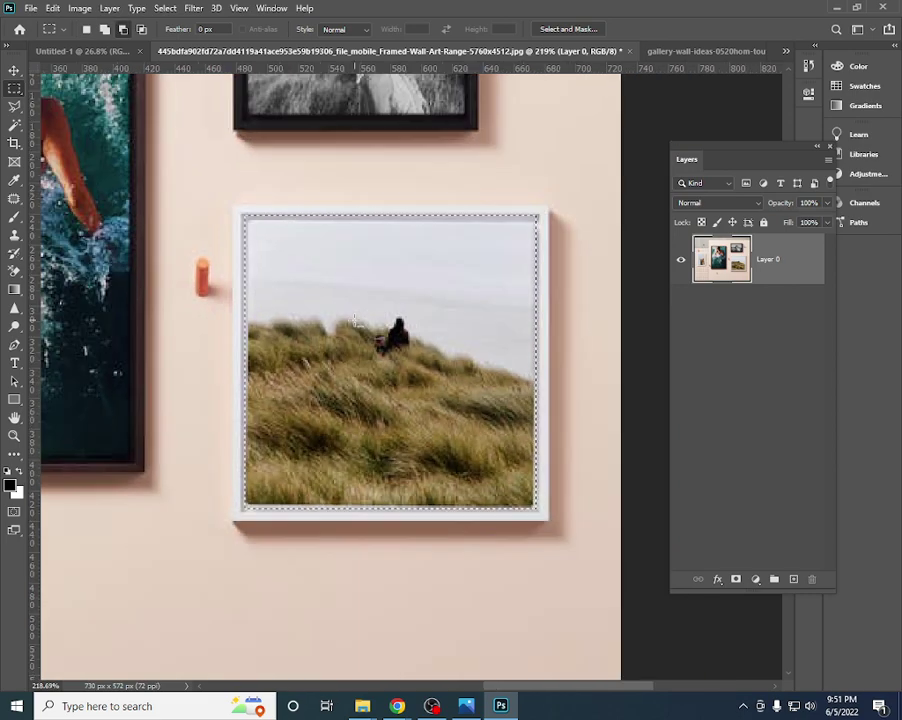
click(53, 9)
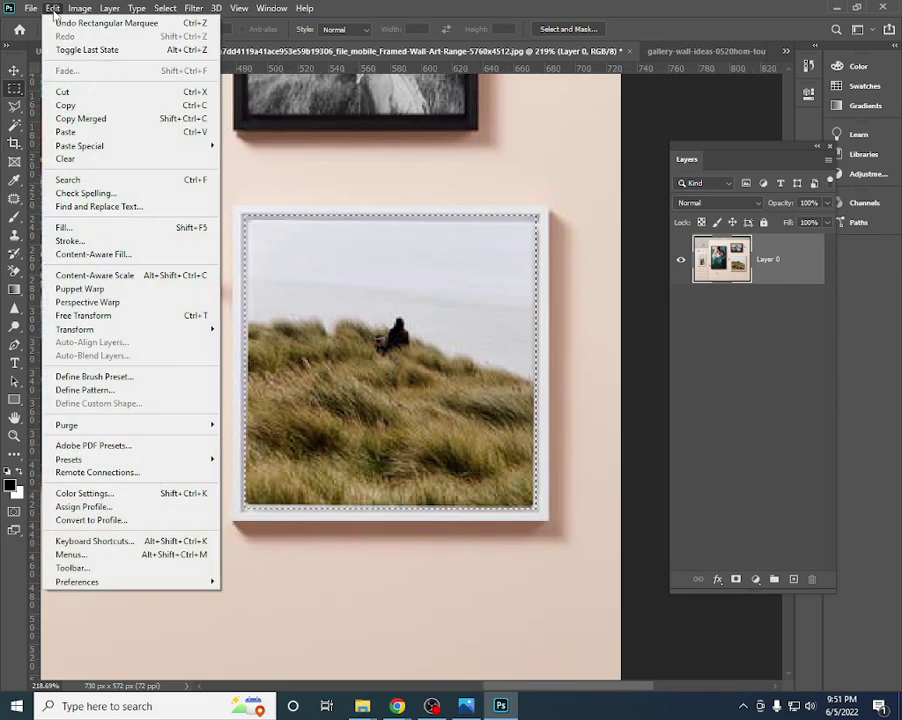
click(65, 106)
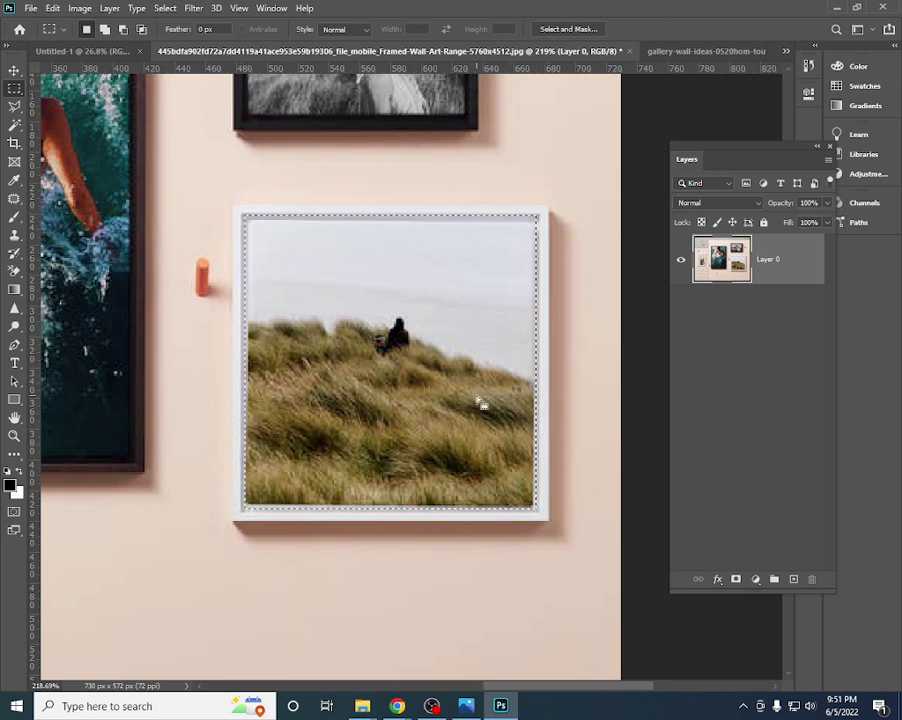
click(52, 8)
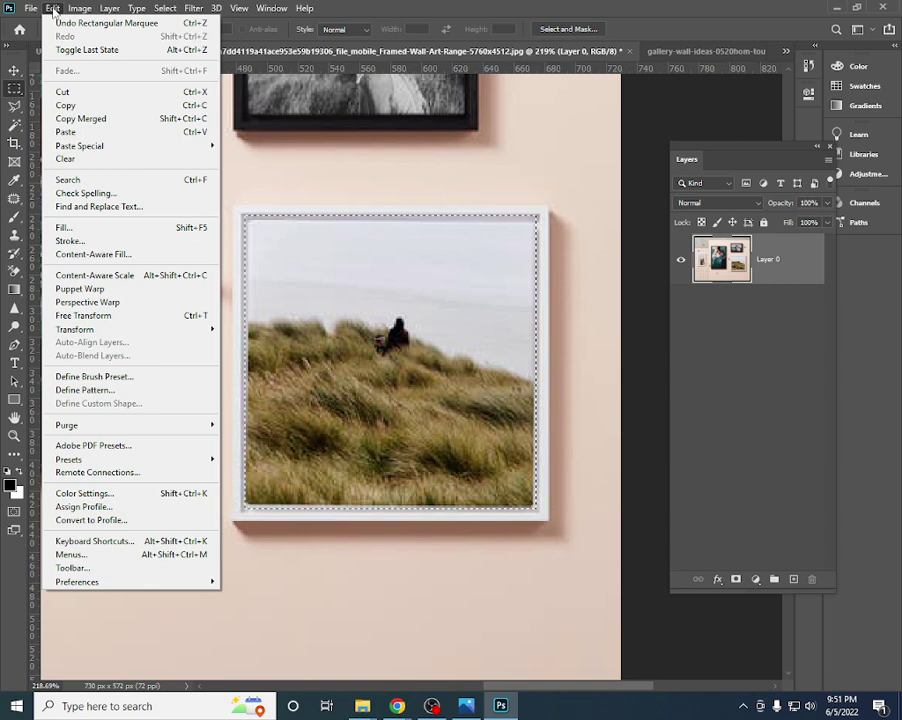
click(63, 136)
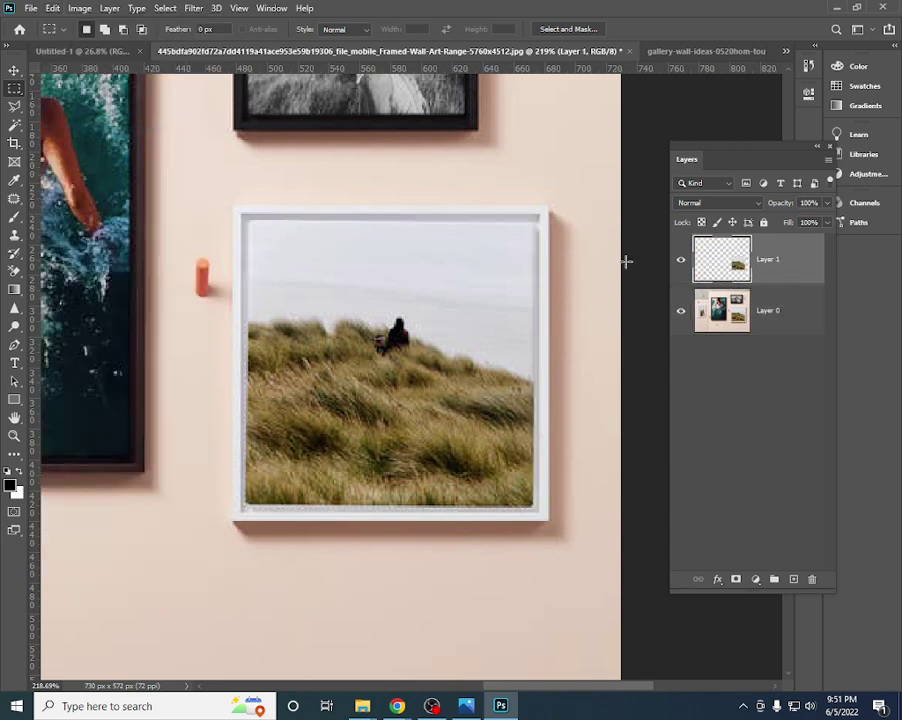
- With the Move tool, drag the grass photo over the ocean picture frame
key(v)
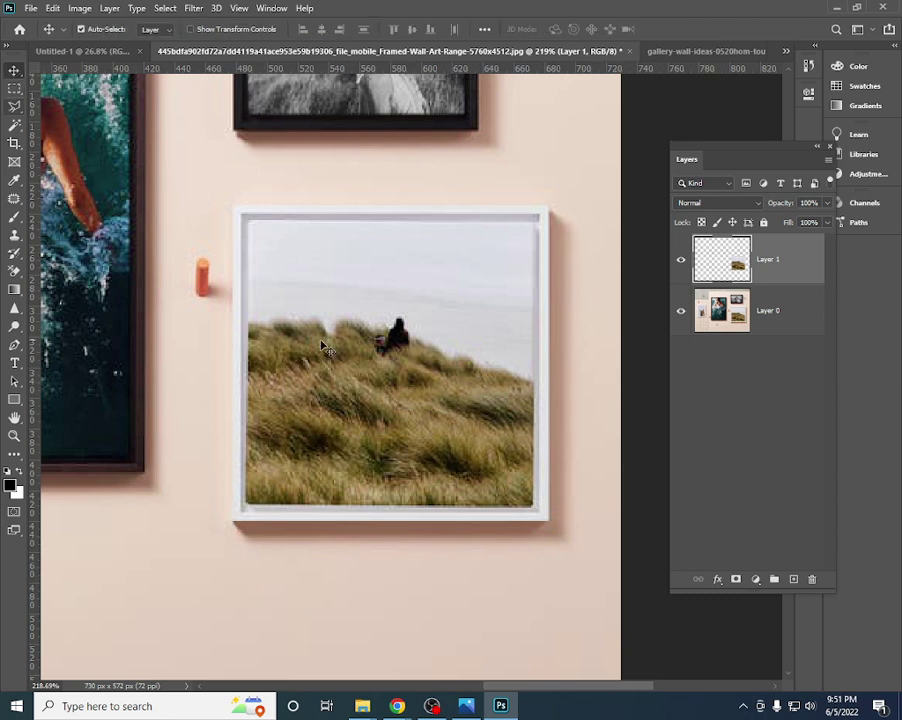
key(ctrl+0)
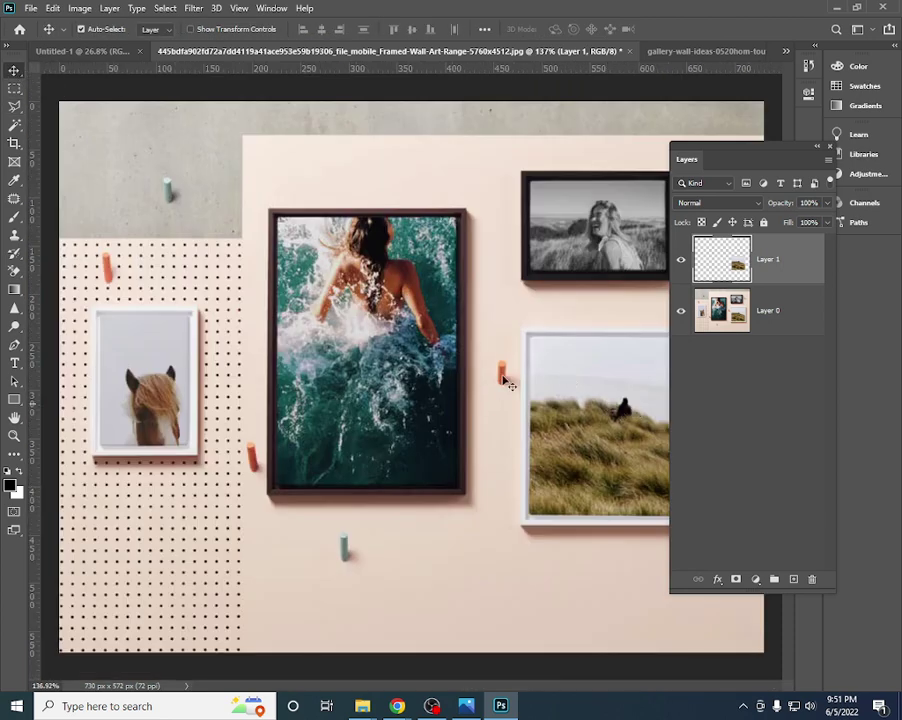
right_click(13, 72)
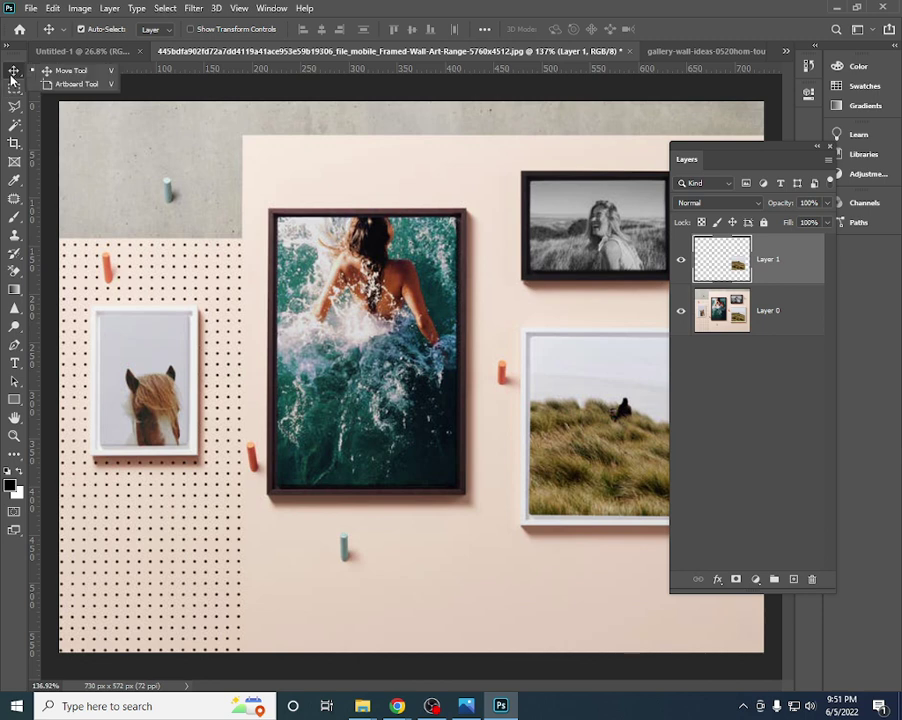
click(66, 71)
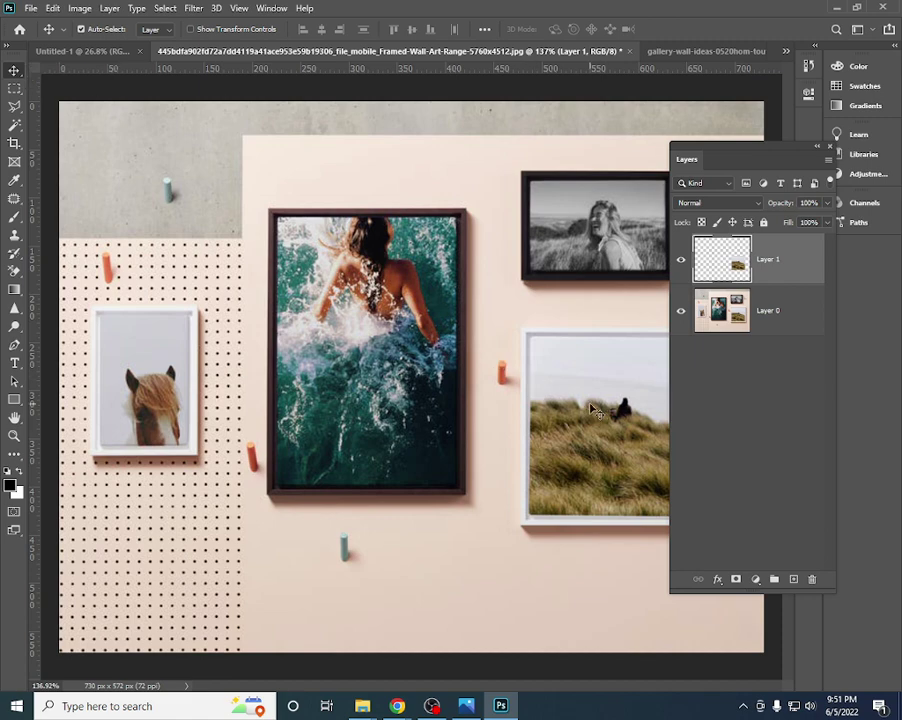
scroll(549, 510, up, 2)
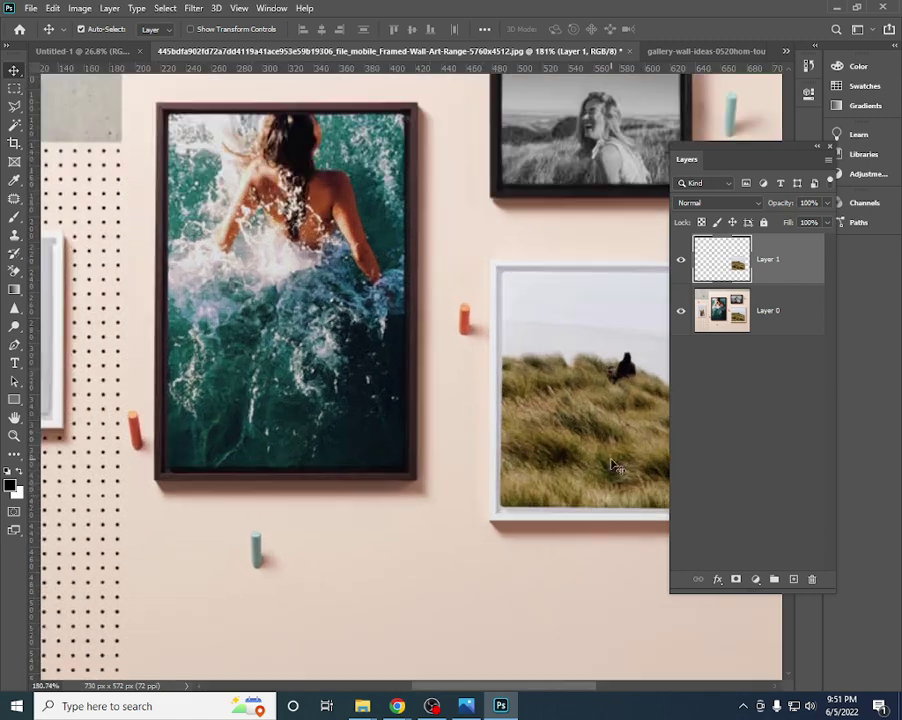
drag(610, 441, 370, 441)
scroll(337, 371, down, 1)
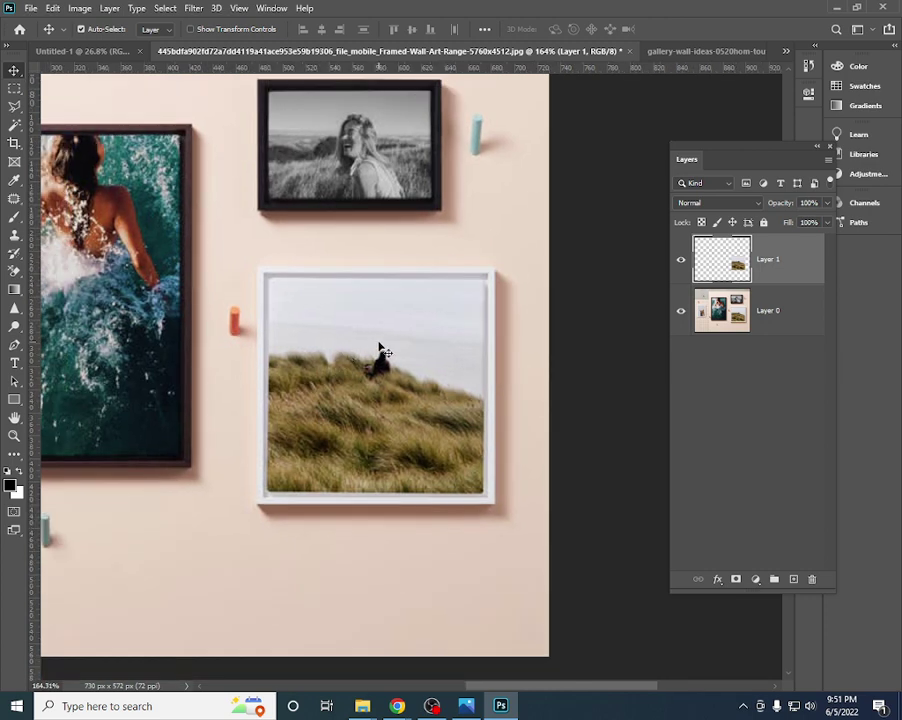
mouse_move(410, 403)
mouse_down()
mouse_move(567, 459)
mouse_move(458, 476)
mouse_up()
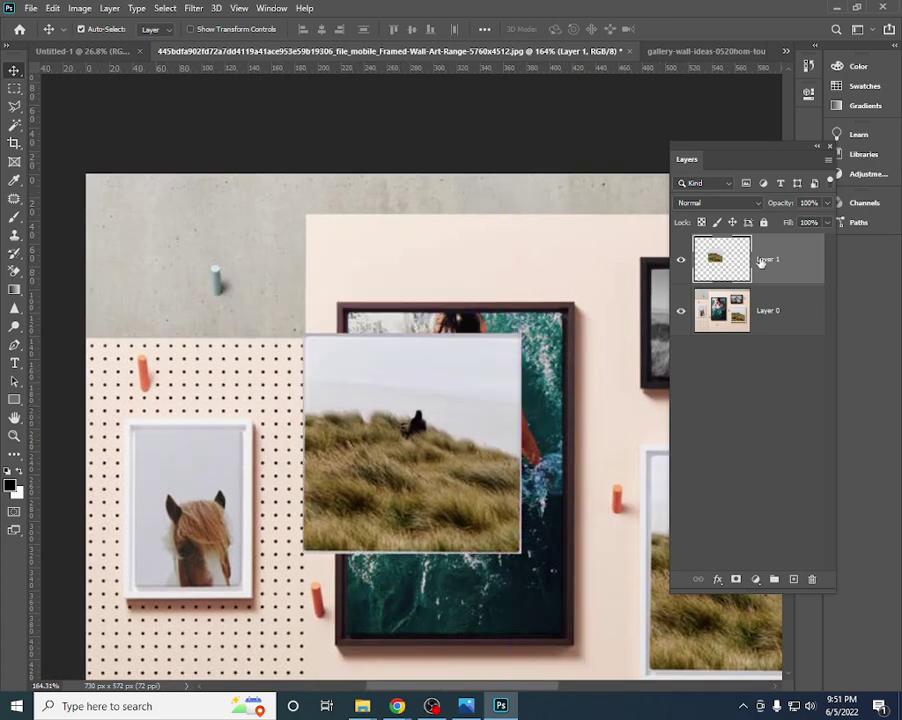
drag(390, 445, 410, 445)
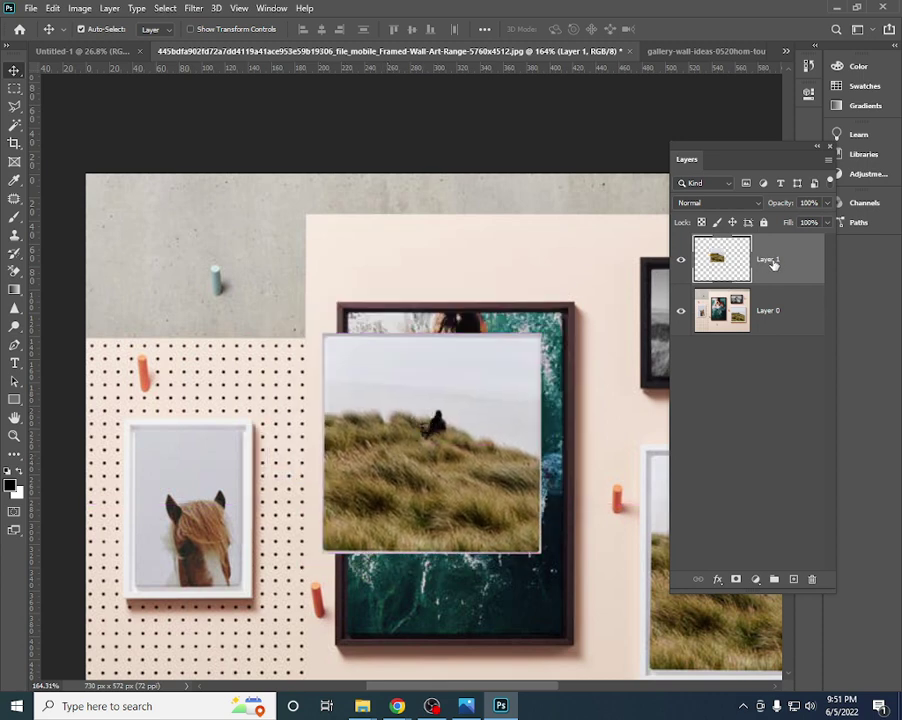
- Place the grass photo onto the large centre frame, aligned with its top edge
key(alt+bracketleft)
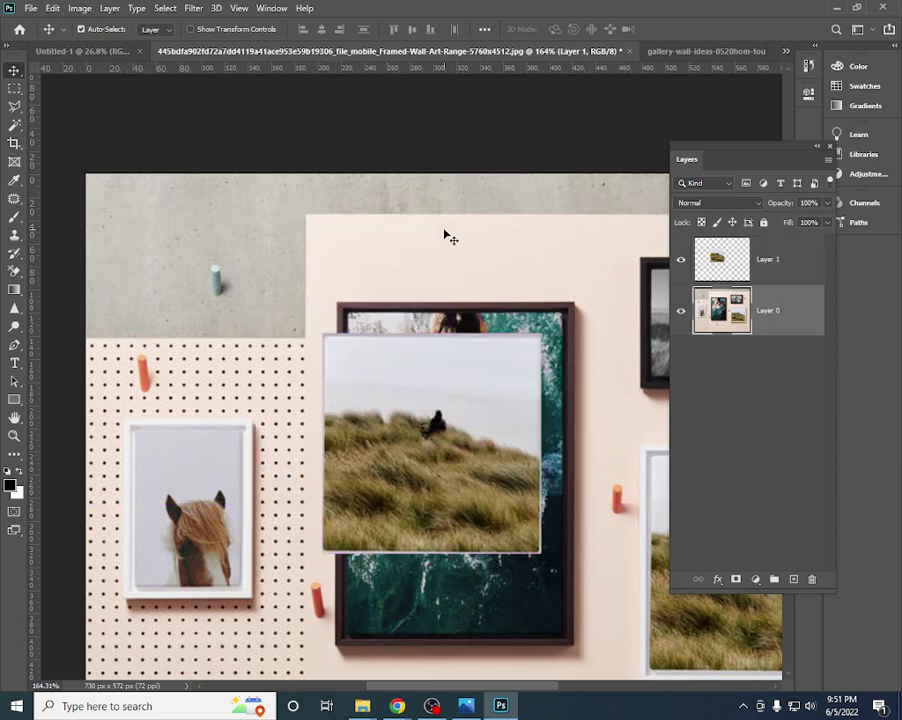
drag(520, 333, 240, 468)
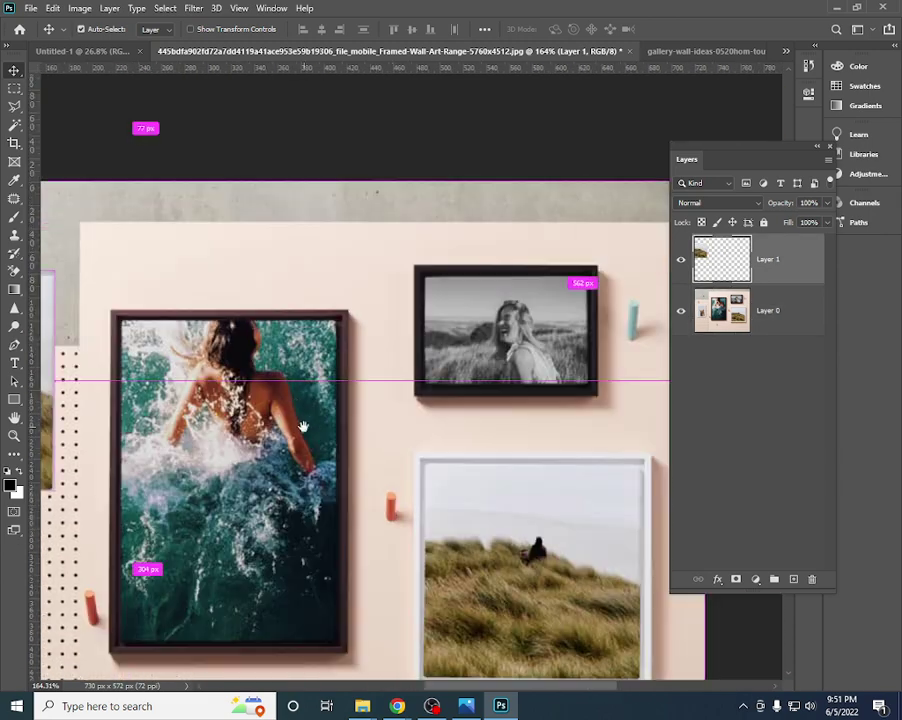
scroll(247, 352, down, 2)
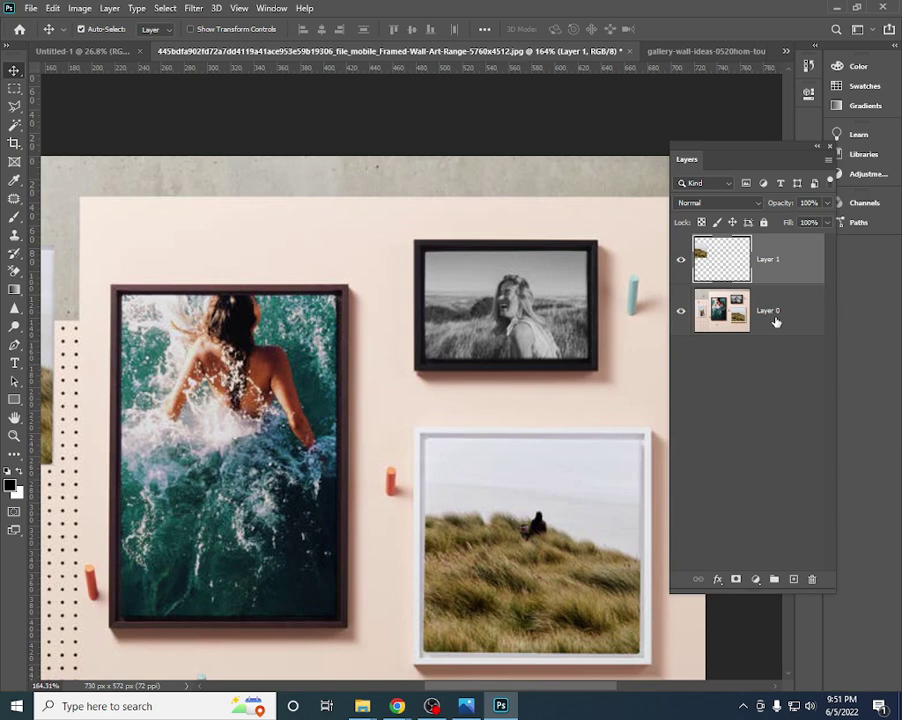
click(776, 320)
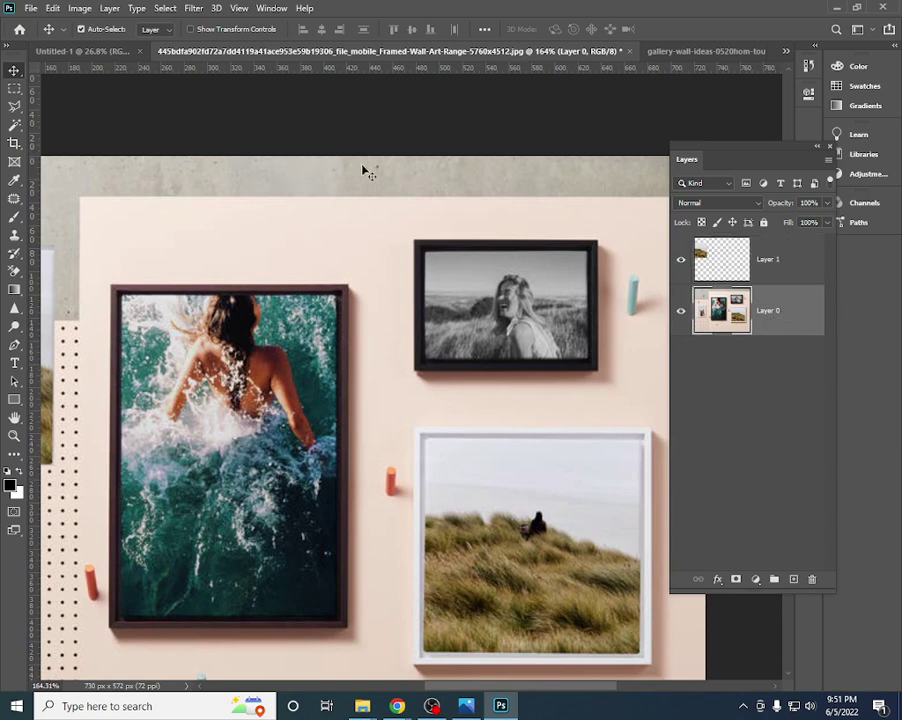
scroll(215, 284, down, 3)
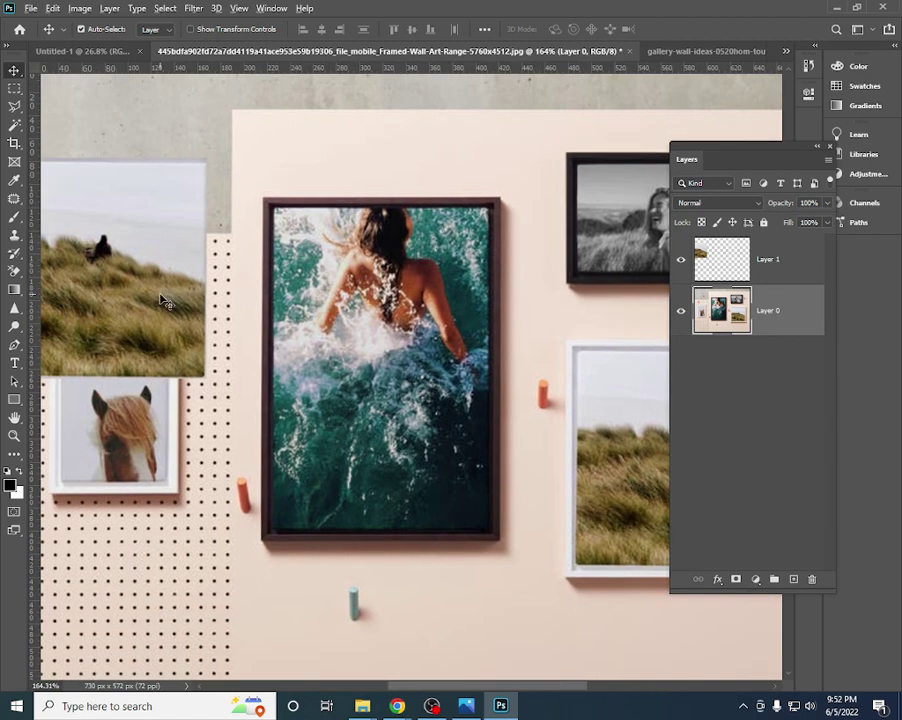
scroll(350, 315, up, 1)
scroll(352, 315, up, 1)
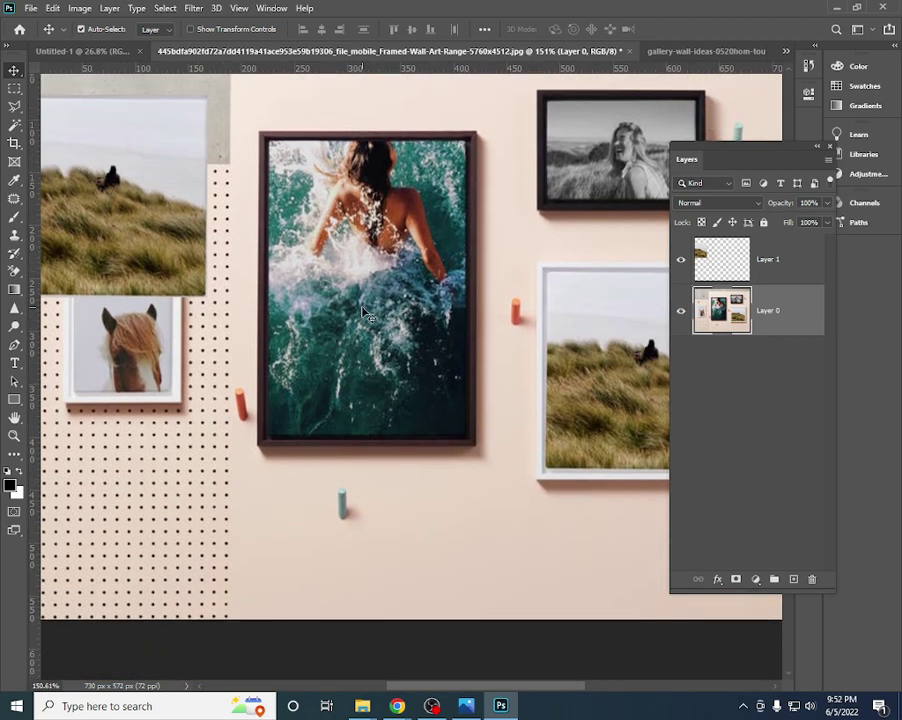
drag(135, 191, 398, 257)
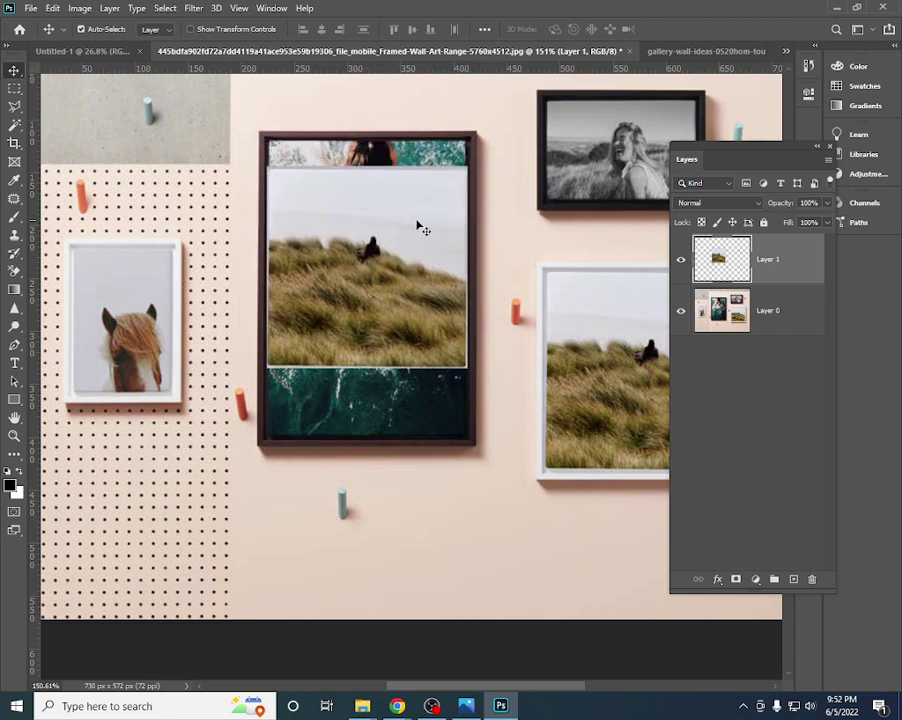
scroll(380, 238, up, 2)
scroll(268, 207, up, 1)
scroll(290, 236, up, 2)
drag(290, 236, 294, 186)
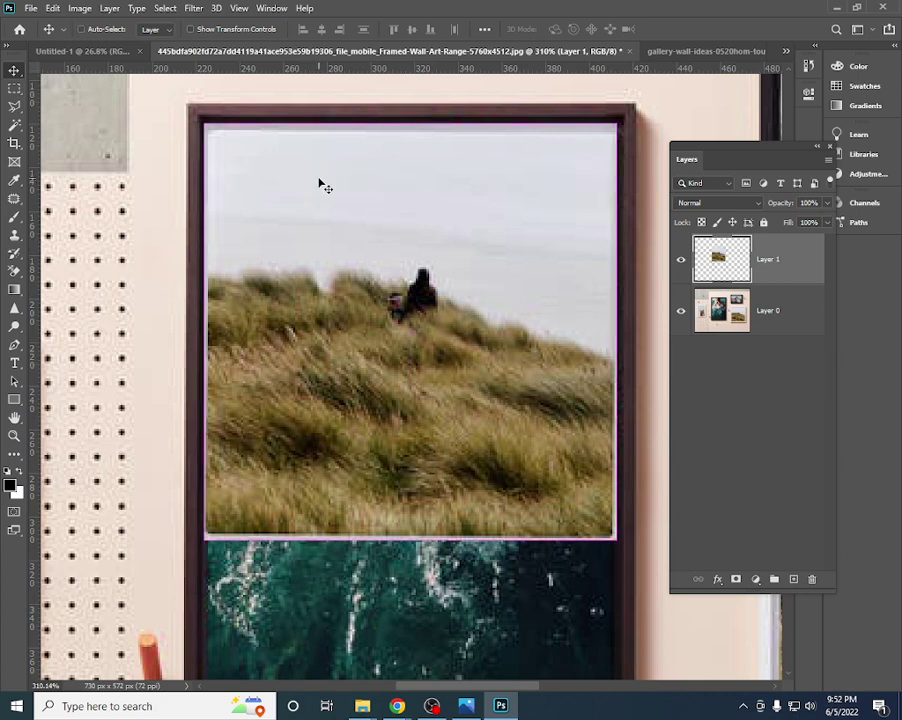
- Free-transform the grass photo, commit it, and reposition it within the large frame
key(ctrl+t)
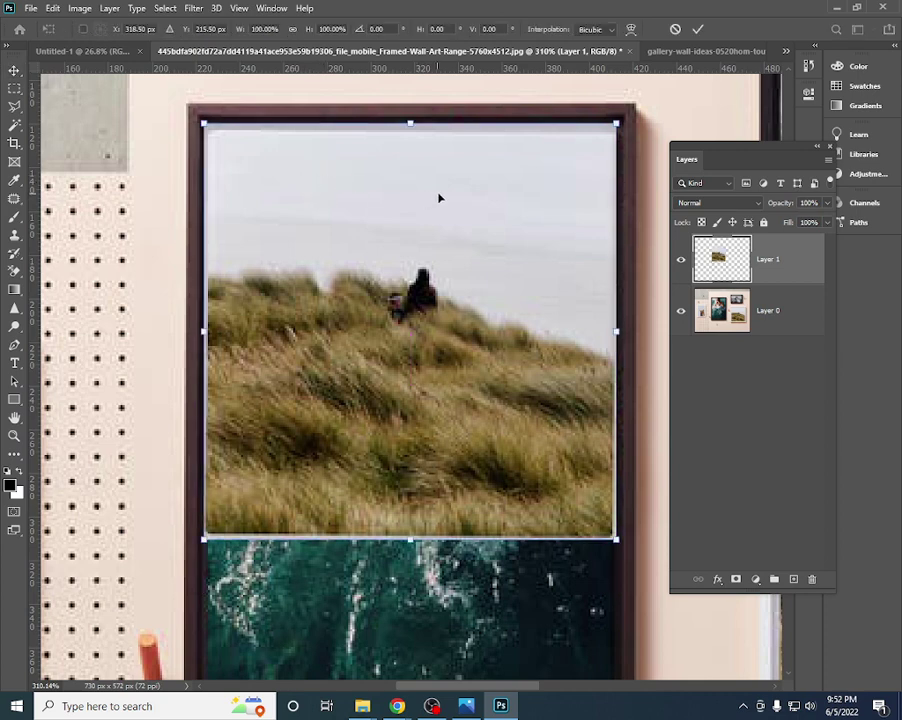
click(698, 29)
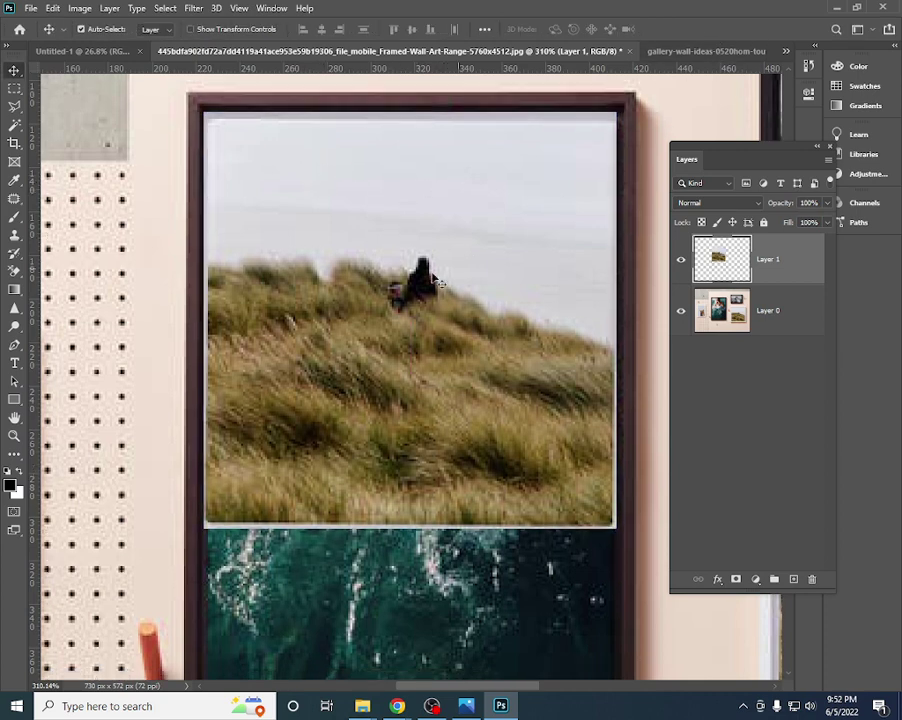
scroll(346, 314, down, 3)
scroll(403, 300, down, 3)
mouse_move(403, 300)
mouse_down()
mouse_move(328, 375)
mouse_move(477, 461)
mouse_move(296, 353)
mouse_up()
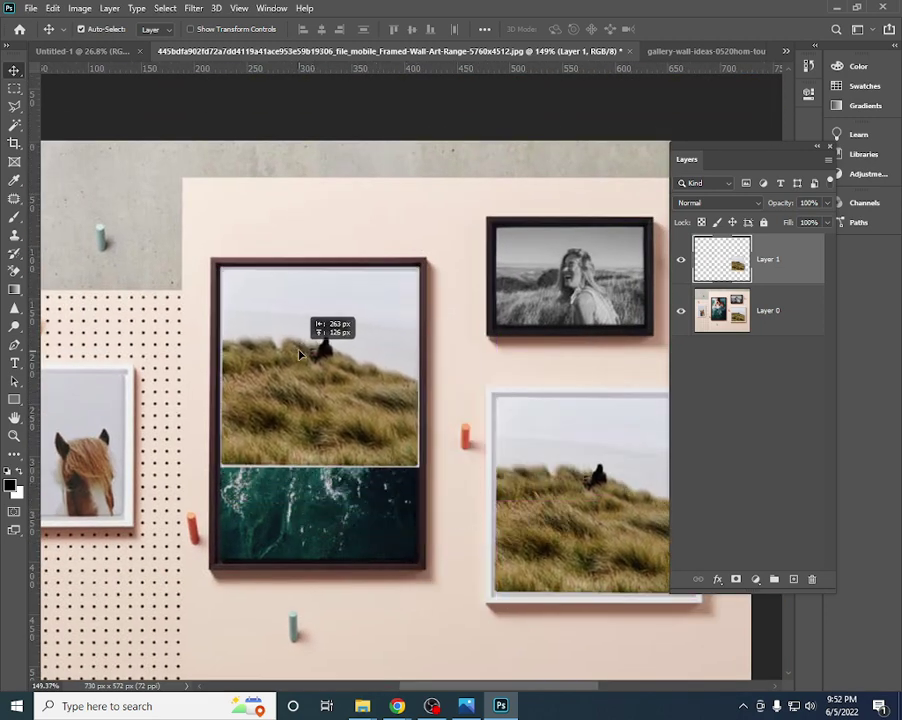
scroll(296, 353, up, 1)
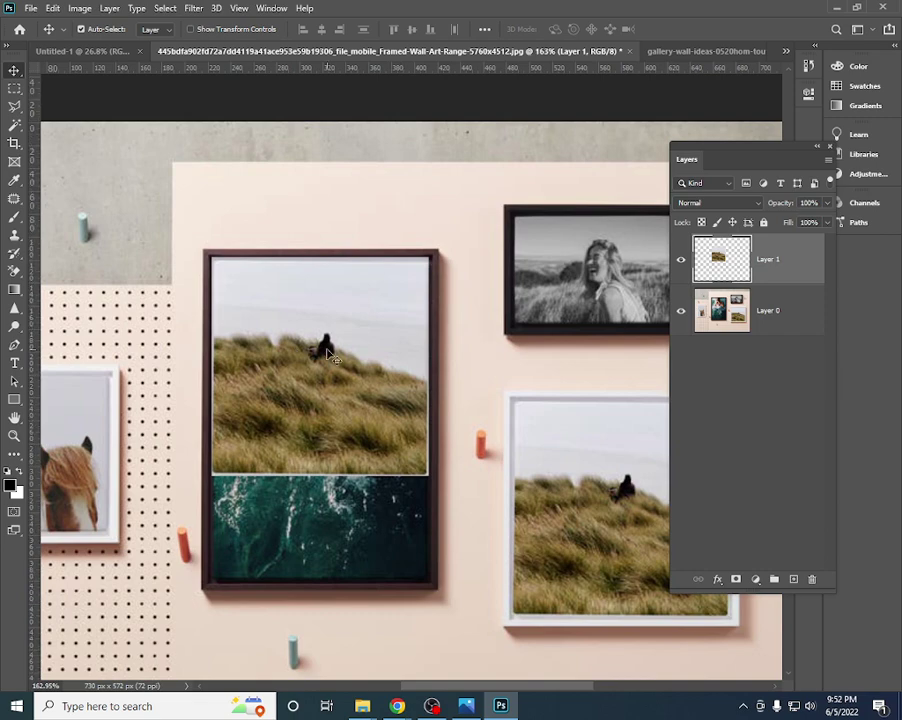
scroll(314, 357, down, 1)
- Paste a second grass-photo copy as Layer 2 and move it to the frame's top
click(50, 8)
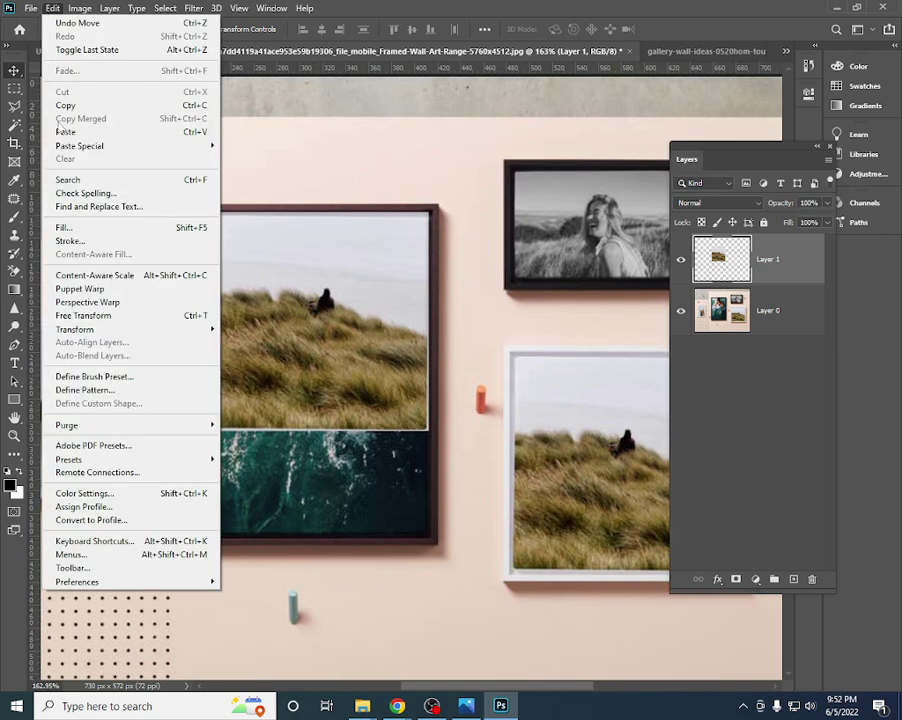
click(60, 132)
drag(372, 381, 326, 358)
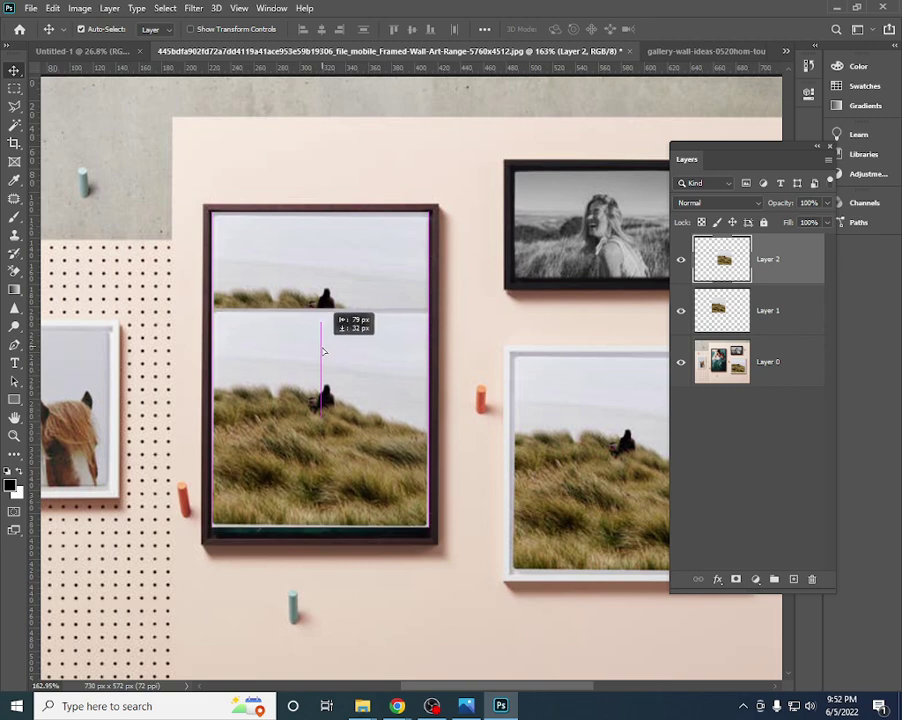
drag(326, 358, 322, 357)
scroll(322, 357, down, 2)
scroll(348, 340, down, 3)
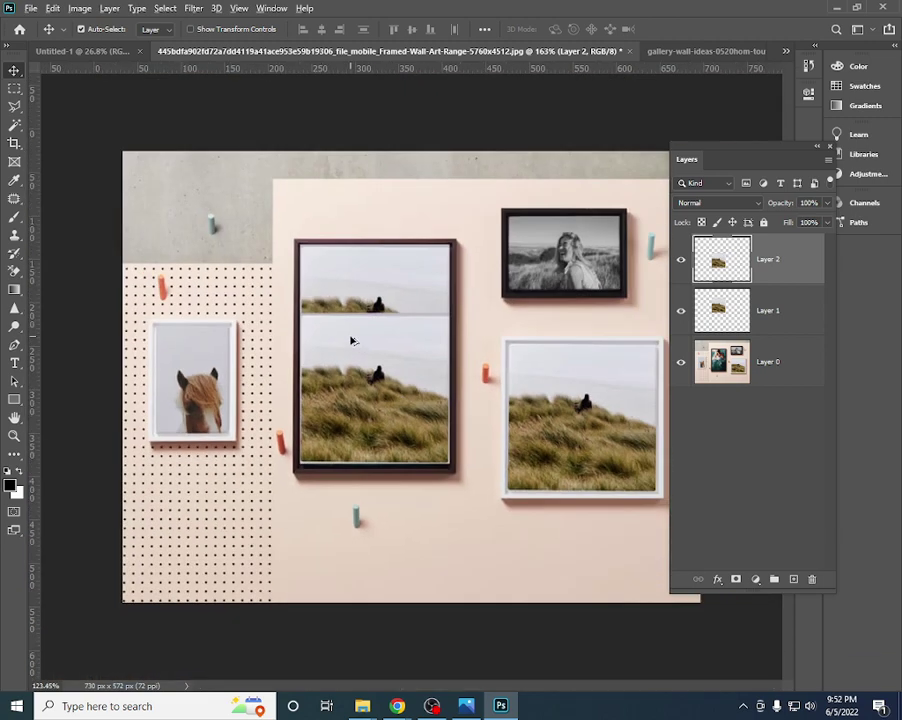
scroll(420, 345, up, 2)
- Marquee-select the photo inside the right white frame
click(14, 88)
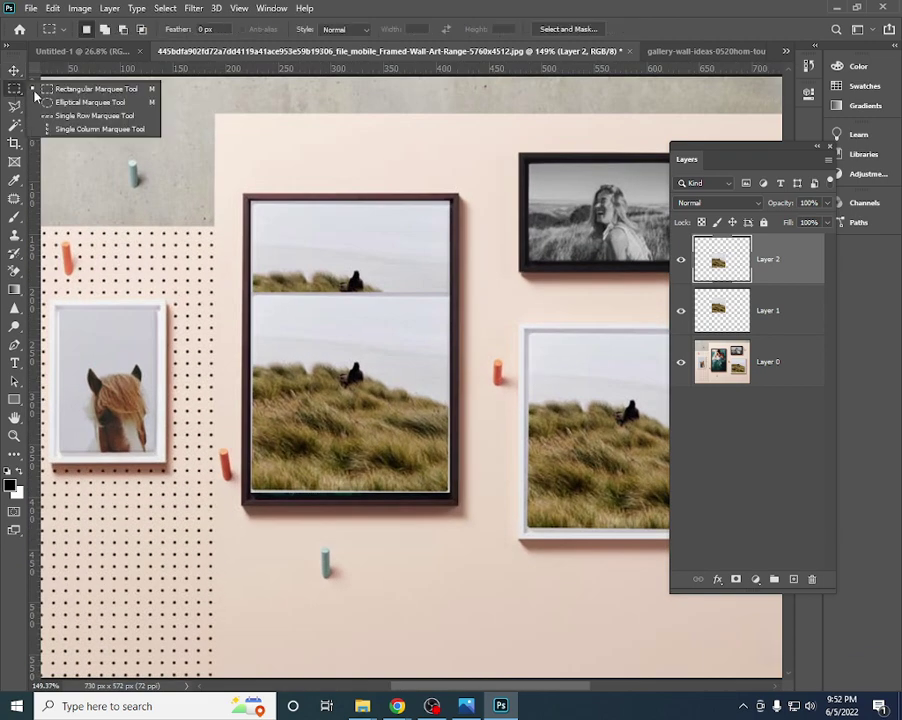
click(60, 88)
scroll(463, 370, down, 2)
scroll(537, 344, up, 1)
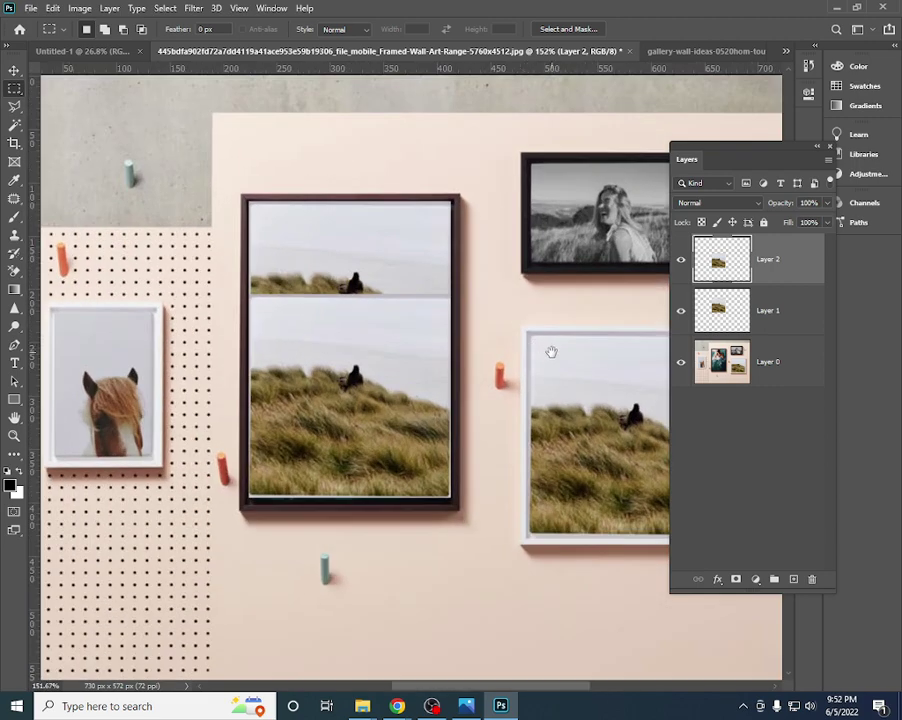
scroll(550, 352, up, 1)
scroll(288, 299, up, 1)
drag(285, 306, 568, 593)
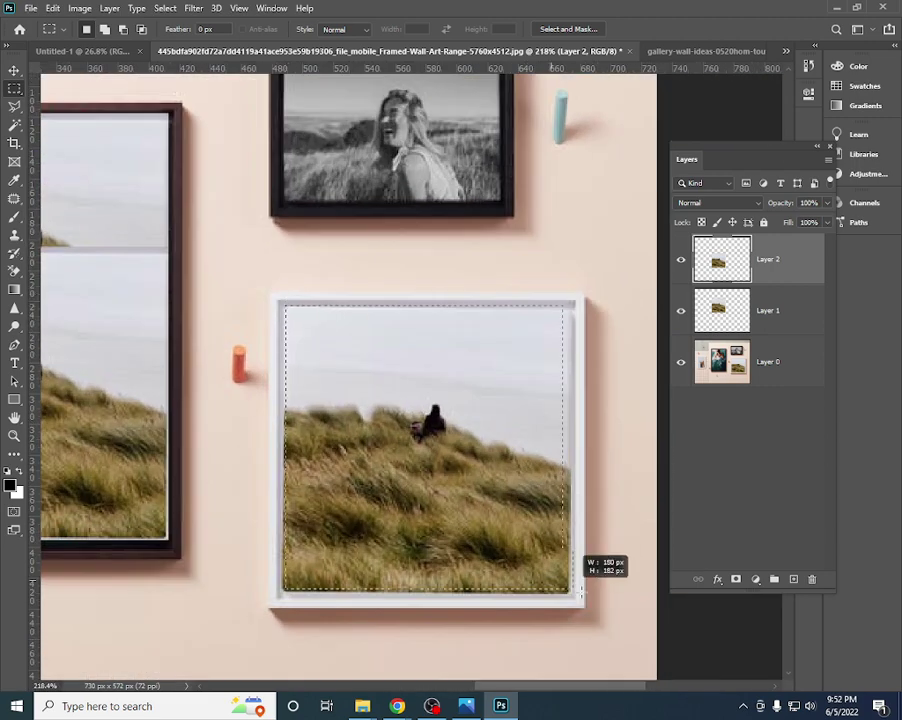
- On Layer 0, delete the selected photo and then undo the deletion
click(783, 371)
key(Delete)
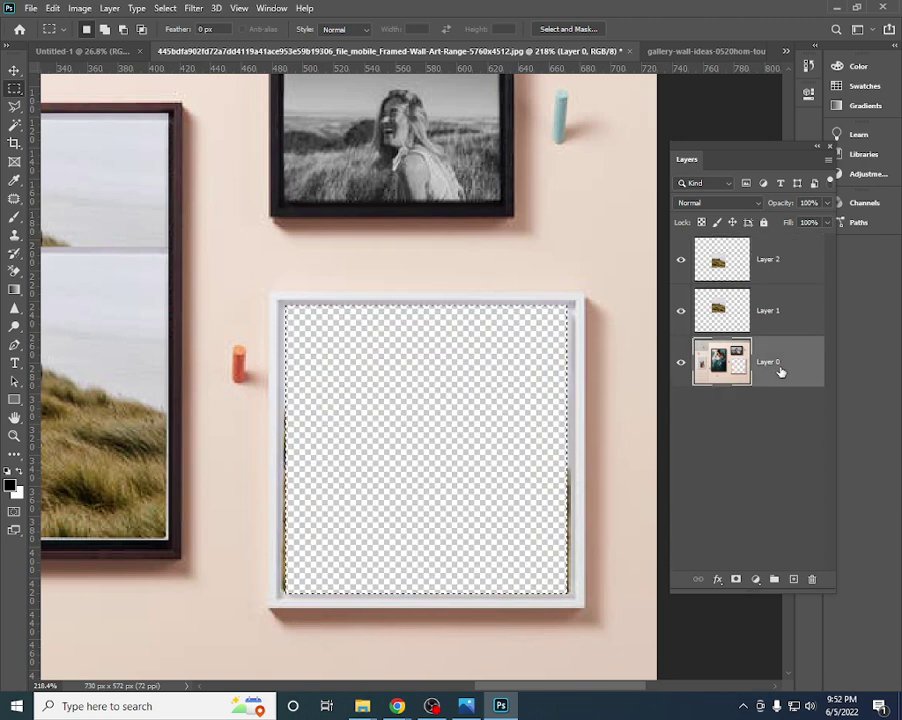
scroll(424, 490, down, 1)
scroll(424, 490, down, 1)
key(ctrl+z)
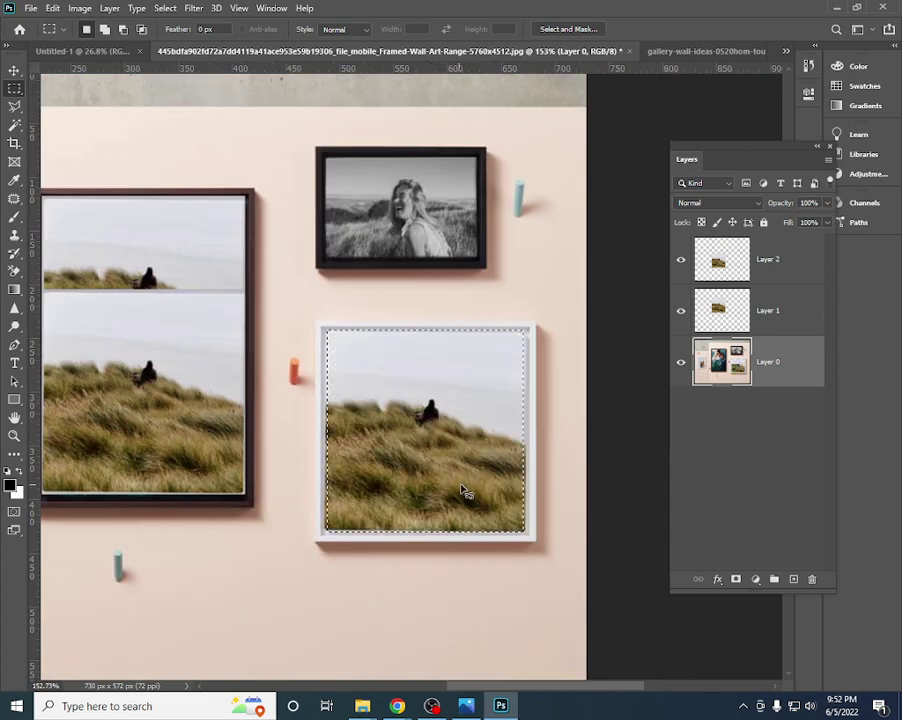
- Zoom and pan in close on the right white-framed photo
scroll(350, 424, down, 1)
scroll(543, 370, up, 1)
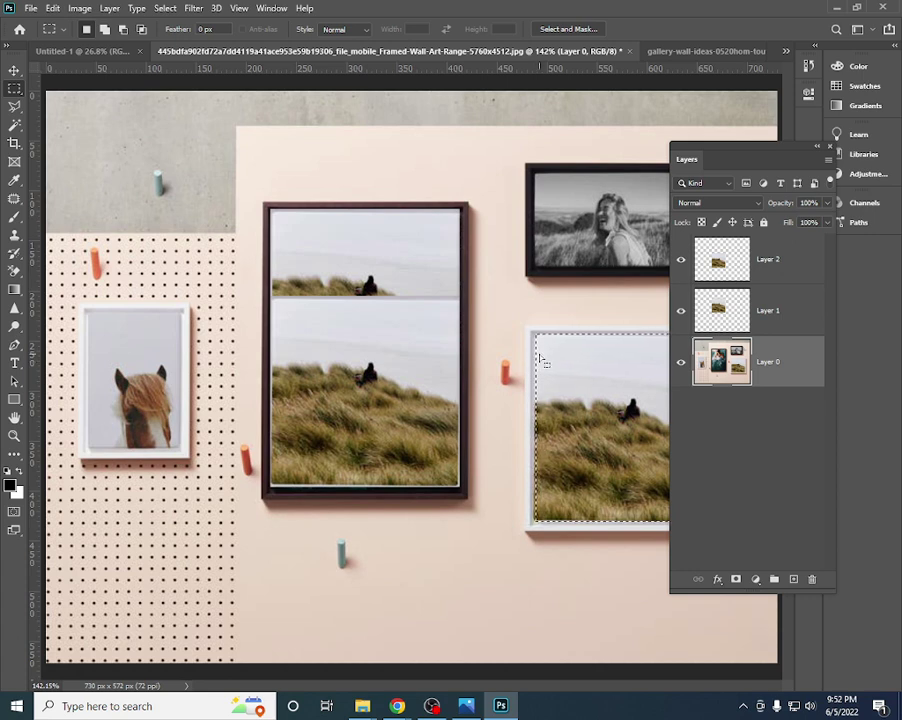
scroll(540, 383, up, 3)
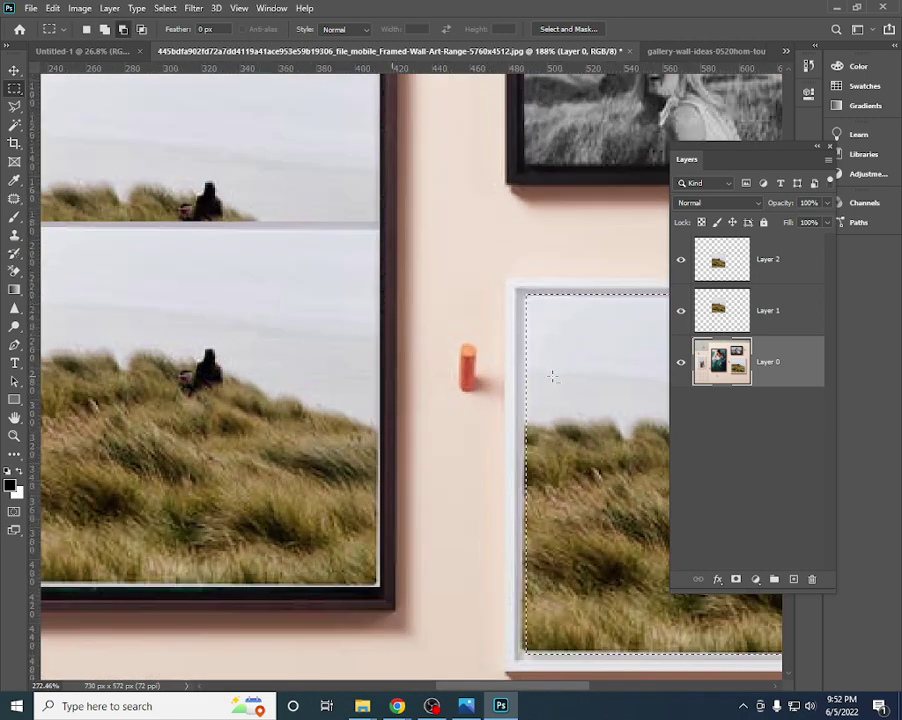
drag(408, 380, 236, 340)
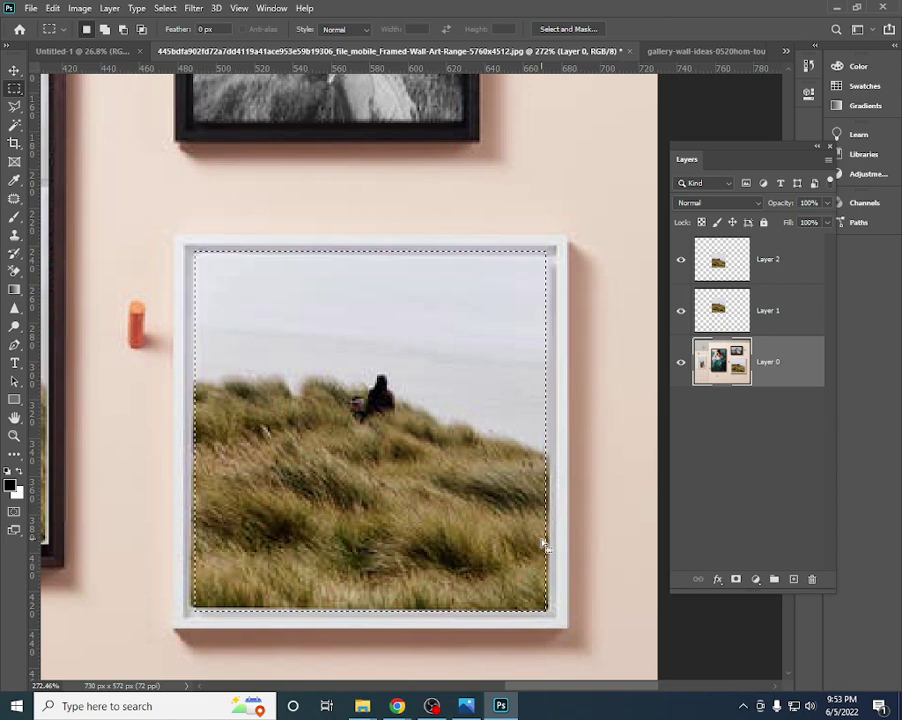
mouse_move(397, 706)
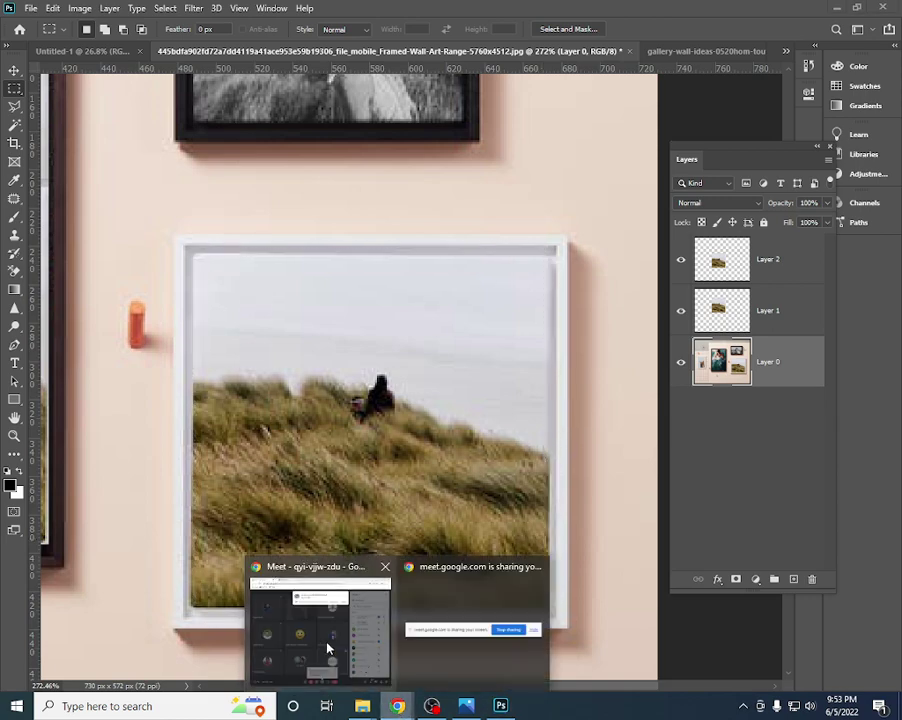
- Admit the waiting participant in Google Meet and minimize Chrome back to Photoshop
click(328, 645)
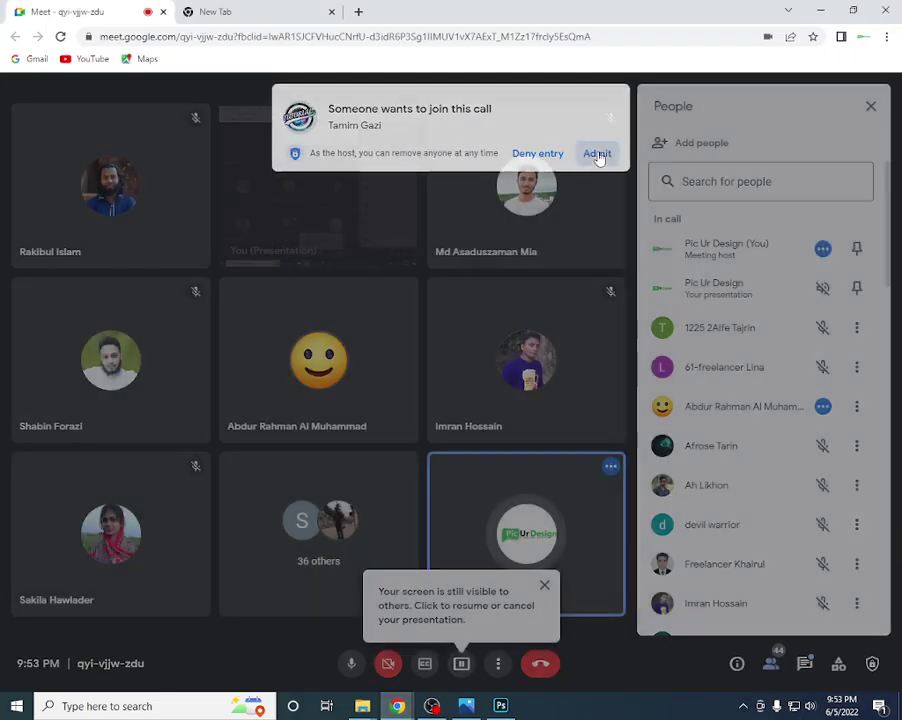
click(600, 154)
click(823, 9)
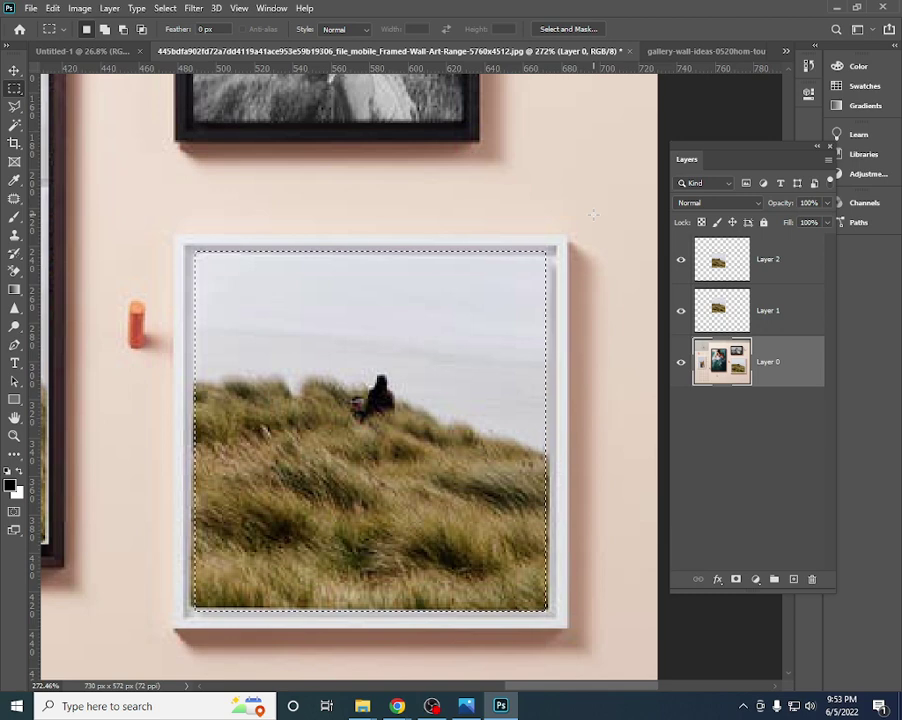
- Deselect the framed photo with Ctrl+D and switch to the Move tool
key(ctrl+d)
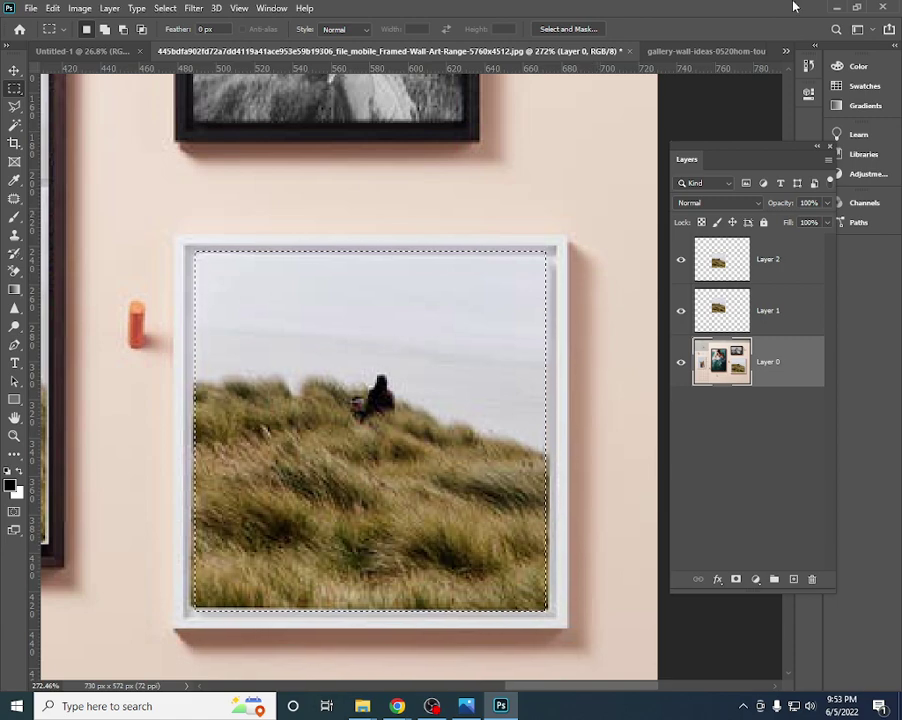
scroll(240, 90, down, 1)
click(14, 70)
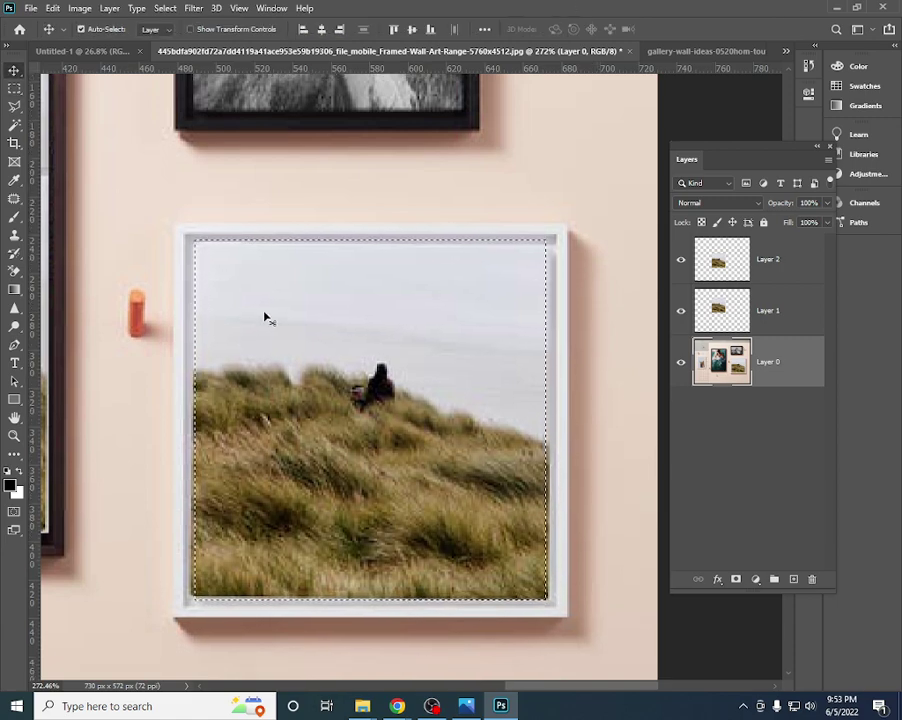
scroll(264, 314, down, 2)
scroll(356, 280, down, 2)
scroll(352, 275, up, 2)
scroll(352, 277, up, 2)
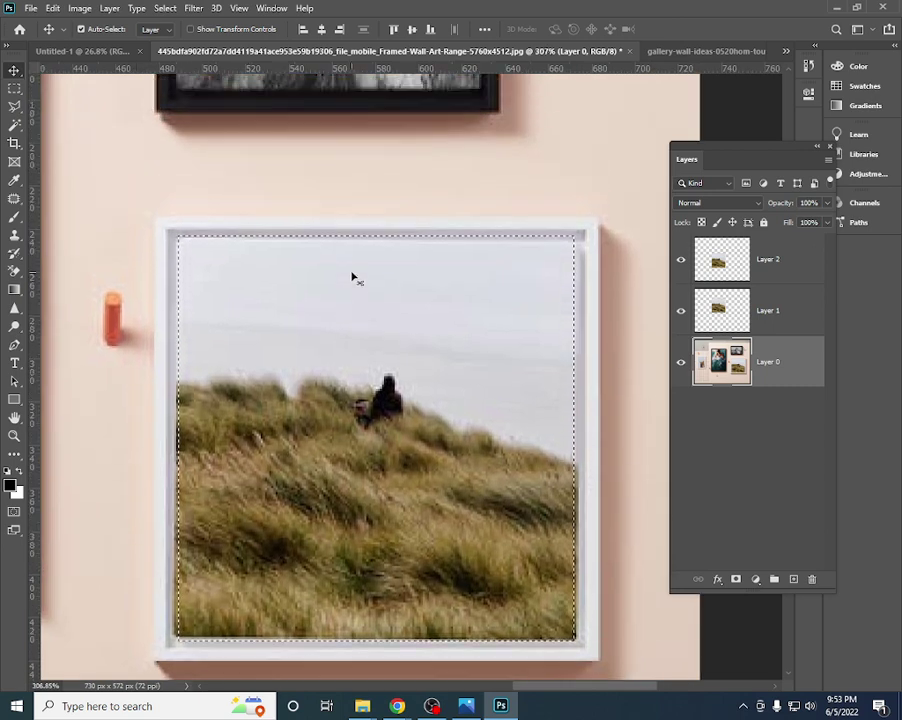
scroll(352, 277, up, 1)
scroll(352, 277, down, 1)
scroll(352, 278, down, 2)
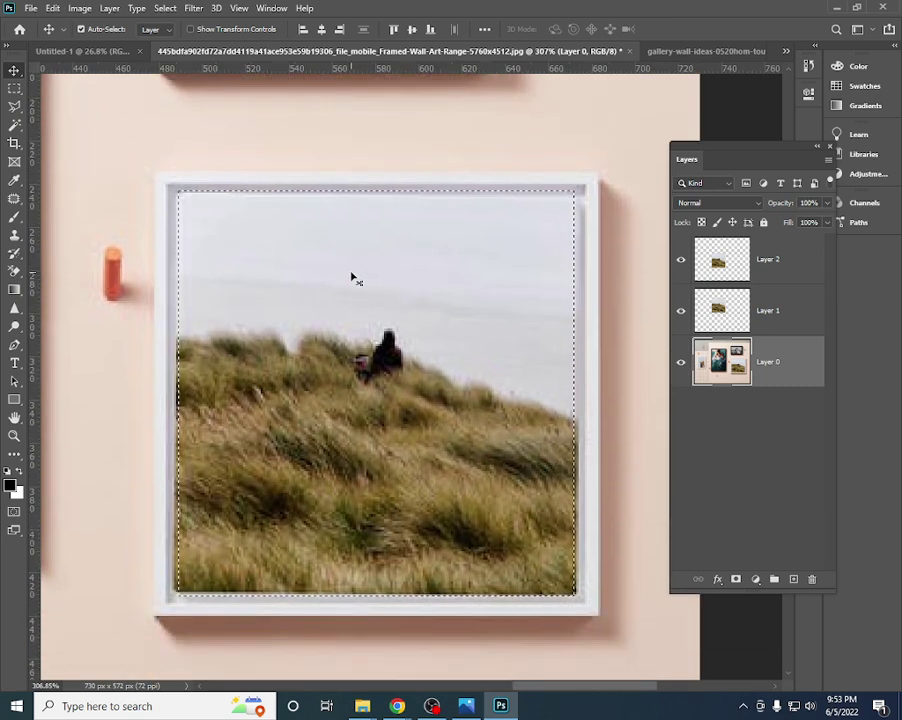
key(ctrl+d)
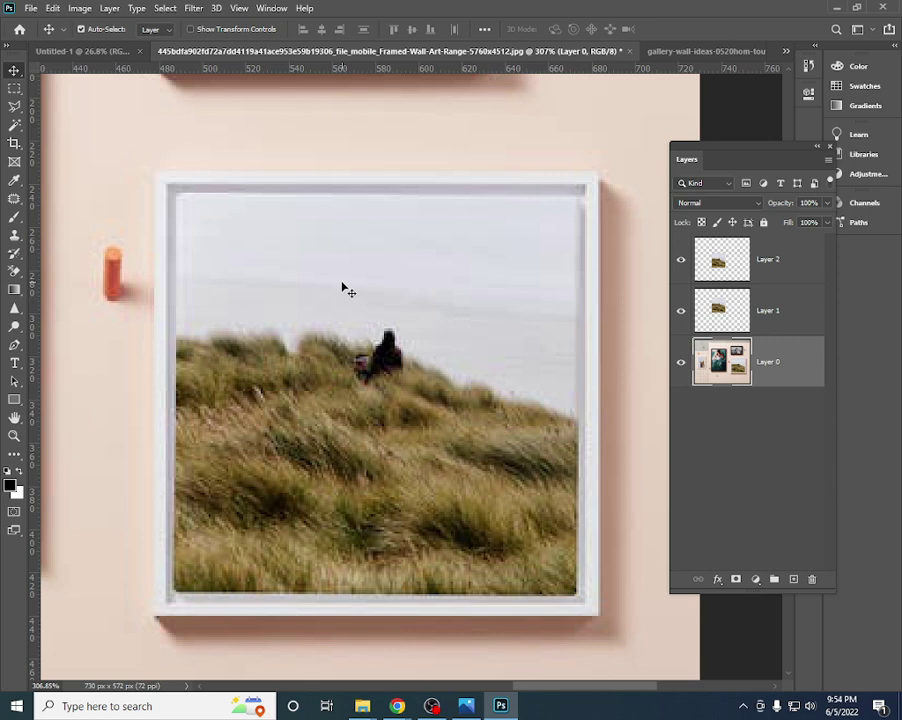
- Pan and zoom around the gallery wall to centre the large dark frame
scroll(320, 282, down, 2)
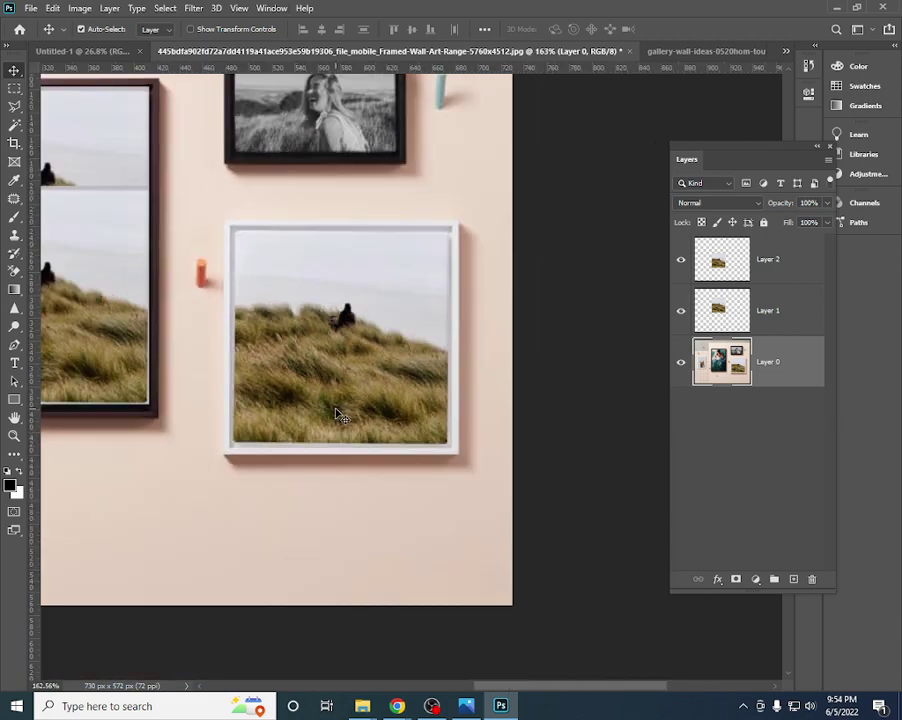
scroll(250, 350, down, 1)
scroll(390, 420, up, 2)
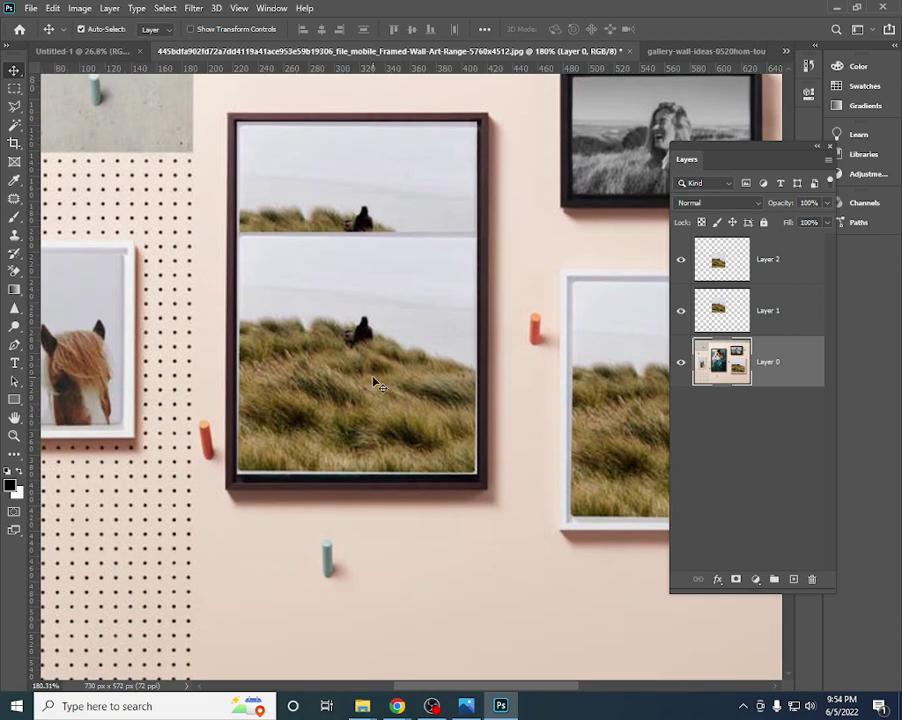
scroll(370, 380, right, 1)
mouse_move(472, 360)
mouse_down()
mouse_move(448, 372)
mouse_move(352, 325)
mouse_up()
scroll(300, 320, up, 1)
scroll(176, 312, up, 2)
mouse_move(176, 312)
mouse_down()
mouse_move(274, 306)
mouse_move(278, 262)
mouse_move(275, 326)
mouse_up()
scroll(268, 346, up, 2)
scroll(256, 324, down, 1)
scroll(430, 374, down, 1)
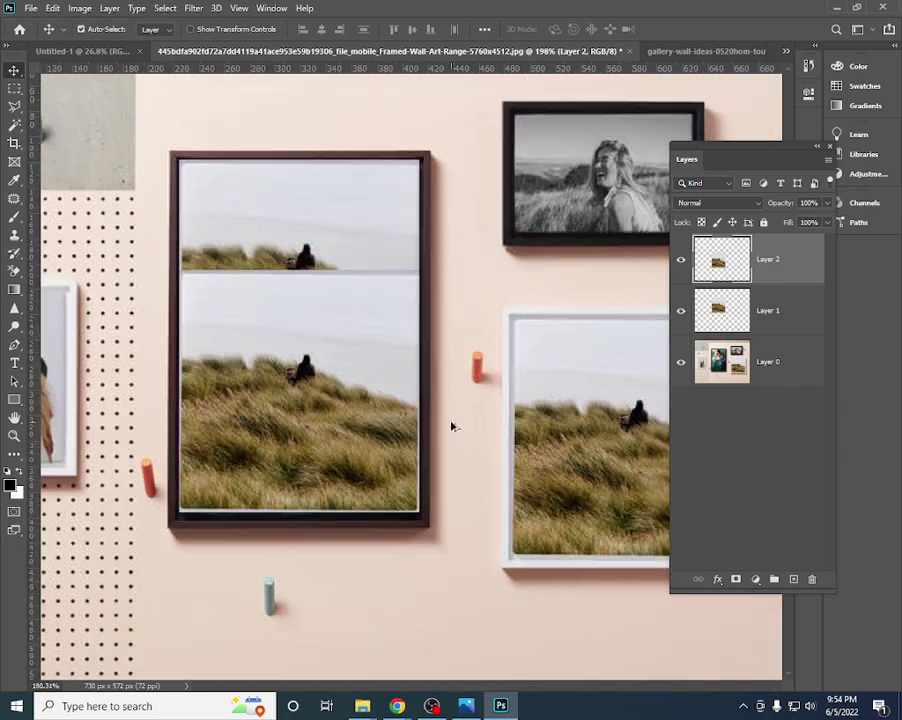
scroll(448, 422, down, 1)
- Make Layer 0 the working layer and test moving the left-frame grass photo
ctrl+click(459, 522)
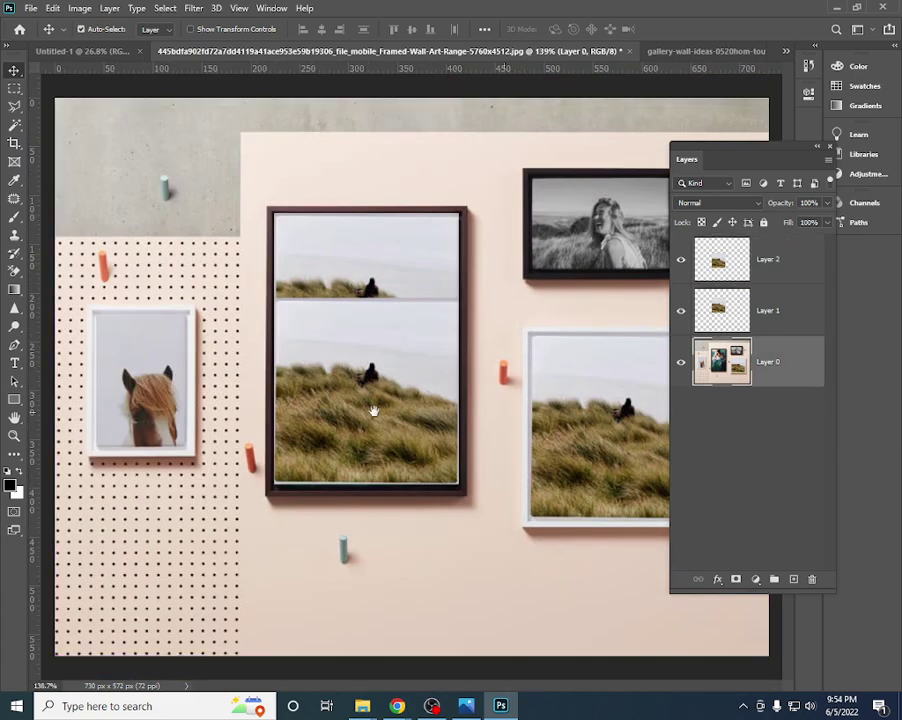
scroll(440, 405, up, 2)
drag(482, 395, 326, 395)
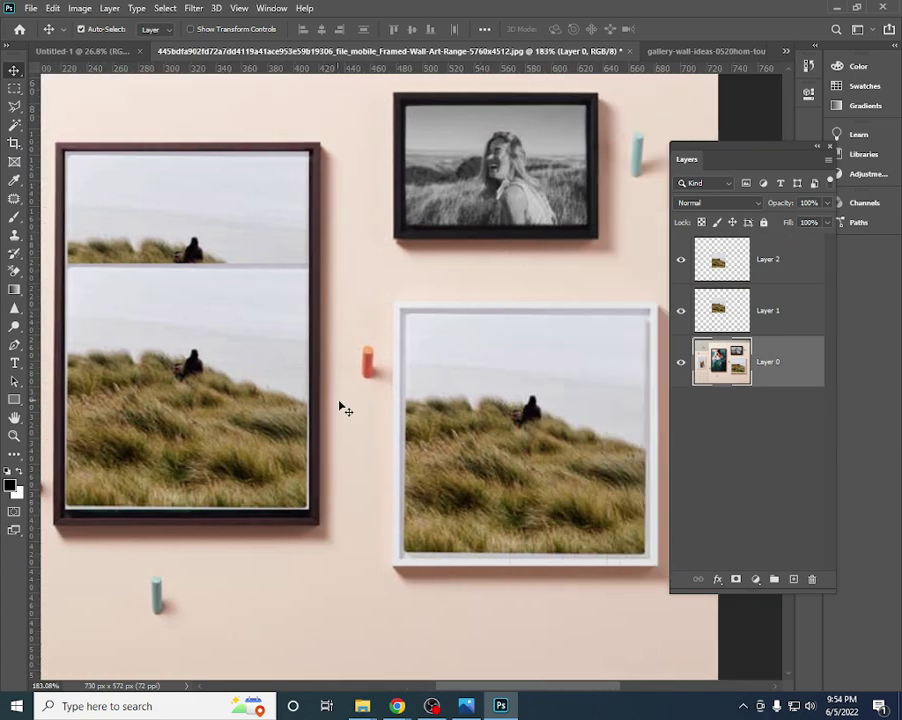
scroll(342, 408, down, 1)
scroll(348, 402, down, 1)
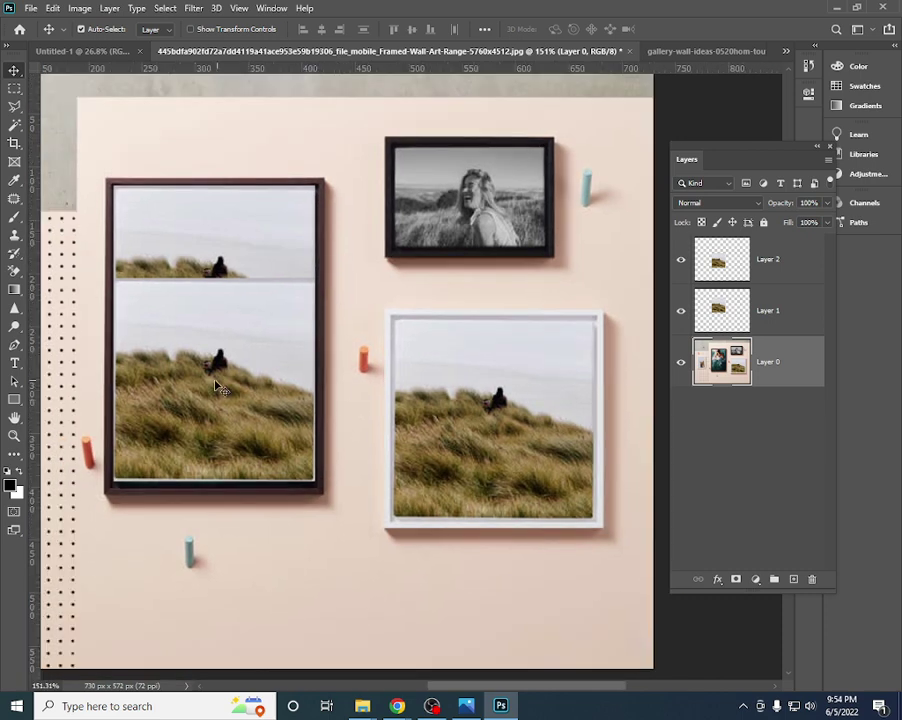
drag(272, 443, 272, 443)
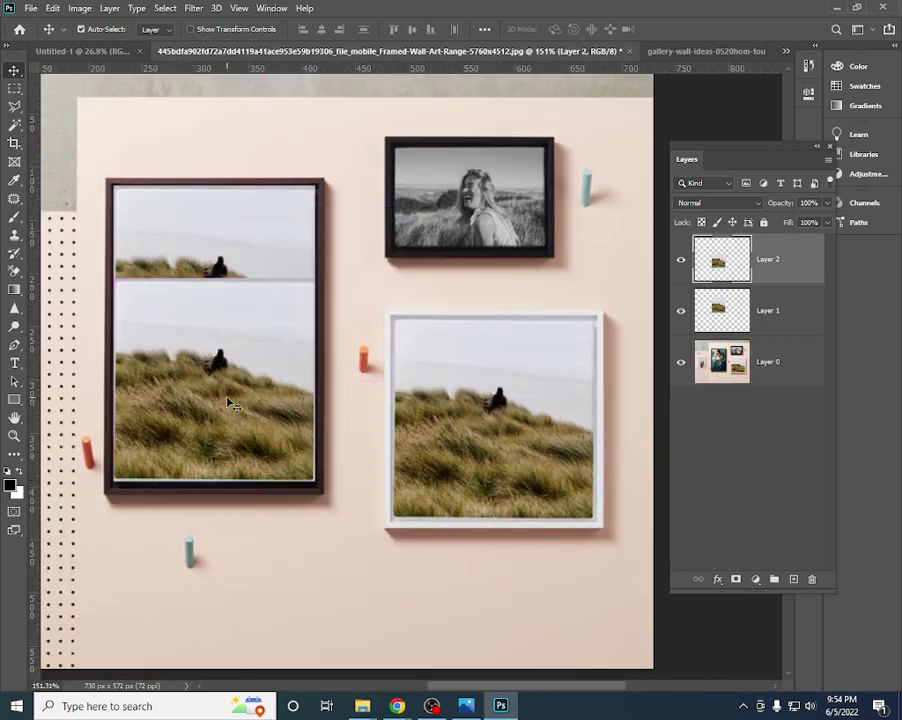
- Delete the selected Layer 1 and Layer 2 grass-photo copies
key(Delete)
key(Delete)
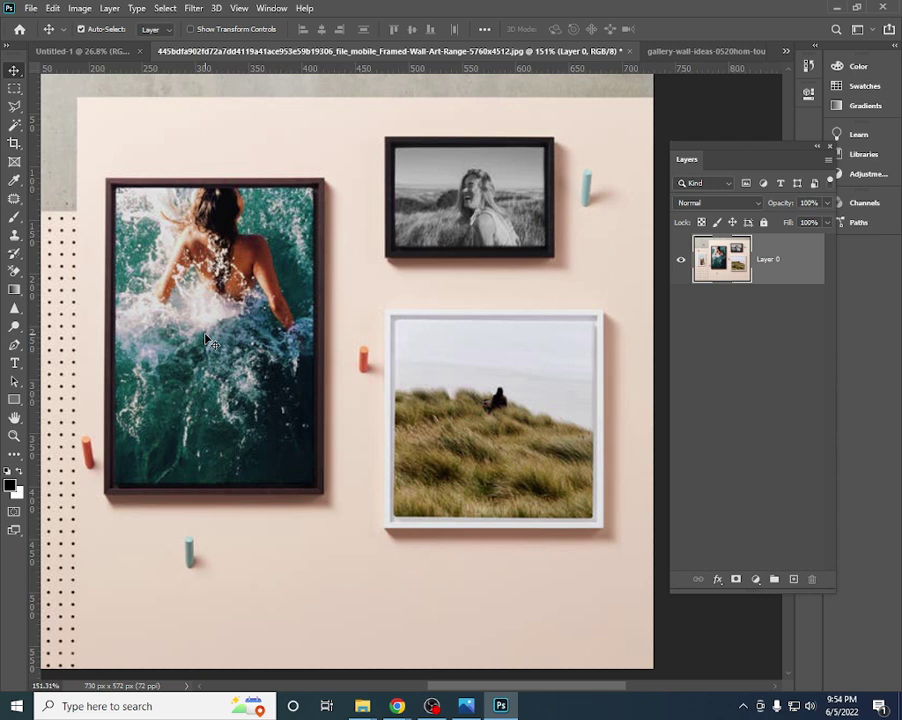
- Marquee-select the grass photo inside the white frame
click(14, 89)
scroll(320, 290, down, 2)
scroll(345, 300, right, 1)
scroll(368, 311, right, 4)
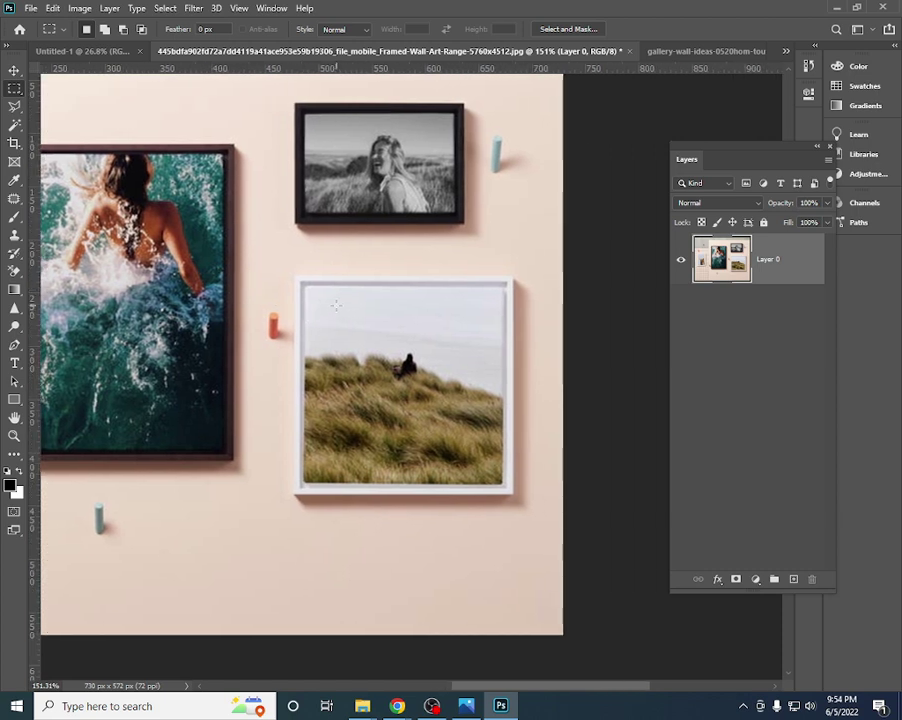
scroll(336, 300, down, 1)
scroll(330, 256, up, 1)
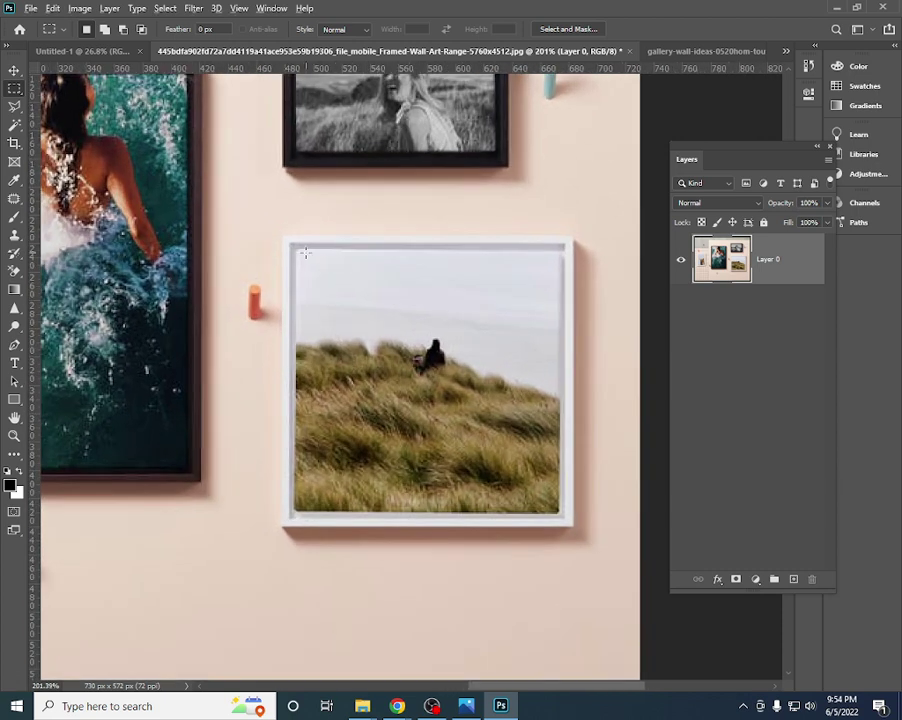
scroll(305, 253, up, 1)
scroll(302, 254, down, 2)
scroll(297, 253, up, 1)
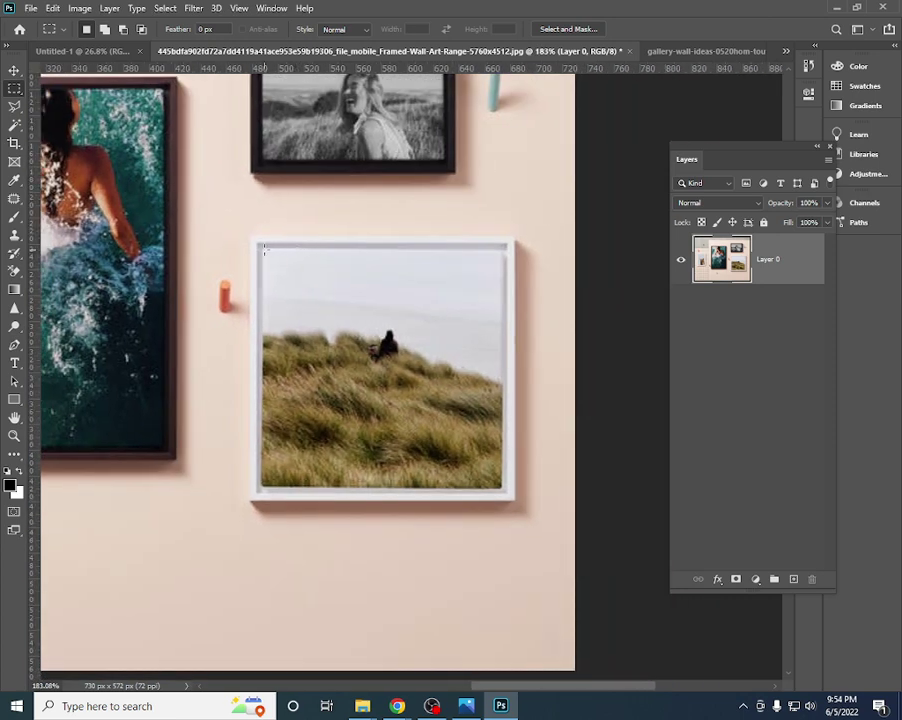
drag(262, 249, 503, 489)
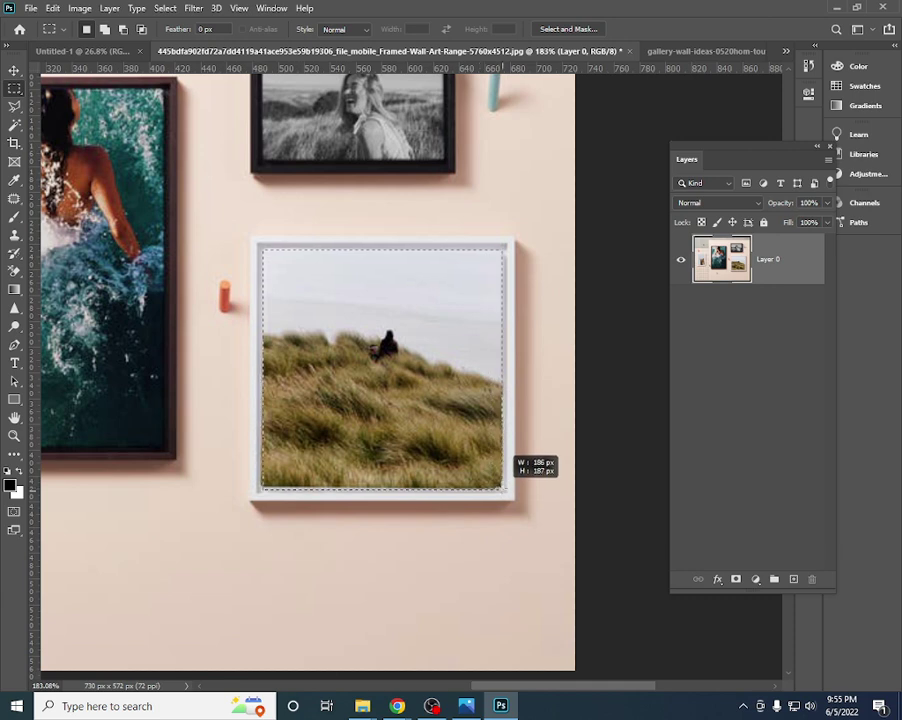
- Invert the selection with Ctrl+Shift+I to everything outside the photo
scroll(414, 292, down, 1)
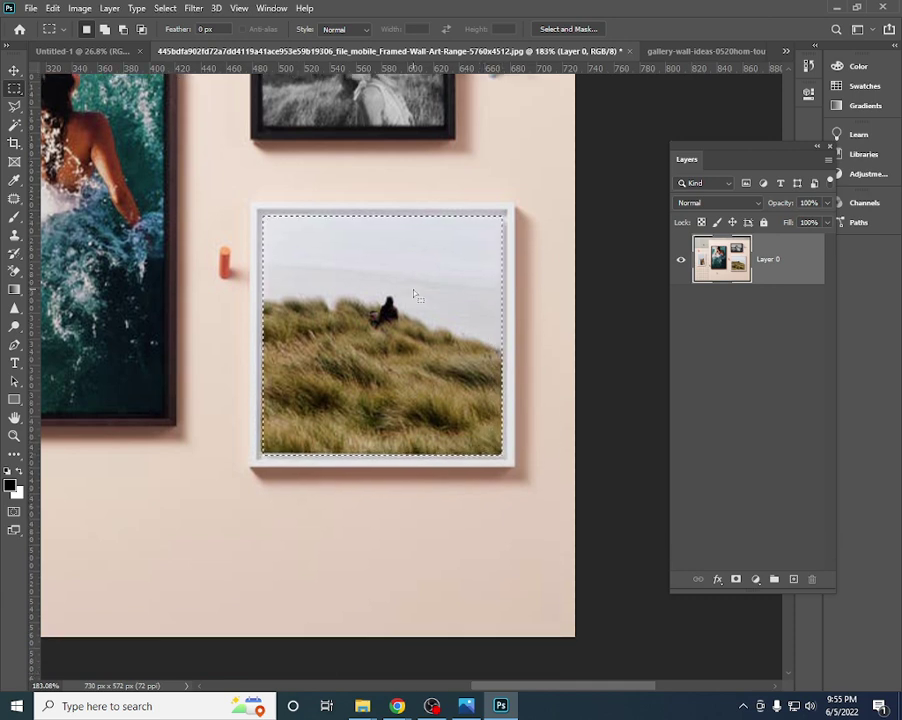
scroll(414, 292, up, 1)
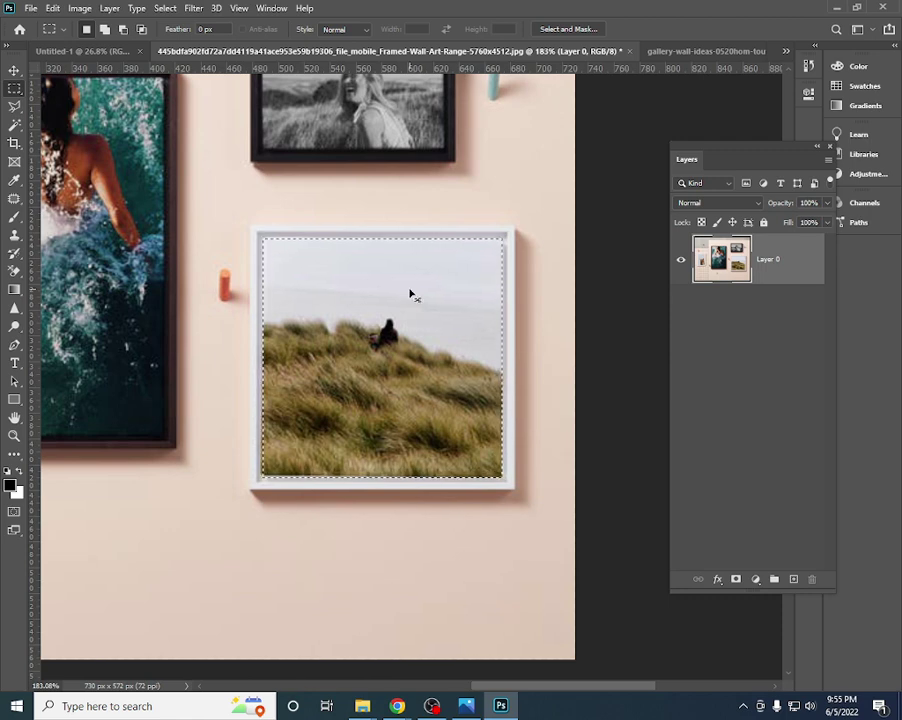
key(ctrl+shift+i)
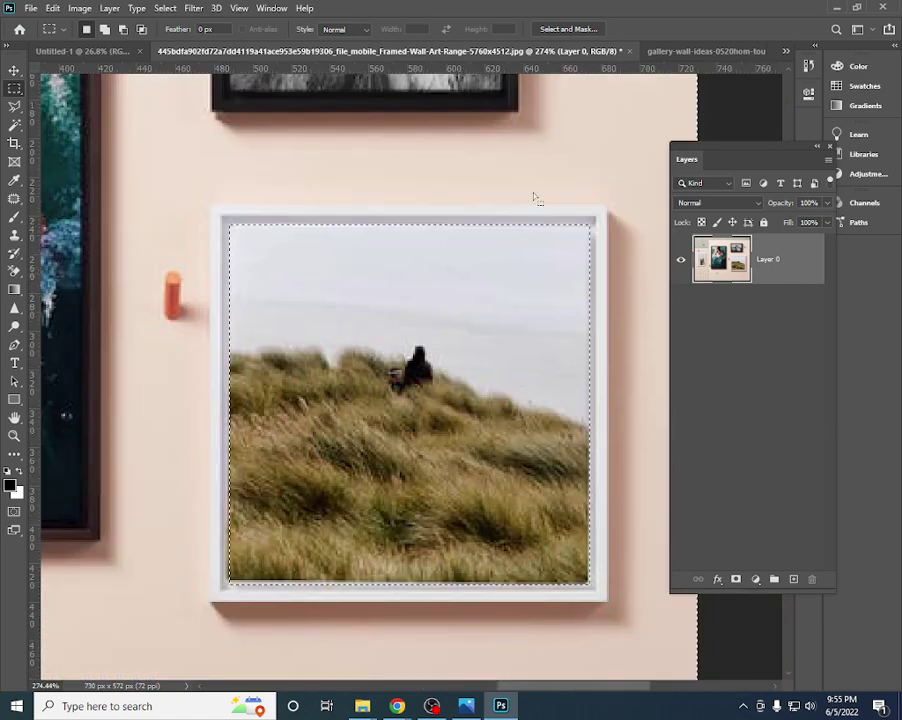
scroll(514, 253, down, 1)
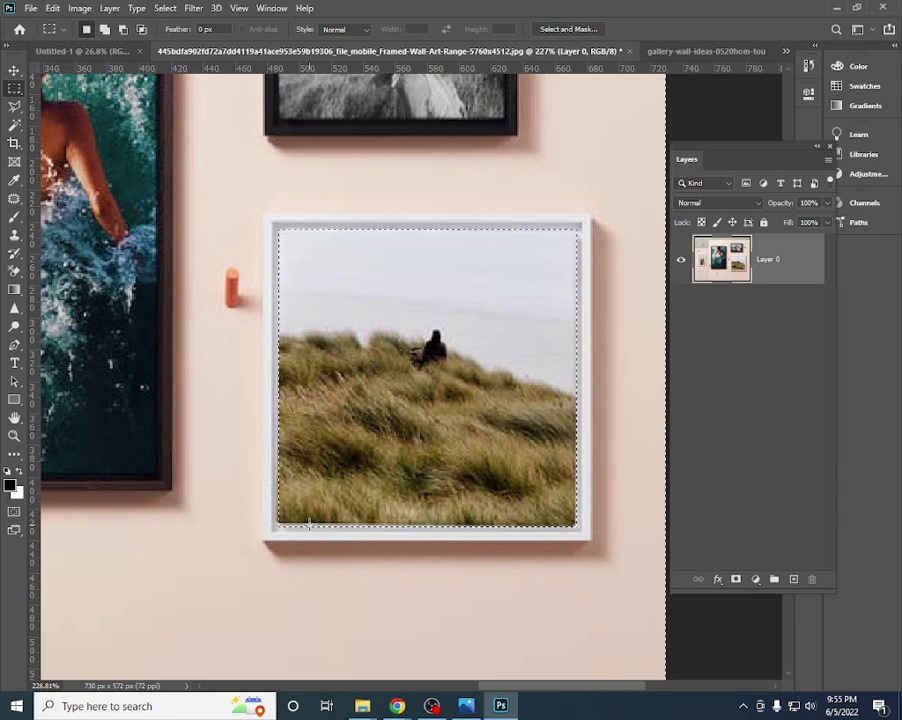
- Trial-delete everything outside the grass photo, undo it, and deselect to restore the mockup
key(Delete)
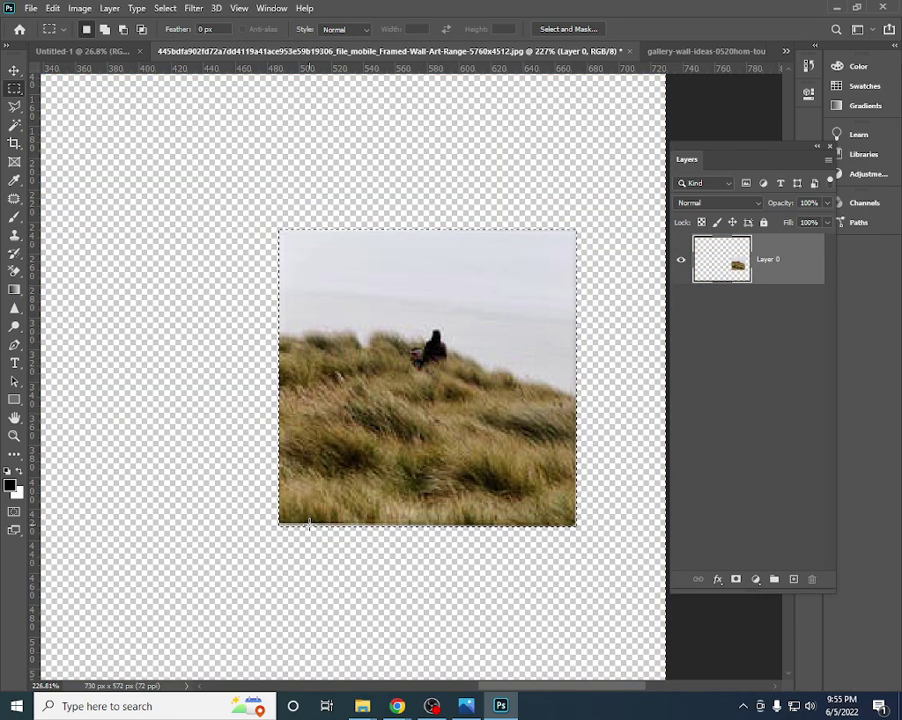
scroll(276, 464, down, 3)
scroll(276, 464, down, 1)
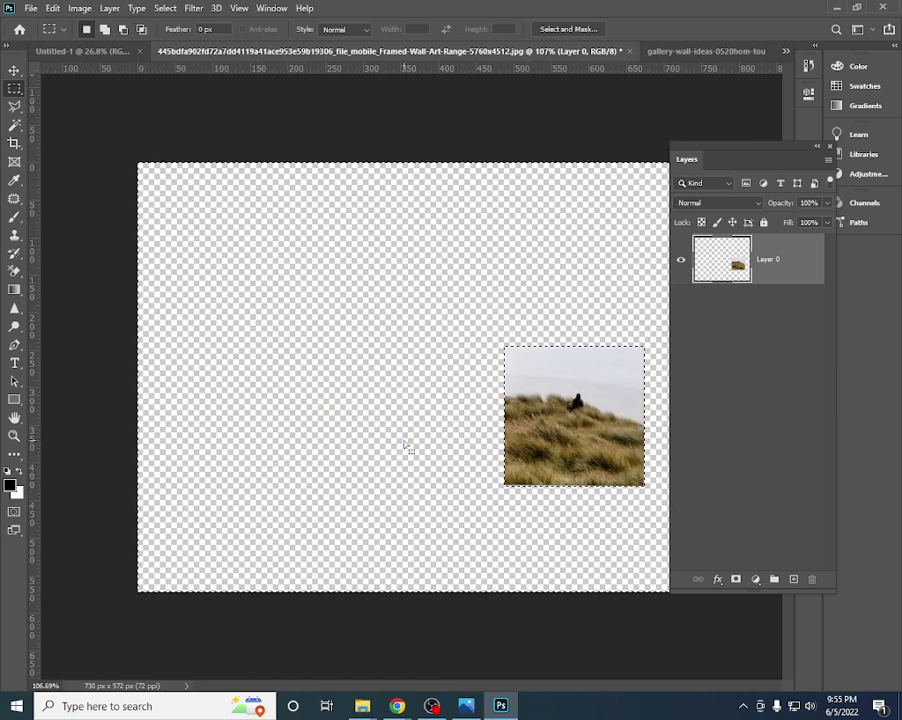
key(ctrl+z)
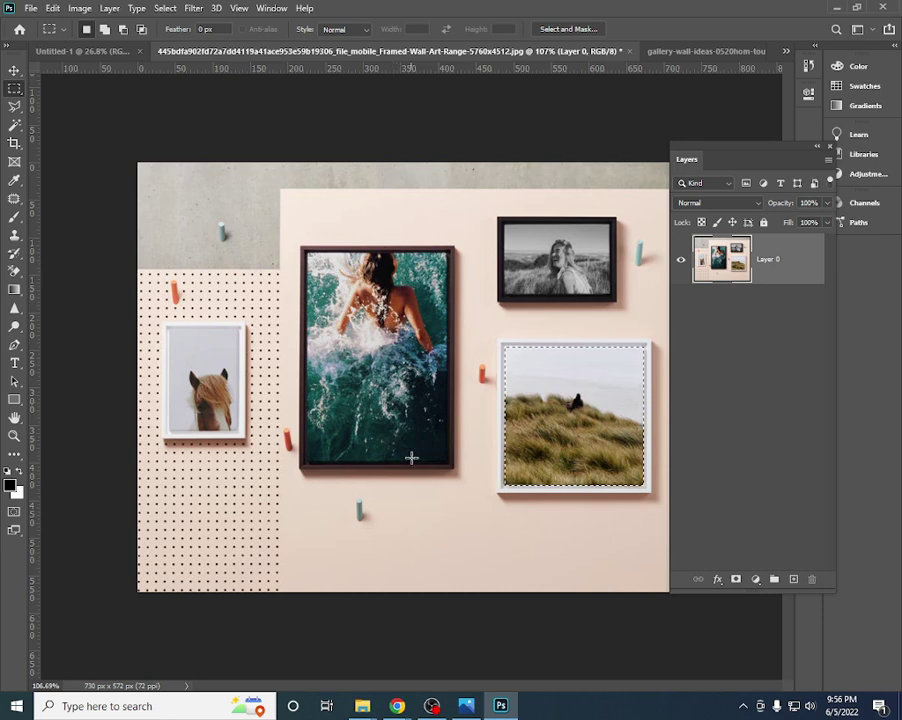
key(ctrl+d)
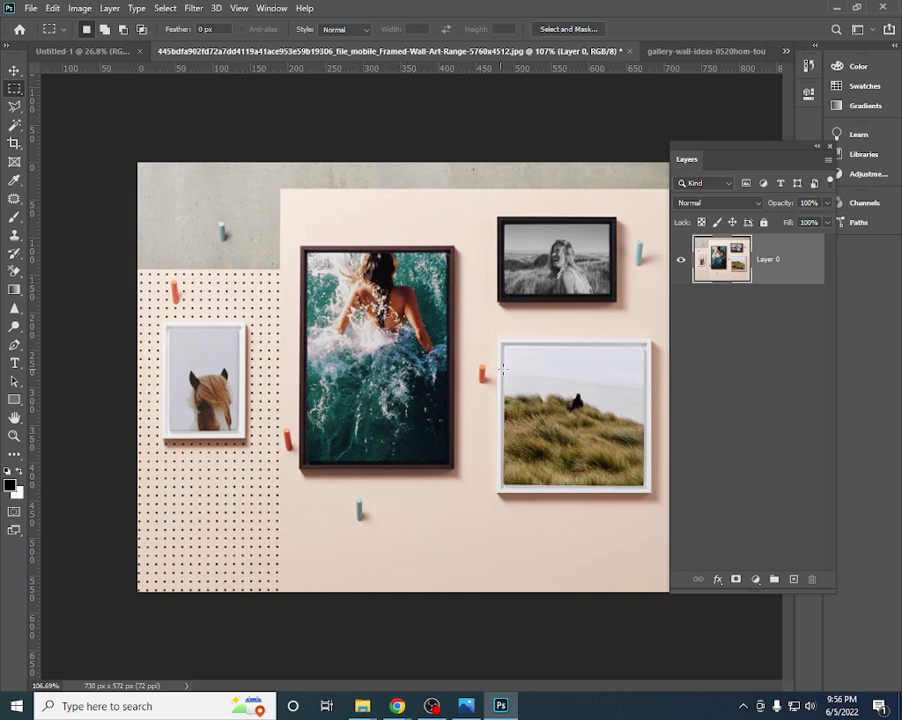
- Invert the selection around the grass photo, then deselect it
scroll(410, 490, up, 2)
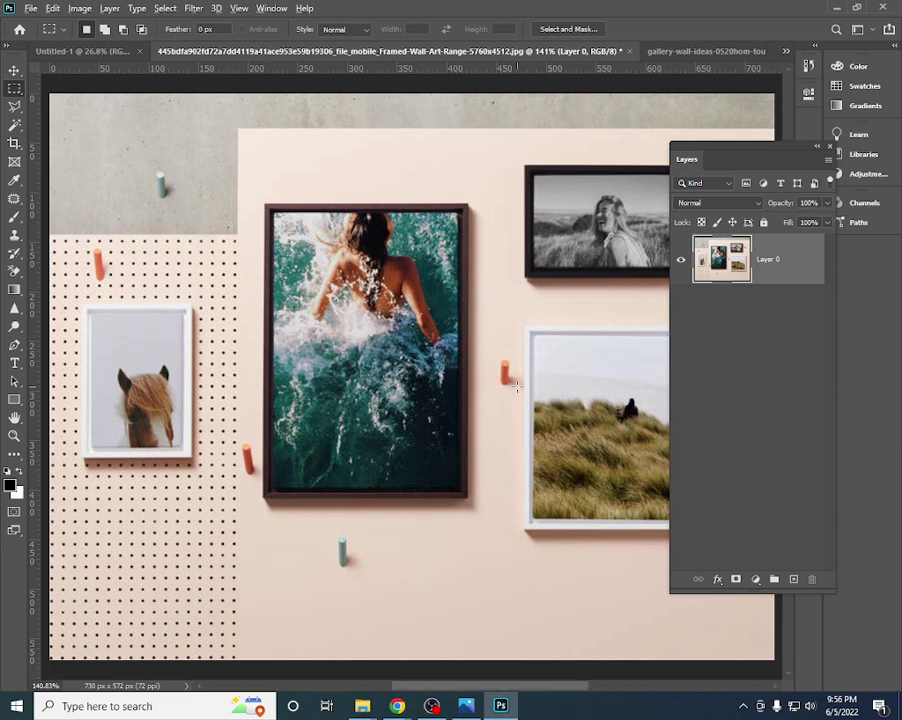
scroll(516, 385, up, 2)
scroll(550, 382, right, 5)
scroll(312, 384, down, 1)
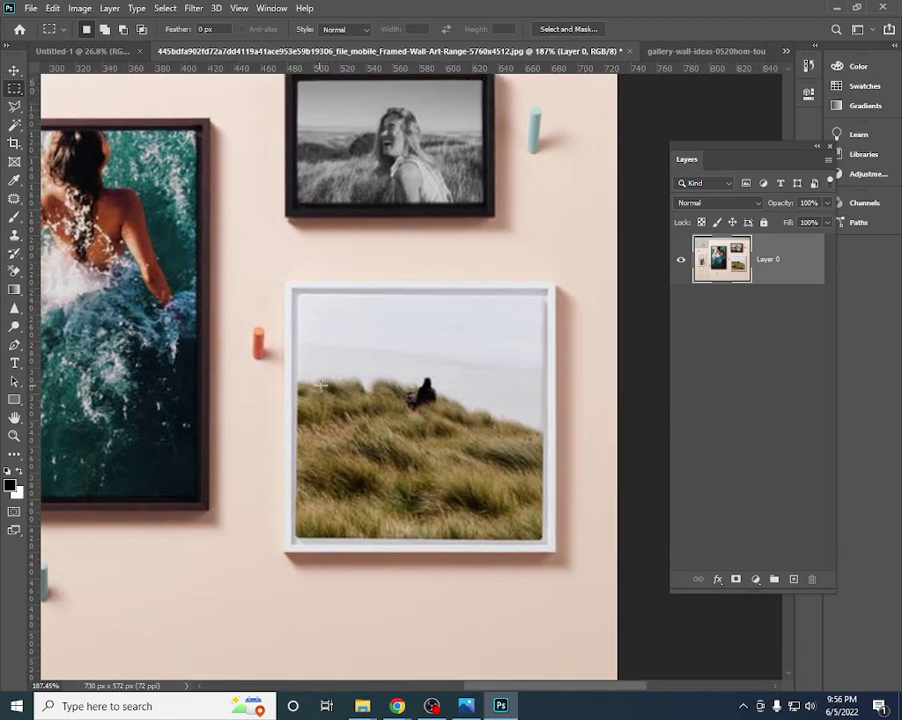
scroll(322, 385, up, 1)
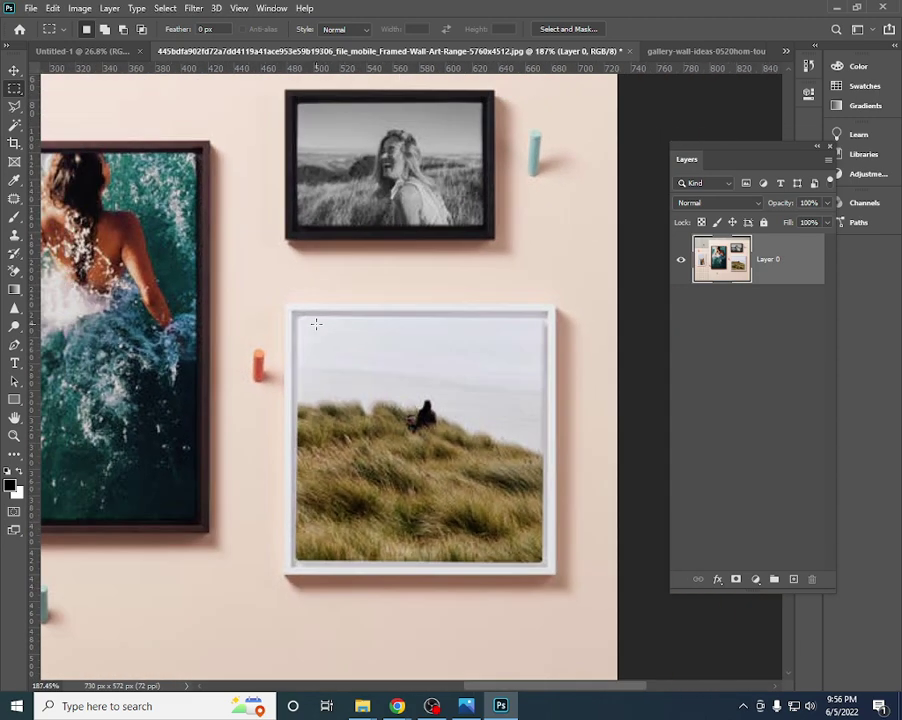
scroll(316, 324, up, 2)
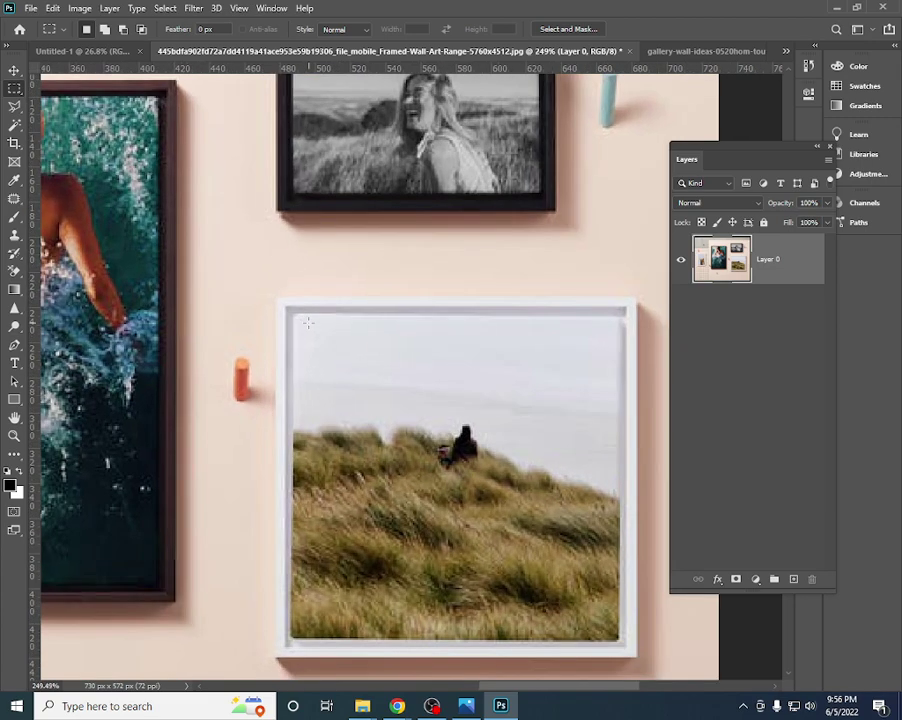
scroll(309, 321, down, 1)
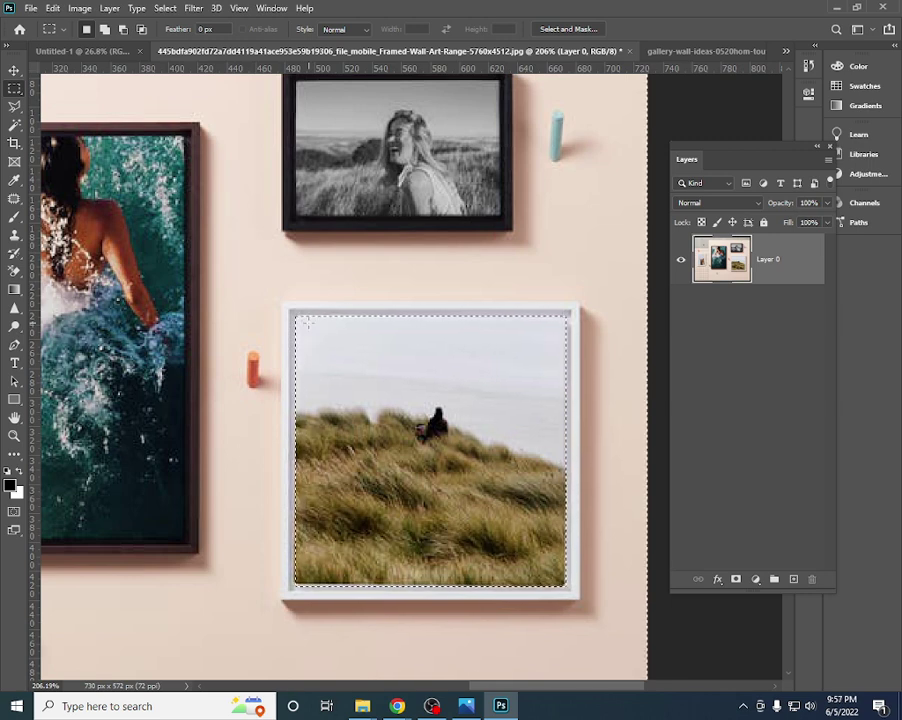
key(ctrl+shift+i)
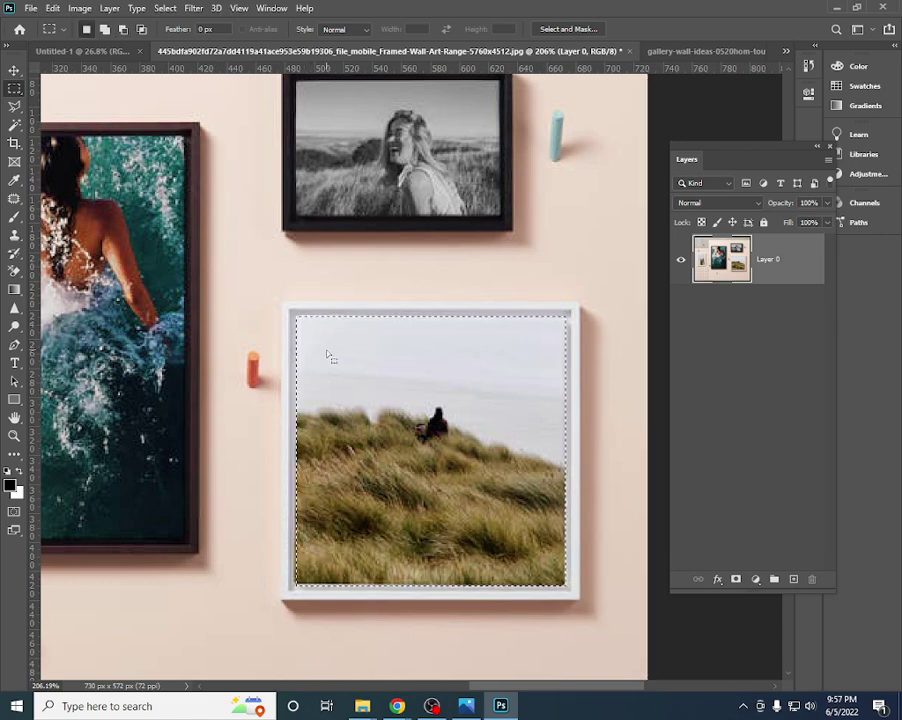
scroll(340, 350, down, 2)
scroll(397, 341, down, 2)
scroll(350, 350, up, 1)
scroll(346, 345, up, 2)
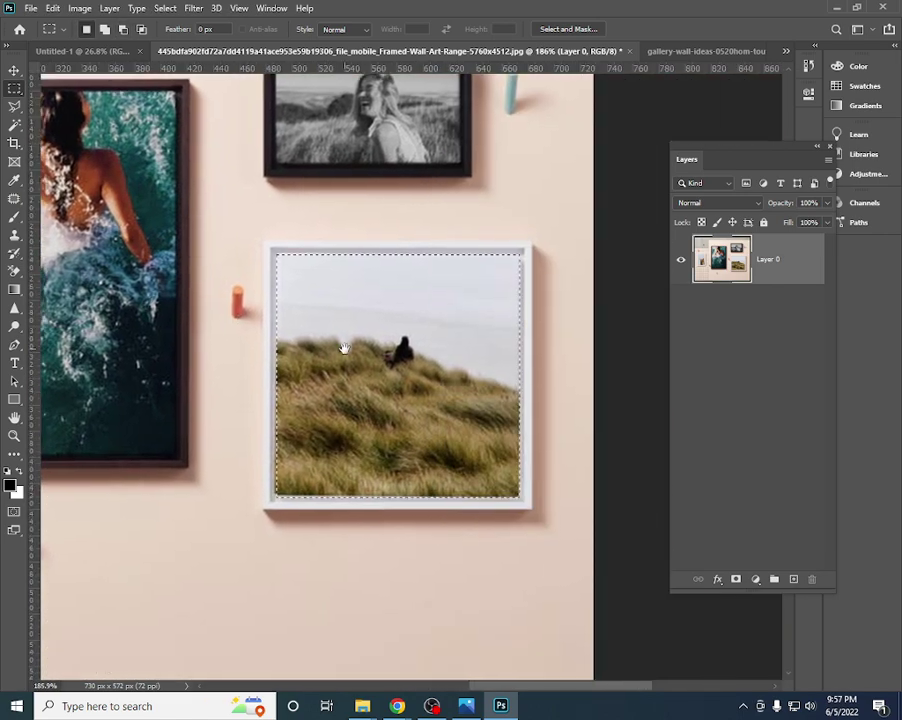
key(ctrl+d)
scroll(362, 348, down, 1)
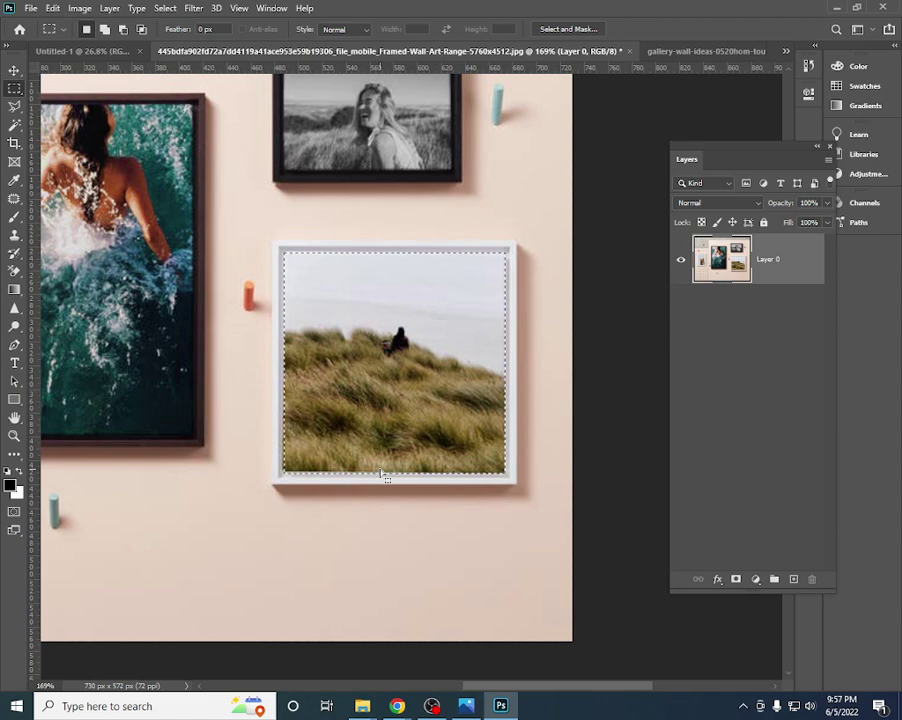
- Check the screen recorder, return to the mockup, and clear the leftover selection
click(432, 706)
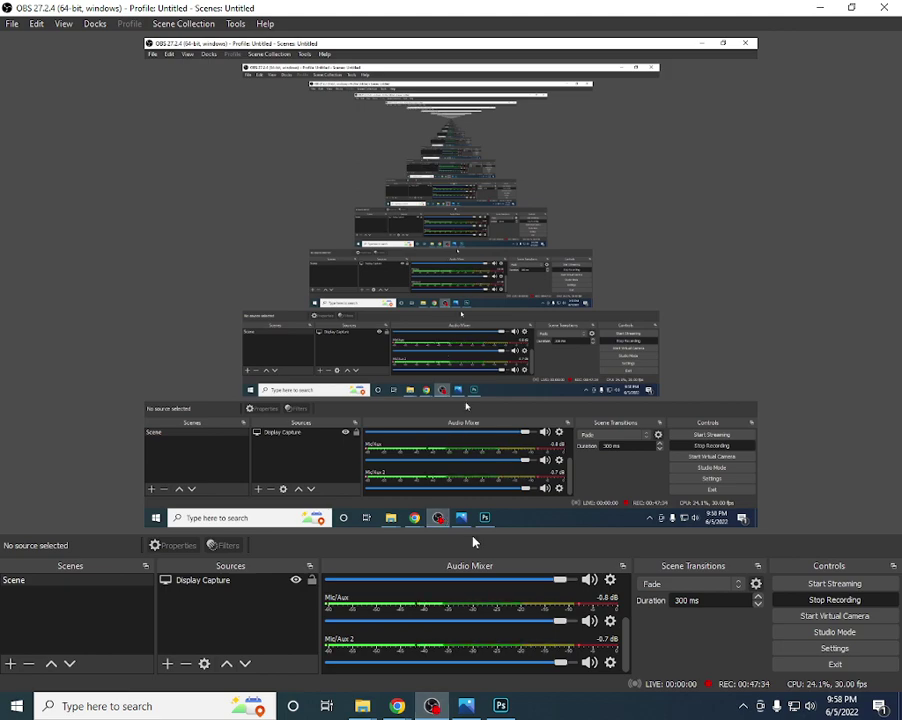
key(alt+Tab)
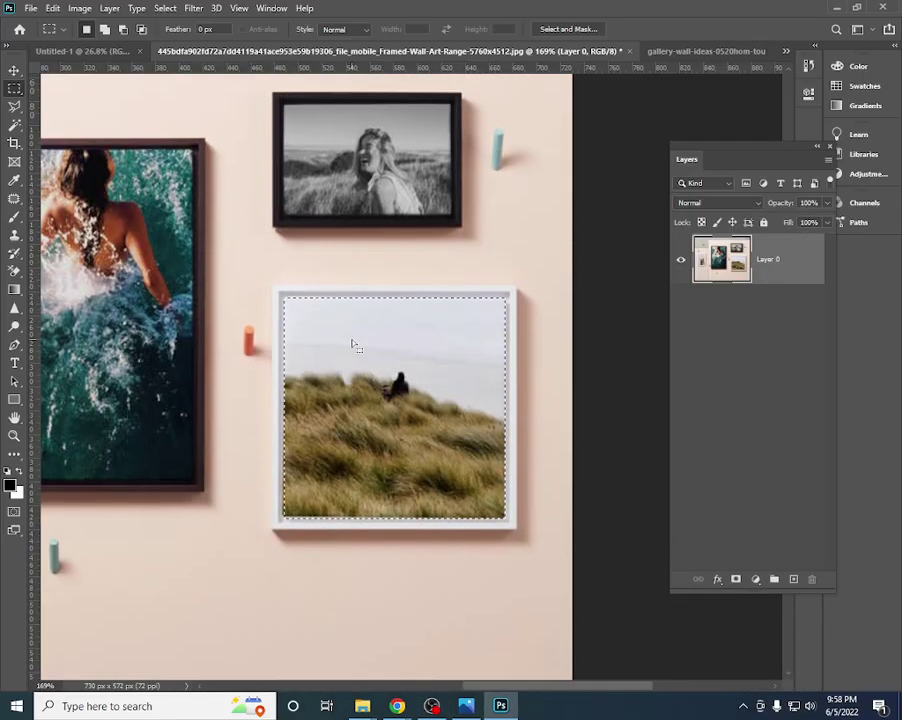
key(ctrl+d)
scroll(340, 368, down, 2)
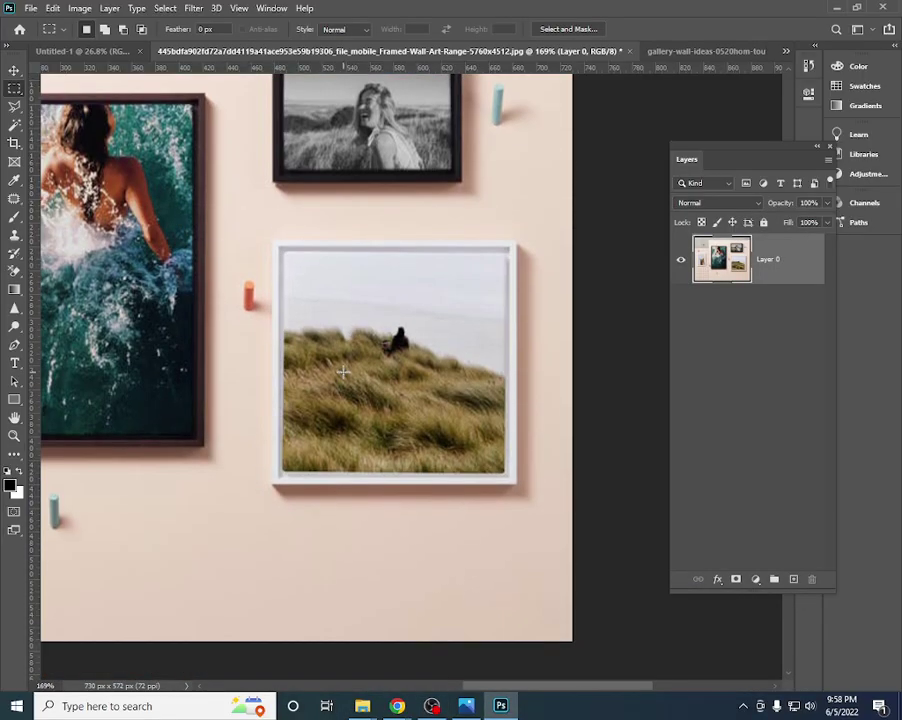
scroll(340, 368, down, 5)
scroll(410, 377, up, 4)
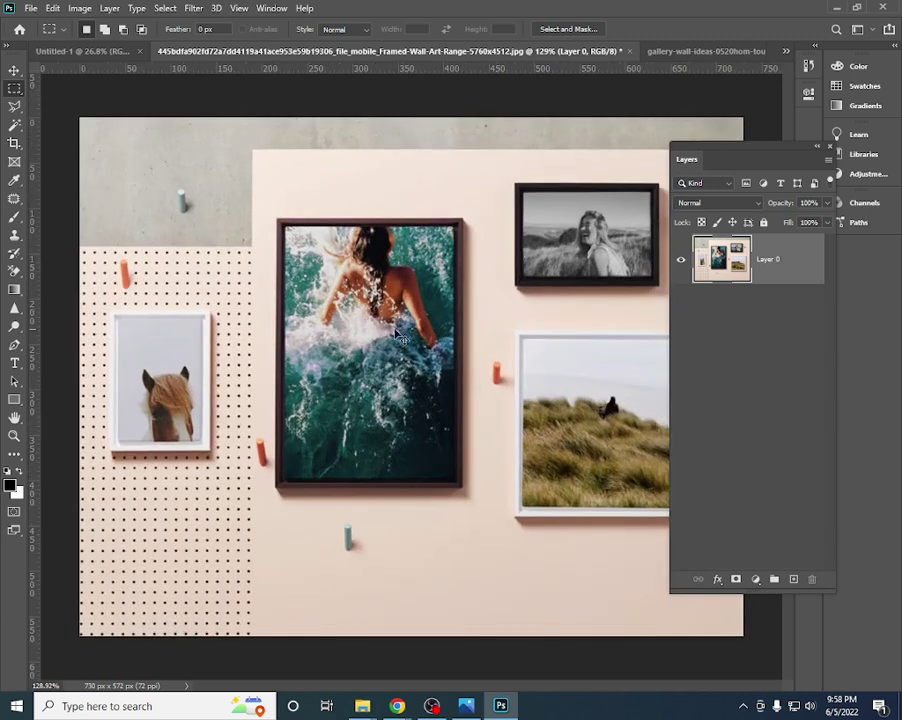
- Practise rectangular marquee selections across the wall and the top of the swimmer photo
right_click(17, 91)
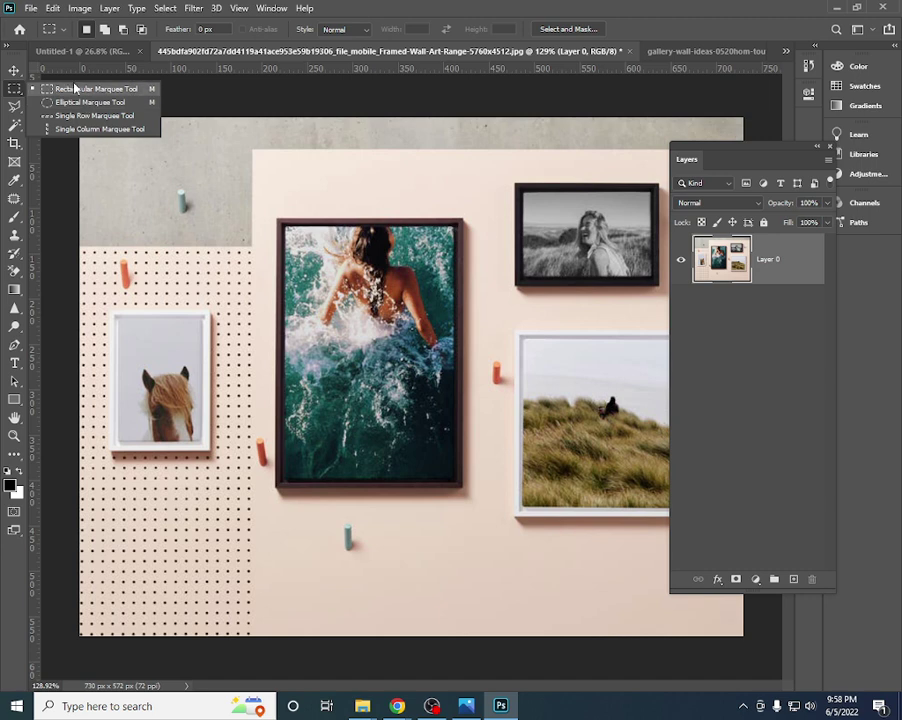
click(72, 88)
mouse_move(424, 167)
mouse_down()
mouse_move(555, 353)
mouse_move(383, 400)
mouse_up()
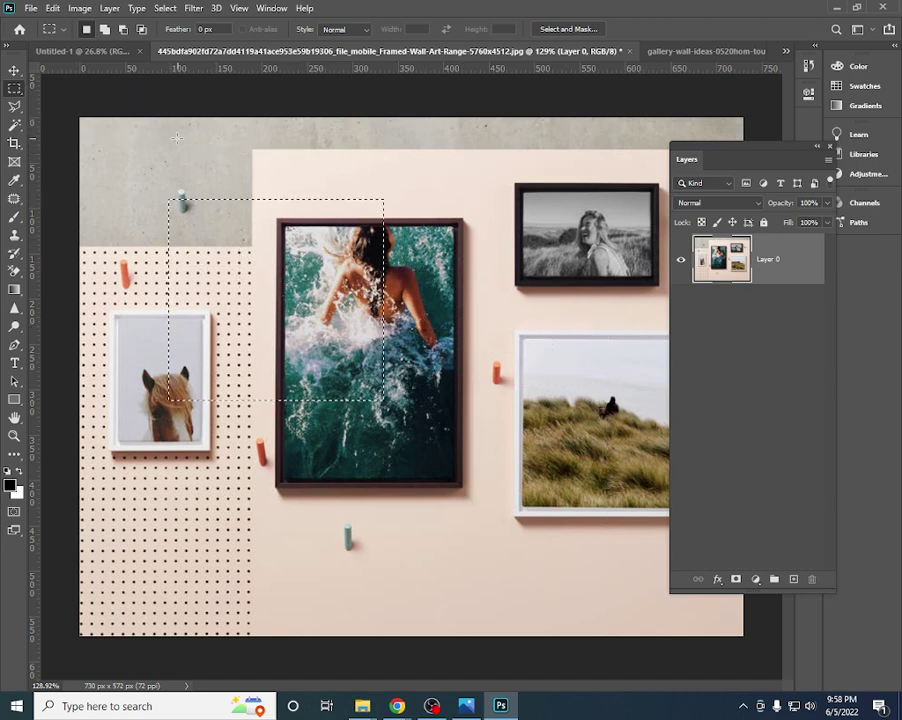
drag(549, 326, 177, 139)
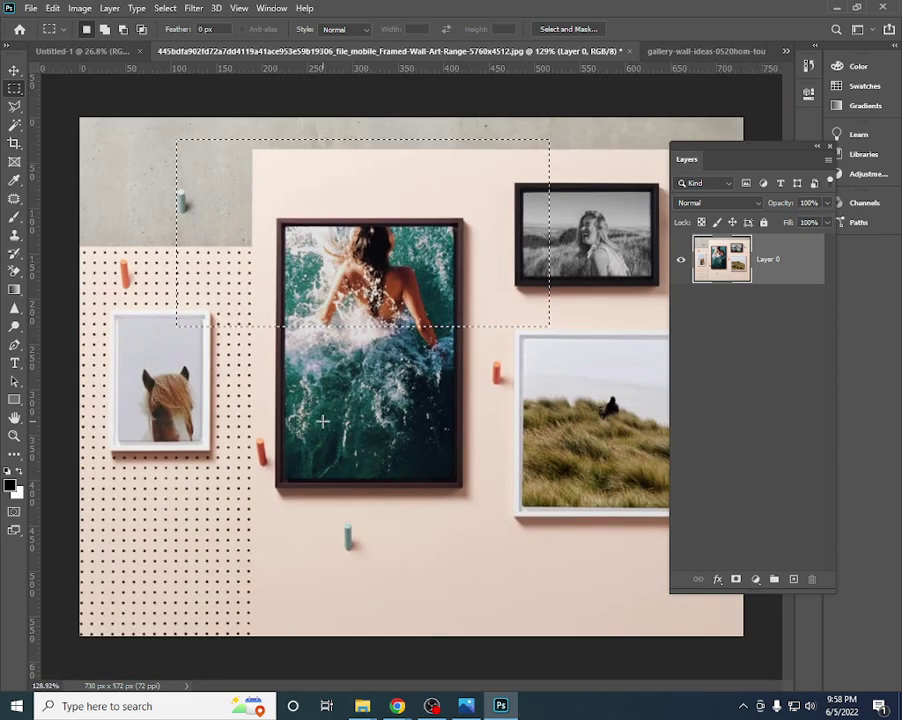
mouse_move(321, 419)
mouse_down()
mouse_move(441, 517)
mouse_move(494, 391)
mouse_move(460, 370)
mouse_up()
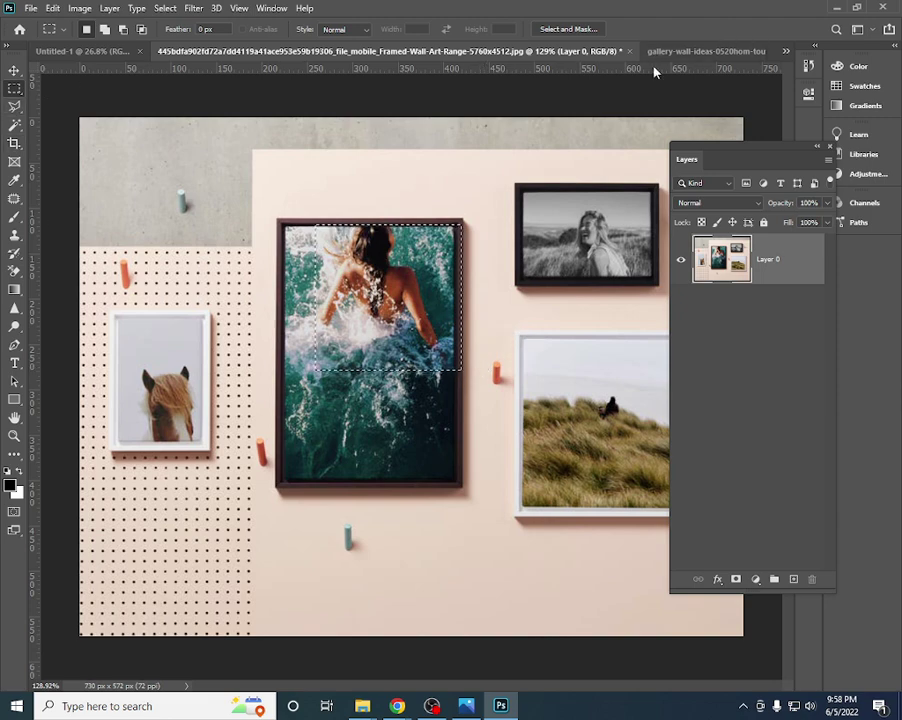
- Close the yellow shelf gallery image without saving changes
click(742, 52)
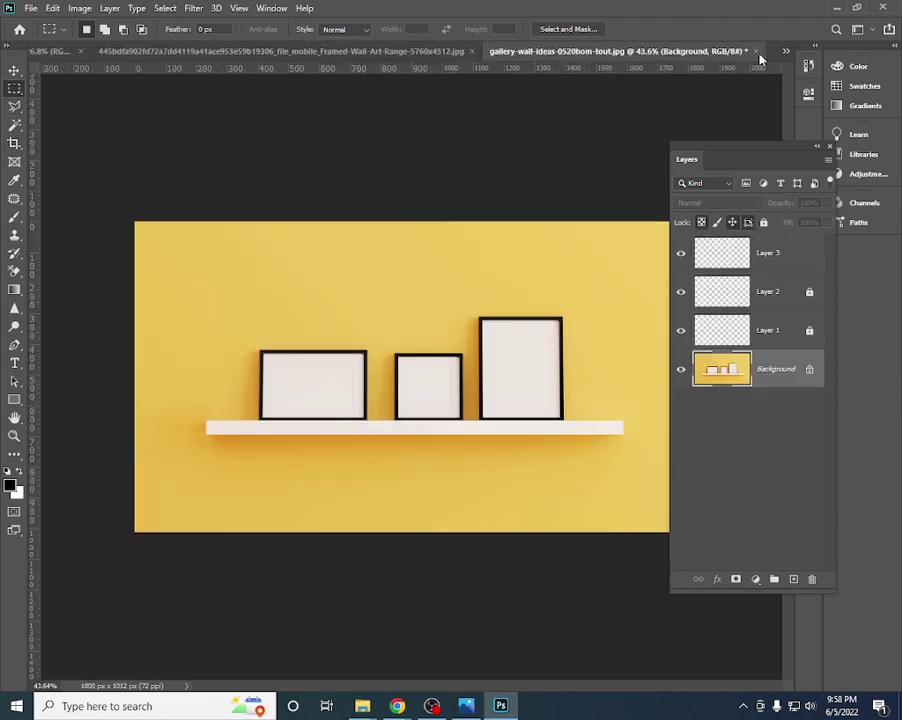
click(757, 51)
click(445, 263)
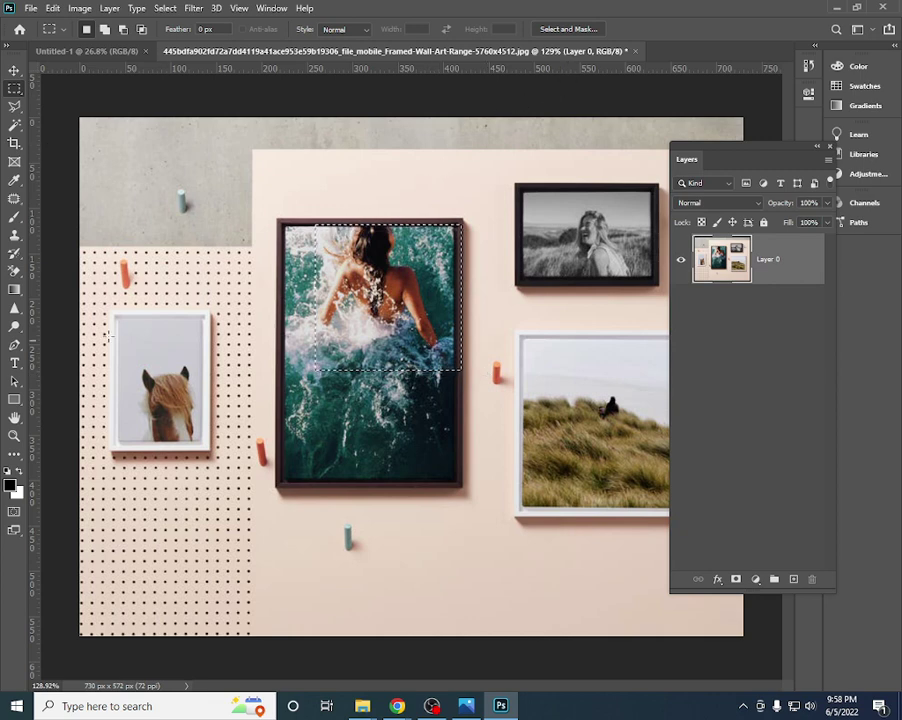
- Draw elliptical selections below the swimmer photo and on the blank Untitled-1 page
right_click(14, 88)
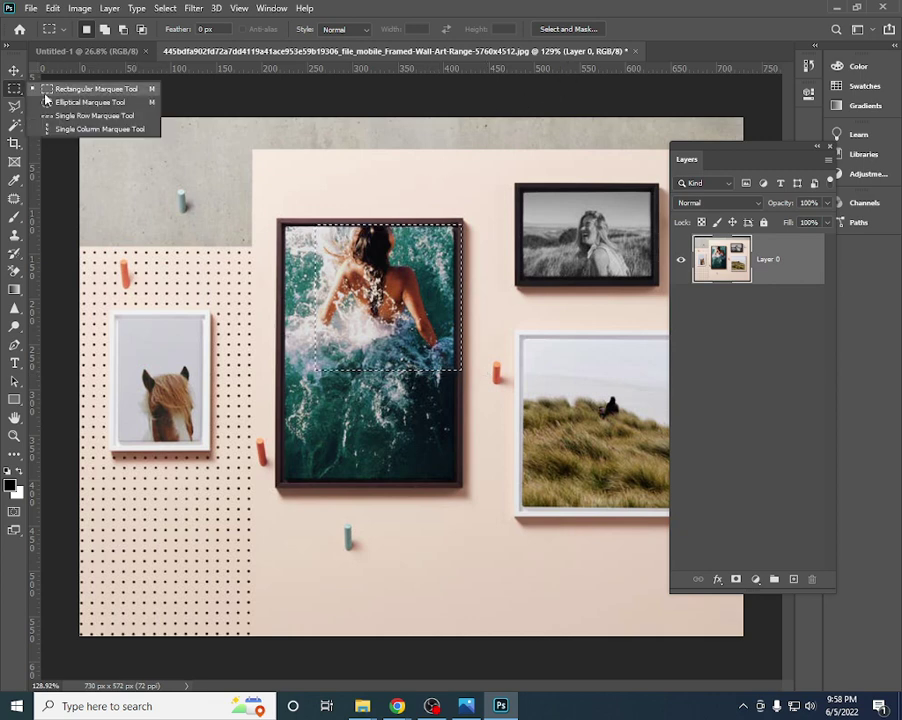
click(60, 102)
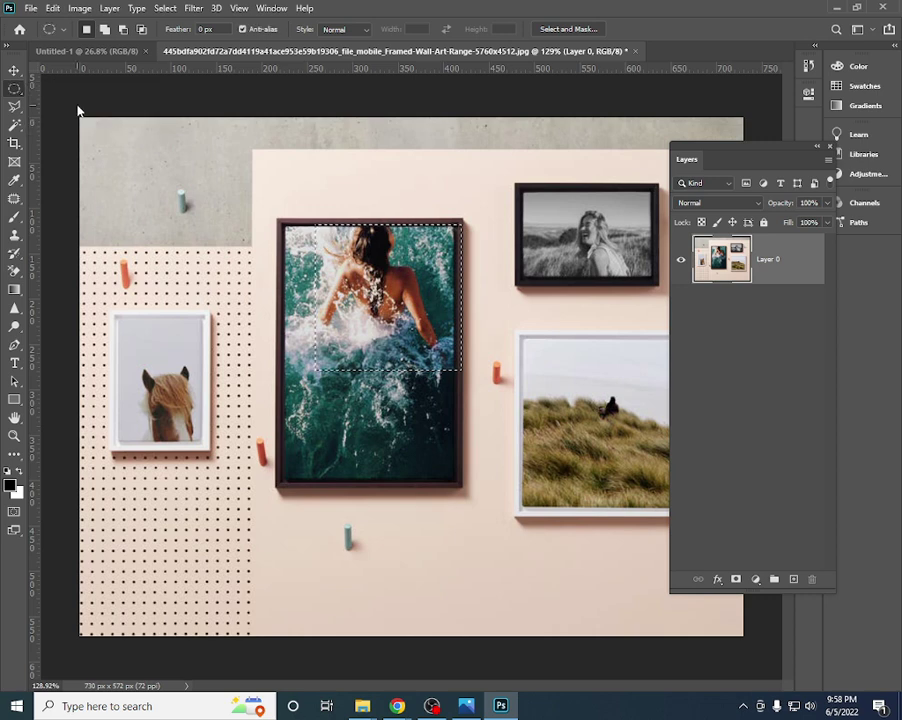
click(440, 408)
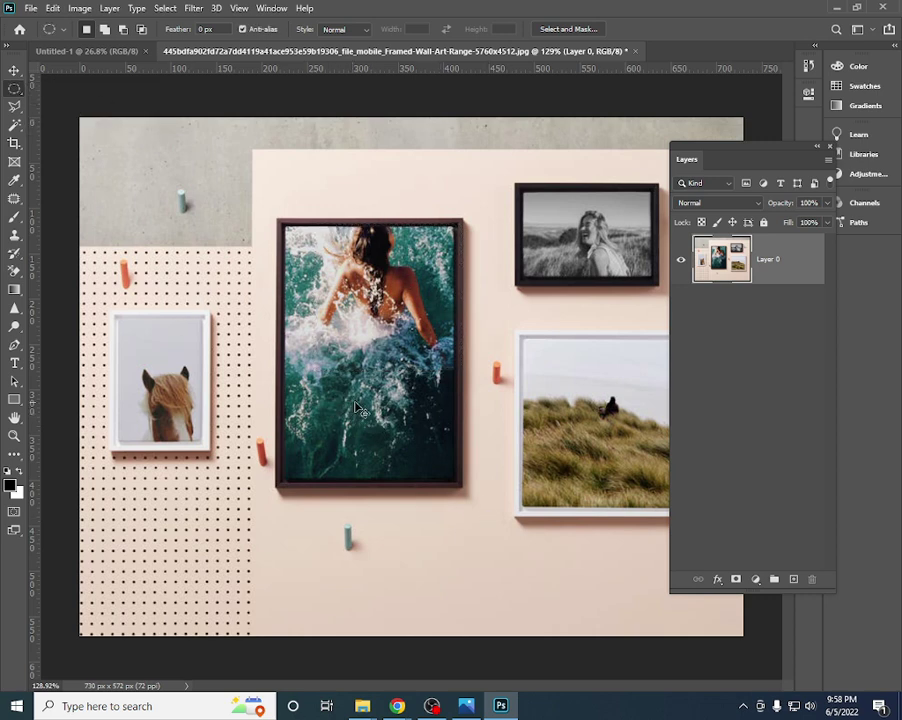
drag(420, 540, 476, 592)
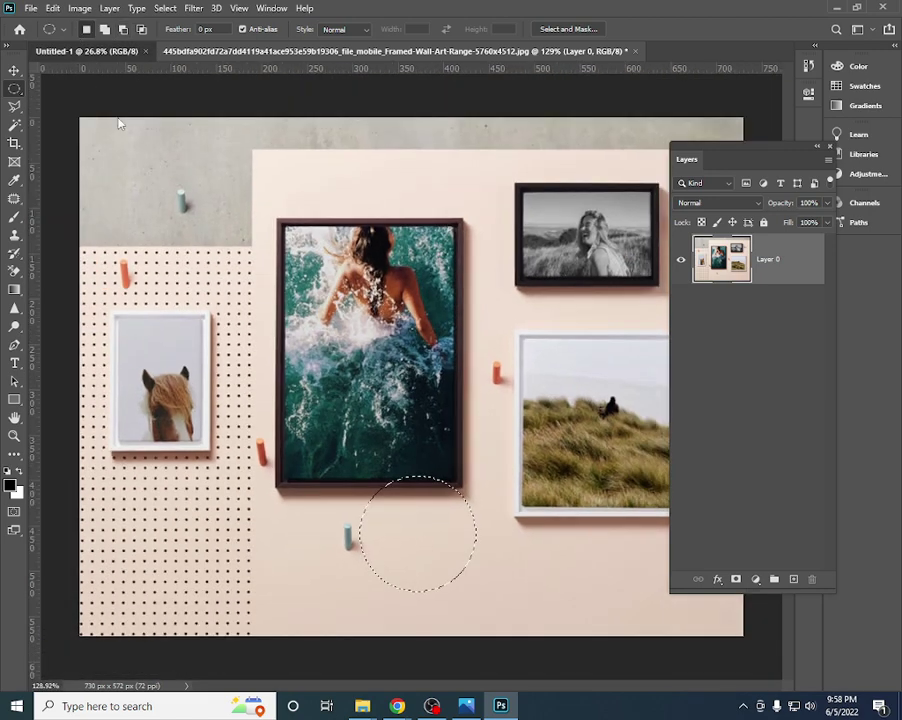
click(85, 50)
mouse_move(377, 301)
mouse_down()
mouse_move(481, 381)
mouse_move(448, 332)
mouse_up()
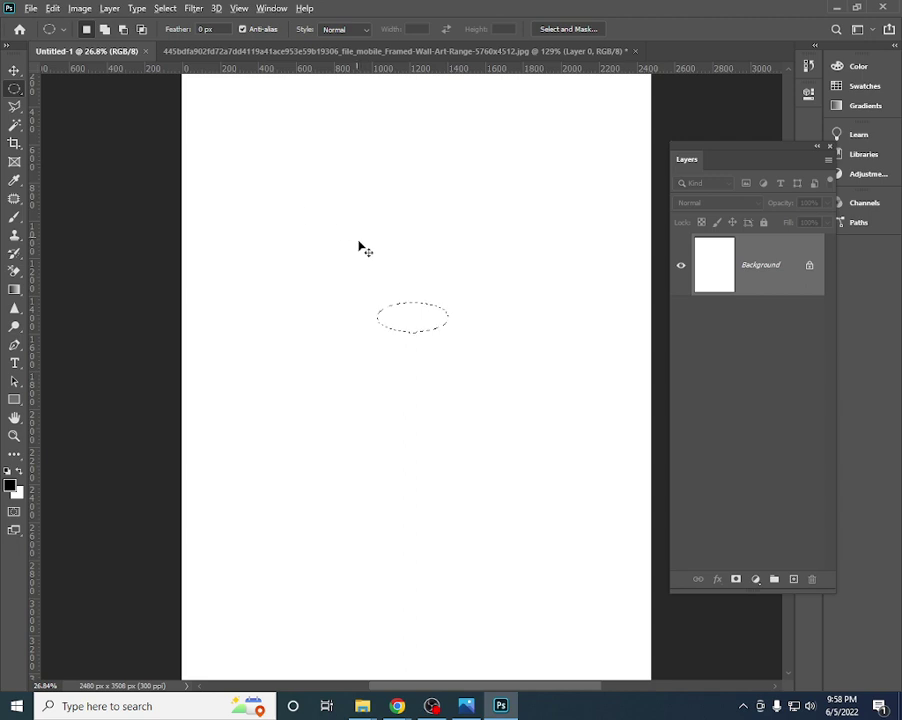
- Replace the small ellipse with a large circular selection near the top of the page
click(317, 189)
right_click(14, 88)
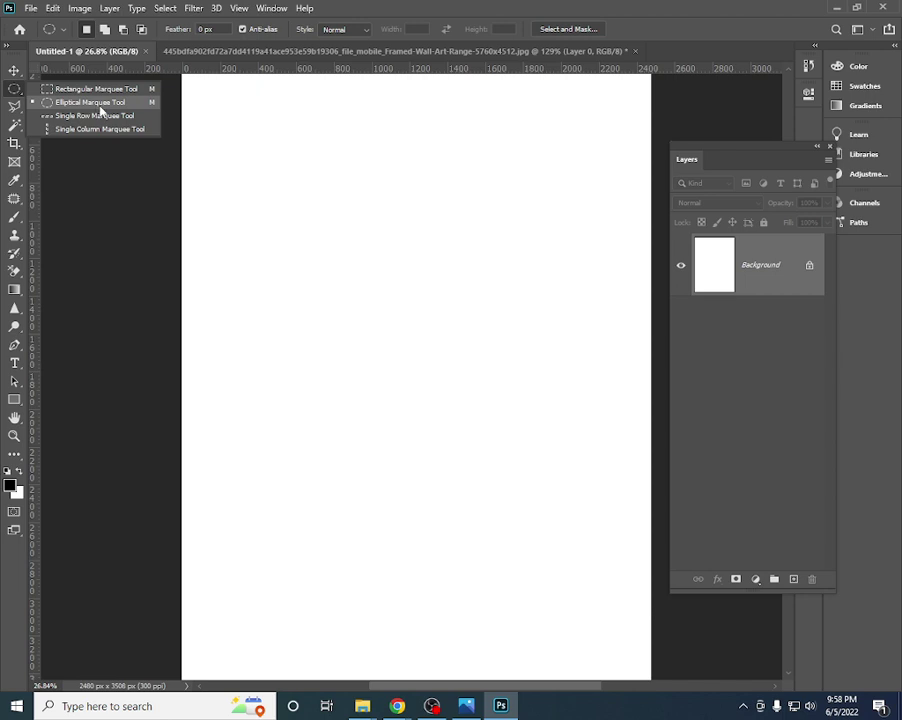
click(100, 106)
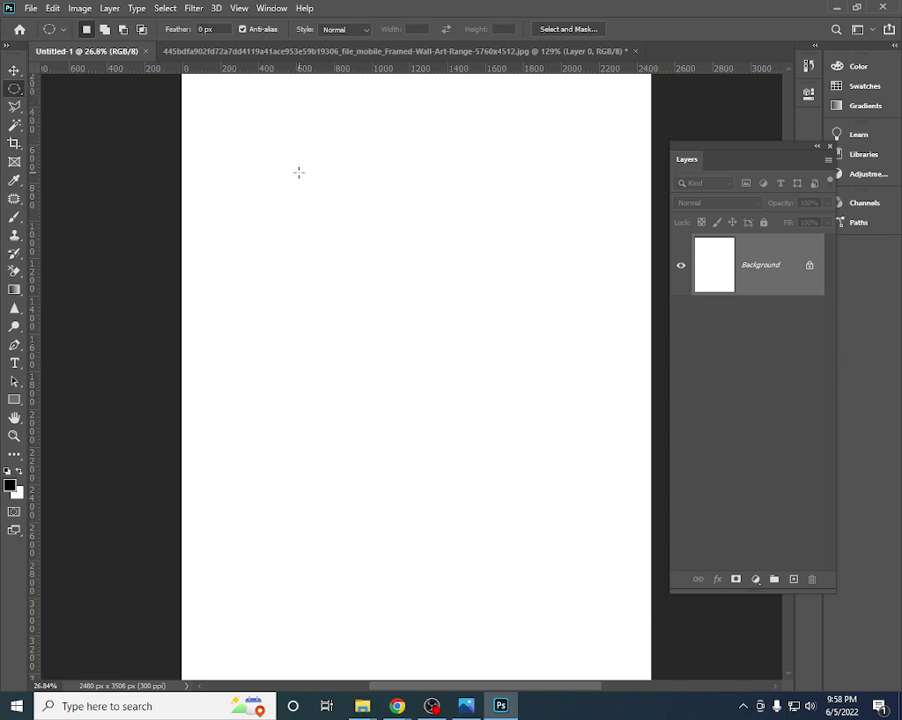
mouse_move(298, 172)
mouse_down()
mouse_move(503, 205)
mouse_move(554, 309)
mouse_move(385, 558)
mouse_move(506, 240)
mouse_move(581, 459)
mouse_move(413, 298)
mouse_move(495, 374)
mouse_move(507, 372)
mouse_up()
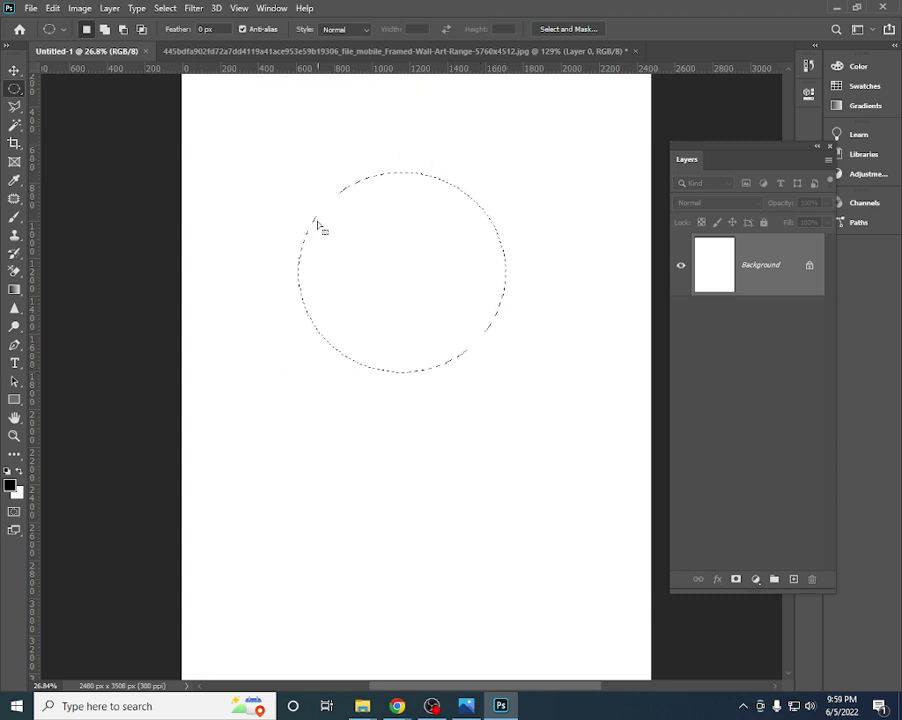
- Try adding a rectangle below the circle in Add to selection mode, then undo it
right_click(18, 92)
click(60, 90)
scroll(238, 402, down, 2)
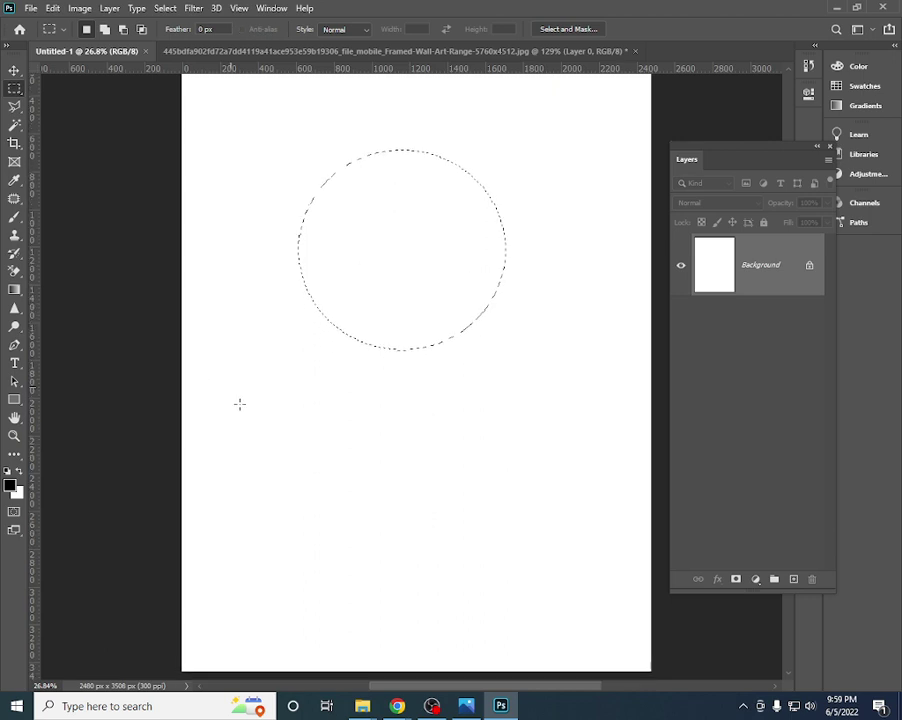
click(104, 29)
mouse_move(277, 375)
mouse_down()
mouse_move(556, 586)
mouse_move(580, 578)
mouse_up()
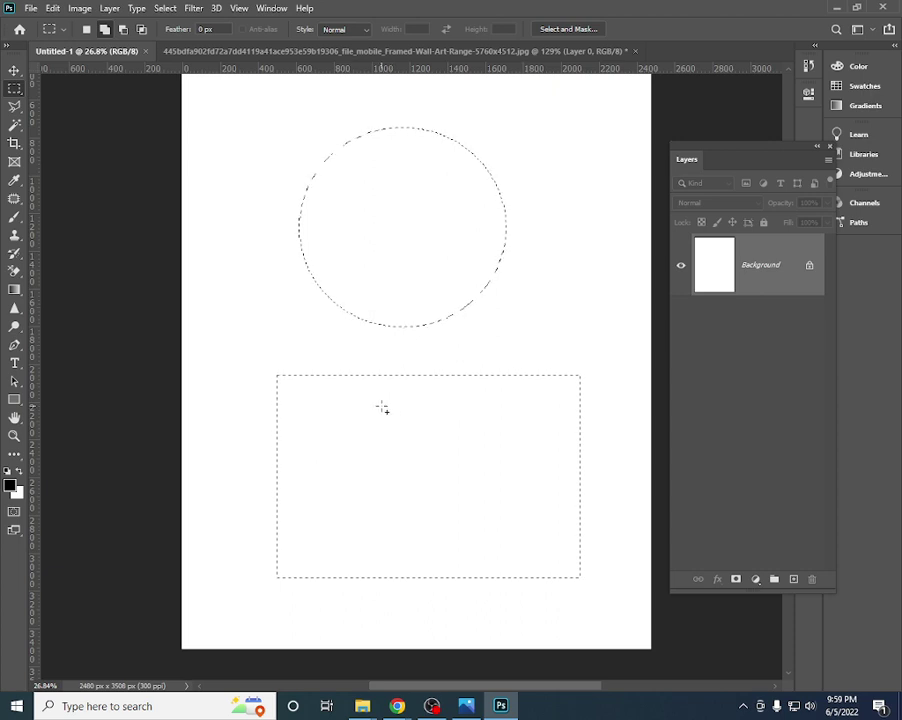
key(ctrl+z)
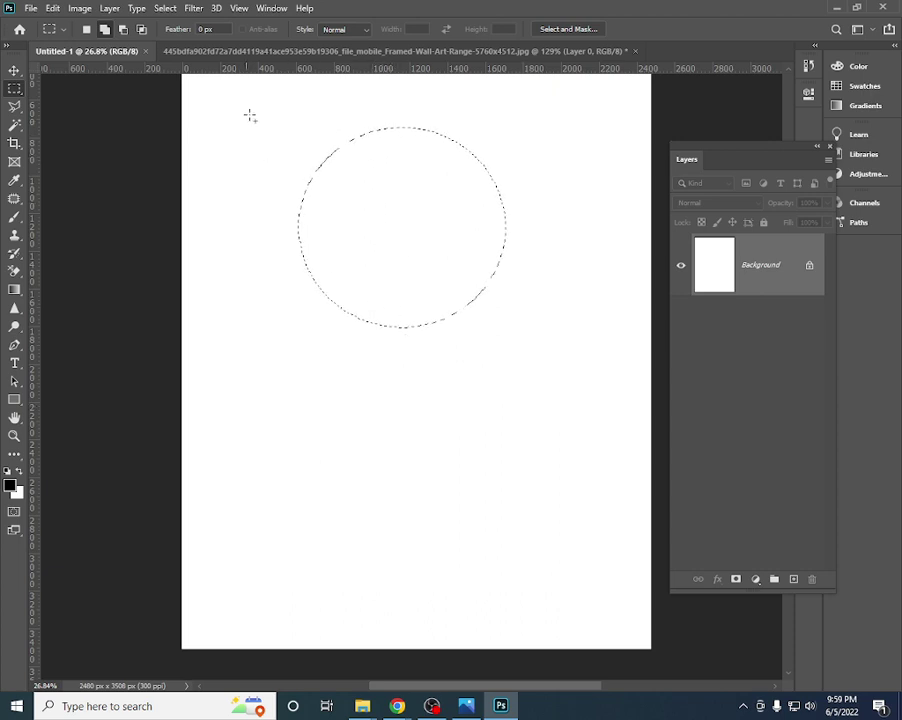
- Return to the Elliptical Marquee and drag the circle selection onto the wall mockup
right_click(10, 90)
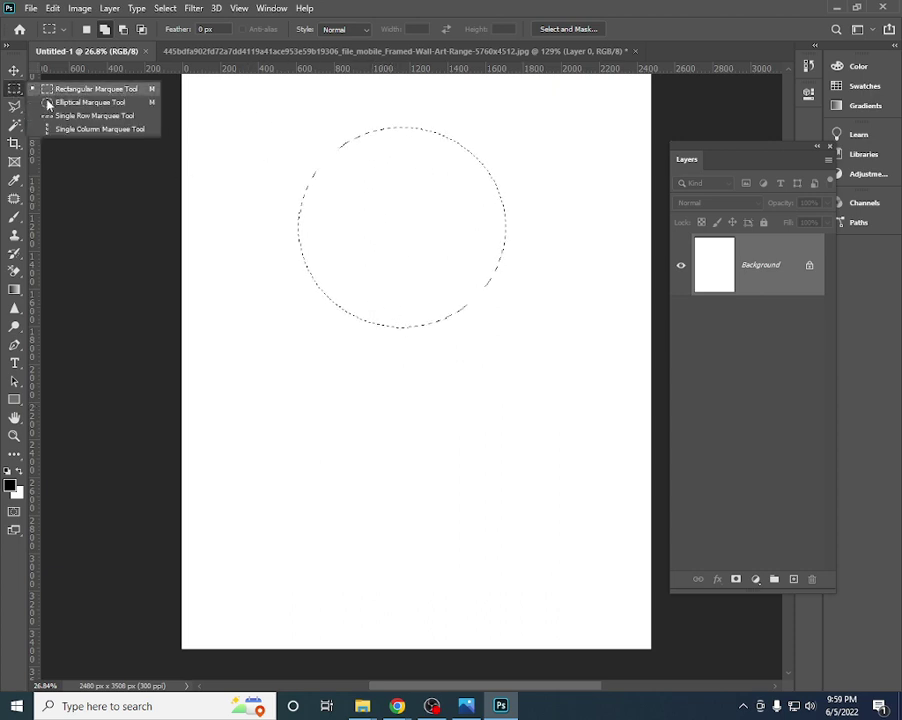
click(62, 100)
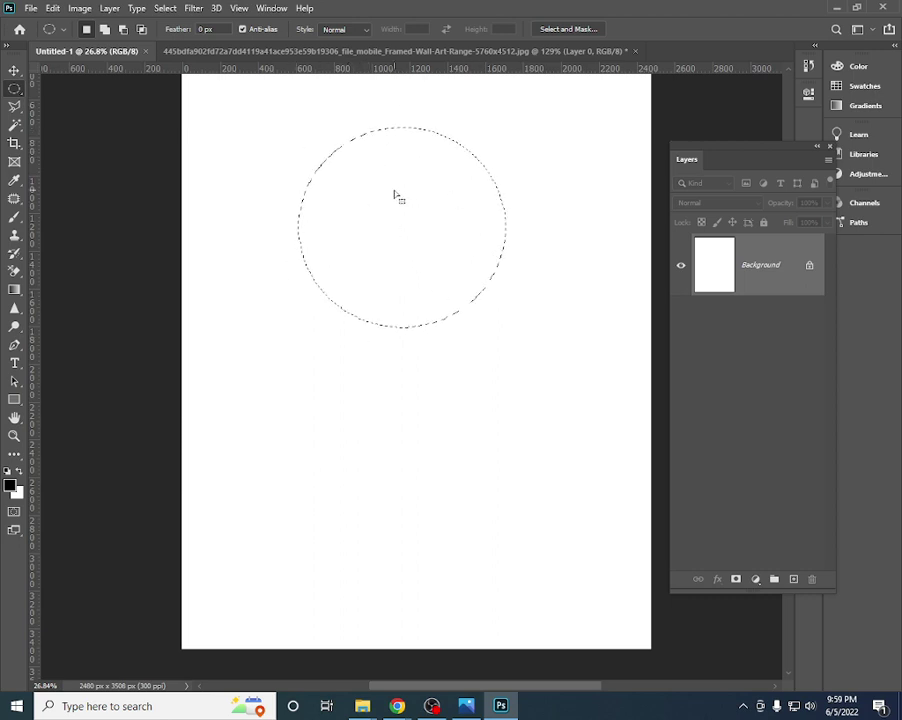
drag(338, 117, 450, 426)
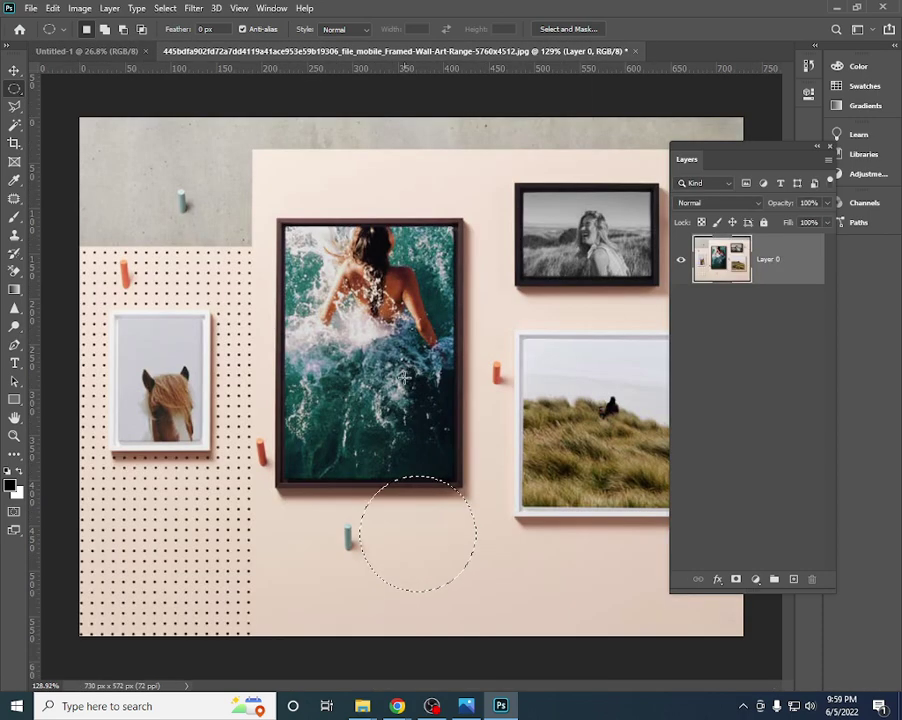
- Deselect, pan to the grassy field photo, and draw a circular selection over it
scroll(412, 422, up, 1)
key(ctrl+d)
scroll(370, 359, down, 3)
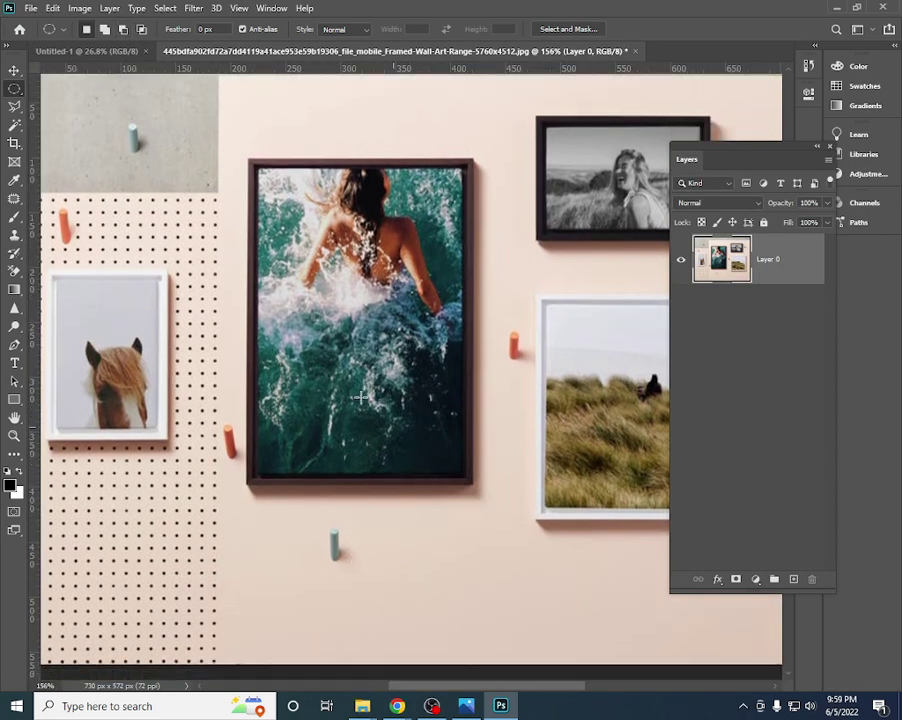
scroll(592, 432, up, 1)
scroll(262, 400, up, 3)
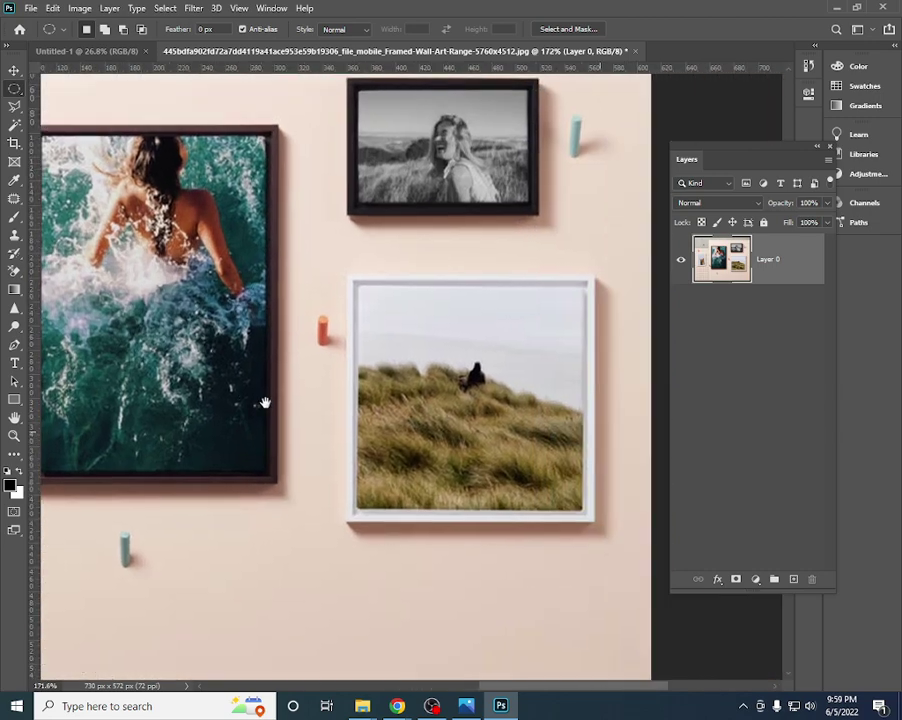
scroll(299, 401, right, 3)
mouse_move(299, 401)
mouse_down()
mouse_move(336, 390)
mouse_move(413, 471)
mouse_up()
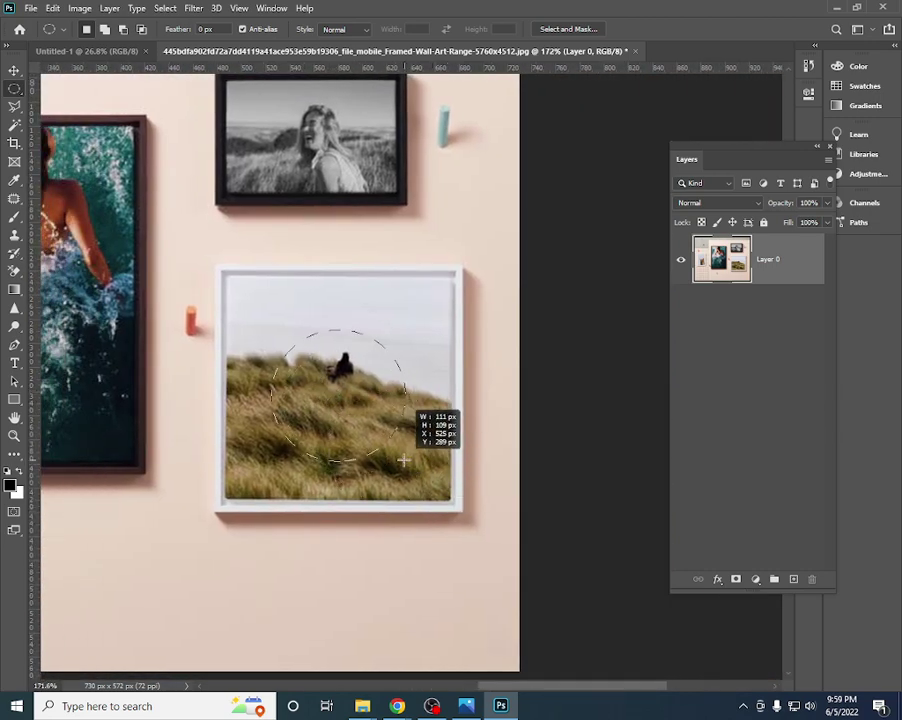
drag(413, 471, 414, 466)
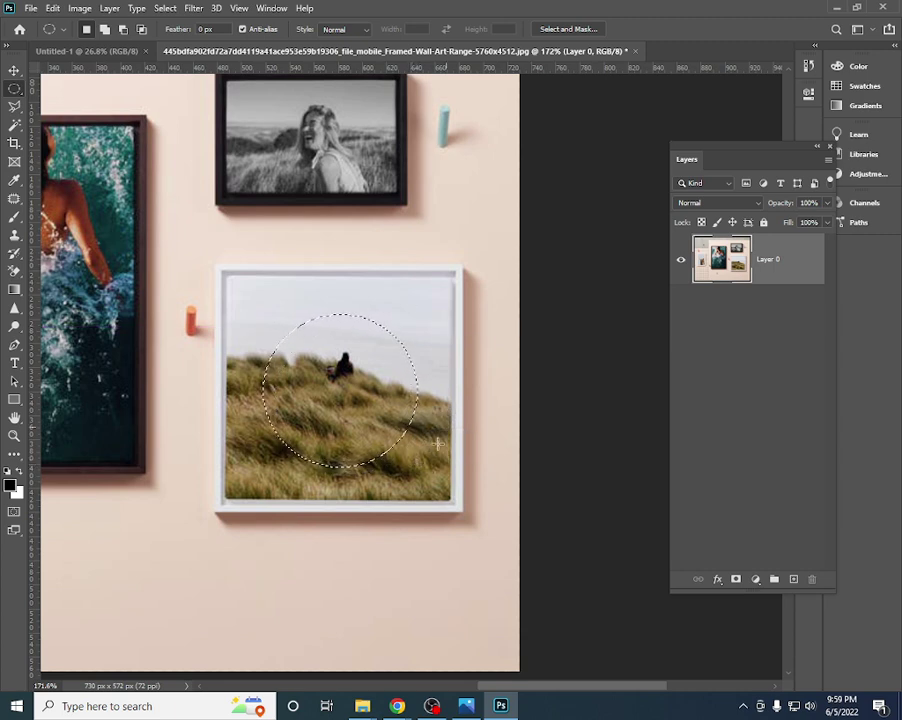
right_click(18, 91)
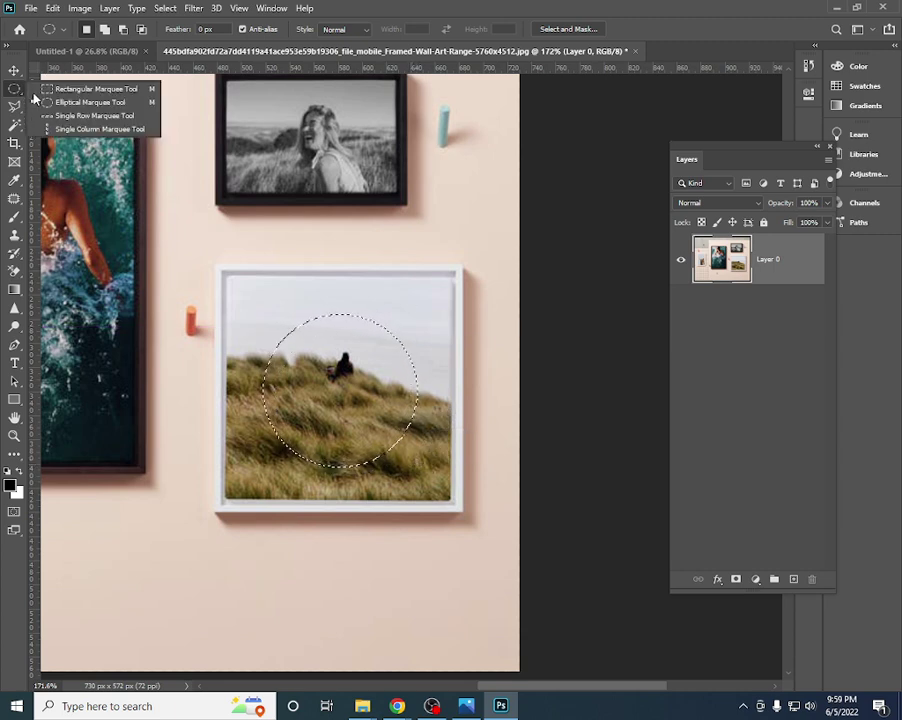
click(58, 102)
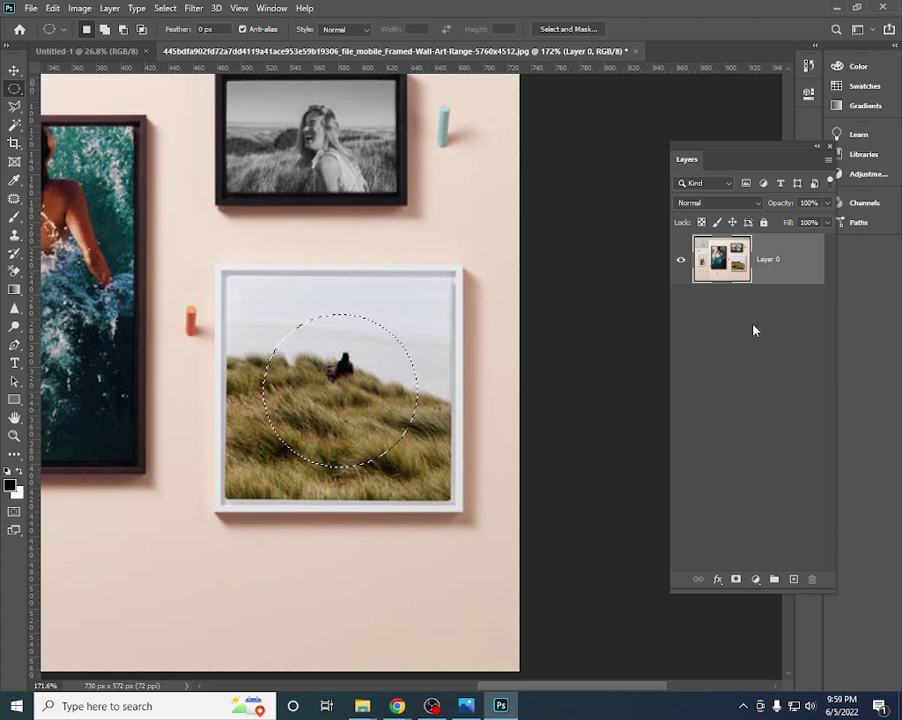
- Test-delete the pixels inside the circle, fit the mockup on screen, and undo
key(Delete)
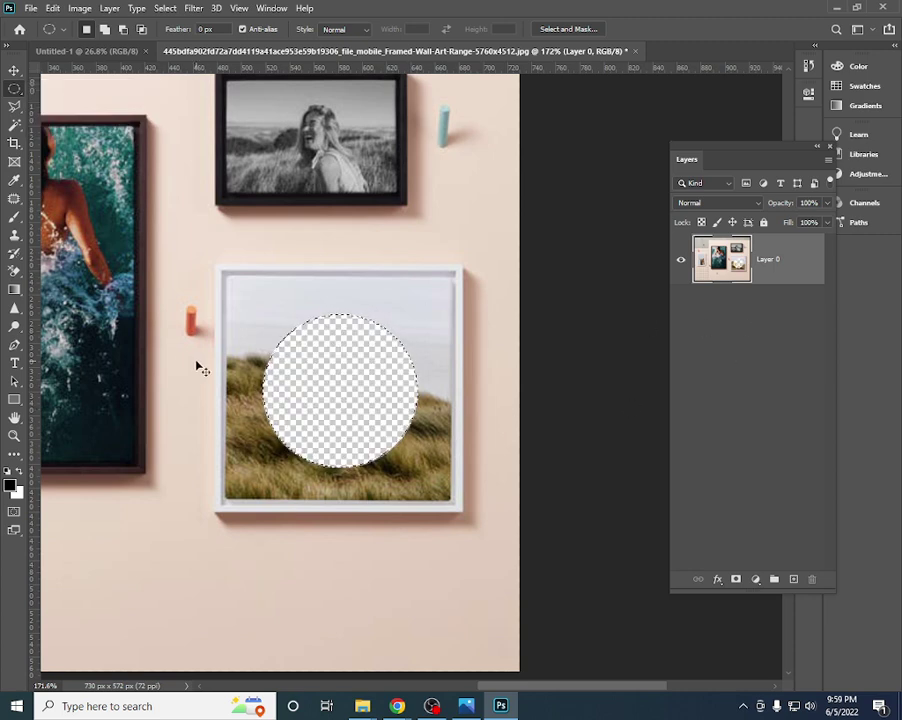
scroll(198, 356, down, 1)
key(ctrl+0)
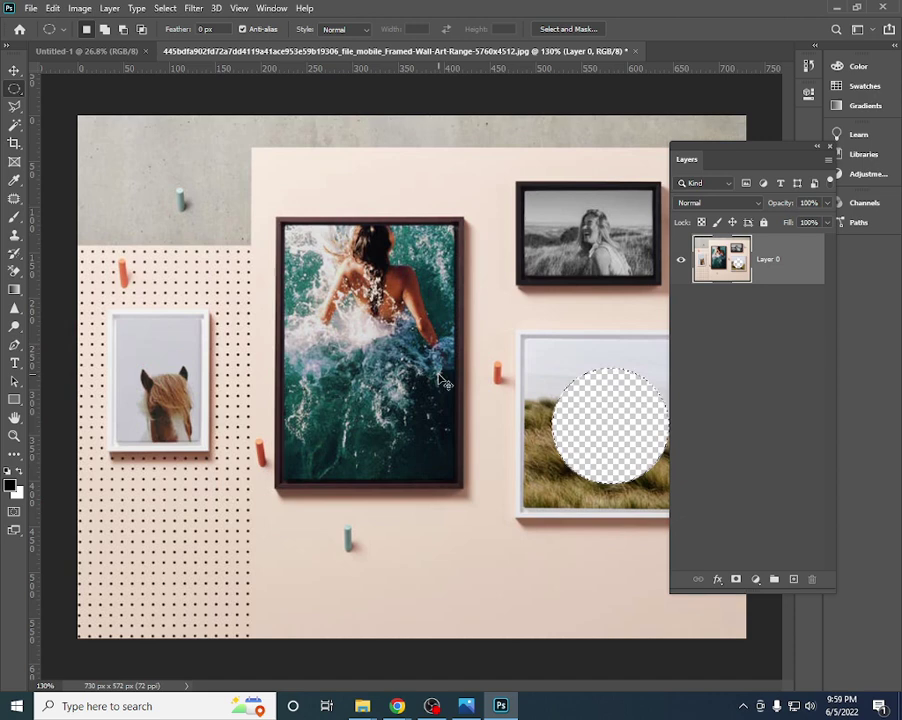
key(ctrl+z)
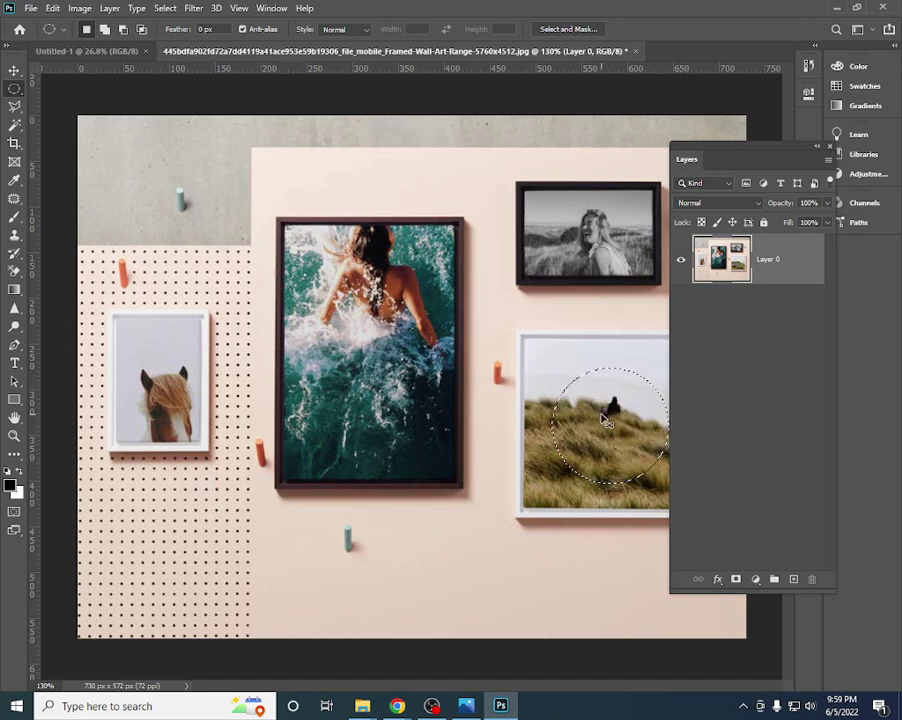
- Copy the grass circle and paste it as a new Layer 1
click(53, 8)
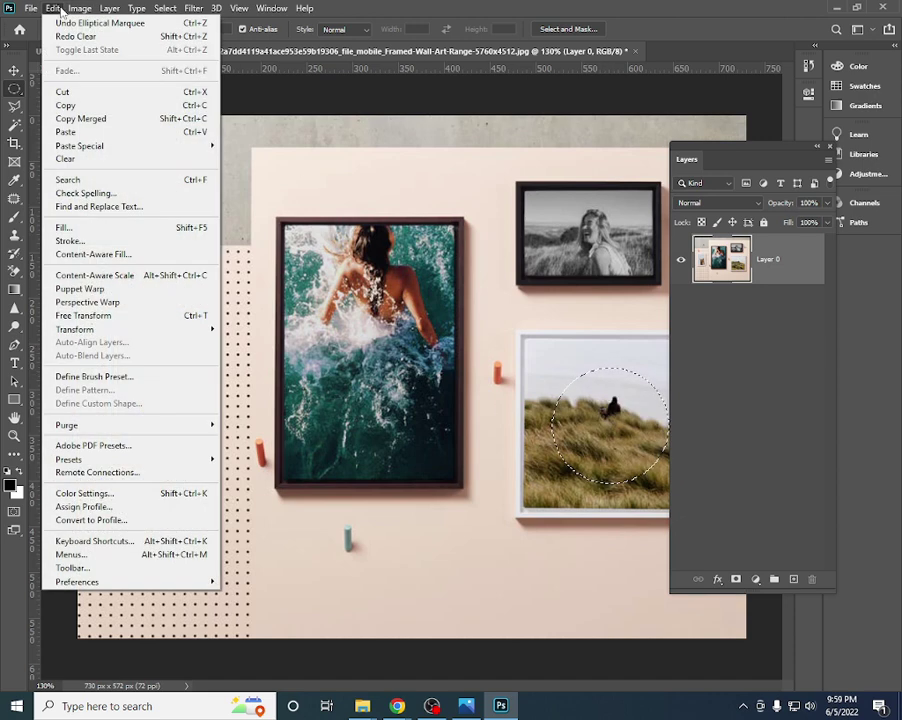
key(Escape)
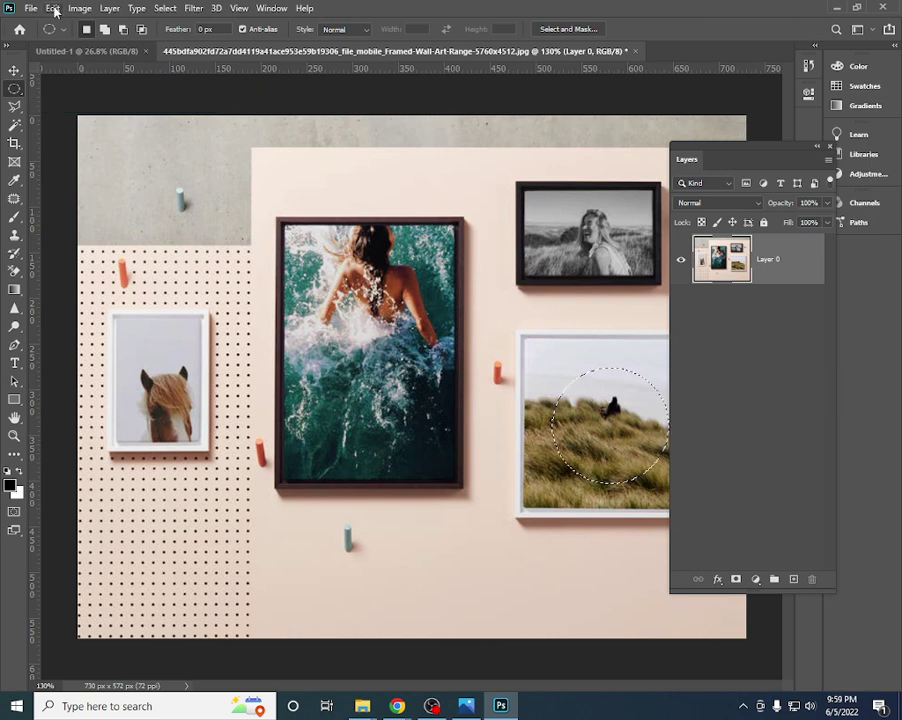
click(53, 8)
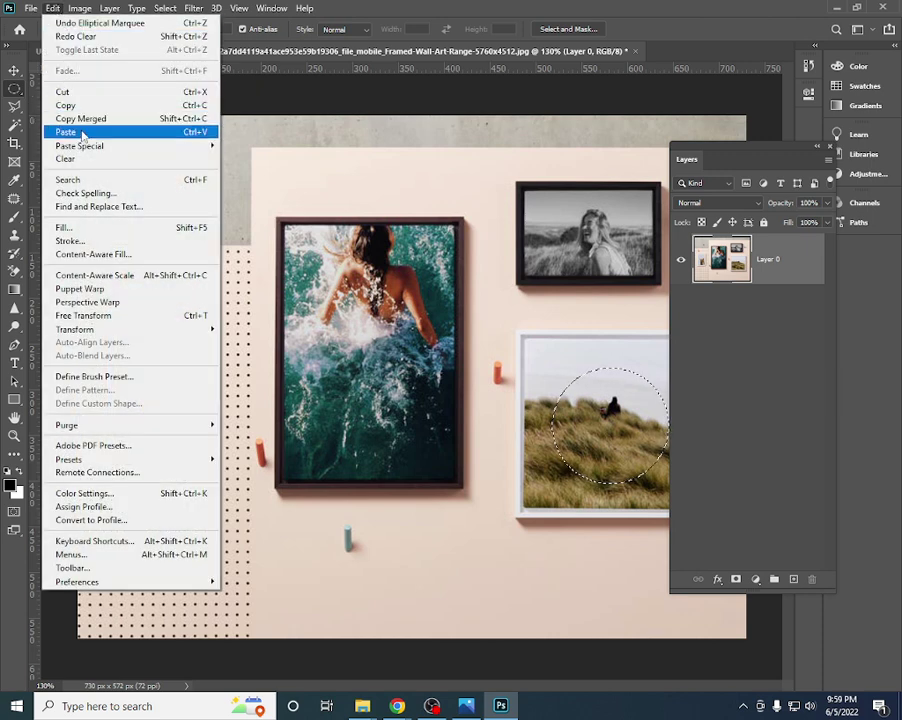
click(62, 131)
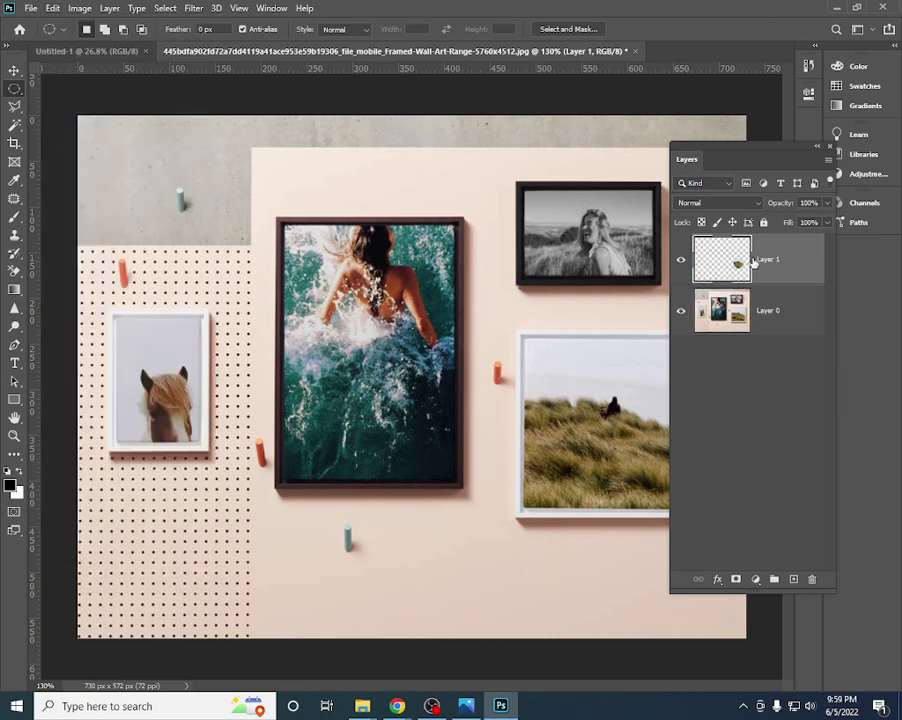
- Move Layer 1's grass circle onto the swimmer photo in the large dark frame
click(14, 71)
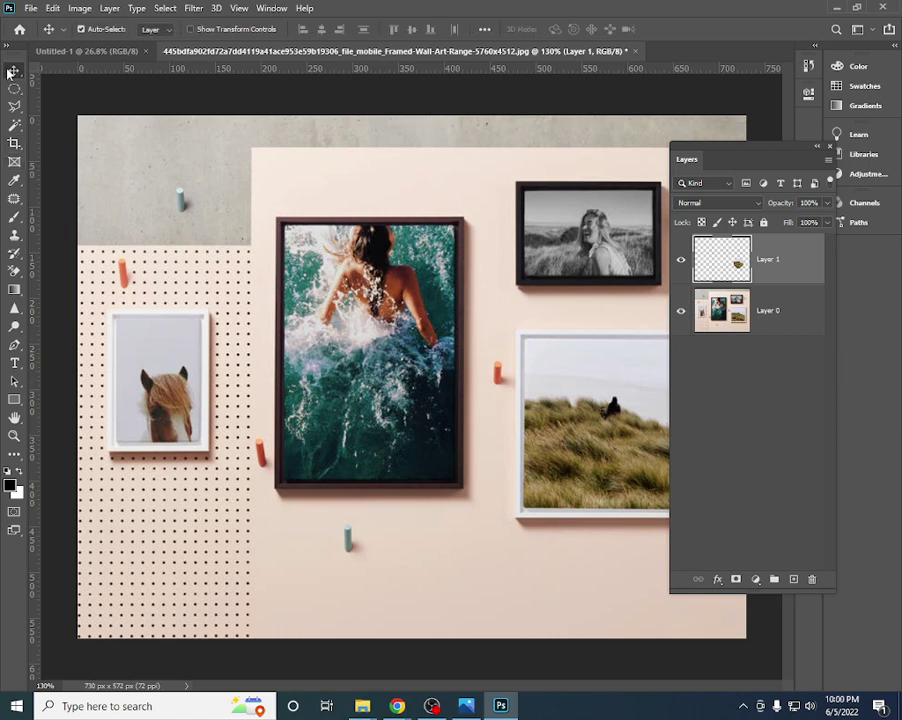
drag(622, 425, 377, 343)
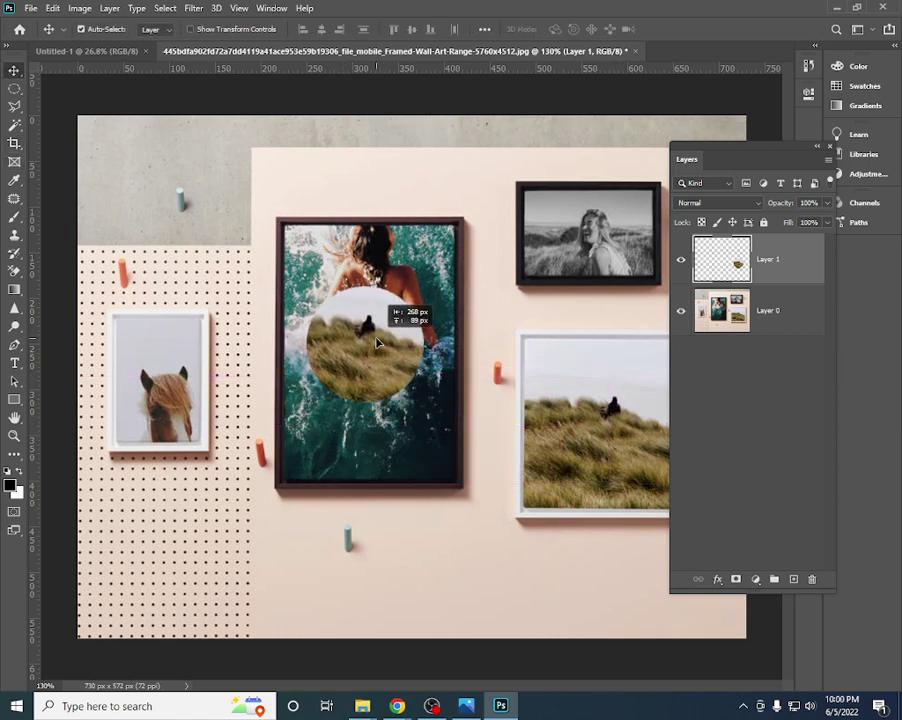
scroll(458, 392, up, 3)
drag(461, 394, 340, 421)
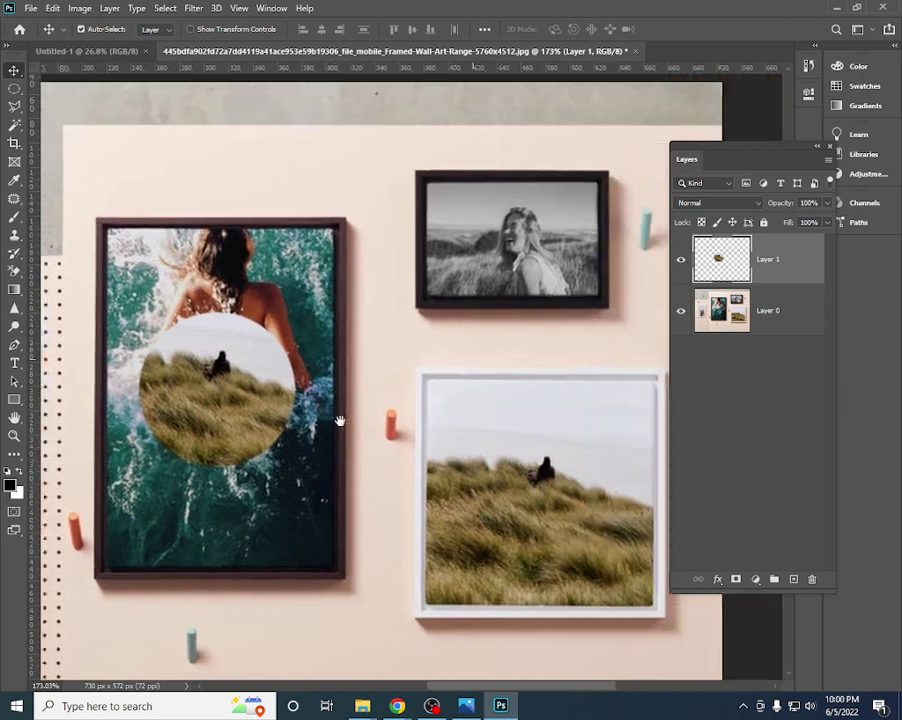
drag(280, 375, 338, 361)
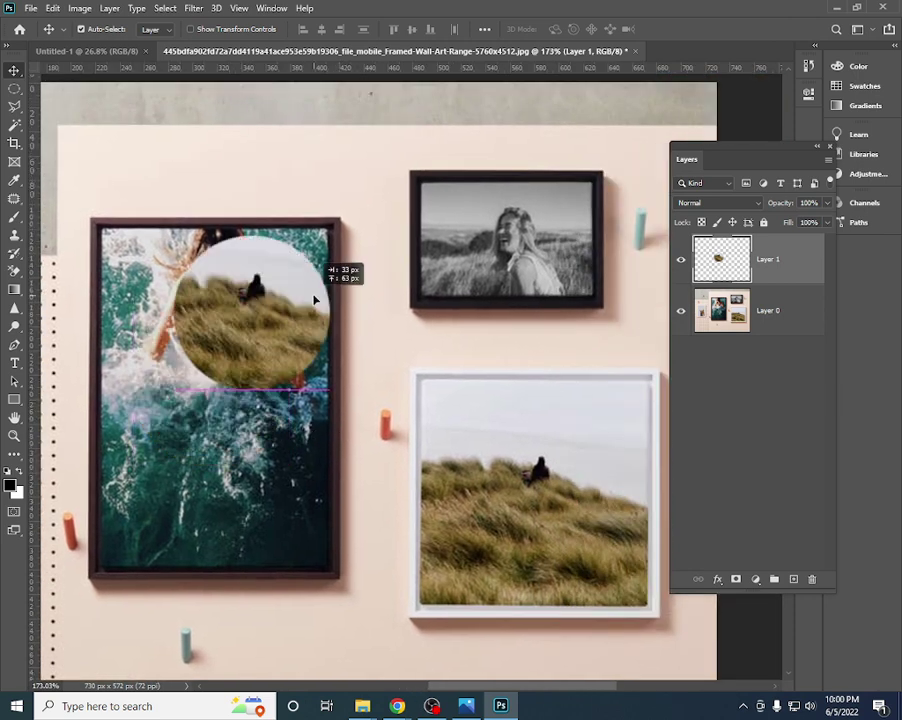
click(15, 88)
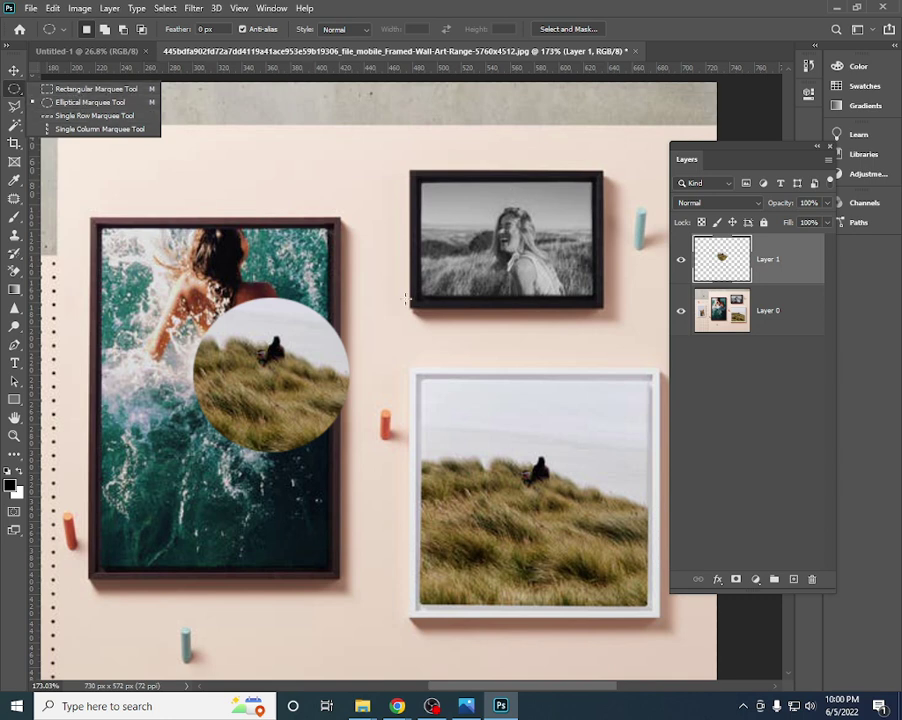
scroll(426, 152, down, 2)
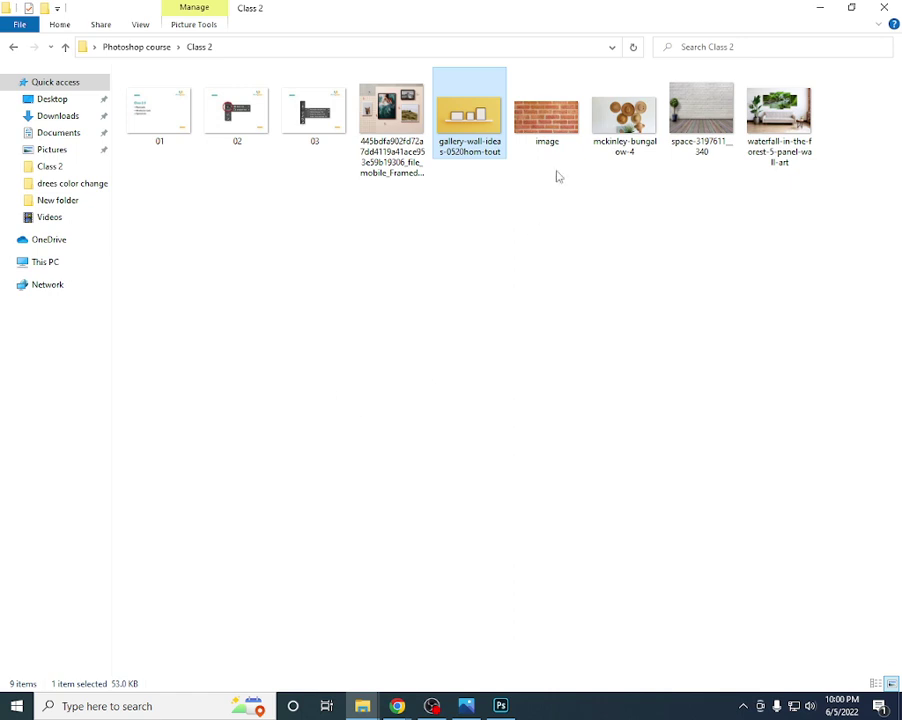
- Open mckinley-bungalow-4 in Edge, copy the hats image, and return to Photoshop
double_click(624, 115)
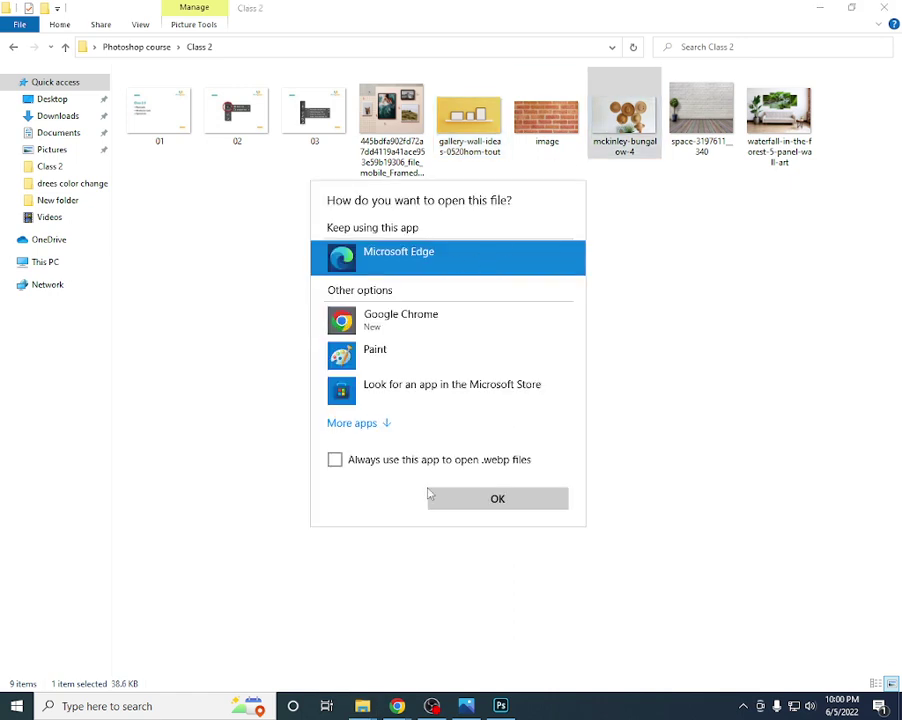
click(432, 497)
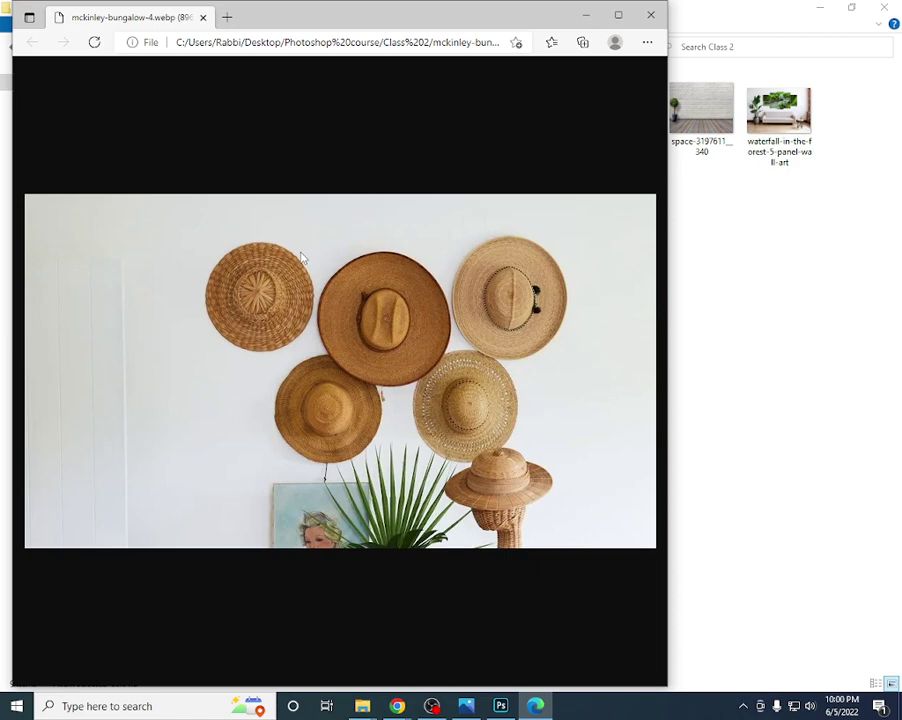
right_click(302, 253)
right_click(234, 285)
mouse_move(297, 435)
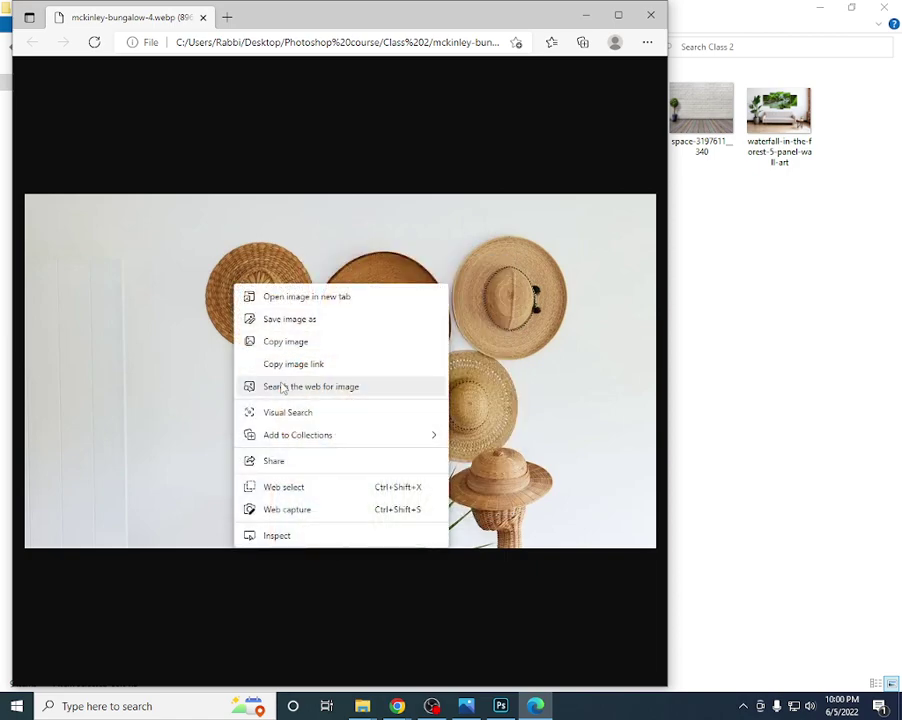
click(287, 345)
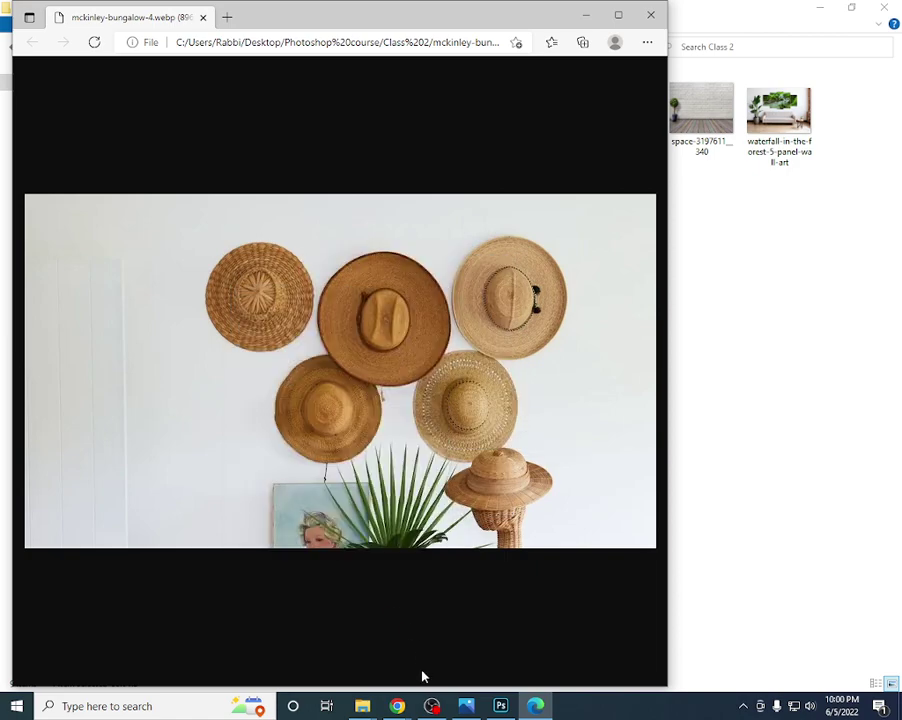
click(500, 706)
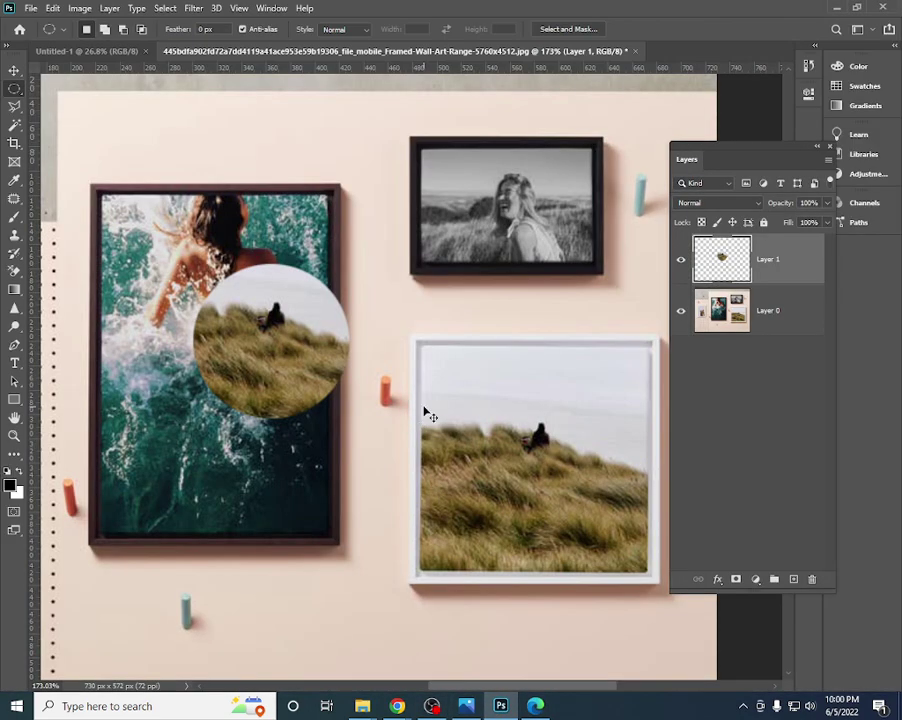
- Paste the hats image as Layer 2, fit it on screen, and re-dock the Layers panel
key(ctrl+v)
key(ctrl+0)
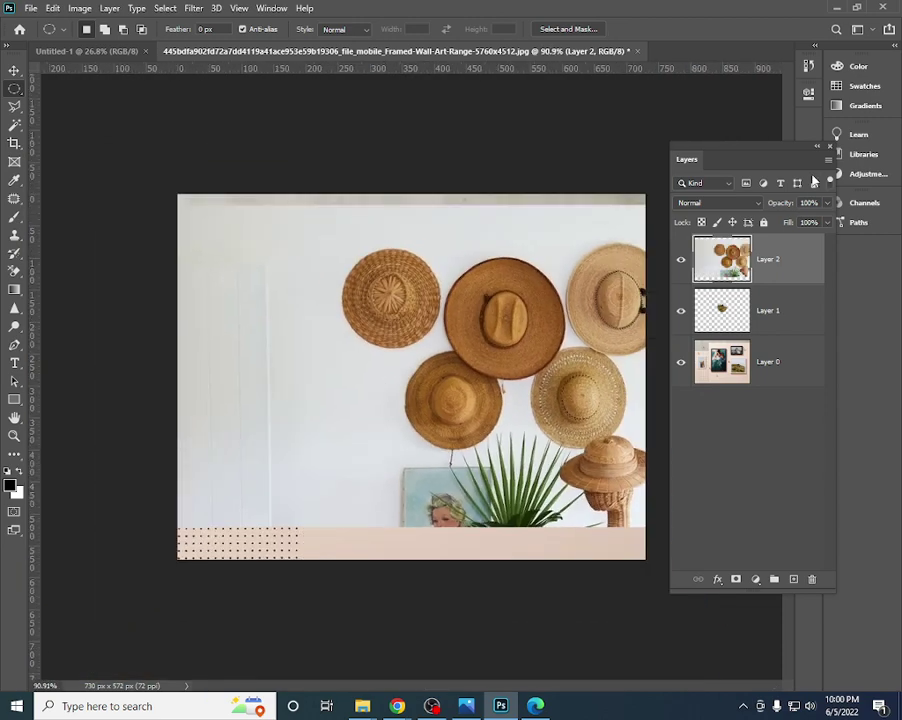
click(818, 147)
click(703, 166)
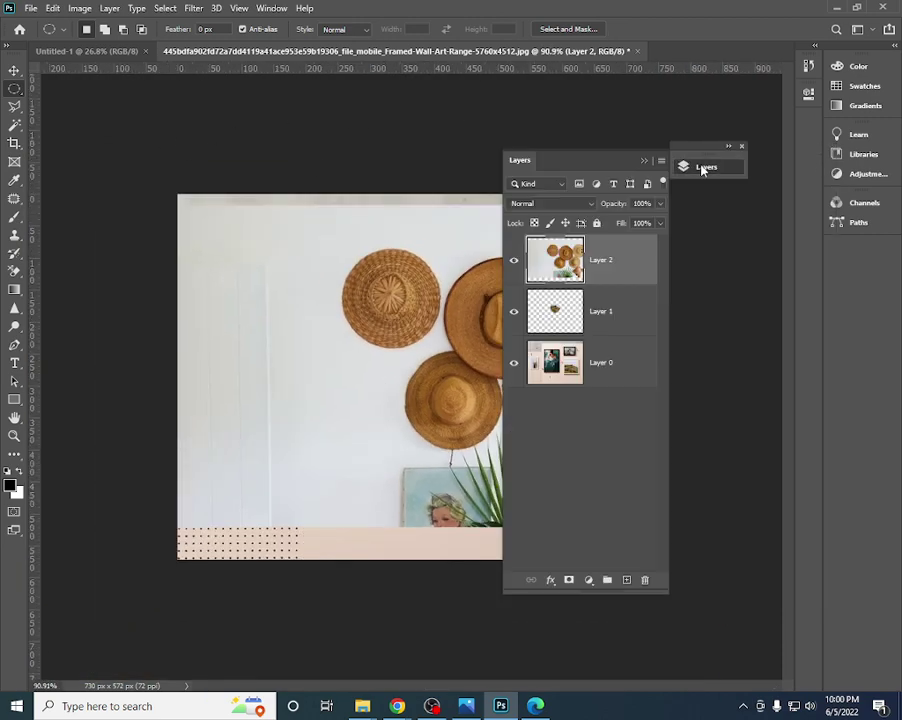
drag(558, 163, 720, 166)
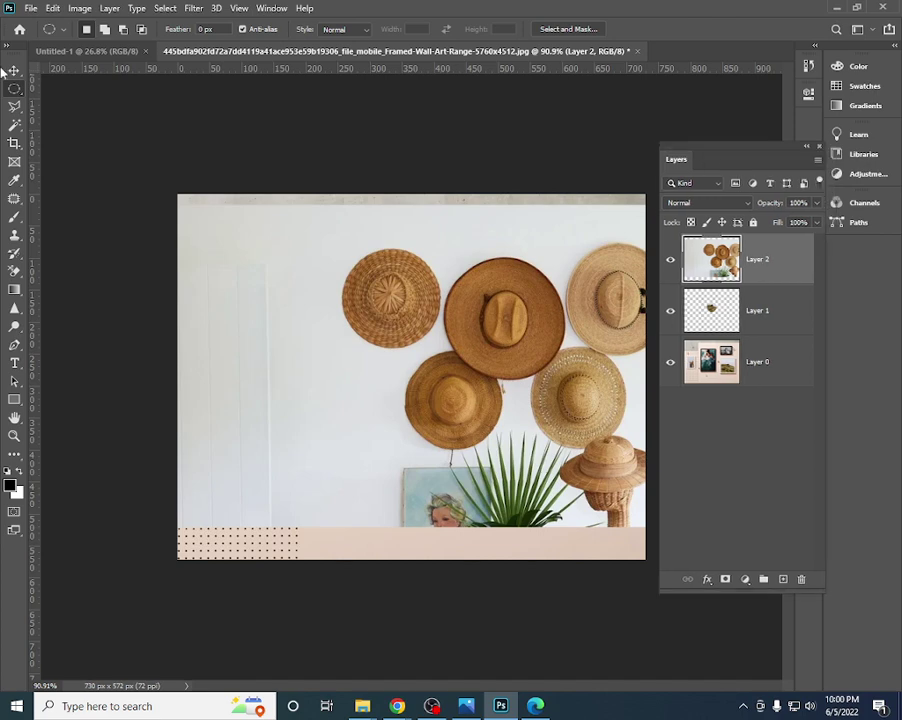
- Pick the Move tool, select Layer 1 then Layer 2, and open the Marquee flyout
click(14, 71)
scroll(423, 286, up, 3)
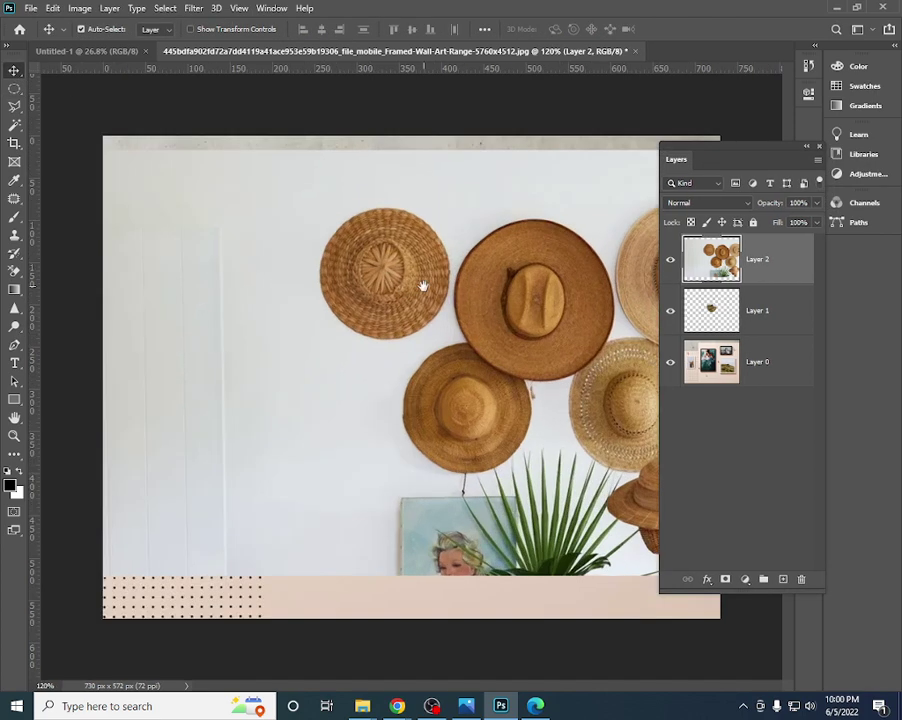
scroll(228, 279, up, 2)
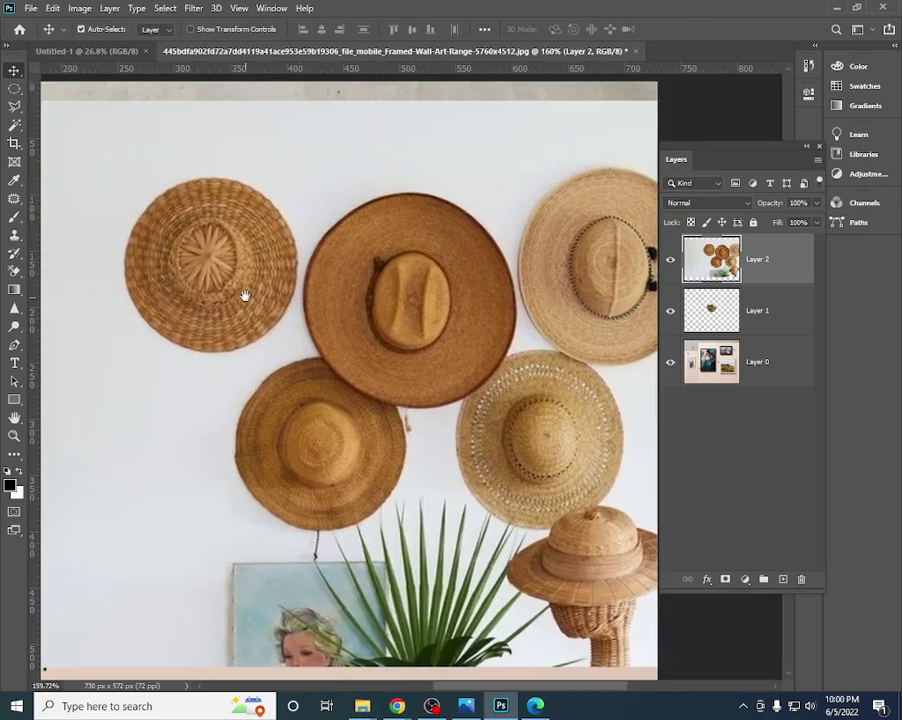
scroll(253, 287, left, 1)
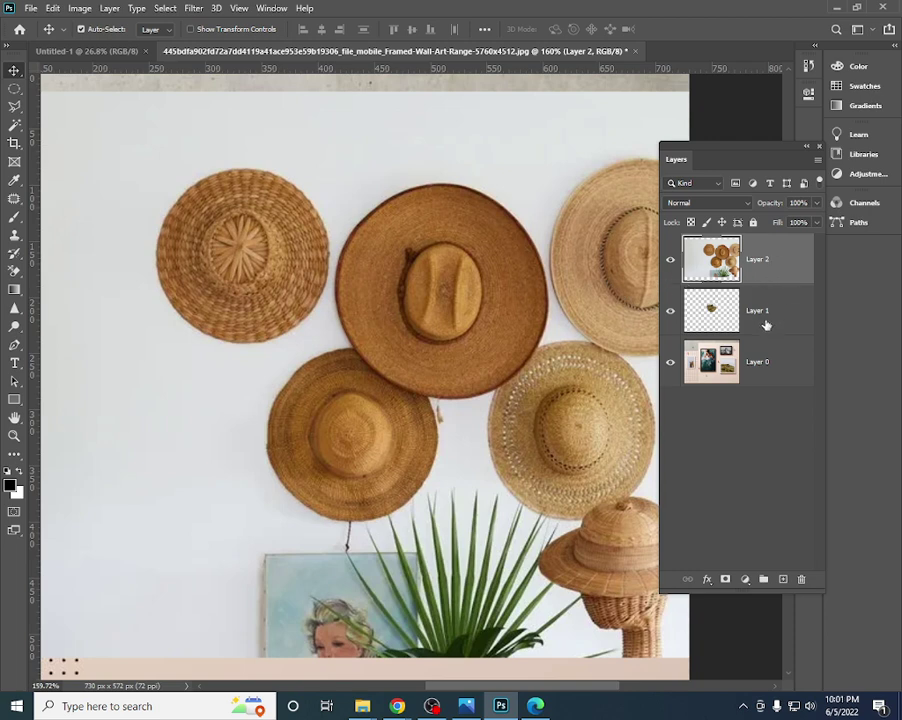
click(764, 325)
click(762, 247)
drag(14, 88, 63, 106)
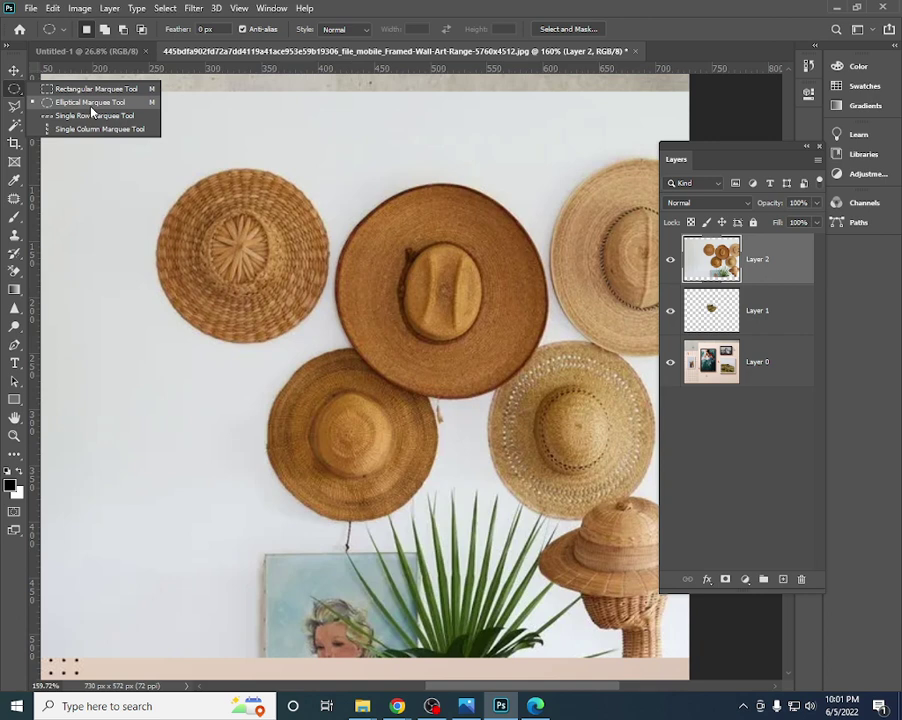
- Circle-select the upper-left wicker hat with the Elliptical Marquee Tool
click(91, 106)
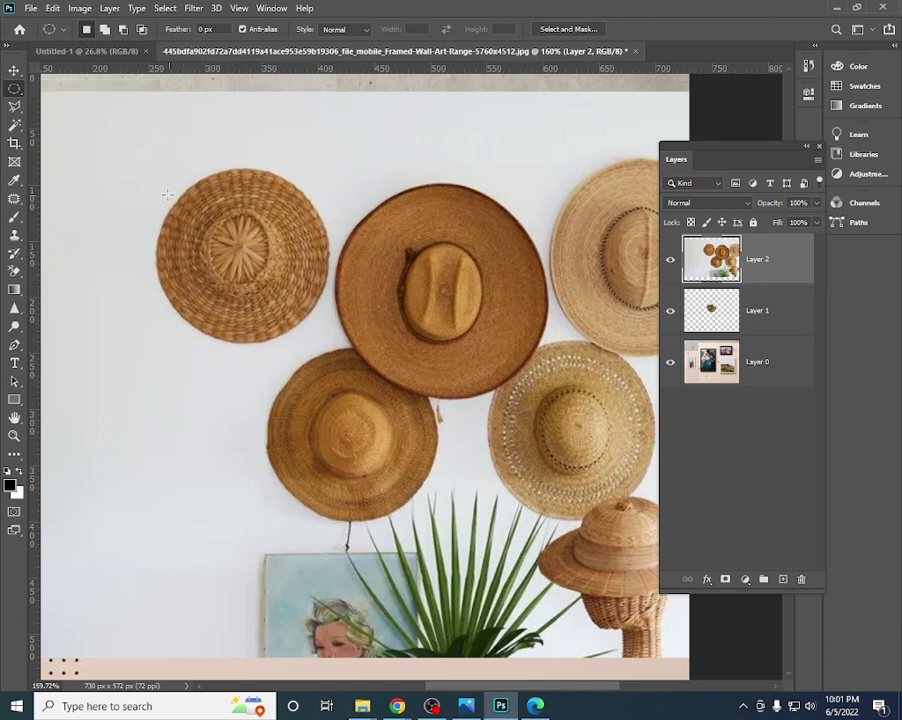
drag(167, 194, 330, 324)
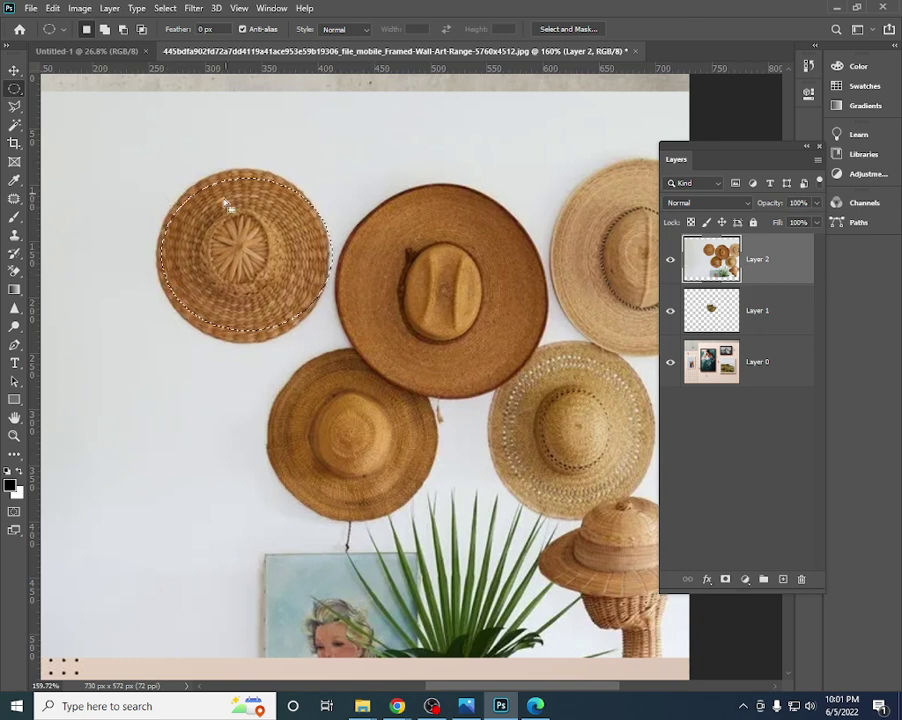
click(260, 285)
mouse_move(397, 706)
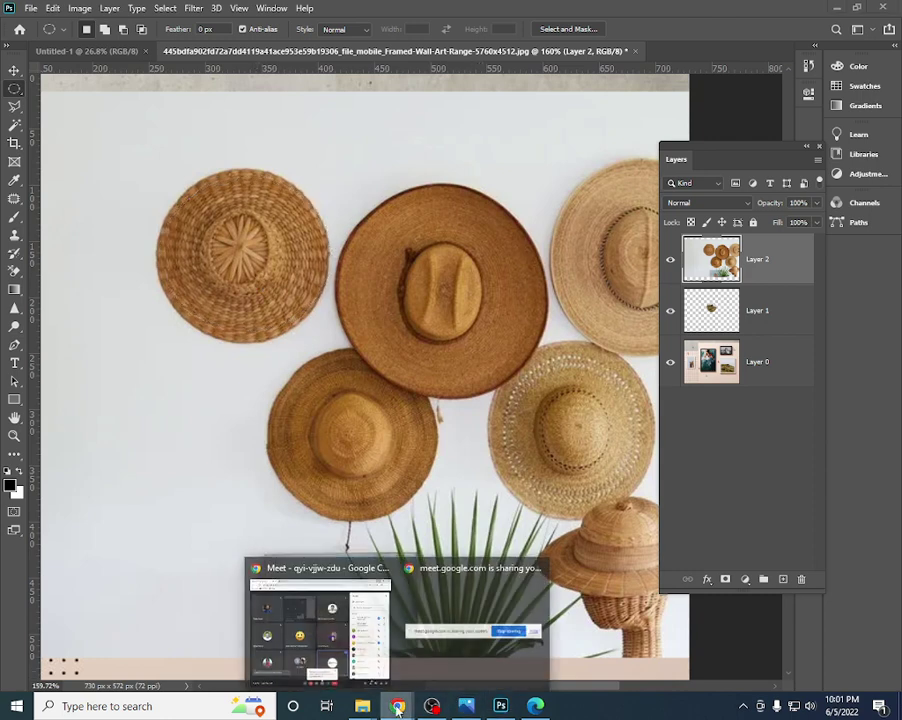
click(324, 635)
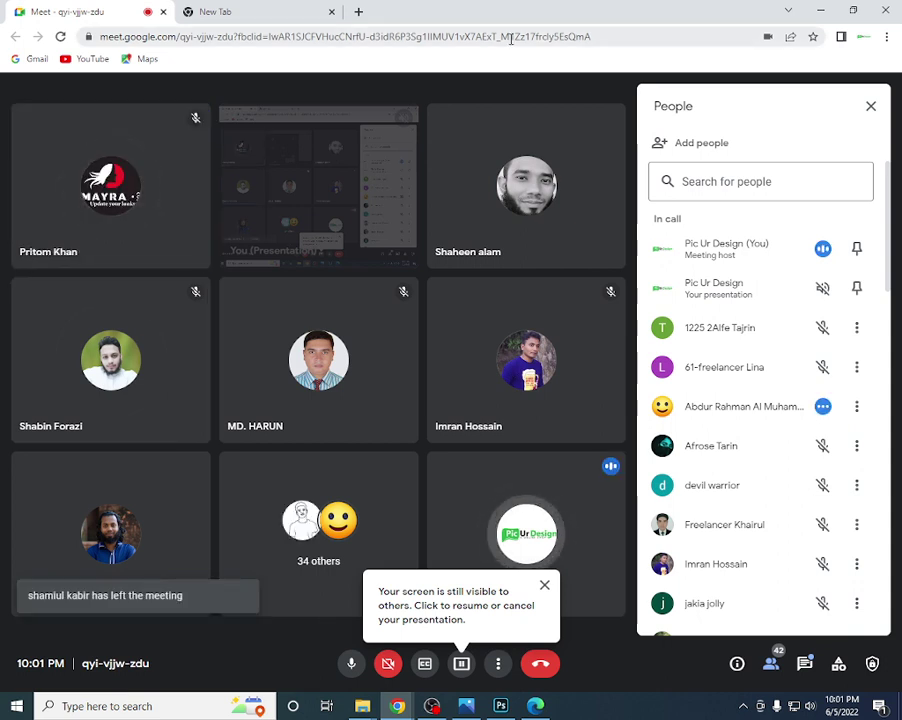
click(432, 706)
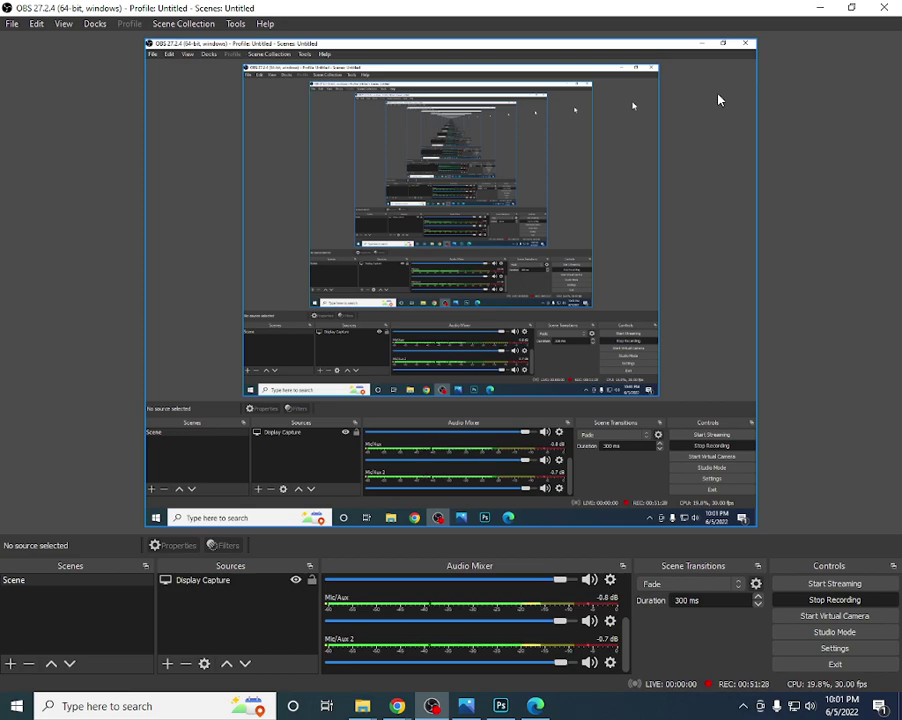
click(820, 7)
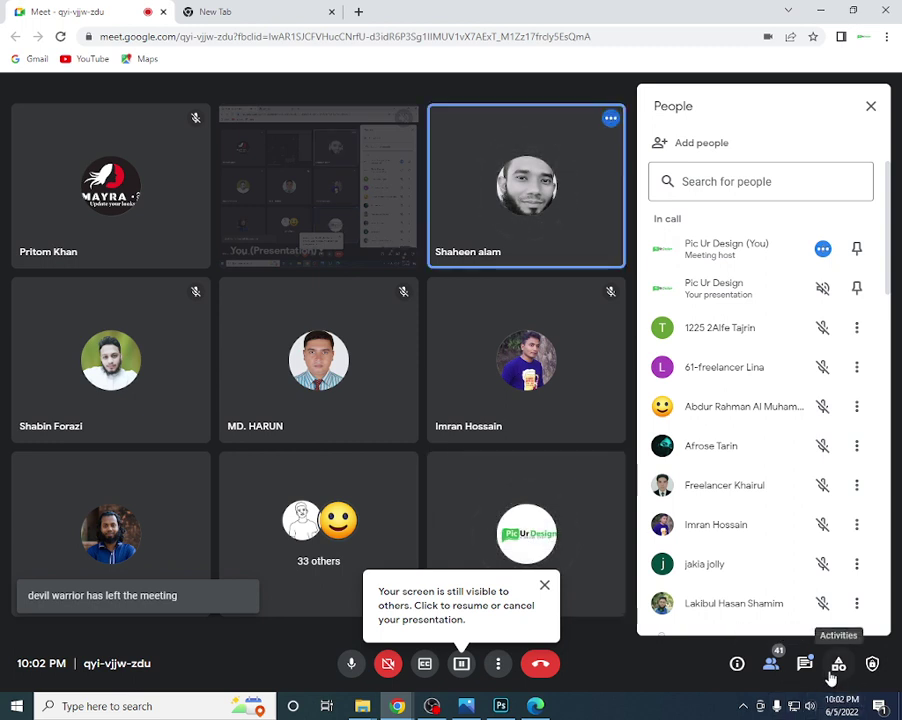
click(819, 12)
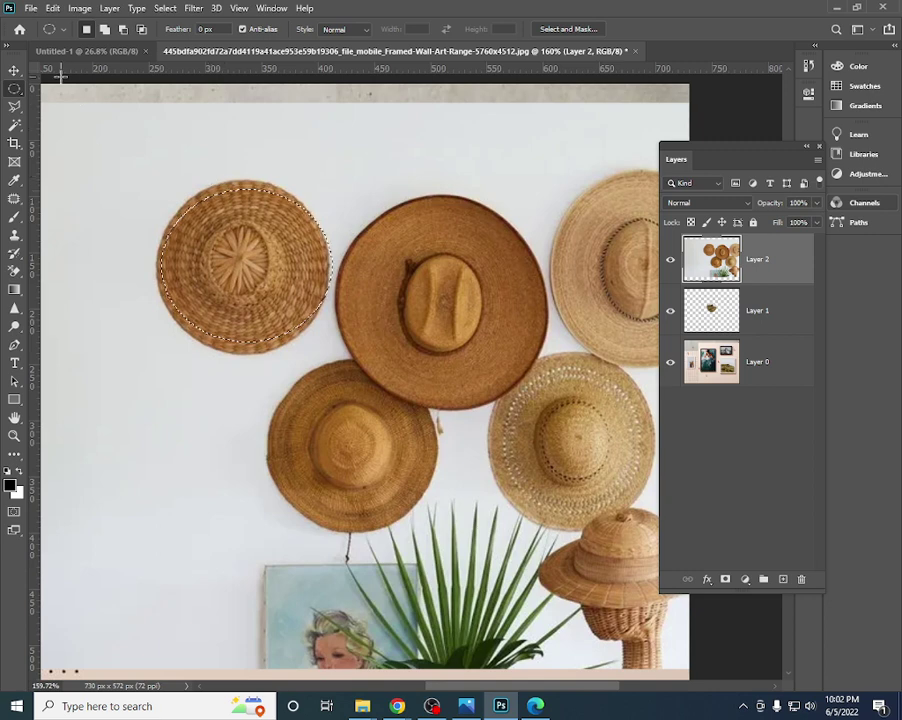
- Enclose the left hat in a rectangular marquee selection
right_click(13, 89)
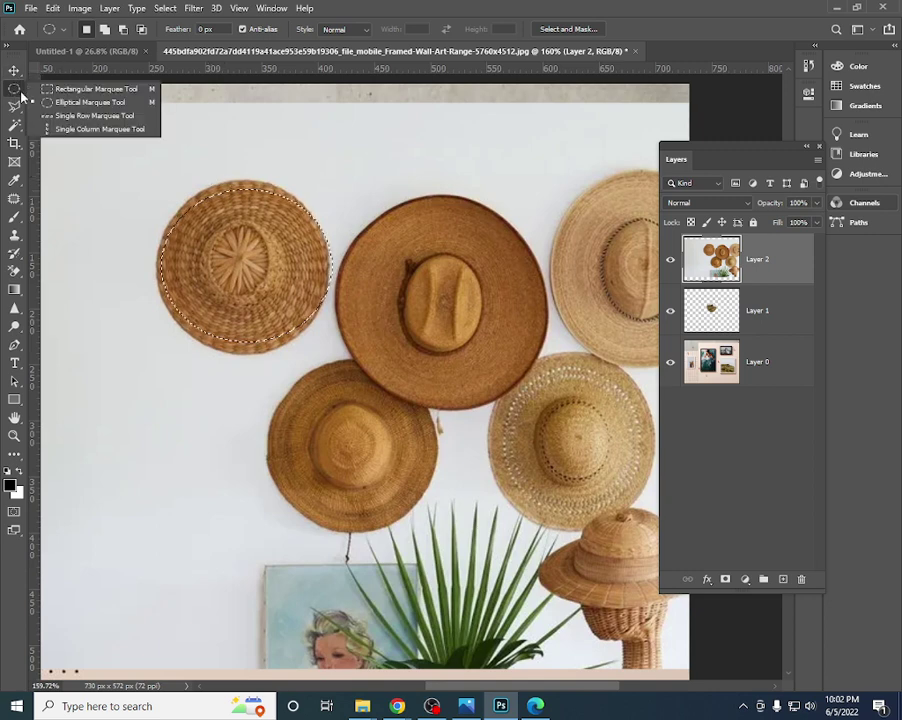
click(92, 89)
drag(104, 163, 140, 192)
drag(244, 265, 350, 346)
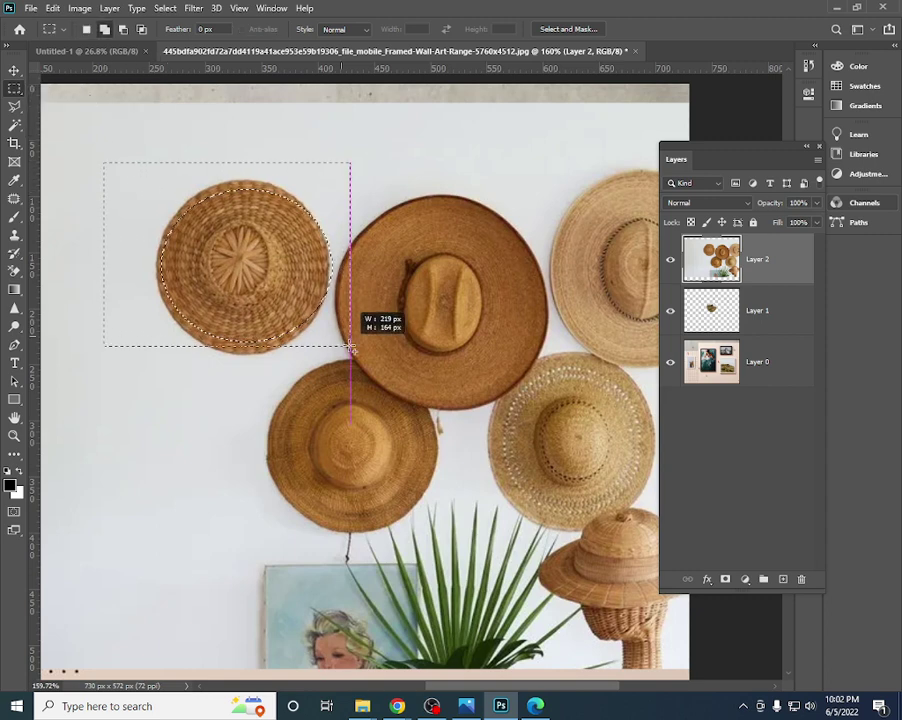
- Circle-select the left woven hat, test-delete its pixels, then undo to restore it
right_click(14, 88)
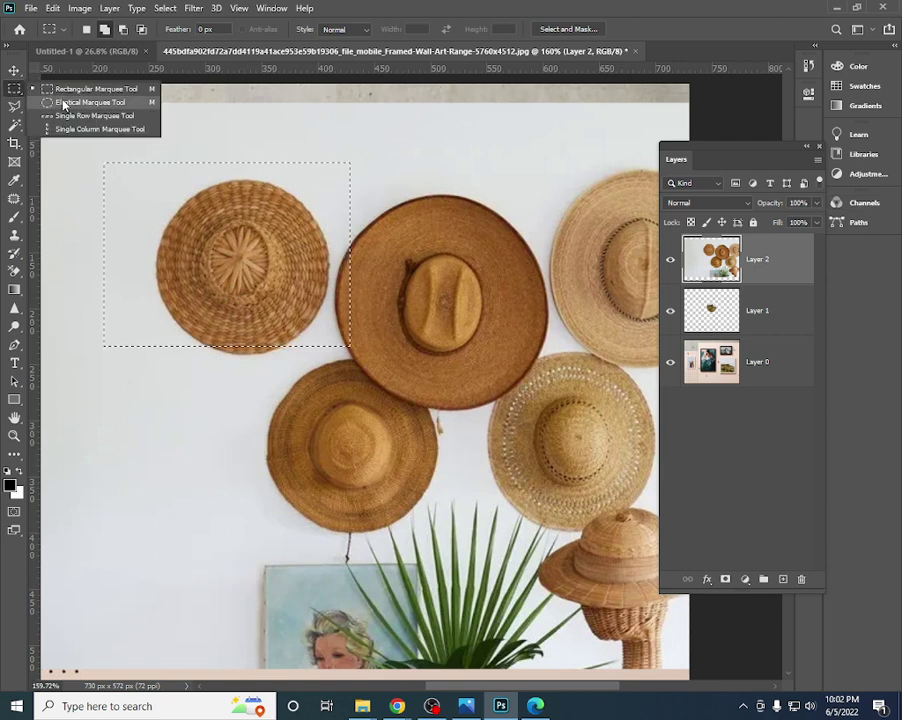
click(66, 102)
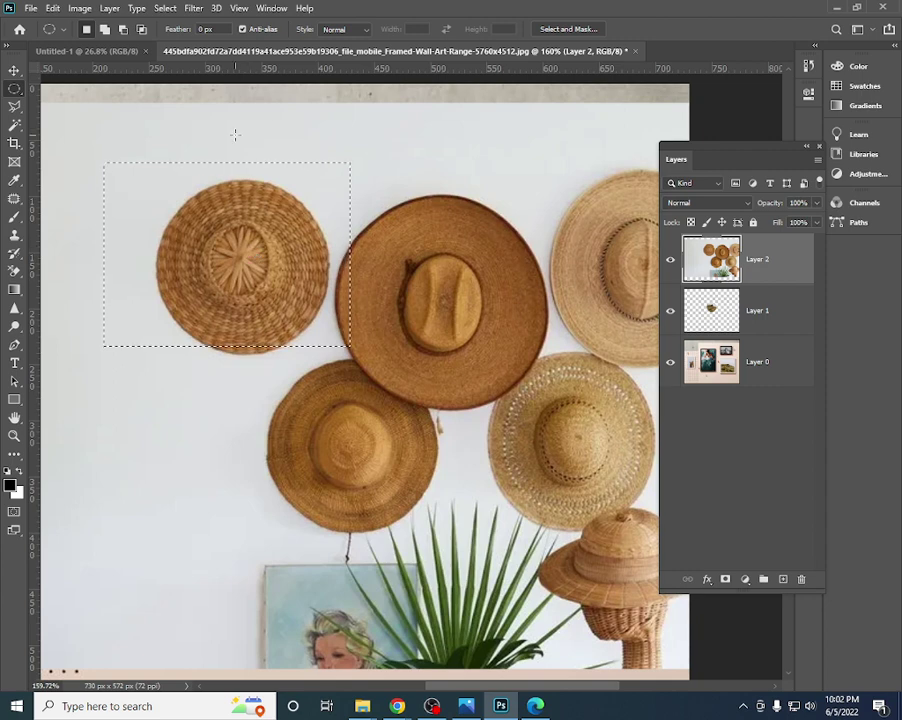
click(190, 210)
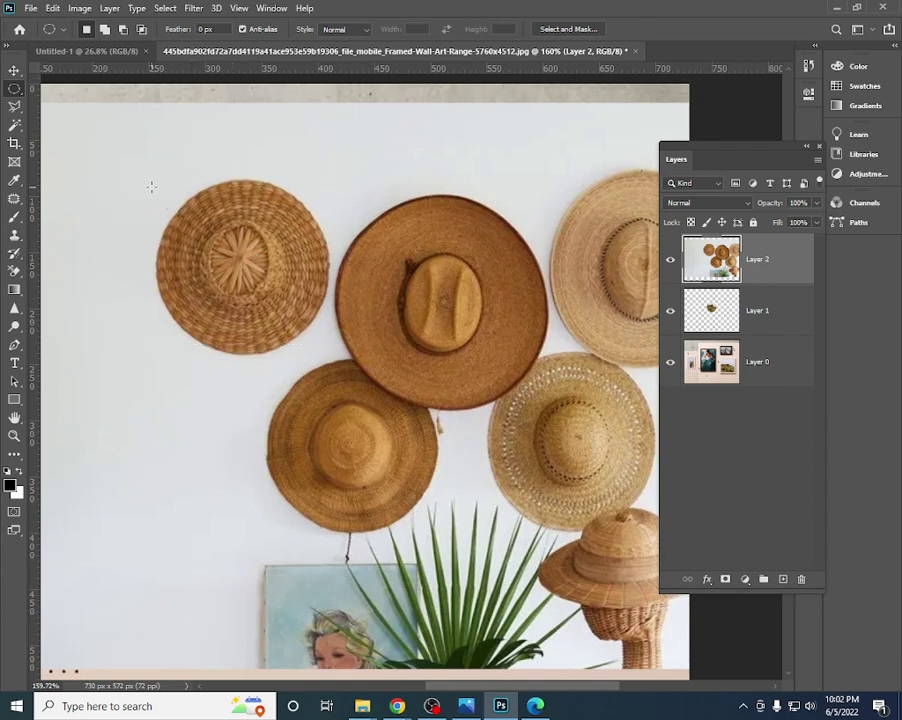
drag(152, 184, 329, 353)
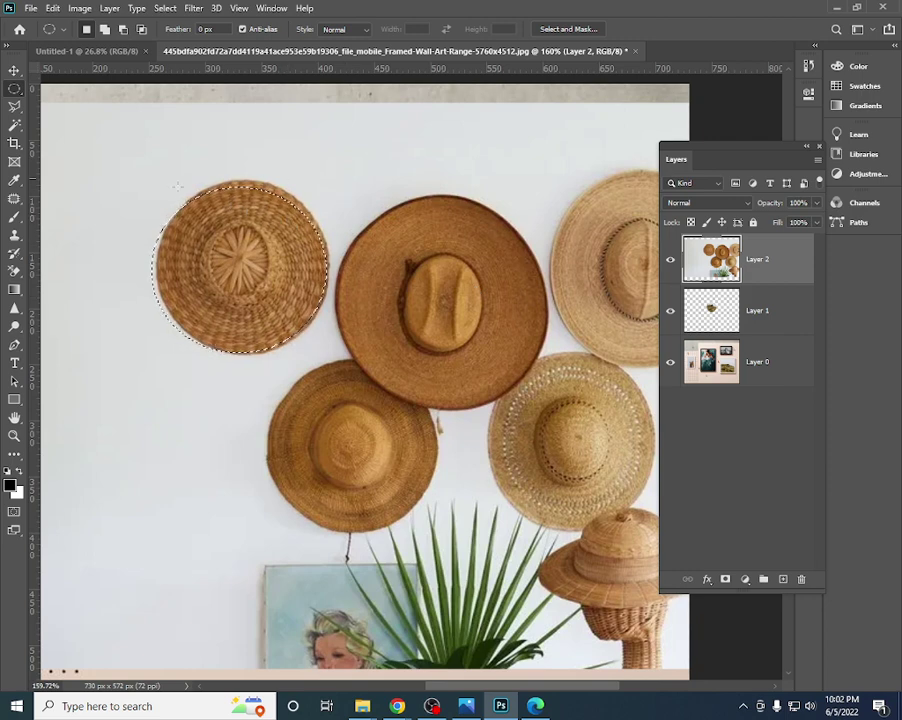
key(Delete)
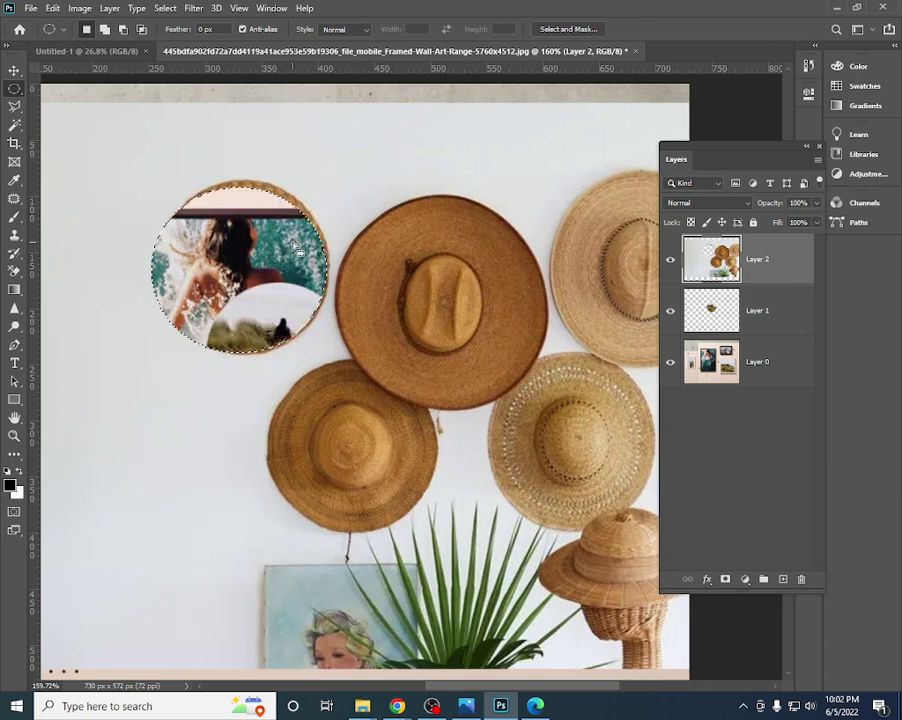
key(ctrl+z)
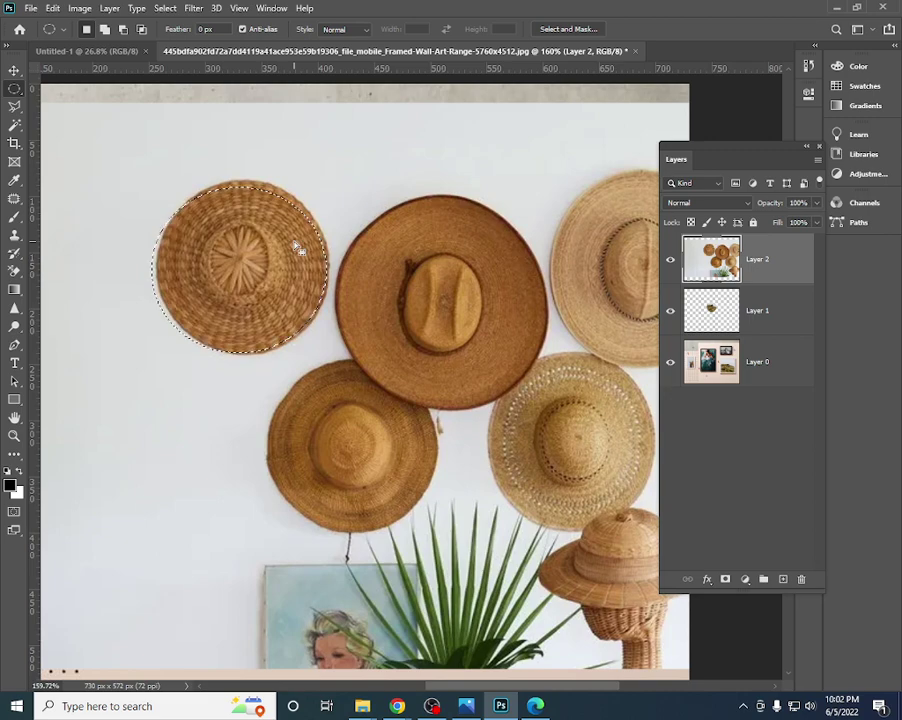
scroll(298, 248, down, 3)
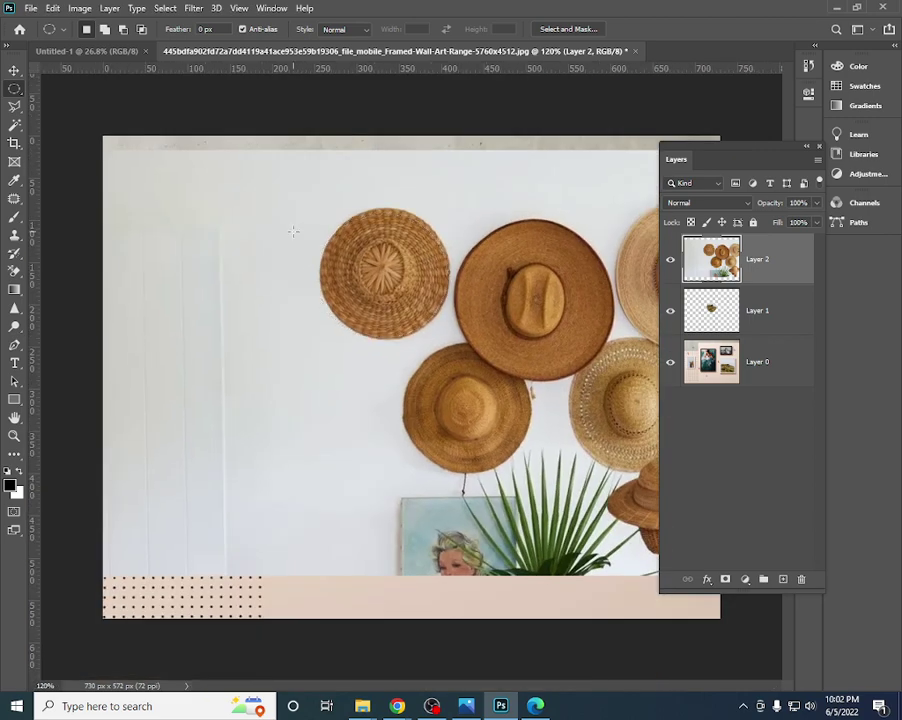
- Delete the Layer 1 circle, move the hats photo down on the mockup, and pick the Elliptical Marquee tool
right_click(14, 88)
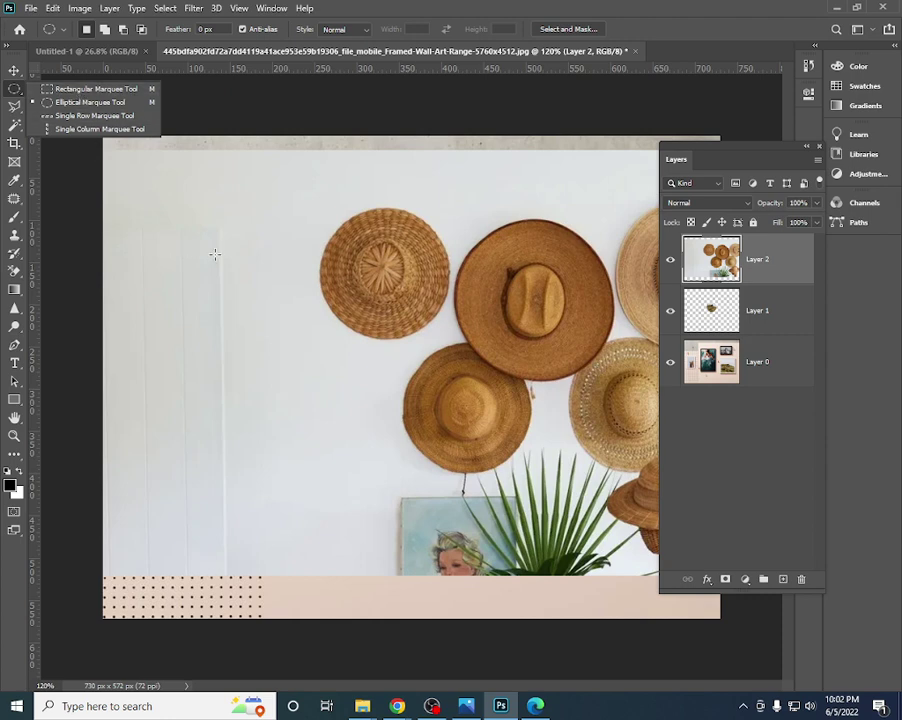
click(14, 70)
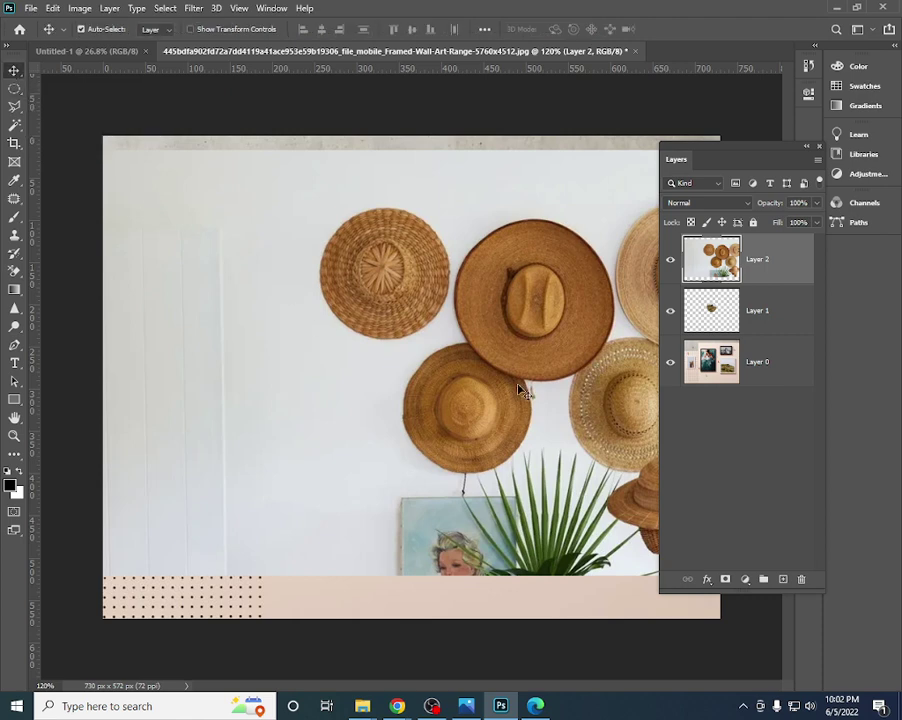
key(ctrl+minus)
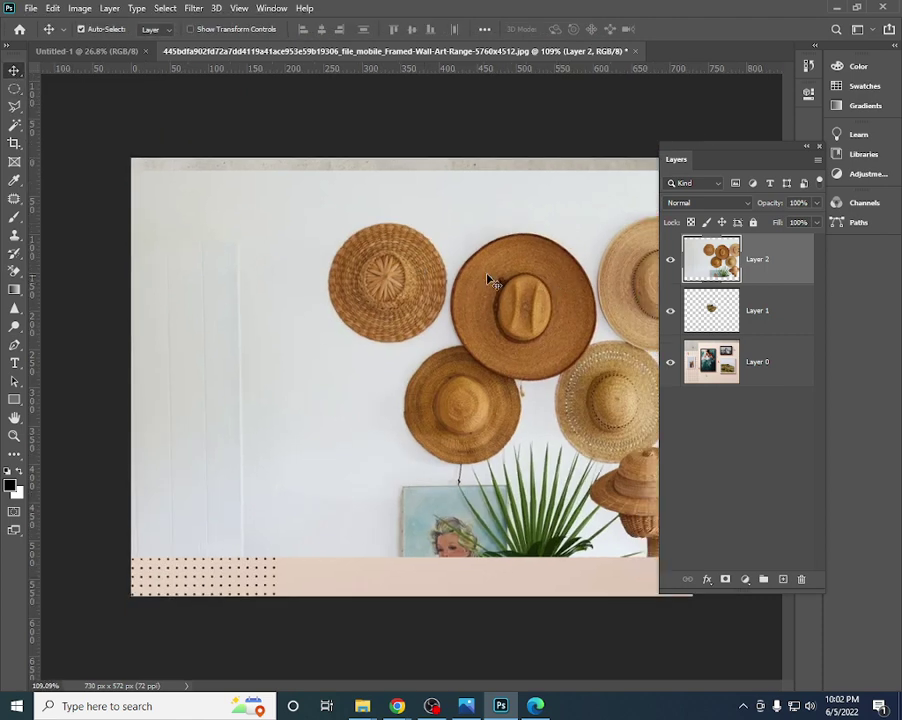
mouse_move(490, 280)
mouse_down()
mouse_move(308, 493)
mouse_move(352, 511)
mouse_up()
click(405, 360)
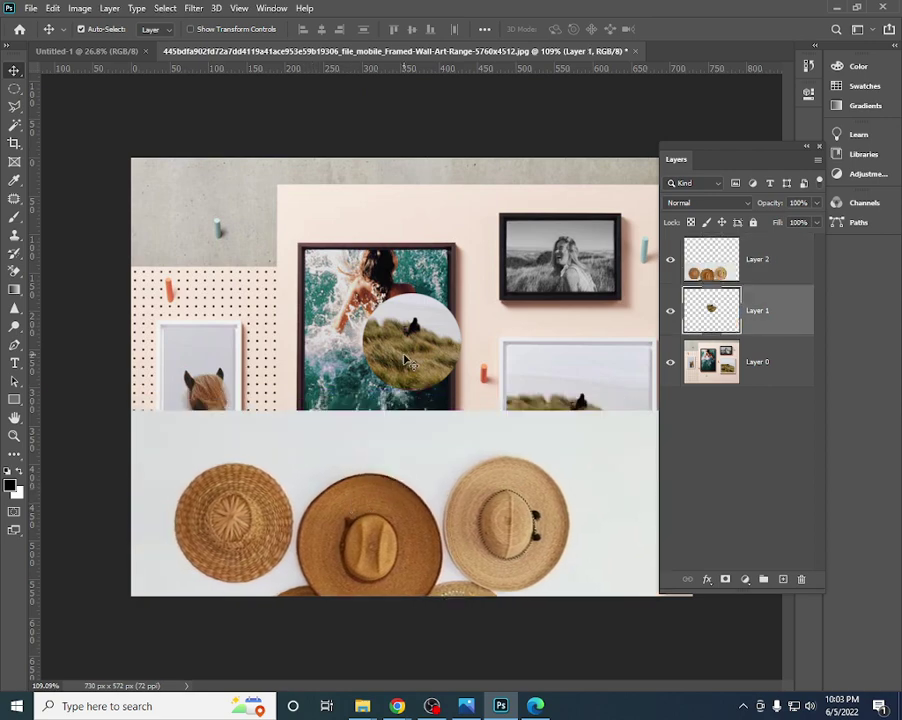
key(Delete)
mouse_move(435, 452)
mouse_down()
mouse_move(419, 532)
mouse_move(479, 457)
mouse_up()
click(15, 89)
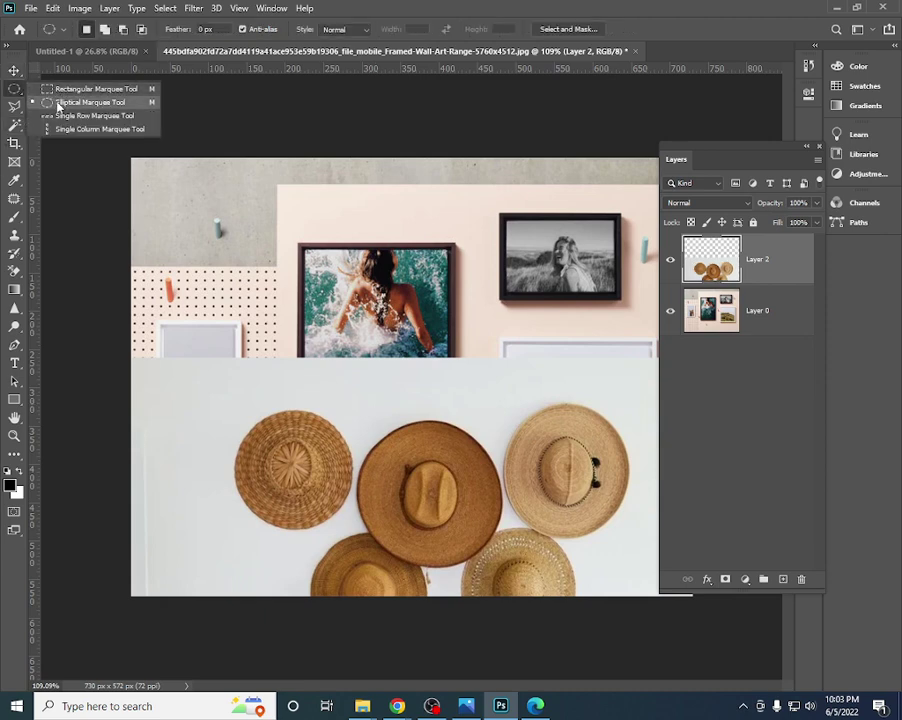
click(58, 104)
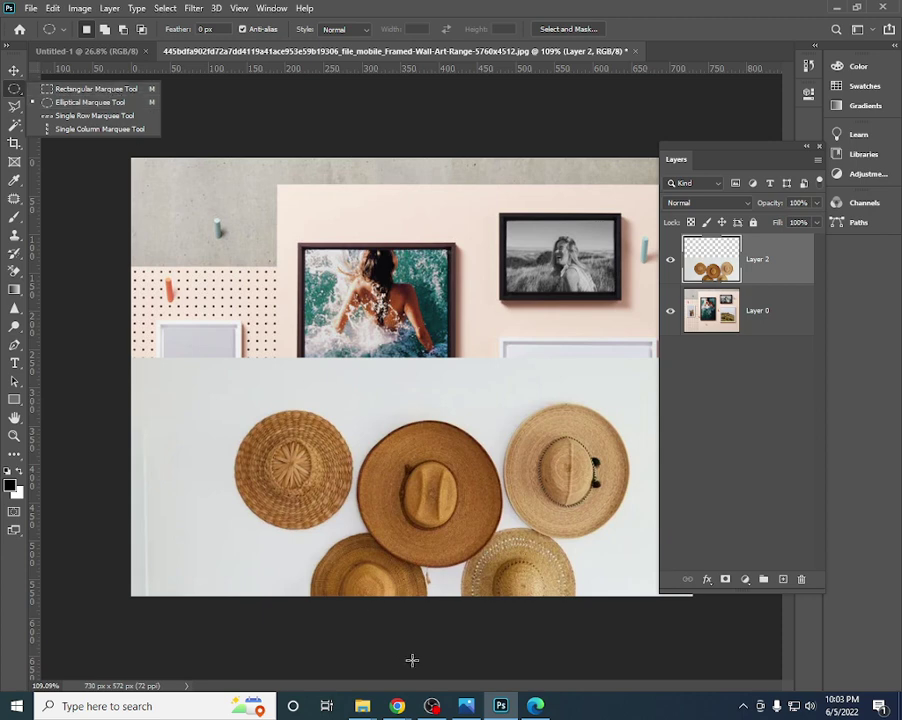
- Admit the waiting participant into the Google Meet call and return to Photoshop
click(397, 706)
click(330, 648)
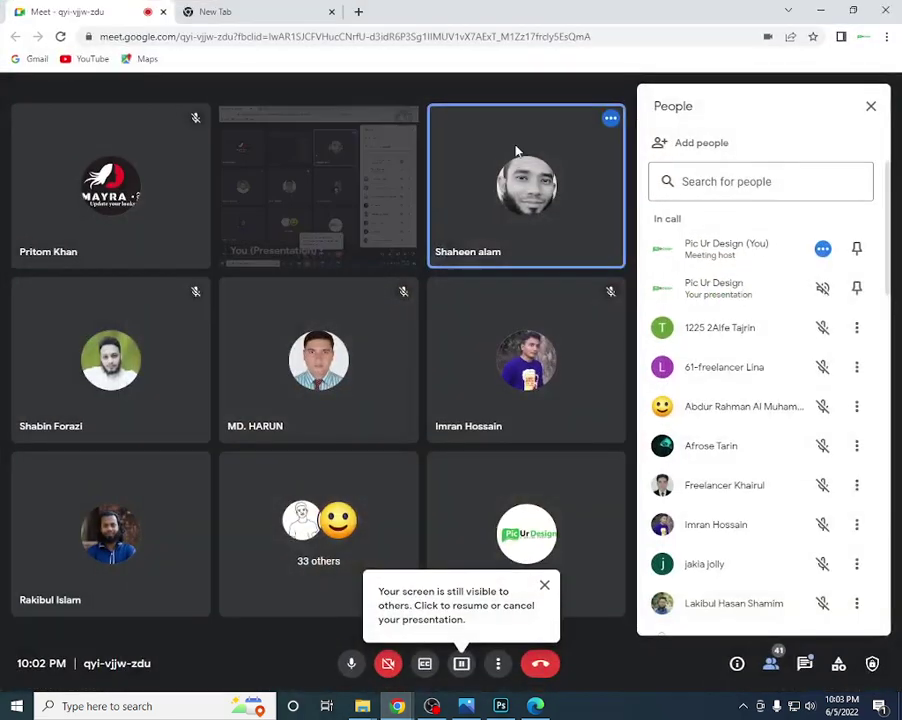
click(595, 153)
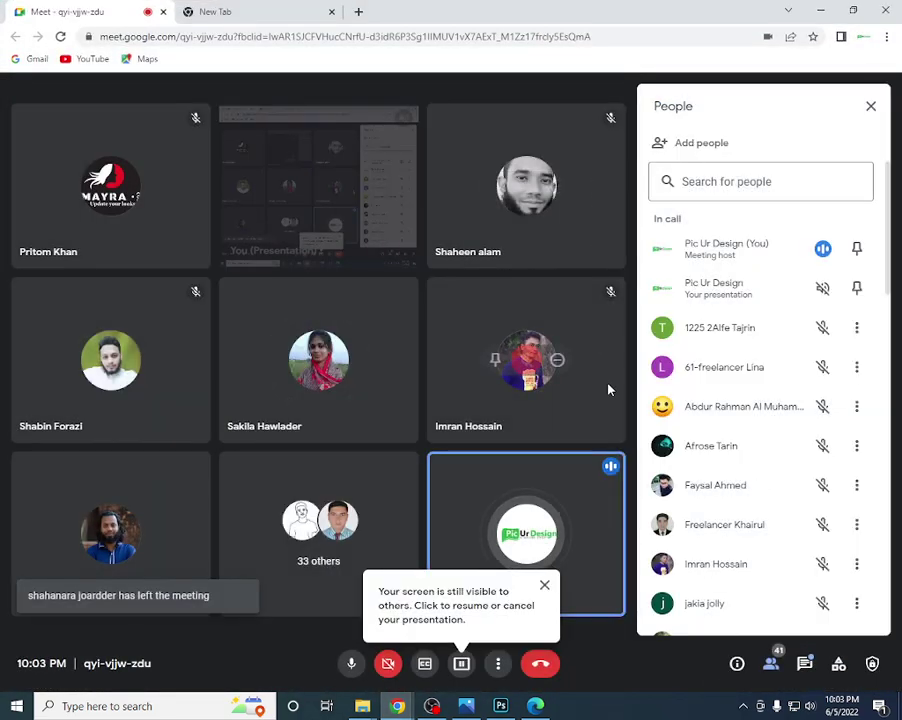
key(alt+Tab)
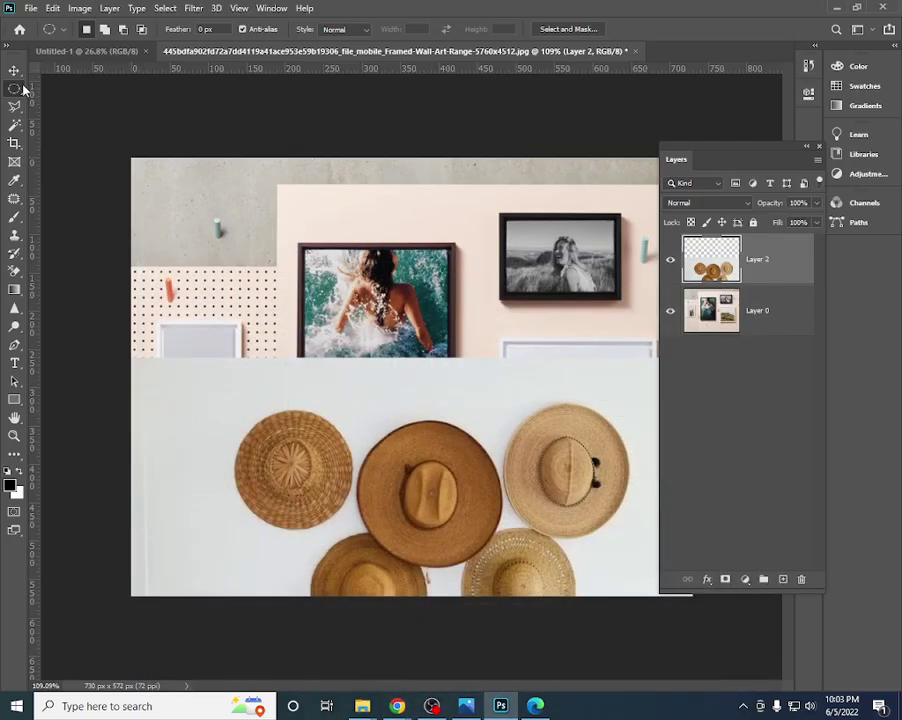
- Drag the Layer 2 hats photo back up over the canvas and select the Elliptical Marquee tool
click(14, 70)
mouse_move(421, 447)
mouse_down()
mouse_move(421, 255)
mouse_move(421, 275)
mouse_up()
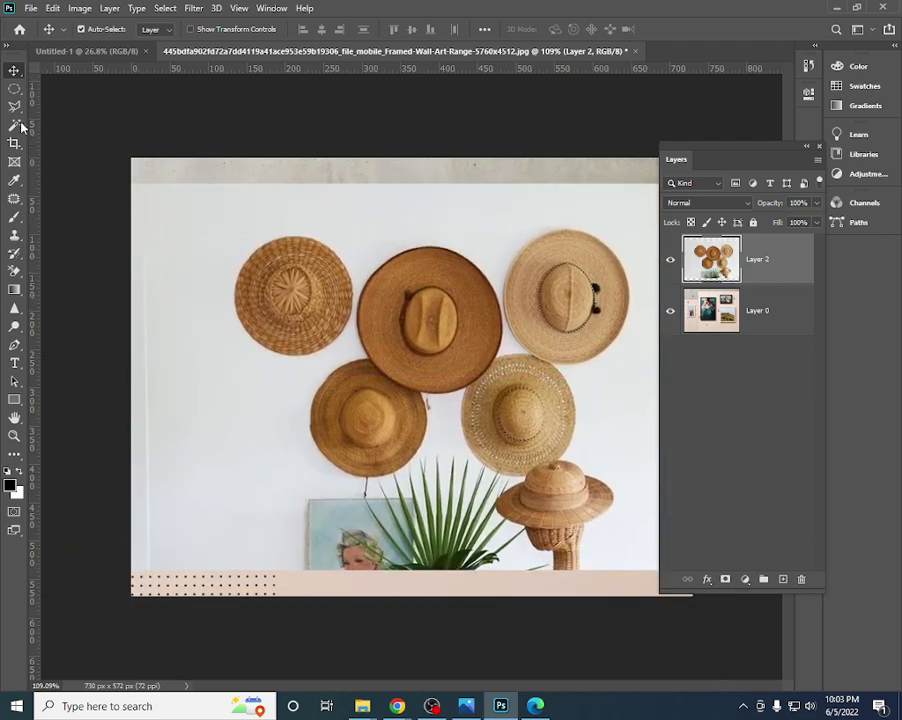
click(14, 88)
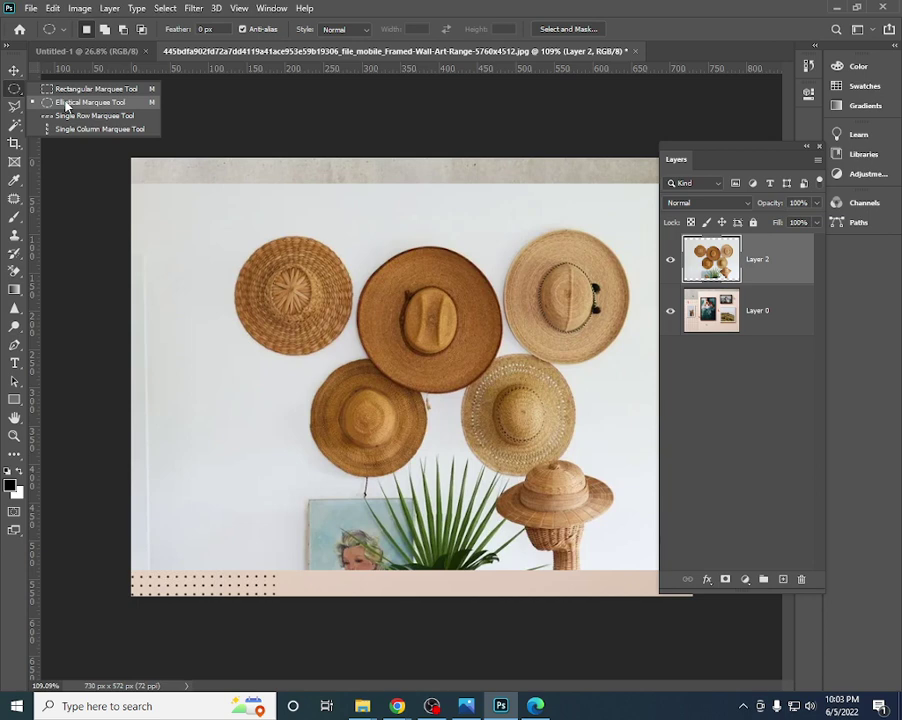
click(66, 104)
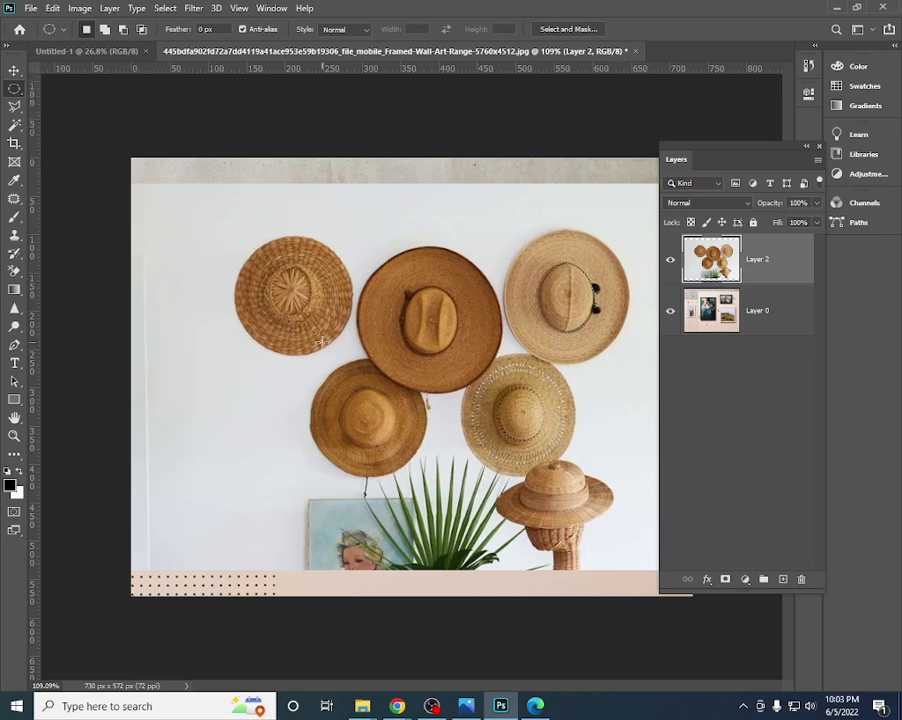
- On the blank Untitled-1 page, deselect, zoom out, and drag out and resize a circular selection
click(55, 54)
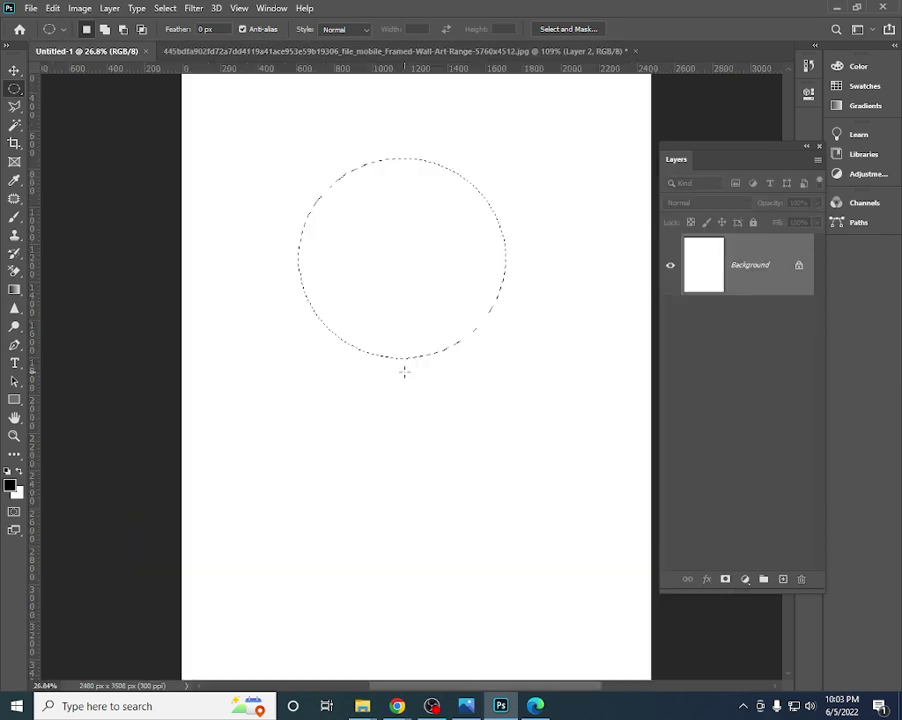
key(ctrl+d)
scroll(355, 313, down, 2)
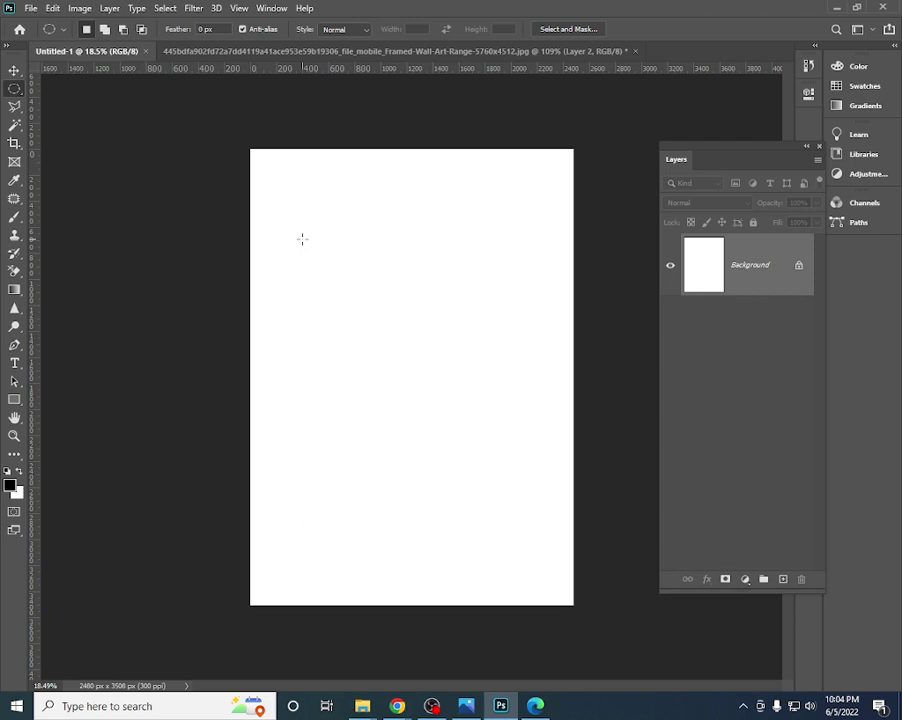
mouse_move(305, 240)
mouse_down()
mouse_move(481, 439)
mouse_move(552, 537)
mouse_move(603, 591)
mouse_move(676, 635)
mouse_up()
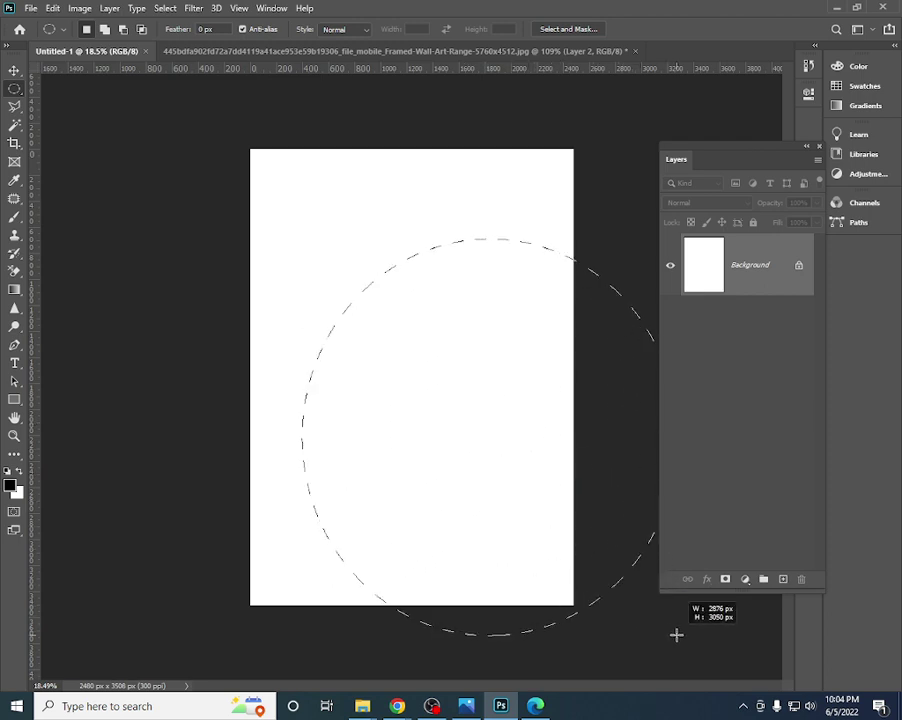
mouse_move(676, 635)
mouse_down()
mouse_move(550, 536)
mouse_move(550, 497)
mouse_move(561, 487)
mouse_up()
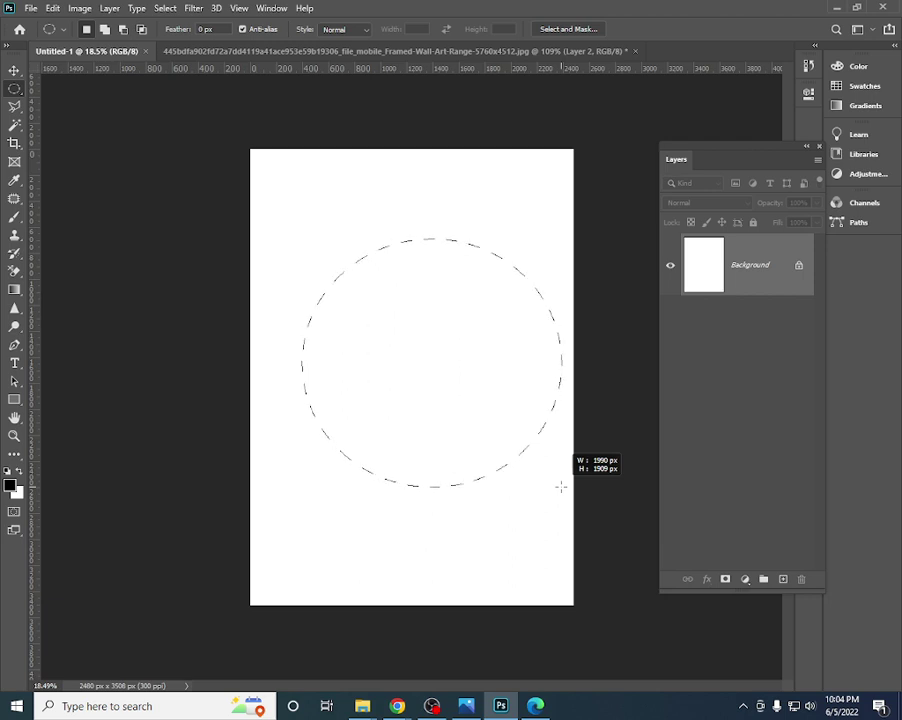
mouse_move(561, 487)
mouse_down()
mouse_move(402, 366)
mouse_move(512, 438)
mouse_move(508, 452)
mouse_move(516, 445)
mouse_up()
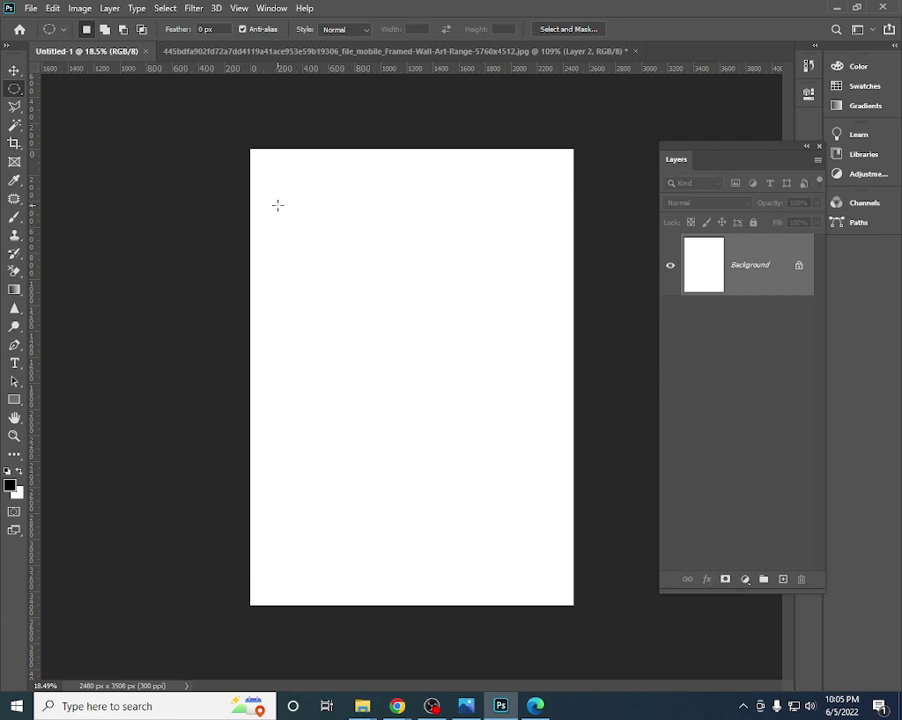
- Draw and clear several circle and oval selections around the page centre
drag(277, 205, 558, 478)
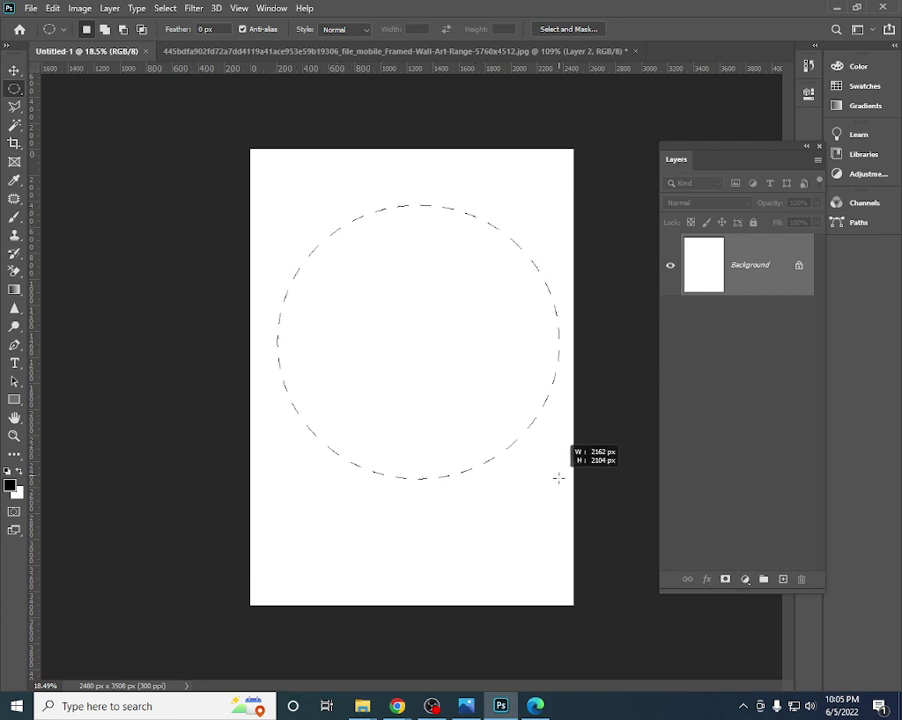
drag(558, 478, 551, 480)
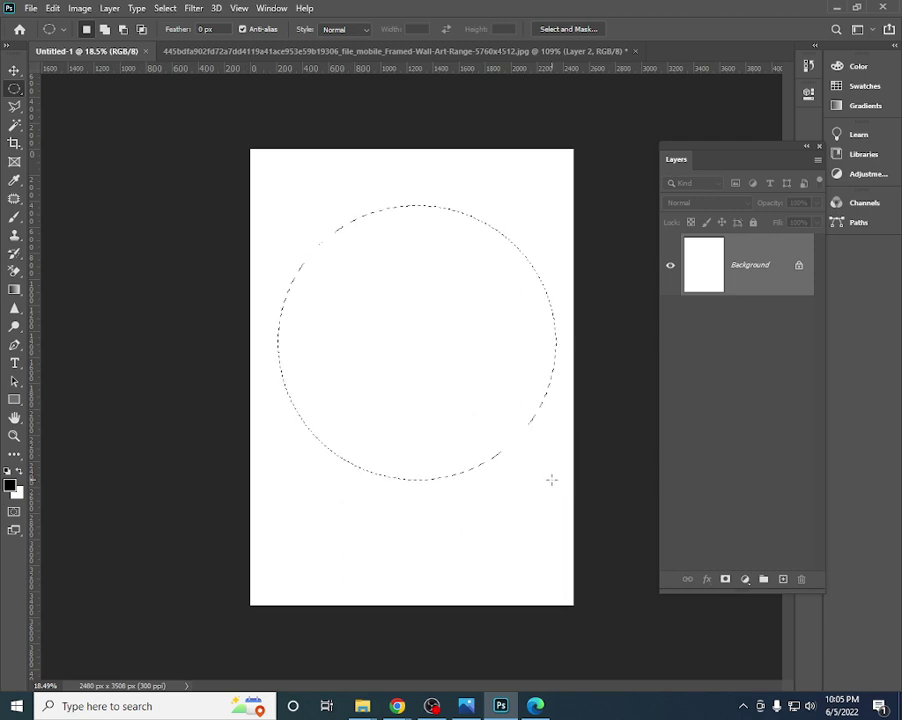
click(460, 317)
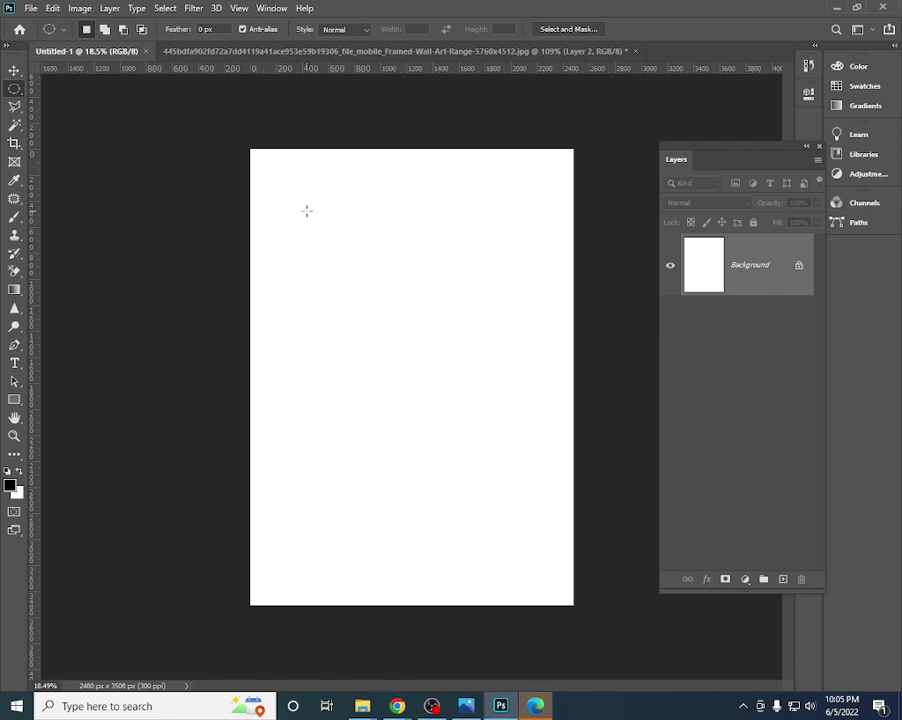
mouse_move(306, 210)
mouse_down()
mouse_move(426, 468)
mouse_move(522, 433)
mouse_move(532, 472)
mouse_up()
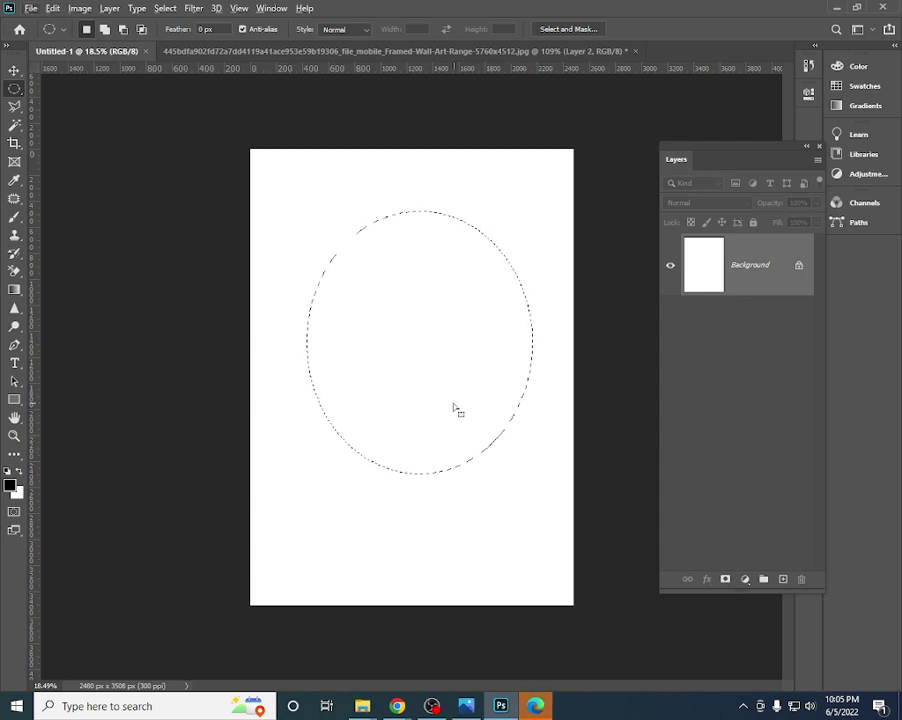
click(407, 322)
drag(393, 314, 538, 443)
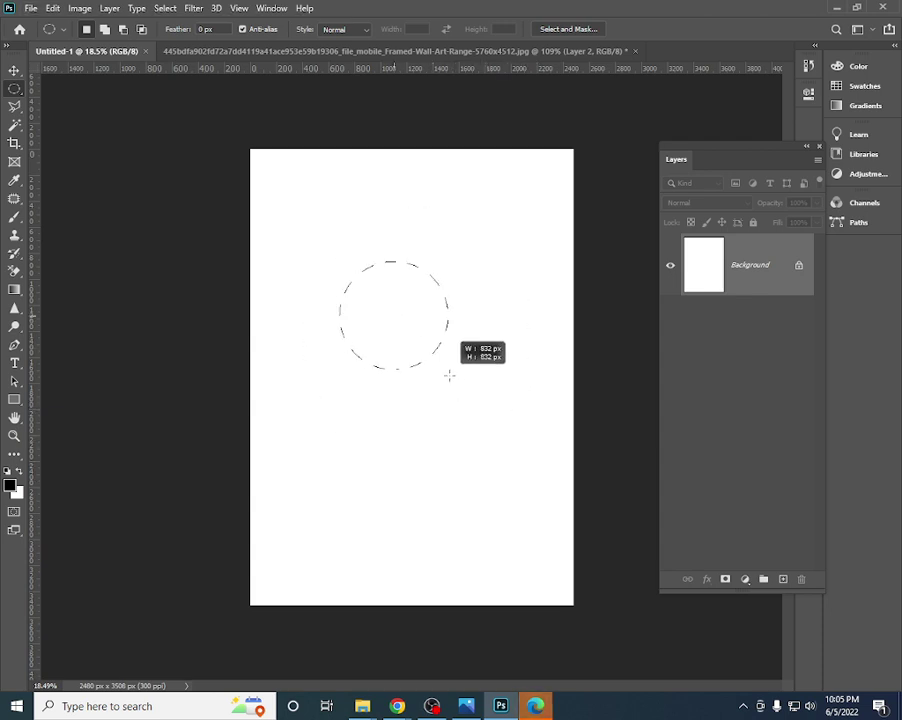
drag(538, 443, 526, 412)
click(526, 414)
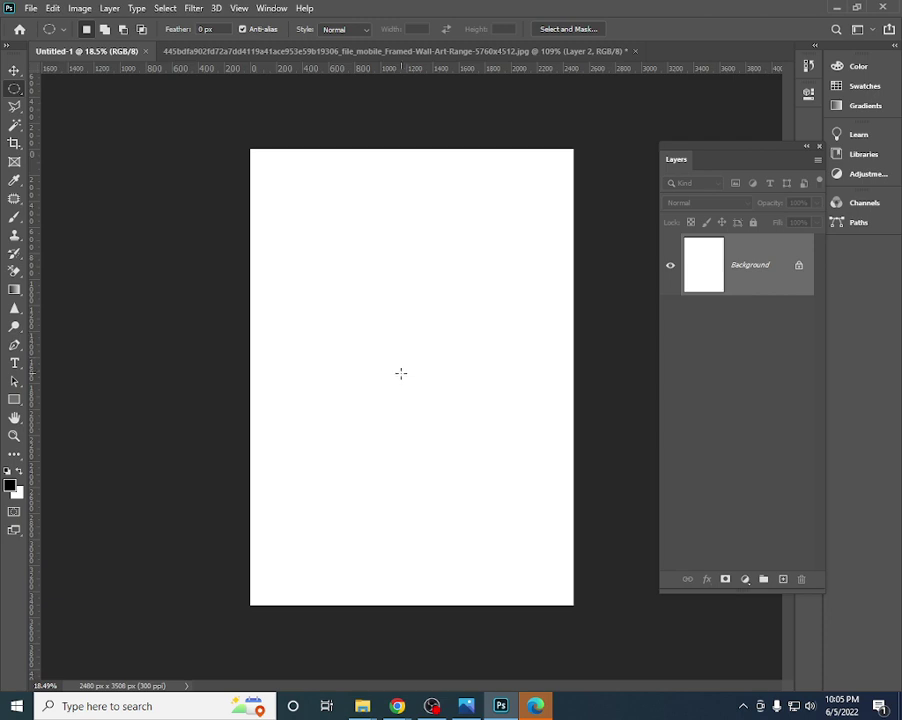
mouse_move(411, 378)
mouse_down()
mouse_move(614, 503)
mouse_move(469, 403)
mouse_move(689, 526)
mouse_up()
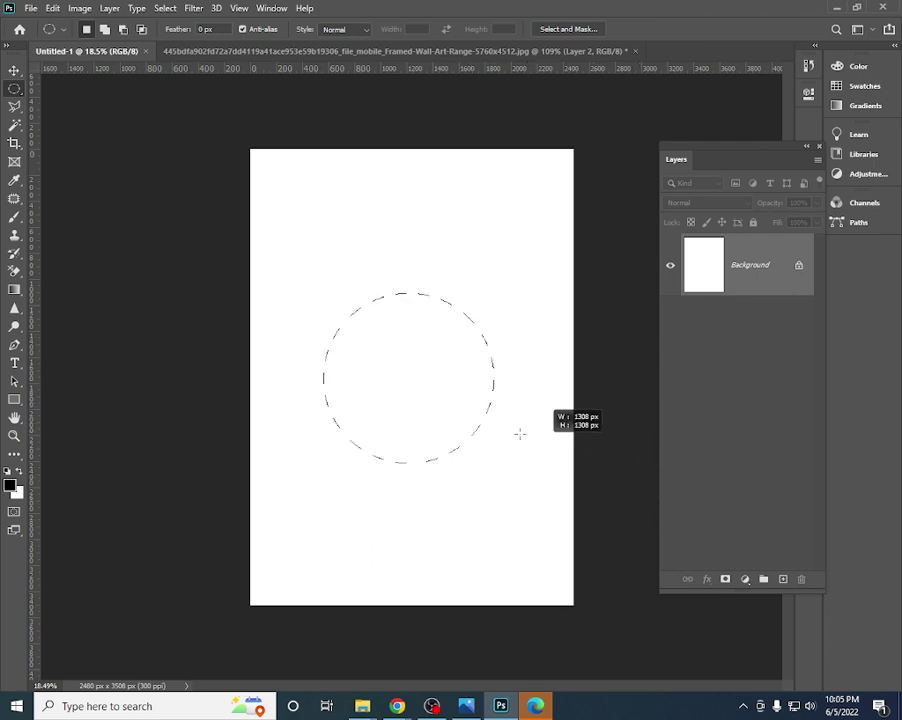
drag(689, 526, 503, 422)
click(473, 408)
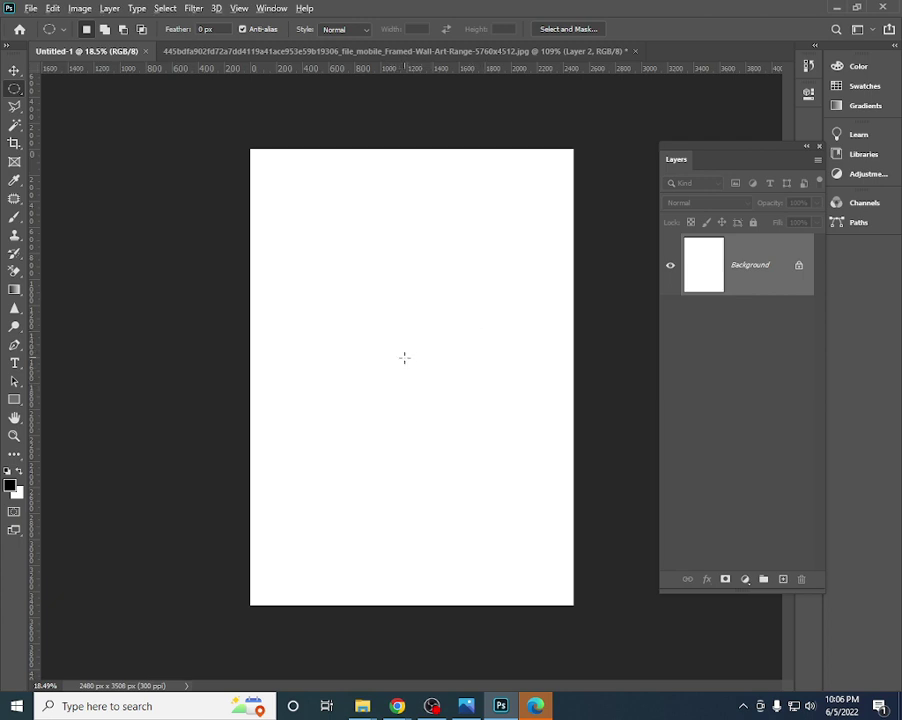
- Draw and clear two more circles in the upper middle, then bring up the marquee flyout
mouse_move(405, 338)
mouse_down()
mouse_move(494, 402)
mouse_move(470, 382)
mouse_move(602, 449)
mouse_up()
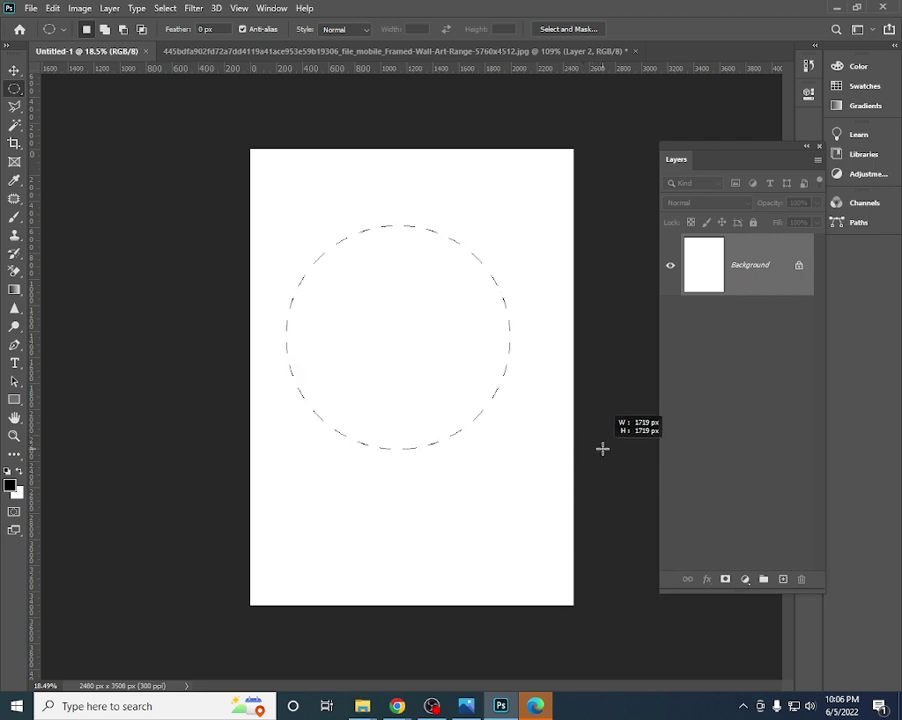
mouse_move(602, 449)
mouse_down()
mouse_move(610, 460)
mouse_move(424, 332)
mouse_move(689, 494)
mouse_move(634, 467)
mouse_move(560, 394)
mouse_move(460, 331)
mouse_move(462, 340)
mouse_up()
click(560, 394)
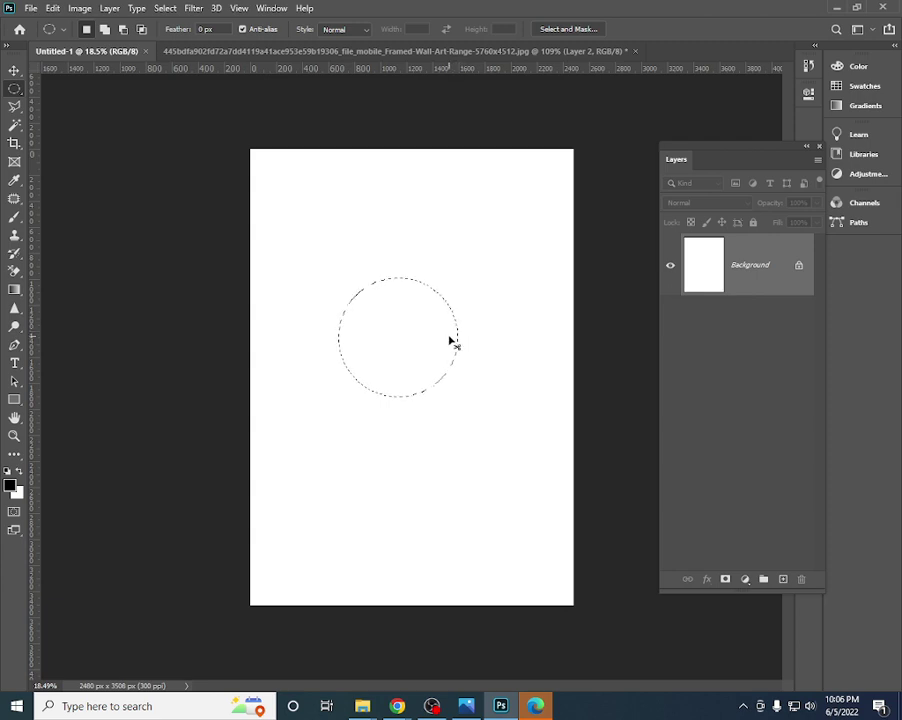
click(455, 345)
mouse_move(310, 226)
mouse_down()
mouse_move(516, 511)
mouse_move(542, 233)
mouse_move(520, 482)
mouse_move(584, 530)
mouse_move(434, 397)
mouse_move(571, 444)
mouse_move(569, 468)
mouse_move(555, 482)
mouse_move(573, 493)
mouse_move(560, 491)
mouse_move(469, 389)
mouse_move(572, 461)
mouse_move(578, 487)
mouse_move(441, 362)
mouse_up()
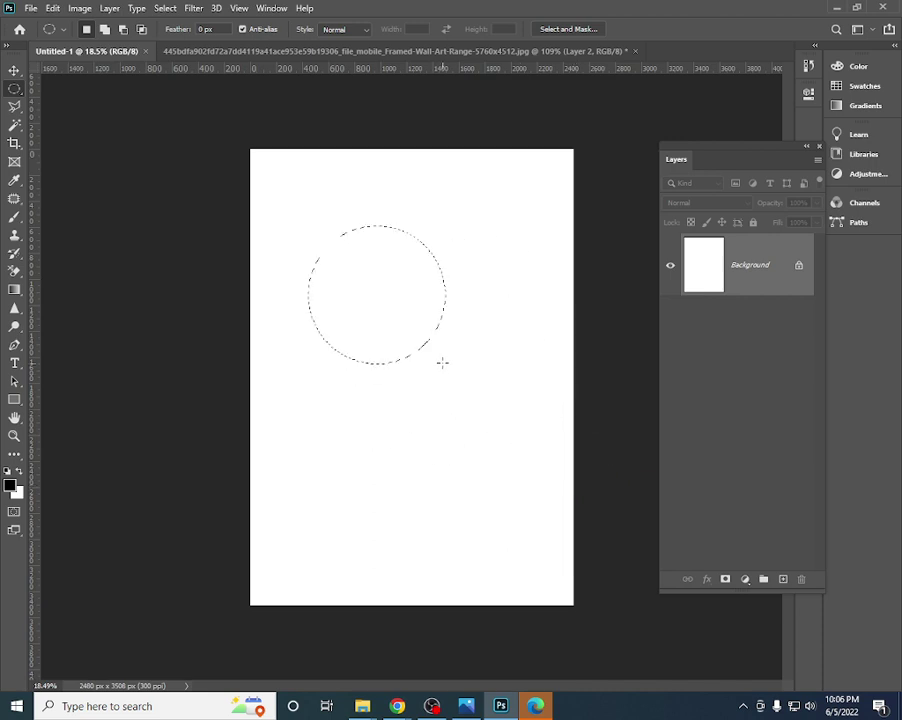
click(430, 362)
right_click(13, 88)
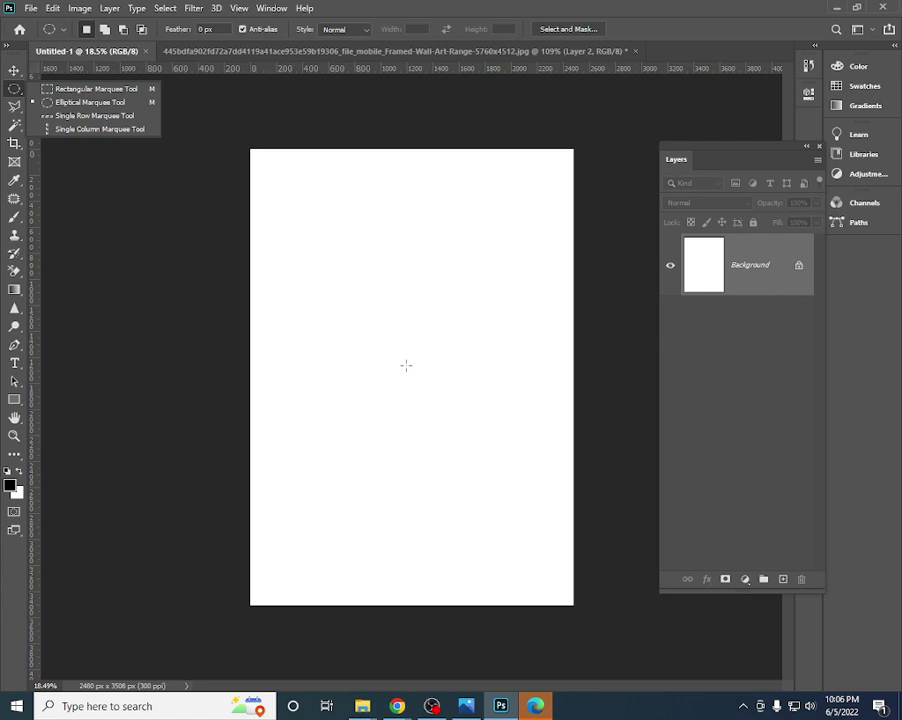
- Draw and deselect three circles of different sizes around the upper middle of the page
mouse_move(378, 308)
mouse_down()
mouse_move(511, 431)
mouse_move(501, 385)
mouse_up()
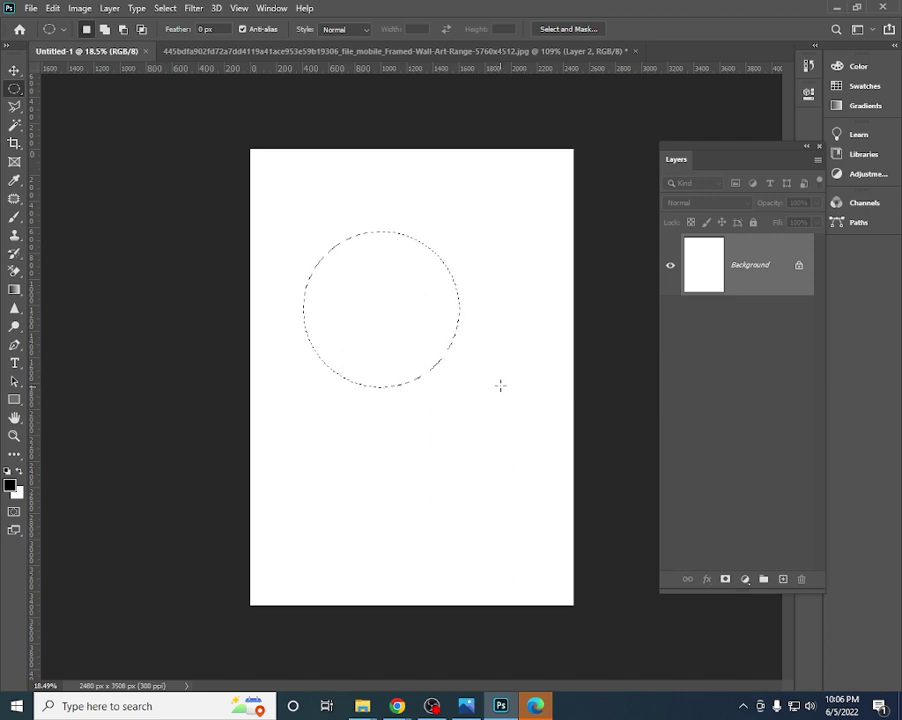
click(498, 385)
drag(361, 288, 465, 407)
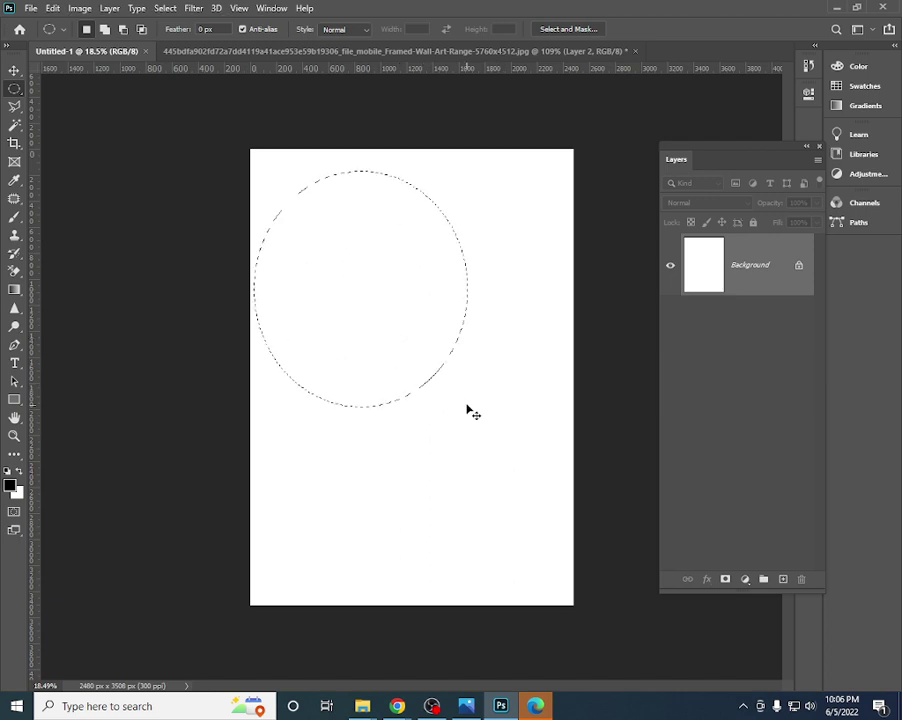
click(466, 404)
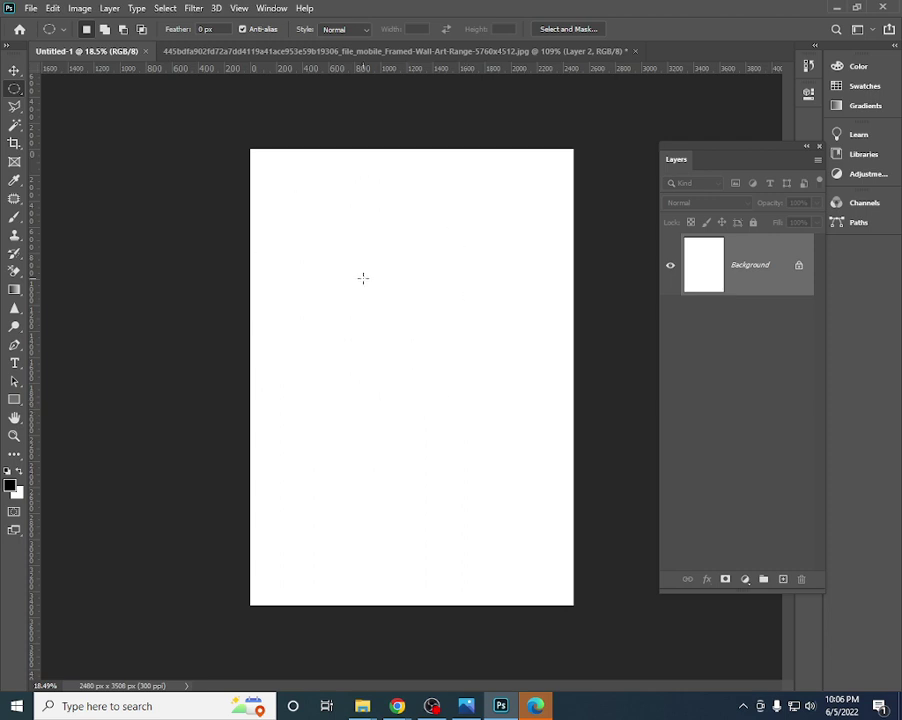
mouse_move(359, 276)
mouse_down()
mouse_move(527, 441)
mouse_move(417, 307)
mouse_up()
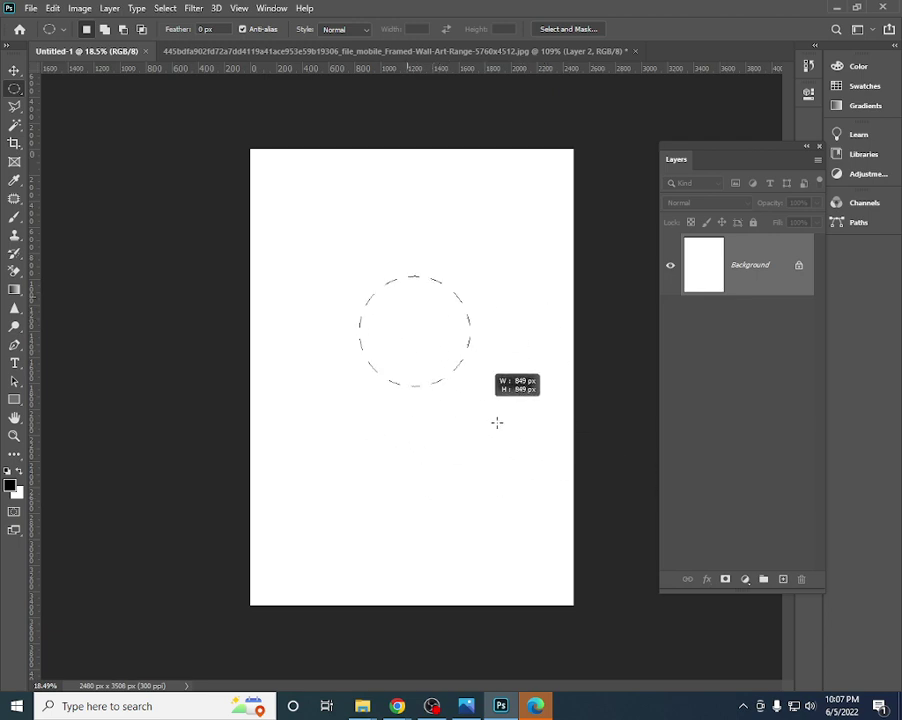
drag(417, 307, 508, 416)
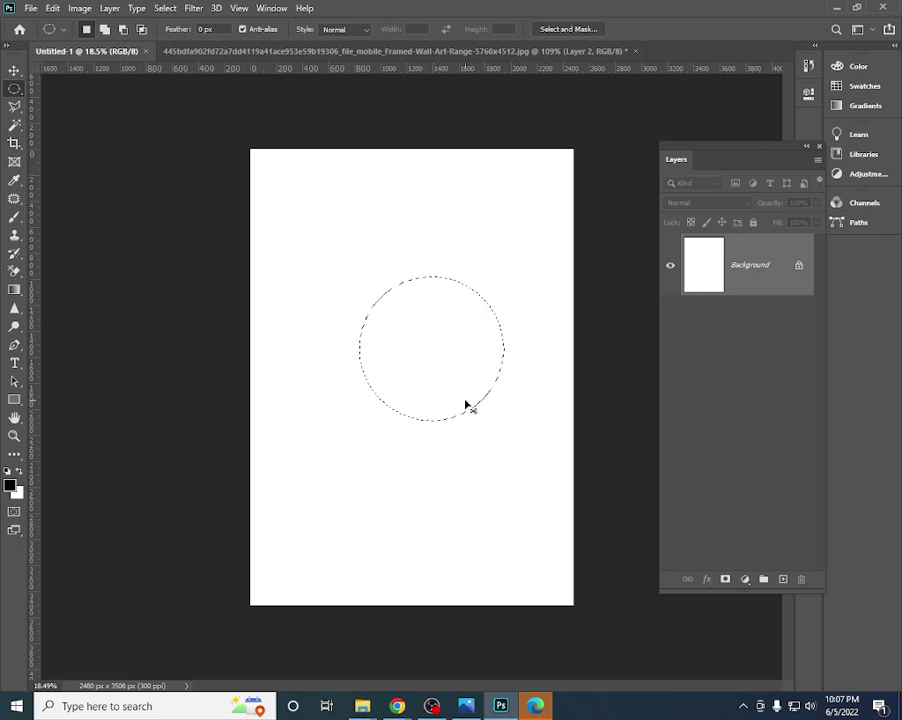
click(467, 405)
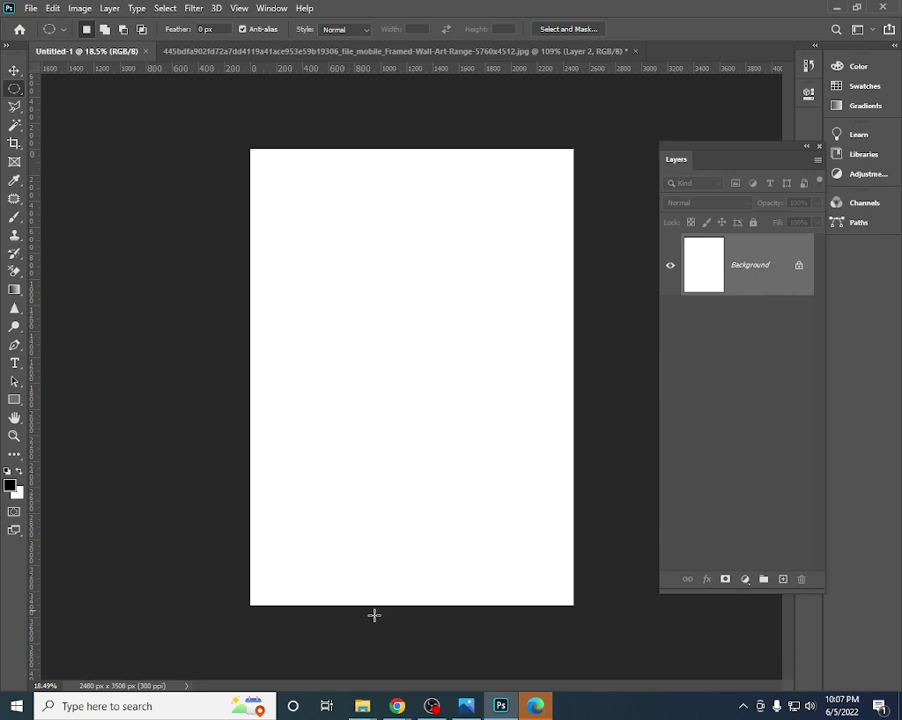
click(431, 706)
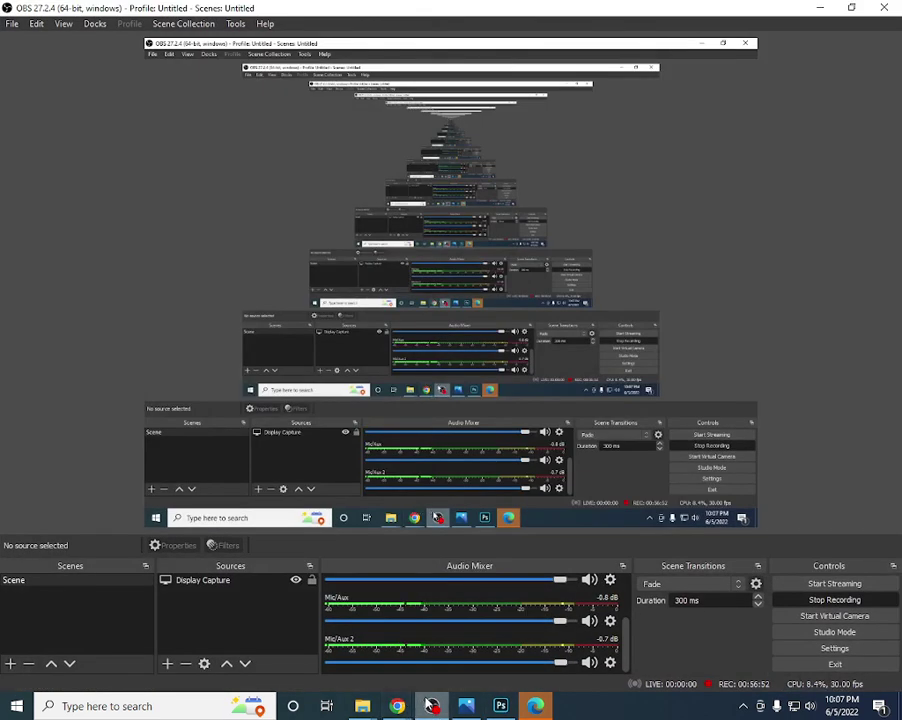
click(500, 706)
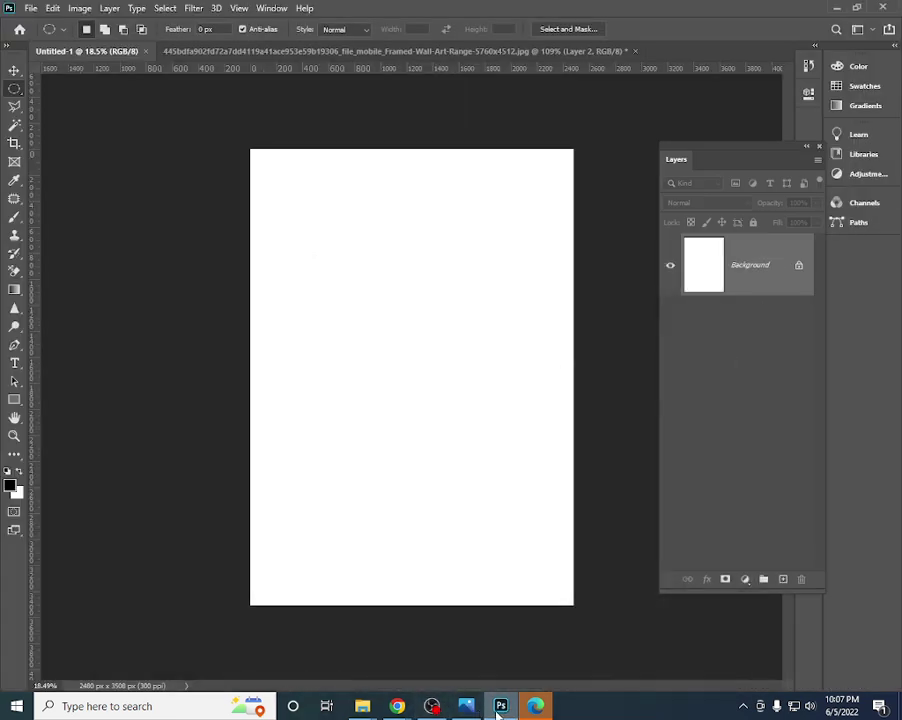
mouse_move(397, 706)
click(348, 666)
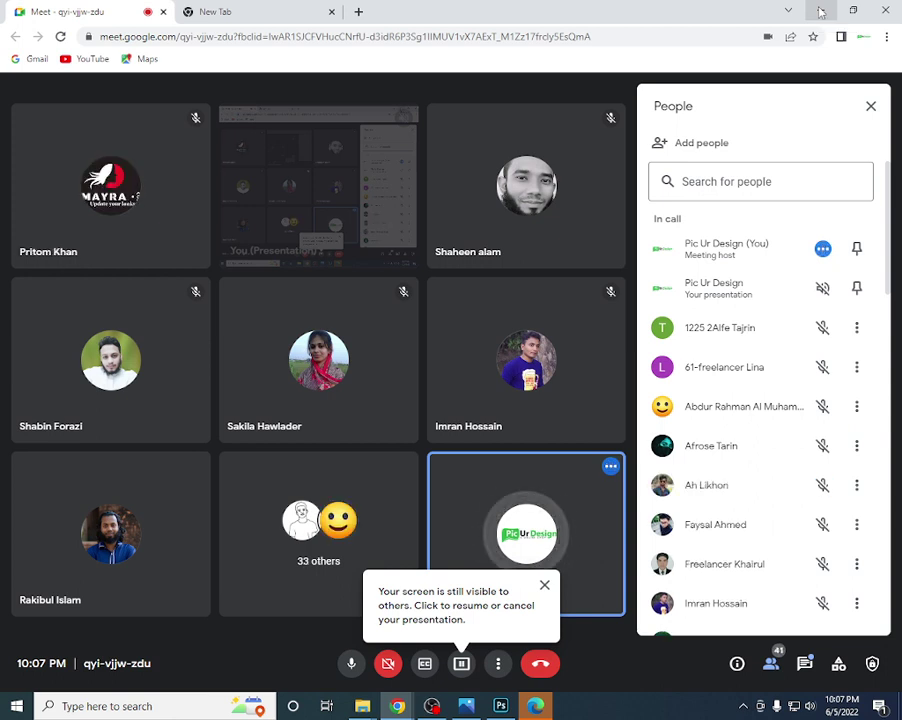
click(820, 11)
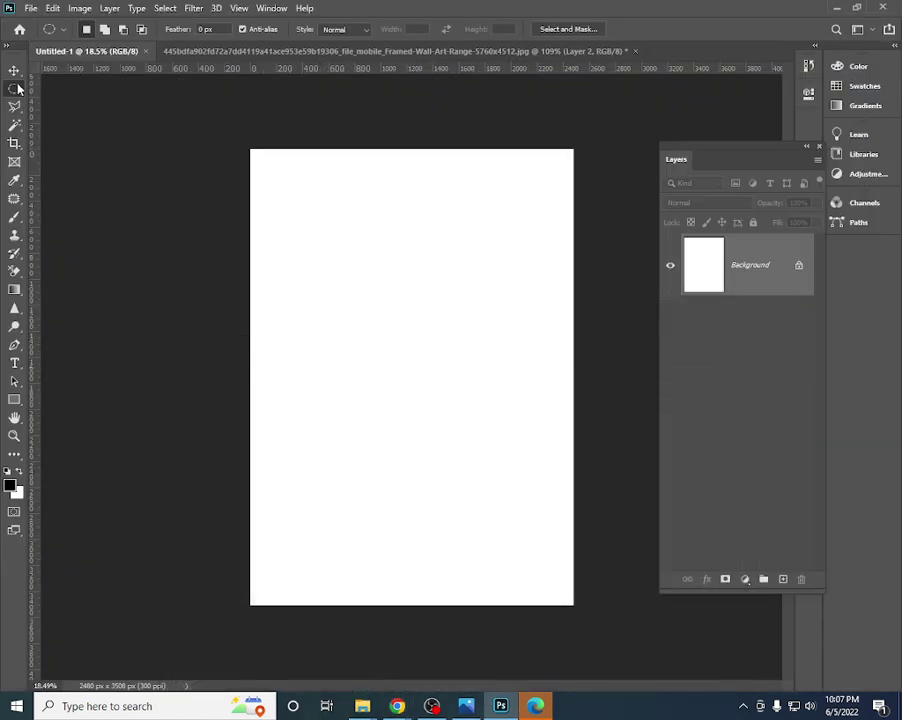
- Draw two circles at top left, fill them black, then undo the fill and deselect
drag(256, 190, 347, 300)
drag(407, 226, 444, 264)
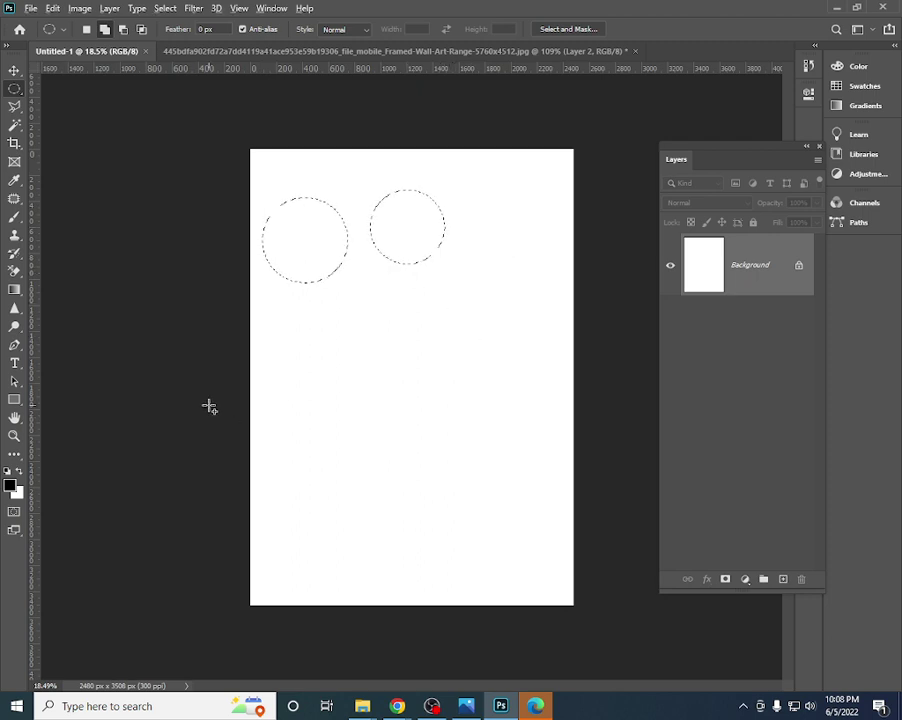
key(alt+BackSpace)
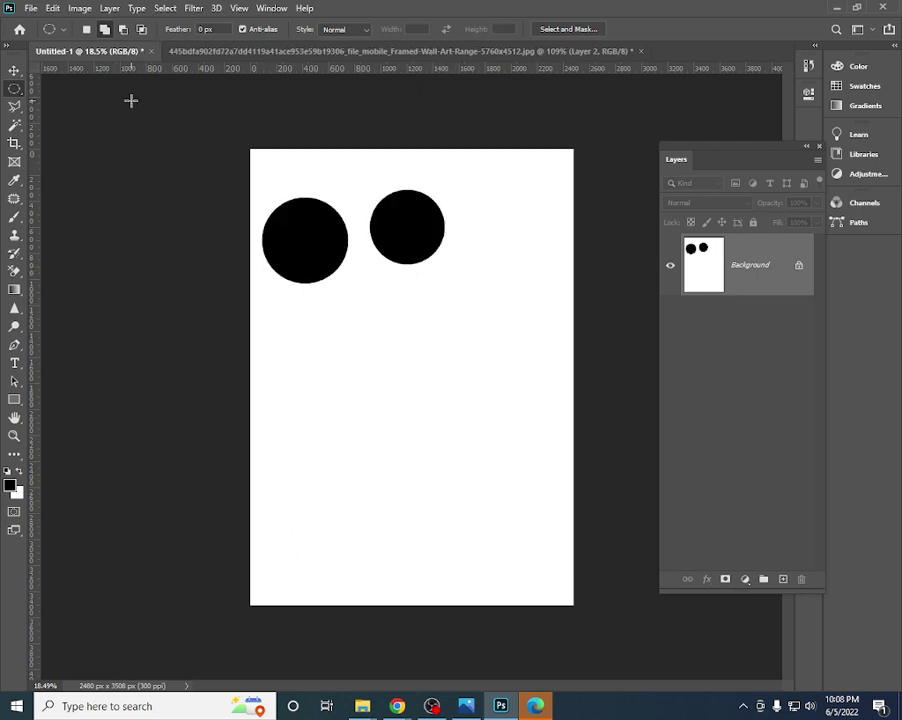
scroll(278, 231, up, 2)
key(ctrl+z)
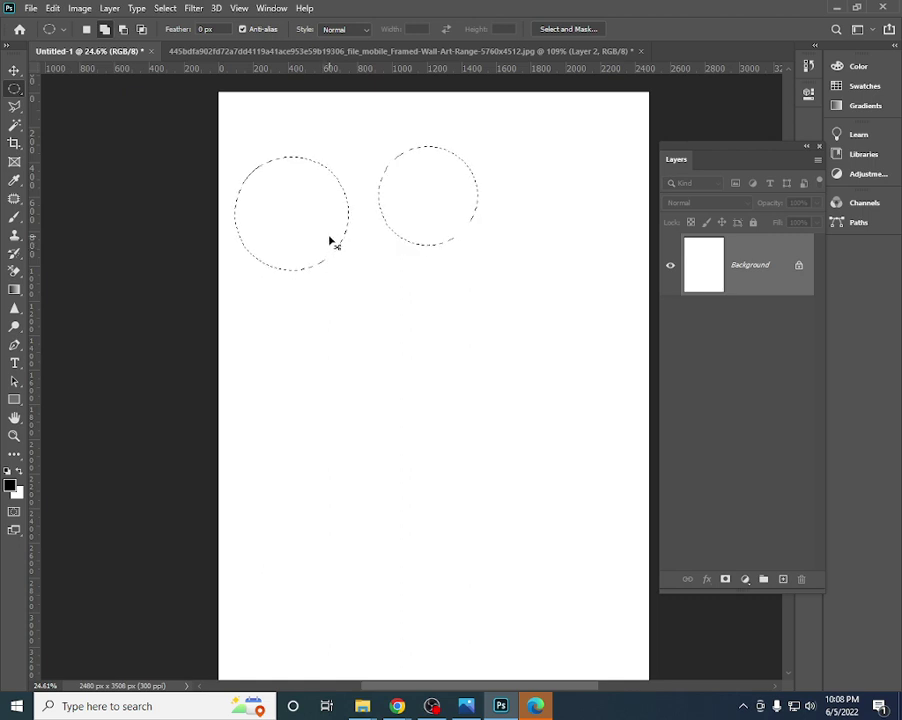
key(ctrl+d)
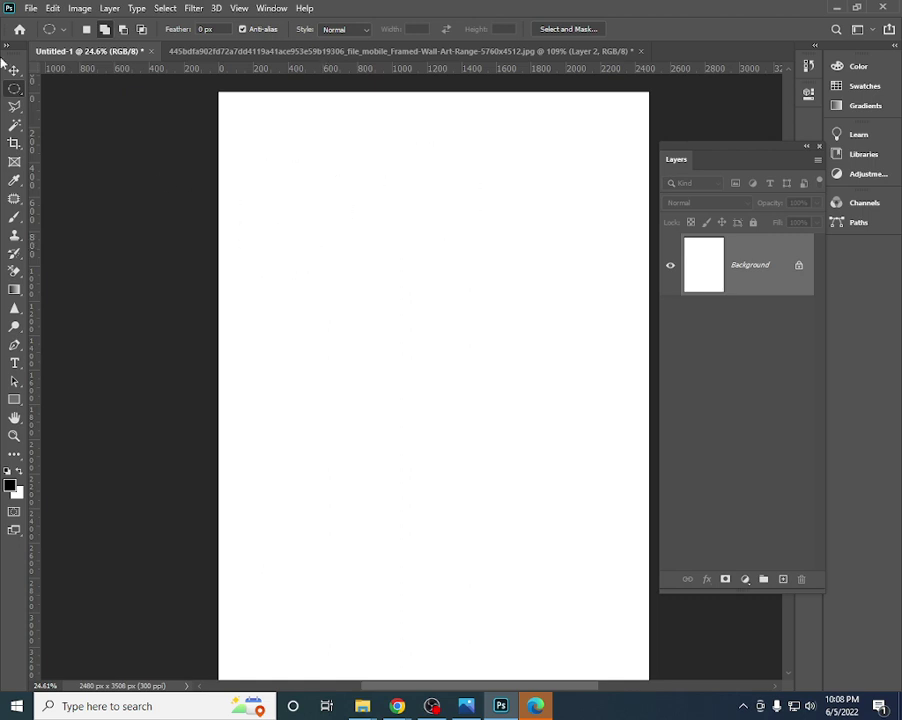
- Fit the page in the window, then close the hats document without saving changes
click(13, 70)
key(ctrl+minus)
key(ctrl+0)
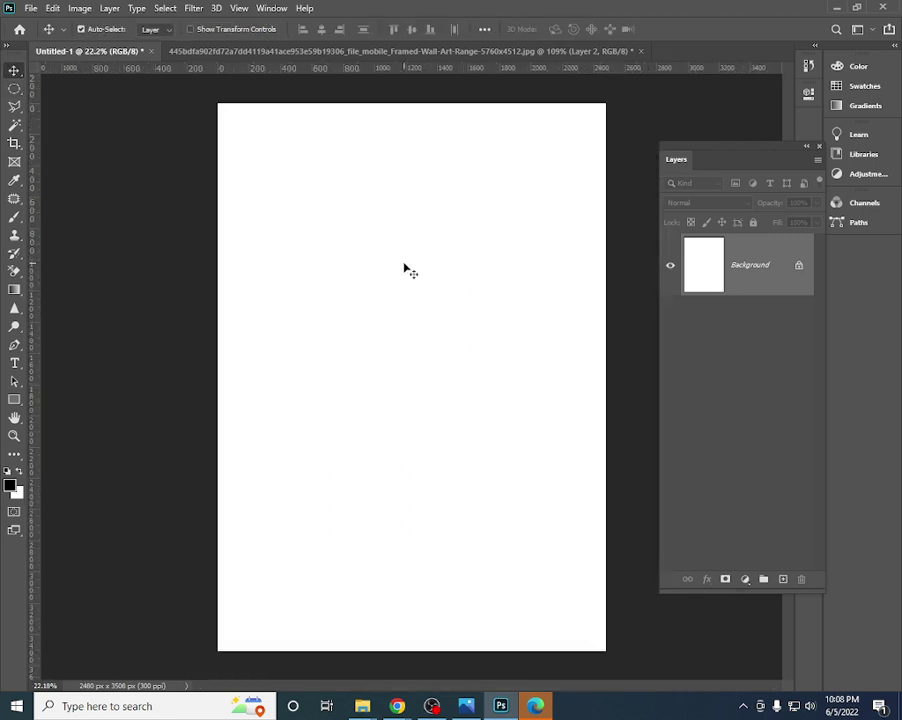
scroll(461, 310, down, 2)
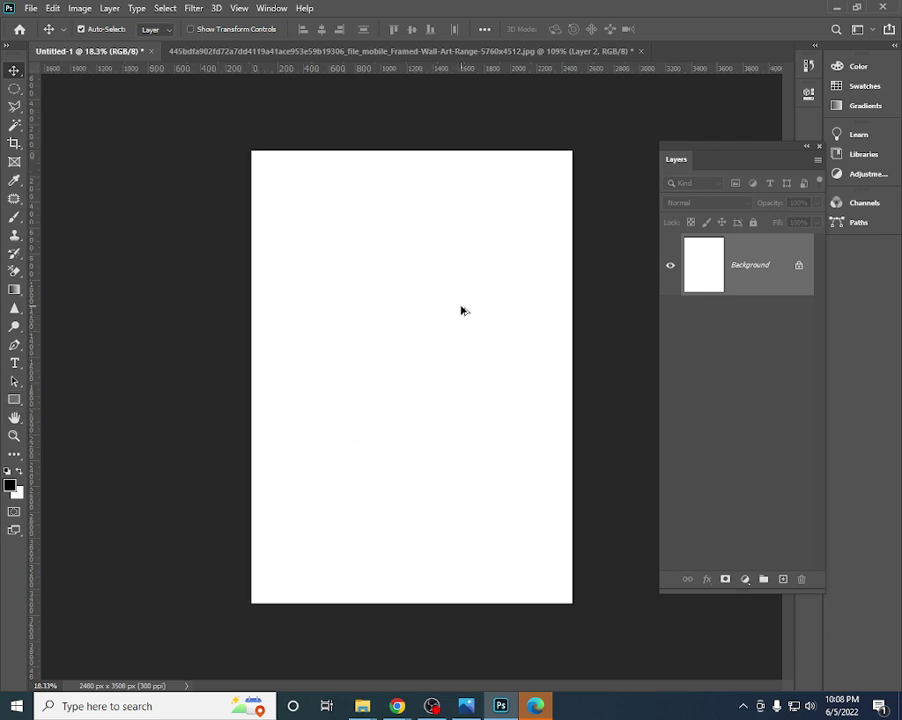
scroll(463, 311, up, 3)
scroll(461, 310, down, 1)
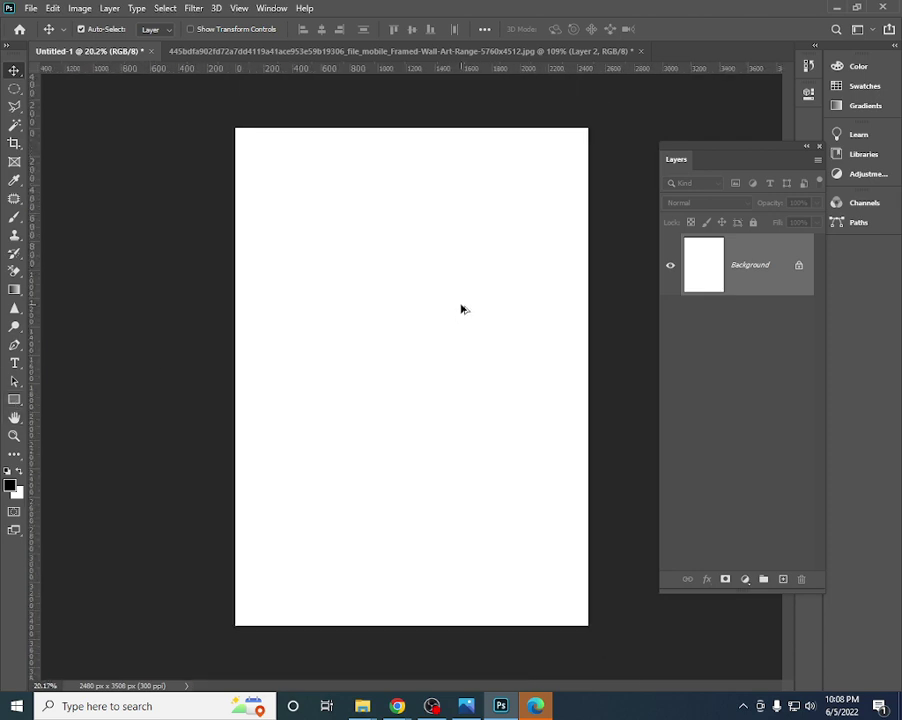
click(414, 53)
click(643, 51)
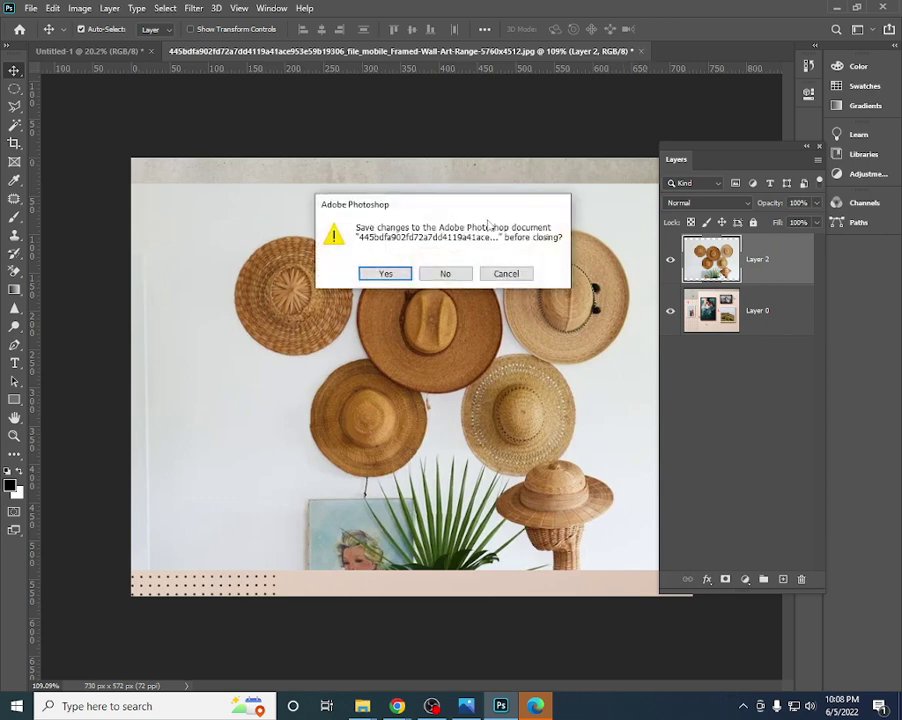
click(443, 272)
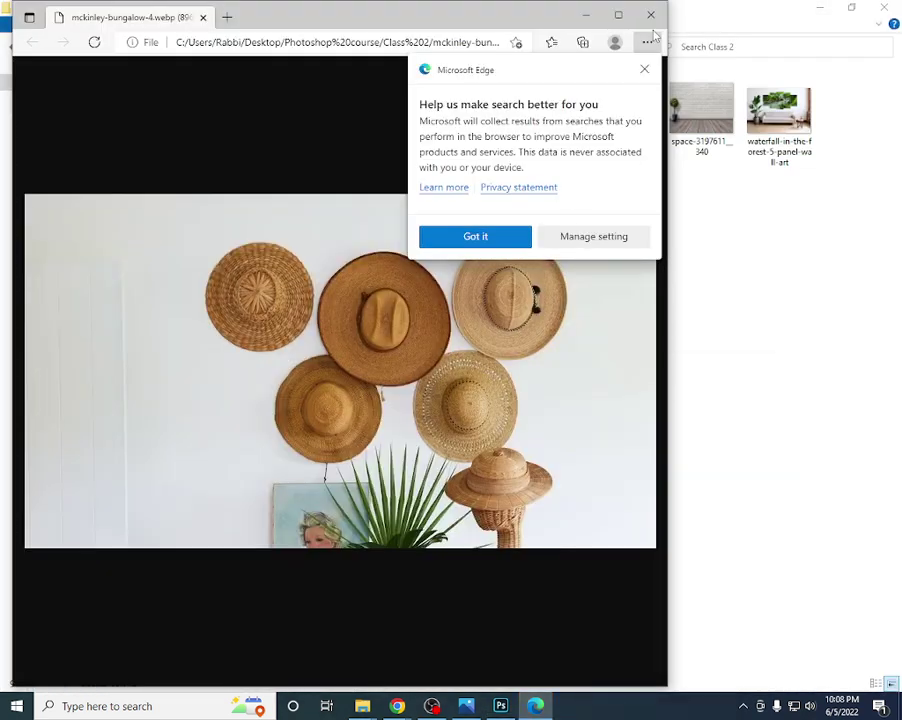
click(651, 15)
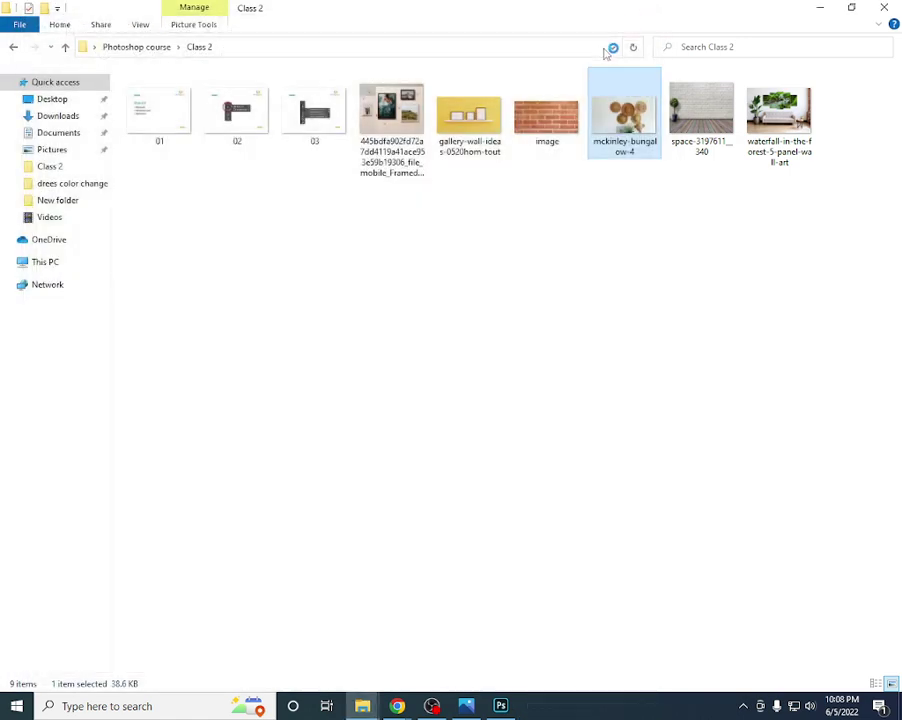
click(363, 318)
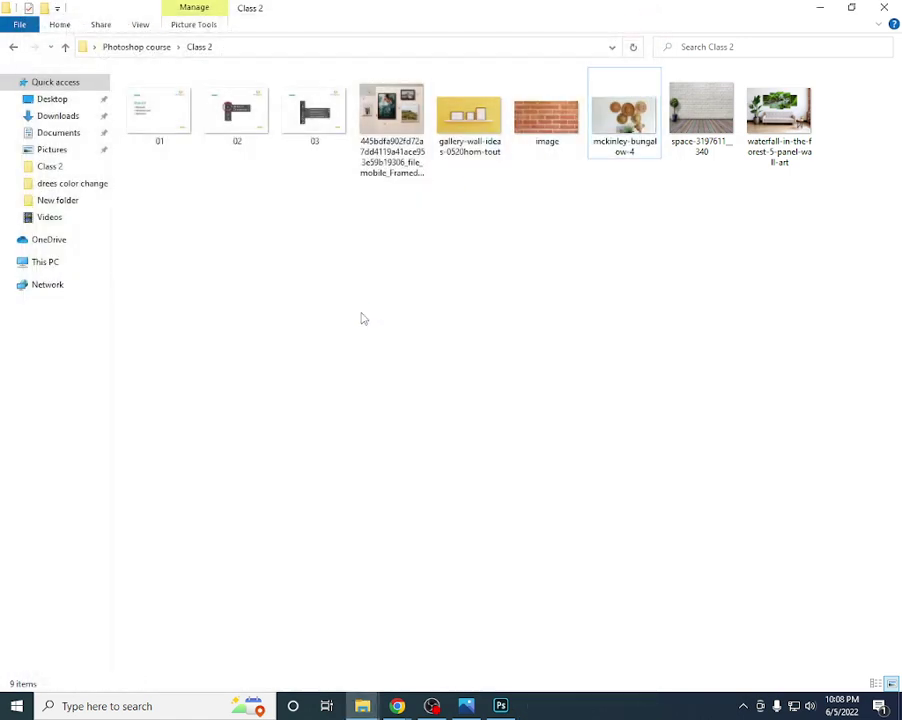
click(431, 706)
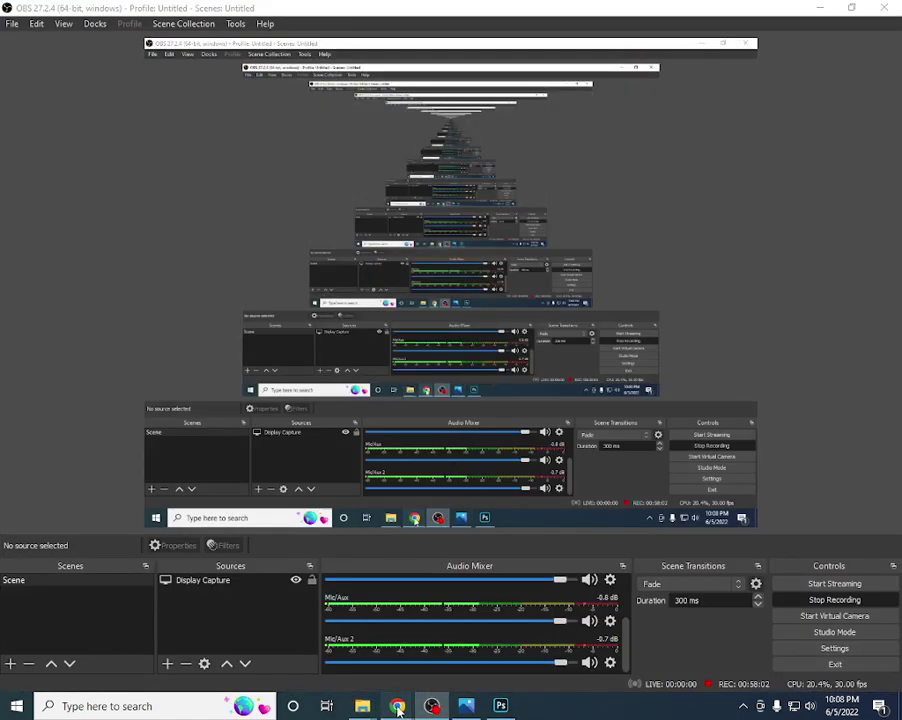
mouse_move(397, 706)
click(363, 627)
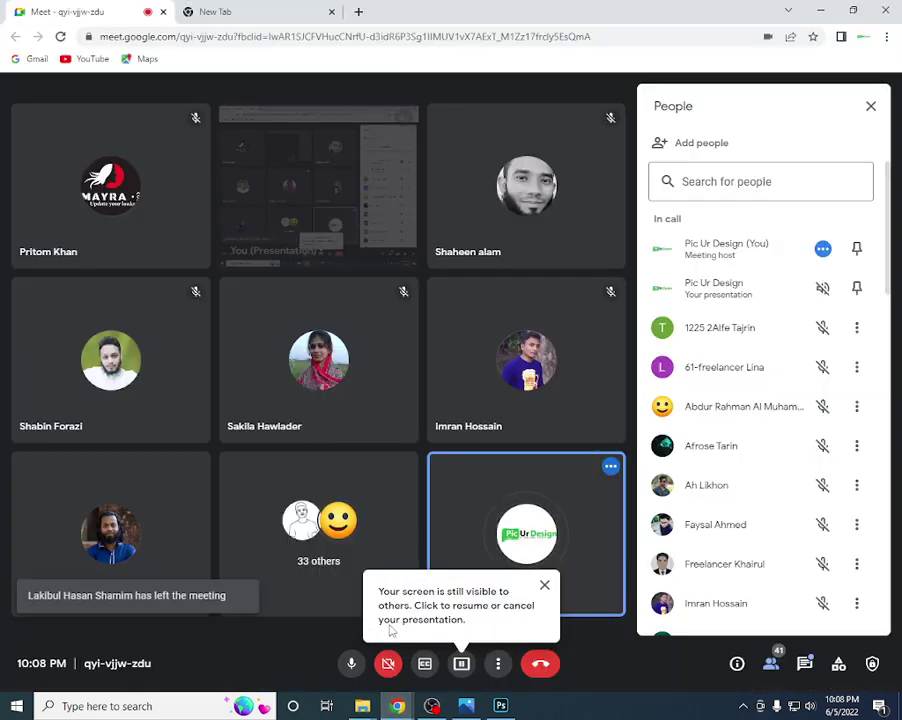
click(545, 586)
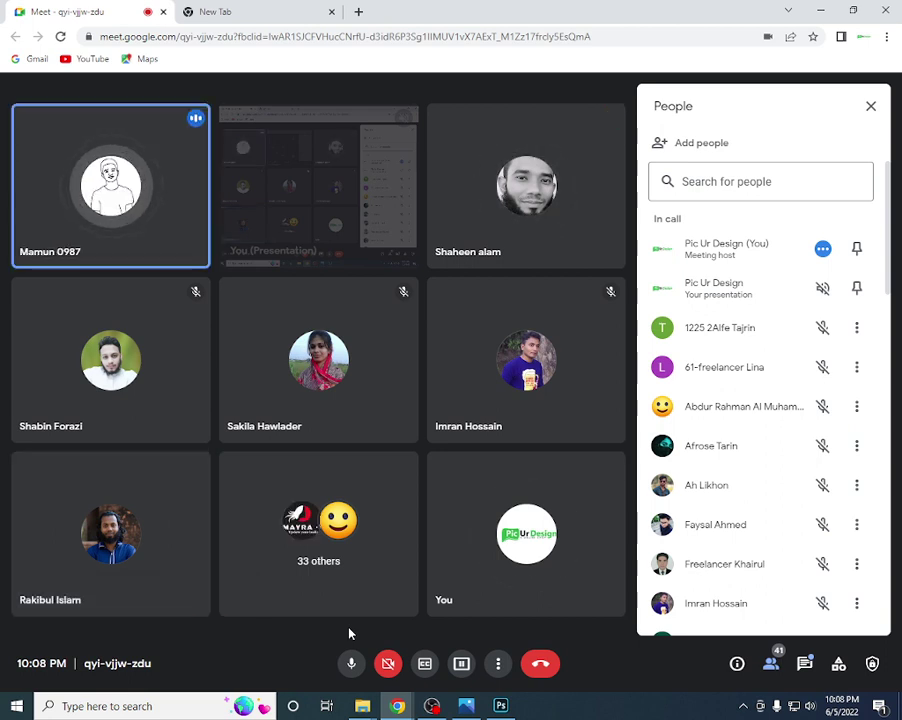
click(435, 707)
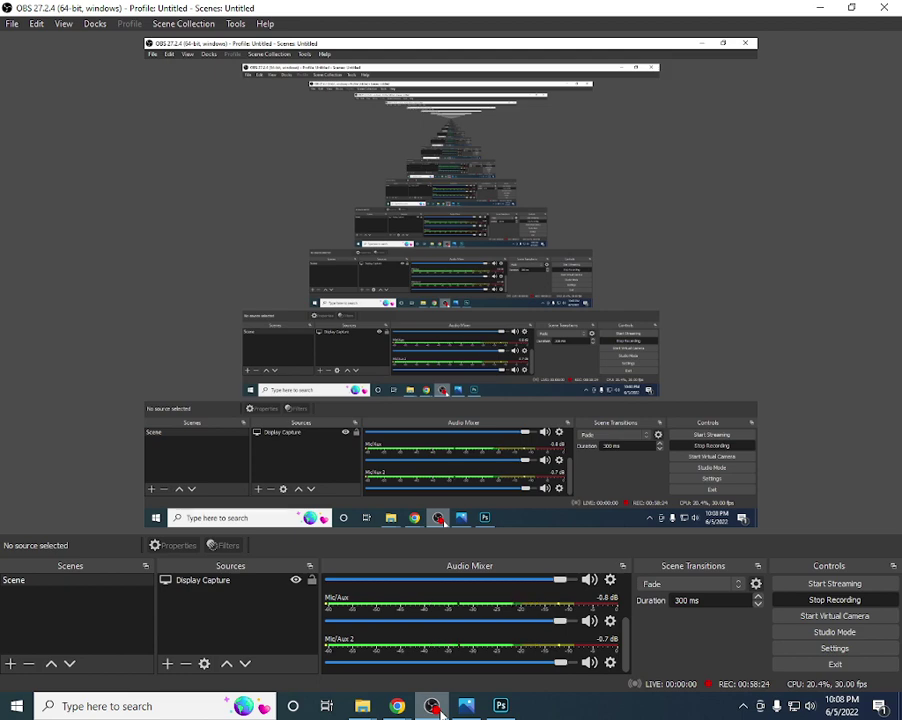
click(435, 707)
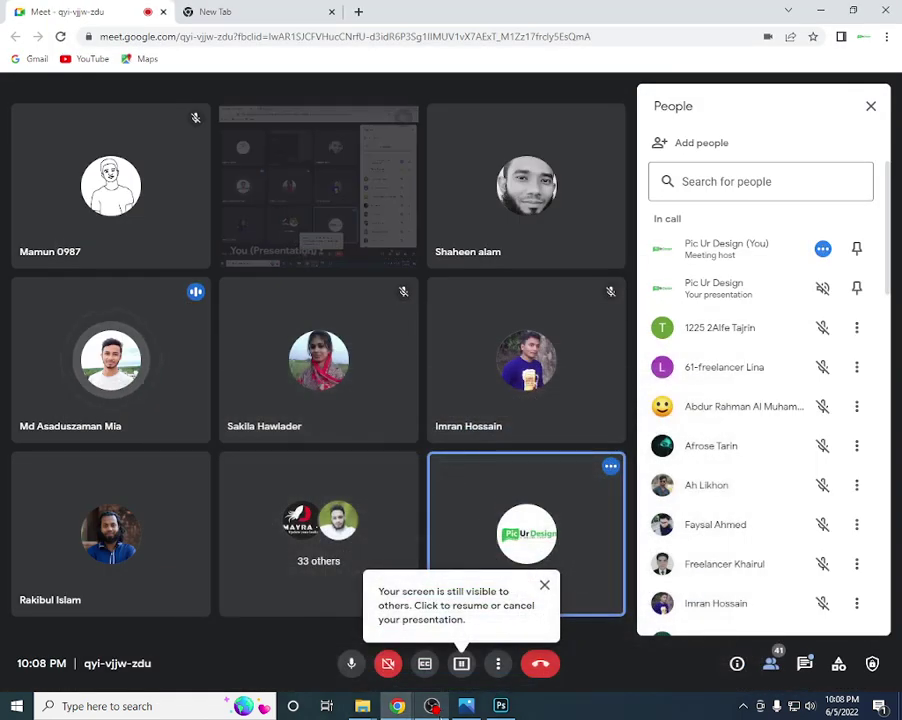
click(545, 587)
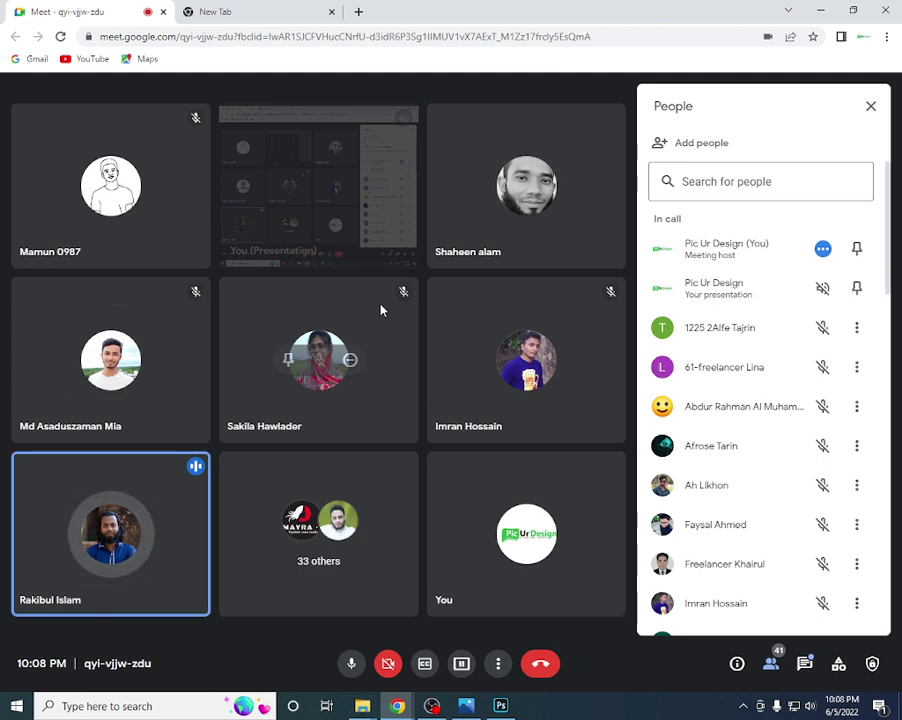
- Review Class 2 slides 01 and 03 on move and marquee tools in Photos
click(819, 10)
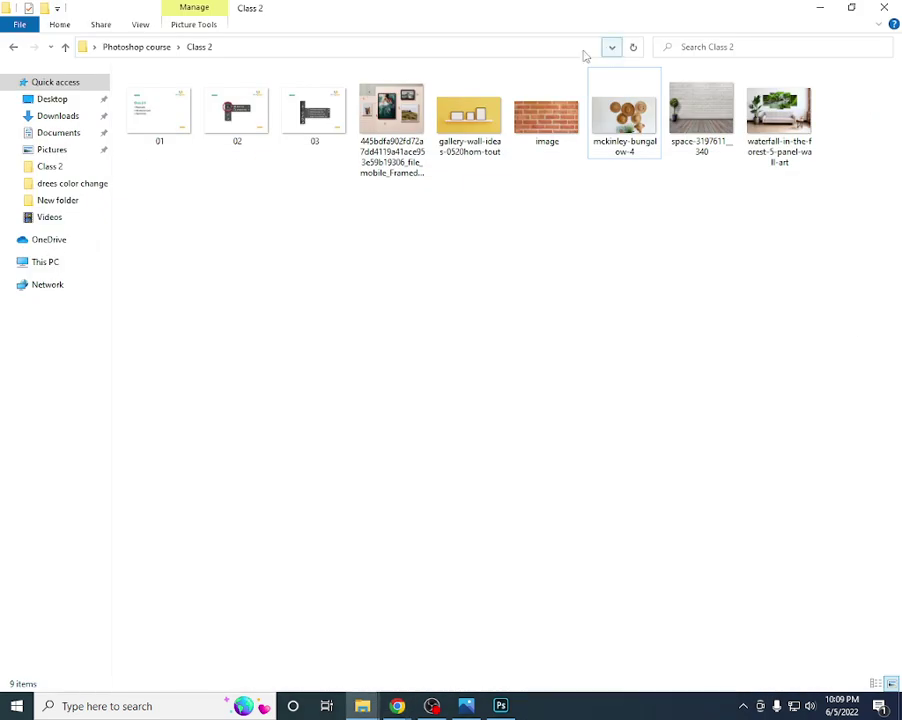
click(175, 118)
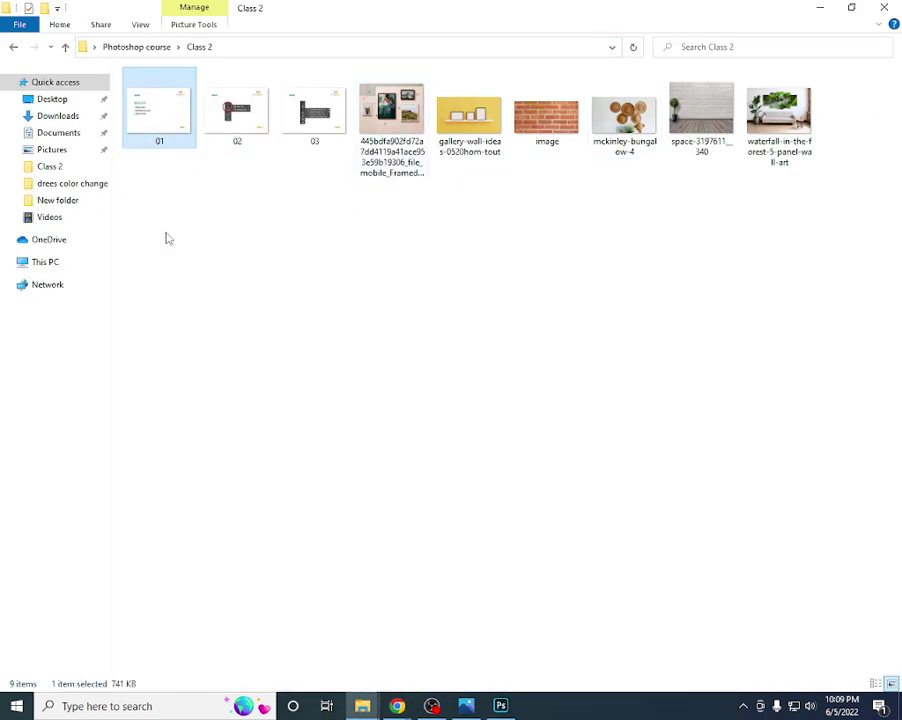
key(Return)
scroll(203, 441, up, 1)
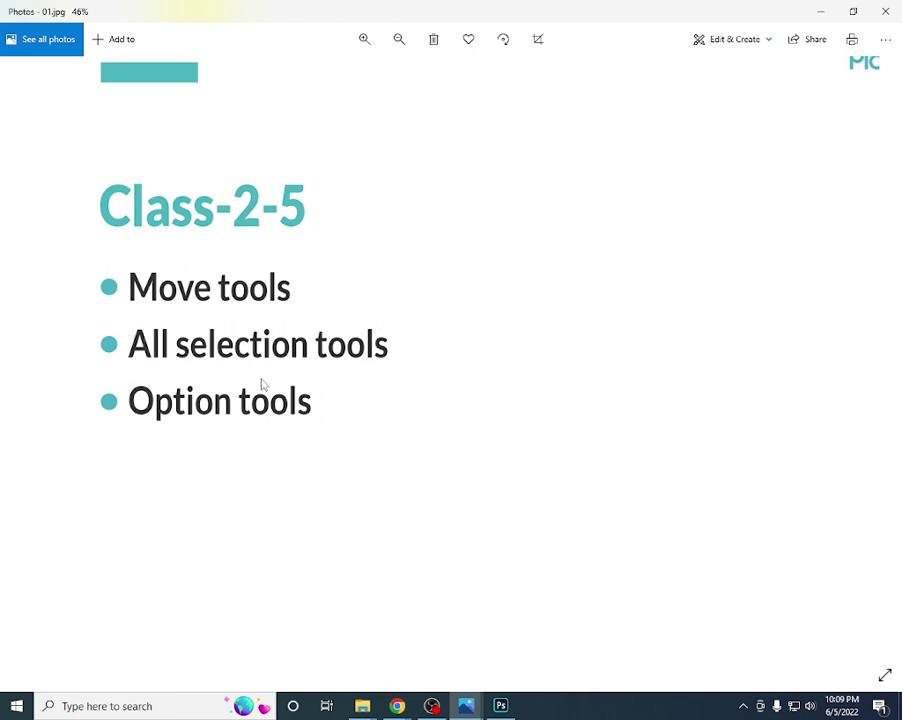
click(885, 12)
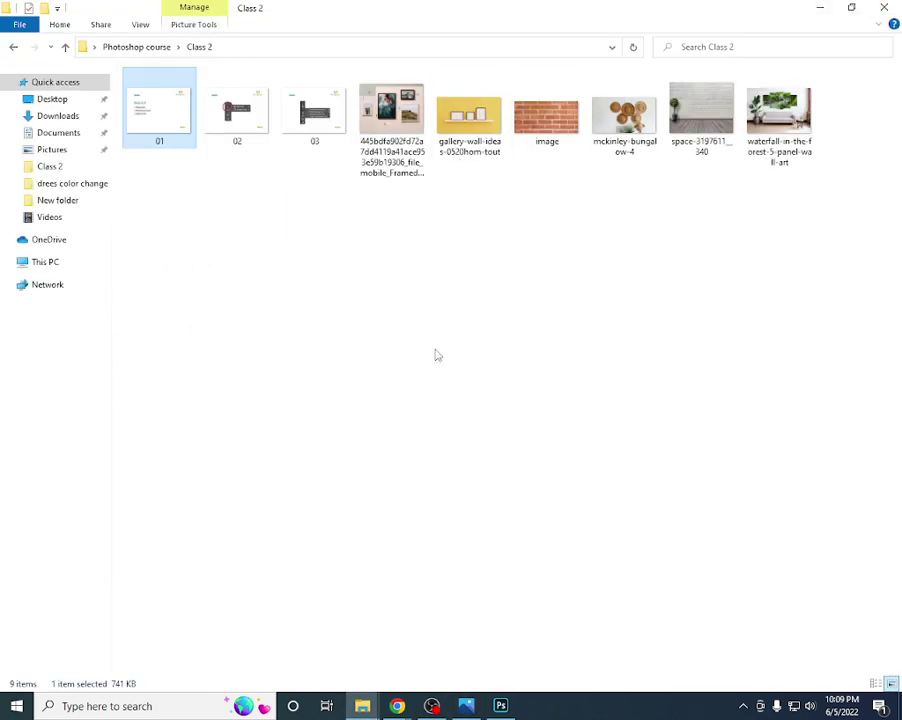
double_click(313, 125)
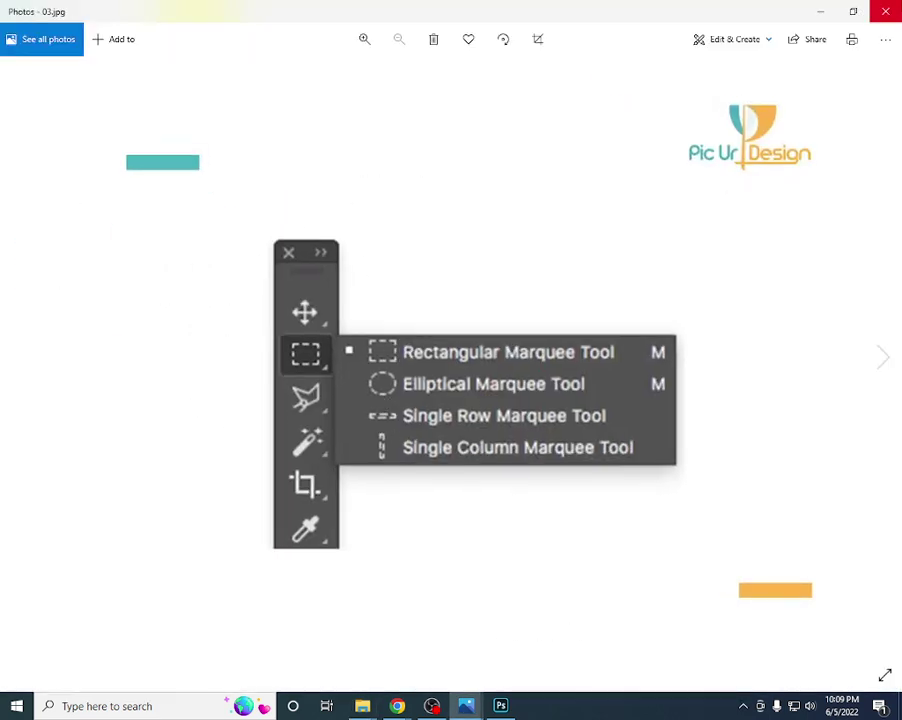
click(885, 12)
- View Class 3's slide 01, refresh the folder, and return to the Photoshop course folder
click(64, 50)
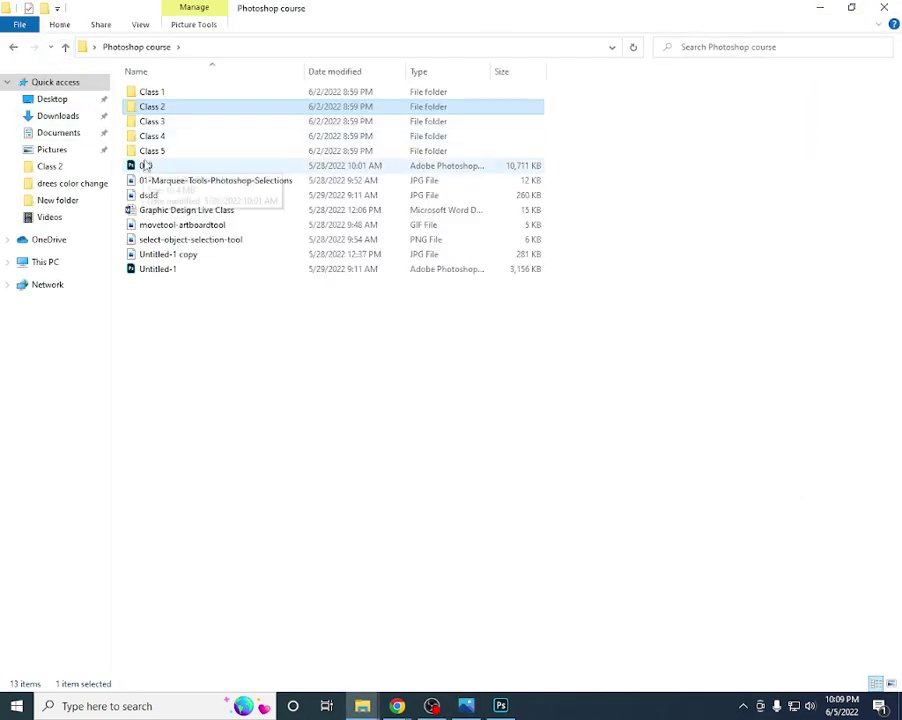
double_click(158, 122)
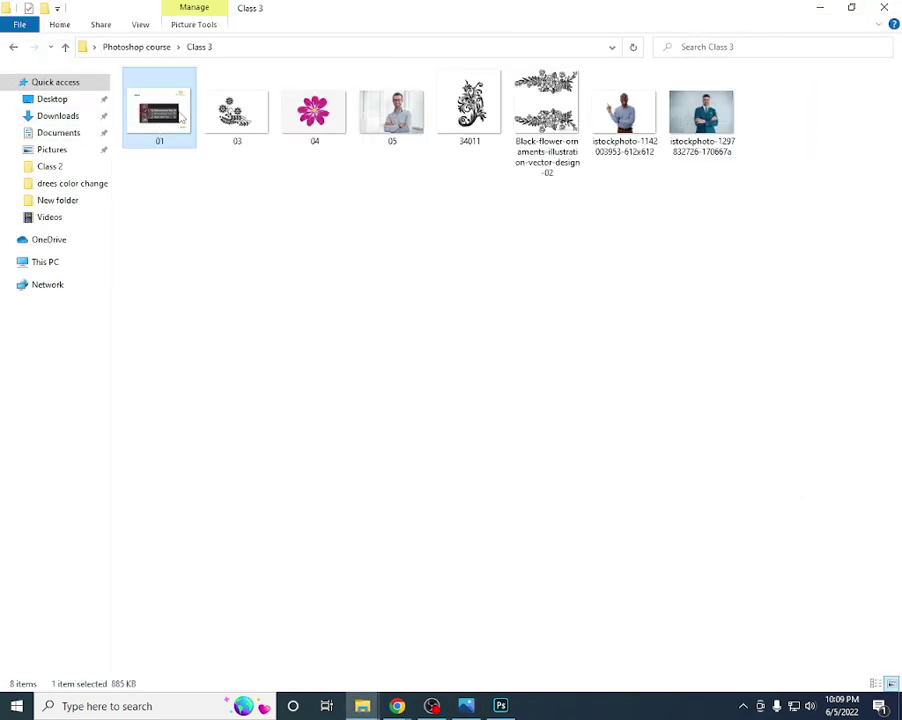
scroll(256, 320, up, 2)
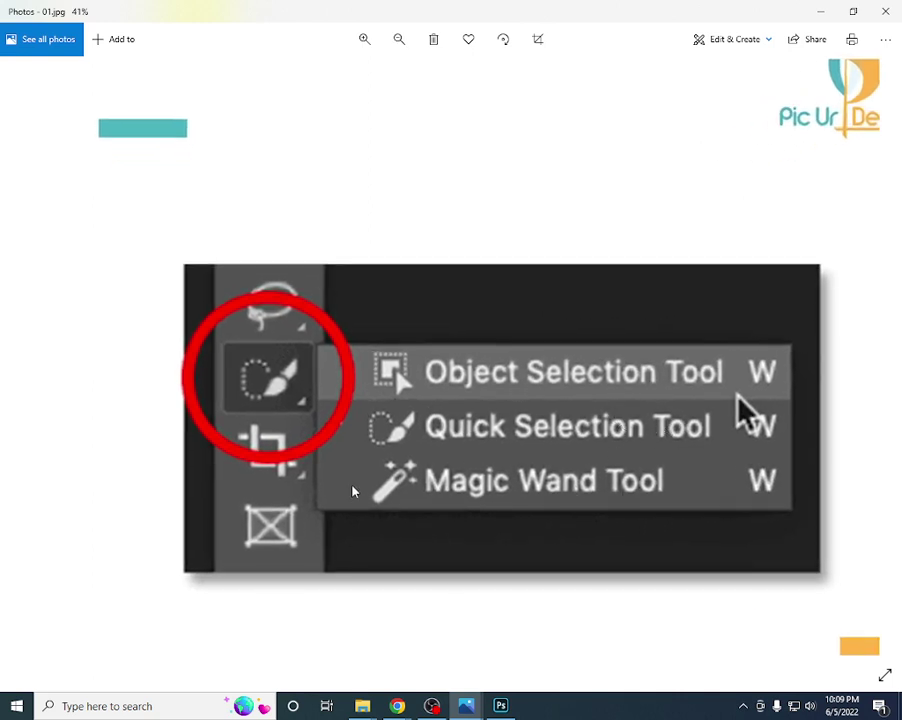
scroll(244, 408, up, 1)
scroll(250, 410, down, 1)
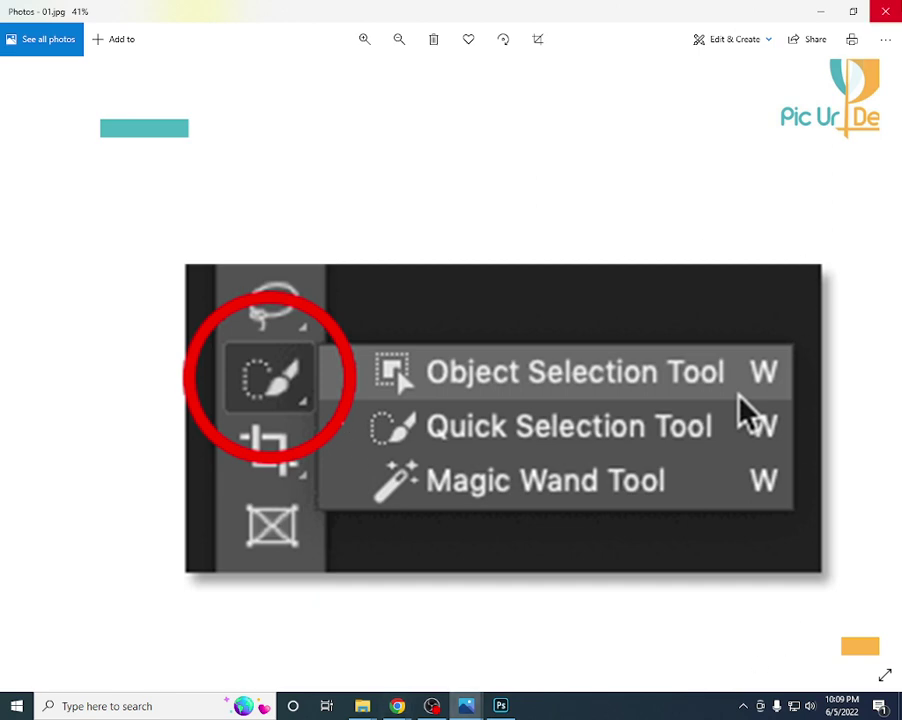
click(885, 11)
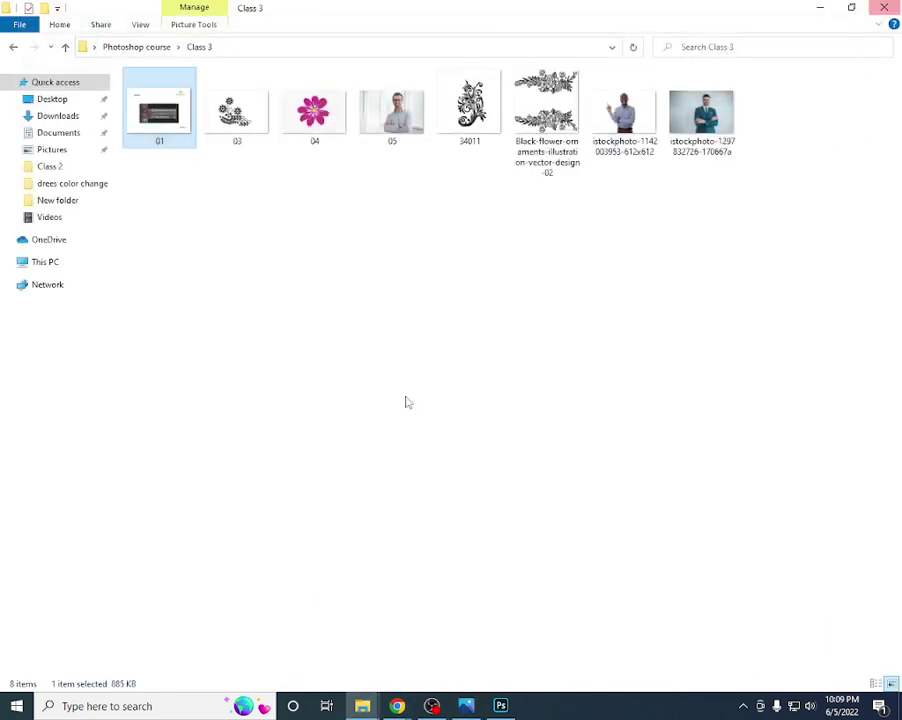
right_click(341, 254)
click(372, 305)
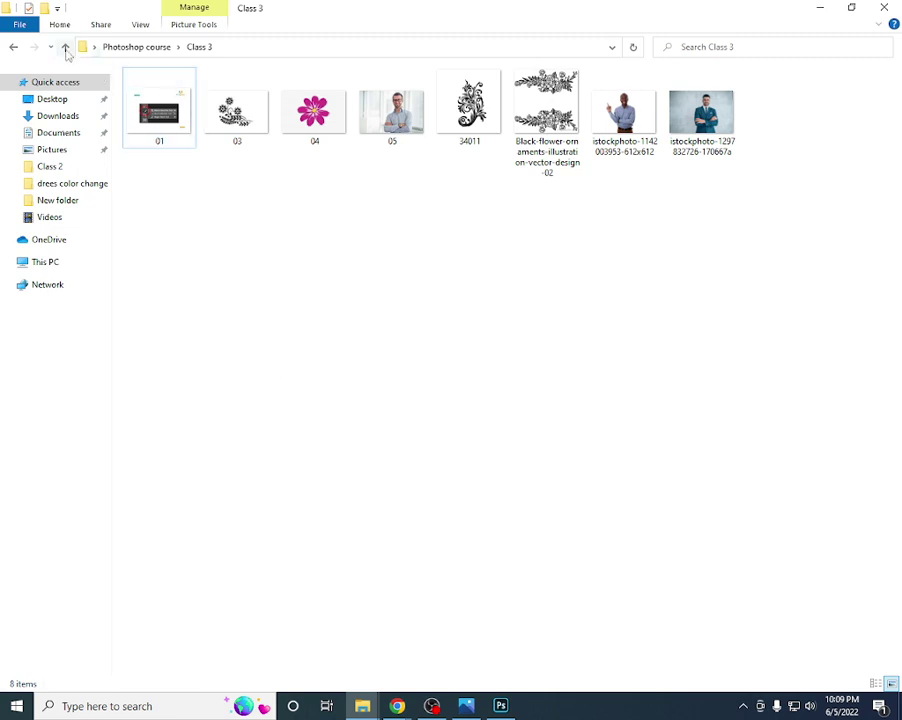
click(65, 48)
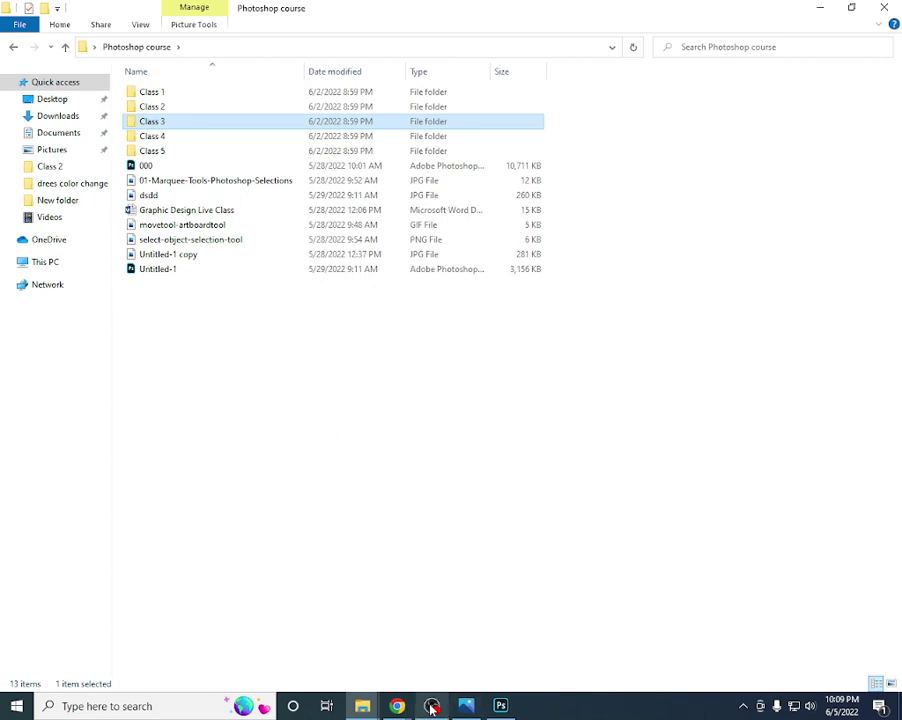
- Bring the Google Meet call forward from Chrome and close the 'Your screen is still visible' popup
mouse_move(397, 706)
click(320, 610)
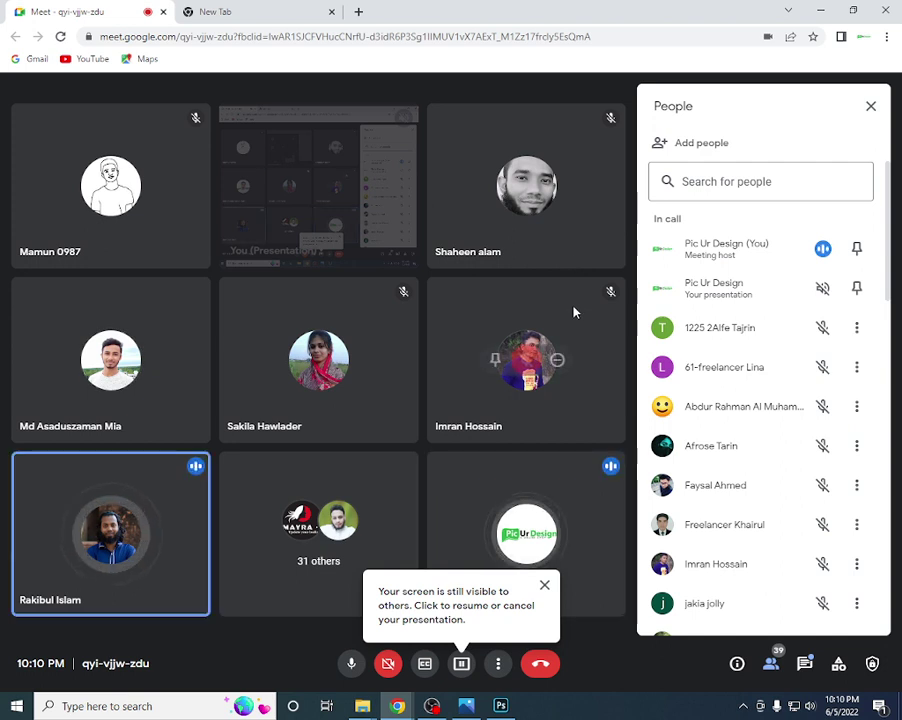
click(545, 586)
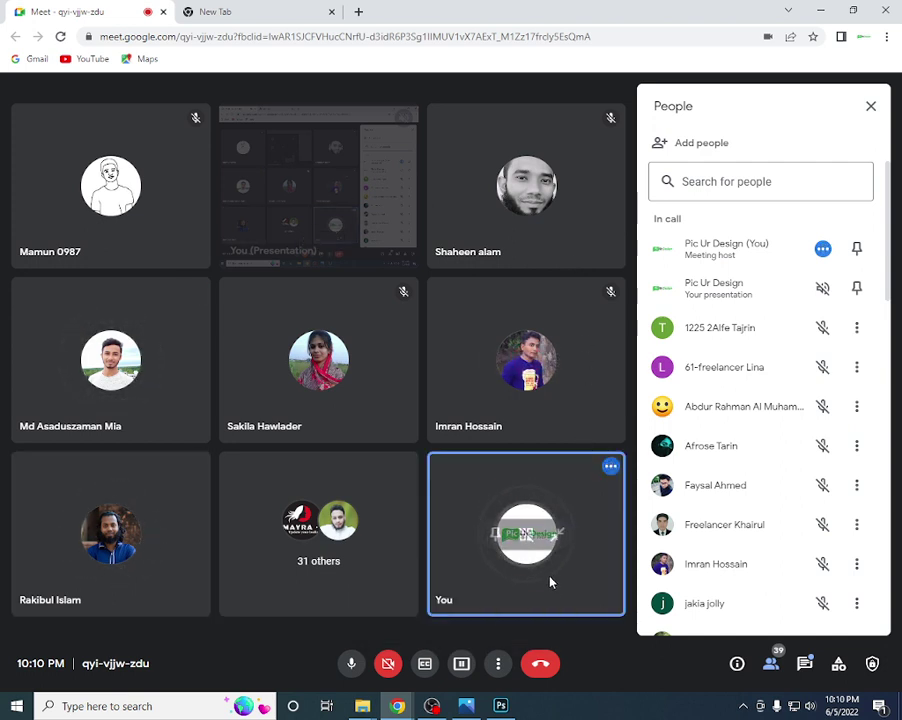
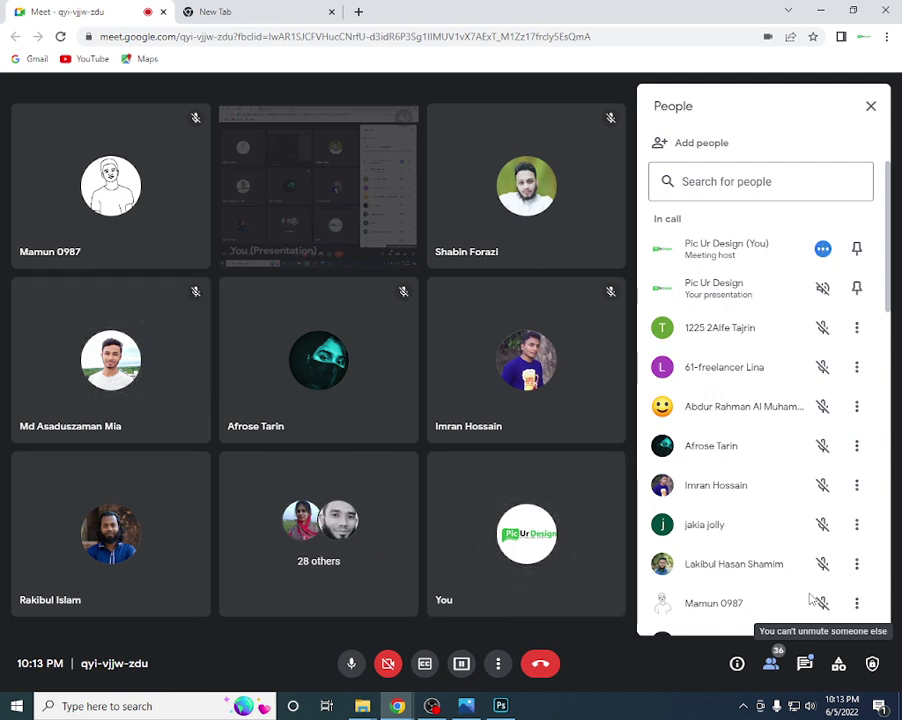
- Show Meet's in-call chat messages, then bring the OBS recording window to the front
click(806, 665)
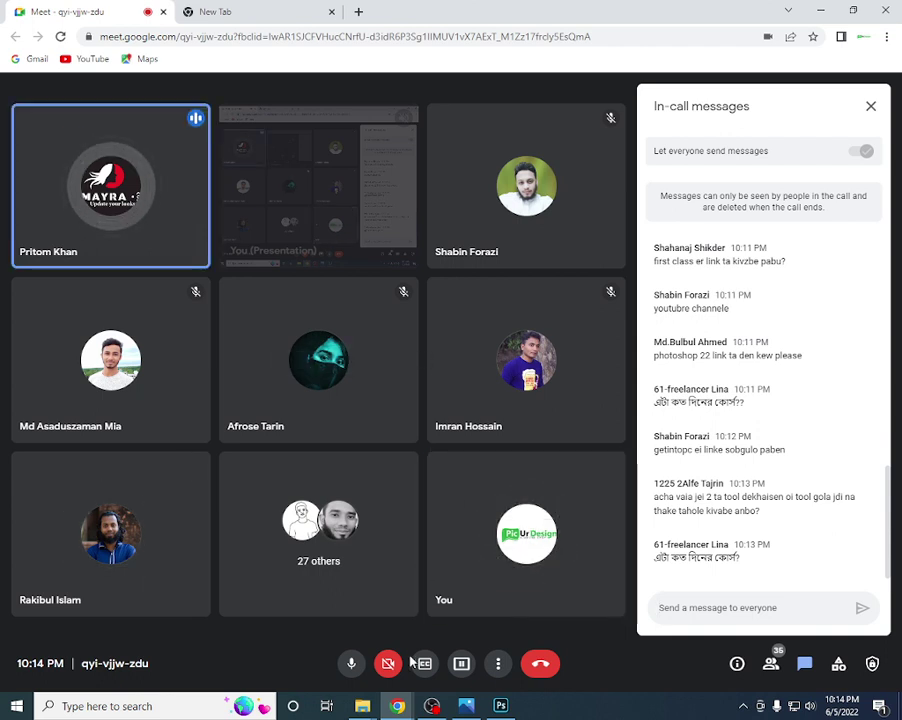
click(431, 707)
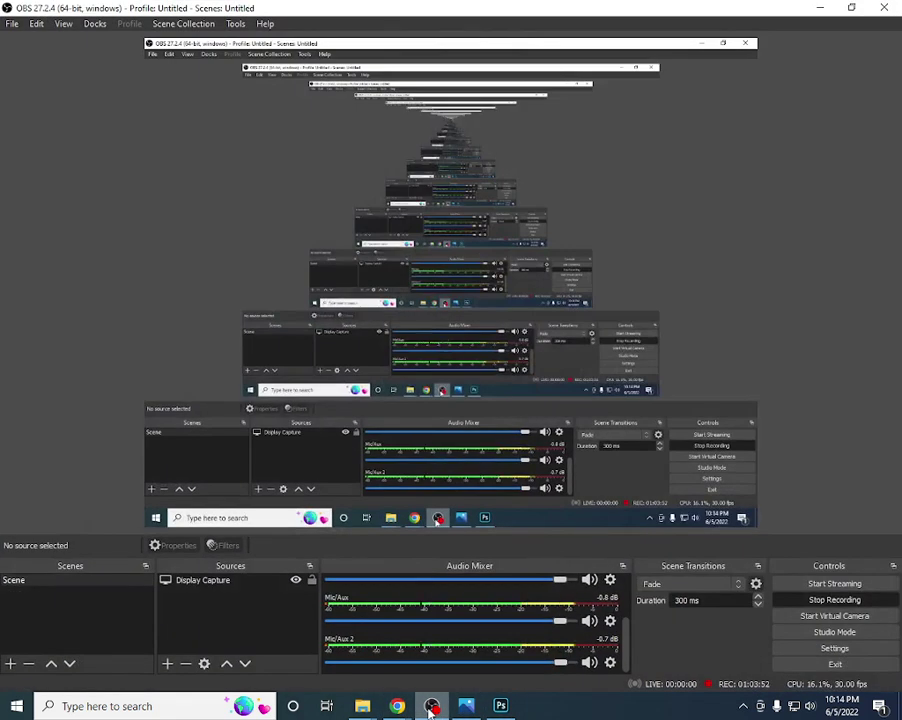
click(431, 707)
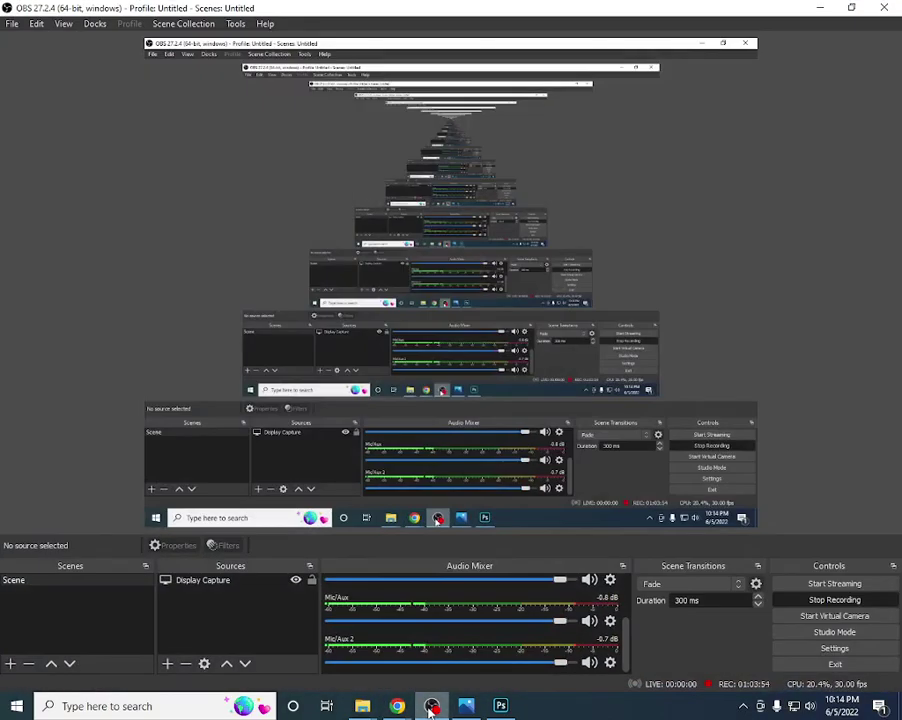
- Hide OBS and close the 'Your screen is still visible to others' notice in Meet
click(431, 707)
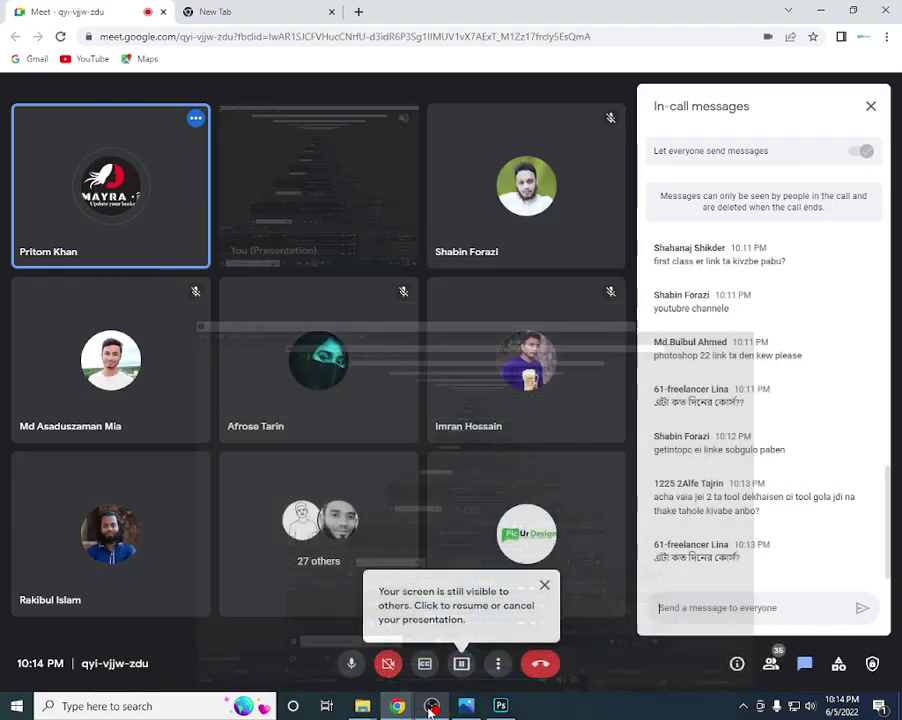
click(545, 587)
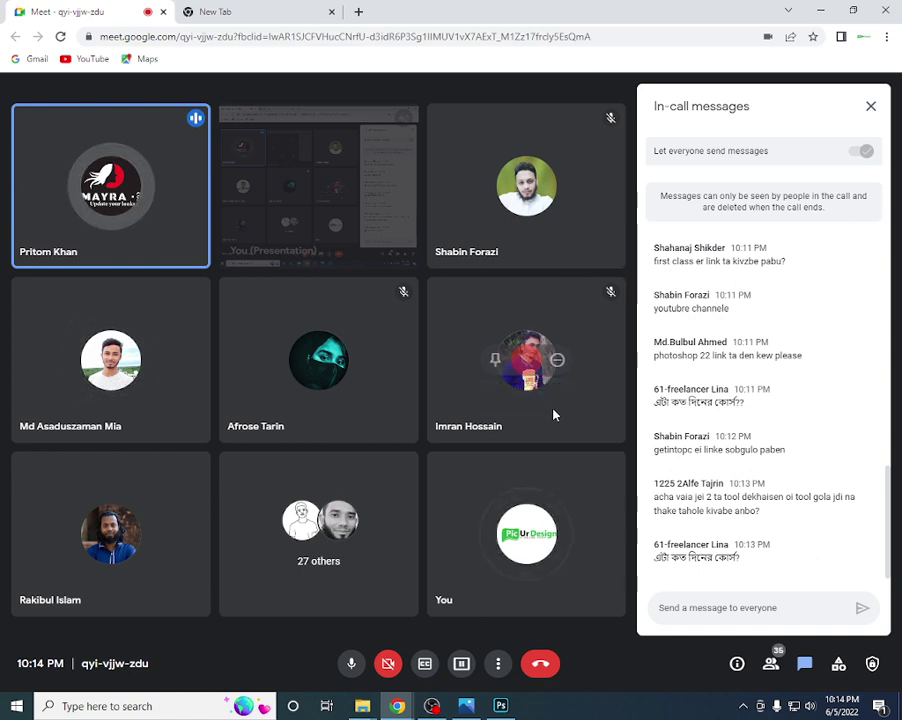
mouse_move(526, 534)
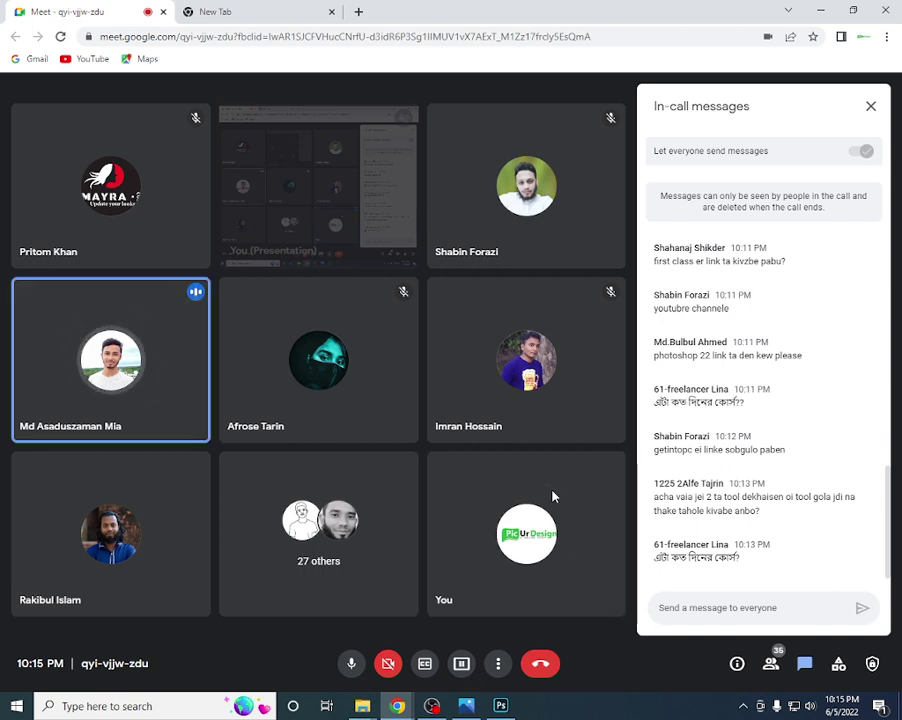
- Move Photoshop's floating Layers panel nearer the canvas, then minimize Photoshop to reveal the course folder
click(503, 700)
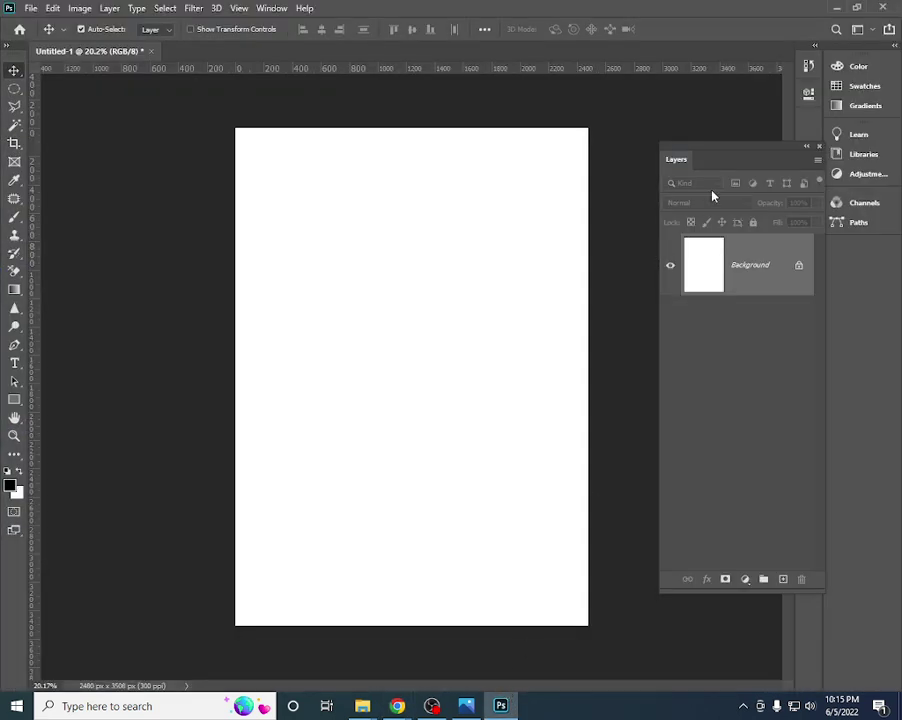
drag(737, 160, 700, 127)
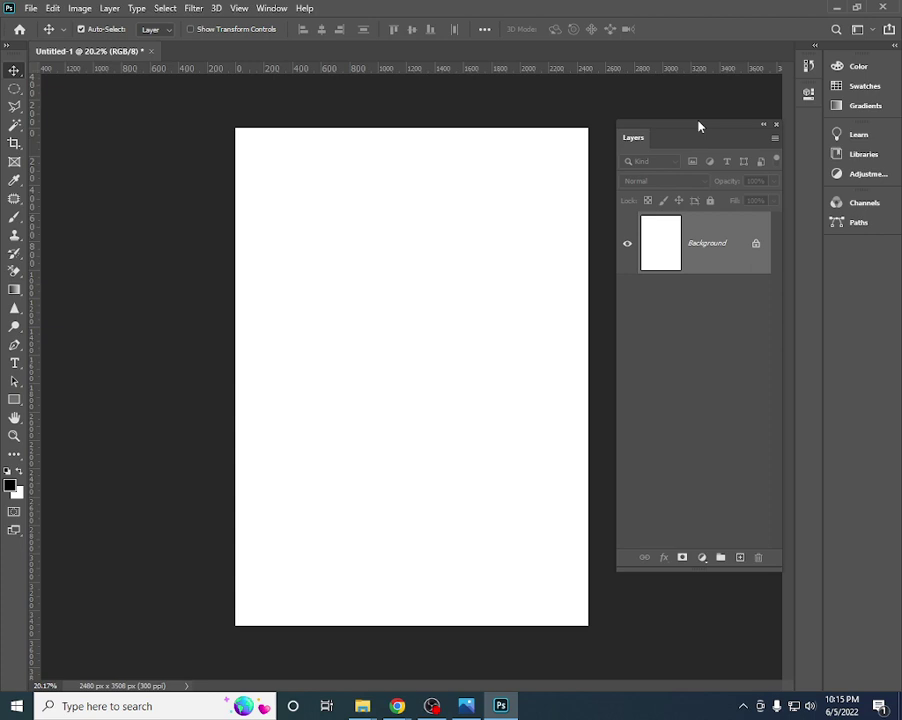
click(836, 8)
click(362, 706)
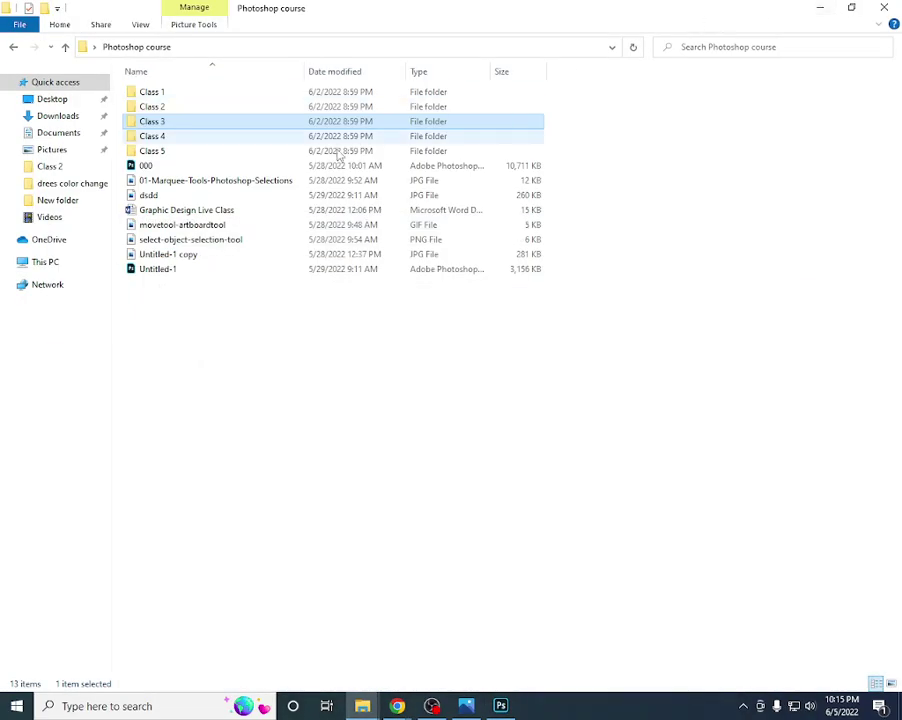
- Open the Class 2 folder and drag the framed wall-art JPG into Photoshop
double_click(170, 107)
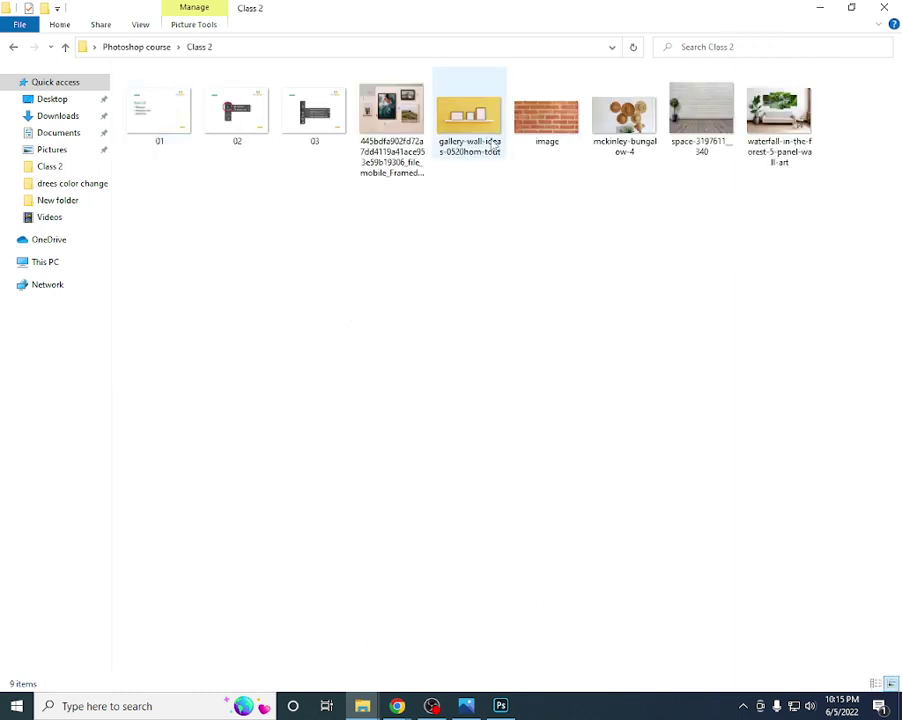
mouse_move(390, 115)
mouse_down()
mouse_move(446, 429)
mouse_move(417, 427)
mouse_move(483, 10)
mouse_up()
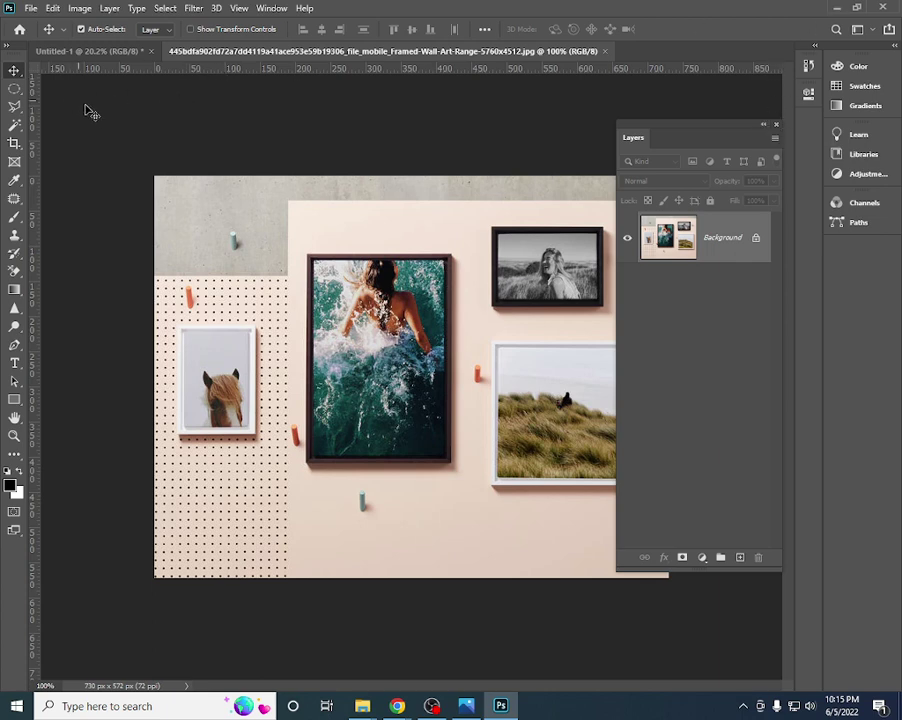
- Zoom the mockup to about 145% and pan across the three framed photos
scroll(498, 254, up, 1)
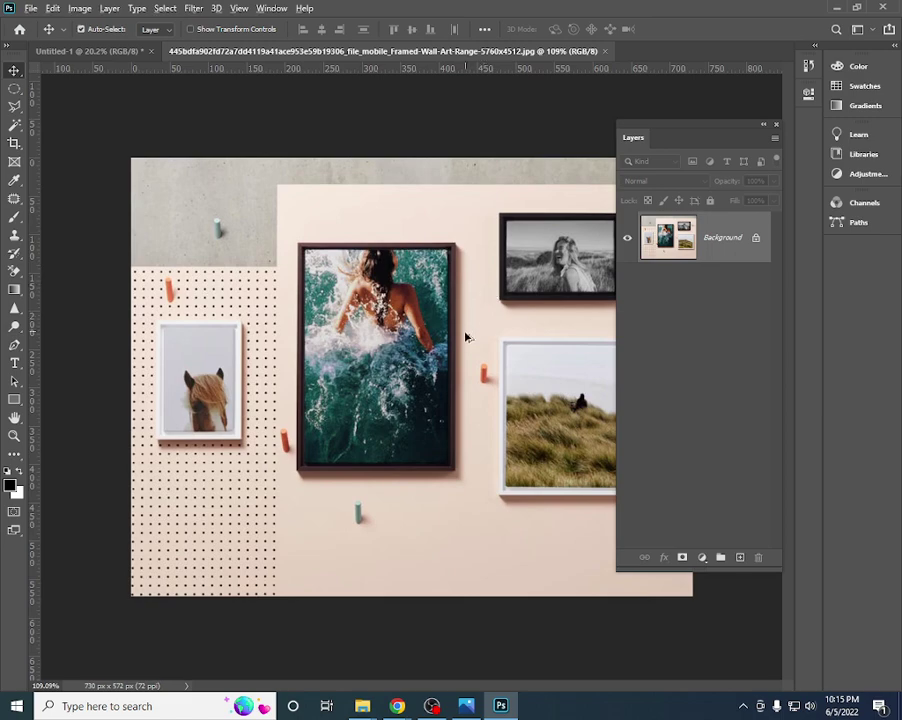
scroll(466, 337, up, 3)
drag(491, 332, 313, 356)
scroll(479, 325, down, 2)
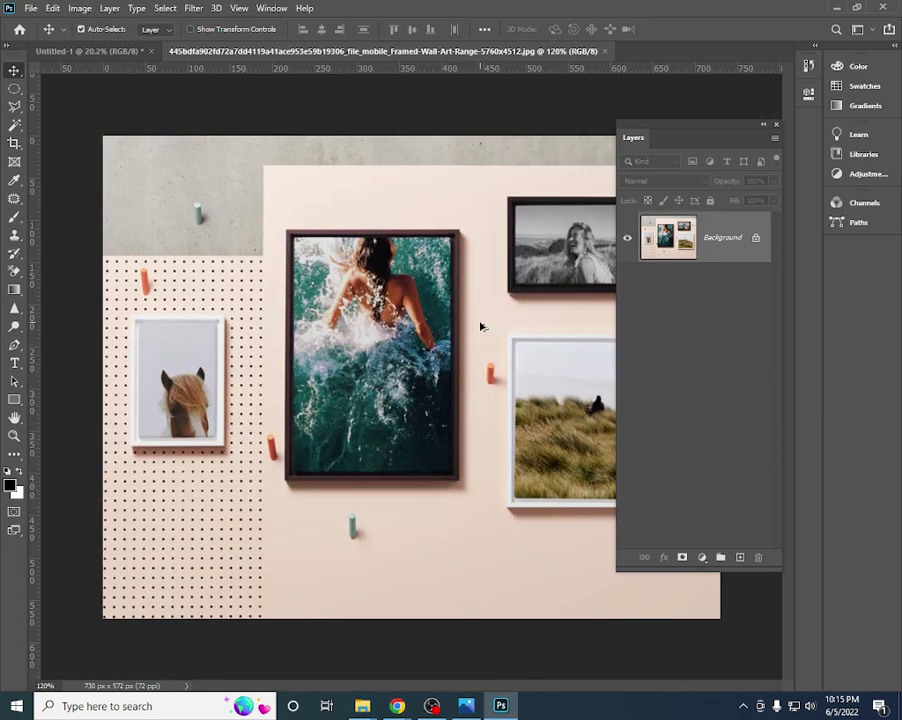
scroll(483, 322, up, 2)
drag(469, 310, 362, 334)
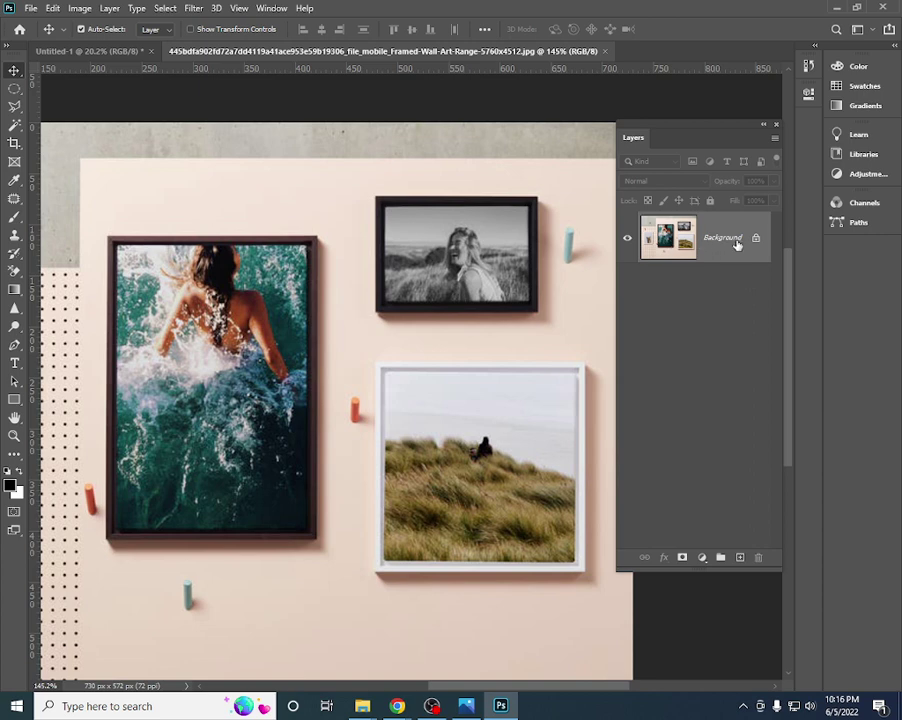
- Unlock the Background layer, then duplicate it and delete the trial copy
double_click(737, 245)
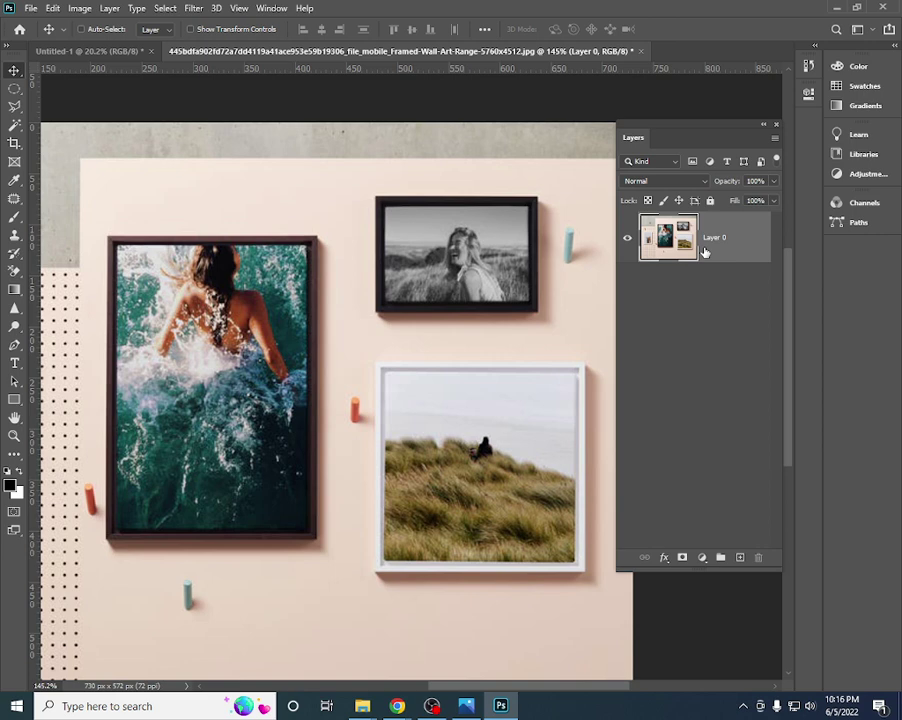
key(ctrl+j)
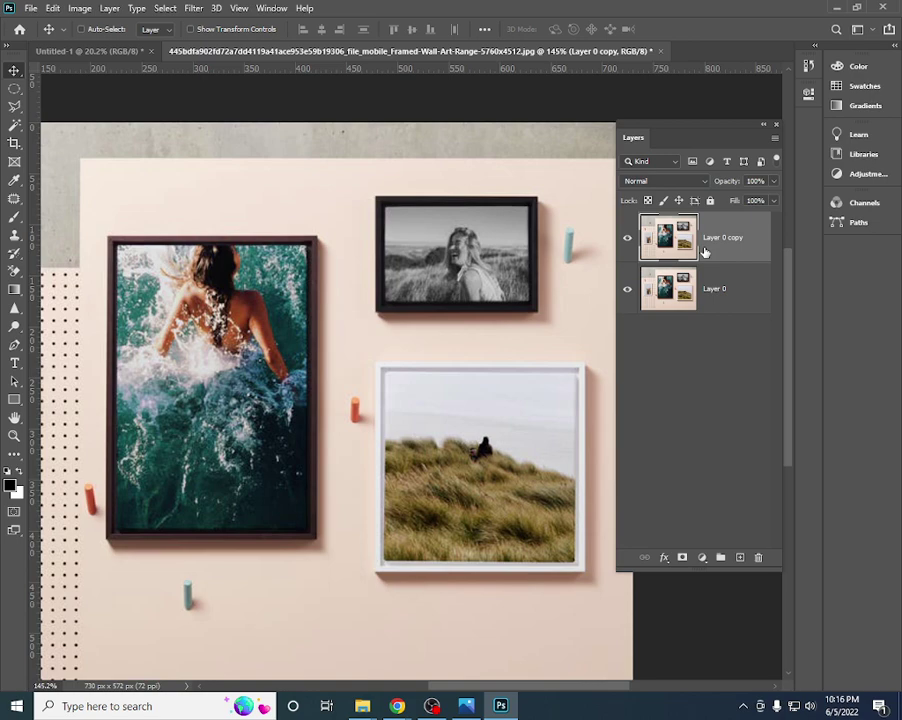
key(Delete)
- Zoom in on the black-and-white frame and marquee-select the photo inside it
scroll(480, 320, down, 5)
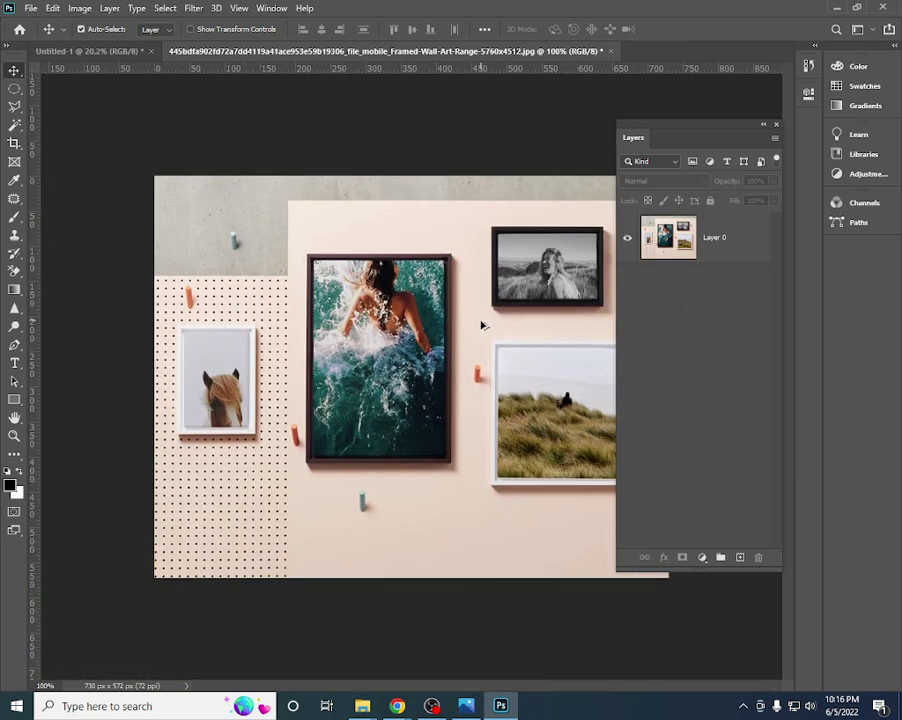
scroll(512, 309, up, 3)
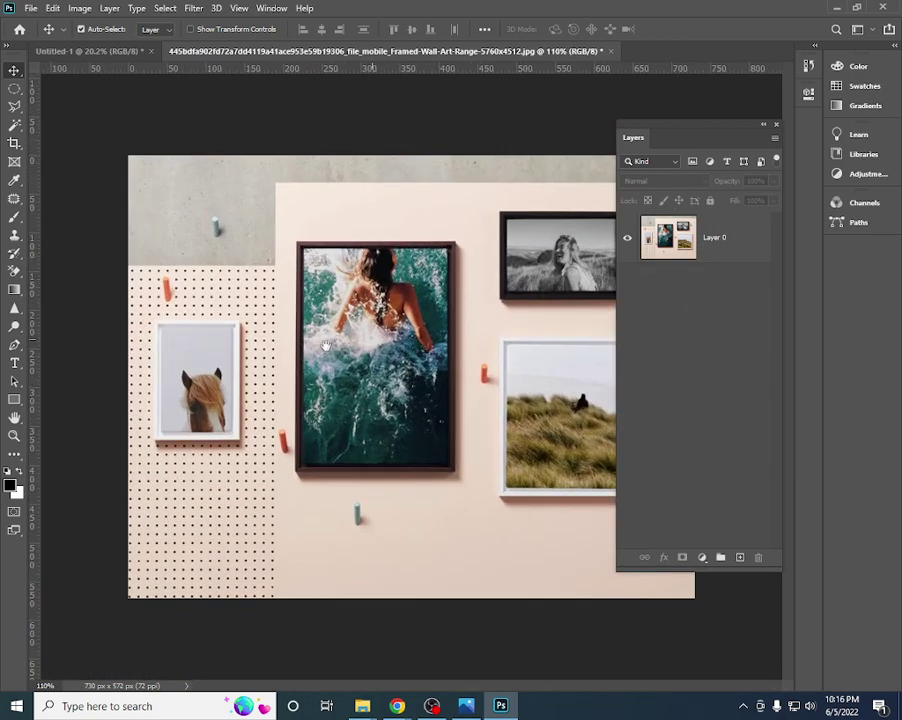
scroll(326, 346, up, 1)
scroll(296, 320, up, 1)
scroll(294, 324, up, 1)
scroll(418, 230, up, 1)
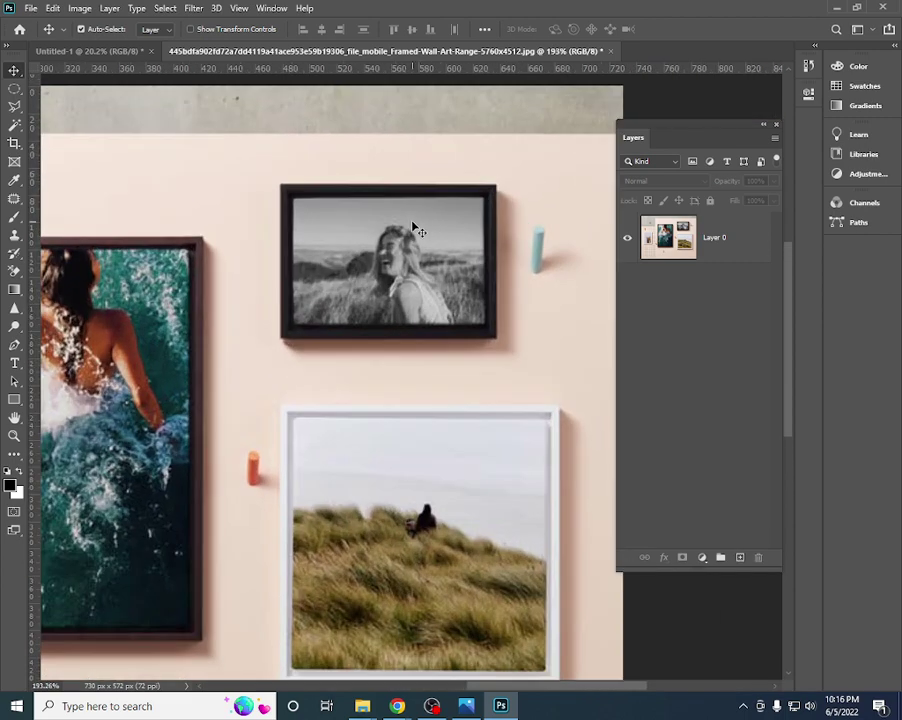
scroll(318, 214, up, 1)
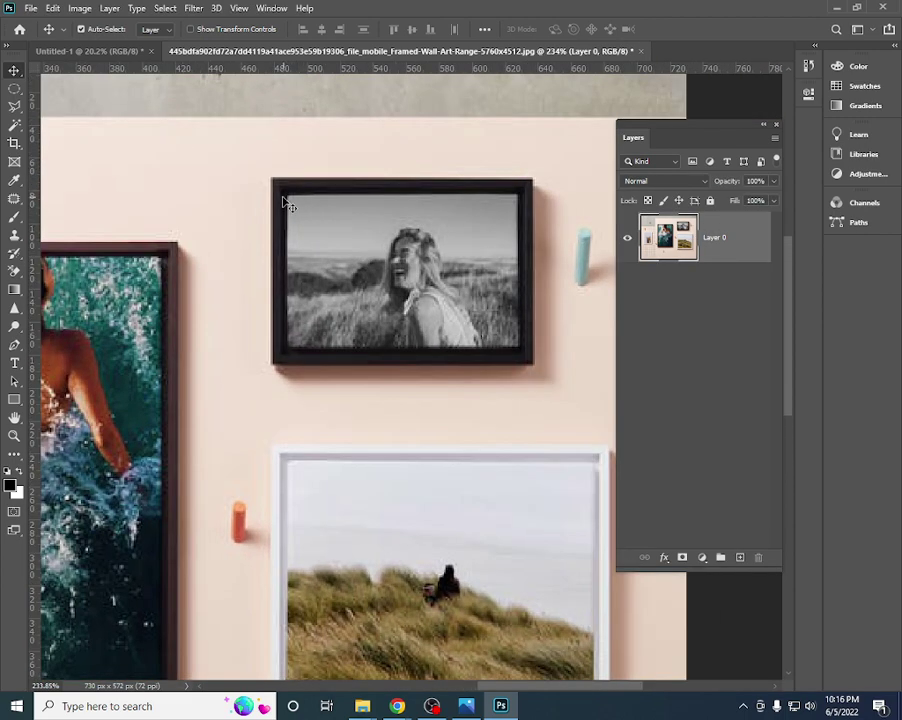
scroll(409, 377, down, 1)
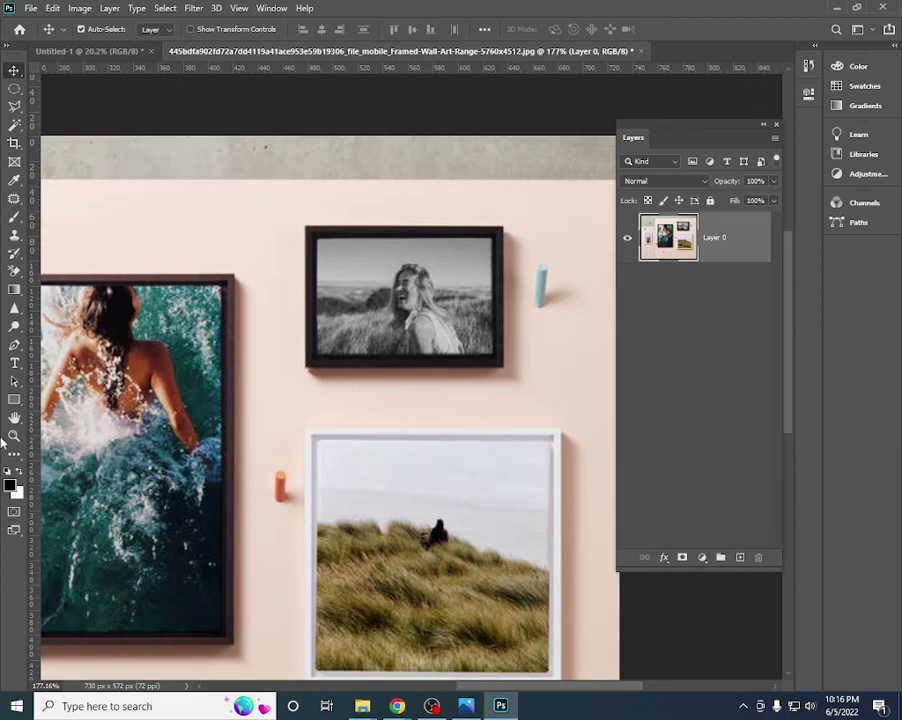
scroll(377, 270, down, 2)
scroll(377, 270, down, 1)
scroll(520, 233, up, 1)
scroll(520, 233, up, 2)
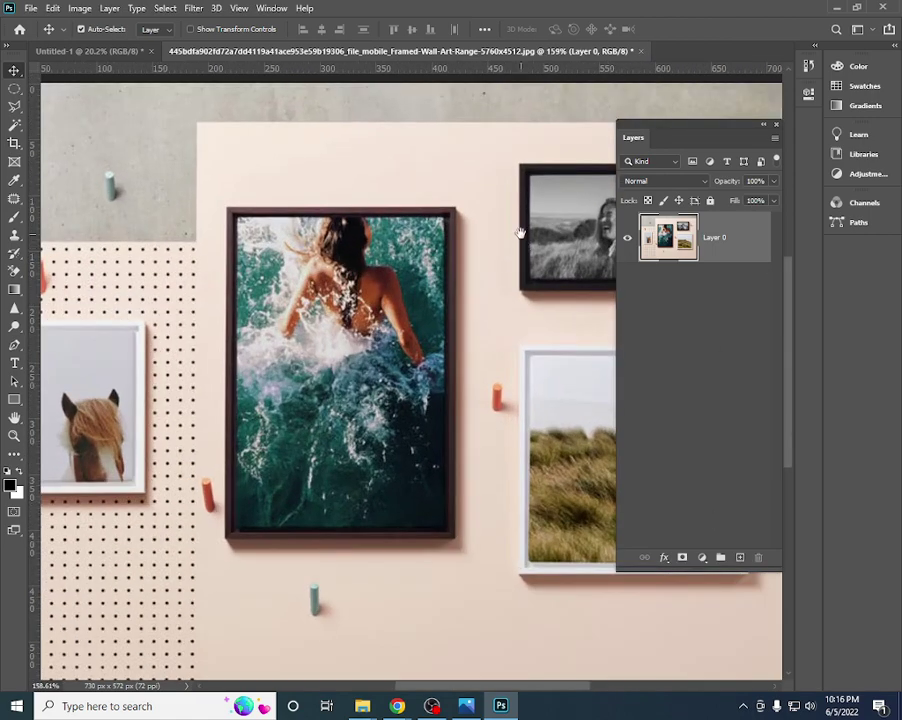
drag(520, 233, 270, 318)
scroll(306, 269, up, 2)
scroll(278, 272, up, 2)
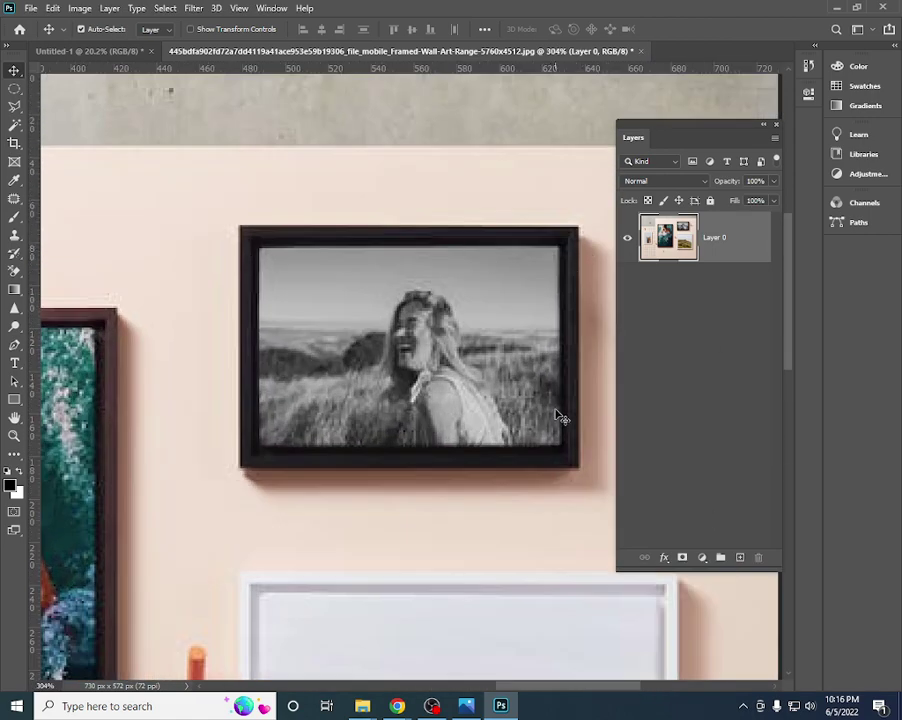
scroll(289, 343, down, 1)
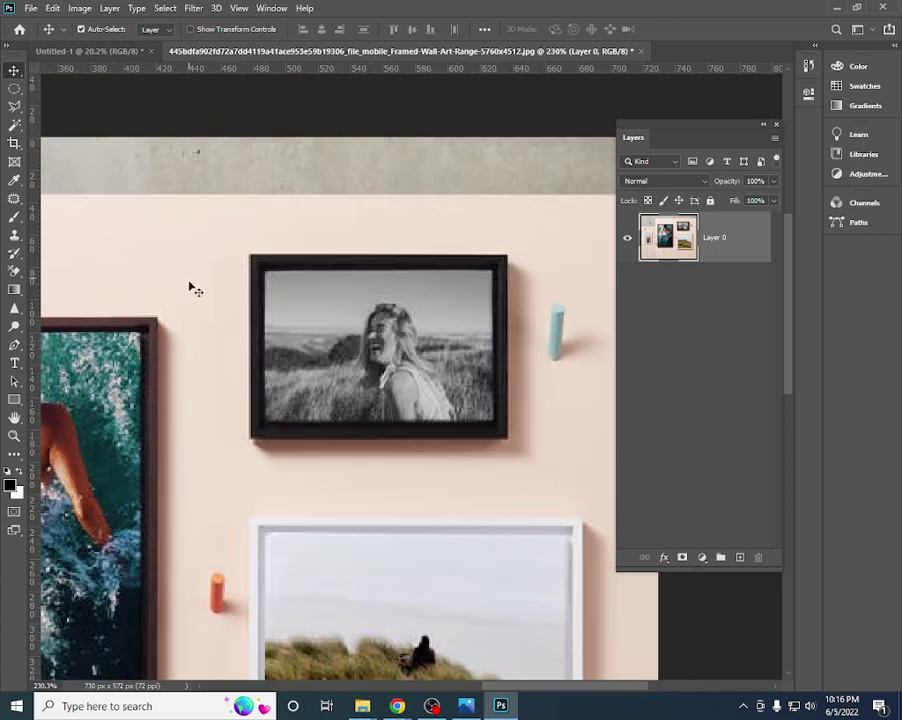
right_click(14, 88)
click(60, 88)
scroll(275, 268, up, 1)
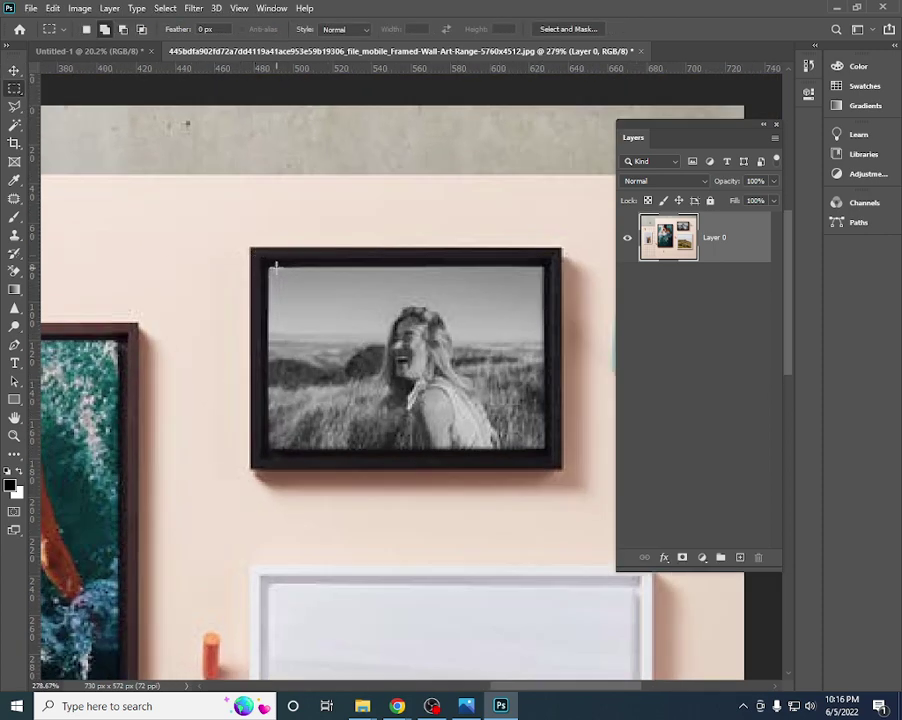
drag(268, 266, 540, 450)
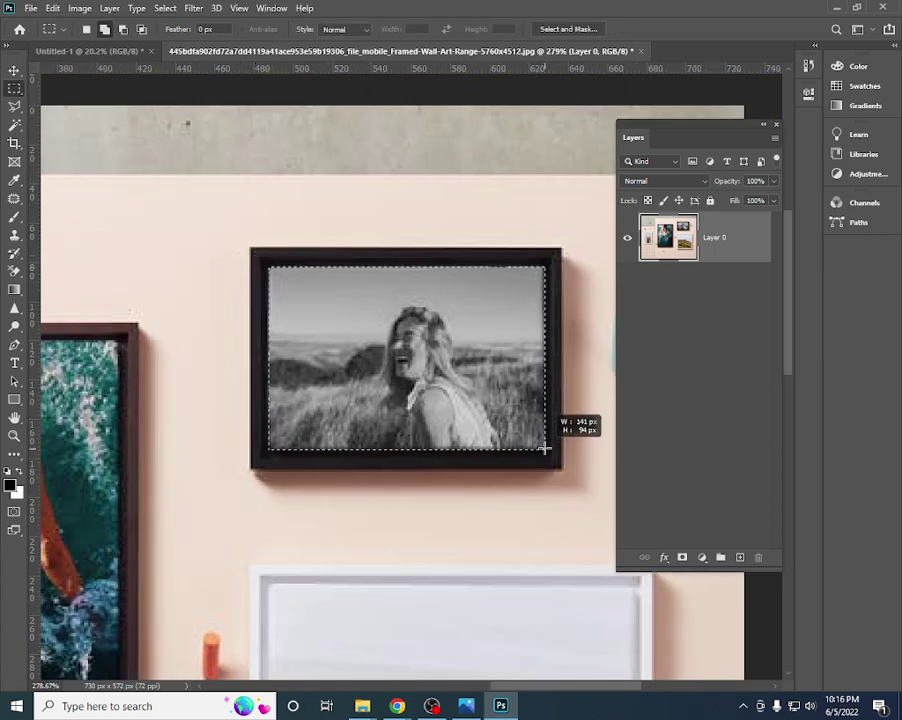
- Copy the selected photo onto its own new layer
scroll(540, 450, down, 1)
scroll(500, 410, up, 1)
scroll(487, 398, down, 1)
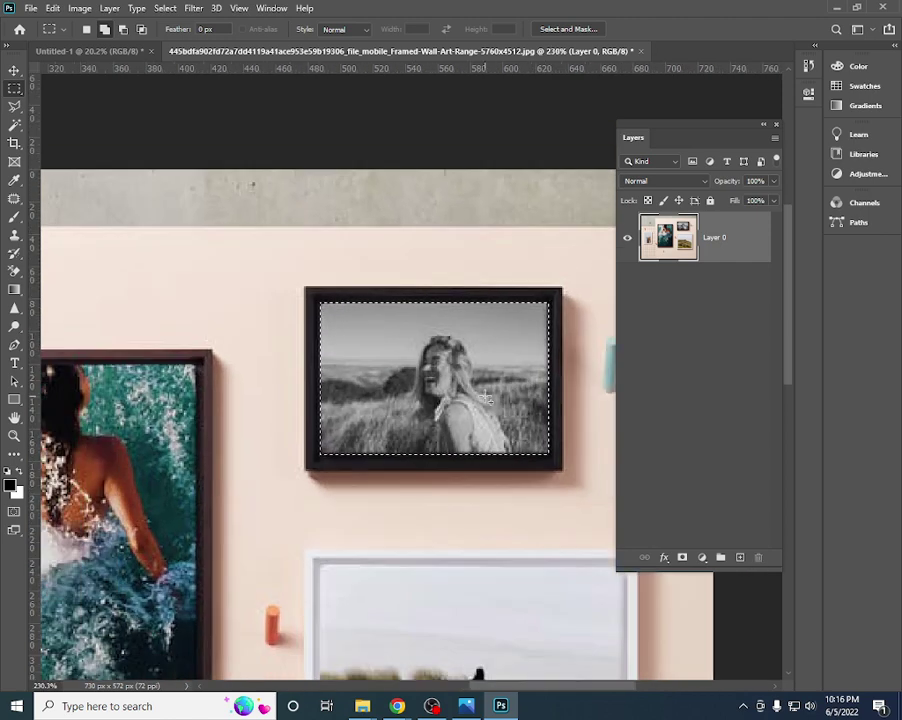
key(ctrl+j)
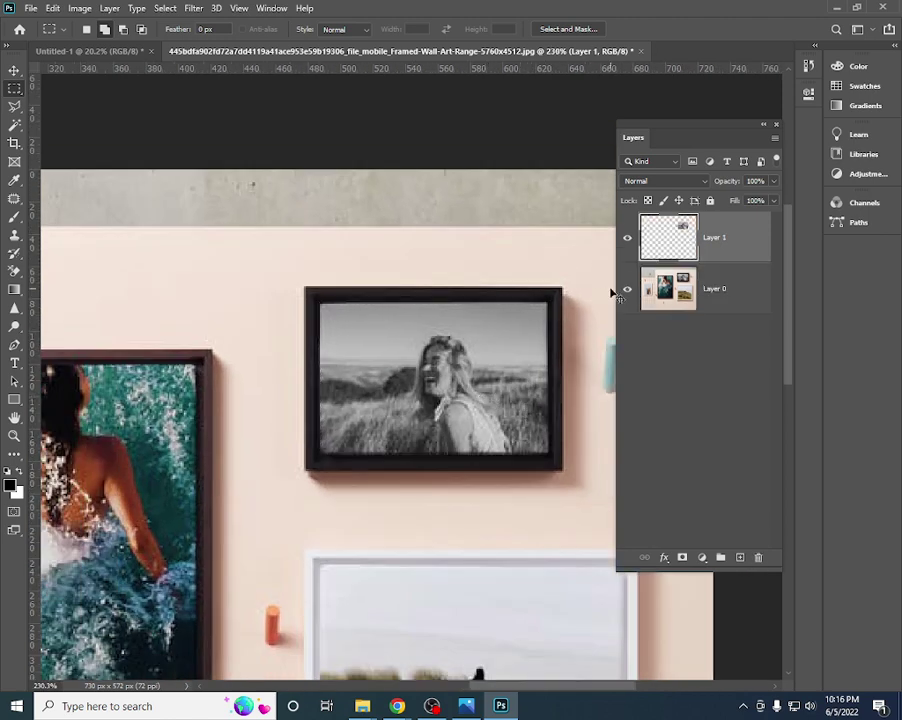
key(ctrl+z)
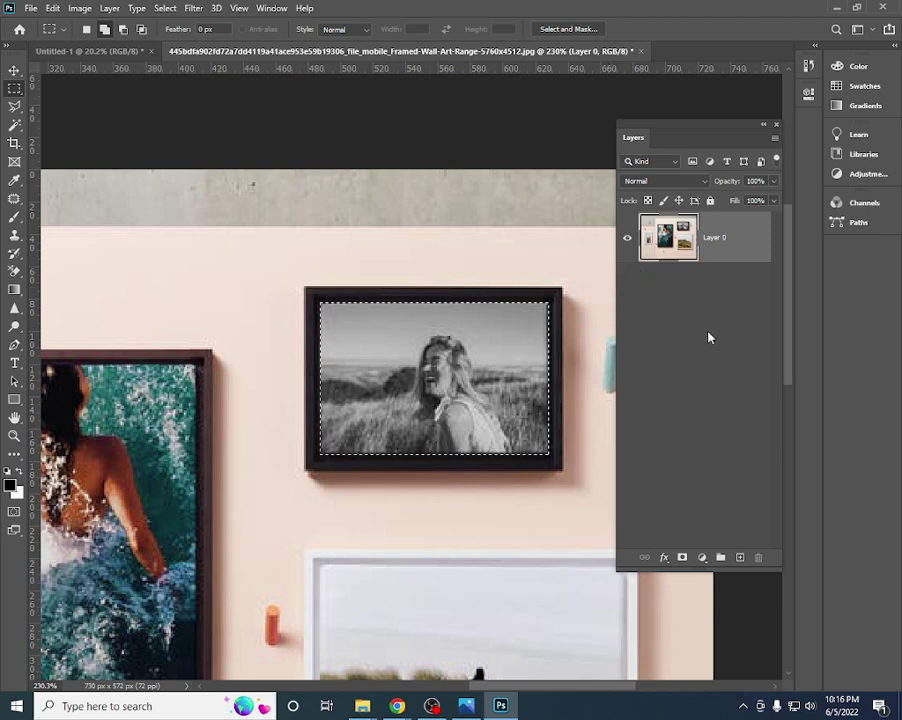
key(ctrl+j)
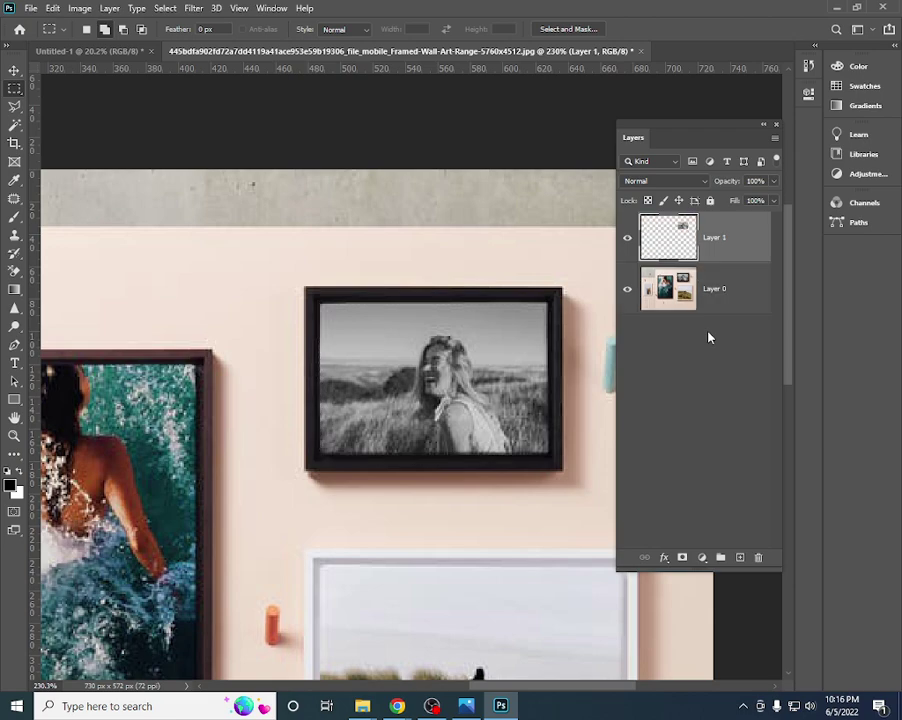
- Move the photo copy onto the left frame and fine-tune its position
scroll(230, 210, down, 3)
key(v)
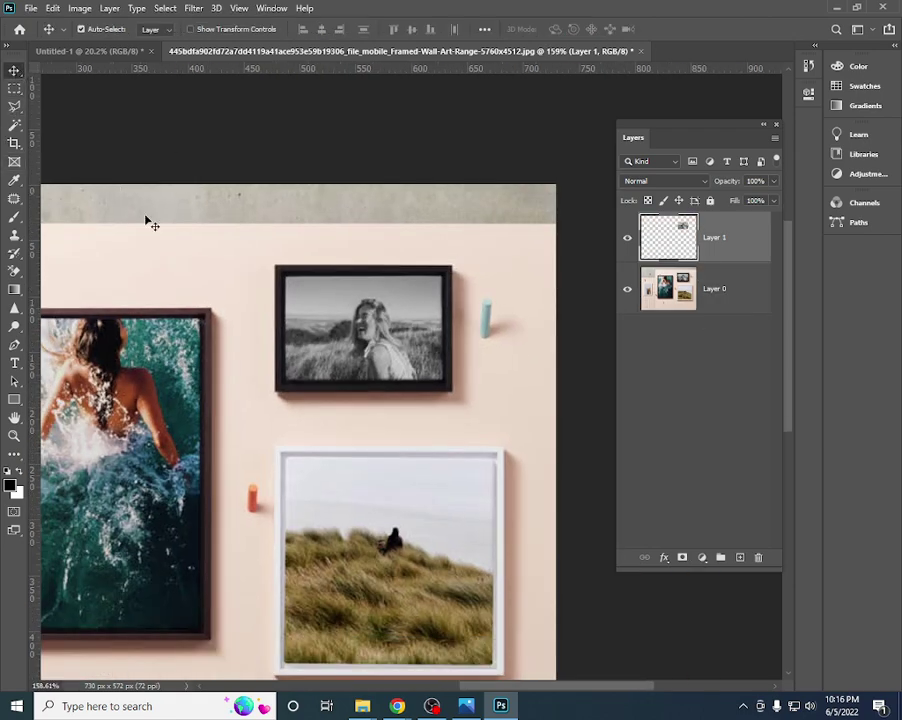
drag(349, 340, 104, 374)
scroll(200, 380, up, 2)
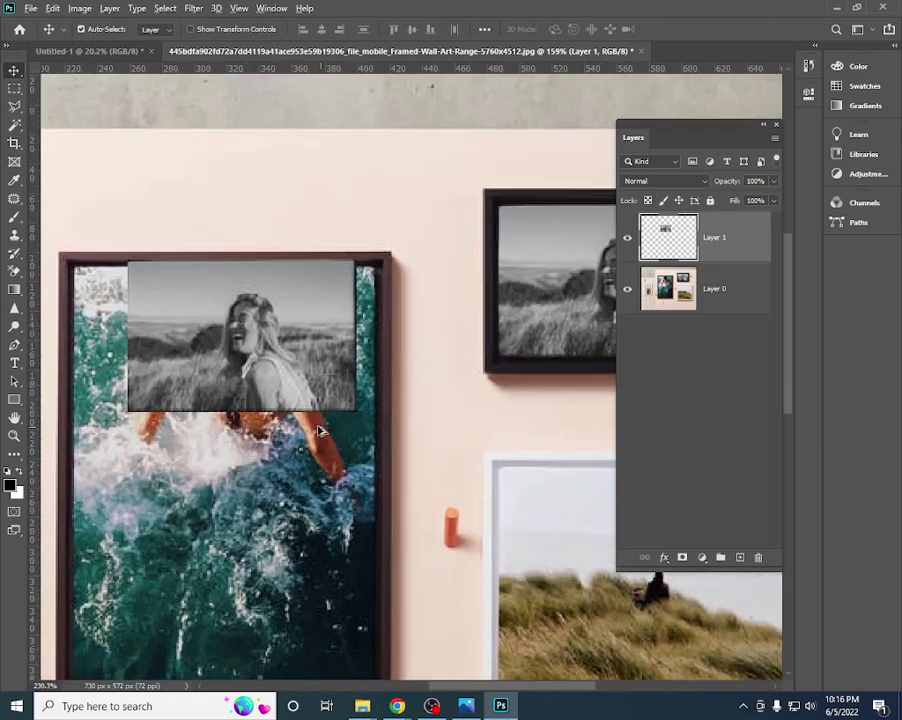
scroll(280, 382, up, 1)
scroll(300, 370, up, 1)
scroll(312, 358, up, 1)
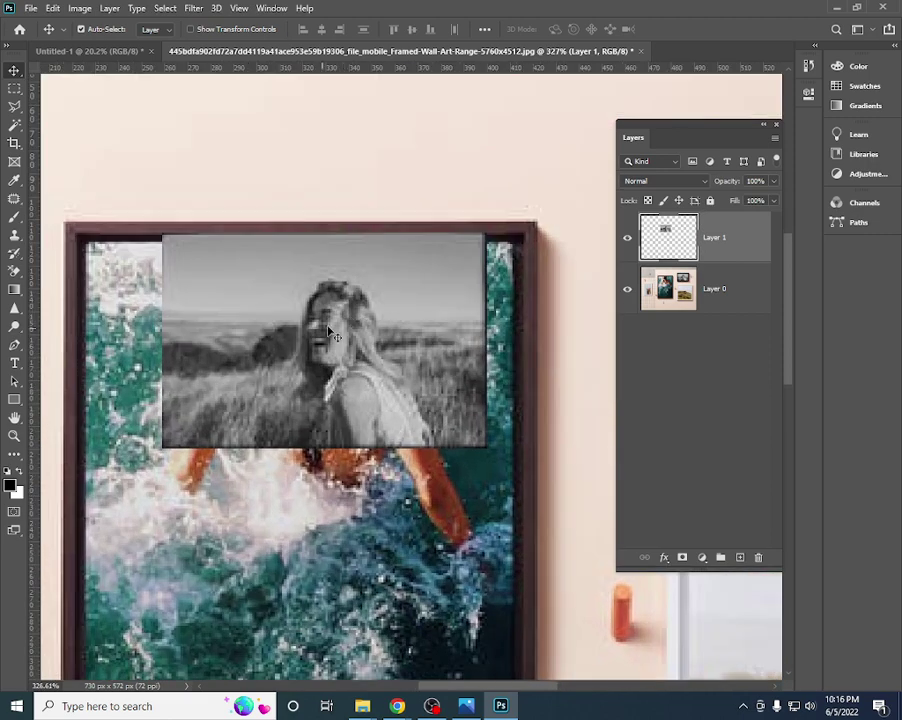
mouse_move(340, 320)
mouse_down()
mouse_move(295, 362)
mouse_move(288, 332)
mouse_move(466, 356)
mouse_up()
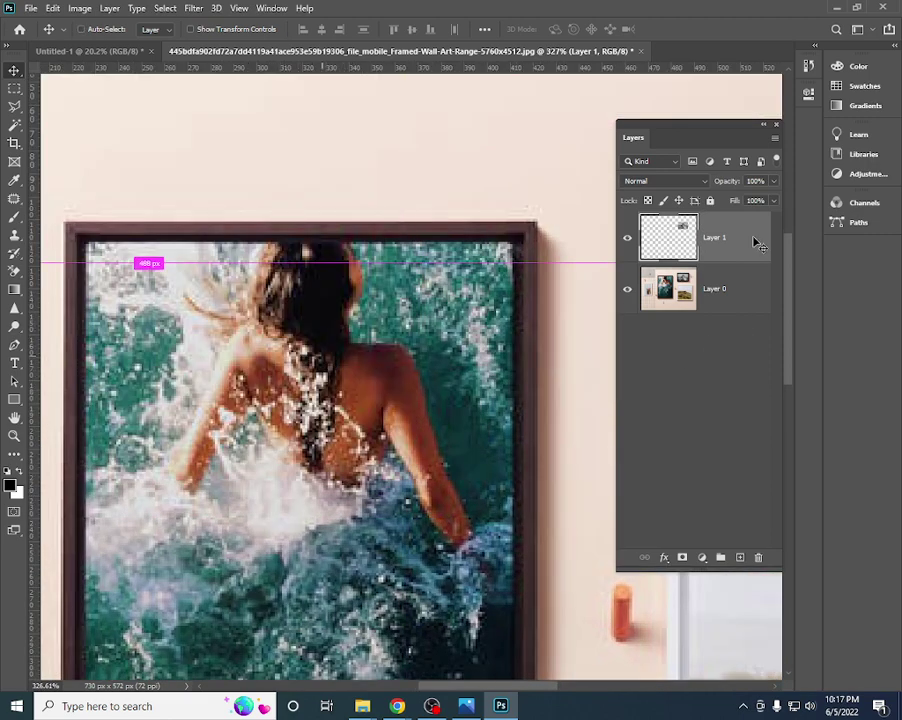
drag(755, 242, 608, 268)
scroll(585, 330, down, 3)
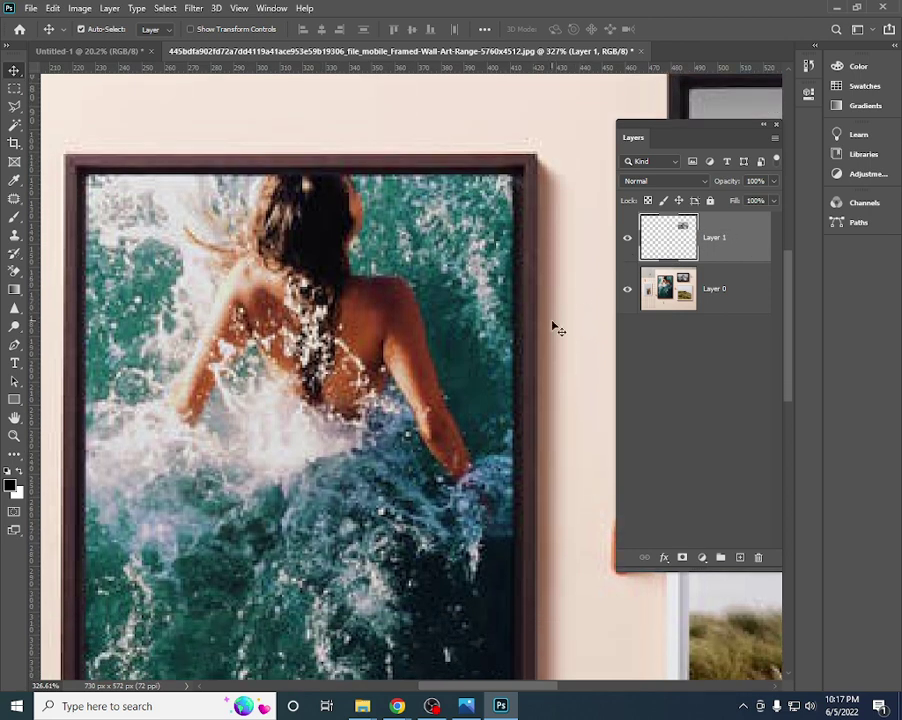
- Merge the photo copy down, review the wall, and close the mockup without saving
key(ctrl+e)
scroll(377, 395, down, 3)
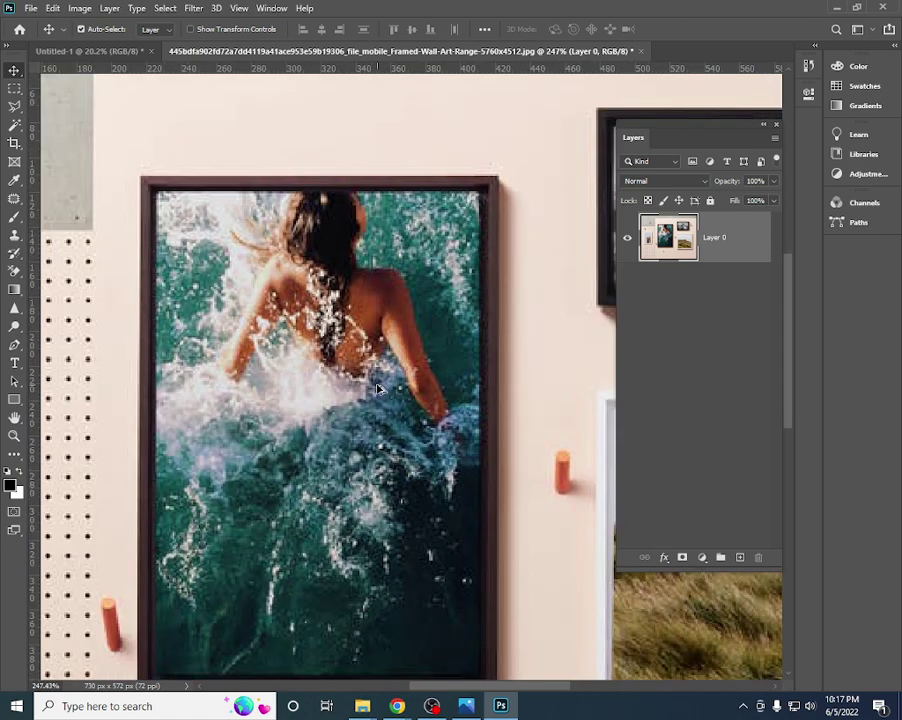
scroll(377, 395, down, 2)
mouse_move(485, 344)
mouse_down()
mouse_move(390, 336)
mouse_move(366, 344)
mouse_up()
scroll(366, 344, up, 1)
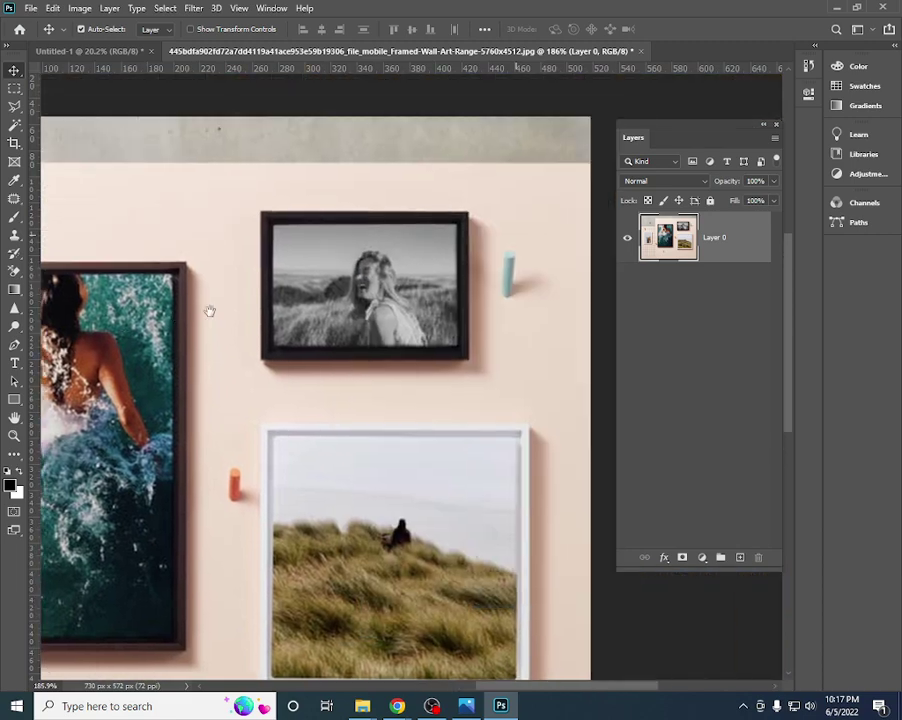
drag(445, 277, 350, 272)
scroll(350, 272, up, 2)
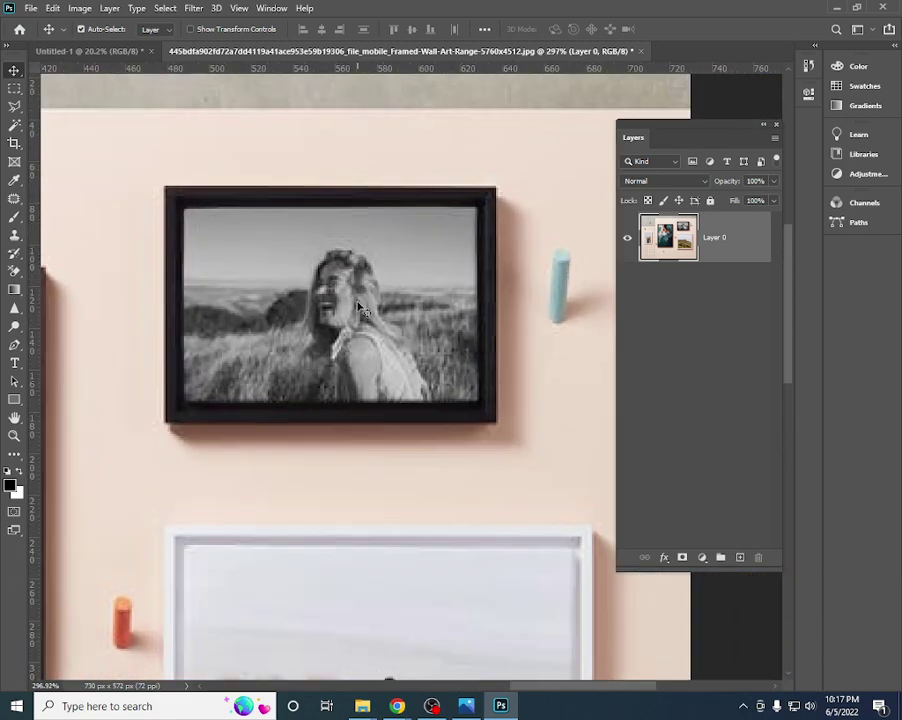
click(644, 52)
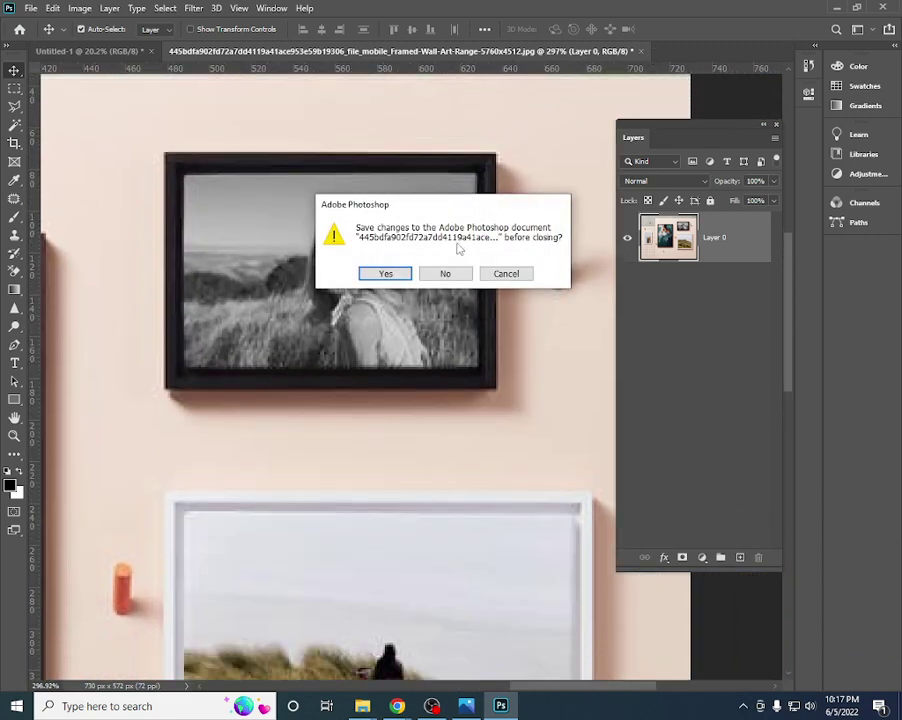
click(452, 275)
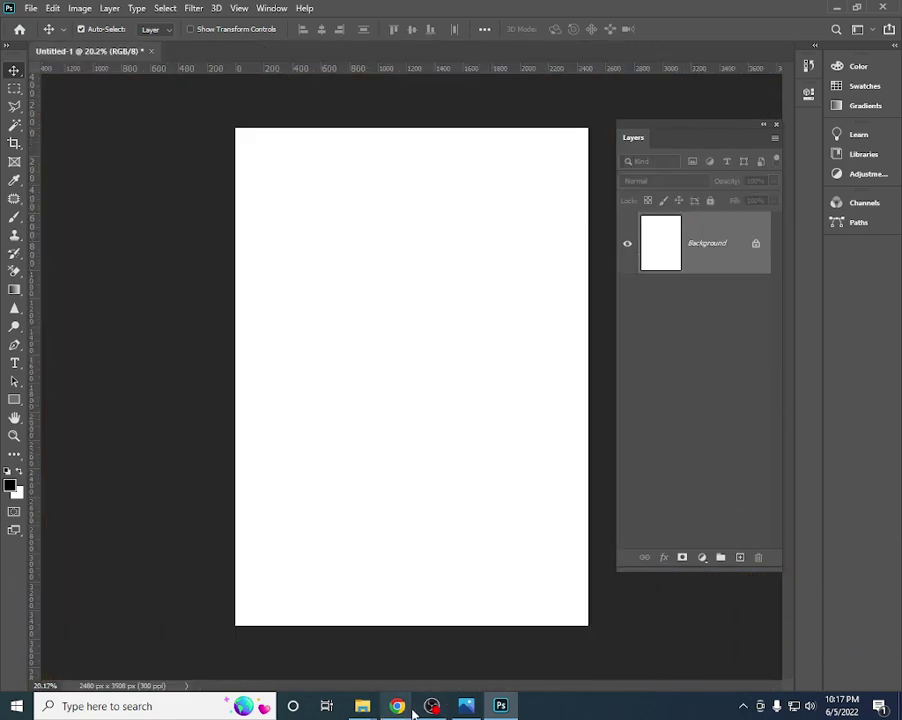
- Return to Meet, dismiss the screen-sharing reminder, and select the latest chat message
mouse_move(397, 706)
click(318, 628)
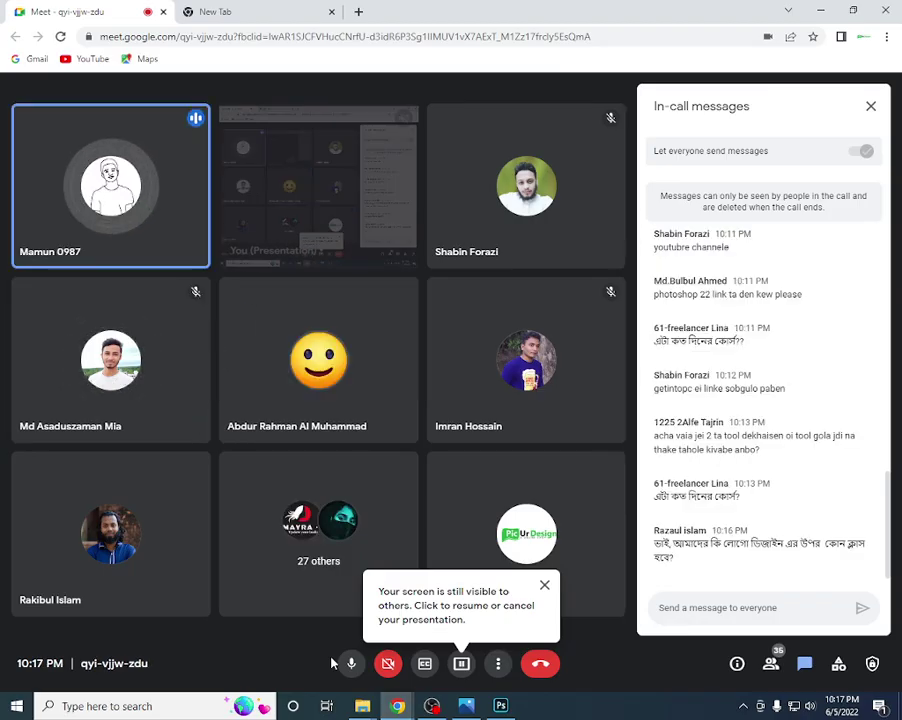
click(544, 585)
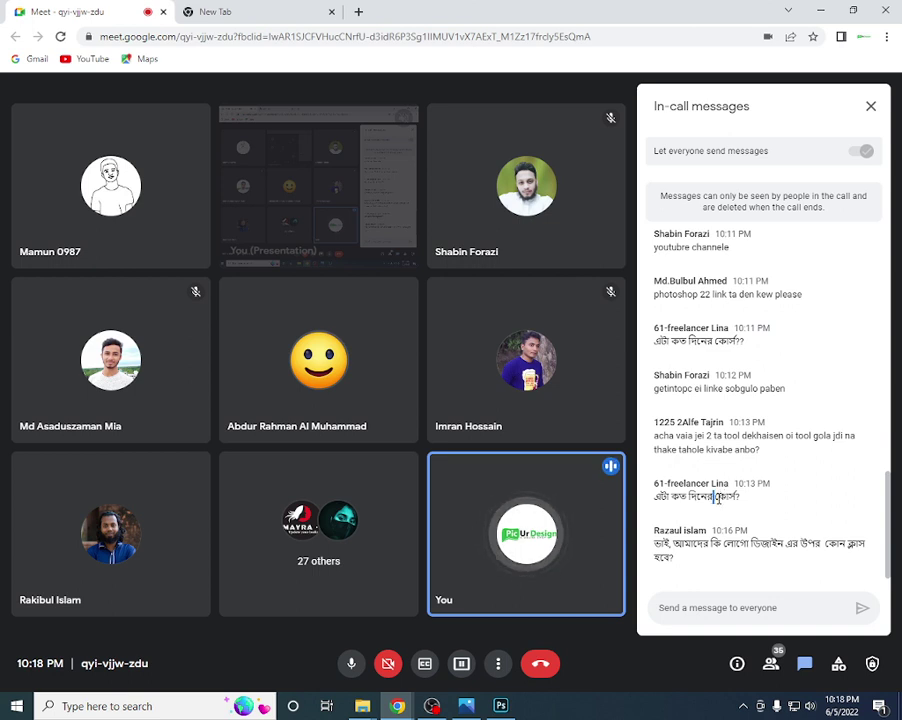
mouse_move(716, 497)
mouse_down()
mouse_move(745, 502)
mouse_move(663, 502)
mouse_up()
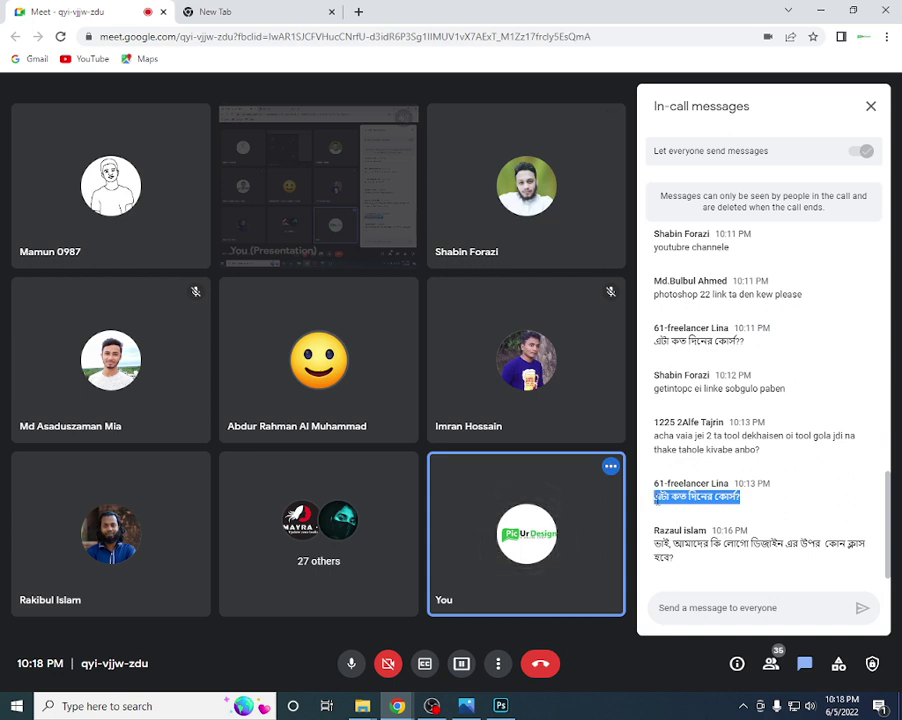
drag(654, 530, 748, 531)
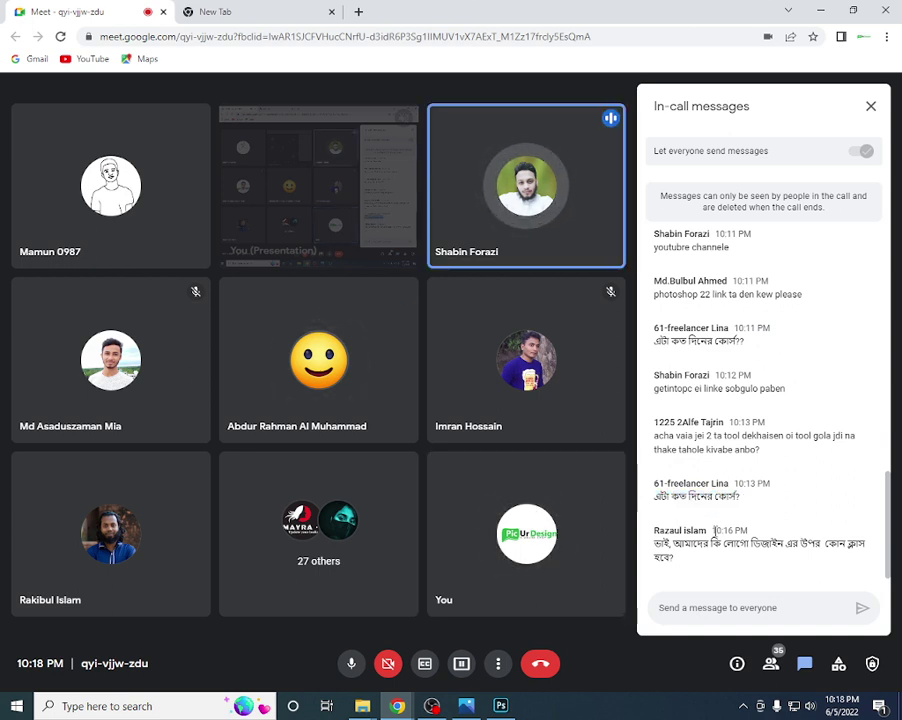
drag(655, 543, 674, 557)
click(700, 556)
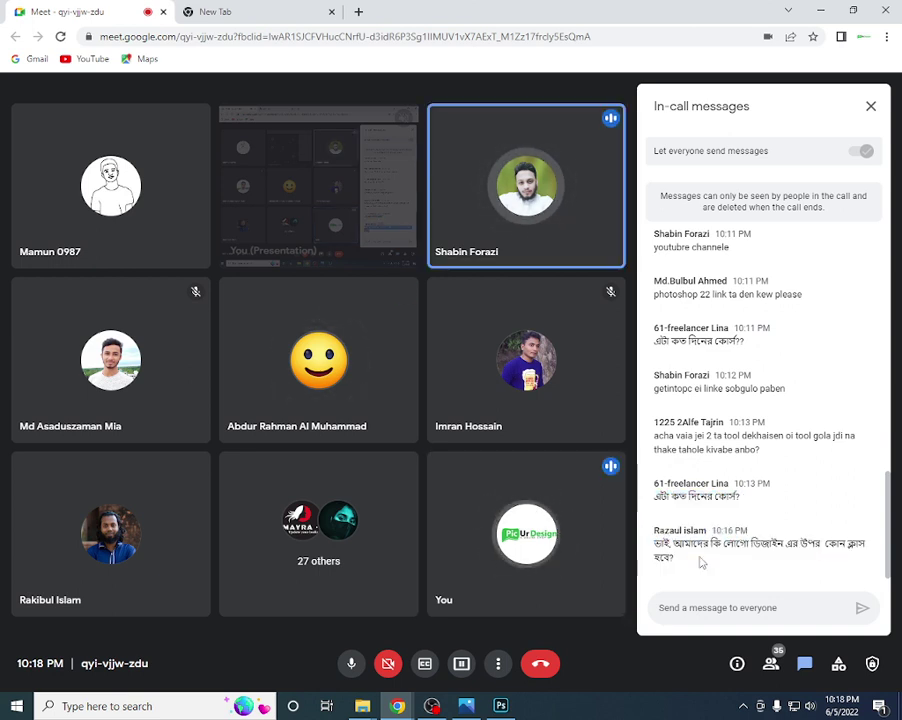
triple_click(678, 558)
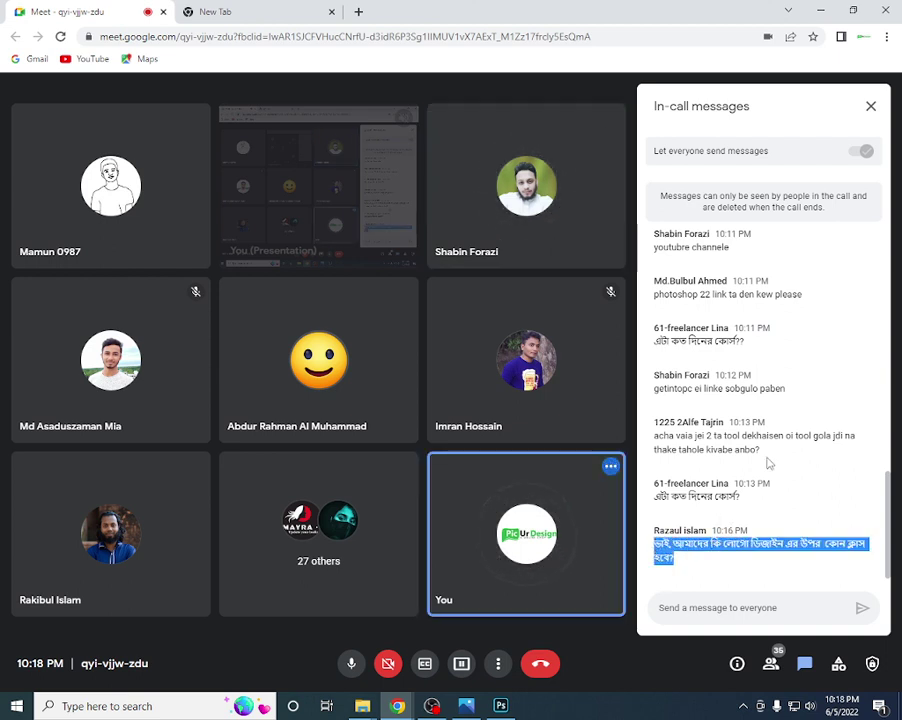
- Select the chat question about the tool, then switch to OBS Studio
drag(762, 450, 654, 450)
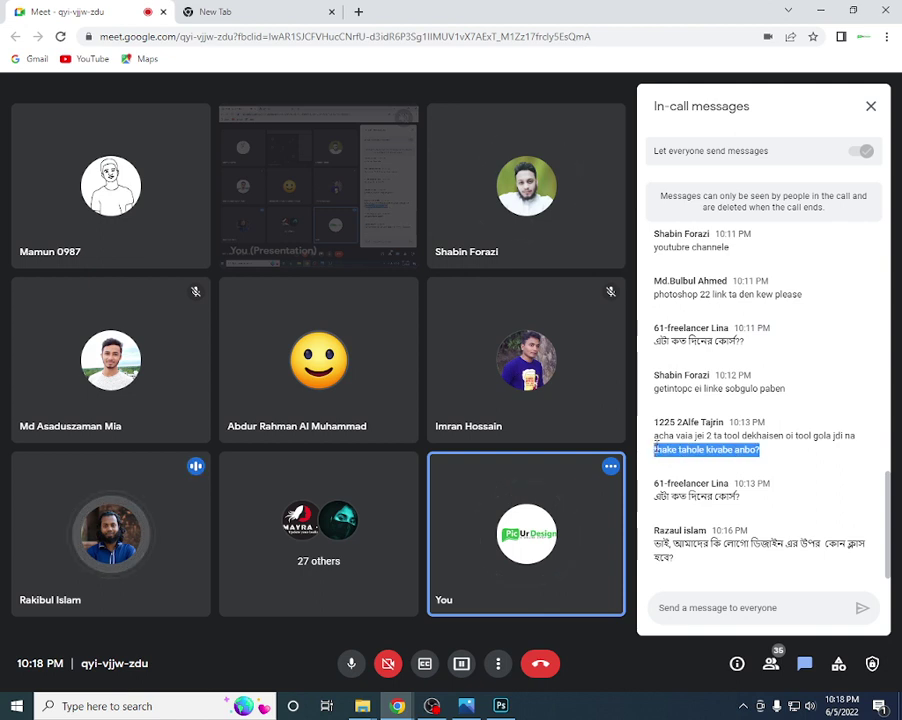
triple_click(700, 449)
double_click(700, 449)
triple_click(700, 449)
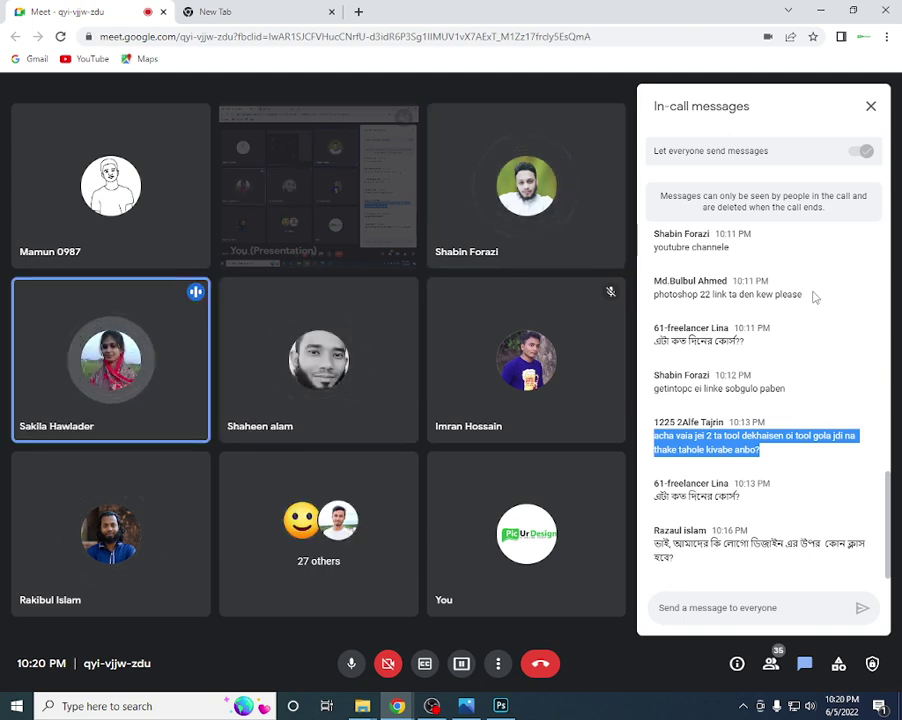
key(alt+Tab)
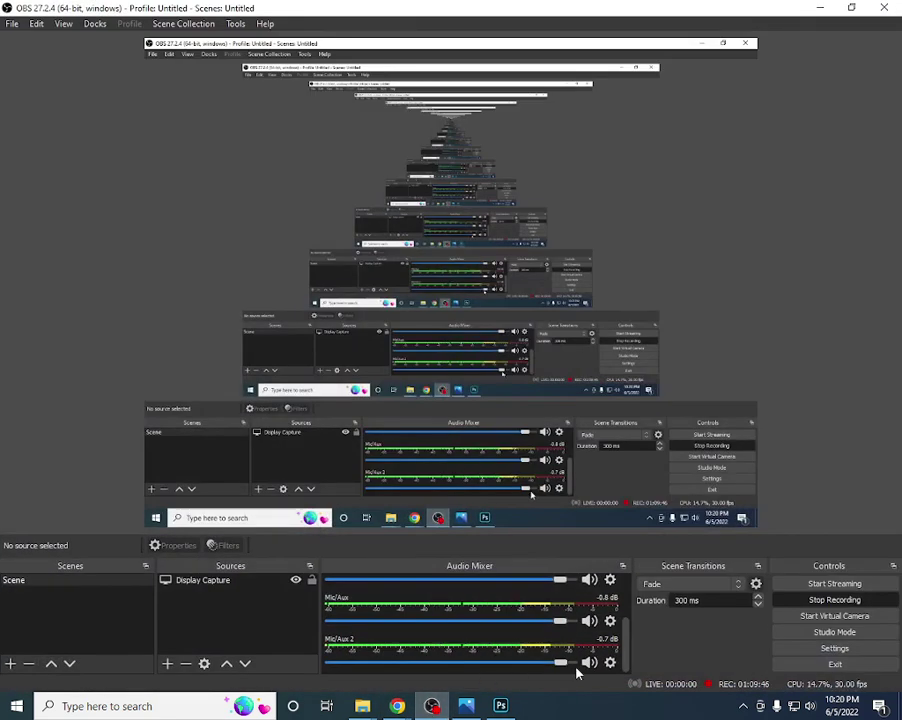